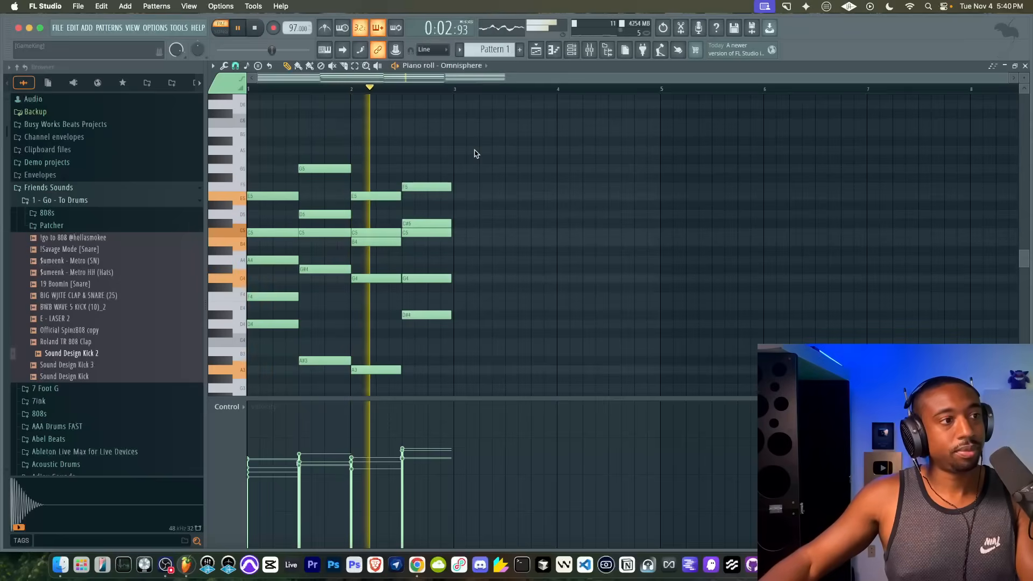
Step: Place Pattern 1 four times in a row on Track 1 of the playlist, filling bars 1 to 8
{"action": "key", "text": "space"}
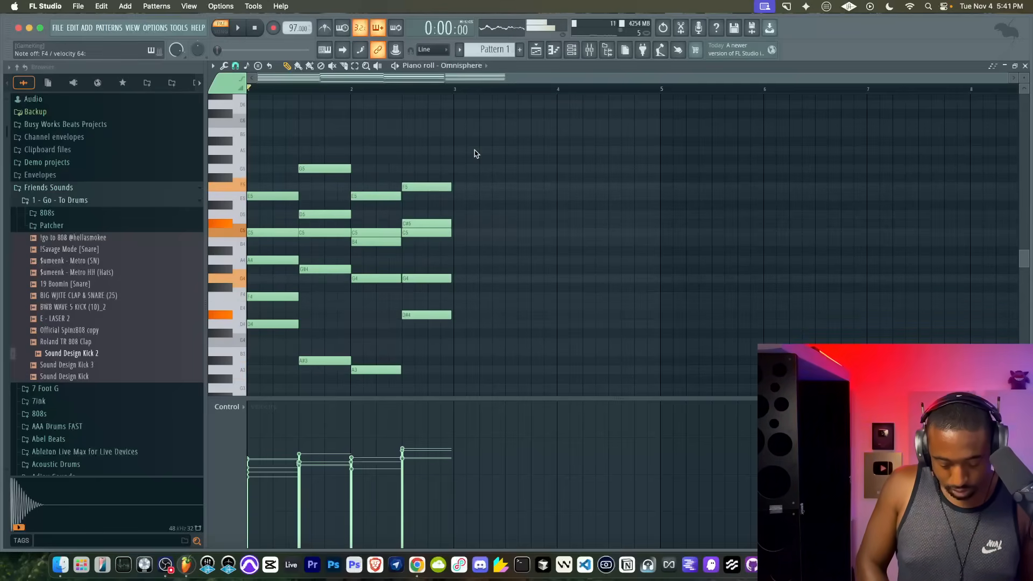
{"action": "key", "text": "space"}
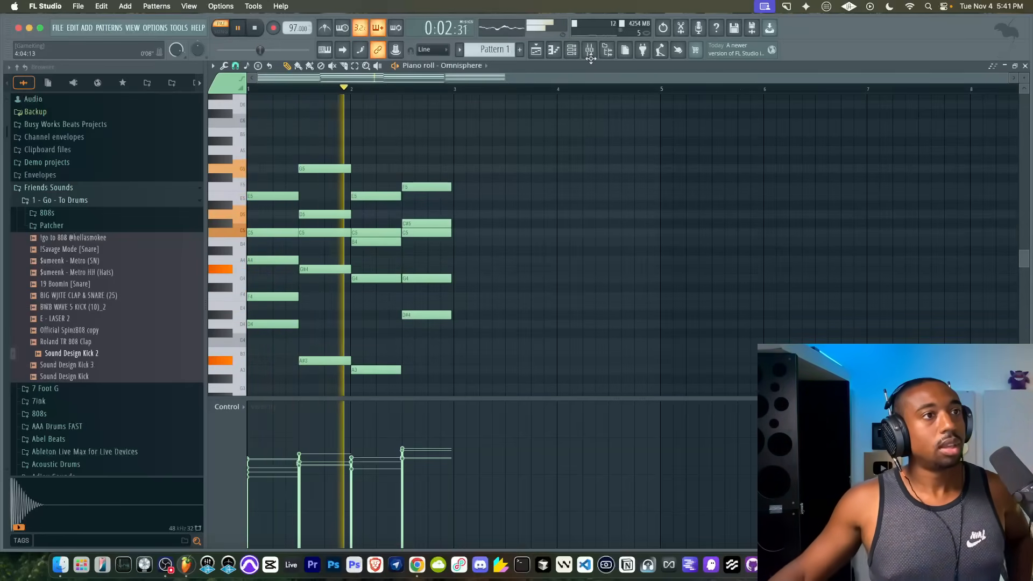
{"action": "left_click", "coordinate": [538, 53]}
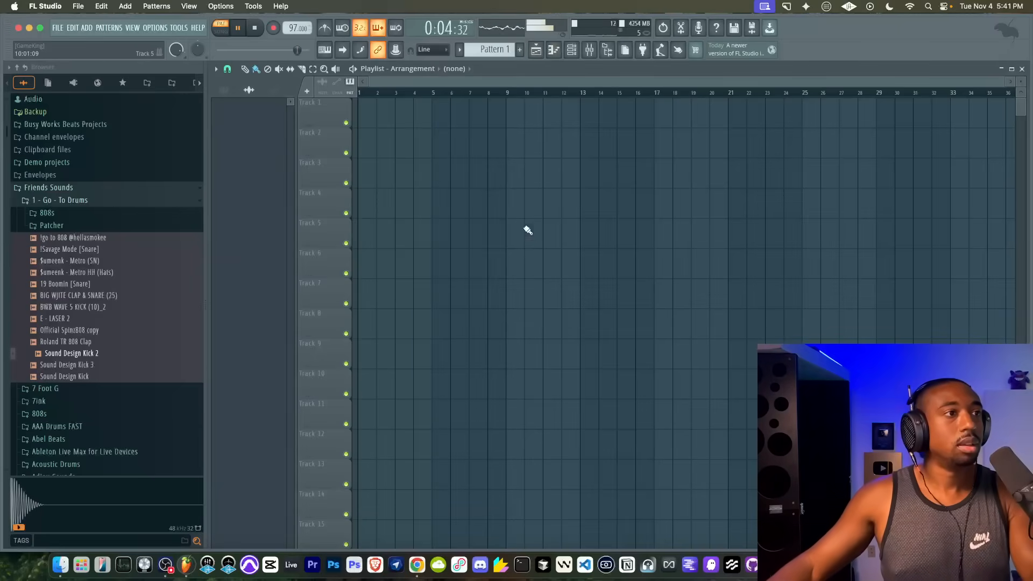
{"action": "key", "text": "space"}
{"action": "left_click", "coordinate": [374, 115]}
{"action": "mouse_move", "coordinate": [402, 115]}
{"action": "left_mouse_down"}
{"action": "mouse_move", "coordinate": [536, 115]}
{"action": "mouse_move", "coordinate": [498, 115]}
{"action": "left_mouse_up"}
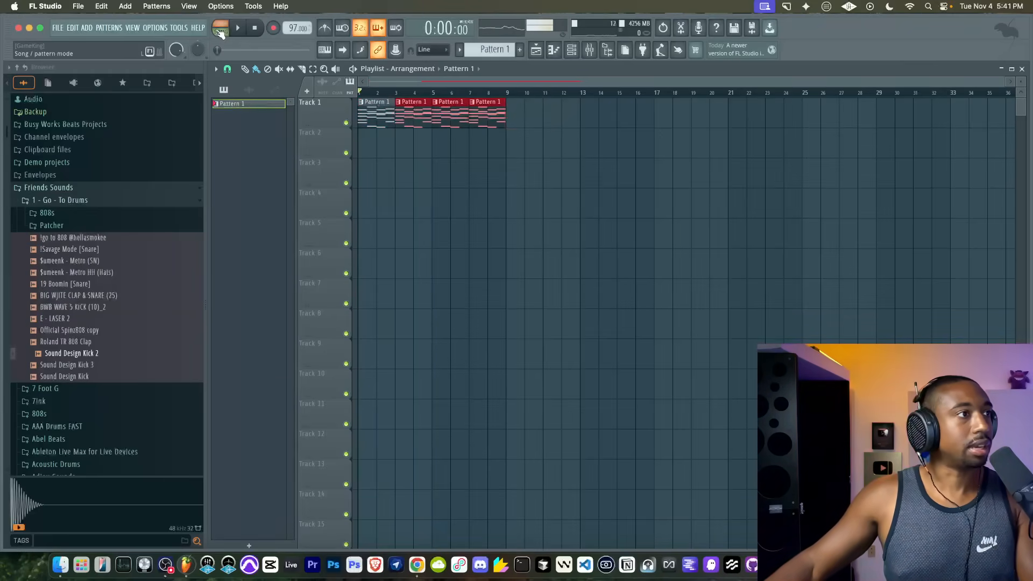
Step: Record an eight-bar microphone take over the chords in song mode with the metronome on
{"action": "left_click", "coordinate": [220, 31]}
{"action": "left_click", "coordinate": [325, 28]}
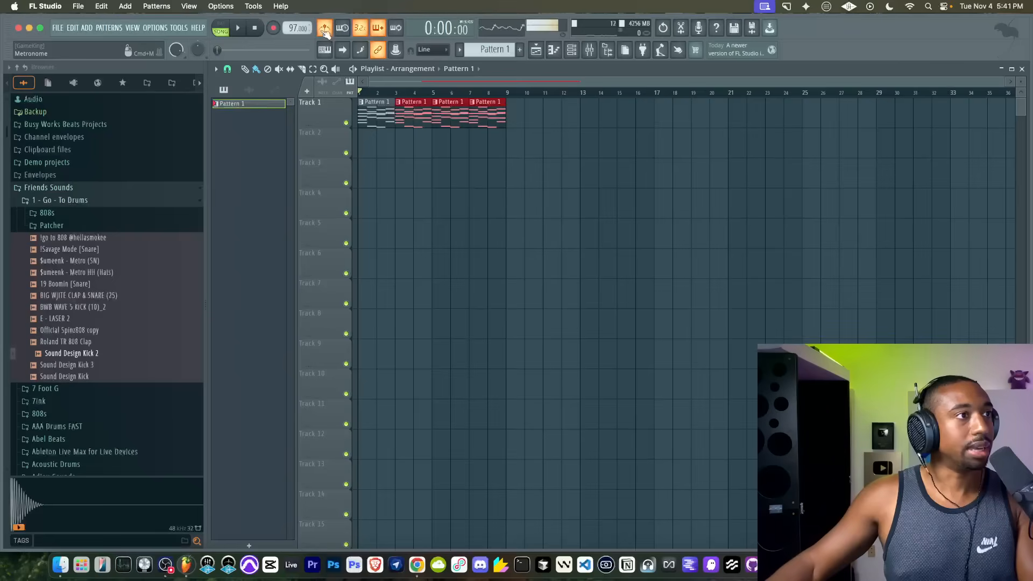
{"action": "left_click", "coordinate": [592, 54]}
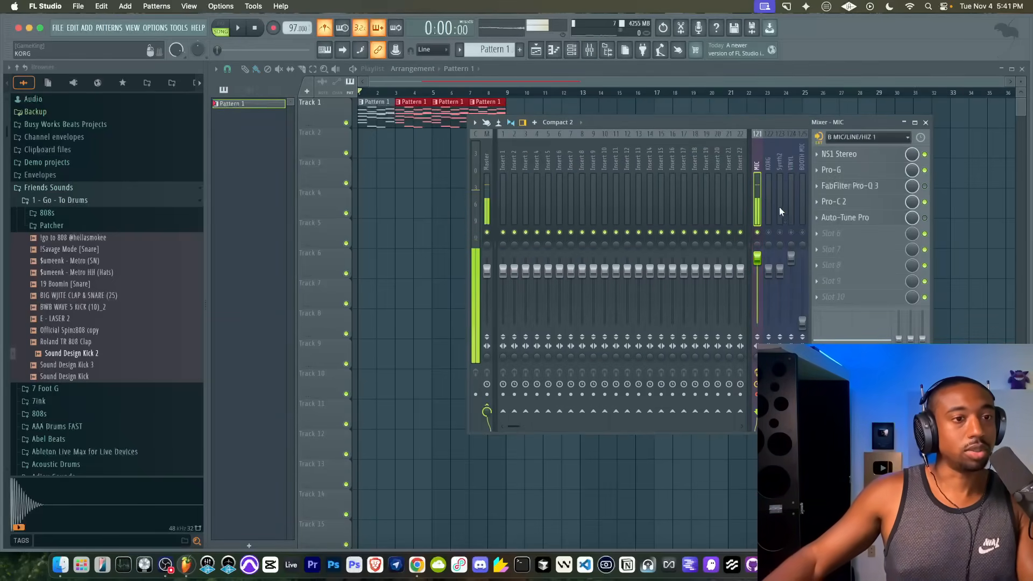
{"action": "left_click", "coordinate": [396, 176]}
{"action": "left_click_drag", "start_coordinate": [519, 138], "coordinate": [347, 111]}
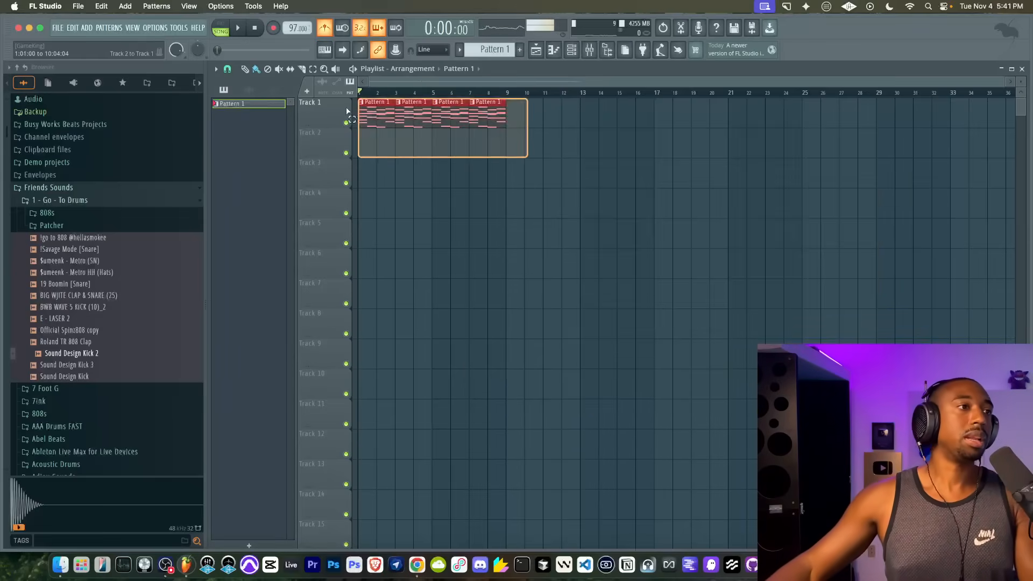
{"action": "left_click", "coordinate": [415, 191]}
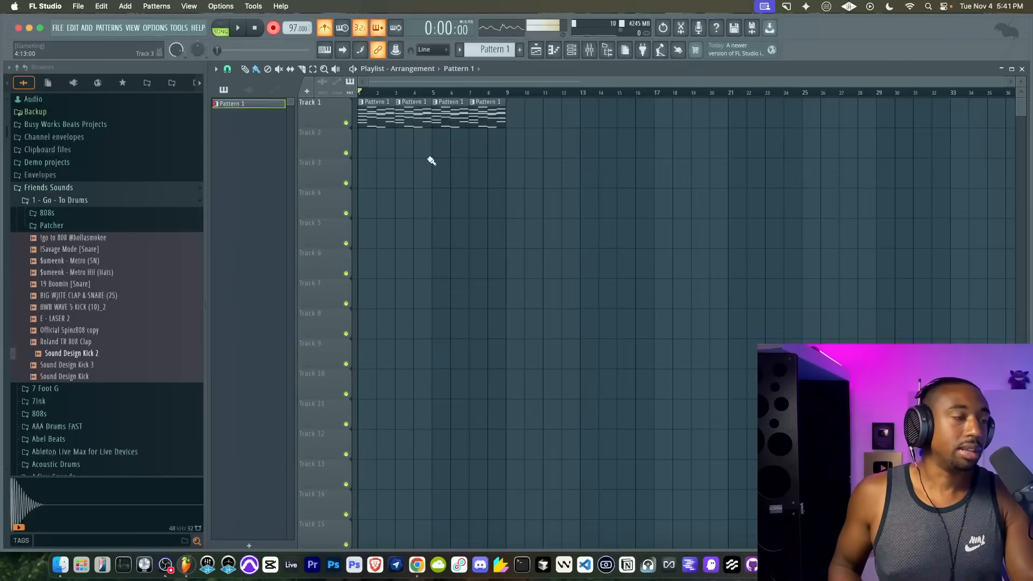
{"action": "key", "text": "space"}
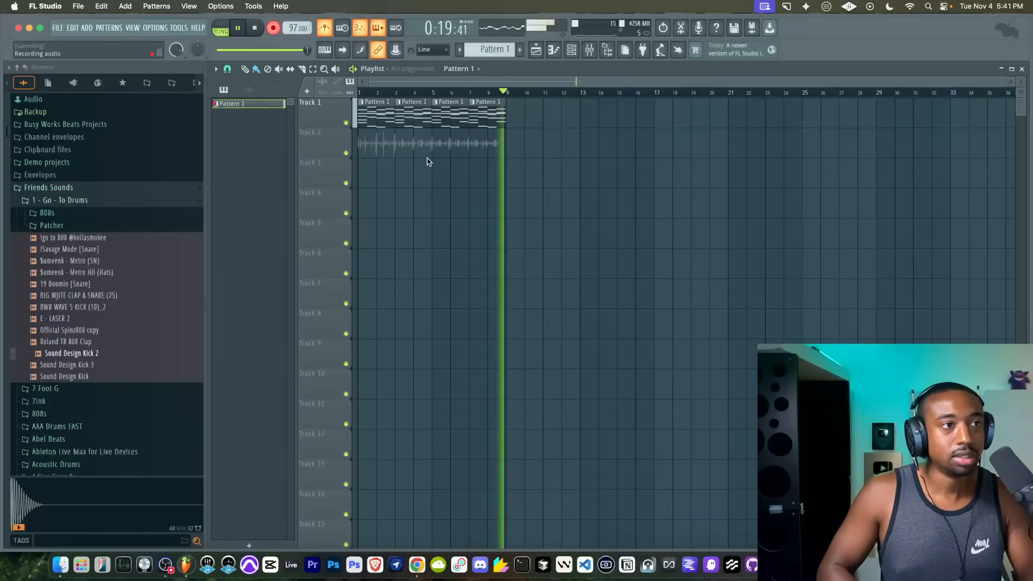
{"action": "key", "text": "space"}
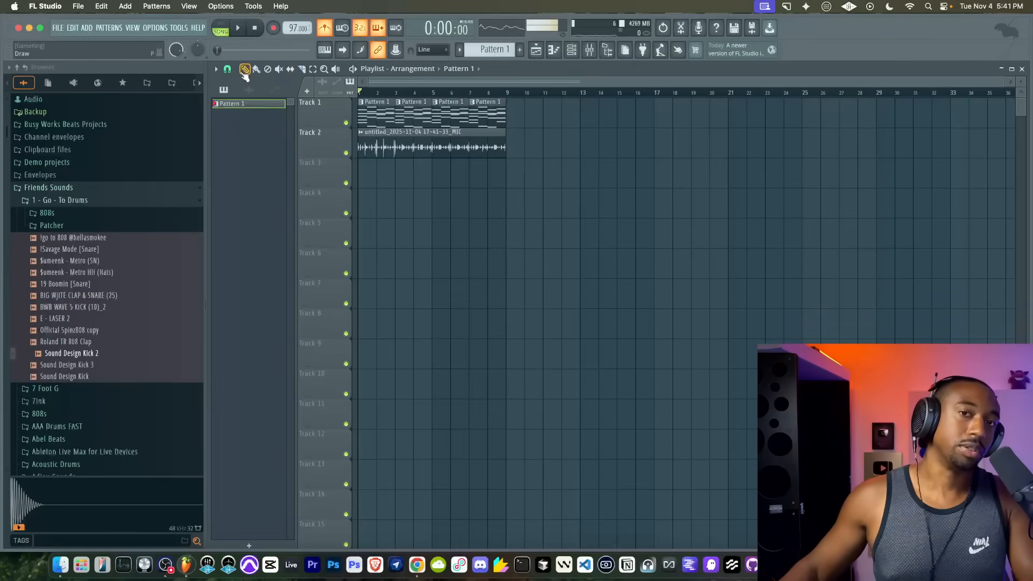
Step: Turn off the metronome and record a second microphone take over the chords onto Track 3
{"action": "key", "text": "space"}
{"action": "left_click", "coordinate": [334, 28]}
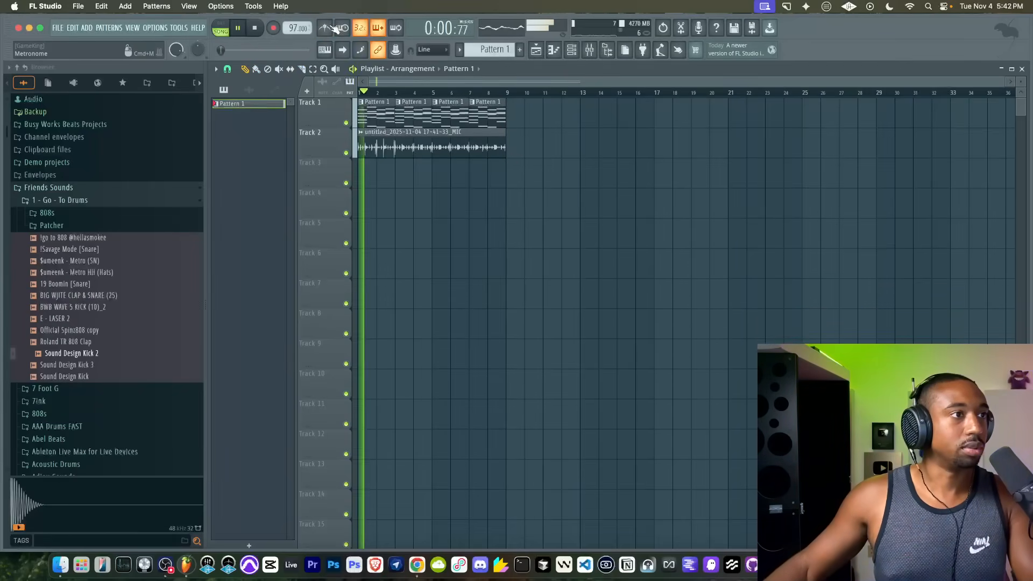
{"action": "key", "text": "space"}
{"action": "left_click", "coordinate": [590, 49]}
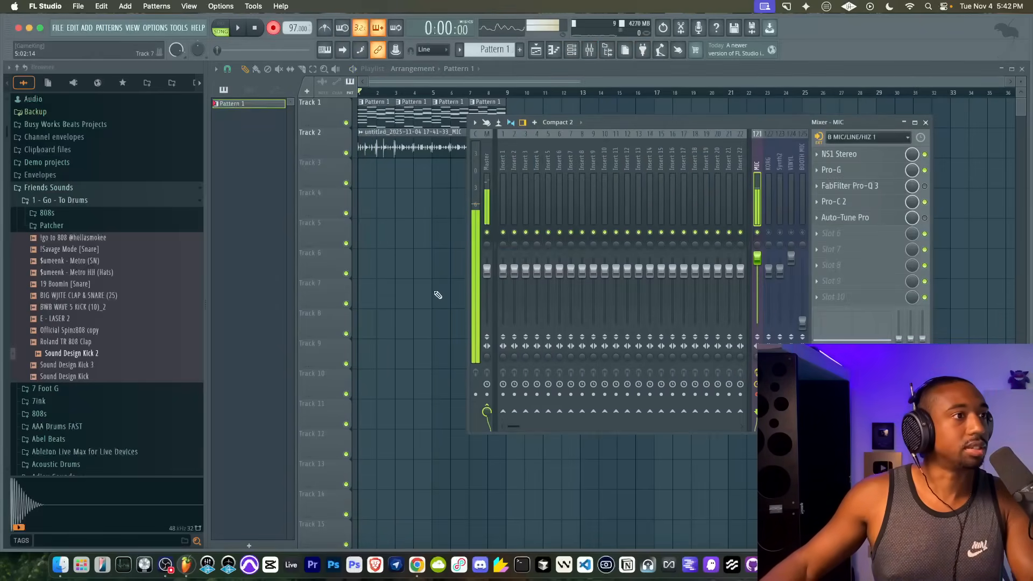
{"action": "key", "text": "space"}
{"action": "key", "text": "F9"}
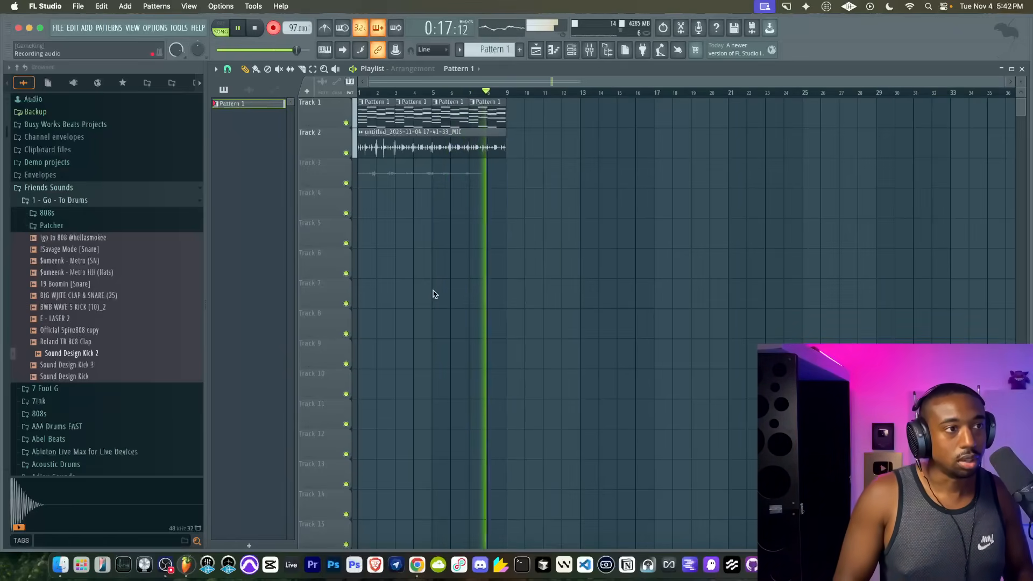
{"action": "key", "text": "space"}
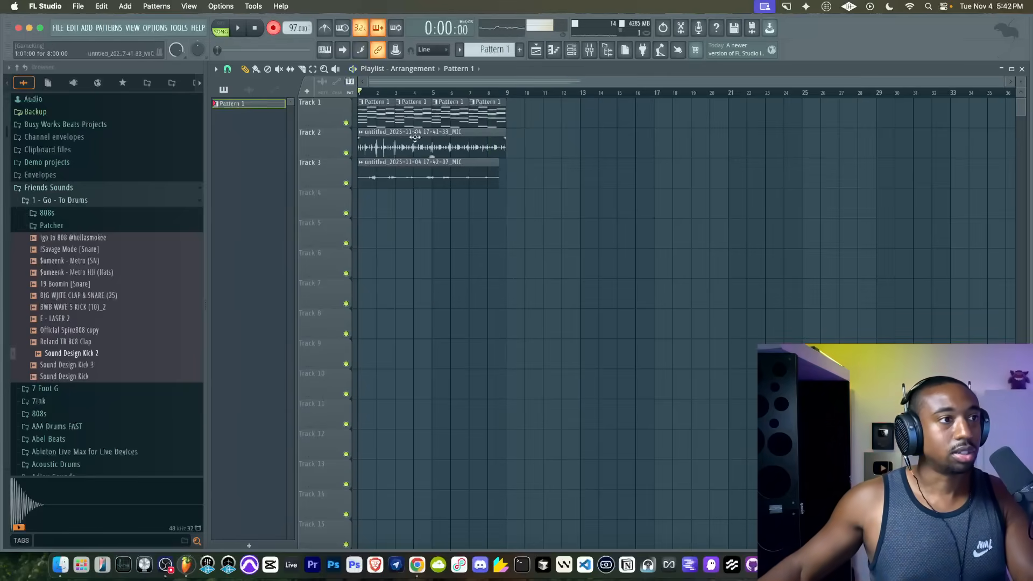
{"action": "left_click", "coordinate": [274, 28]}
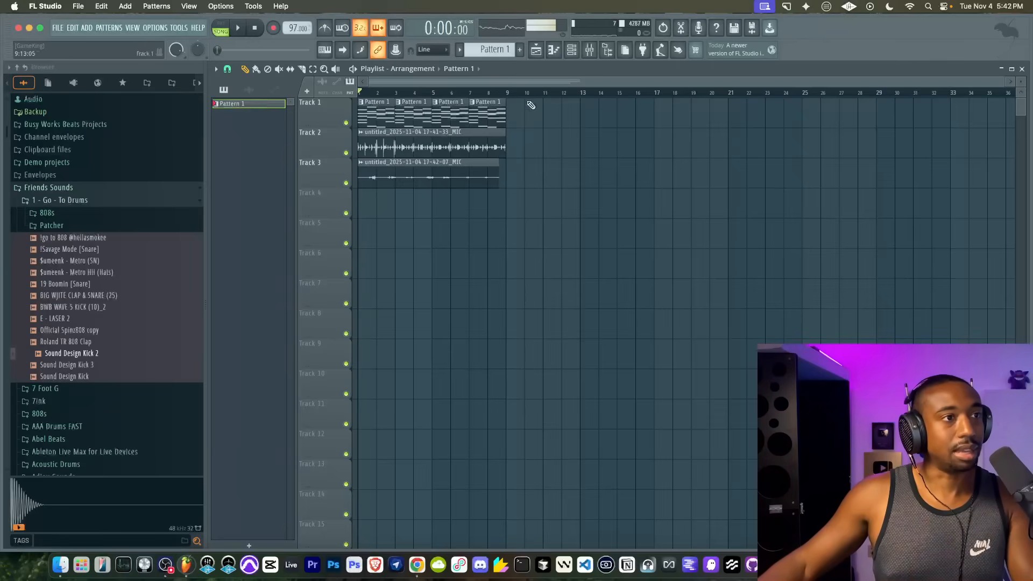
Step: Route the Omnisphere channel and the two microphone recordings to mixer tracks 1, 2 and 3
{"action": "left_click", "coordinate": [571, 49]}
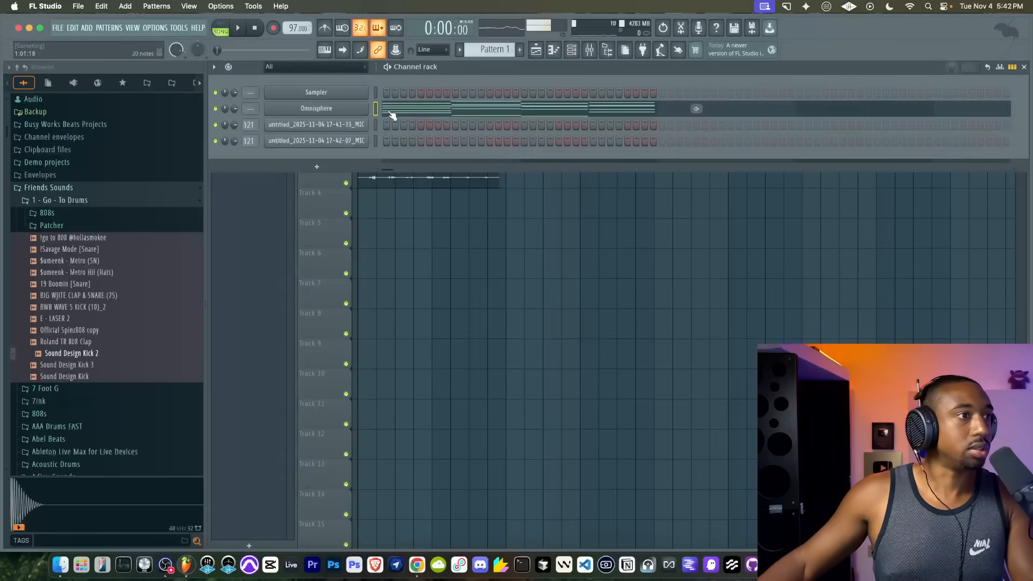
{"action": "key", "text": "super+l"}
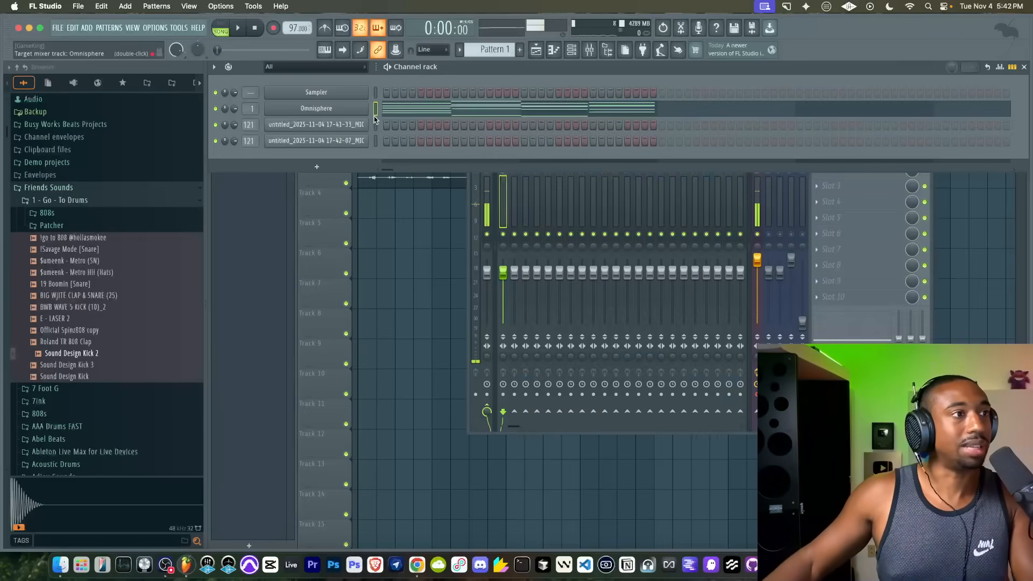
{"action": "left_click", "coordinate": [375, 127]}
{"action": "key", "text": "super+l"}
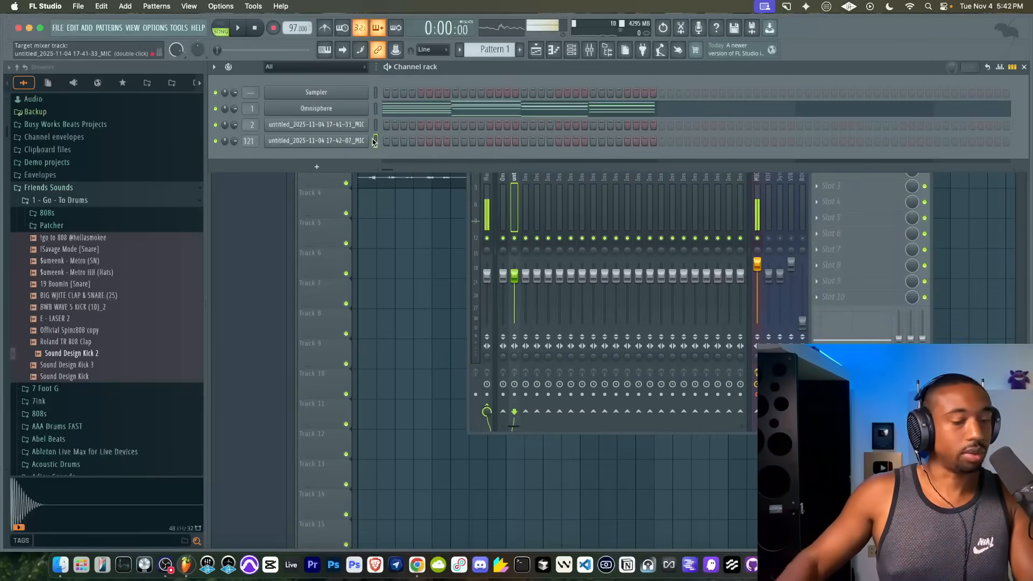
{"action": "key", "text": "super+l"}
Step: Set up a WAV export named tupac in a new folder called Tupac inside the Desktop's Suno Studio folder
{"action": "left_click", "coordinate": [57, 27]}
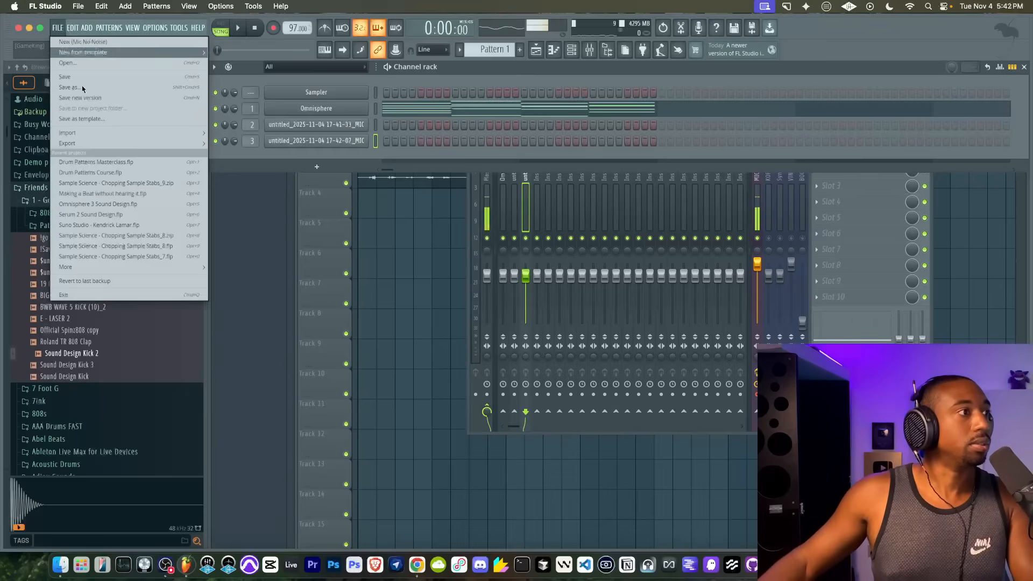
{"action": "mouse_move", "coordinate": [162, 143]}
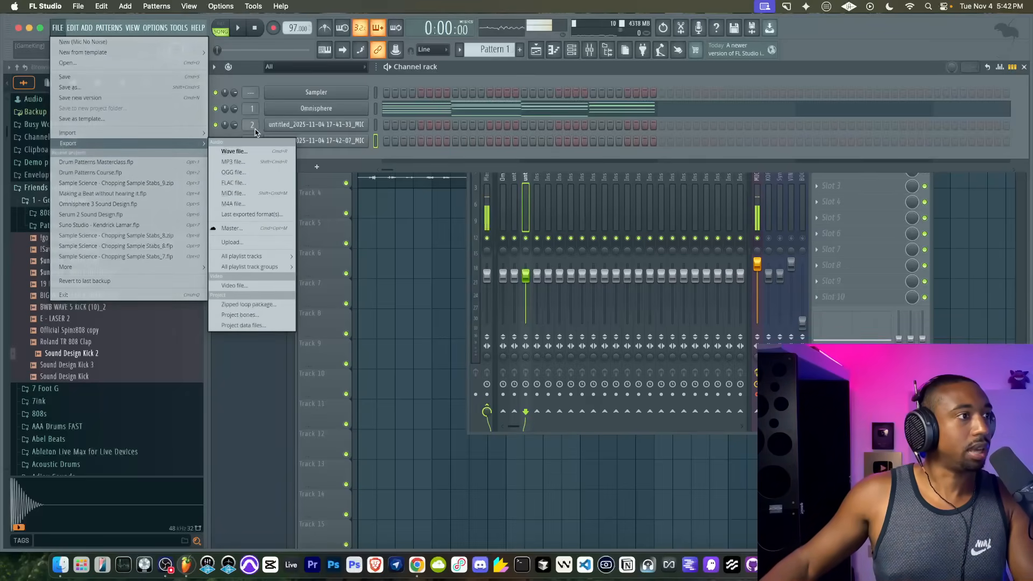
{"action": "left_click", "coordinate": [249, 151]}
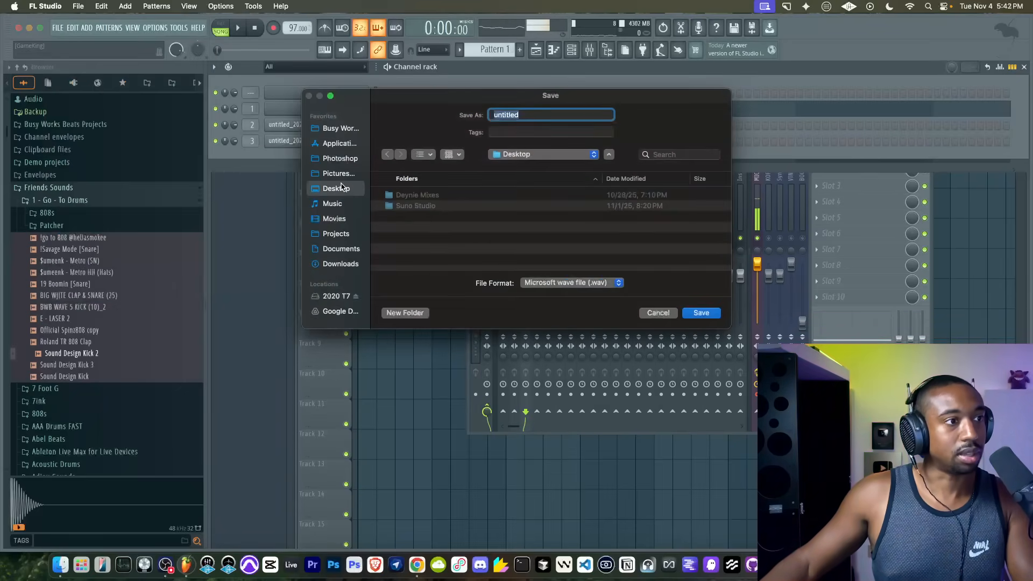
{"action": "key", "text": "super+shift+n"}
{"action": "type", "text": "T"}
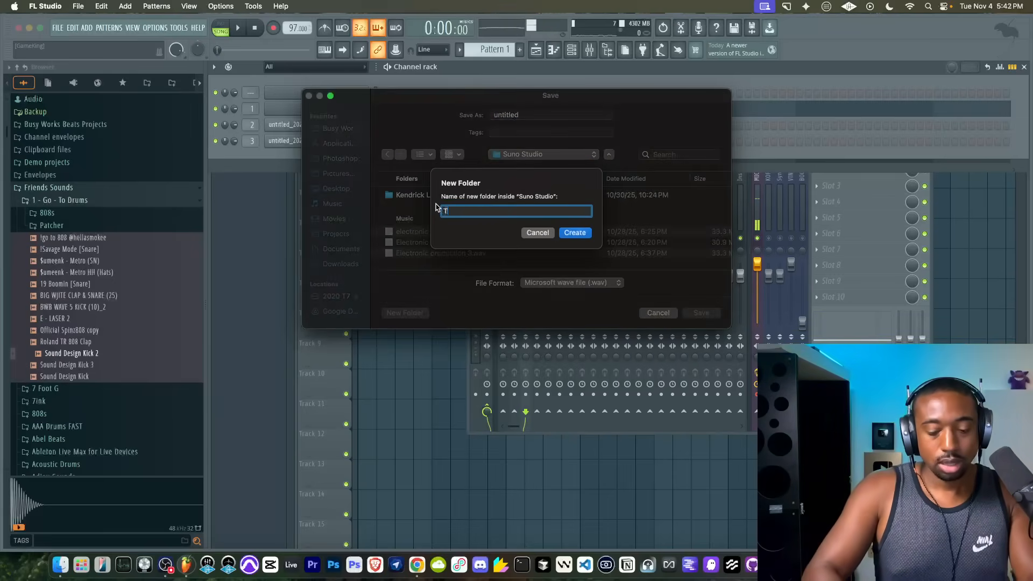
{"action": "type", "text": "upac"}
{"action": "key", "text": "Return"}
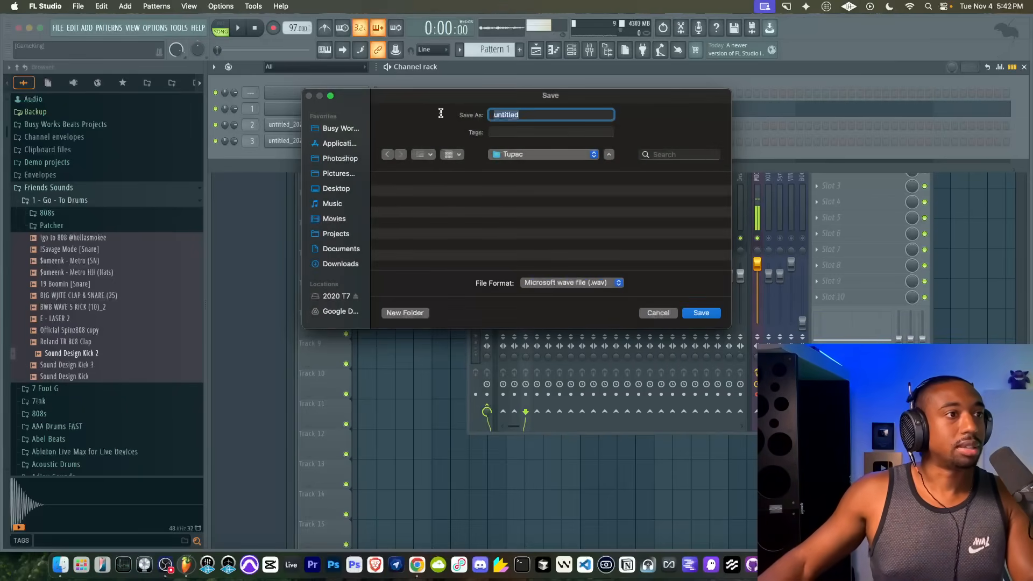
{"action": "type", "text": "tupac"}
{"action": "left_click", "coordinate": [701, 313]}
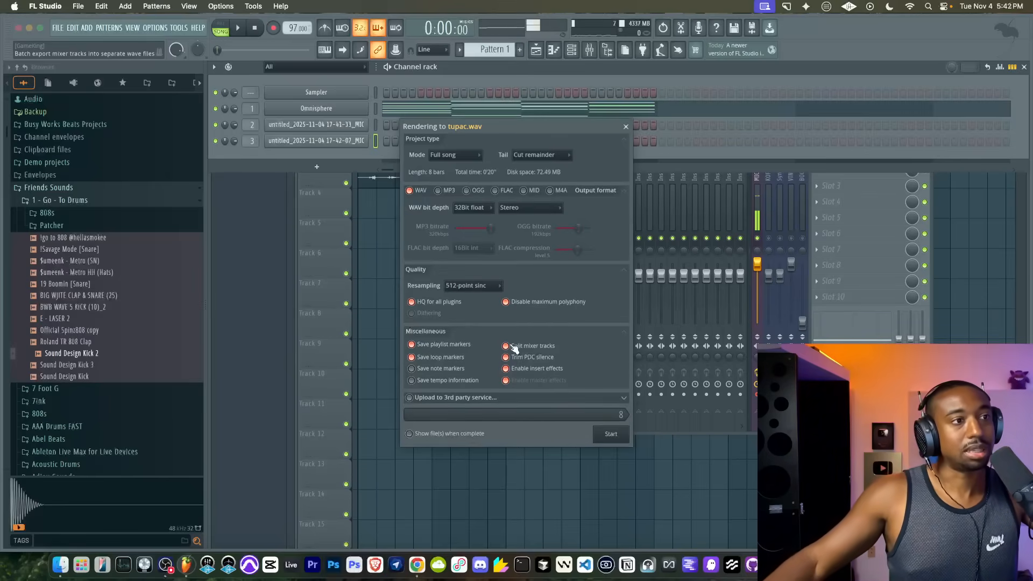
Step: Render the full song to WAV with the mixer tracks split into separate files
{"action": "left_click", "coordinate": [506, 345]}
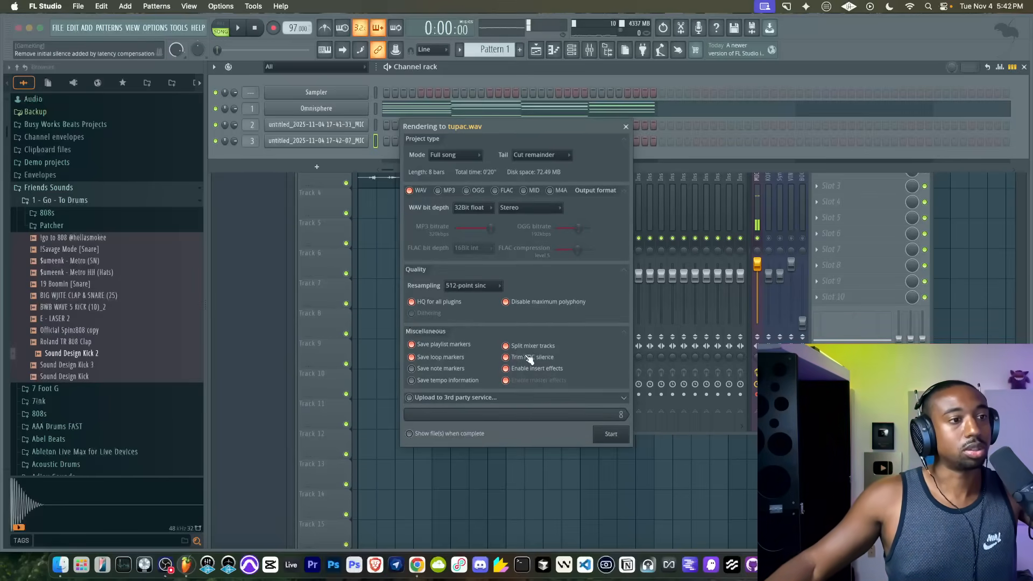
{"action": "left_click", "coordinate": [610, 435]}
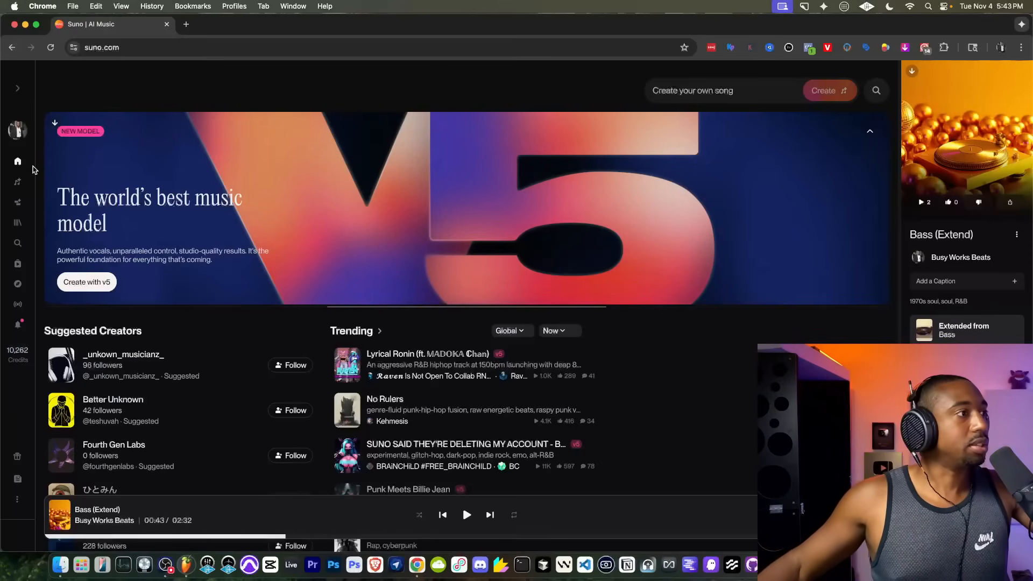
Step: Open Suno Studio in the browser and start a new empty project
{"action": "left_click", "coordinate": [17, 202]}
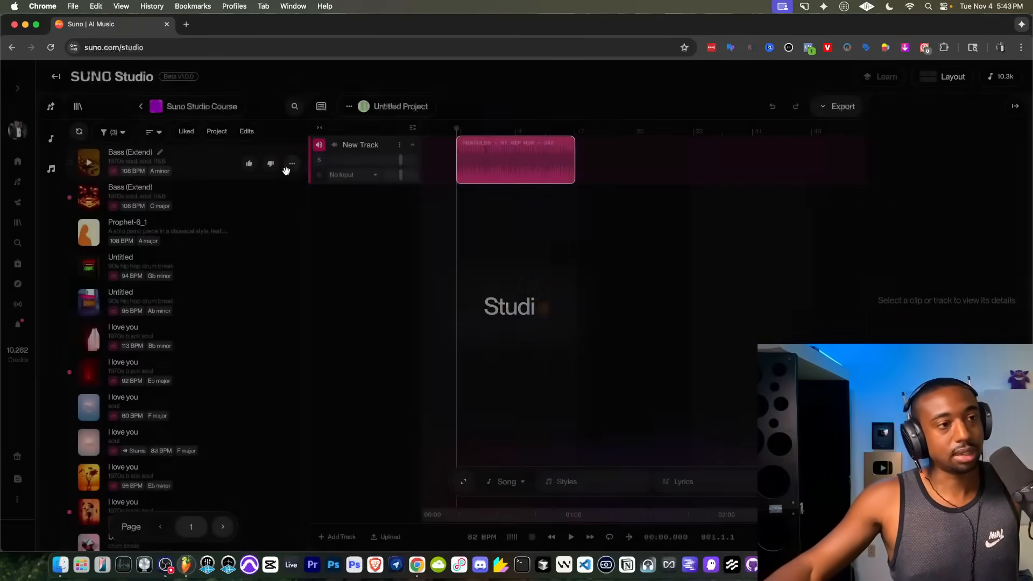
{"action": "left_click", "coordinate": [348, 106]}
{"action": "left_click", "coordinate": [375, 152]}
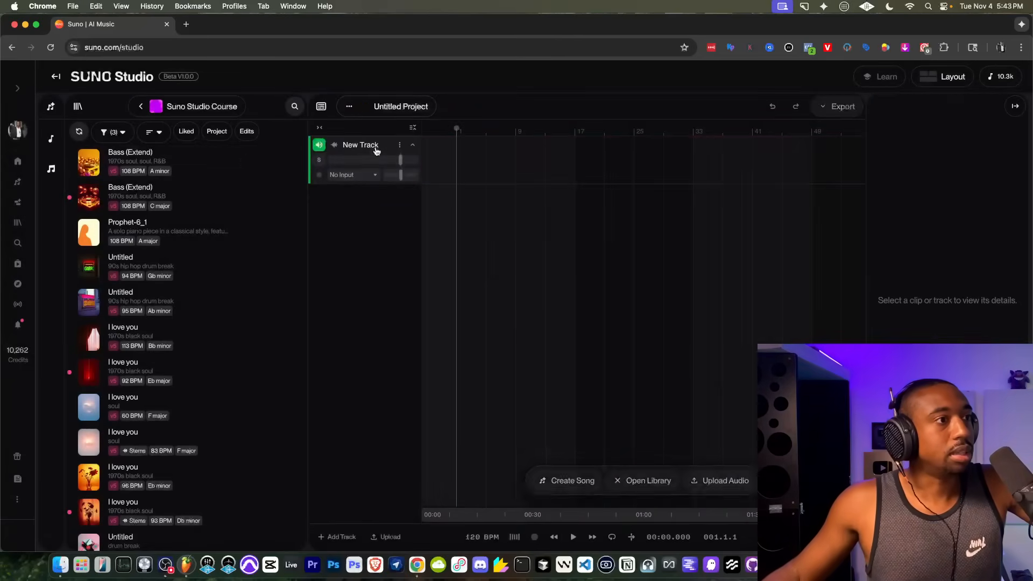
Step: Check the tempo in the FL Studio project and set the Suno Studio project to a manual 97 BPM
{"action": "left_click", "coordinate": [60, 565]}
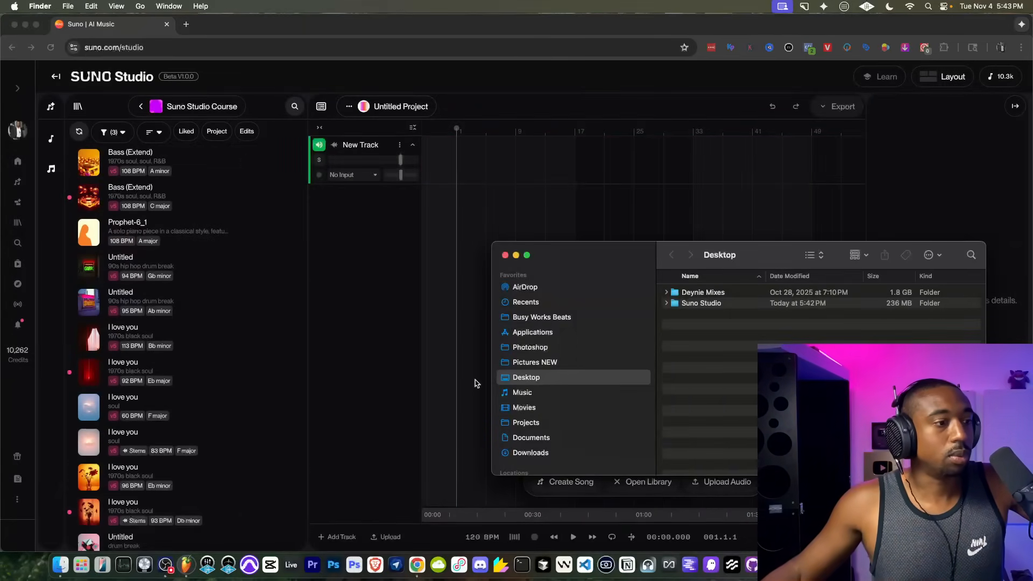
{"action": "left_click", "coordinate": [186, 565]}
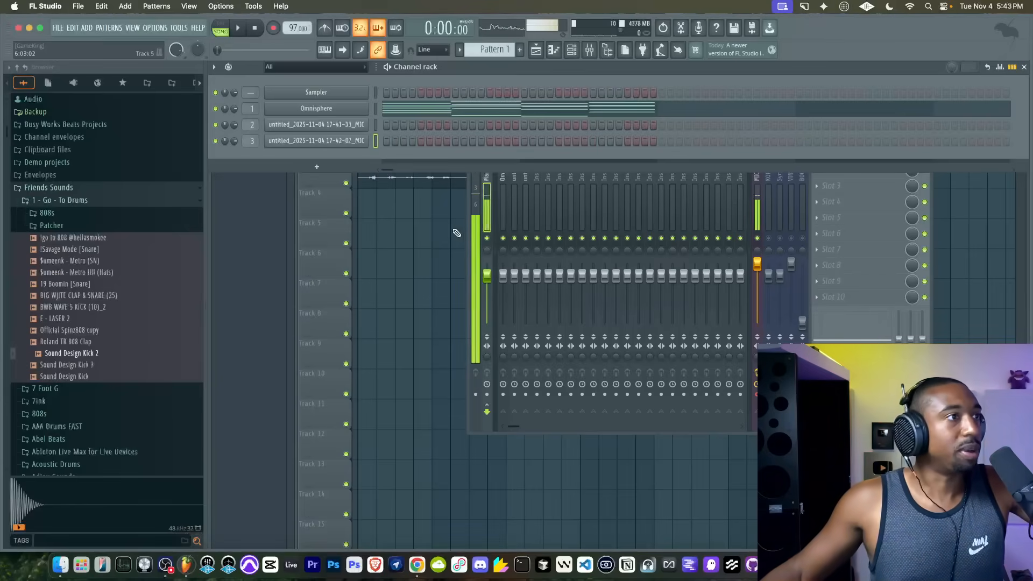
{"action": "left_click", "coordinate": [417, 565]}
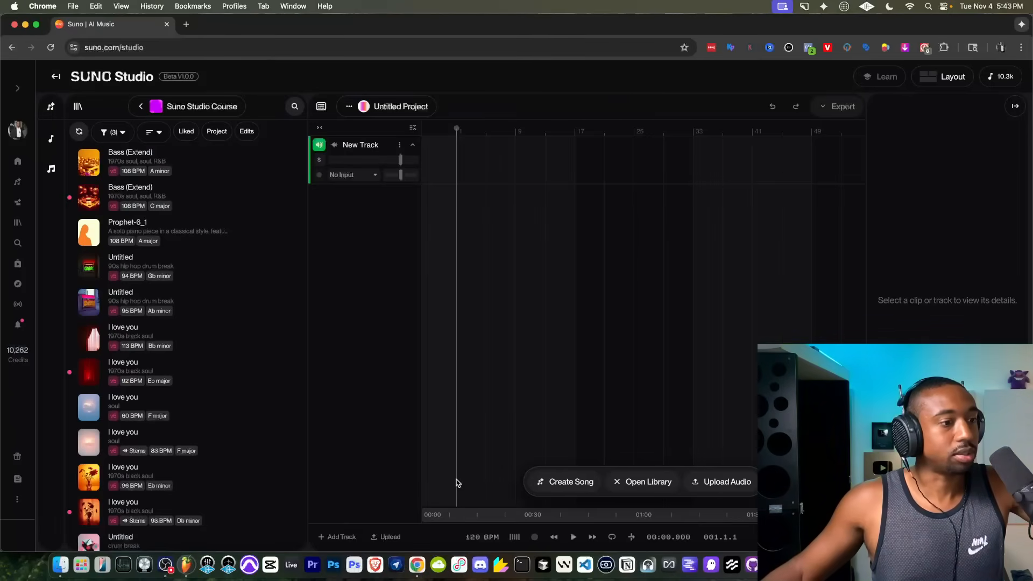
{"action": "left_click", "coordinate": [472, 537]}
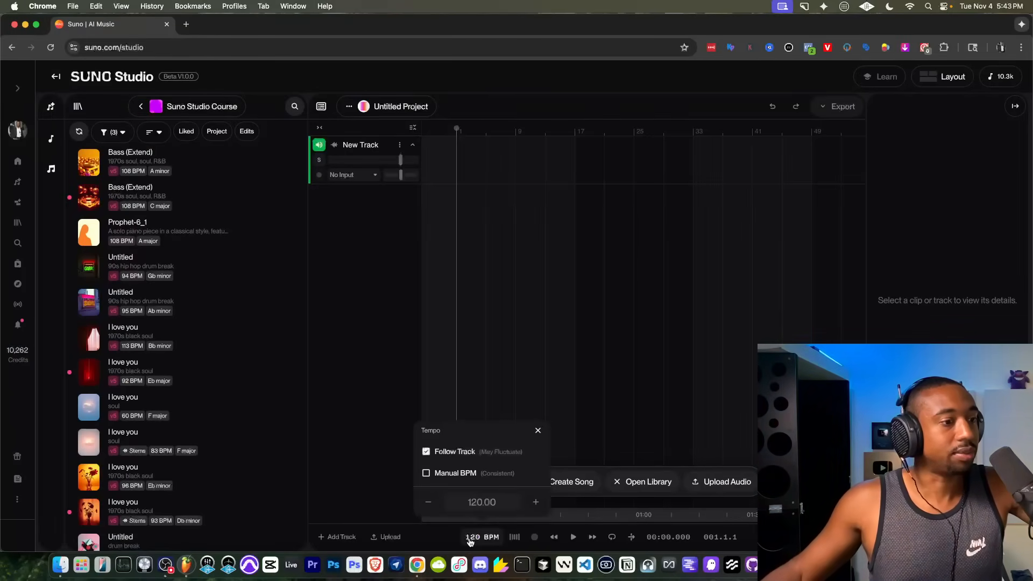
{"action": "left_click", "coordinate": [427, 474]}
{"action": "left_click", "coordinate": [472, 502]}
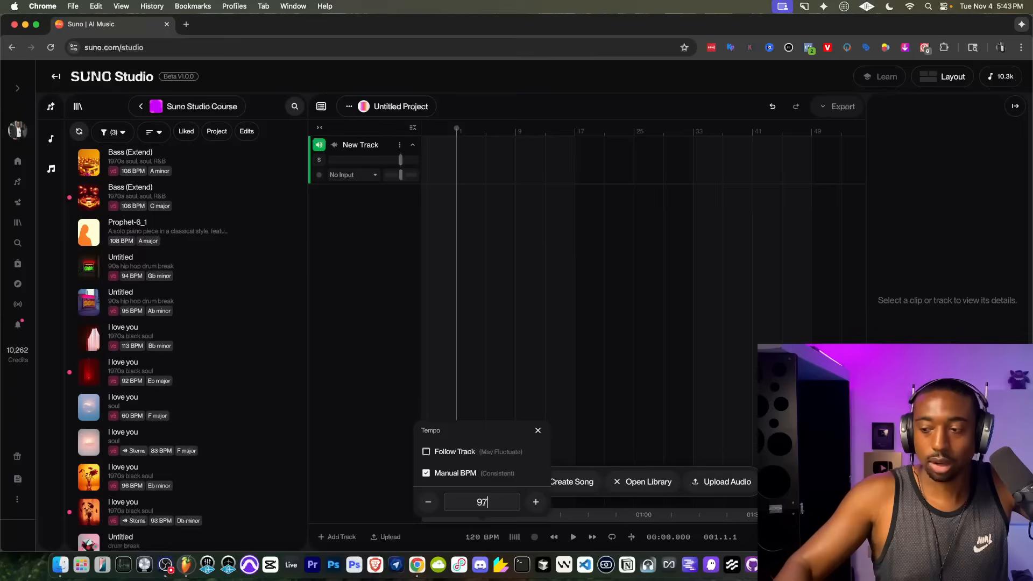
{"action": "key", "text": "Return"}
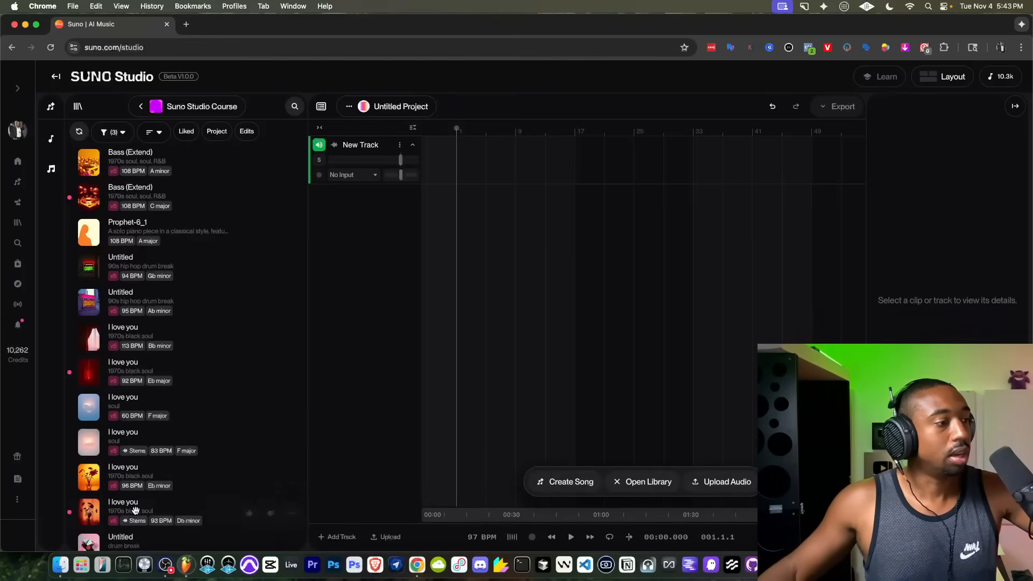
Step: Place tupac_Omnisphere.wav from the Desktop's Suno Studio/Tupac folder at the start of the first track
{"action": "left_click", "coordinate": [60, 566]}
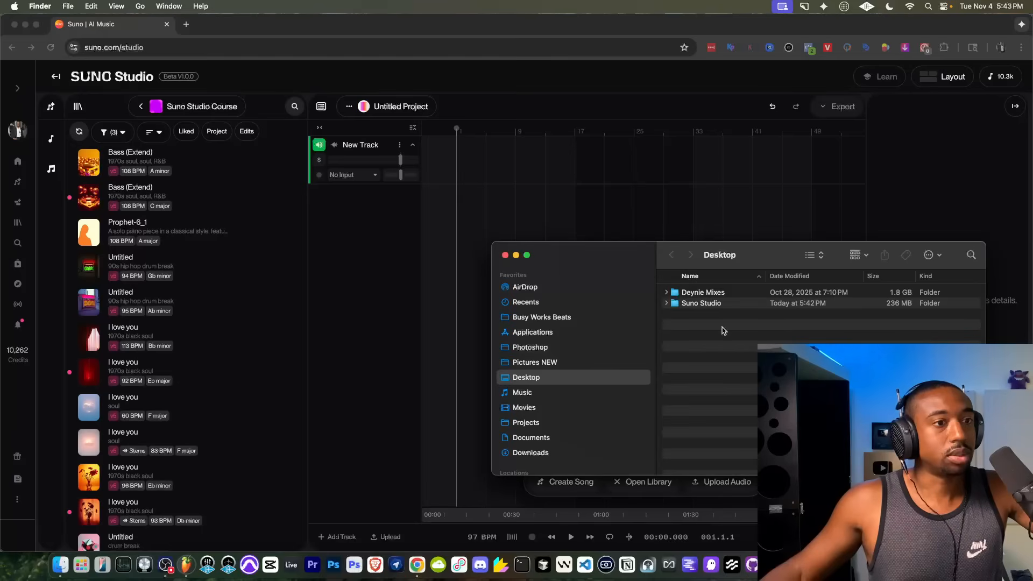
{"action": "double_click", "coordinate": [717, 303]}
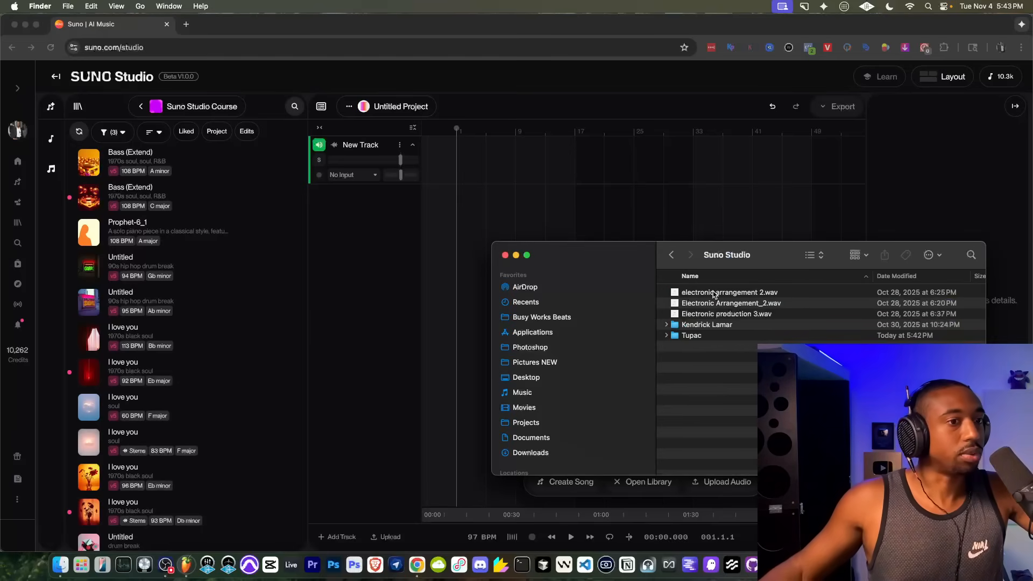
{"action": "double_click", "coordinate": [694, 335]}
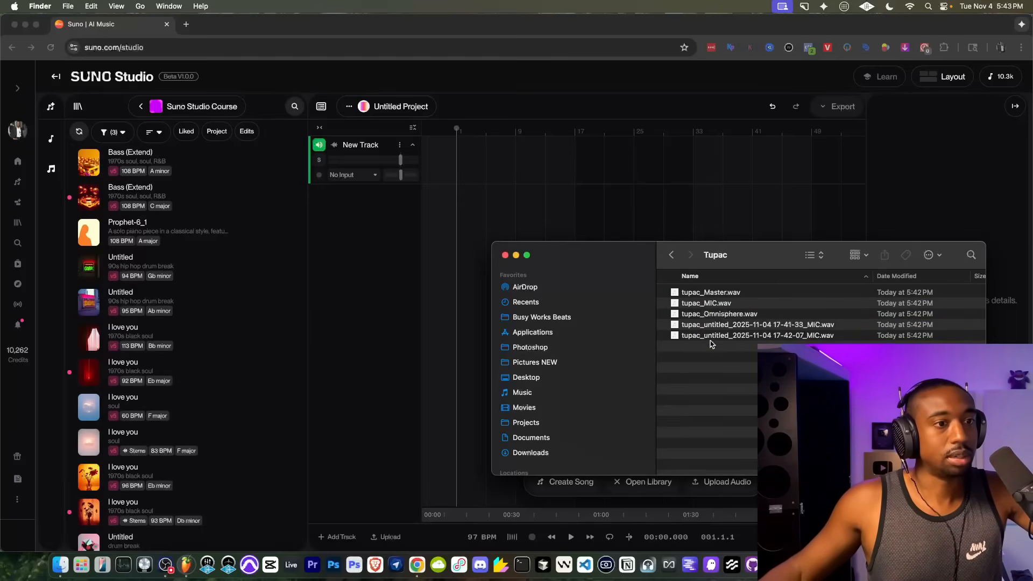
{"action": "left_click_drag", "start_coordinate": [731, 359], "coordinate": [479, 164]}
{"action": "left_click", "coordinate": [726, 315]}
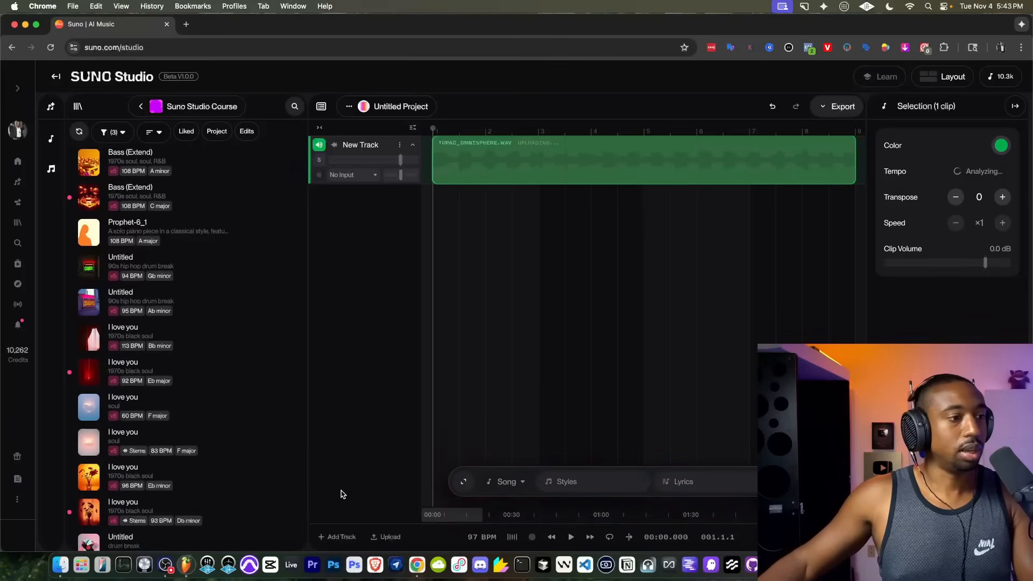
{"action": "left_click", "coordinate": [334, 536]}
{"action": "left_click", "coordinate": [65, 566]}
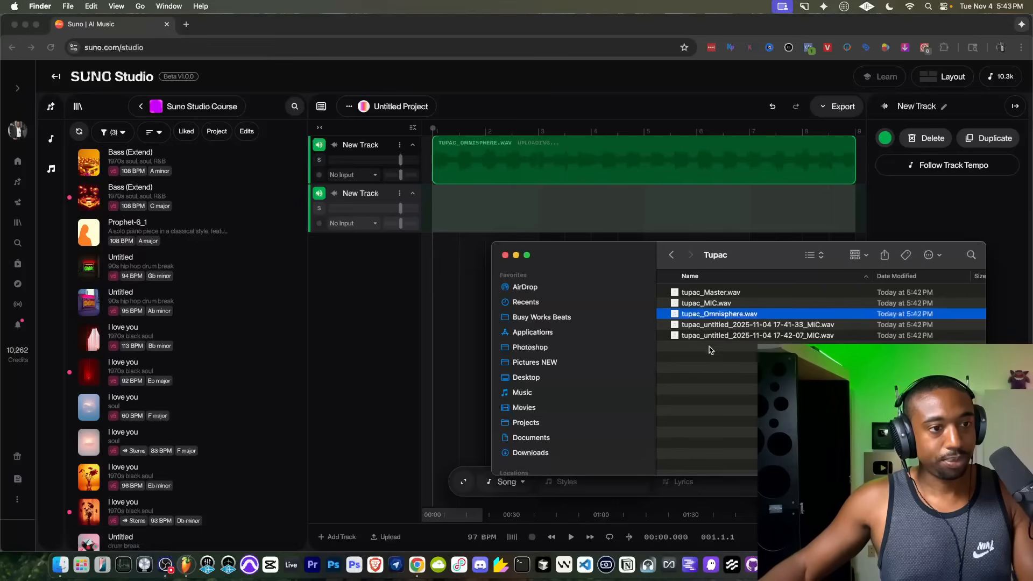
{"action": "left_click_drag", "start_coordinate": [719, 324], "coordinate": [440, 222]}
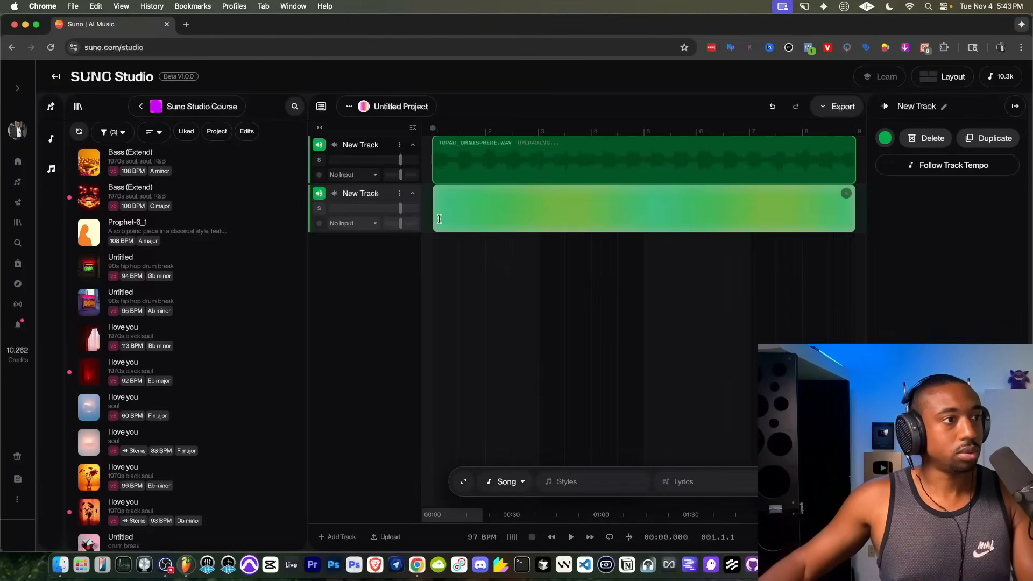
{"action": "left_click", "coordinate": [345, 534]}
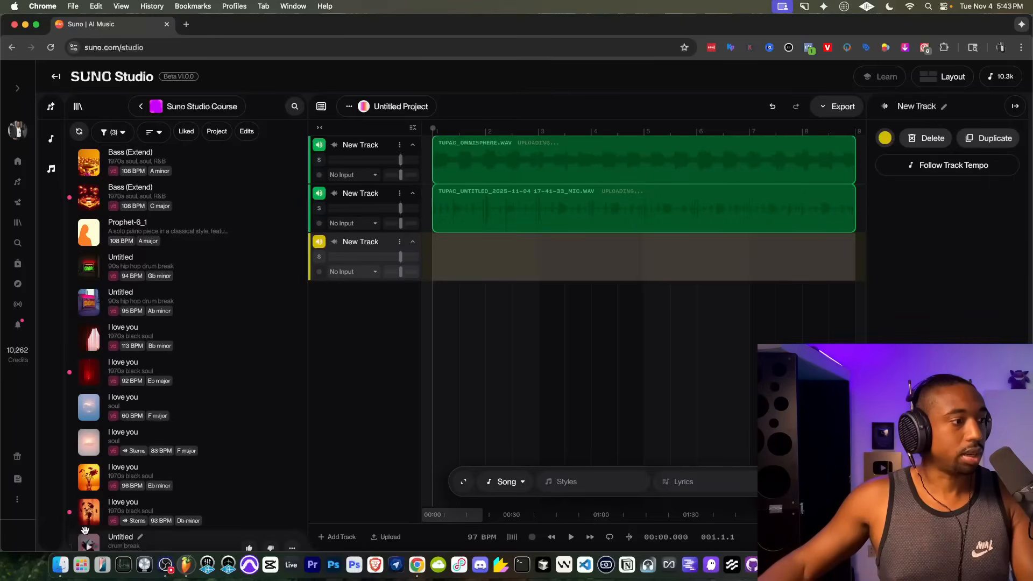
{"action": "left_click", "coordinate": [60, 565]}
{"action": "left_click", "coordinate": [710, 335]}
{"action": "left_click_drag", "start_coordinate": [710, 335], "coordinate": [442, 256]}
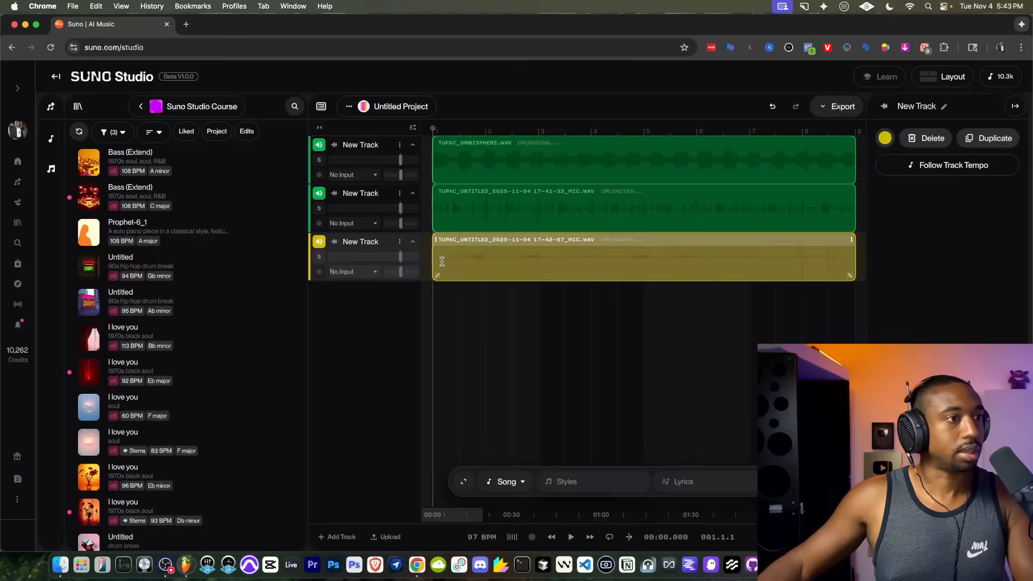
Step: Play the imported stems together and extend the end of the Omnisphere clip to bar 9
{"action": "left_click", "coordinate": [456, 144]}
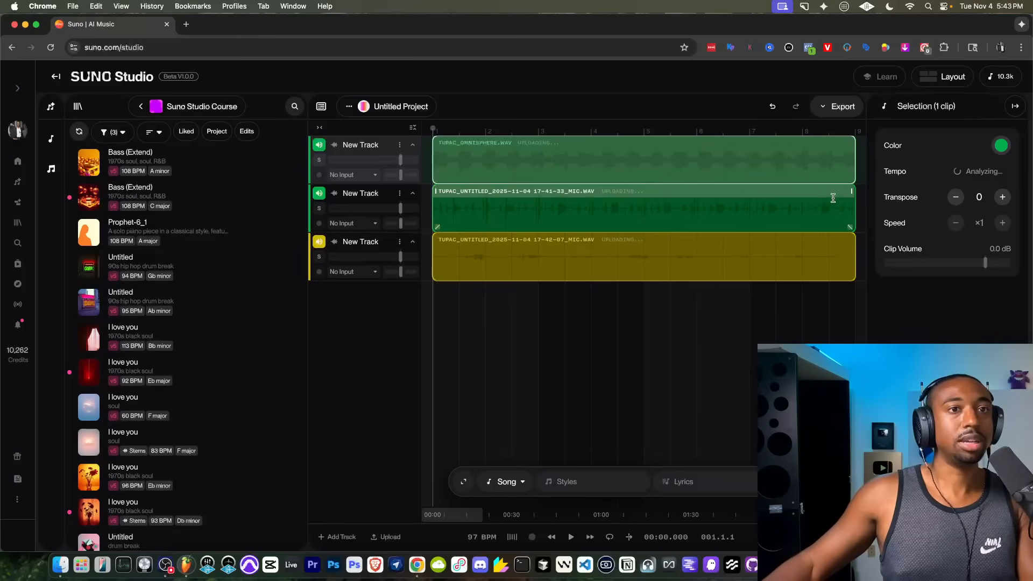
{"action": "key", "text": "space"}
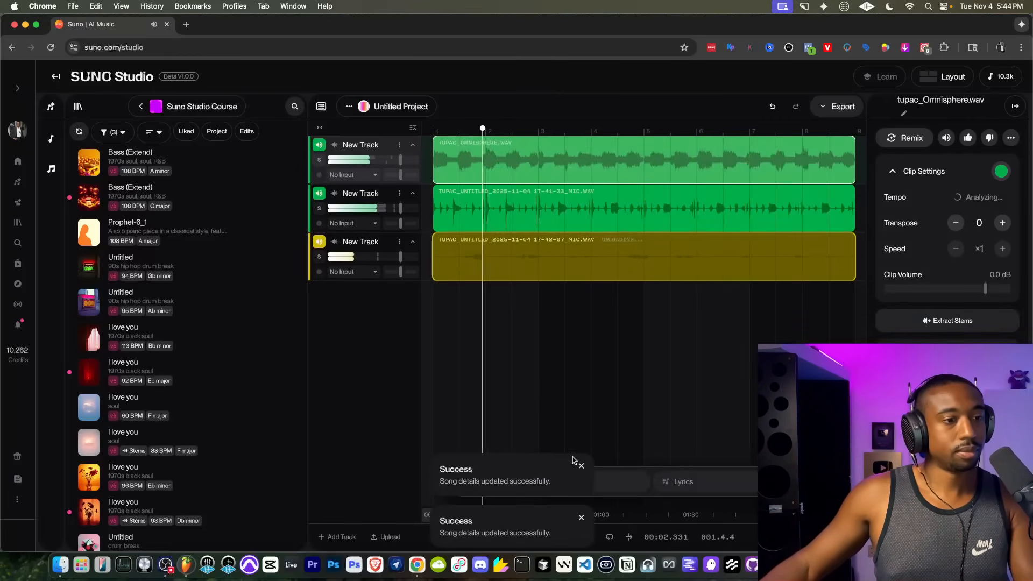
{"action": "left_click", "coordinate": [581, 464]}
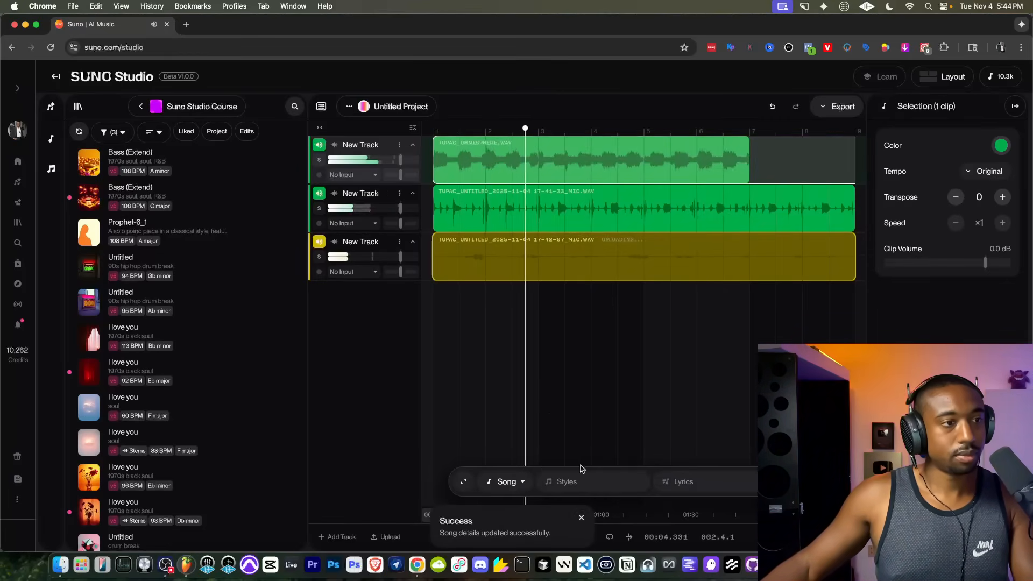
{"action": "key", "text": "space"}
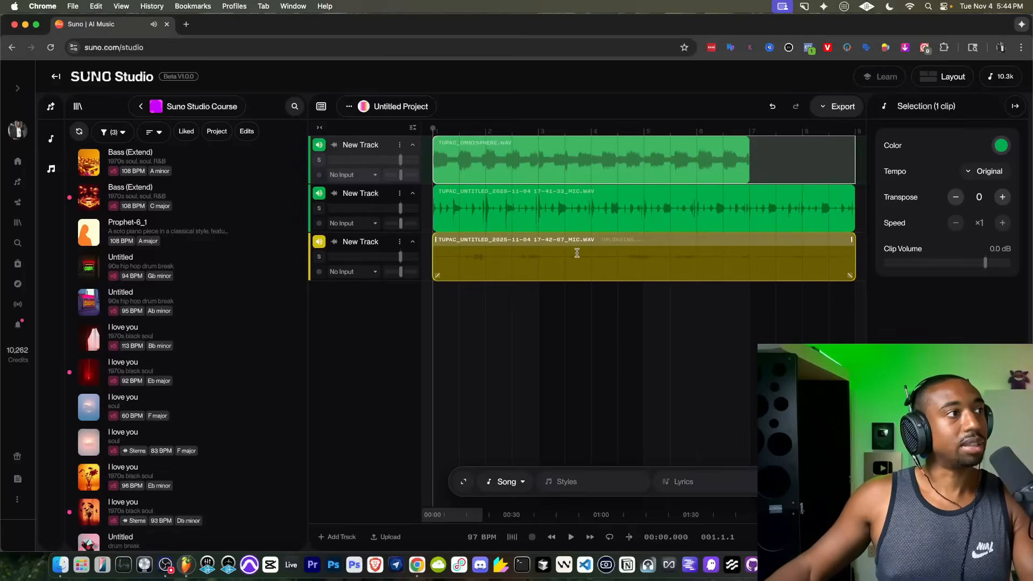
{"action": "scroll", "coordinate": [736, 180], "scroll_direction": "down", "scroll_amount": 1}
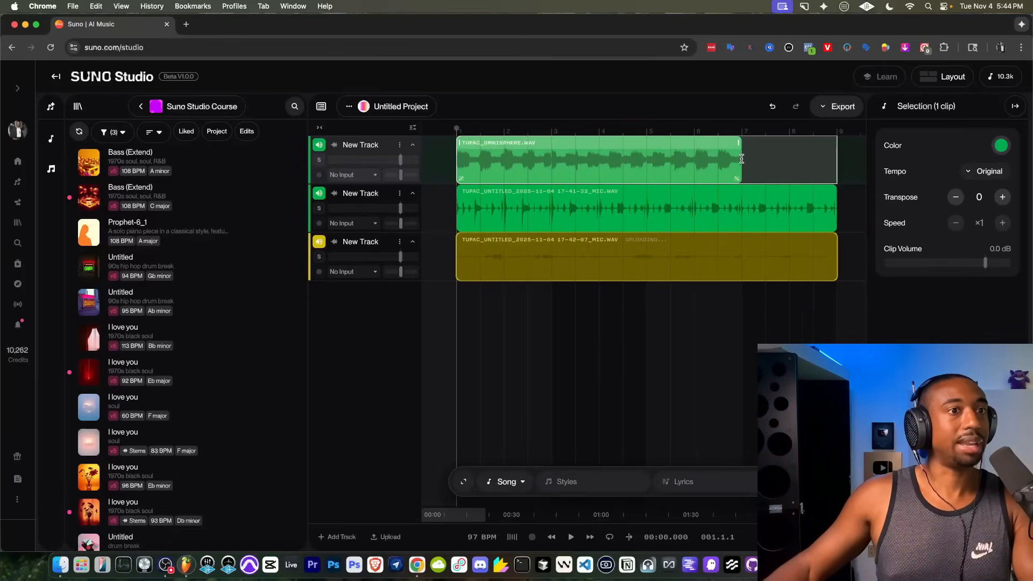
{"action": "left_click_drag", "start_coordinate": [735, 180], "coordinate": [843, 155]}
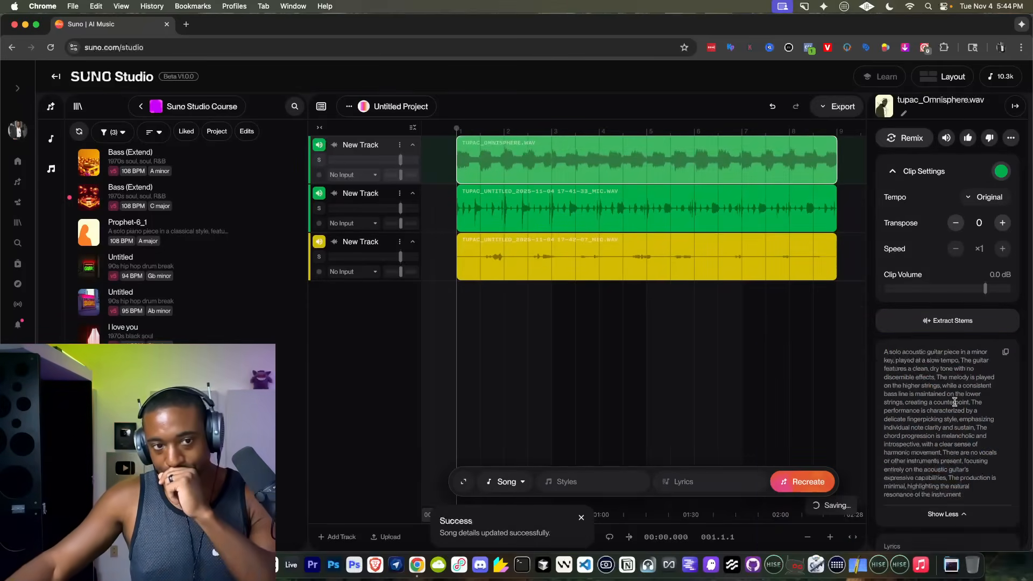
Step: Read the generated style description of the Omnisphere clip in its details
{"action": "scroll", "coordinate": [976, 429], "scroll_direction": "up", "scroll_amount": 5}
{"action": "scroll", "coordinate": [976, 430], "scroll_direction": "right", "scroll_amount": 2}
{"action": "scroll", "coordinate": [976, 430], "scroll_direction": "down", "scroll_amount": 1}
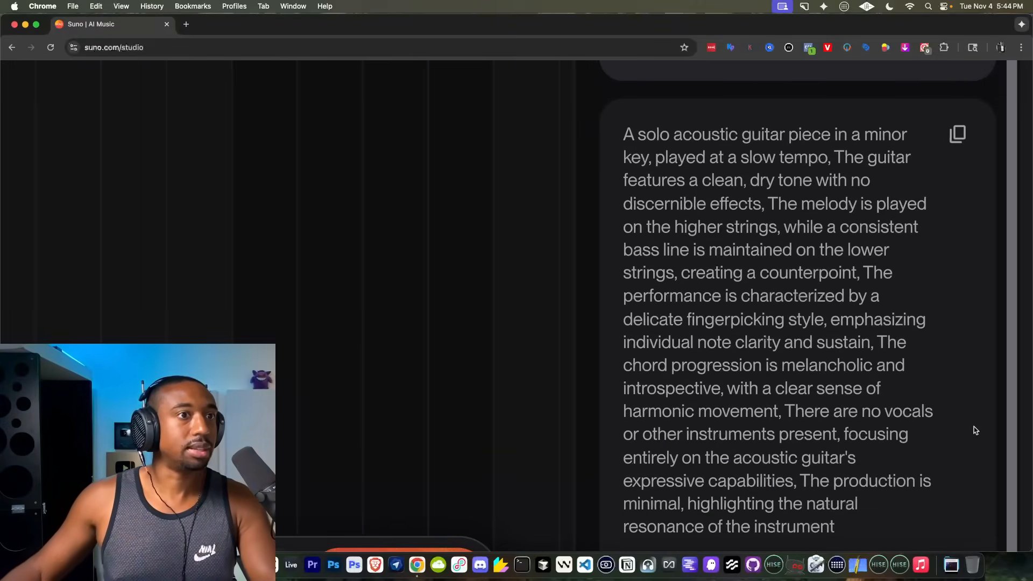
{"action": "scroll", "coordinate": [976, 430], "scroll_direction": "down", "scroll_amount": 2}
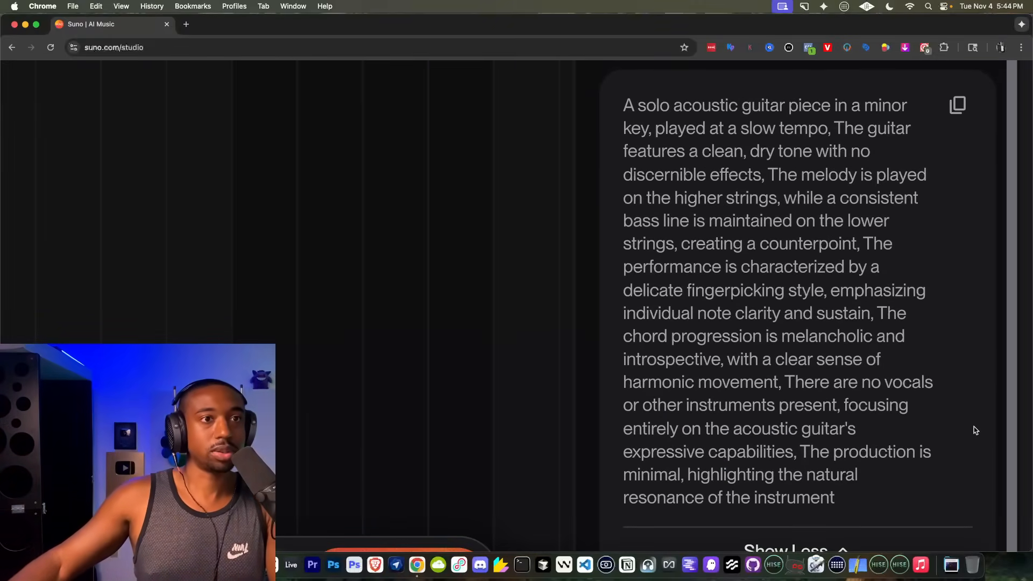
{"action": "scroll", "coordinate": [976, 431], "scroll_direction": "down", "scroll_amount": 1}
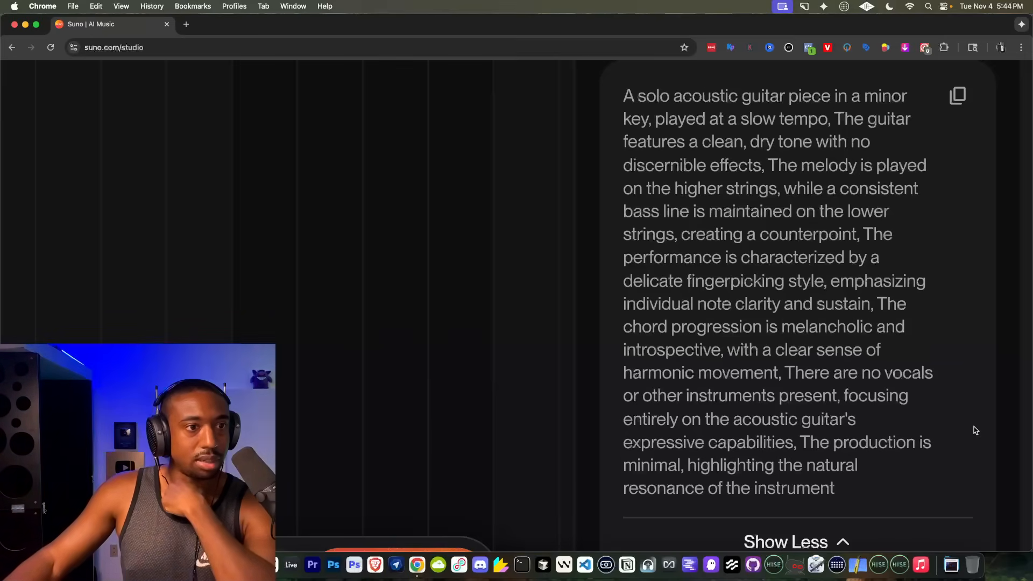
{"action": "scroll", "coordinate": [974, 427], "scroll_direction": "down", "scroll_amount": 6}
{"action": "scroll", "coordinate": [800, 344], "scroll_direction": "up", "scroll_amount": 2}
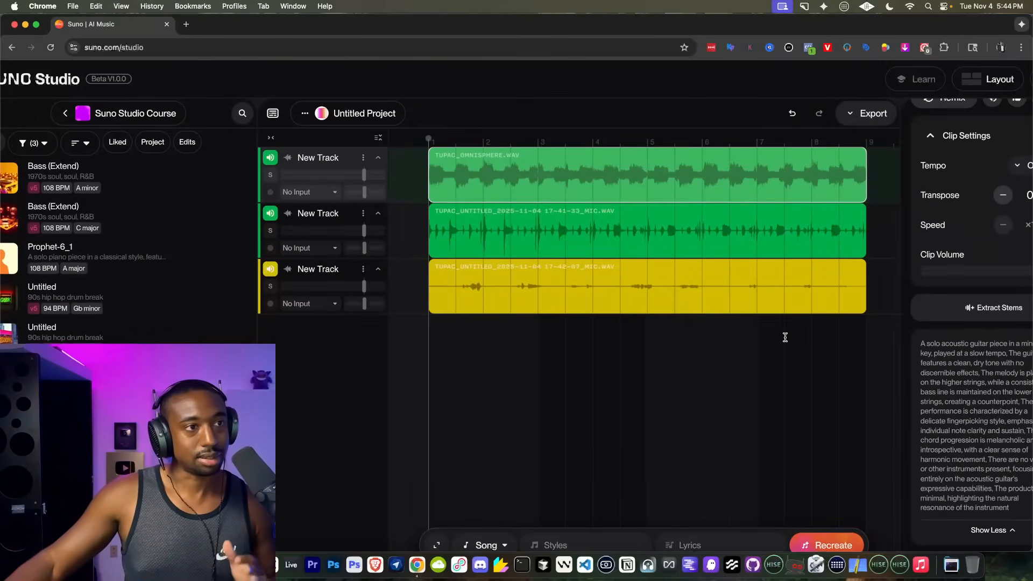
Step: Rename the project YouTube - Tupac and briefly play back the arrangement
{"action": "left_click", "coordinate": [305, 113]}
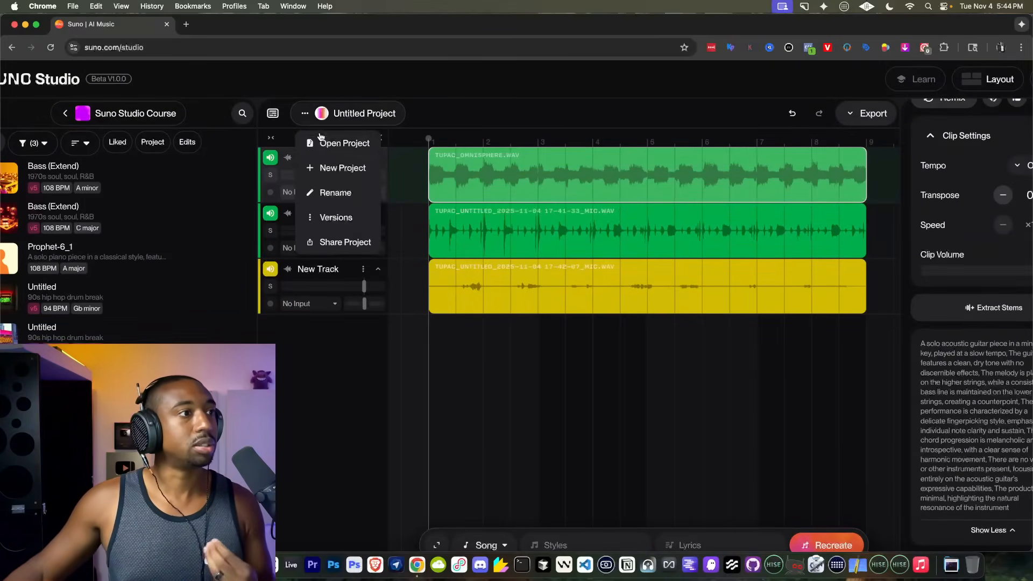
{"action": "left_click", "coordinate": [338, 195]}
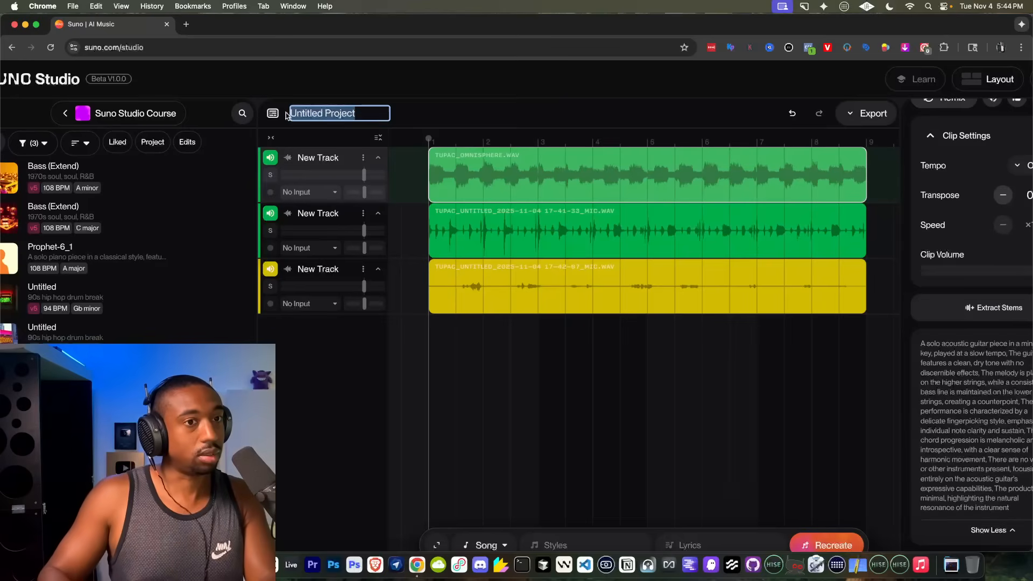
{"action": "type", "text": "Tupac"}
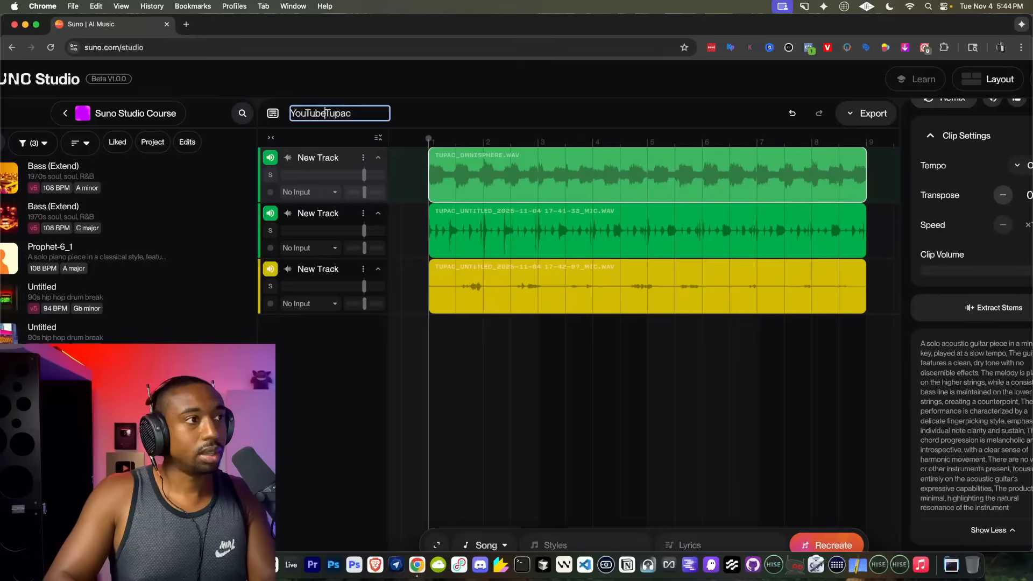
{"action": "key", "text": "Return"}
{"action": "key", "text": "space"}
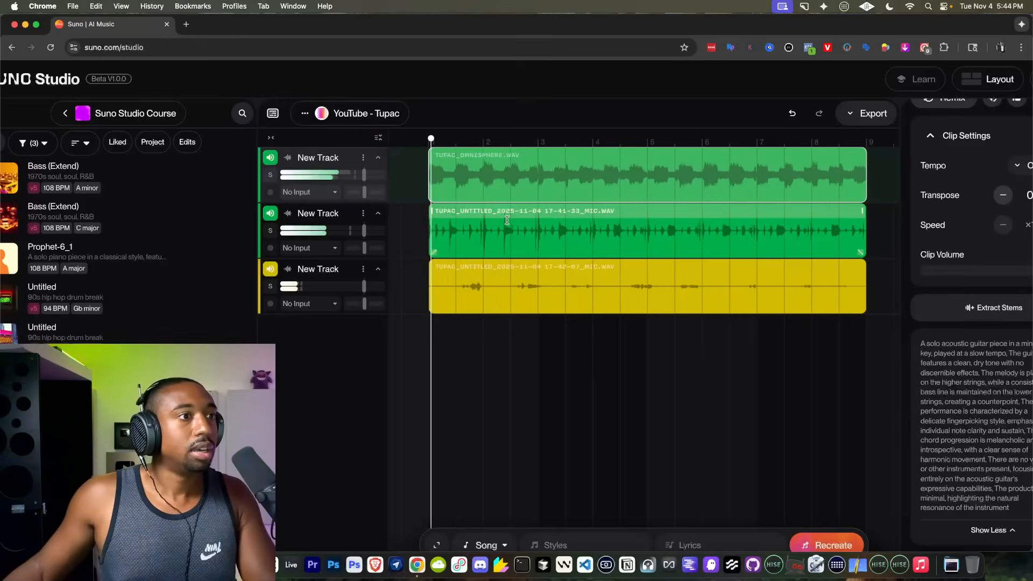
{"action": "key", "text": "space"}
Step: Add an empty track directly below the Omnisphere track, collapsing the song library for more room, and name the track Guitar
{"action": "scroll", "coordinate": [484, 231], "scroll_direction": "down", "scroll_amount": 2}
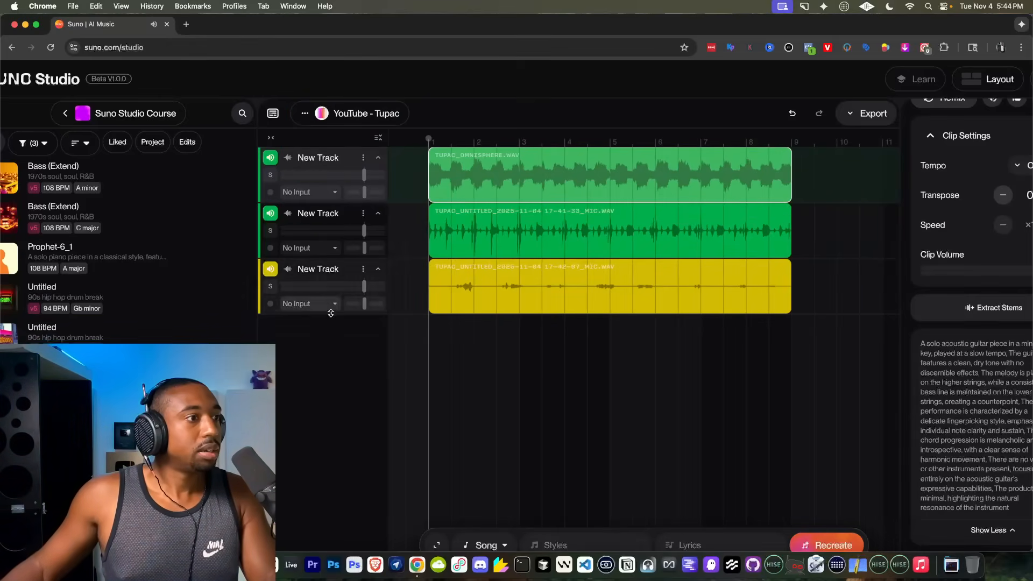
{"action": "key", "text": "super+minus"}
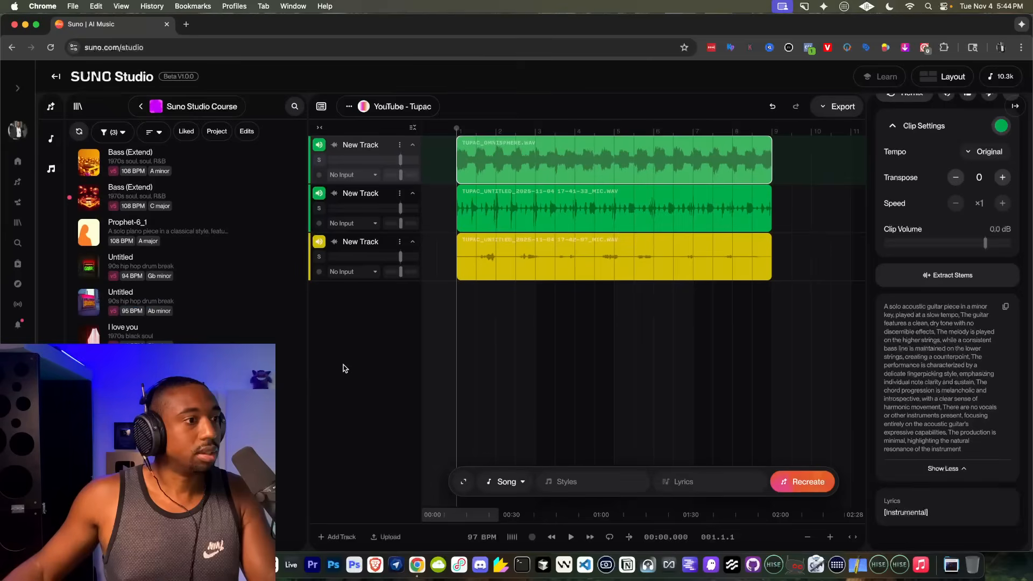
{"action": "left_click", "coordinate": [347, 535]}
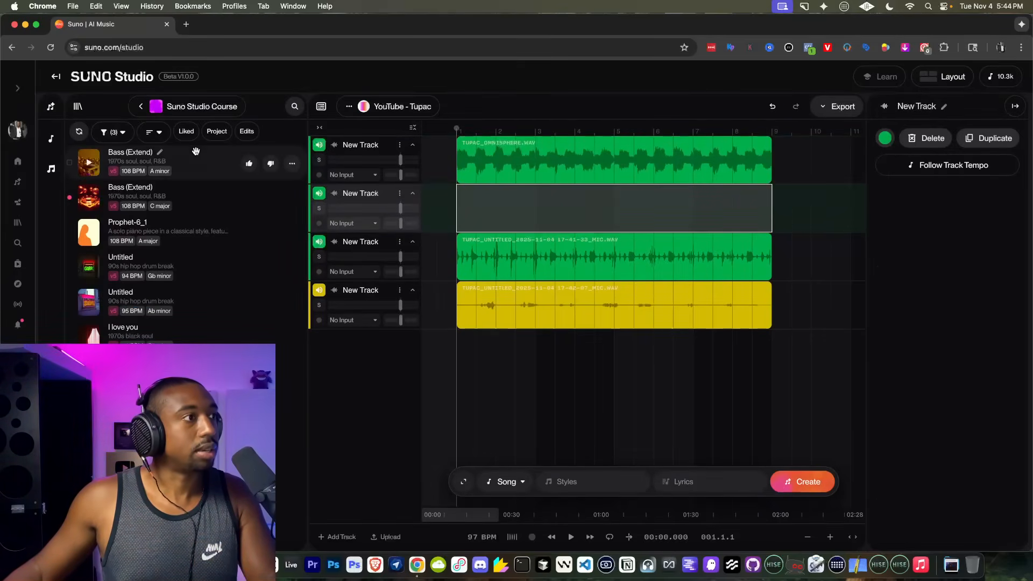
{"action": "left_click", "coordinate": [79, 106]}
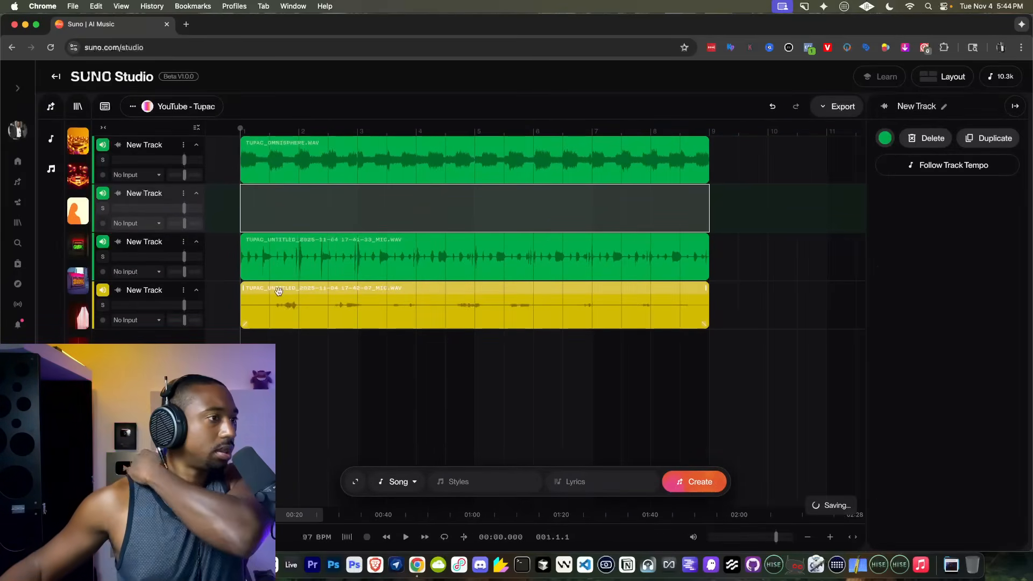
{"action": "left_click", "coordinate": [176, 203]}
{"action": "left_click", "coordinate": [184, 194]}
{"action": "left_click", "coordinate": [217, 280]}
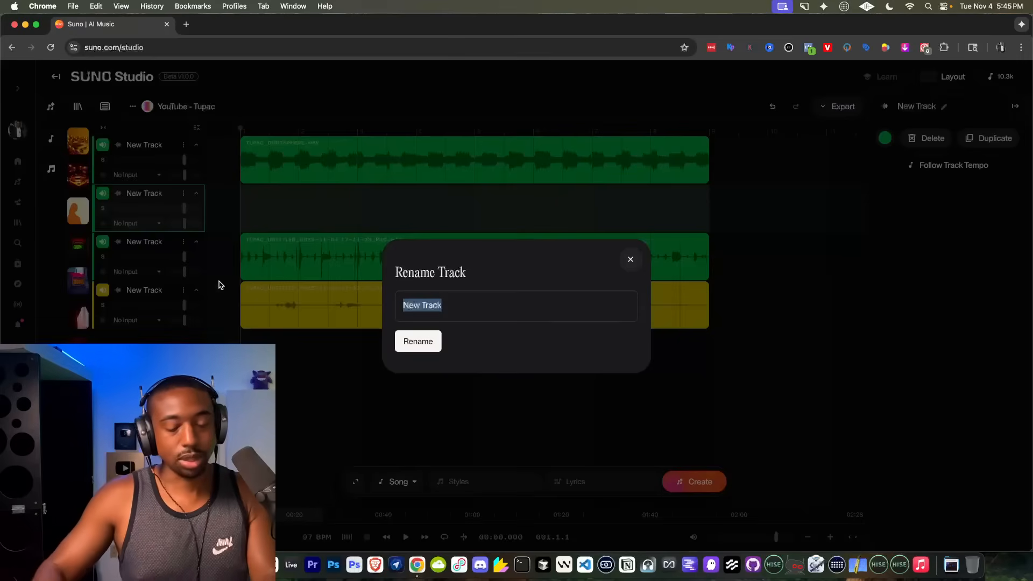
{"action": "type", "text": "Guitar"}
{"action": "key", "text": "Return"}
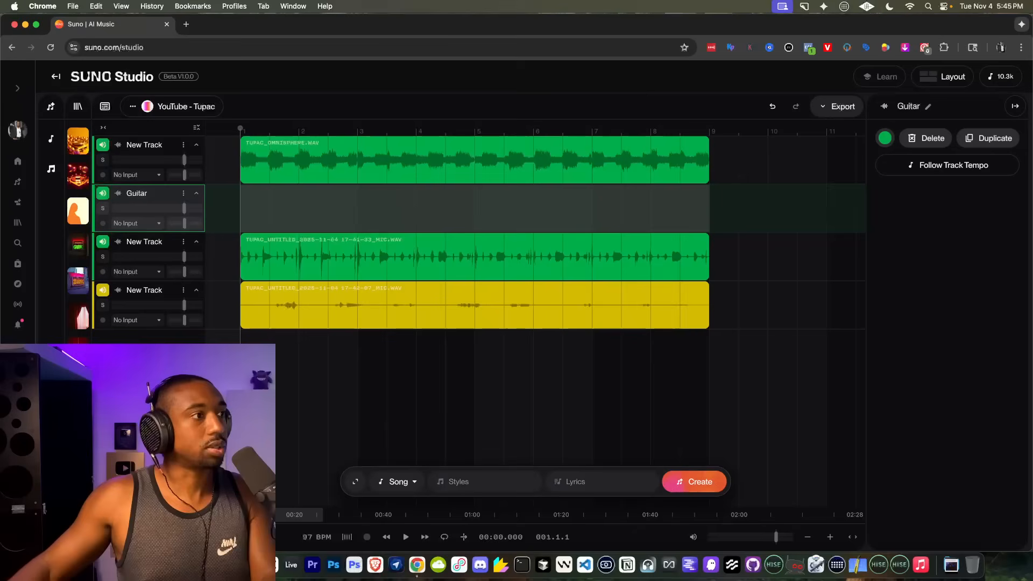
Step: Rename the track holding the Omnisphere clip Keys
{"action": "left_click", "coordinate": [183, 146]}
{"action": "left_click", "coordinate": [231, 230]}
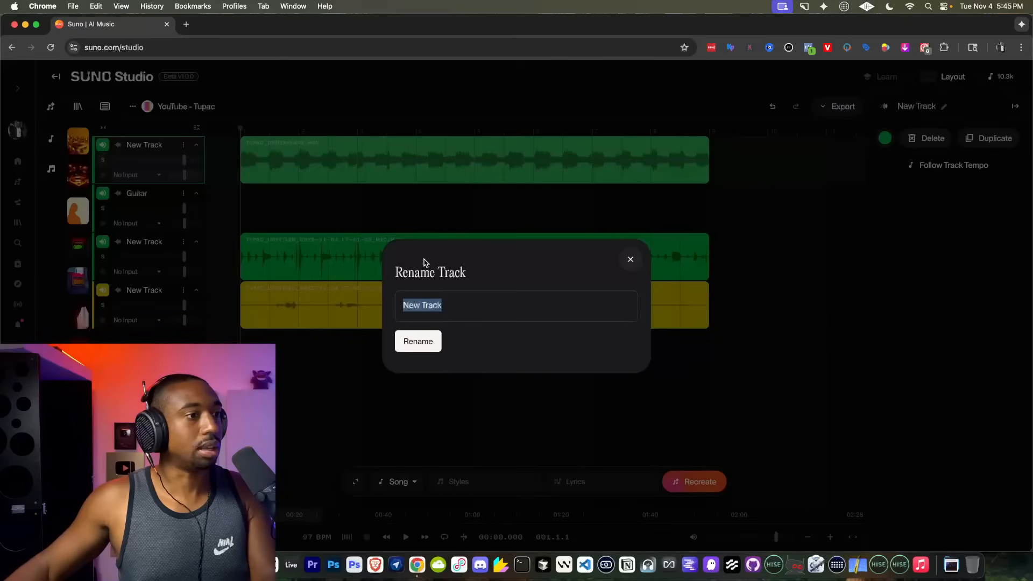
{"action": "type", "text": "Keys"}
{"action": "key", "text": "Return"}
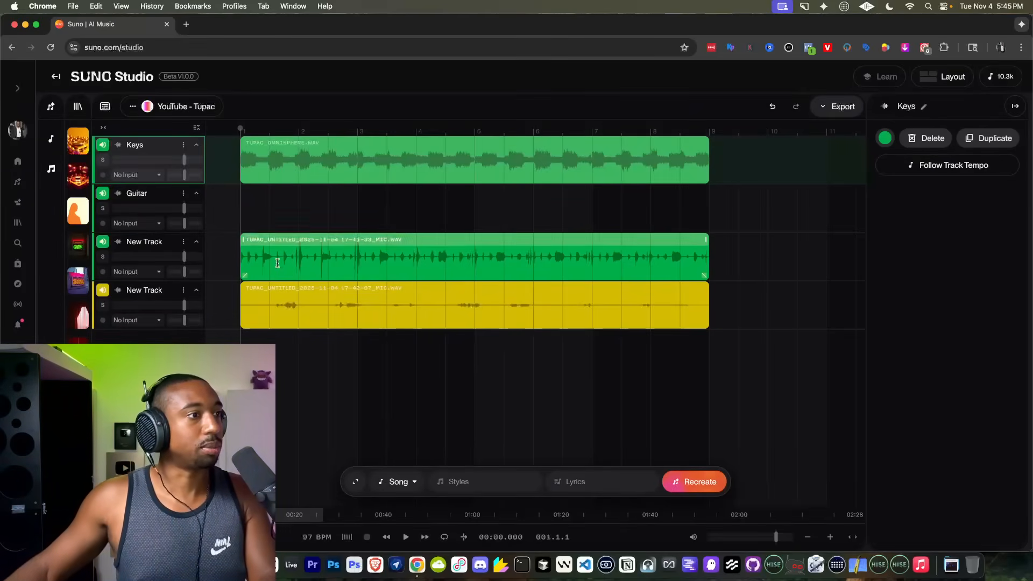
Step: Rename the 17-41-33 microphone track Drums Original and the 17-42-07 microphone track adlib
{"action": "left_click", "coordinate": [183, 242]}
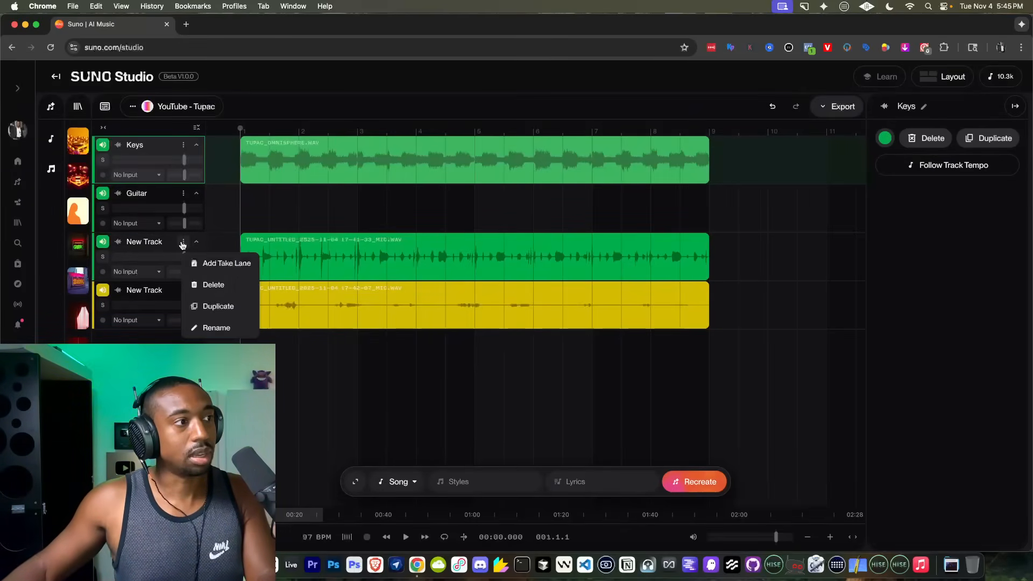
{"action": "left_click", "coordinate": [216, 327]}
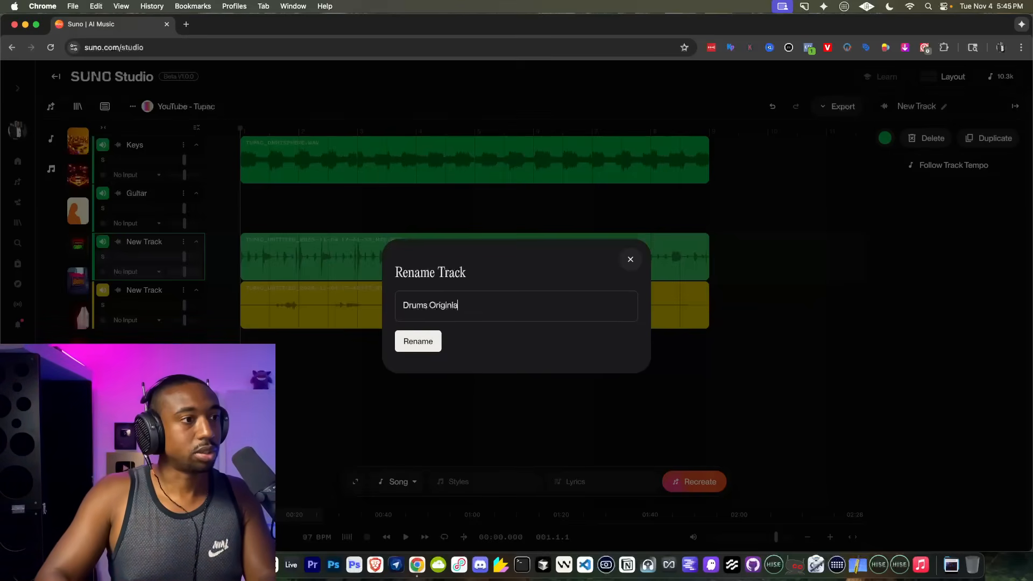
{"action": "key", "text": "Return"}
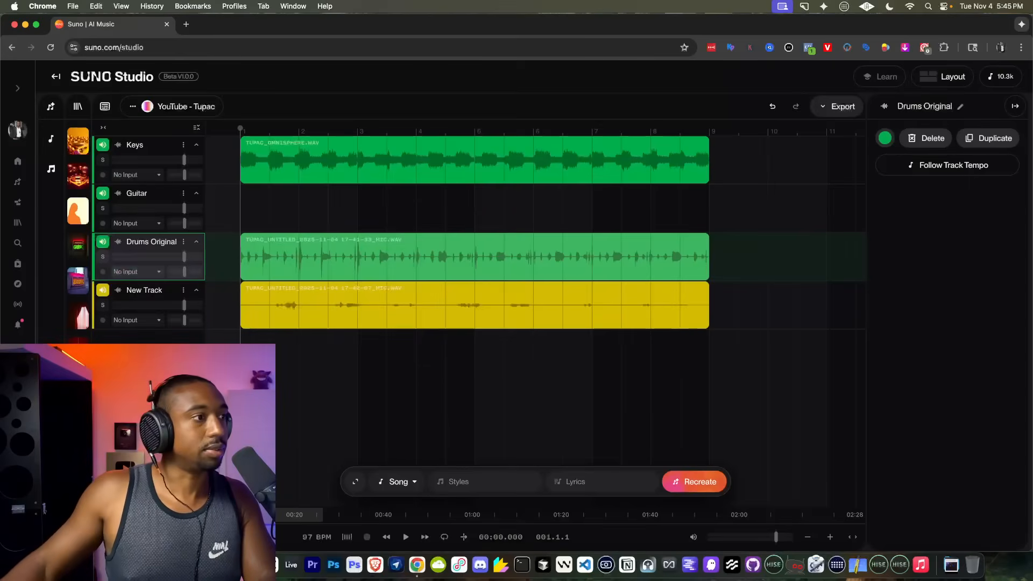
{"action": "left_click", "coordinate": [183, 289]}
{"action": "left_click", "coordinate": [216, 375]}
{"action": "type", "text": "ad"}
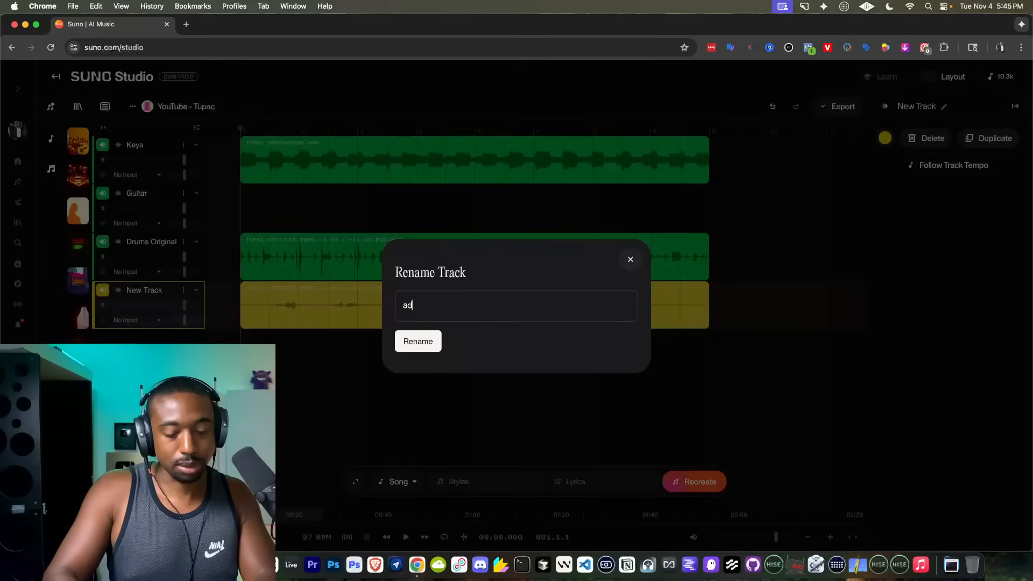
{"action": "type", "text": "lib"}
{"action": "key", "text": "Return"}
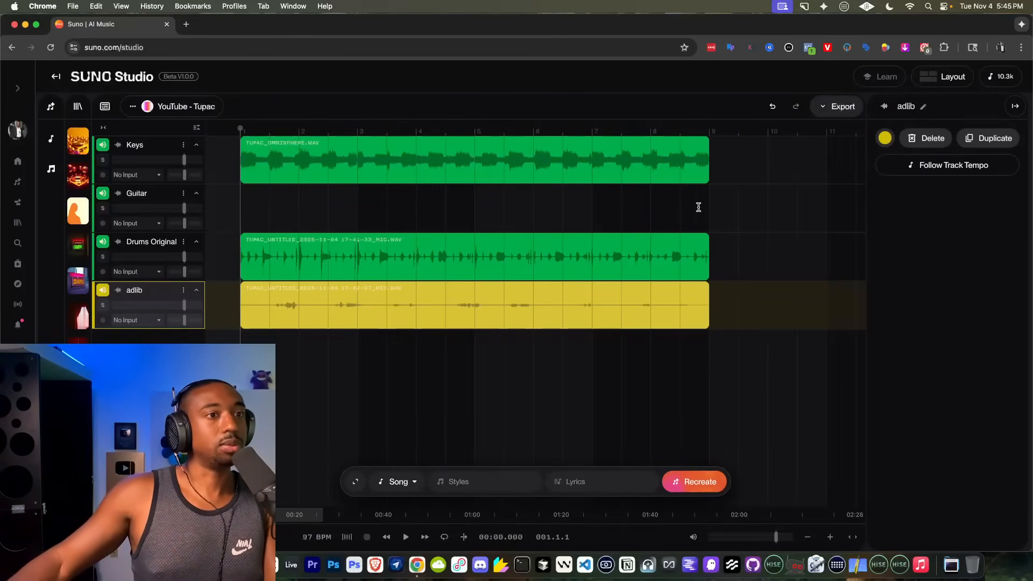
Step: Enable looping over the clips' full length, from bar 1 to bar 9, and briefly play back the arrangement
{"action": "left_click_drag", "start_coordinate": [699, 207], "coordinate": [329, 162]}
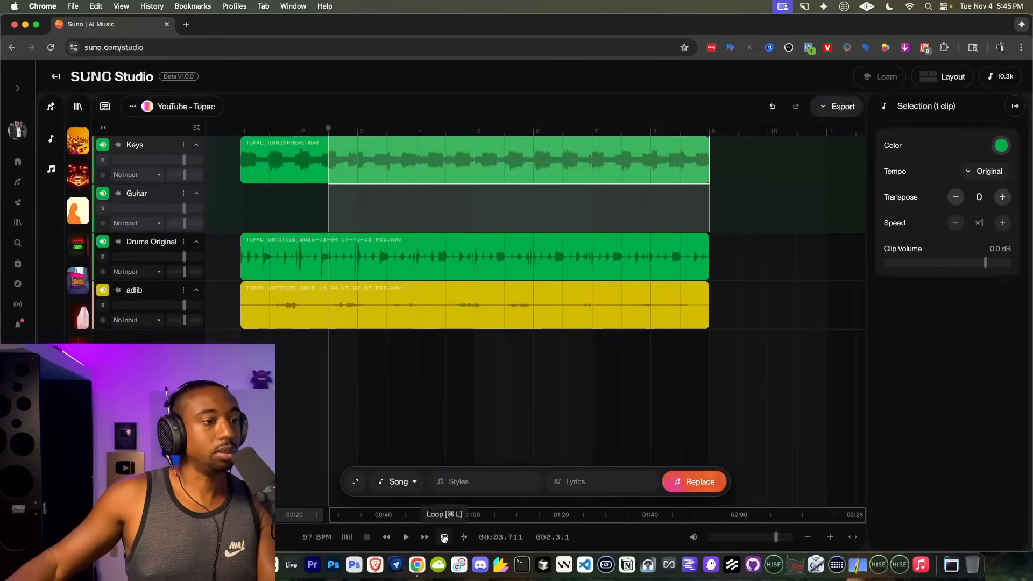
{"action": "left_click", "coordinate": [444, 537]}
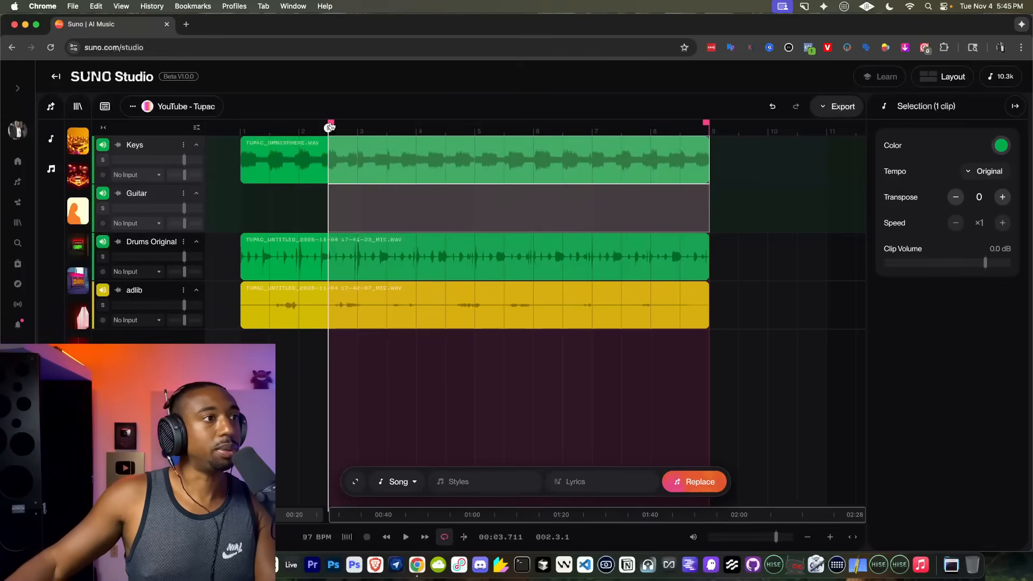
{"action": "left_click_drag", "start_coordinate": [330, 127], "coordinate": [240, 124]}
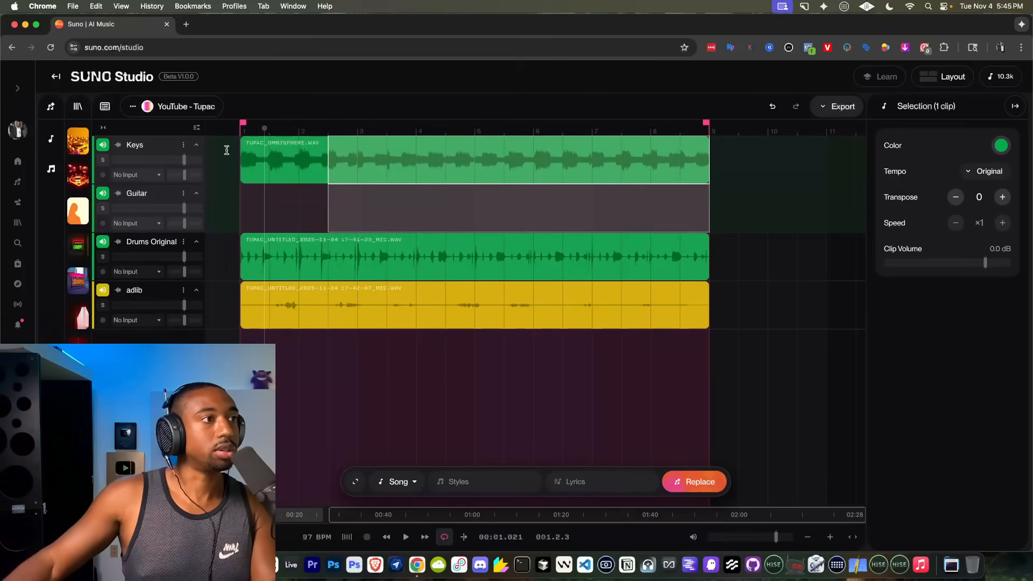
{"action": "scroll", "coordinate": [226, 150], "scroll_direction": "up", "scroll_amount": 5}
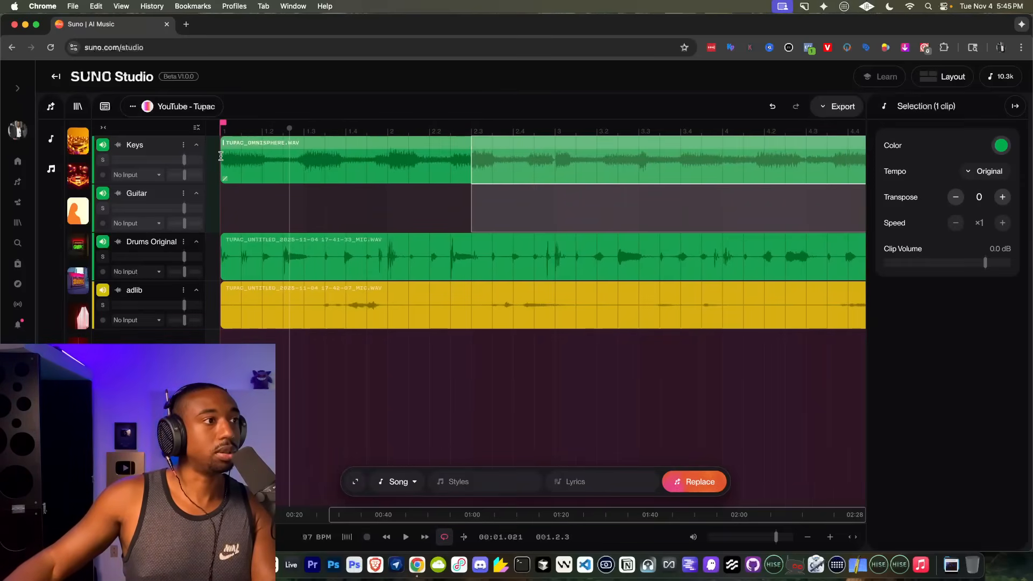
{"action": "scroll", "coordinate": [222, 159], "scroll_direction": "up", "scroll_amount": 5}
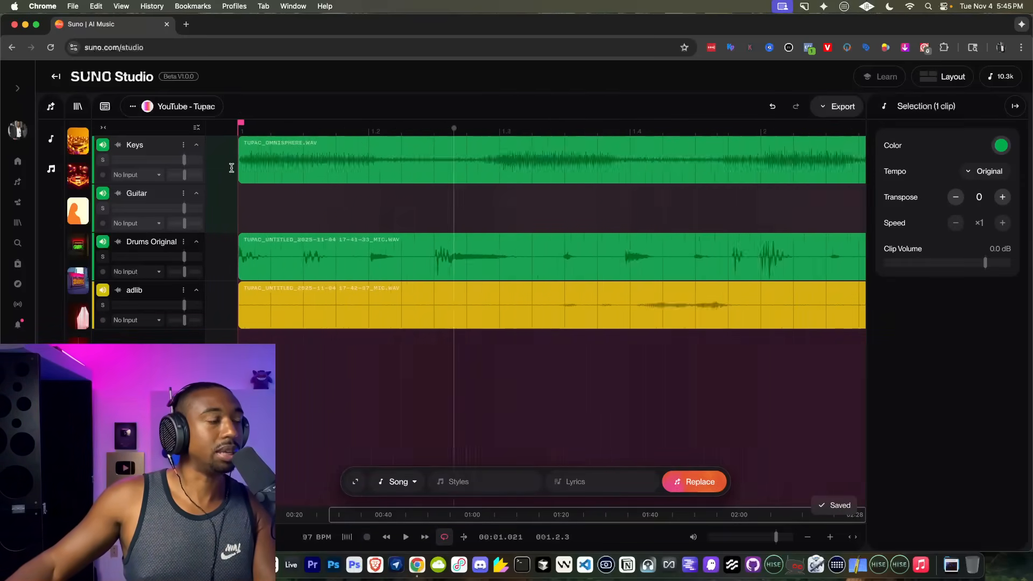
{"action": "scroll", "coordinate": [232, 168], "scroll_direction": "down", "scroll_amount": 10}
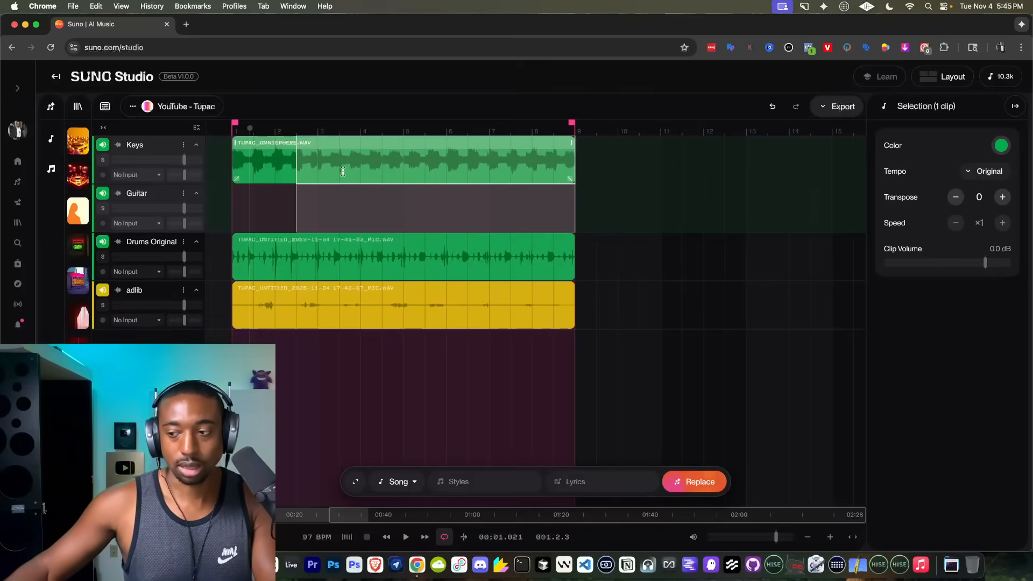
{"action": "key", "text": "space"}
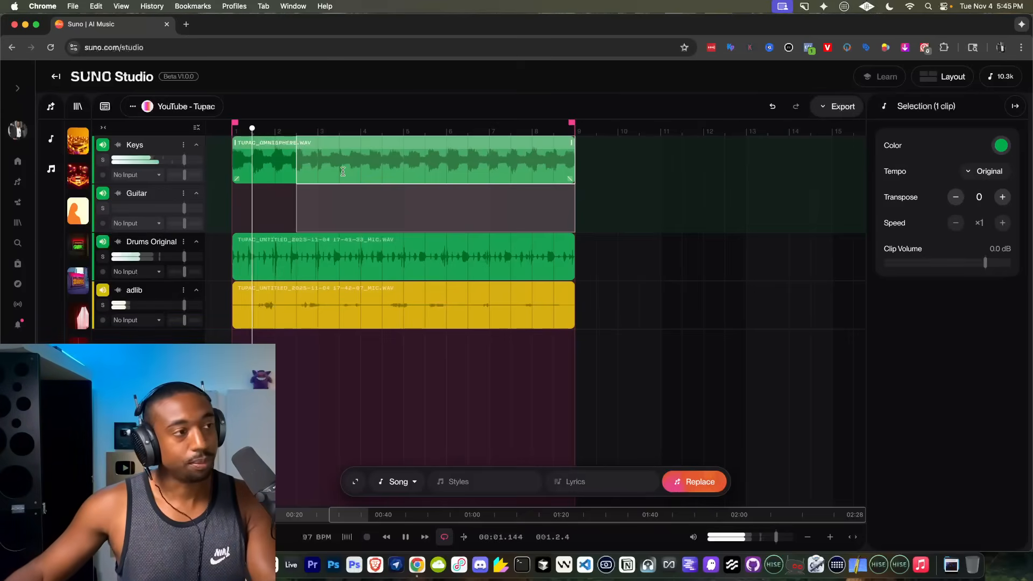
{"action": "key", "text": "space"}
Step: Generate a guitar part across the loop range on the empty Guitar track with the style "R&B chords, picked, muted notes"
{"action": "left_click", "coordinate": [514, 201]}
{"action": "left_click_drag", "start_coordinate": [570, 203], "coordinate": [213, 210]}
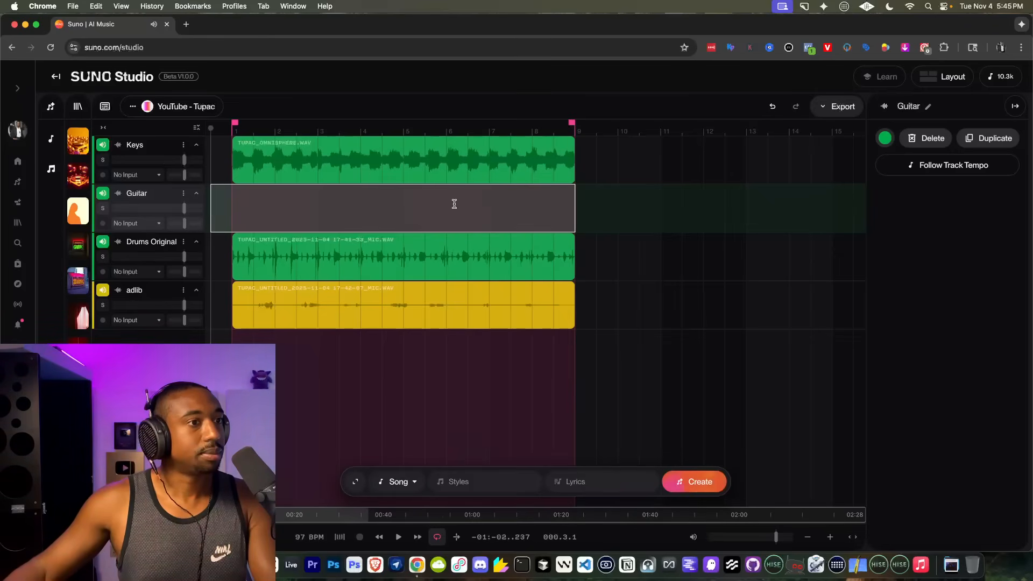
{"action": "left_click", "coordinate": [455, 204]}
{"action": "left_click_drag", "start_coordinate": [572, 203], "coordinate": [235, 206]}
{"action": "left_click", "coordinate": [401, 482]}
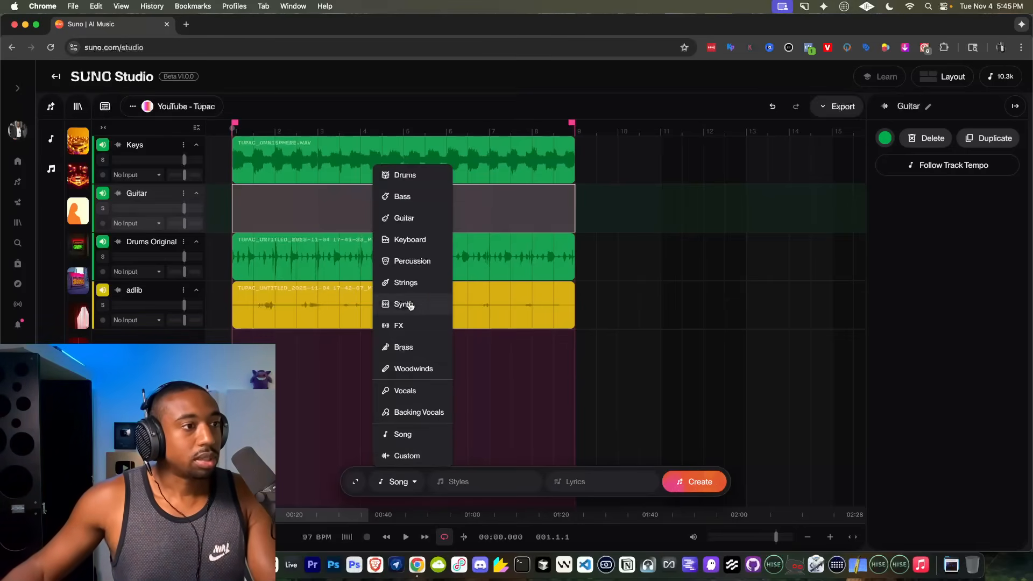
{"action": "left_click", "coordinate": [401, 219]}
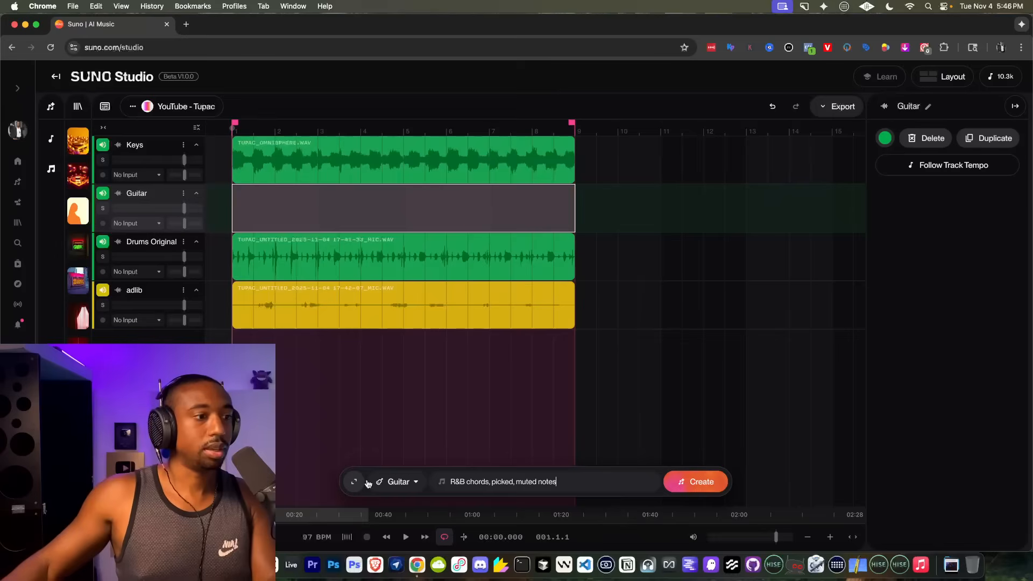
{"action": "left_click", "coordinate": [679, 475]}
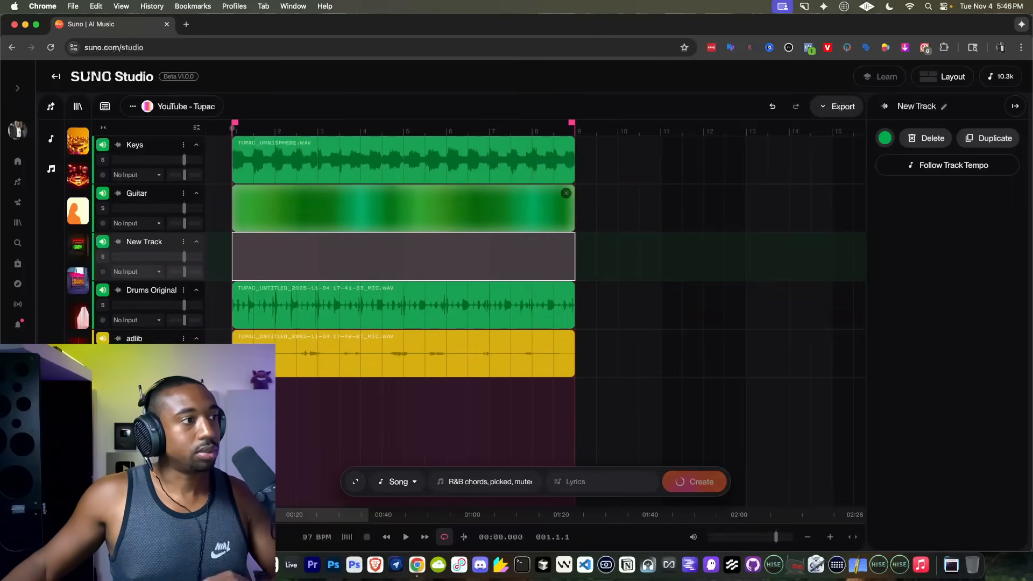
Step: Rename the new empty track below the Guitar track as Guitar 2
{"action": "left_click", "coordinate": [183, 243]}
{"action": "left_click", "coordinate": [217, 326]}
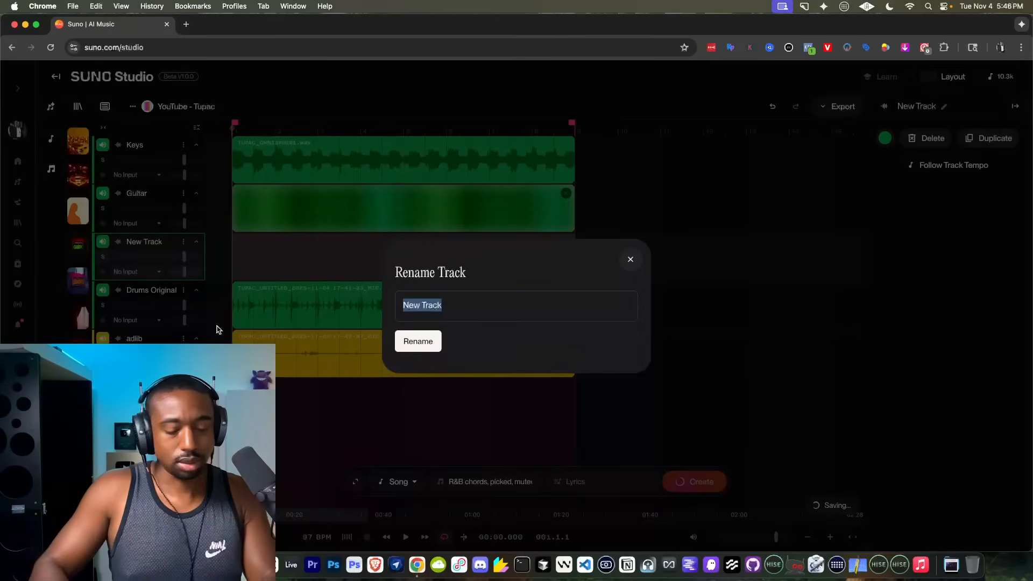
{"action": "key", "text": "Return"}
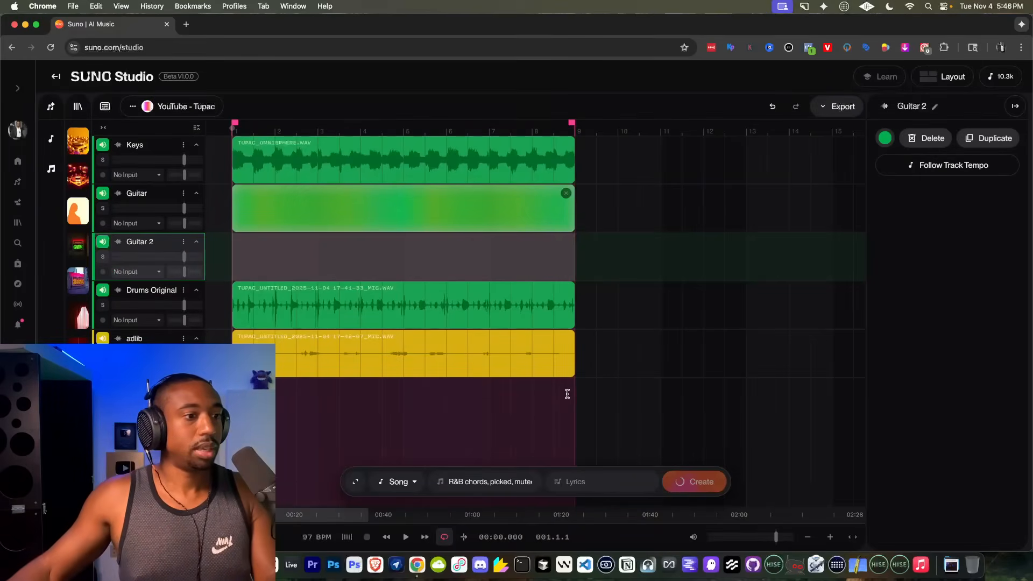
Step: Generate a guitar part on the Guitar 2 track with the style "R&B chords, m9 chords, dominant chords, hammer ons"
{"action": "left_click", "coordinate": [414, 481]}
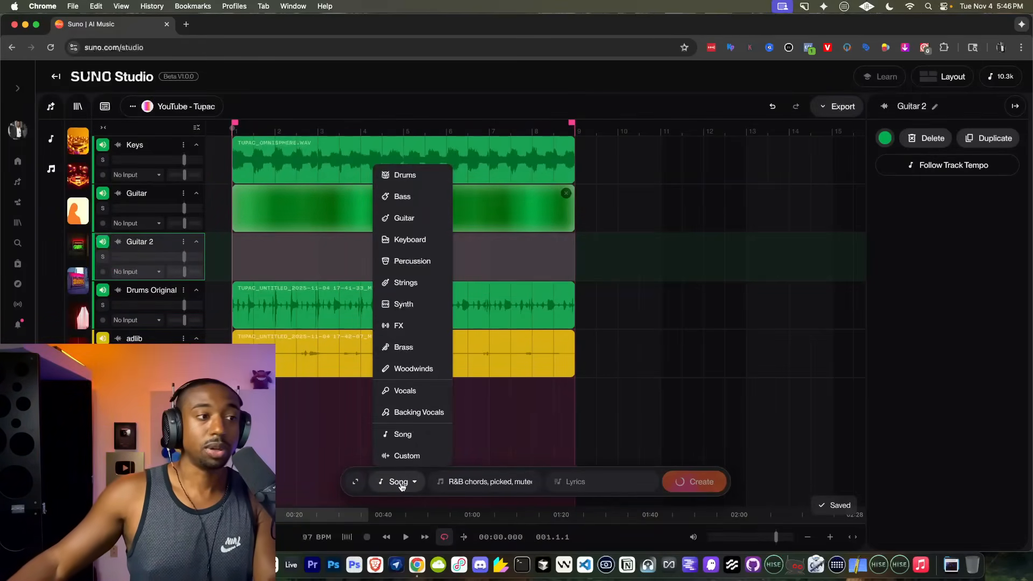
{"action": "left_click", "coordinate": [406, 219]}
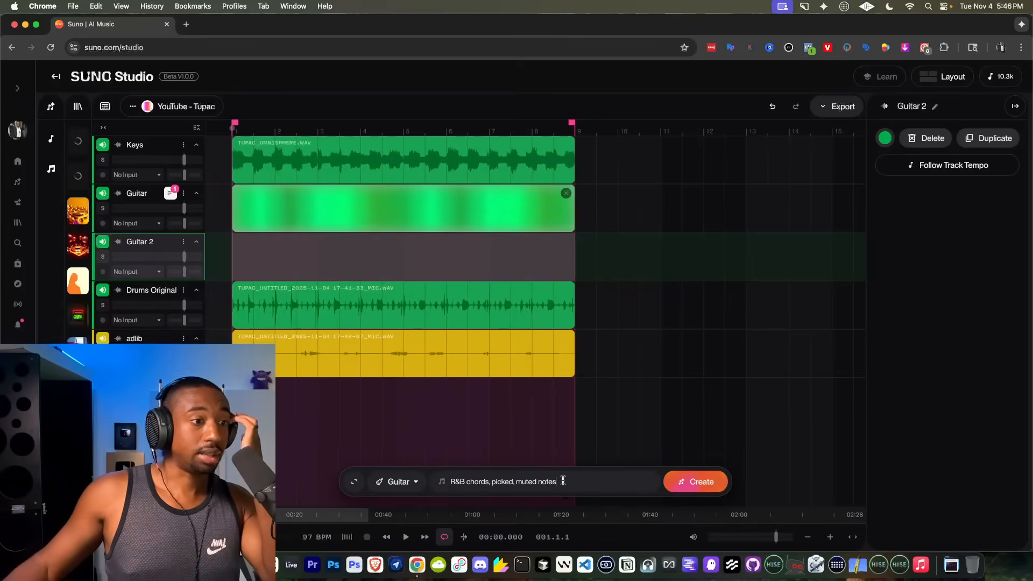
{"action": "left_click_drag", "start_coordinate": [563, 480], "coordinate": [491, 482]}
{"action": "key", "text": "BackSpace"}
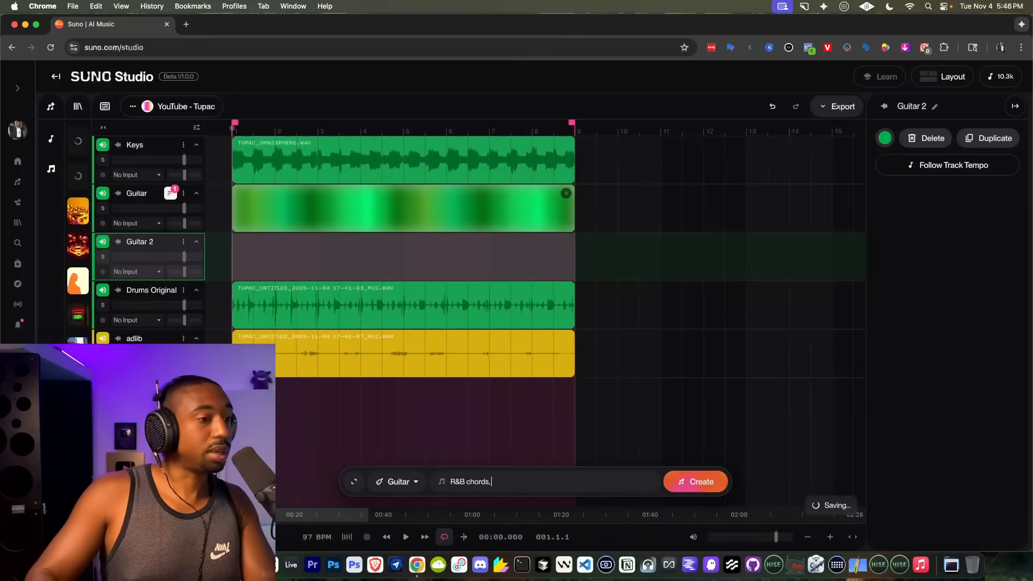
{"action": "type", "text": "m9"}
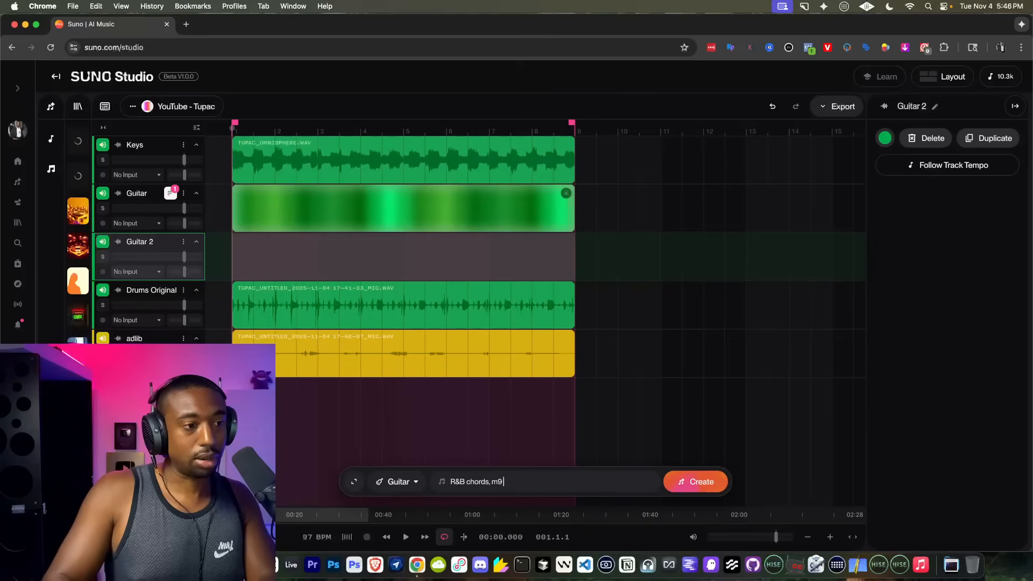
{"action": "type", "text": " chords, dom"}
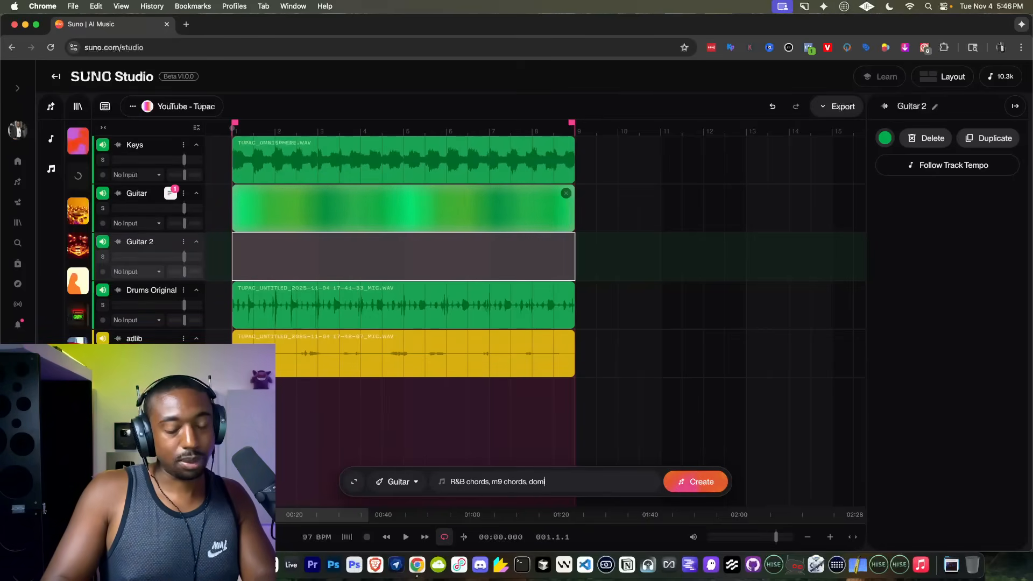
{"action": "type", "text": "inant chords"}
{"action": "key", "text": "BackSpace"}
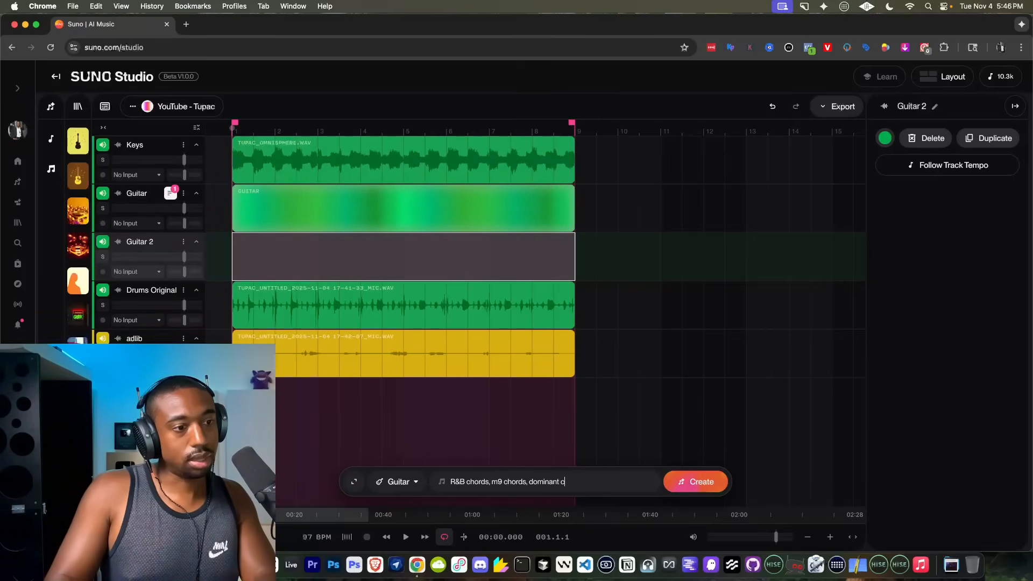
{"action": "type", "text": "chords, hammer ons"}
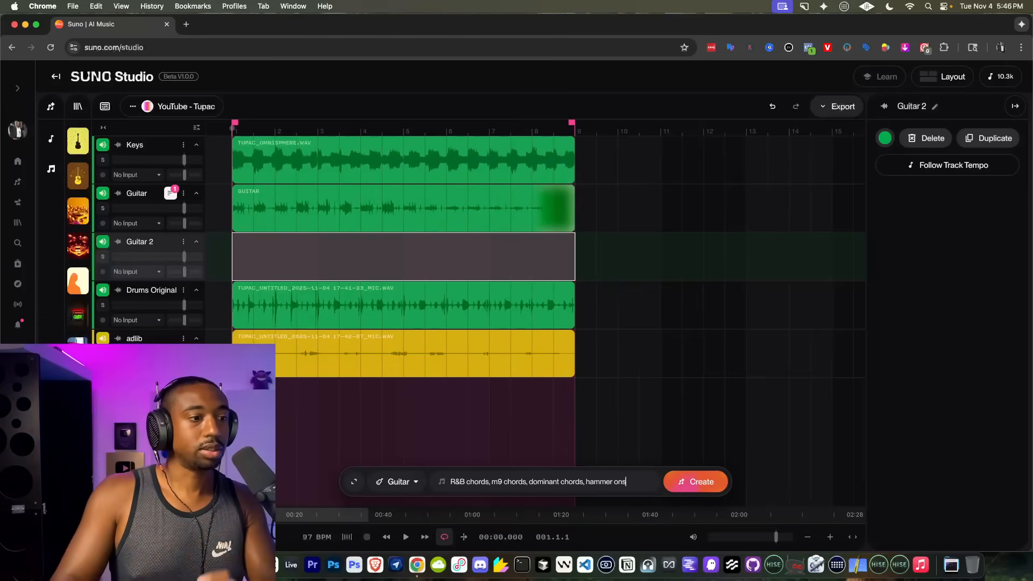
{"action": "left_click", "coordinate": [691, 483]}
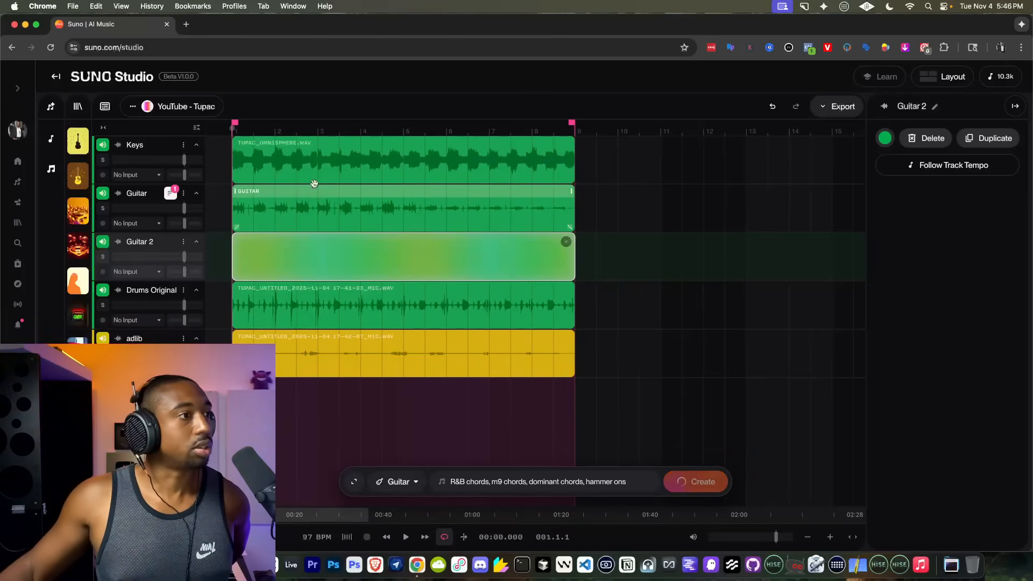
Step: Mute the Guitar 2 track and slightly lower the Guitar and Keys track volumes while playing back the arrangement
{"action": "left_click", "coordinate": [102, 242]}
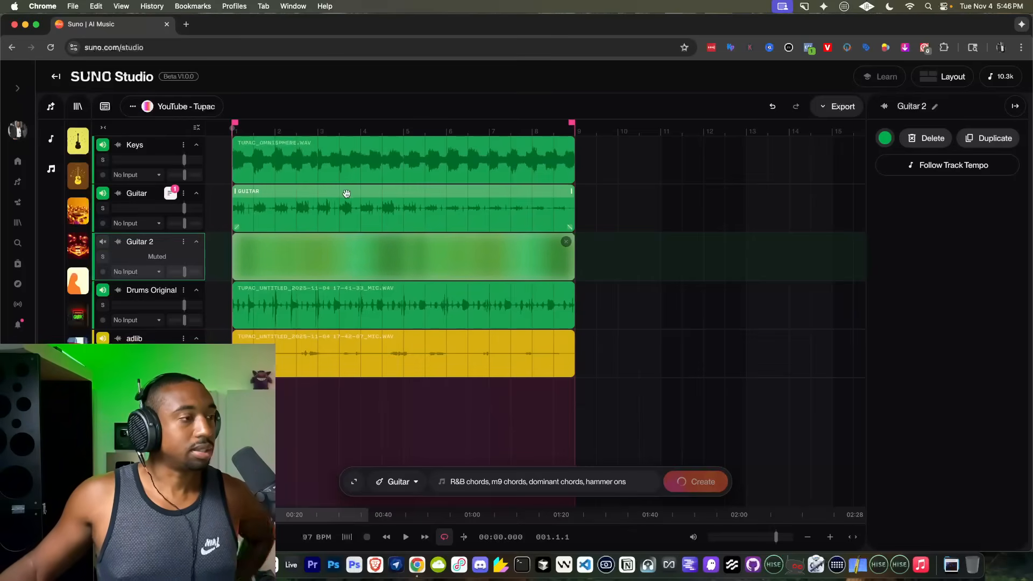
{"action": "key", "text": "space"}
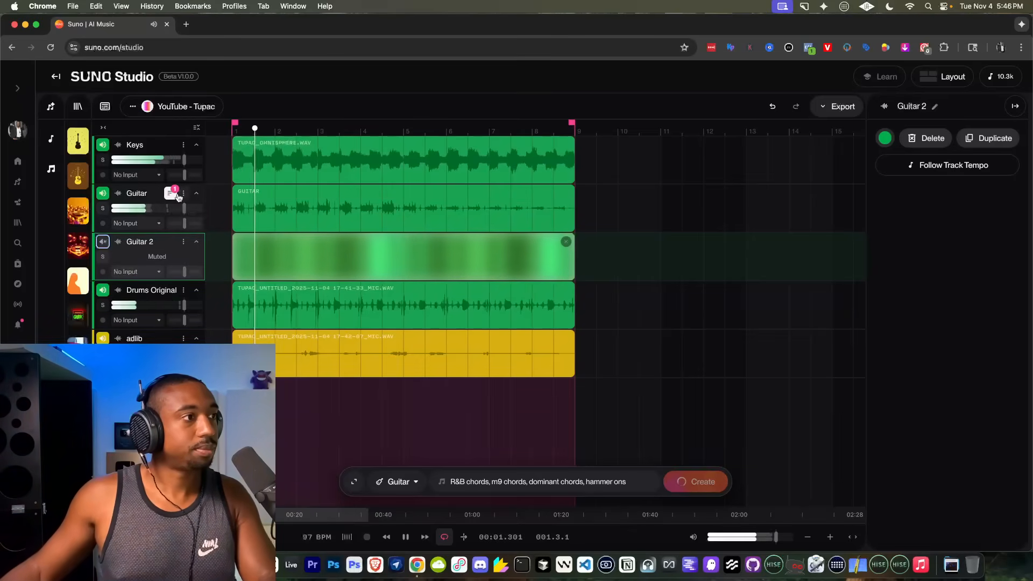
{"action": "left_click_drag", "start_coordinate": [184, 208], "coordinate": [178, 208]}
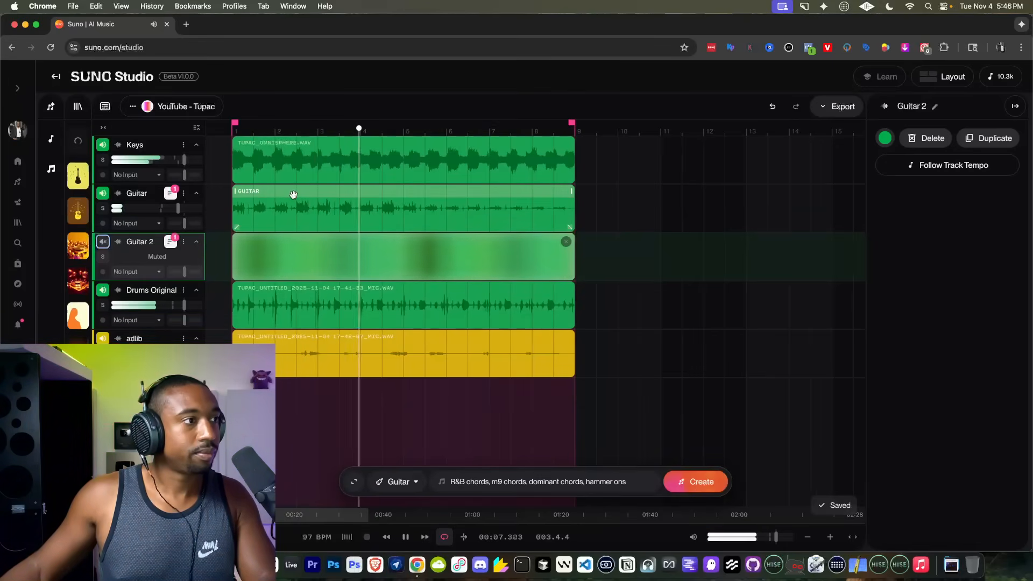
{"action": "key", "text": "space"}
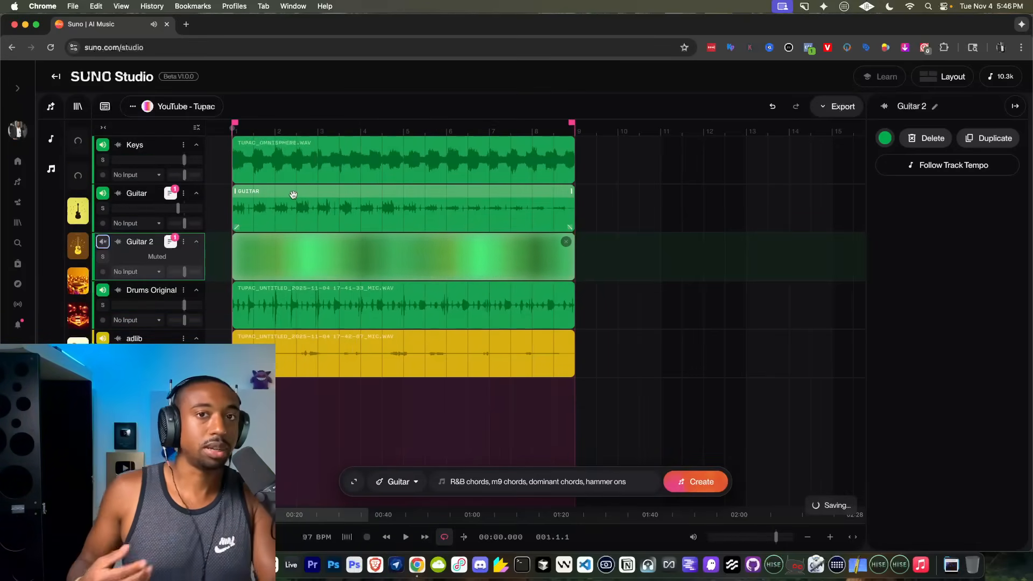
{"action": "key", "text": "space"}
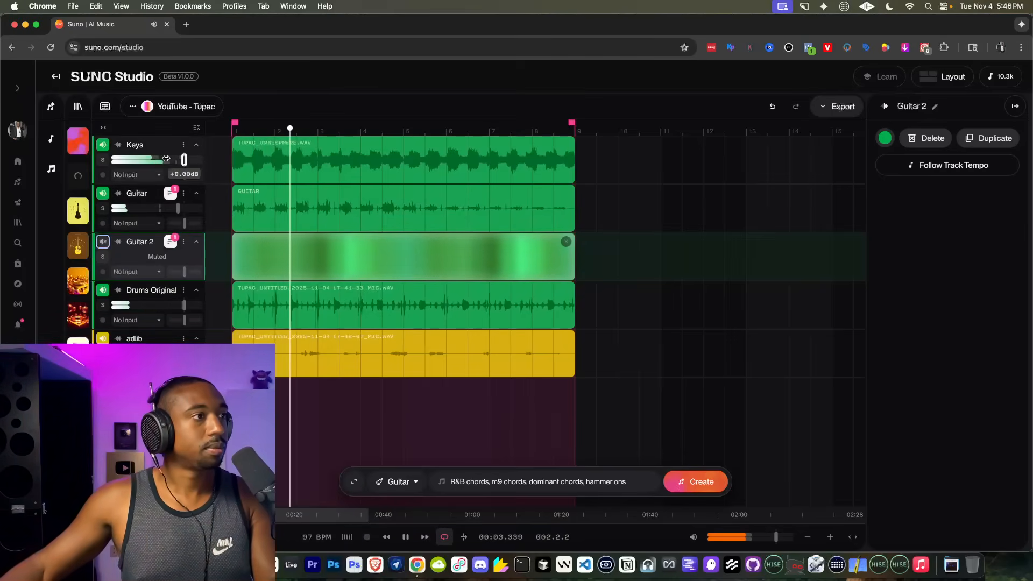
{"action": "left_click_drag", "start_coordinate": [181, 159], "coordinate": [177, 160]}
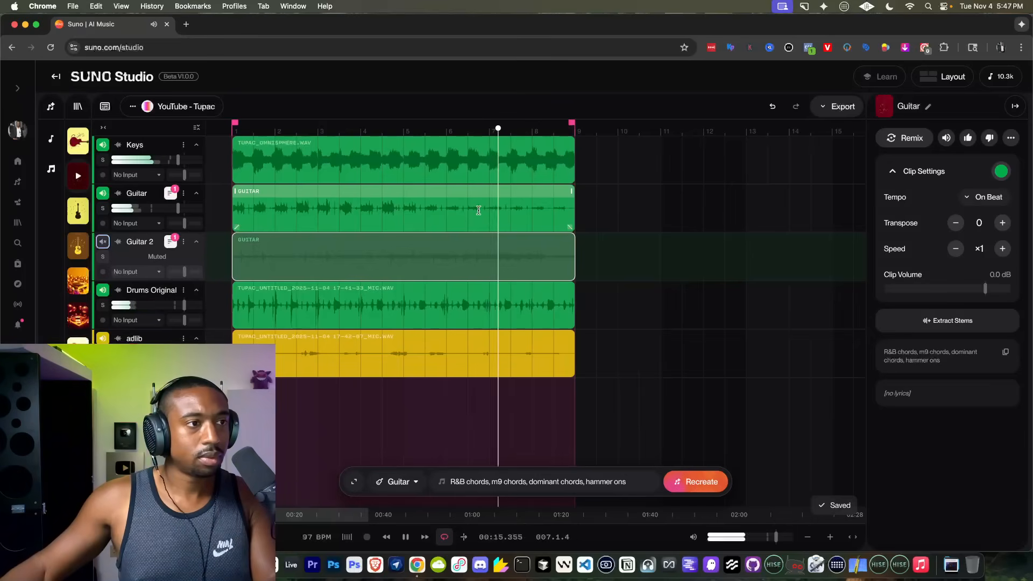
{"action": "key", "text": "space"}
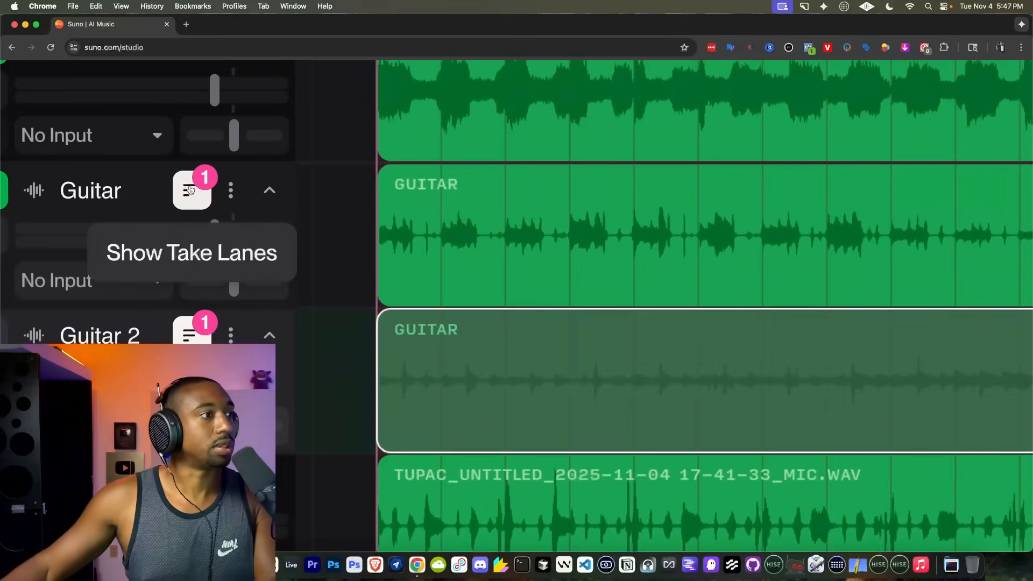
Step: Show the Guitar track's take lanes and audition Version 2 with the rest of the arrangement
{"action": "left_click", "coordinate": [170, 194]}
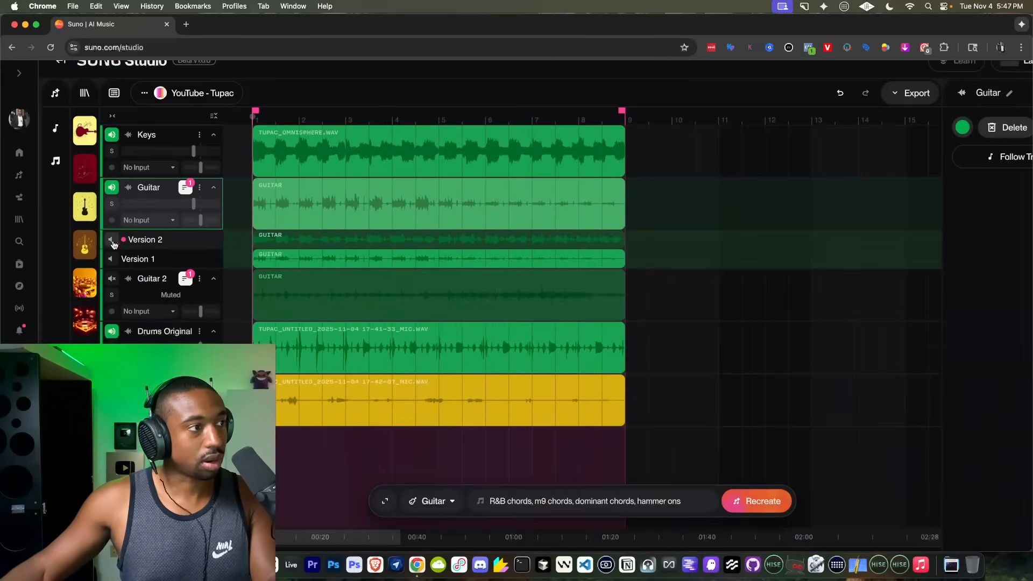
{"action": "left_click", "coordinate": [265, 240]}
{"action": "key", "text": "space"}
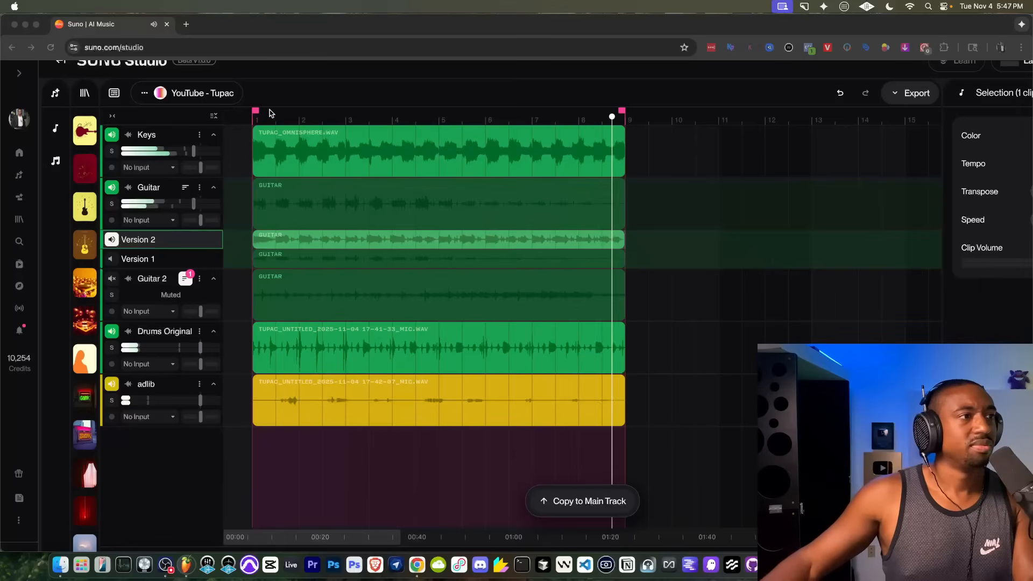
{"action": "left_click", "coordinate": [196, 469]}
{"action": "key", "text": "space"}
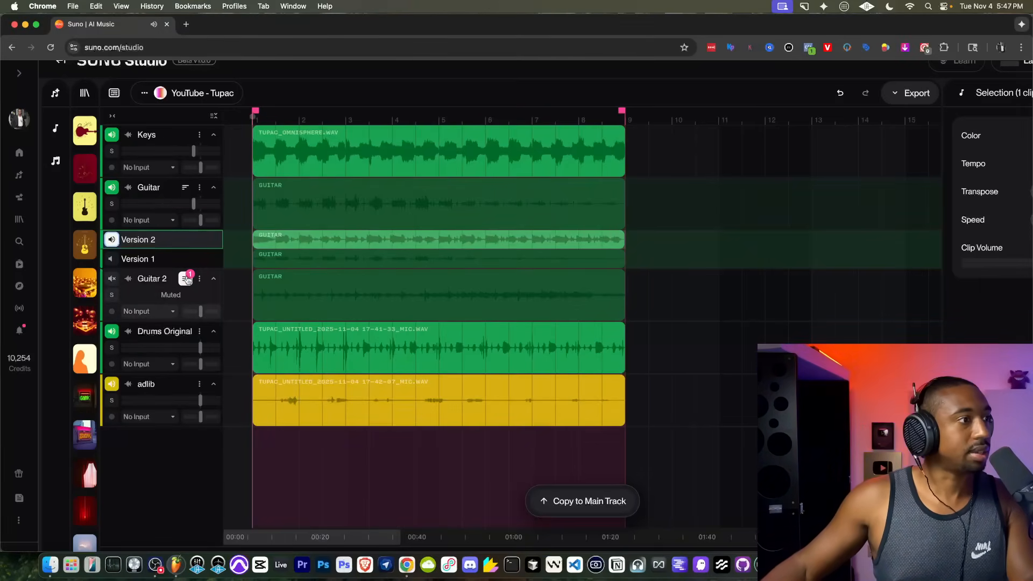
Step: Add a new track below the Guitar take lanes and move the Version 2 clip onto it from bar 1
{"action": "scroll", "coordinate": [169, 451], "scroll_direction": "down", "scroll_amount": 2}
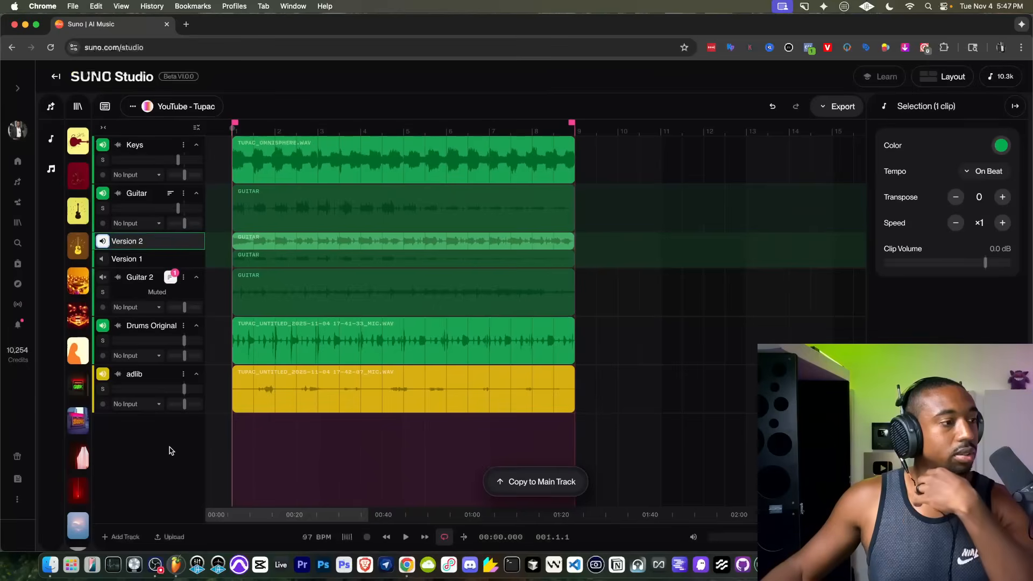
{"action": "left_click", "coordinate": [107, 539]}
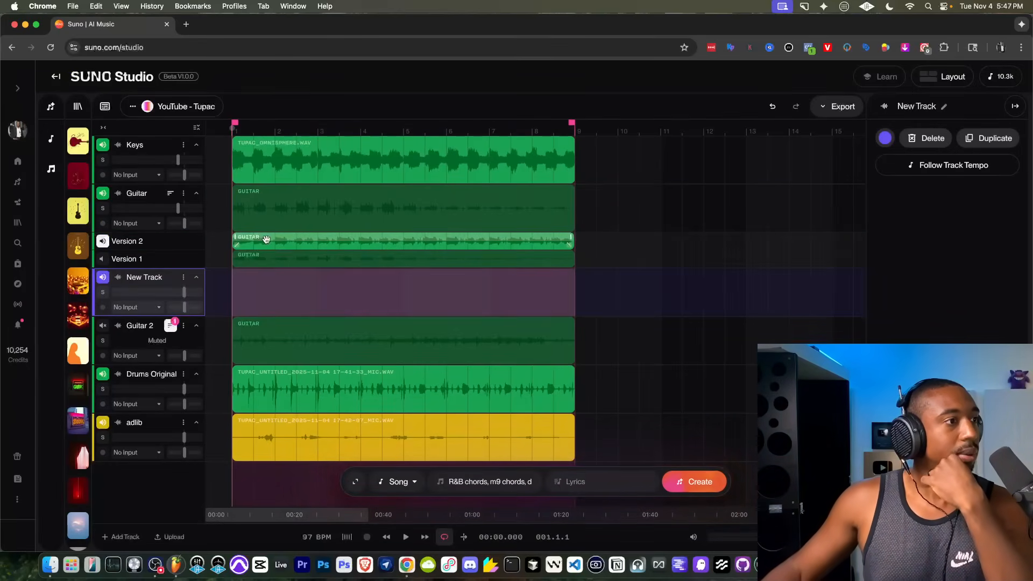
{"action": "left_click_drag", "start_coordinate": [257, 238], "coordinate": [257, 291]}
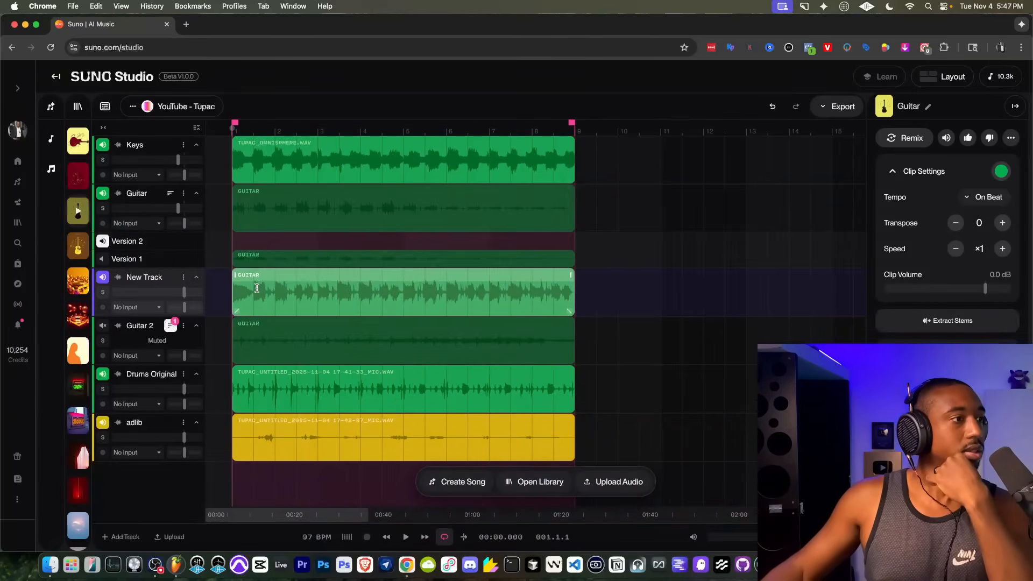
Step: Rename the new track below the Guitar take lanes as Guitar B
{"action": "left_click", "coordinate": [183, 278]}
{"action": "left_click", "coordinate": [228, 360]}
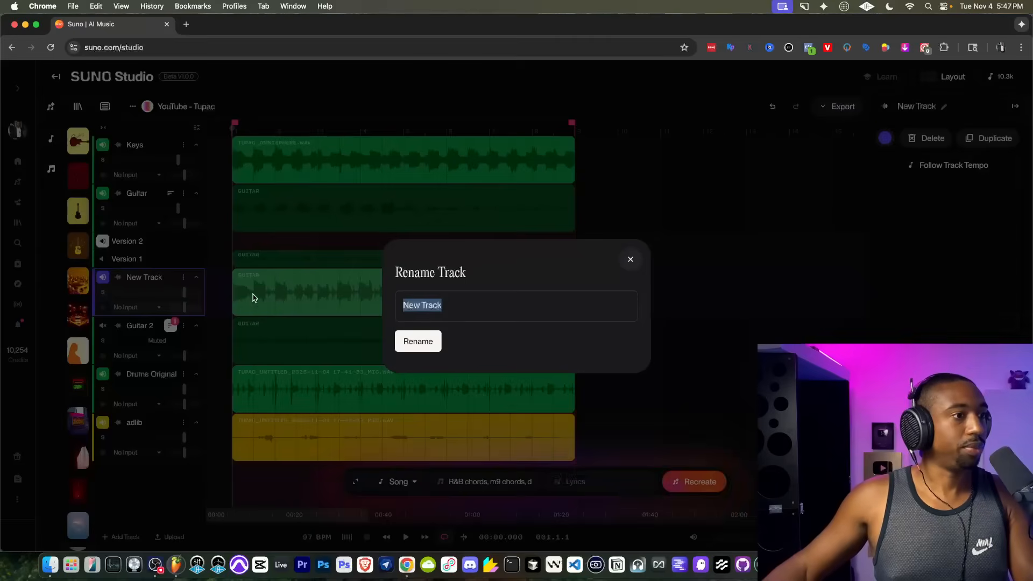
{"action": "type", "text": "Guitar B"}
{"action": "key", "text": "Return"}
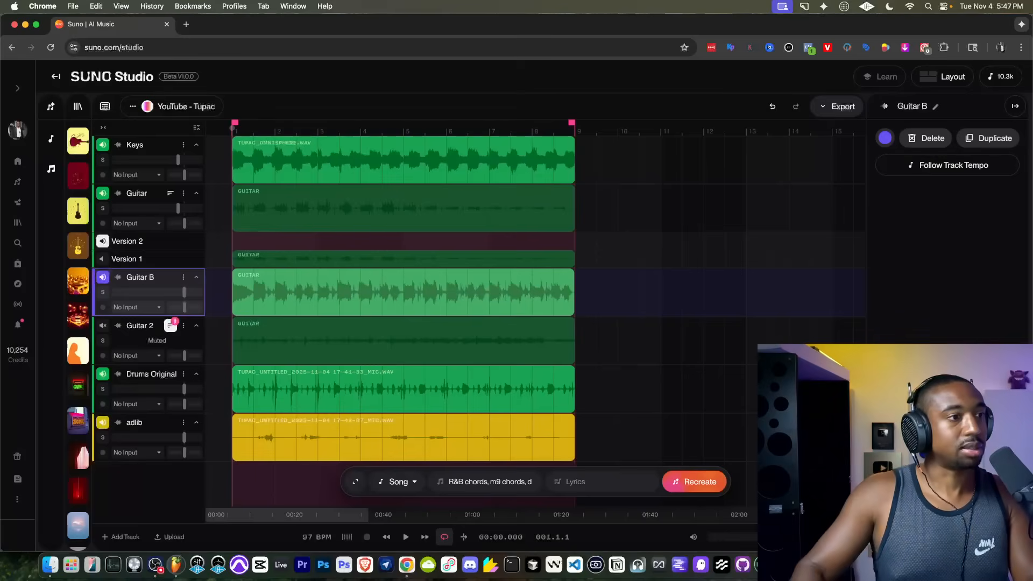
Step: Undo a trial move of the Version 1 clip onto the Guitar track and switch playback from the take lanes to the main clip
{"action": "left_click", "coordinate": [115, 259]}
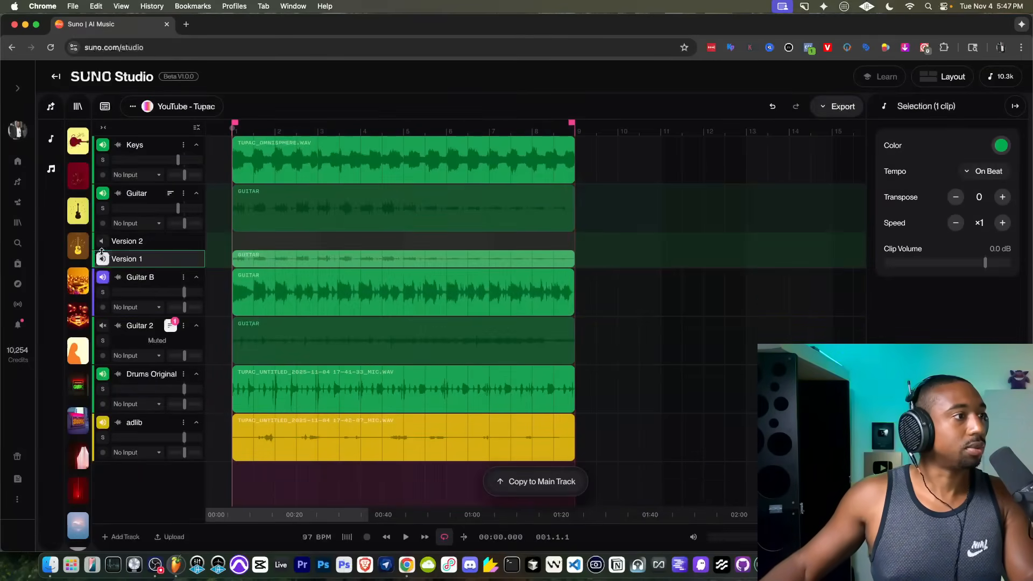
{"action": "left_click", "coordinate": [250, 216]}
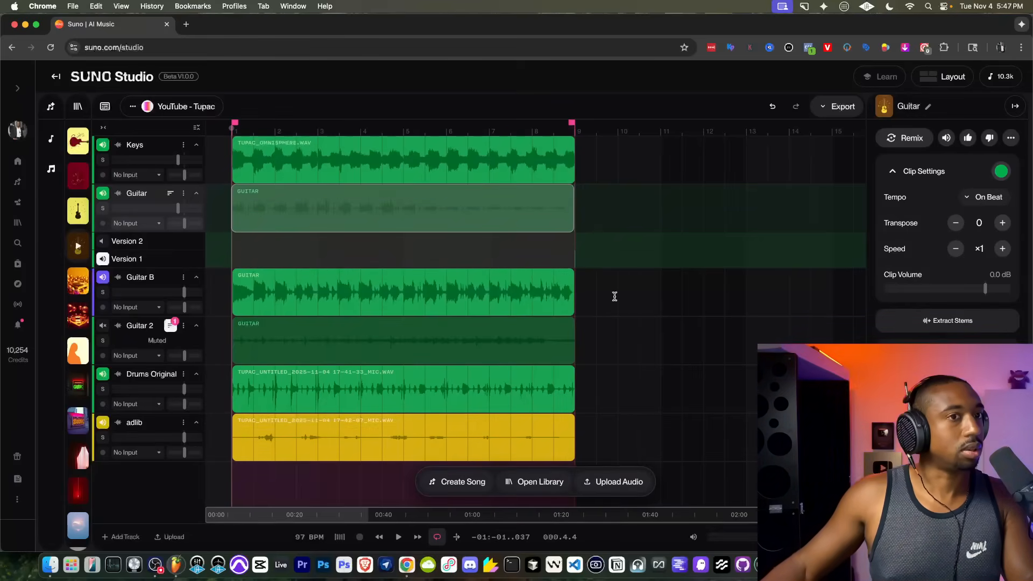
{"action": "left_click", "coordinate": [772, 110]}
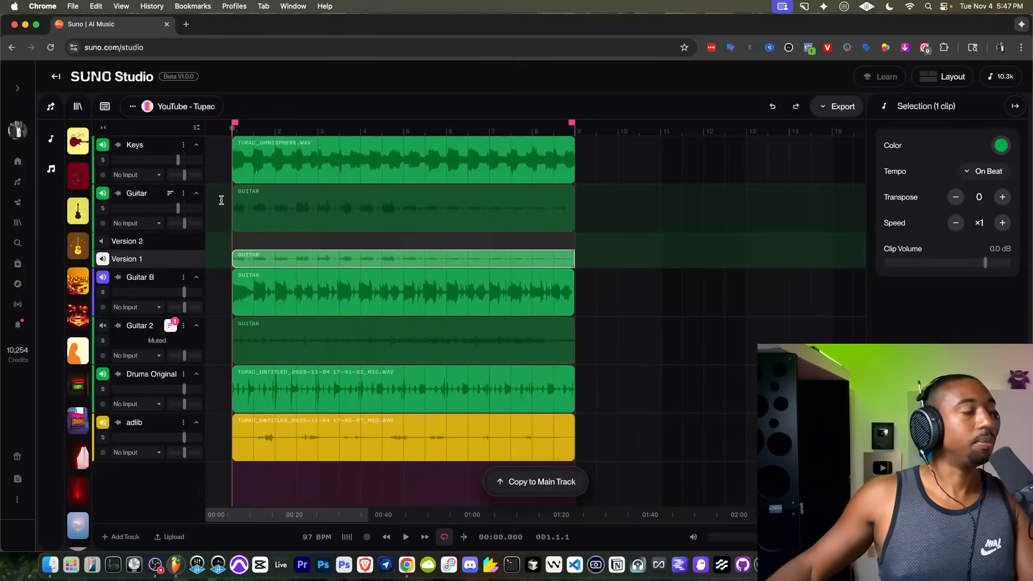
{"action": "left_click", "coordinate": [246, 196]}
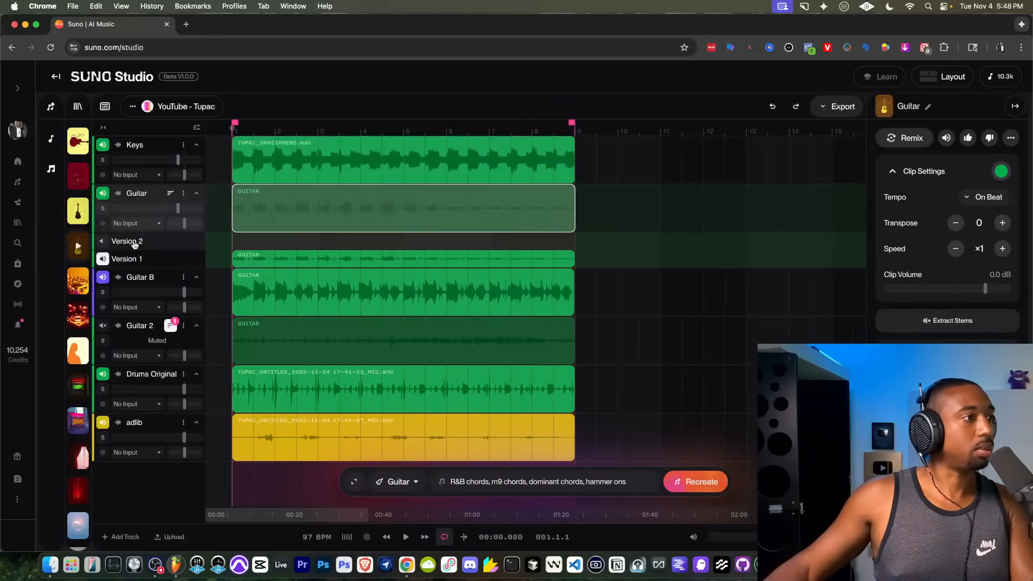
{"action": "left_click", "coordinate": [102, 258]}
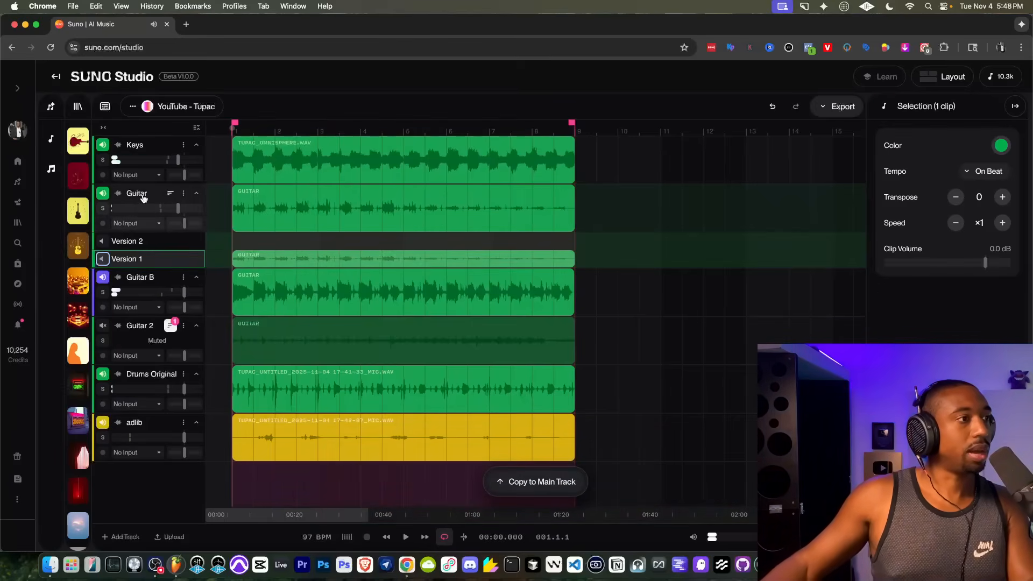
Step: Rename the Guitar track as Guitar A
{"action": "left_click", "coordinate": [184, 194]}
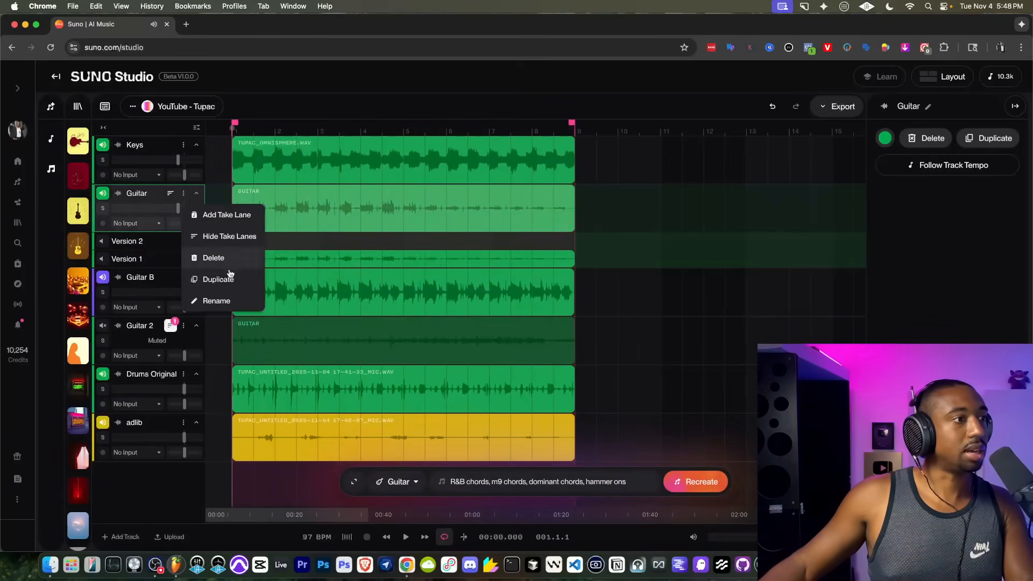
{"action": "left_click", "coordinate": [224, 301]}
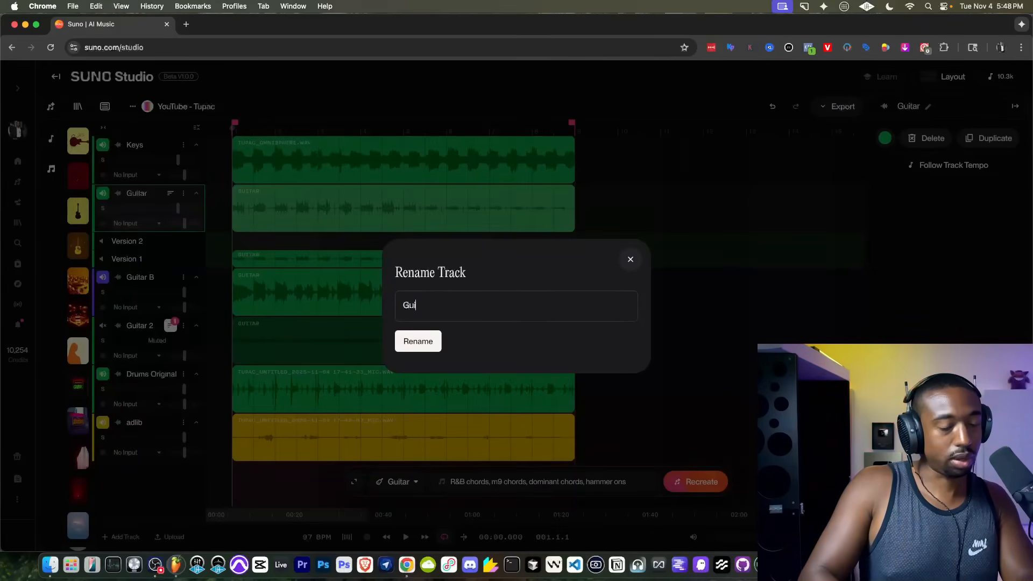
{"action": "type", "text": "A"}
{"action": "key", "text": "Return"}
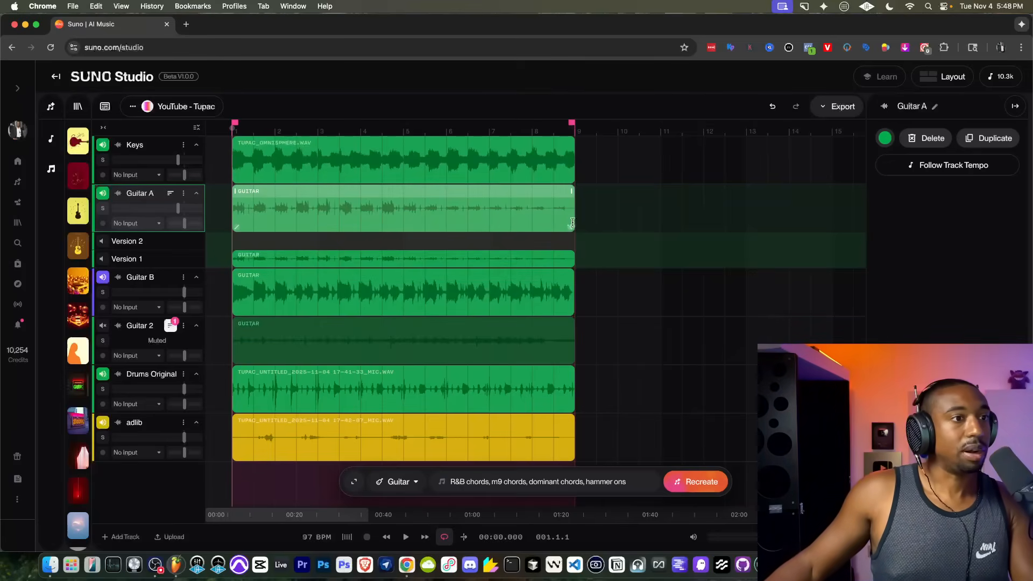
Step: Mute the Guitar A and Guitar B tracks, unmute Guitar 2, and play back the arrangement
{"action": "left_click", "coordinate": [301, 277]}
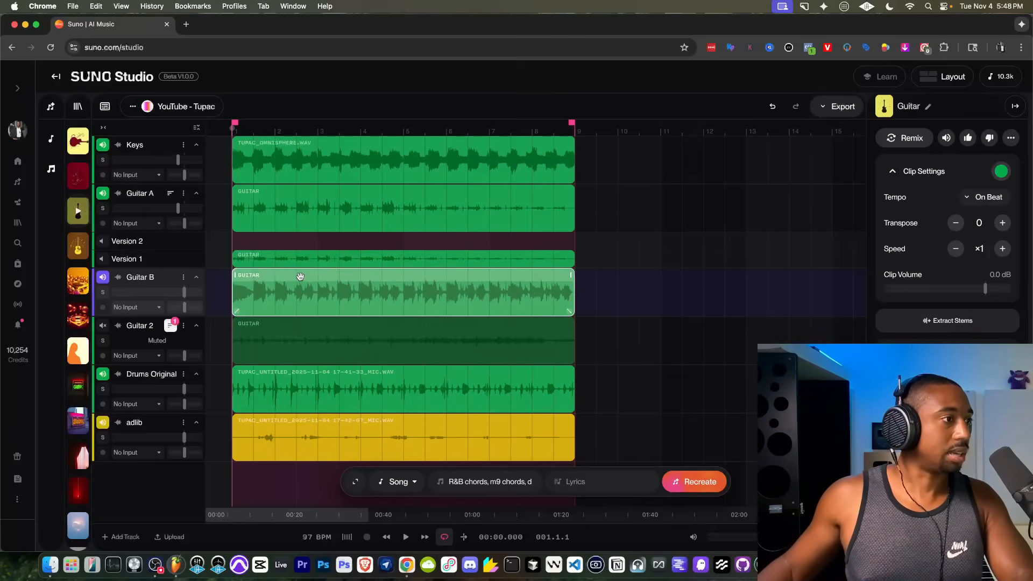
{"action": "left_click", "coordinate": [100, 284]}
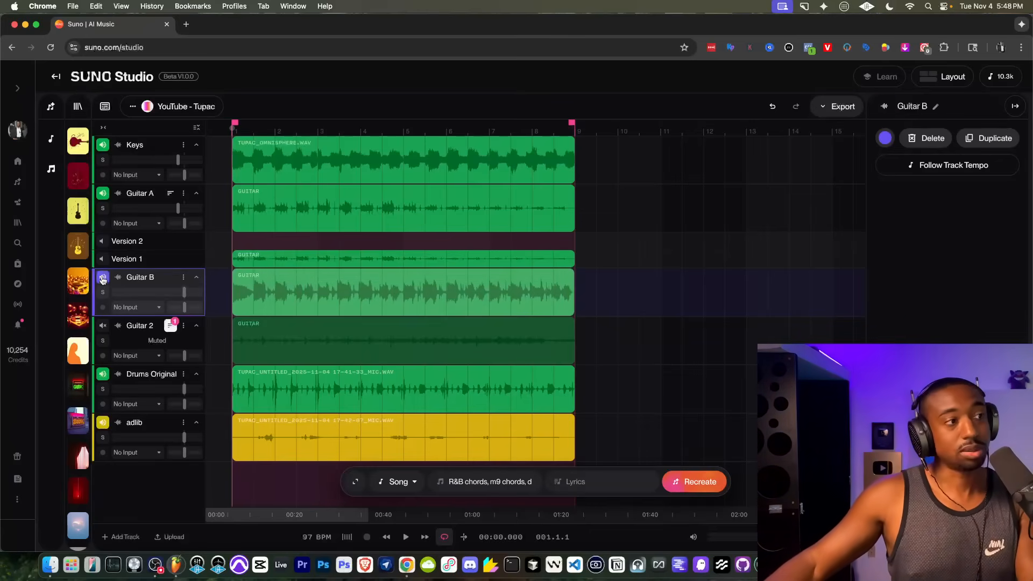
{"action": "key", "text": "space"}
{"action": "key", "text": "space"}
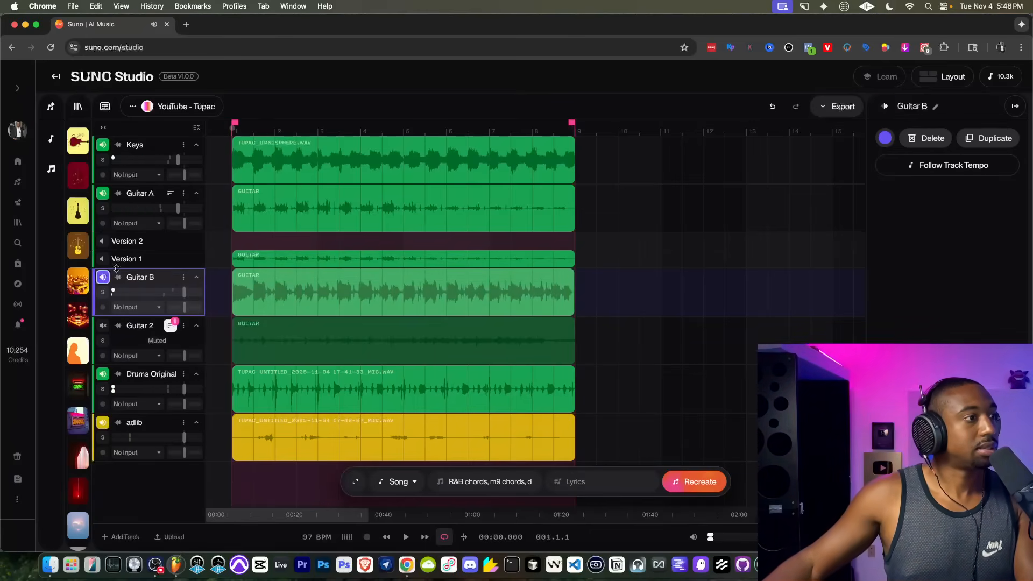
{"action": "left_click", "coordinate": [102, 277]}
{"action": "left_click", "coordinate": [102, 193]}
{"action": "left_click", "coordinate": [102, 326]}
{"action": "left_click", "coordinate": [184, 341]}
{"action": "key", "text": "space"}
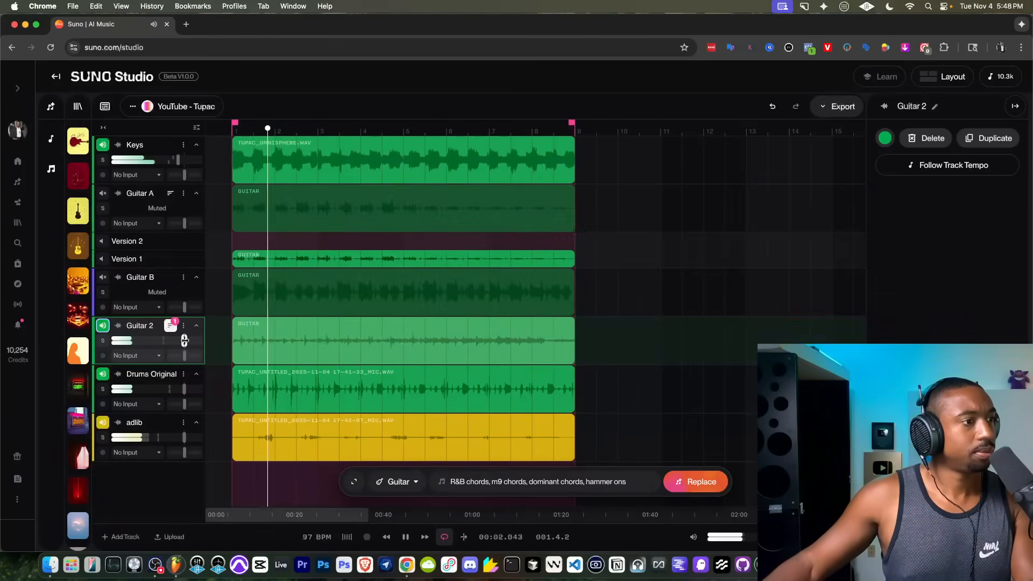
Step: Mute the Keys and Drums Original tracks, then show Guitar 2's take lanes and audition Version 2
{"action": "left_click", "coordinate": [102, 145]}
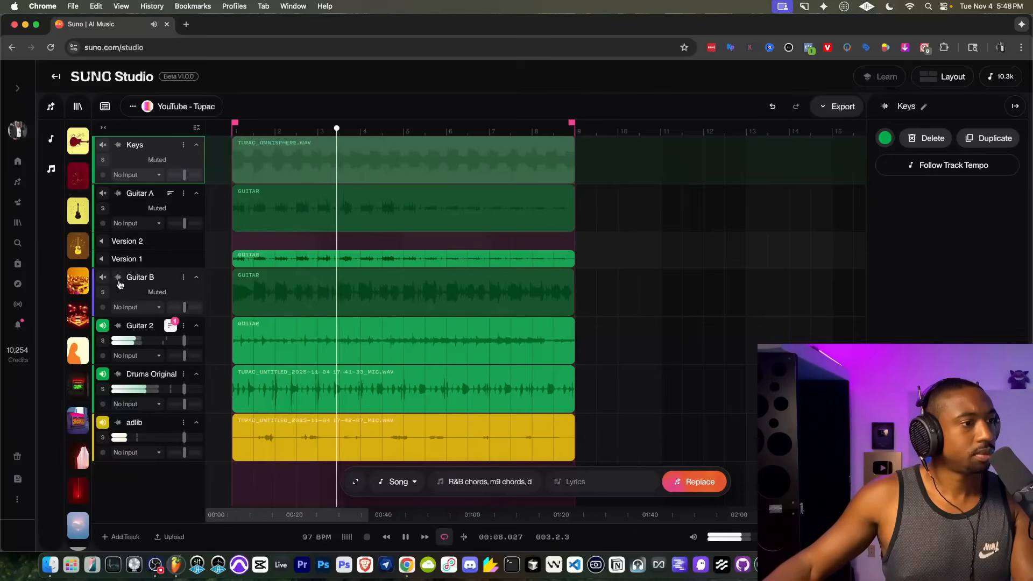
{"action": "left_click", "coordinate": [105, 375]}
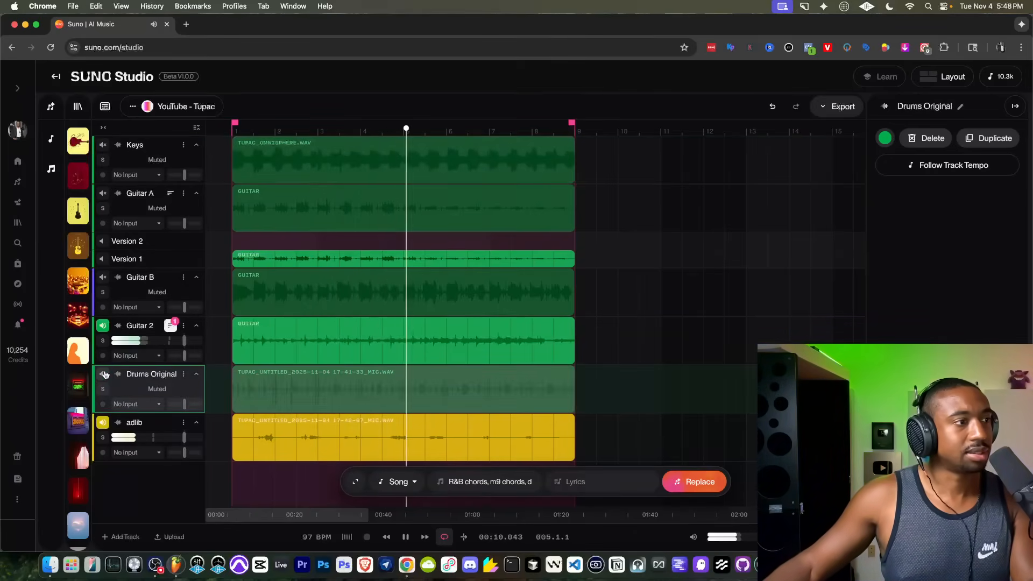
{"action": "left_click", "coordinate": [174, 328]}
{"action": "left_click", "coordinate": [102, 375]}
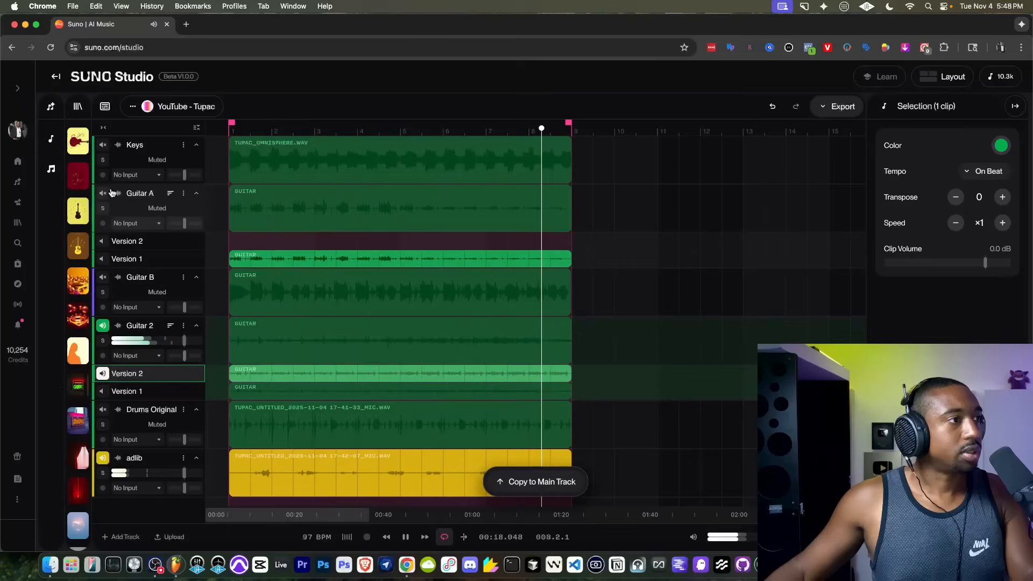
Step: Unmute the Keys track to hear Guitar 2's Version 2 against it, then turn that take off and stop playback
{"action": "left_click", "coordinate": [102, 145]}
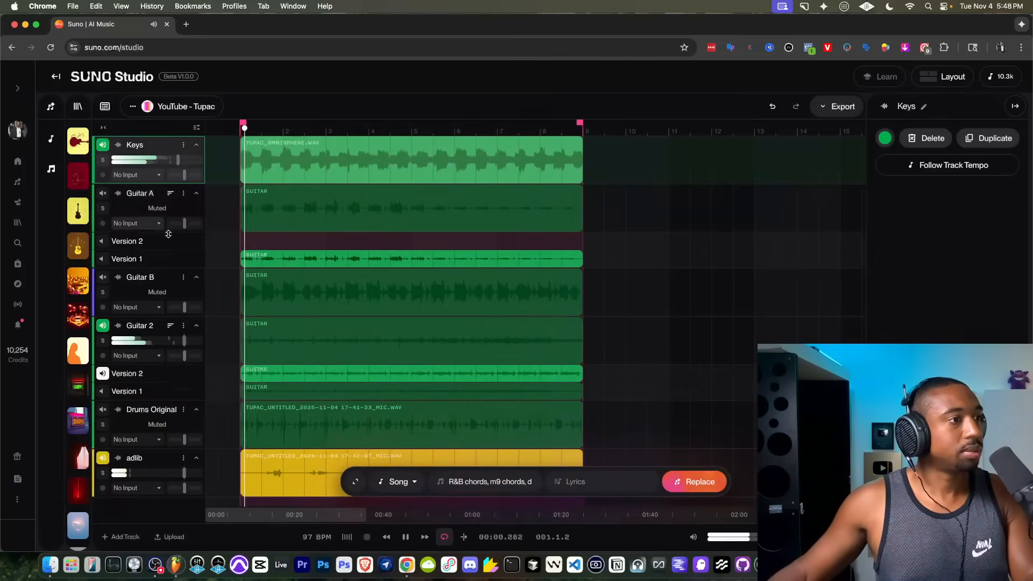
{"action": "scroll", "coordinate": [161, 259], "scroll_direction": "down", "scroll_amount": 1}
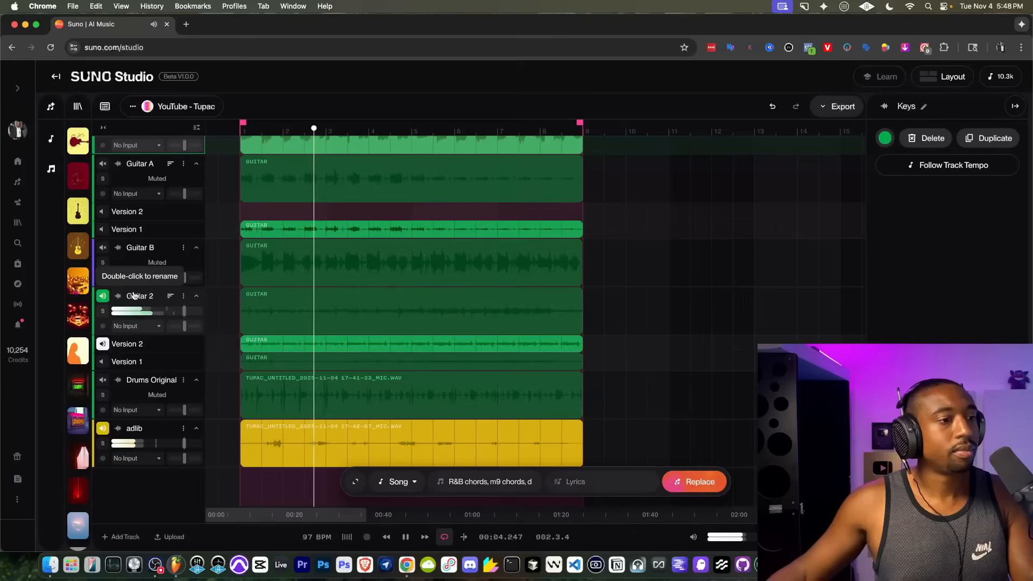
{"action": "left_click", "coordinate": [124, 344]}
{"action": "scroll", "coordinate": [155, 337], "scroll_direction": "up", "scroll_amount": 1}
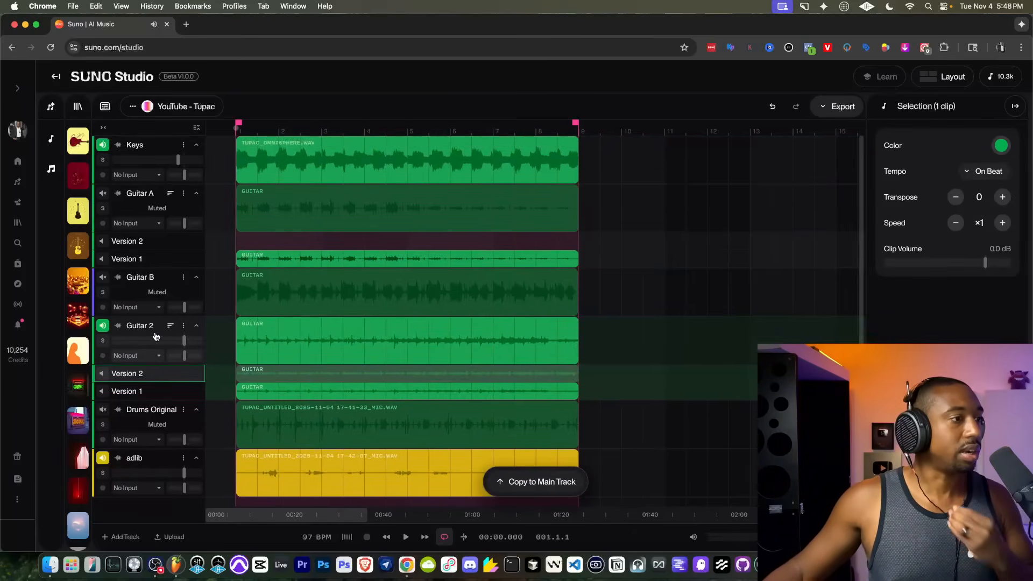
{"action": "scroll", "coordinate": [150, 314], "scroll_direction": "right", "scroll_amount": 1}
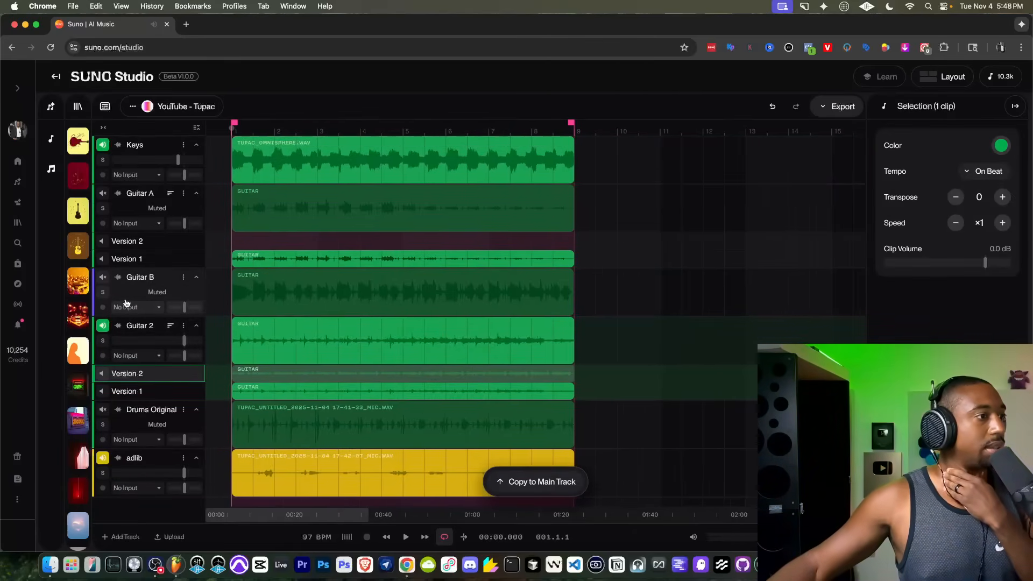
{"action": "scroll", "coordinate": [128, 304], "scroll_direction": "left", "scroll_amount": 1}
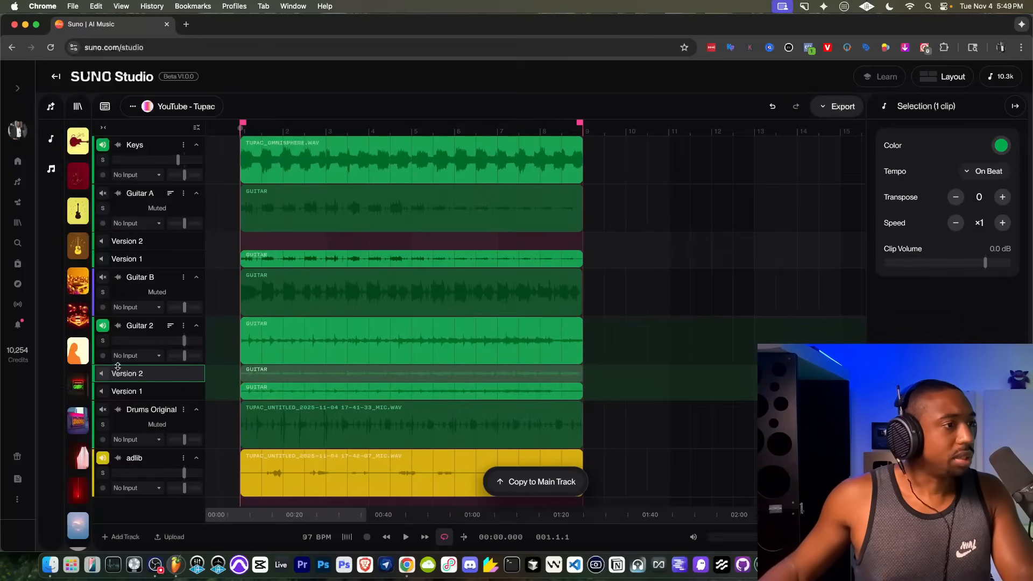
Step: Play back the arrangement and compare Guitar 2's Version 2 and Version 1 takes
{"action": "key", "text": "space"}
{"action": "left_click", "coordinate": [103, 374]}
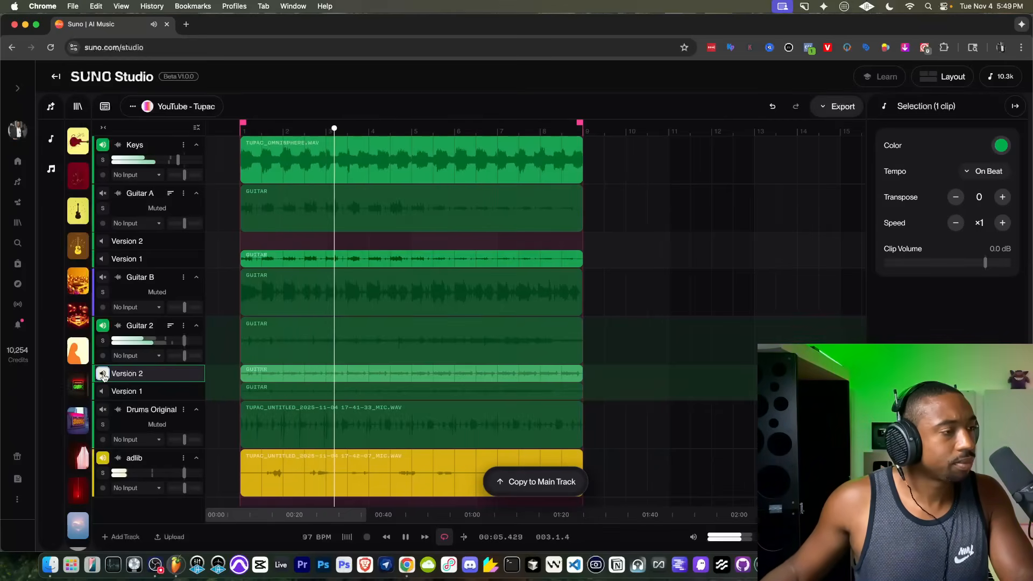
{"action": "left_click", "coordinate": [103, 391]}
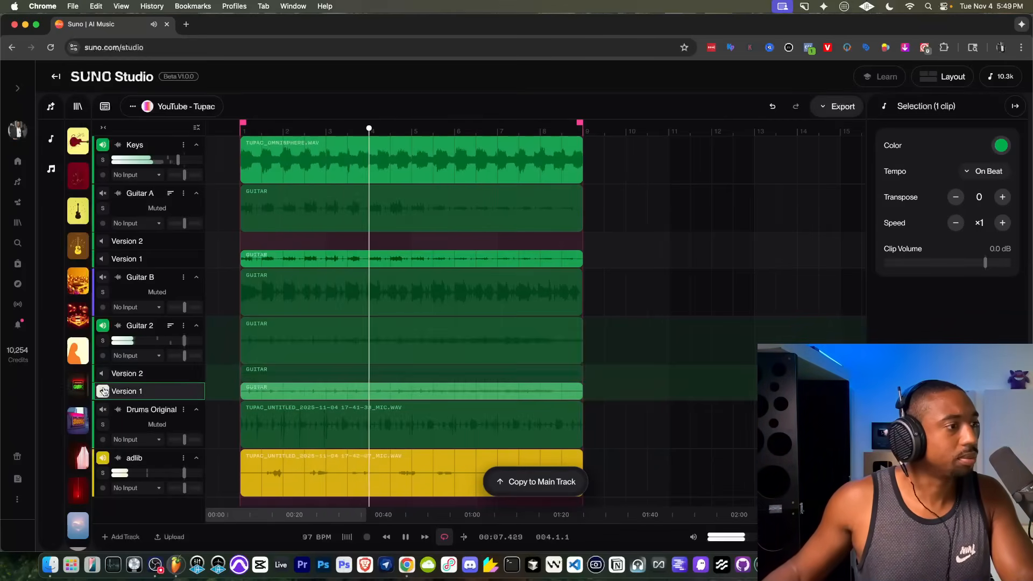
{"action": "left_click", "coordinate": [103, 374]}
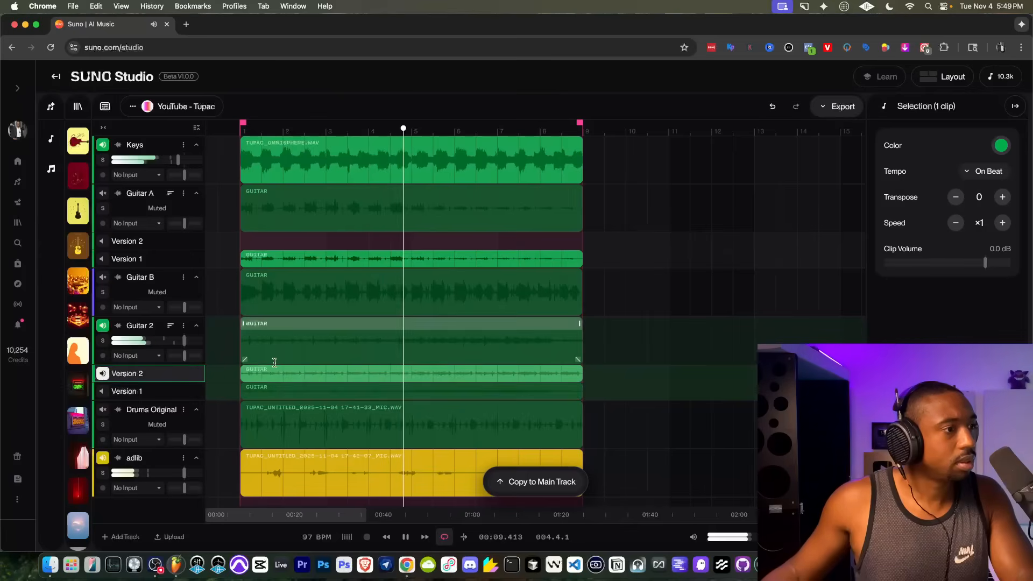
Step: Move the Version 2 clip onto the main Guitar 2 track from bar 1 and switch playback to the main clip
{"action": "key", "text": "space"}
{"action": "left_click", "coordinate": [261, 339]}
{"action": "key", "text": "space"}
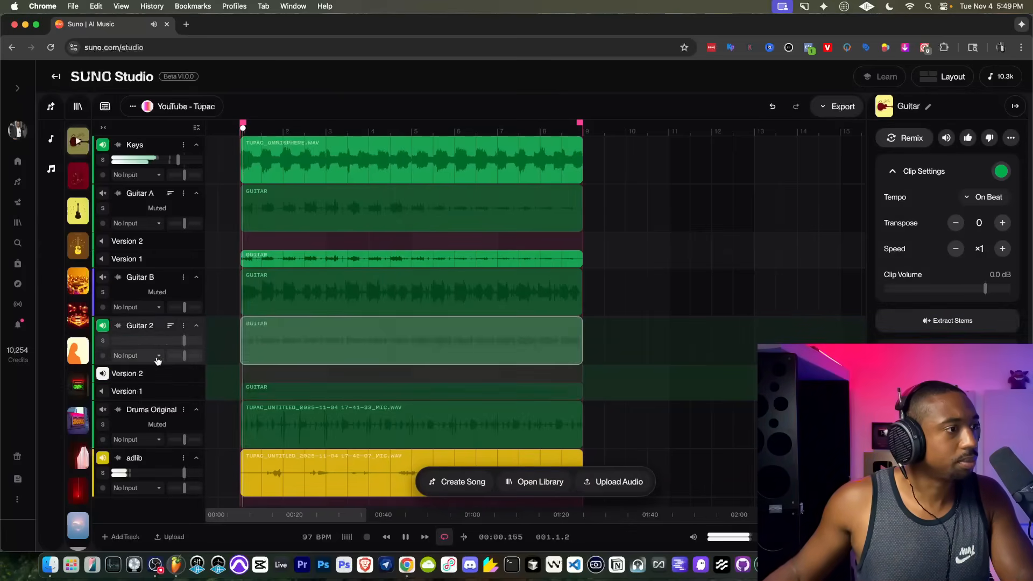
{"action": "left_click", "coordinate": [103, 373]}
{"action": "key", "text": "space"}
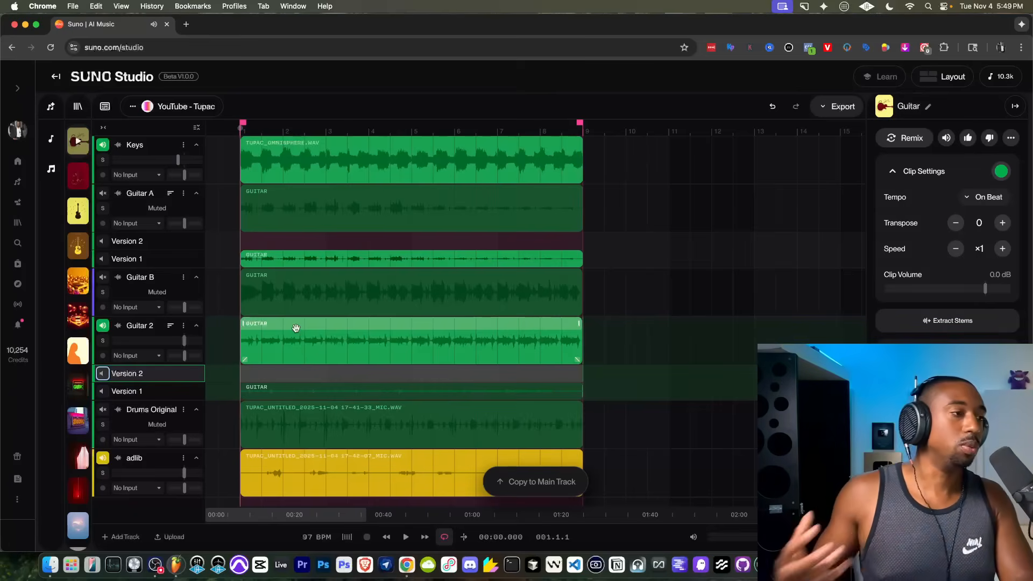
Step: Rename the Guitar 2 track as Guitar C
{"action": "left_click", "coordinate": [184, 326]}
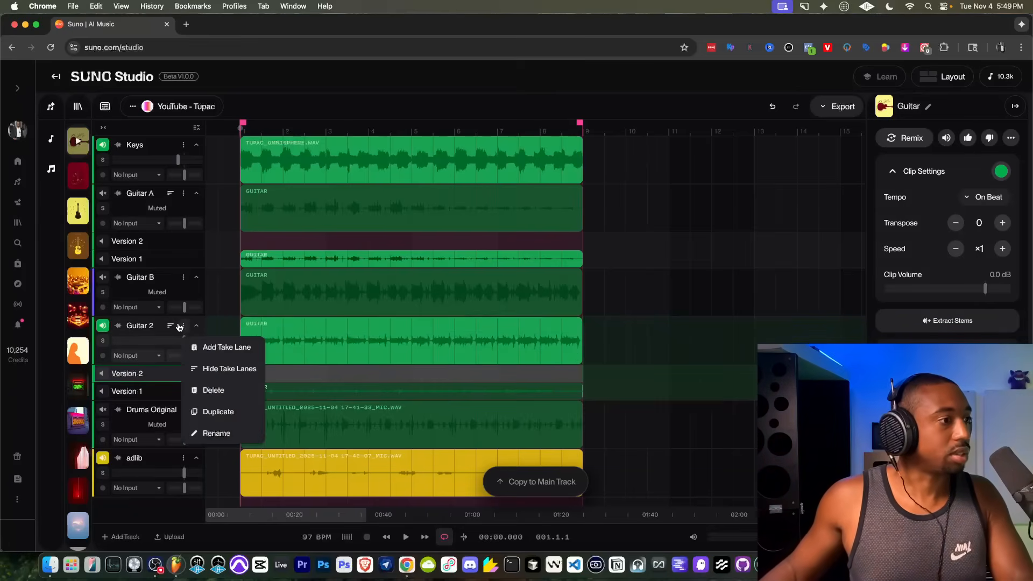
{"action": "left_click", "coordinate": [217, 434]}
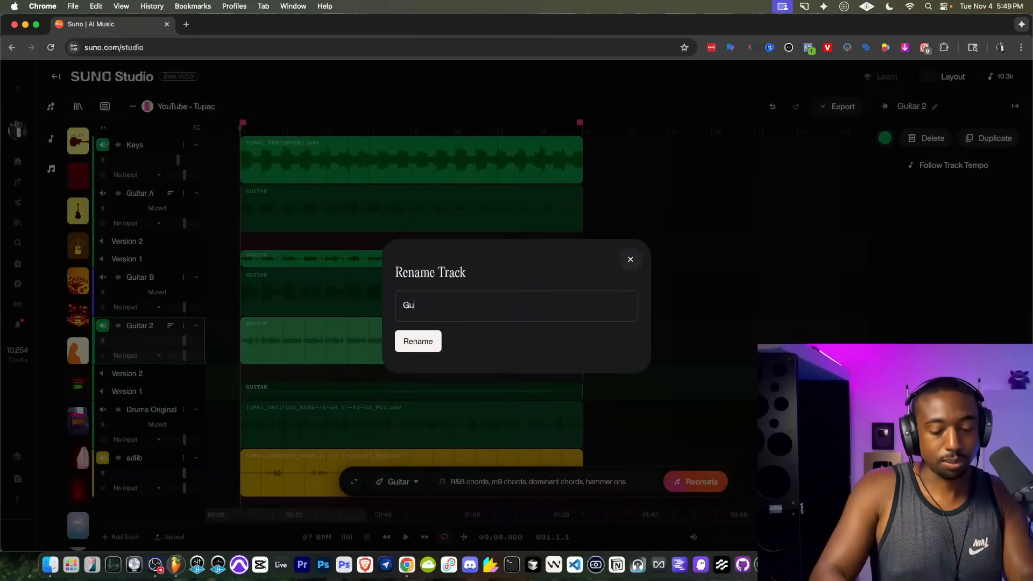
{"action": "type", "text": "C"}
{"action": "key", "text": "Return"}
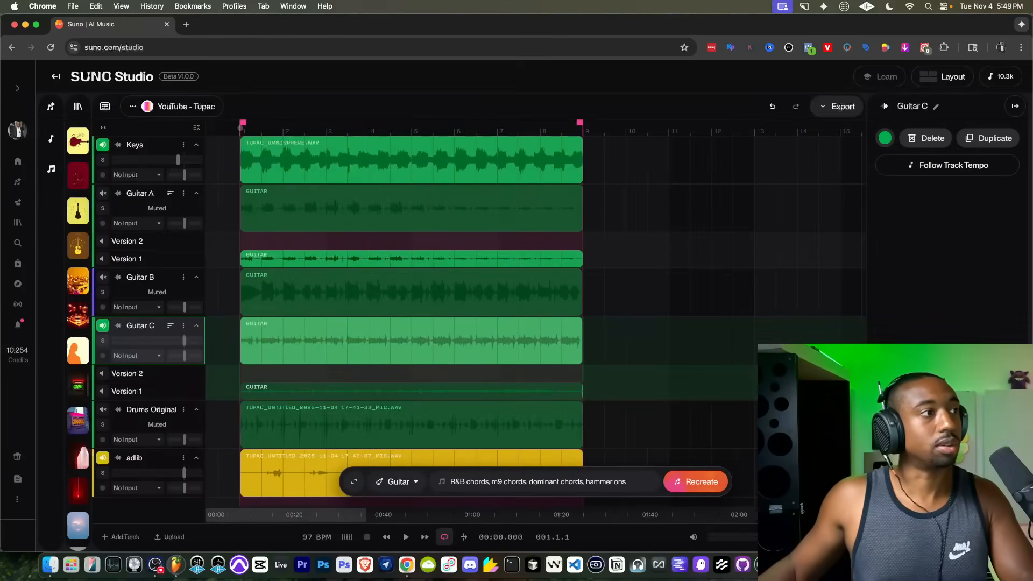
Step: Unmute the Drums Original track and play it back together with Guitar C
{"action": "key", "text": "space"}
{"action": "scroll", "coordinate": [317, 356], "scroll_direction": "down", "scroll_amount": 2}
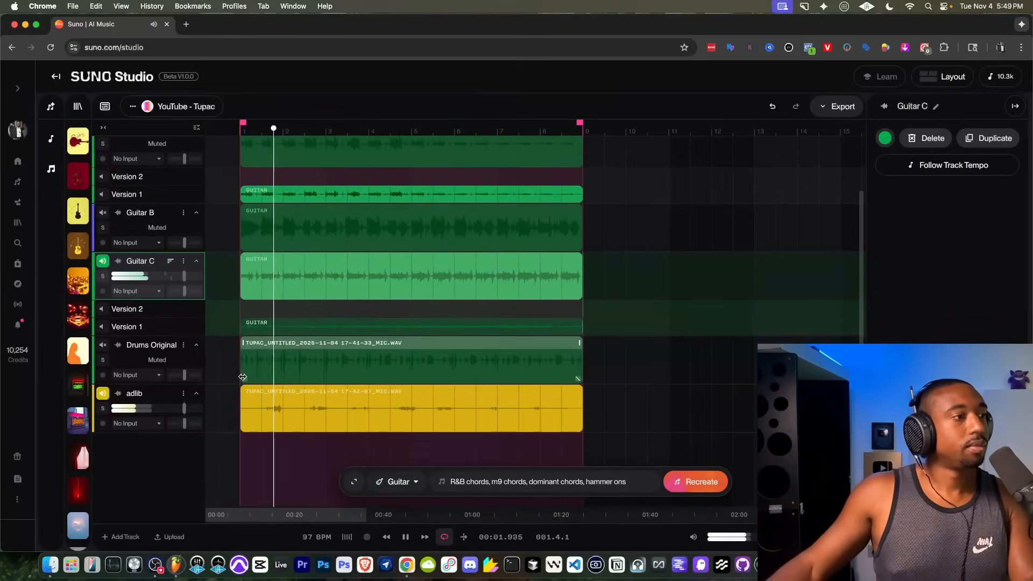
{"action": "key", "text": "space"}
{"action": "left_click", "coordinate": [347, 353]}
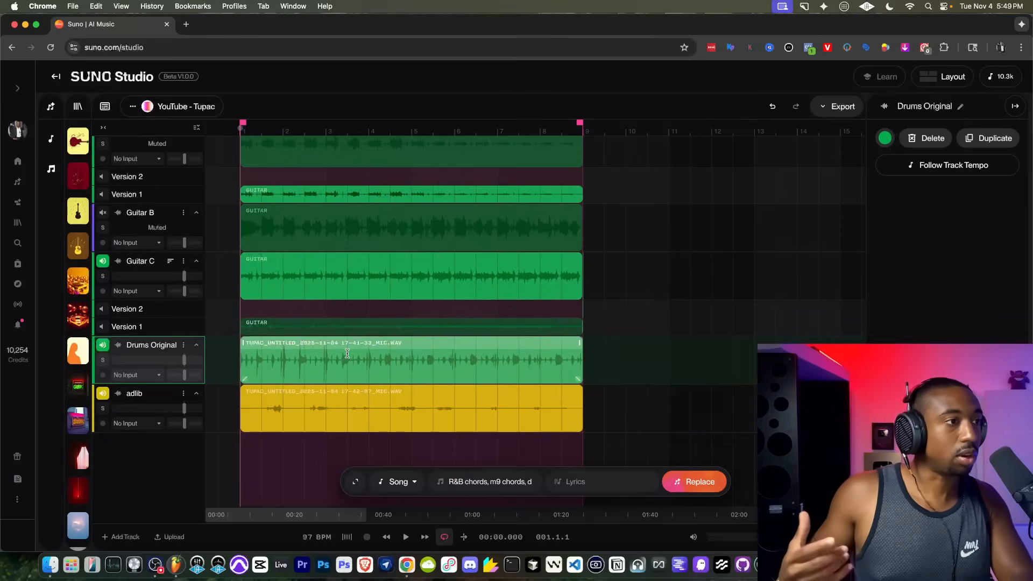
{"action": "key", "text": "space"}
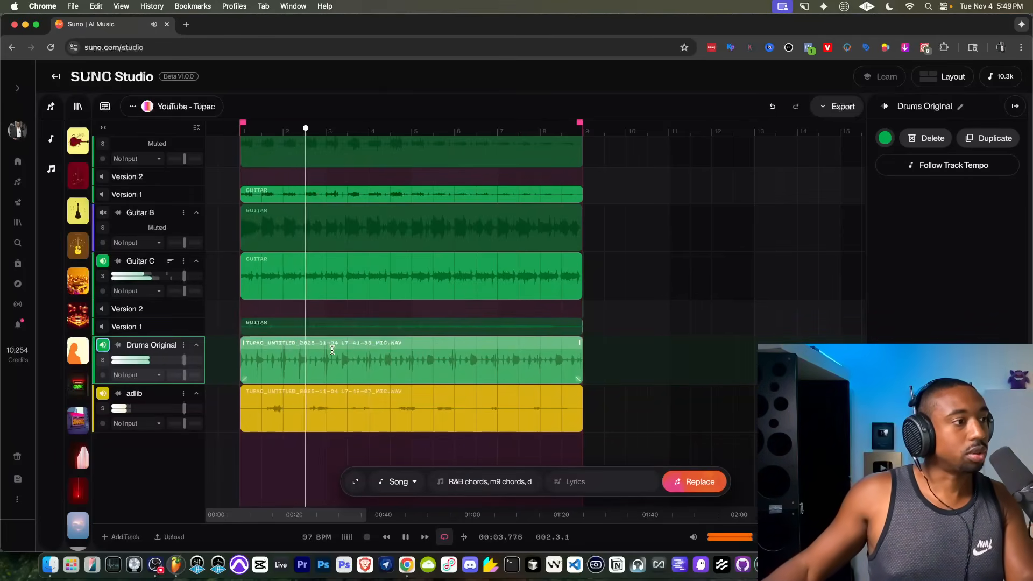
{"action": "key", "text": "space"}
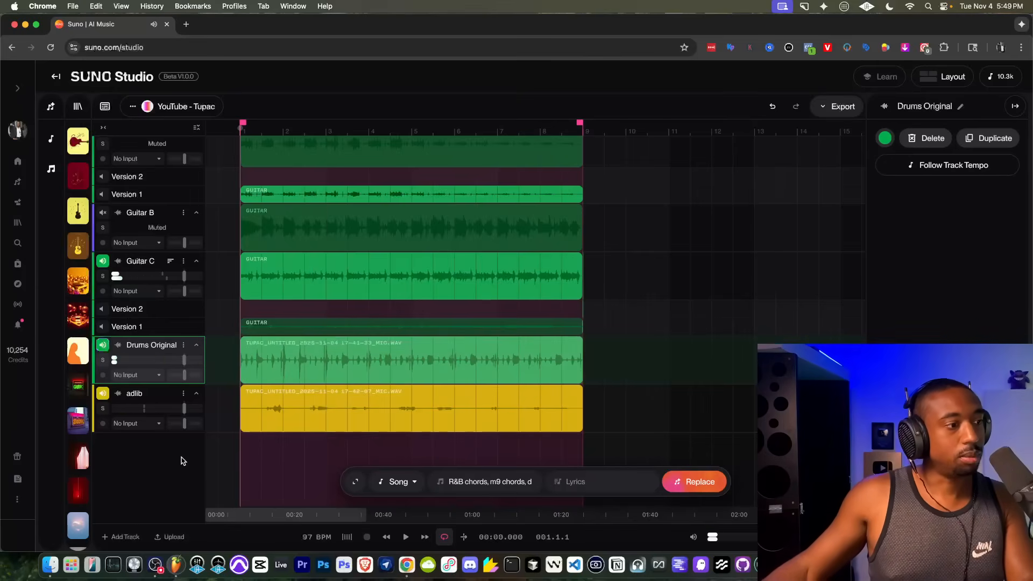
Step: Add a new track above adlib and generate a Bass part on it with the prompt "R&B"
{"action": "left_click", "coordinate": [120, 537]}
{"action": "left_click", "coordinate": [401, 482]}
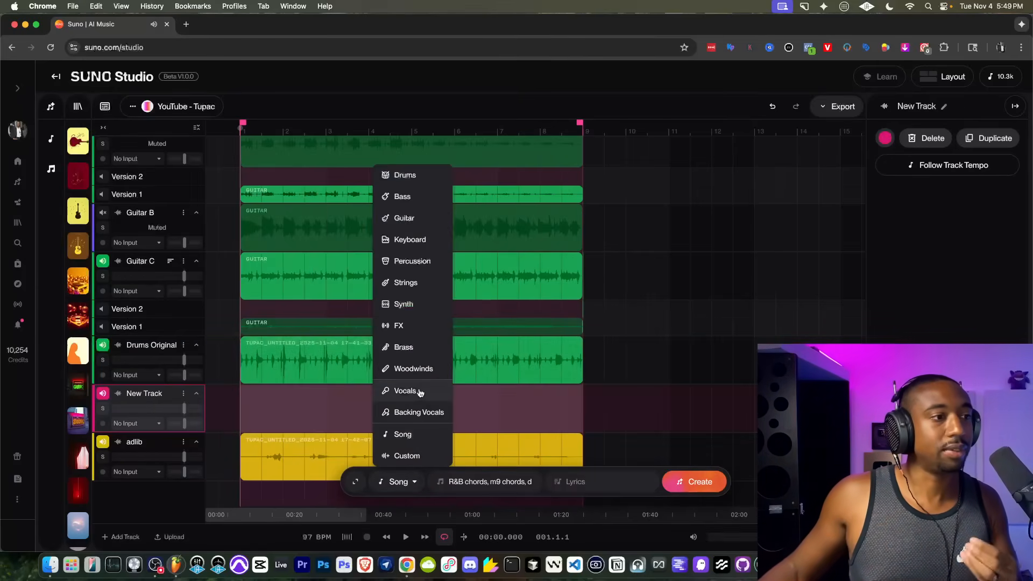
{"action": "left_click", "coordinate": [404, 198]}
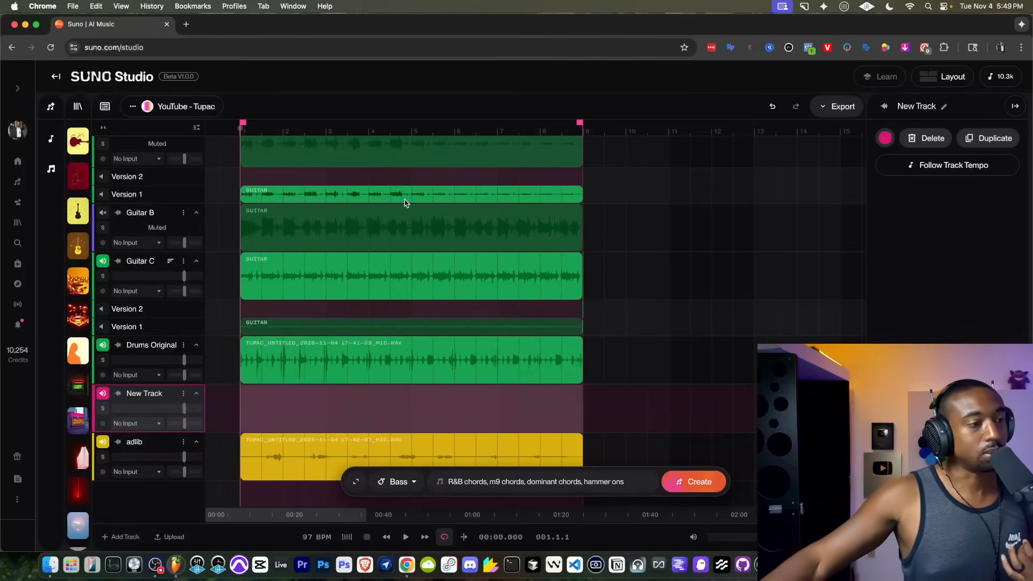
{"action": "triple_click", "coordinate": [486, 483]}
{"action": "left_click", "coordinate": [486, 482]}
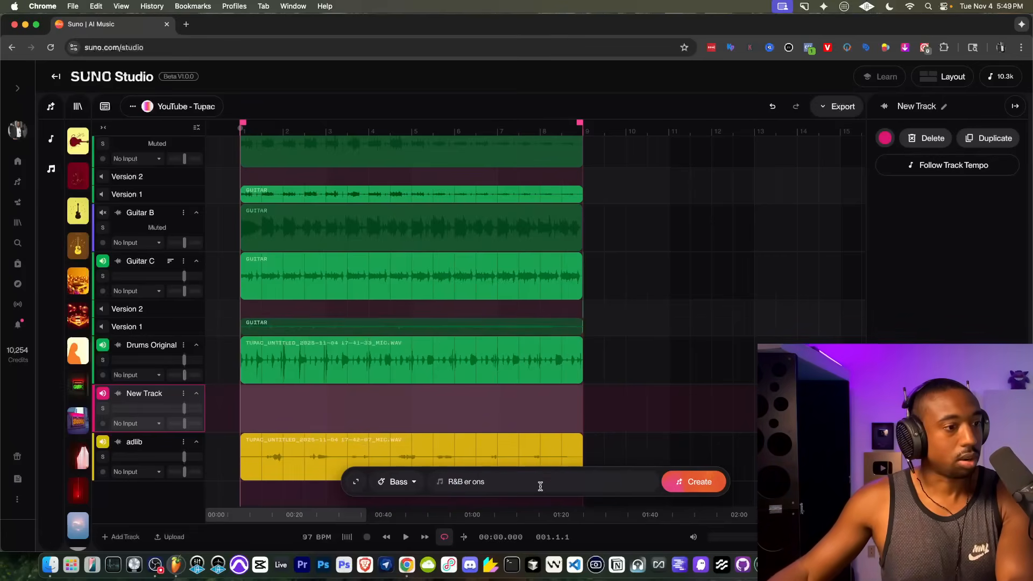
{"action": "left_click", "coordinate": [694, 482]}
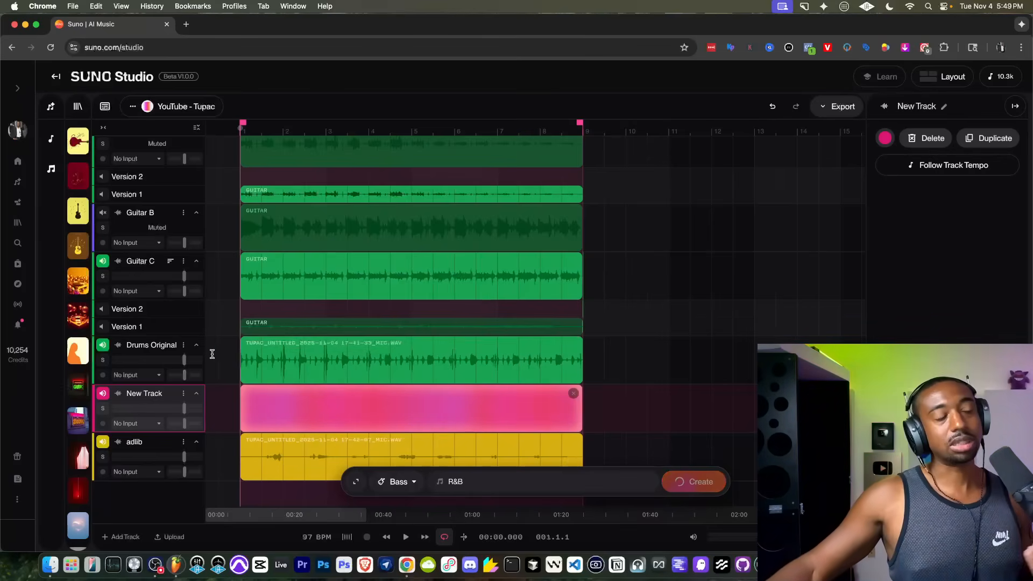
Step: Rename the newly added bass track as Bass
{"action": "left_click", "coordinate": [183, 395]}
{"action": "left_click", "coordinate": [216, 478]}
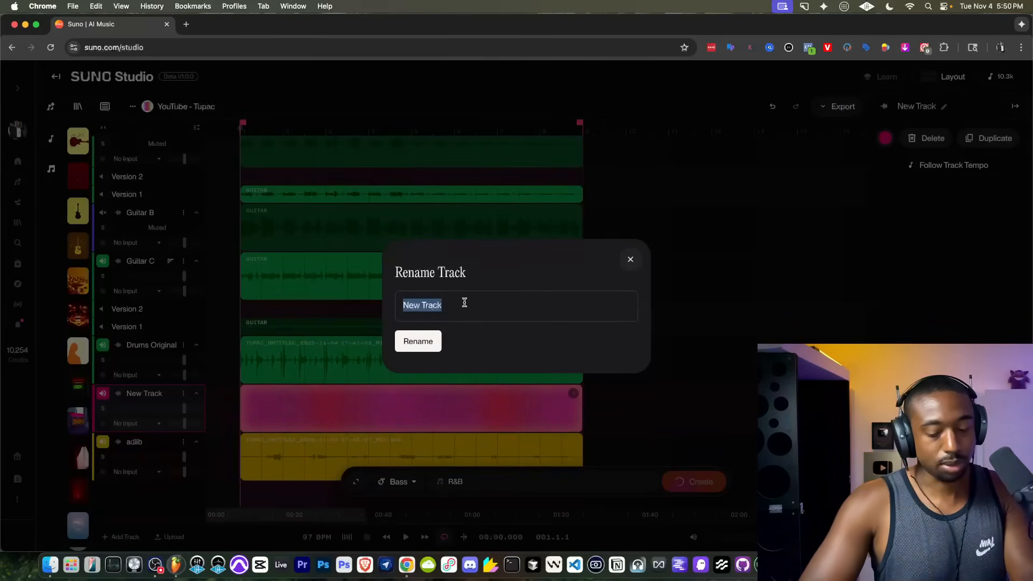
{"action": "key", "text": "Return"}
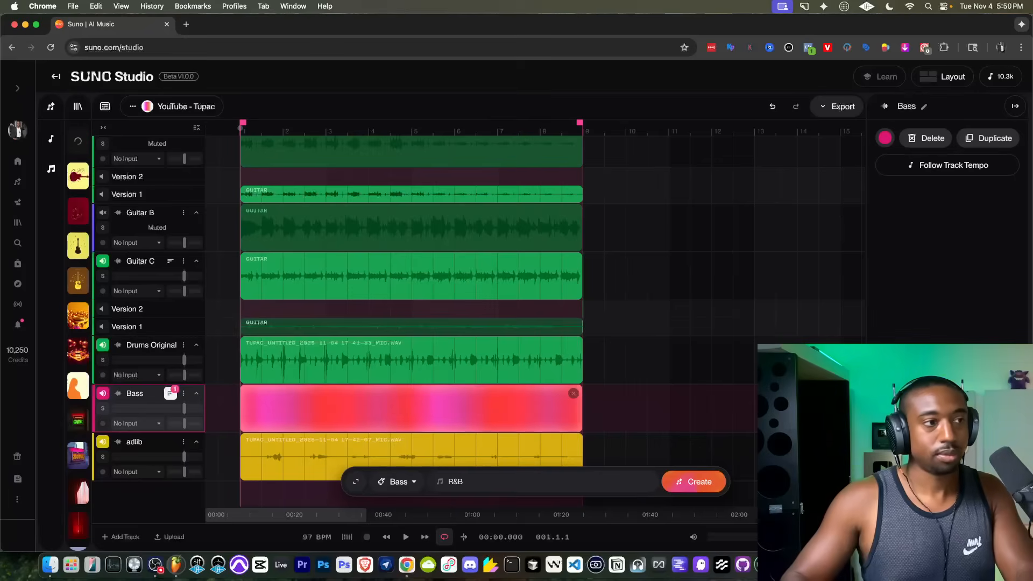
Step: Add another track below Bass and generate a Woodwinds part on it with the prompt "flute"
{"action": "scroll", "coordinate": [355, 345], "scroll_direction": "down", "scroll_amount": 1}
{"action": "scroll", "coordinate": [355, 345], "scroll_direction": "down", "scroll_amount": 1}
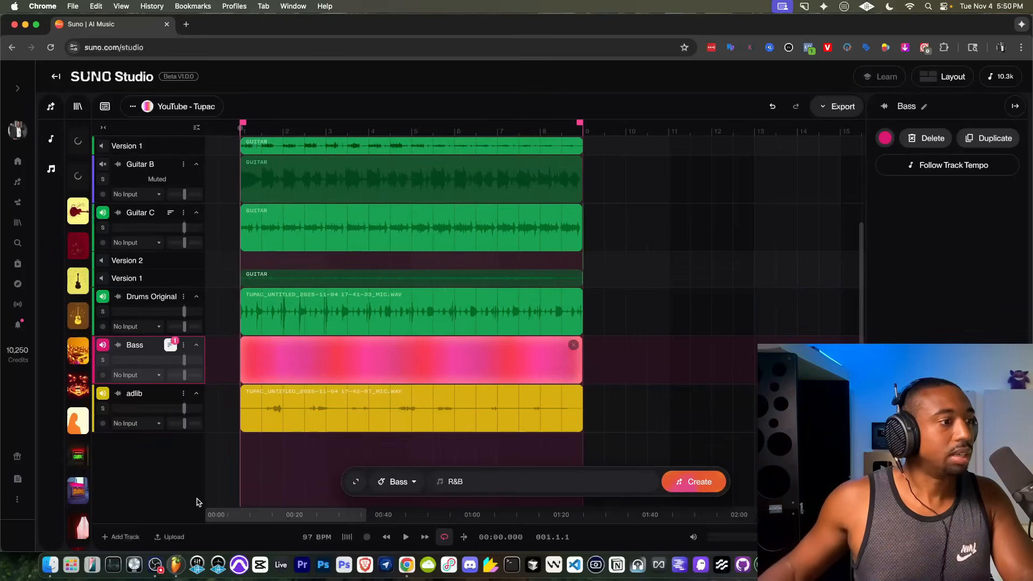
{"action": "left_click", "coordinate": [122, 537]}
{"action": "left_click", "coordinate": [408, 483]}
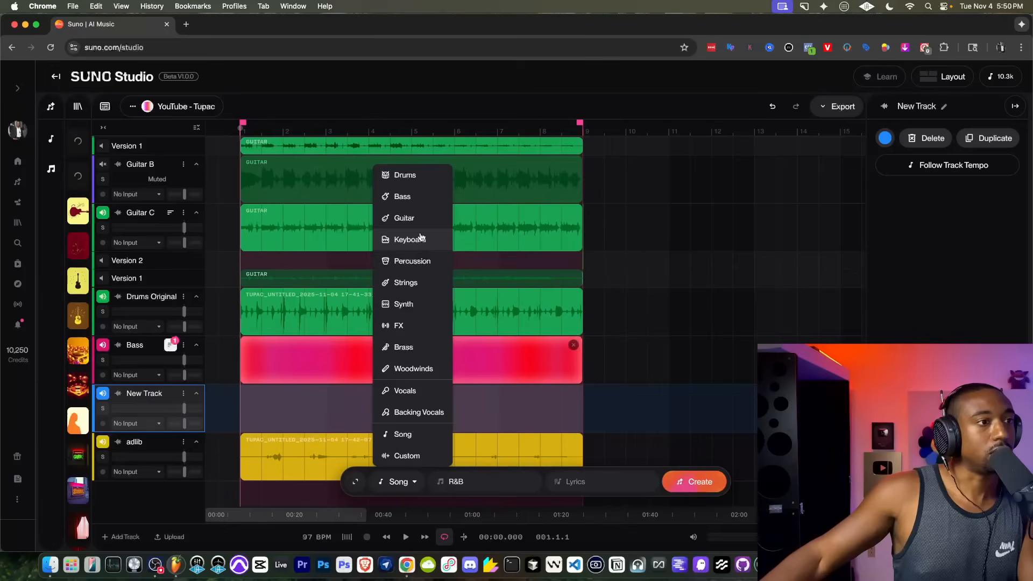
{"action": "left_click", "coordinate": [414, 369]}
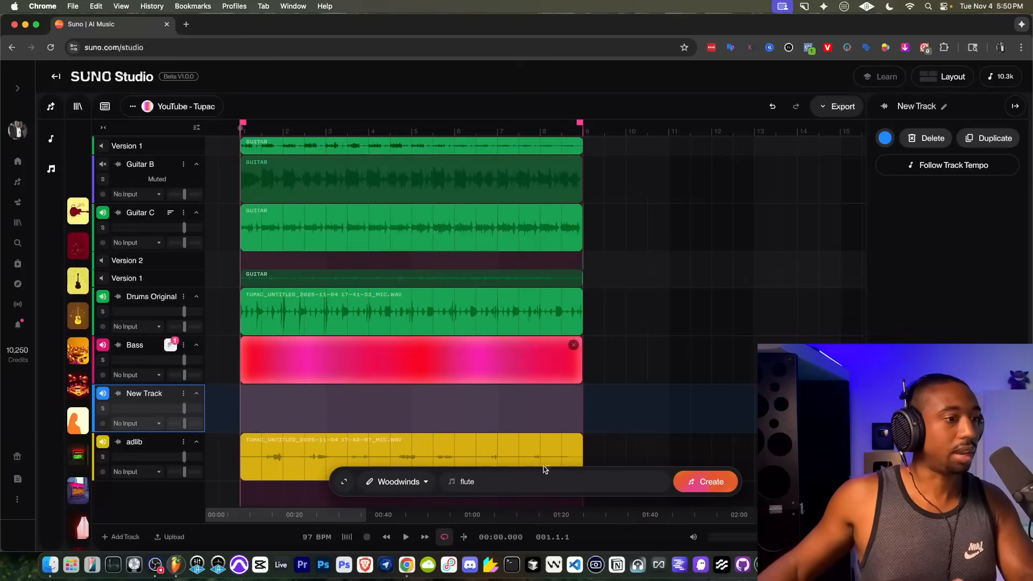
{"action": "left_click", "coordinate": [689, 481]}
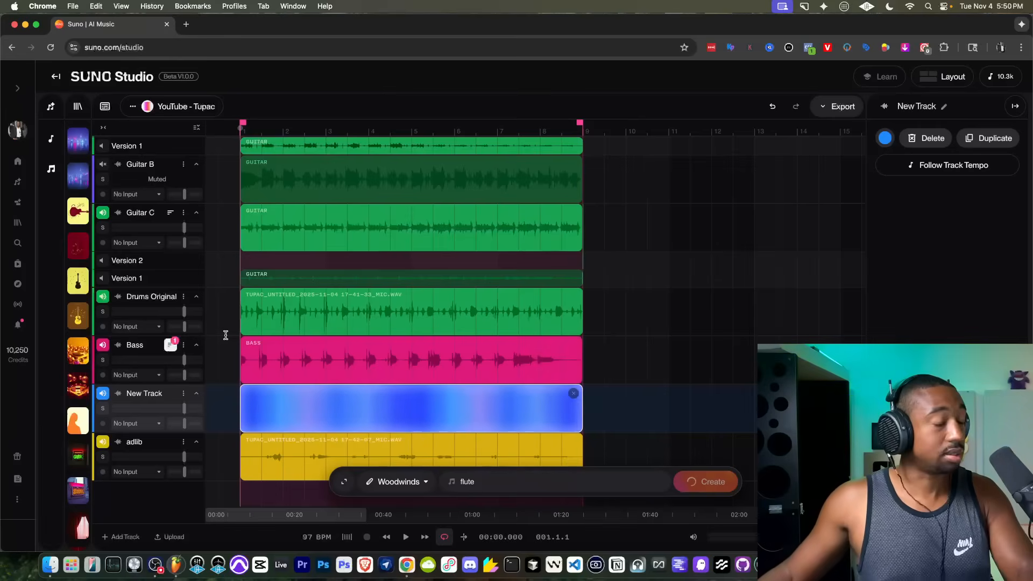
Step: Play back the arrangement and mute the Drums Original and Guitar C tracks to hear the bass and woodwinds more clearly
{"action": "key", "text": "space"}
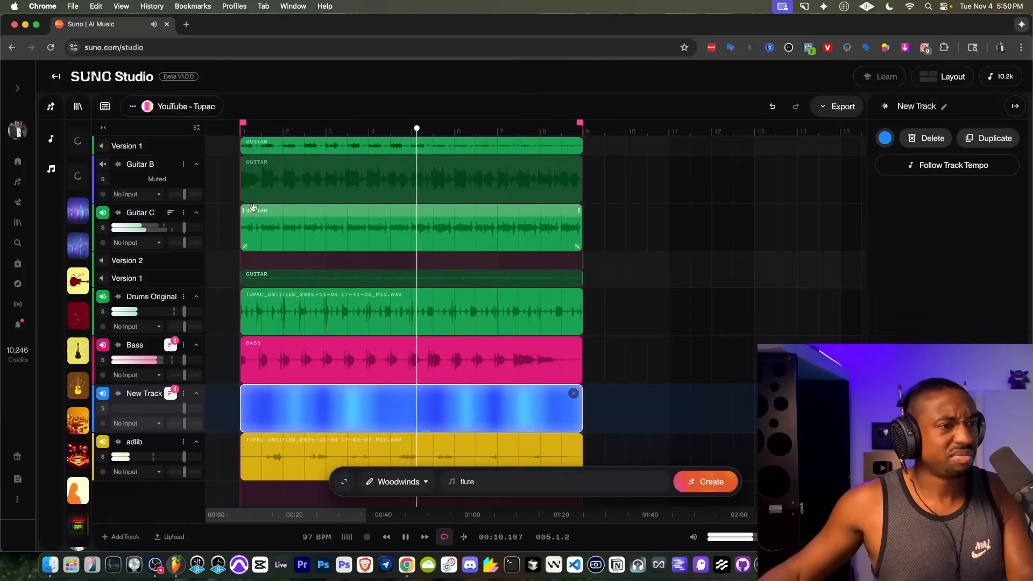
{"action": "scroll", "coordinate": [316, 271], "scroll_direction": "up", "scroll_amount": 2}
{"action": "scroll", "coordinate": [316, 272], "scroll_direction": "down", "scroll_amount": 2}
{"action": "scroll", "coordinate": [316, 272], "scroll_direction": "down", "scroll_amount": 1}
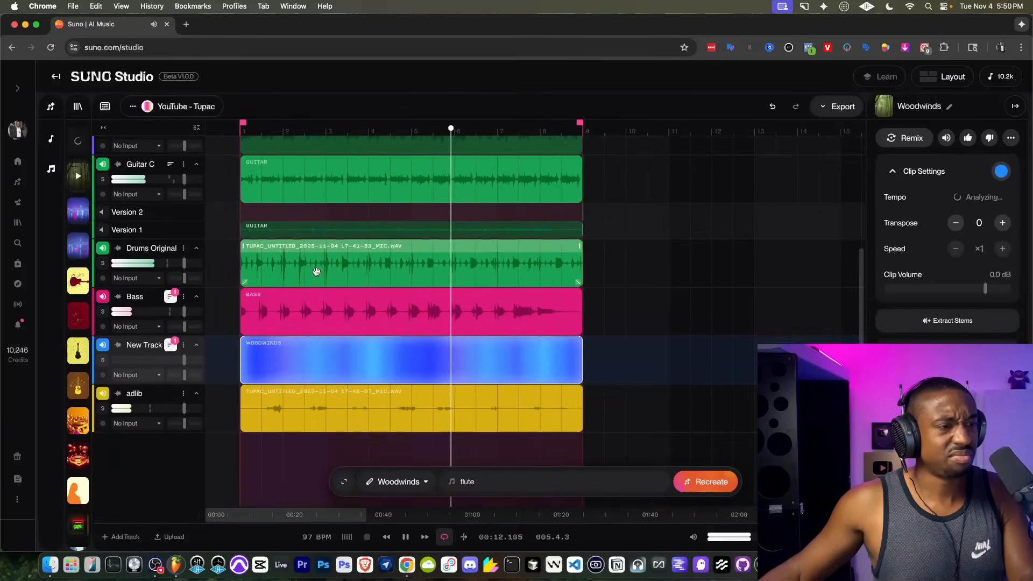
{"action": "scroll", "coordinate": [316, 271], "scroll_direction": "up", "scroll_amount": 2}
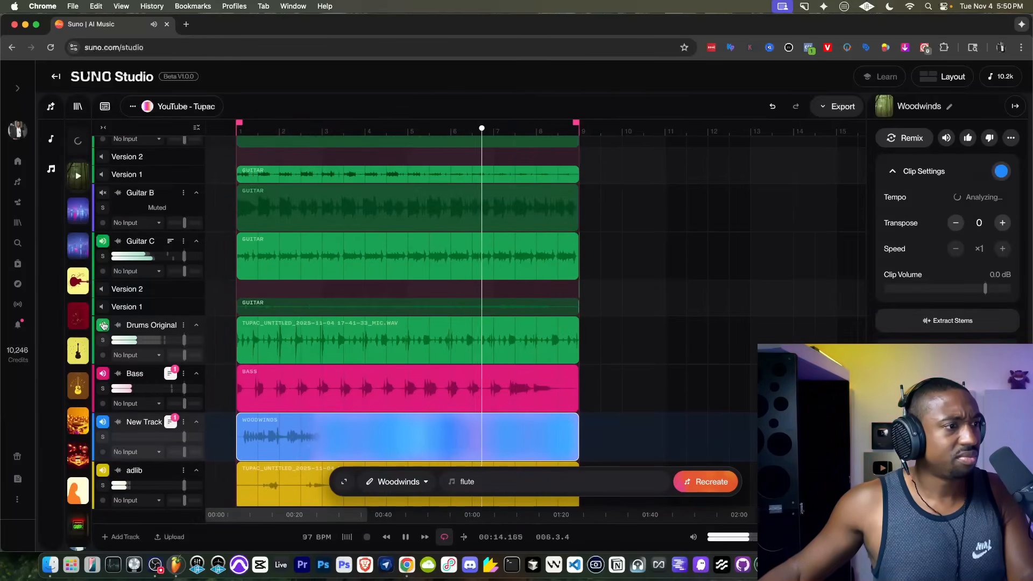
{"action": "left_click", "coordinate": [104, 325]}
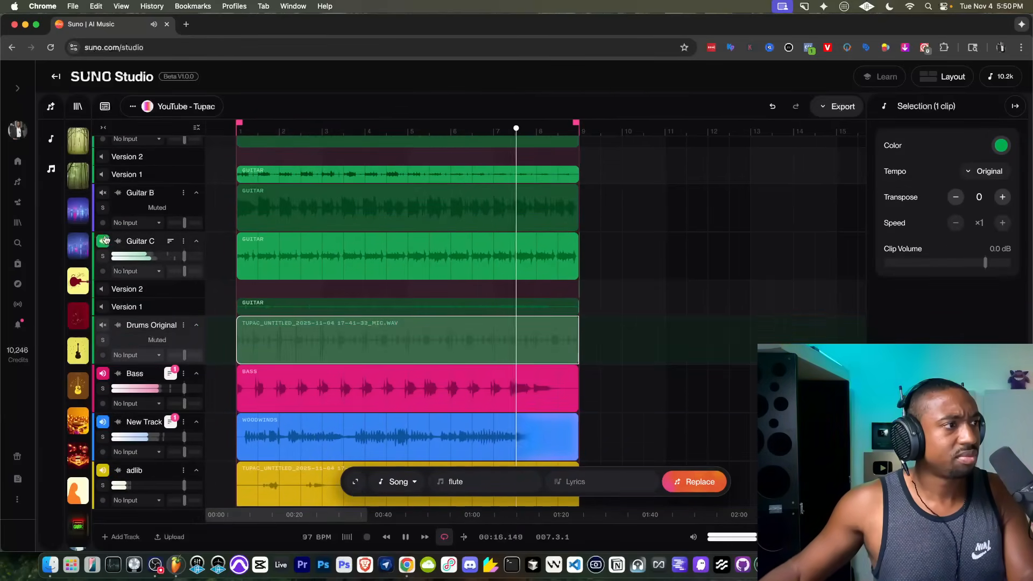
{"action": "left_click", "coordinate": [102, 240]}
{"action": "scroll", "coordinate": [283, 320], "scroll_direction": "down", "scroll_amount": 2}
{"action": "scroll", "coordinate": [283, 320], "scroll_direction": "up", "scroll_amount": 1}
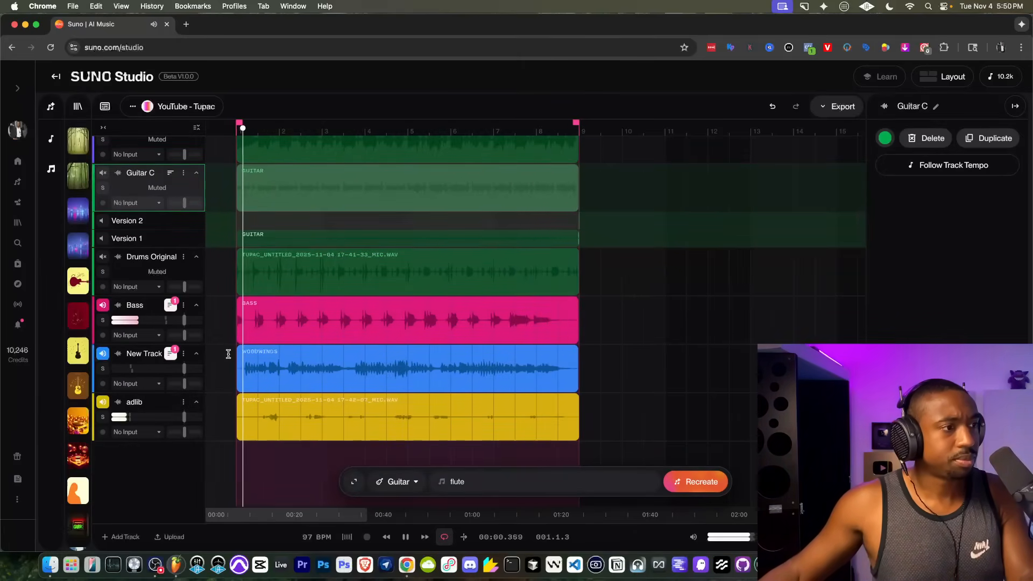
Step: Lower the woodwinds track's volume slightly, then show its take lanes and audition the Version 2 take
{"action": "left_click_drag", "start_coordinate": [184, 369], "coordinate": [176, 369]}
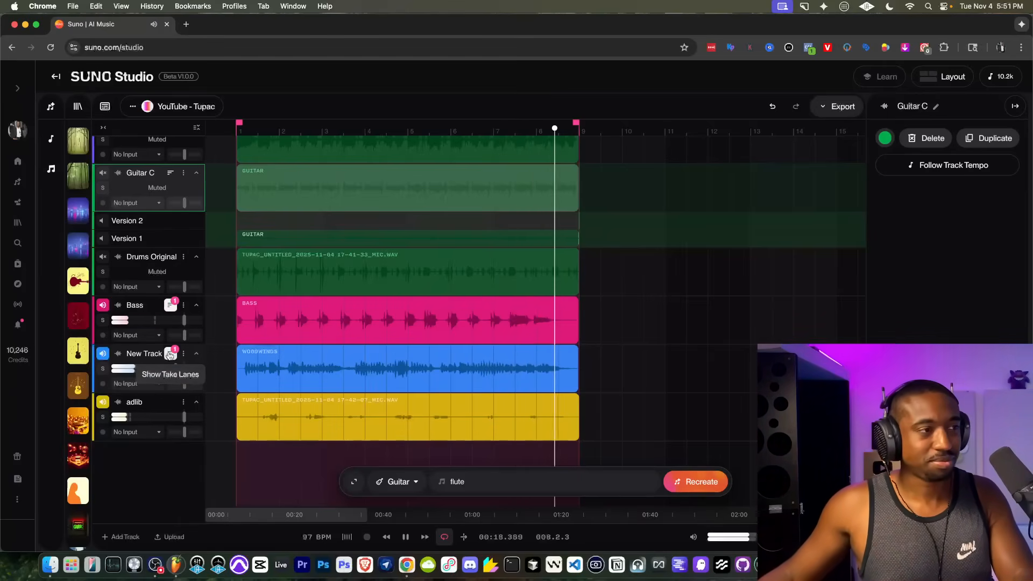
{"action": "left_click", "coordinate": [170, 354]}
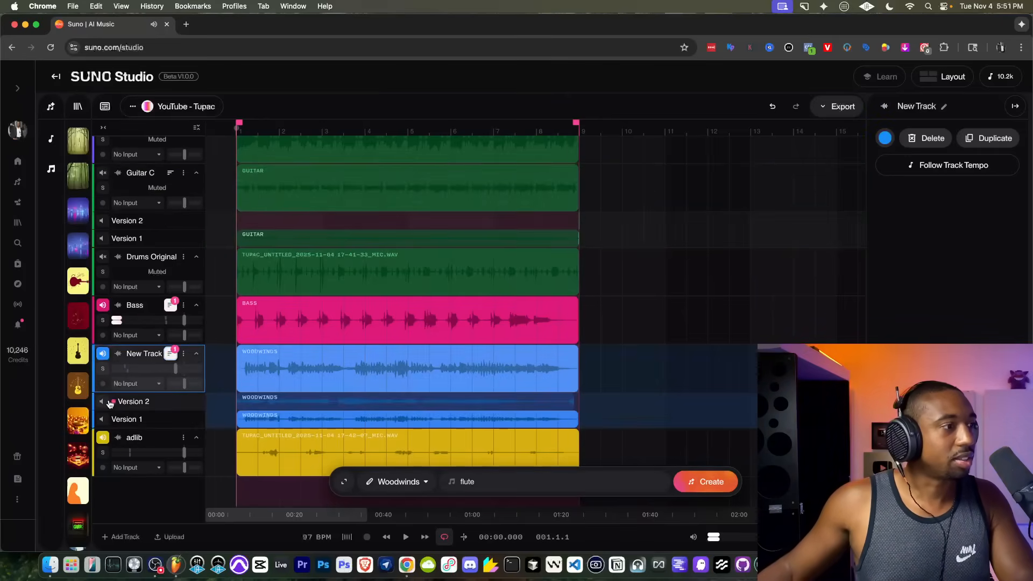
{"action": "left_click", "coordinate": [102, 403]}
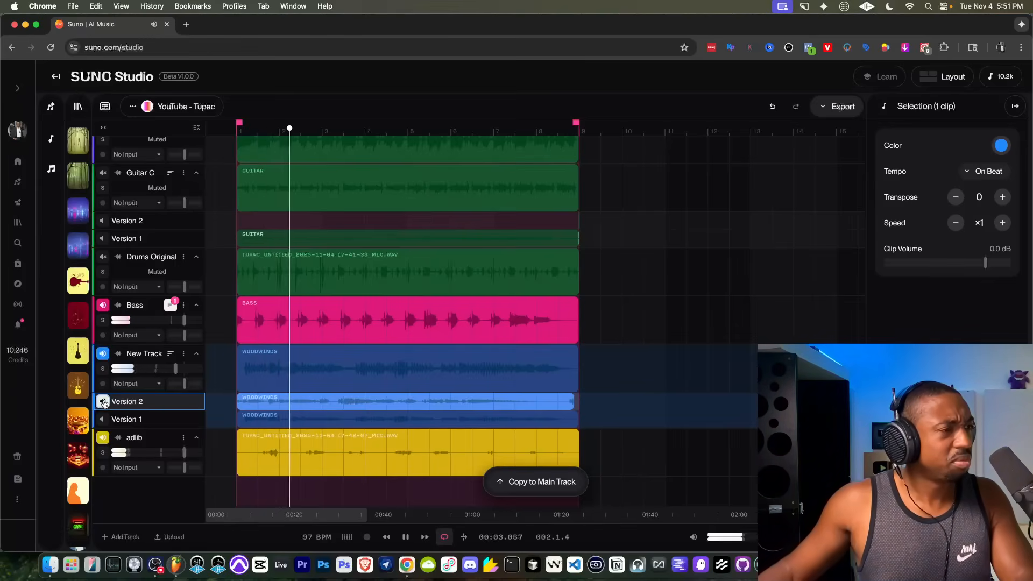
{"action": "scroll", "coordinate": [303, 357], "scroll_direction": "down", "scroll_amount": 2}
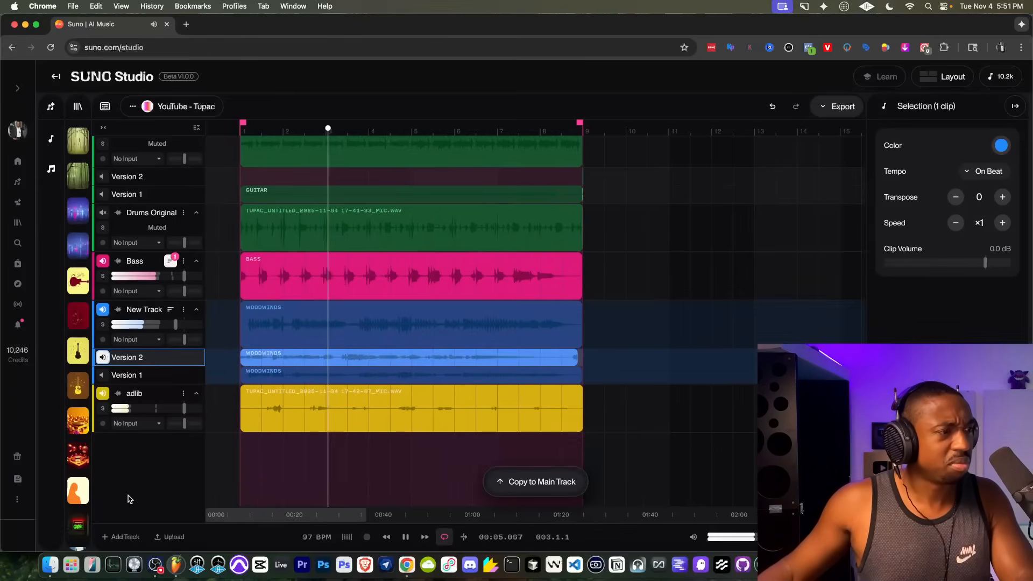
{"action": "key", "text": "space"}
Step: Add a new track below the woodwinds takes and move the Version 2 woodwinds clip onto it from bar 1
{"action": "left_click", "coordinate": [124, 537]}
{"action": "scroll", "coordinate": [282, 410], "scroll_direction": "down", "scroll_amount": 2}
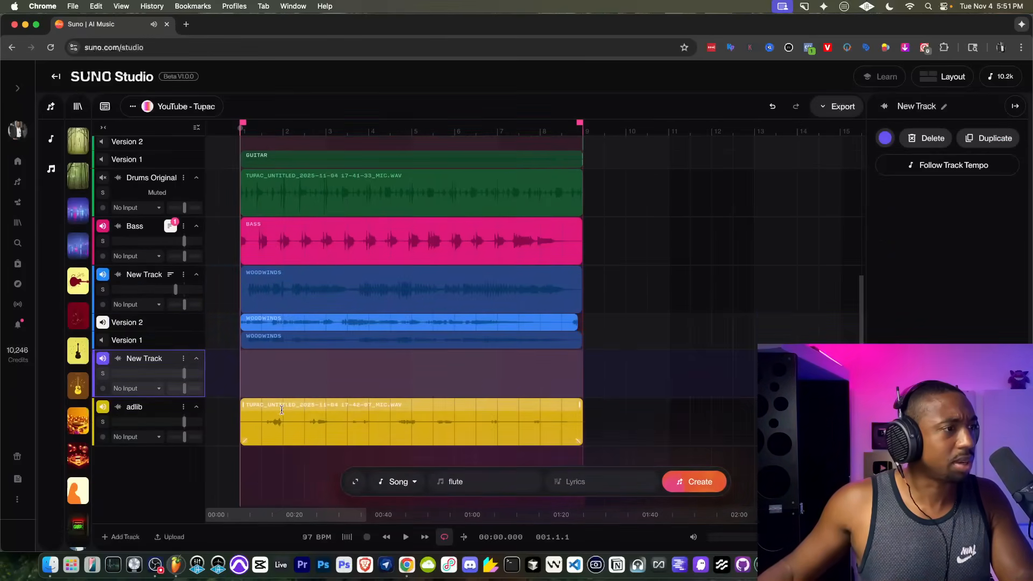
{"action": "left_click_drag", "start_coordinate": [275, 319], "coordinate": [277, 356]}
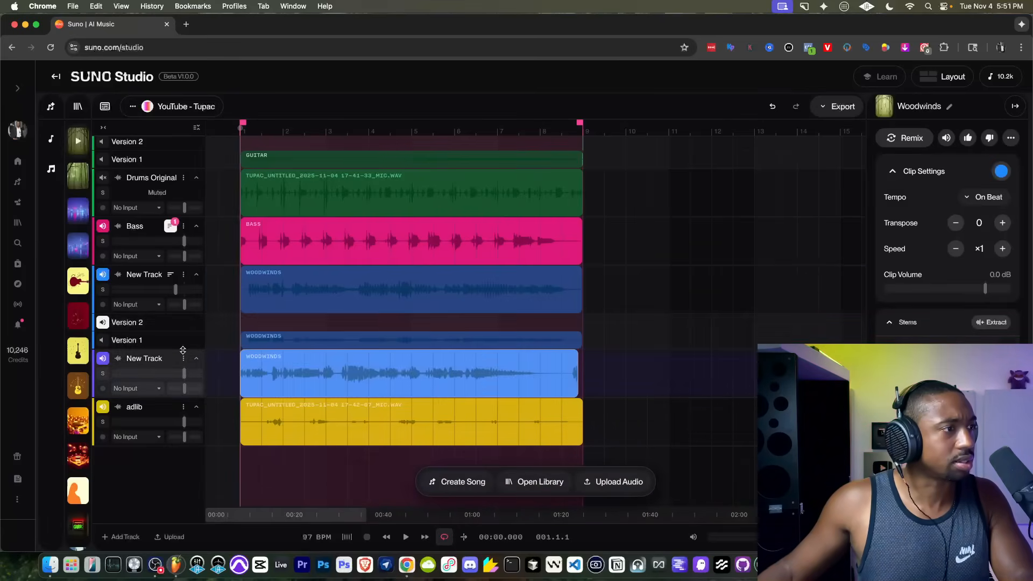
Step: Switch the original woodwinds track back to its main clip, then mute it and play back the moved take
{"action": "left_click", "coordinate": [102, 274]}
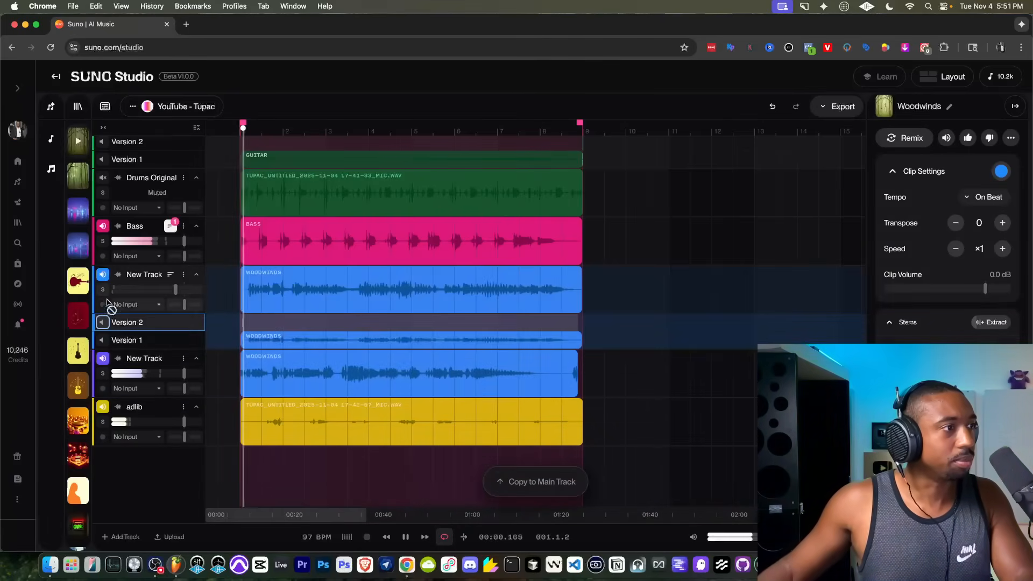
{"action": "key", "text": "space"}
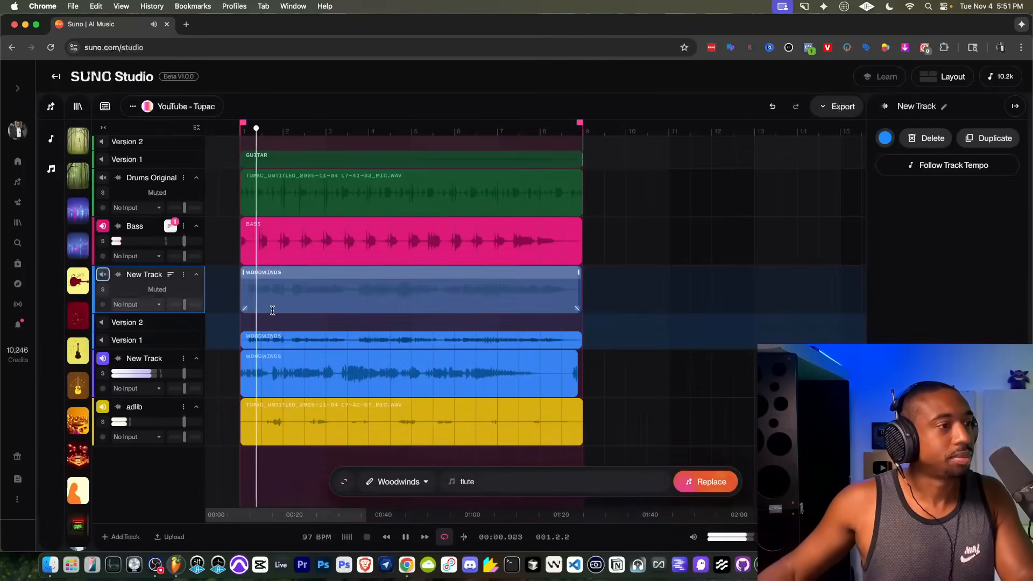
{"action": "scroll", "coordinate": [297, 306], "scroll_direction": "up", "scroll_amount": 1}
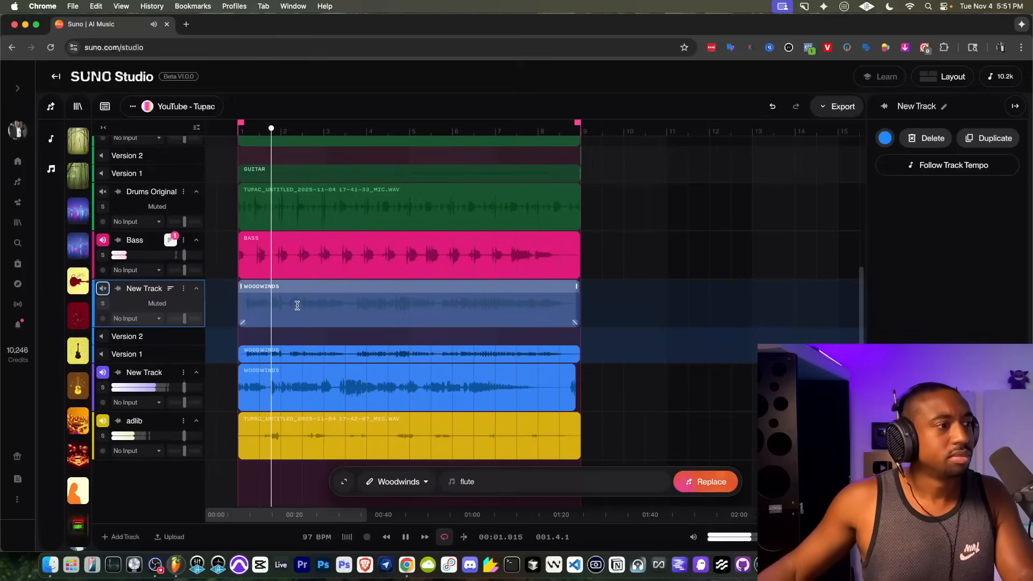
Step: Rename the original woodwinds track as Fute A
{"action": "left_click", "coordinate": [185, 291]}
{"action": "left_click", "coordinate": [233, 401]}
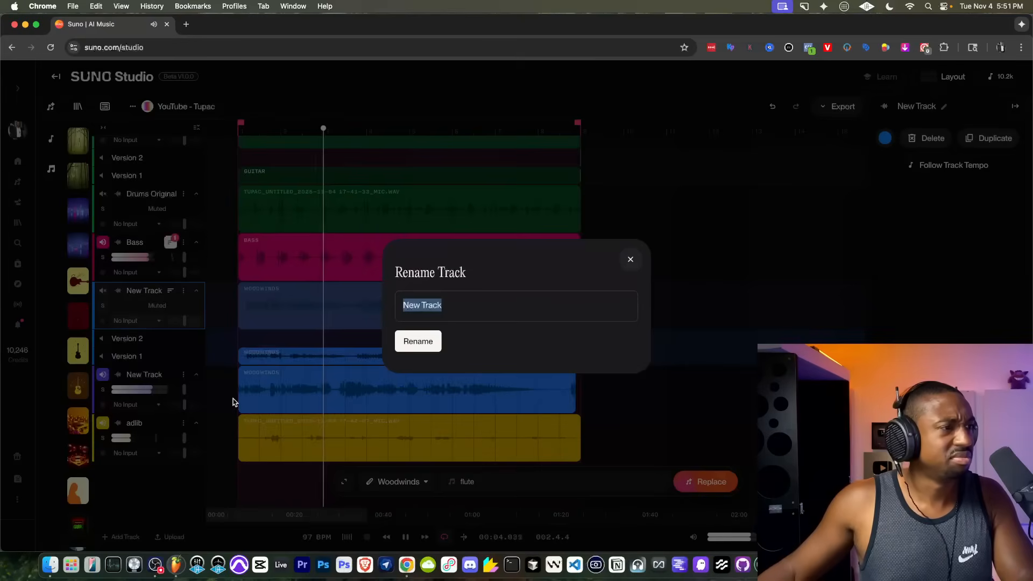
{"action": "type", "text": "Fute"}
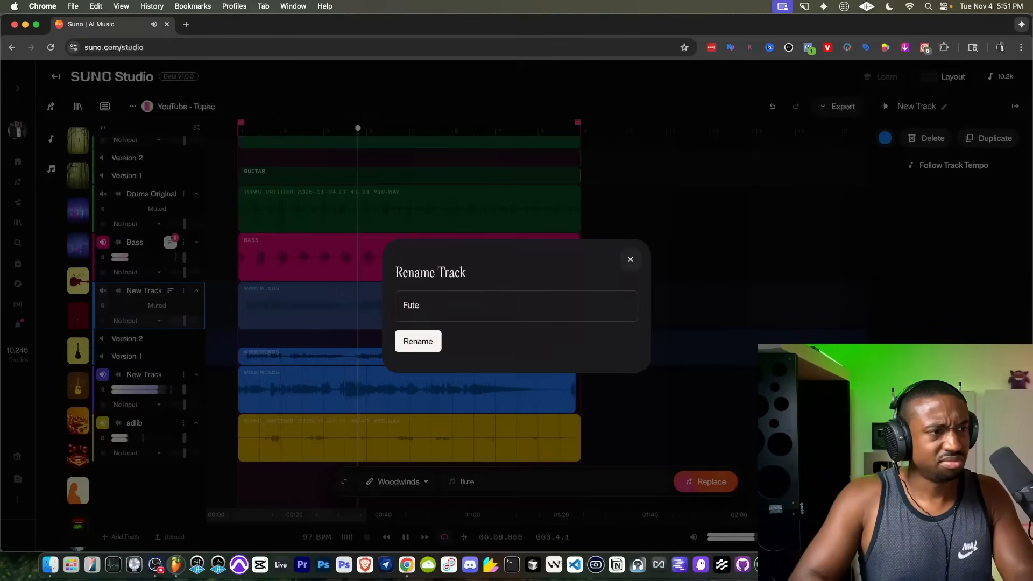
{"action": "type", "text": " A"}
{"action": "key", "text": "Return"}
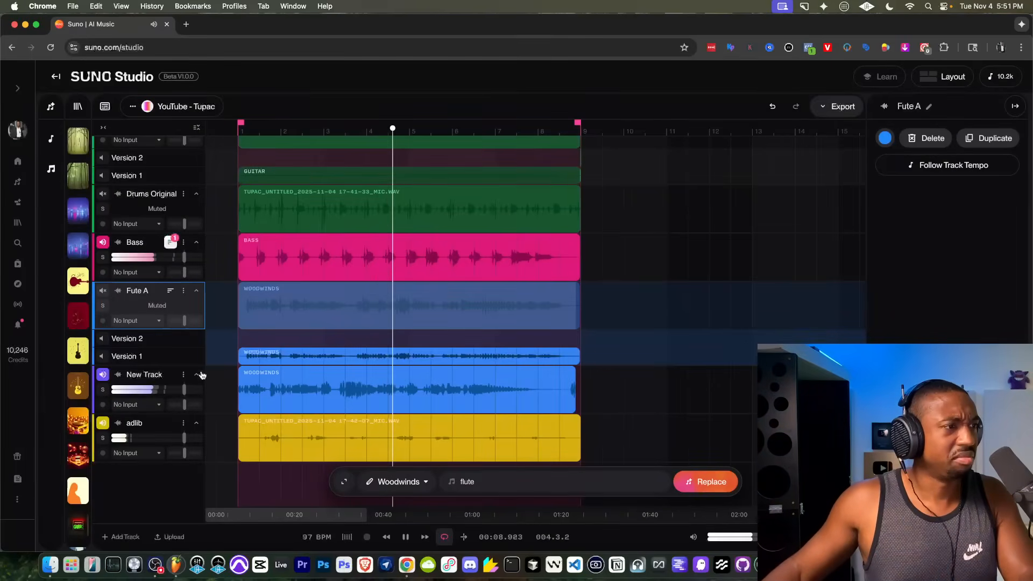
Step: Rename the track holding the moved woodwinds take as Flute B
{"action": "left_click", "coordinate": [183, 375]}
{"action": "left_click", "coordinate": [216, 461]}
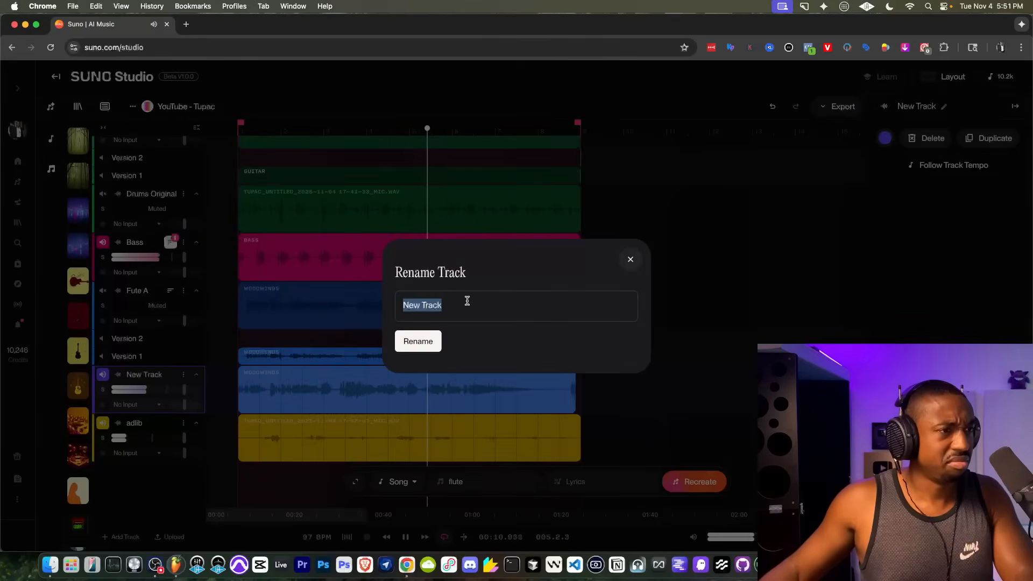
{"action": "type", "text": "Flute B"}
{"action": "key", "text": "Return"}
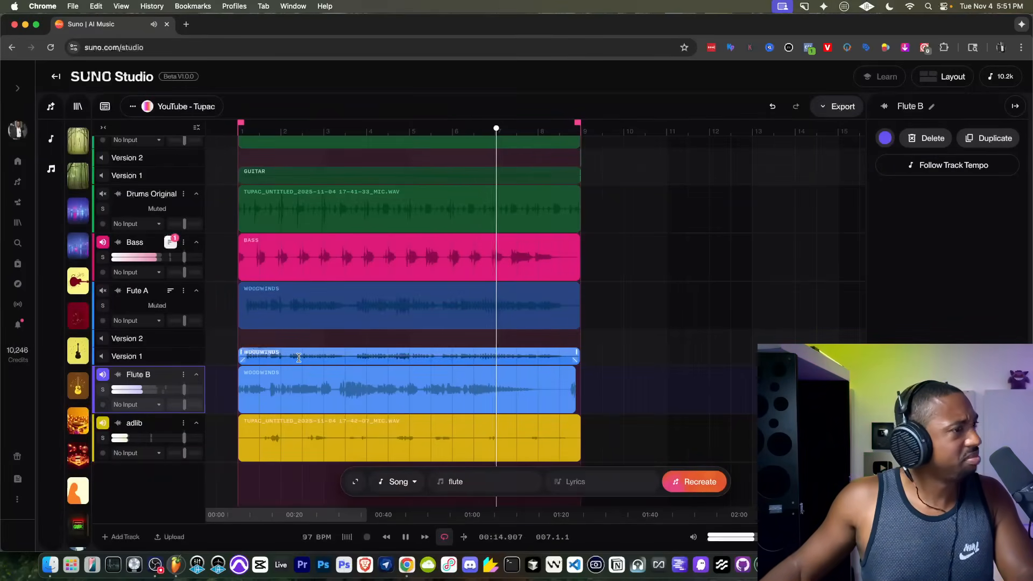
Step: Stop playback and unmute the Fute A, Drums Original, Guitar C and Guitar B tracks
{"action": "scroll", "coordinate": [291, 350], "scroll_direction": "up", "scroll_amount": 3}
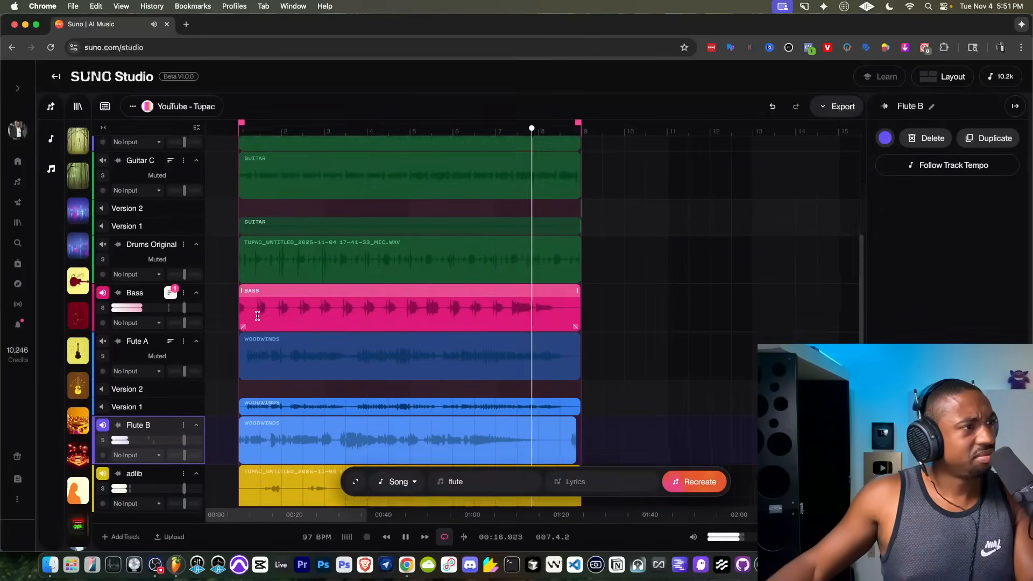
{"action": "scroll", "coordinate": [260, 324], "scroll_direction": "up", "scroll_amount": 1}
{"action": "scroll", "coordinate": [261, 325], "scroll_direction": "down", "scroll_amount": 5}
{"action": "key", "text": "space"}
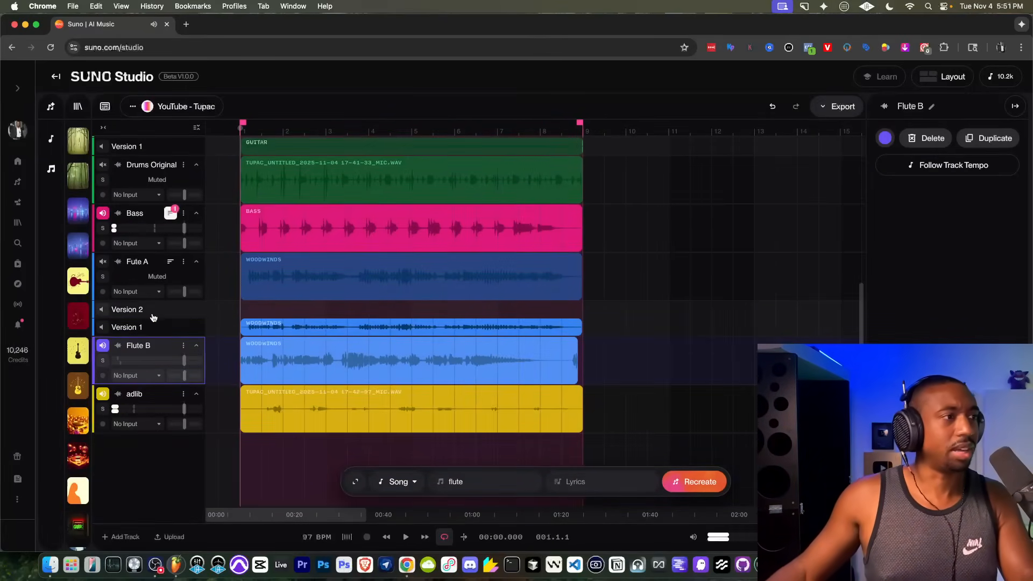
{"action": "left_click", "coordinate": [103, 262]}
{"action": "scroll", "coordinate": [264, 304], "scroll_direction": "up", "scroll_amount": 5}
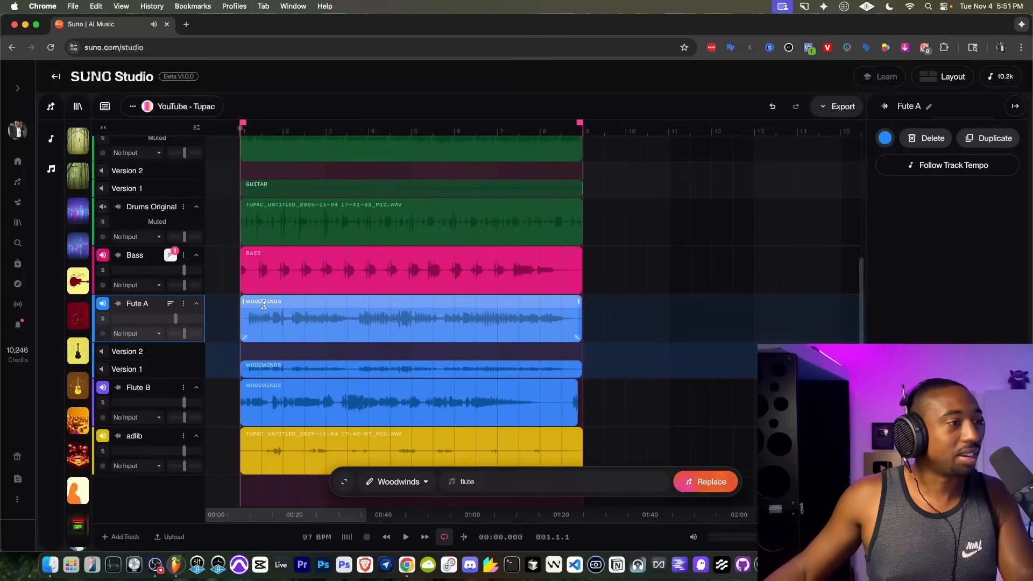
{"action": "scroll", "coordinate": [126, 305], "scroll_direction": "up", "scroll_amount": 2}
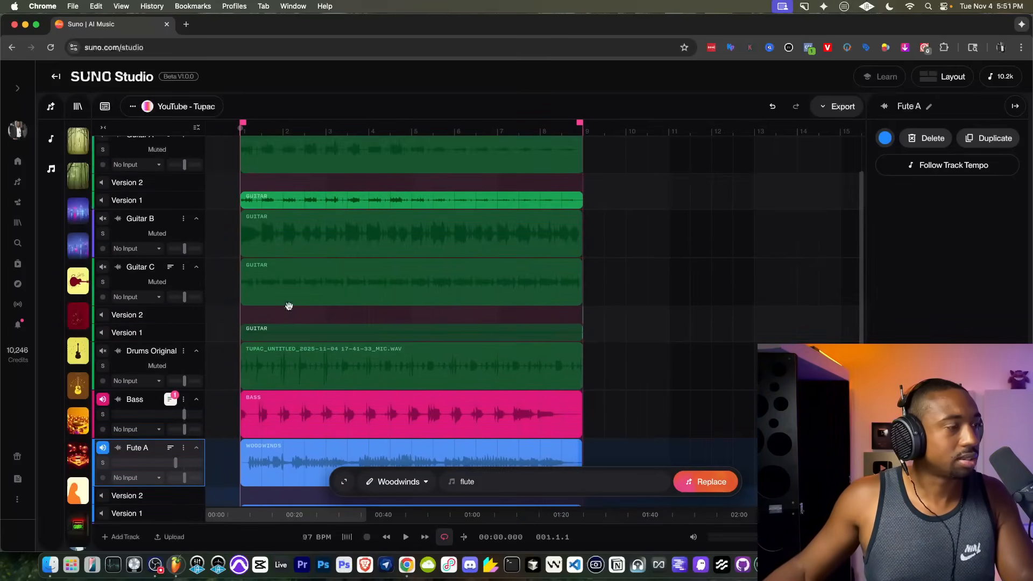
{"action": "left_click", "coordinate": [103, 350]}
{"action": "left_click", "coordinate": [103, 267]}
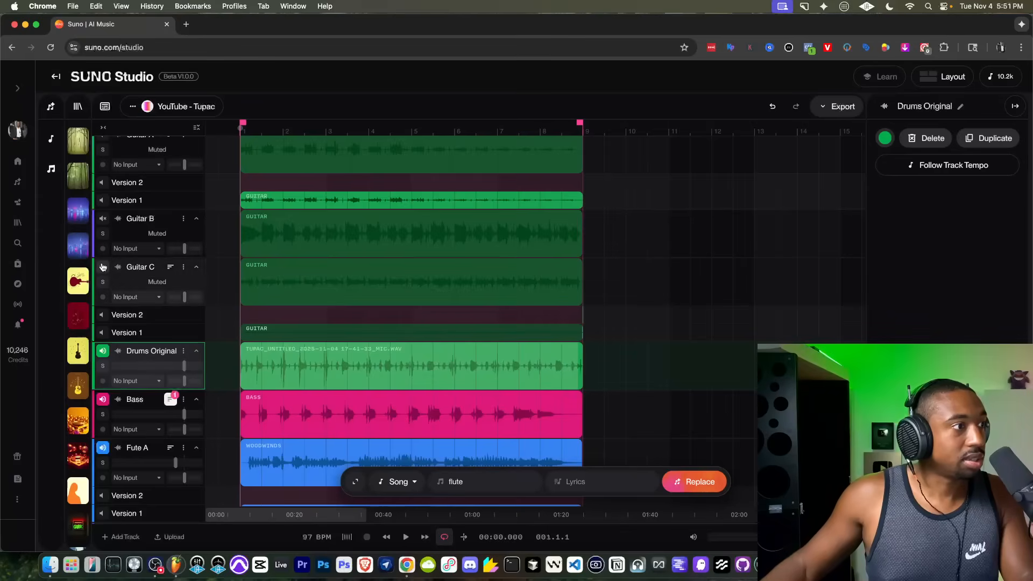
{"action": "left_click", "coordinate": [103, 219]}
{"action": "scroll", "coordinate": [339, 229], "scroll_direction": "up", "scroll_amount": 2}
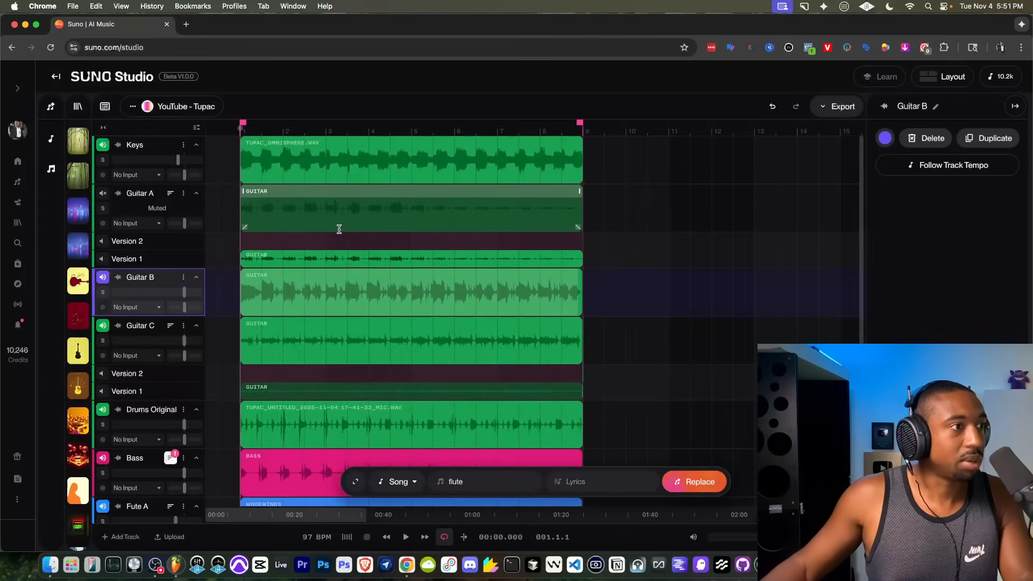
Step: Unmute the Guitar A track so its take plays in the arrangement
{"action": "left_click", "coordinate": [103, 194]}
{"action": "scroll", "coordinate": [362, 247], "scroll_direction": "right", "scroll_amount": 1}
{"action": "scroll", "coordinate": [382, 241], "scroll_direction": "left", "scroll_amount": 1}
{"action": "scroll", "coordinate": [382, 241], "scroll_direction": "down", "scroll_amount": 1}
{"action": "scroll", "coordinate": [382, 242], "scroll_direction": "down", "scroll_amount": 5}
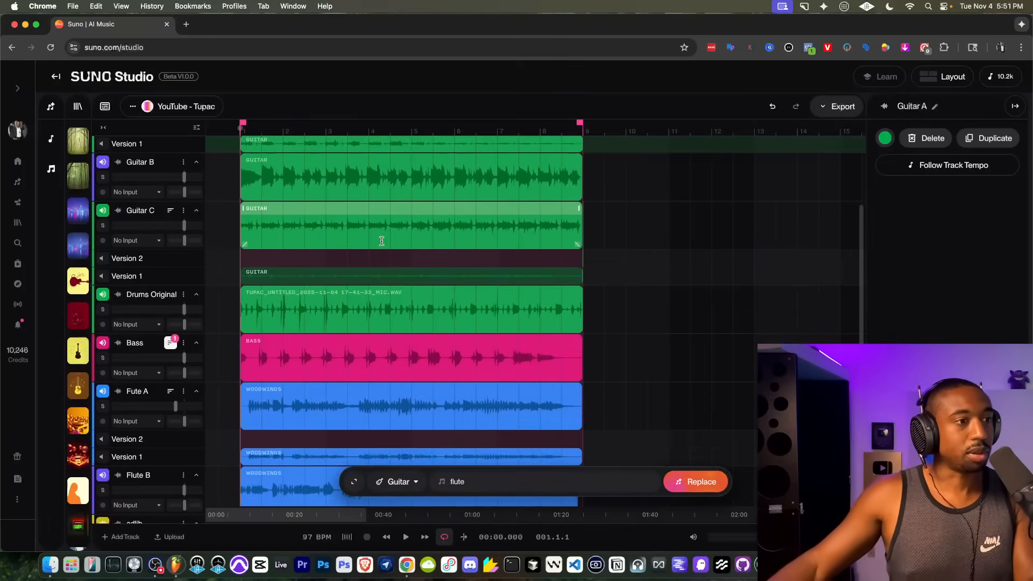
{"action": "scroll", "coordinate": [282, 195], "scroll_direction": "up", "scroll_amount": 5}
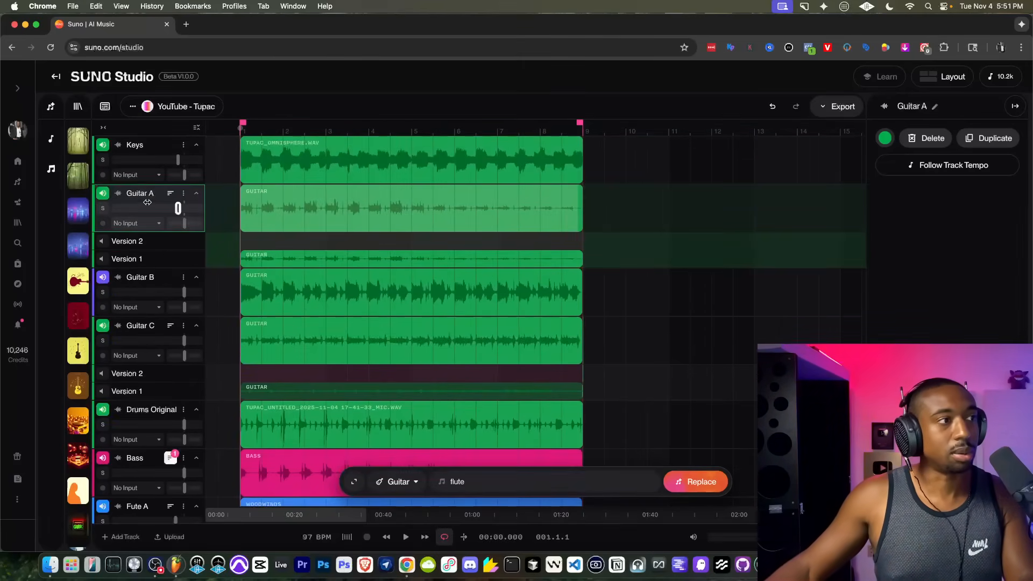
Step: Solo the Guitar A track, play it back, then unsolo it and stop playback
{"action": "left_click", "coordinate": [102, 209]}
{"action": "key", "text": "space"}
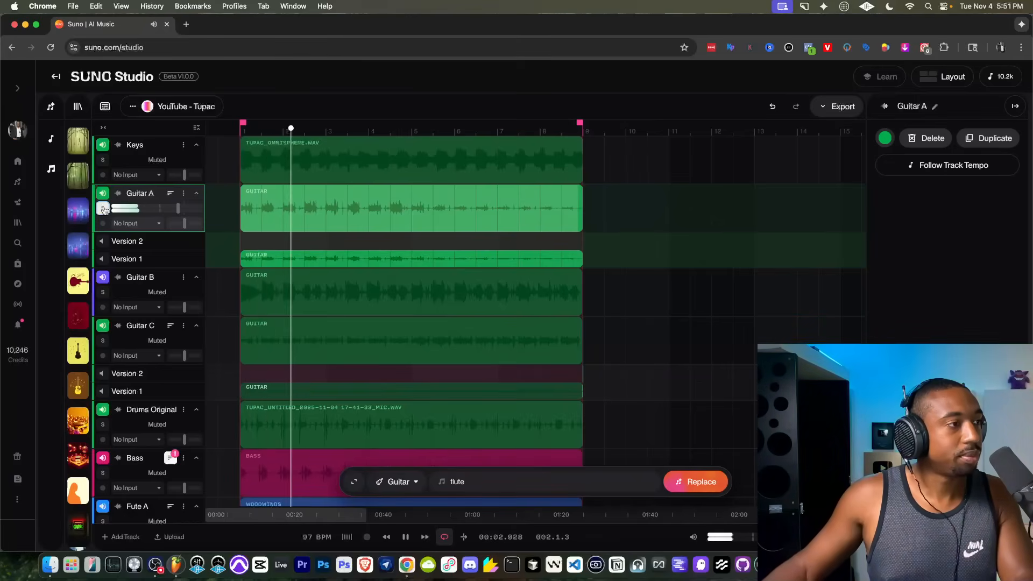
{"action": "left_click", "coordinate": [103, 208]}
{"action": "key", "text": "space"}
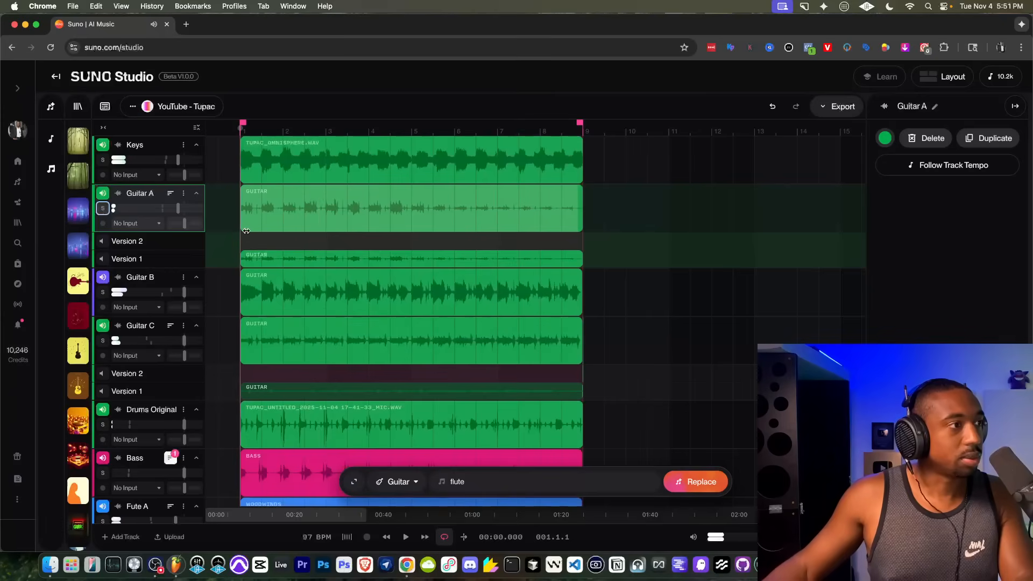
Step: Export the project's tracks as a multitrack download and open the recent download list
{"action": "left_click", "coordinate": [838, 106]}
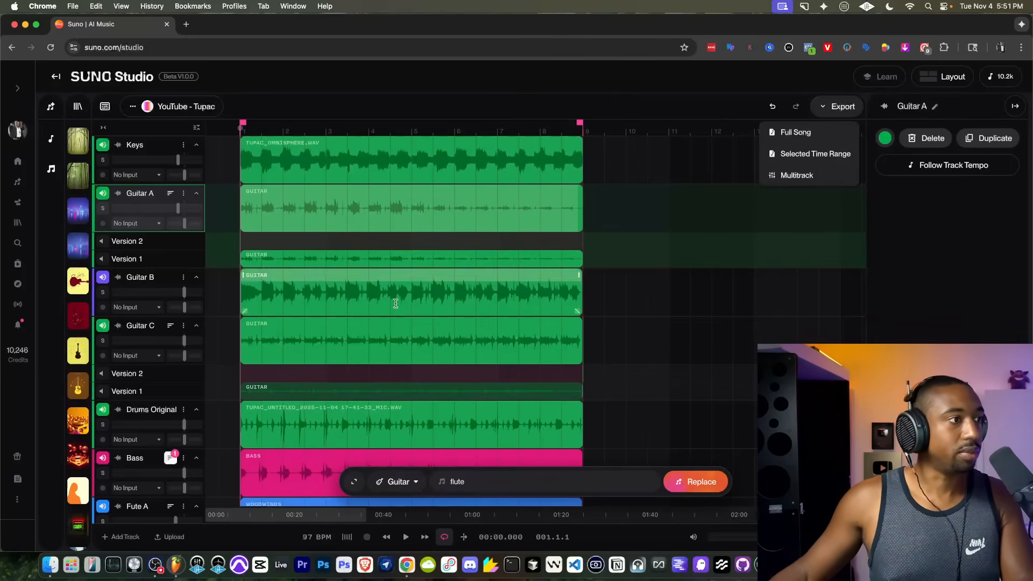
{"action": "scroll", "coordinate": [254, 353], "scroll_direction": "down", "scroll_amount": 3}
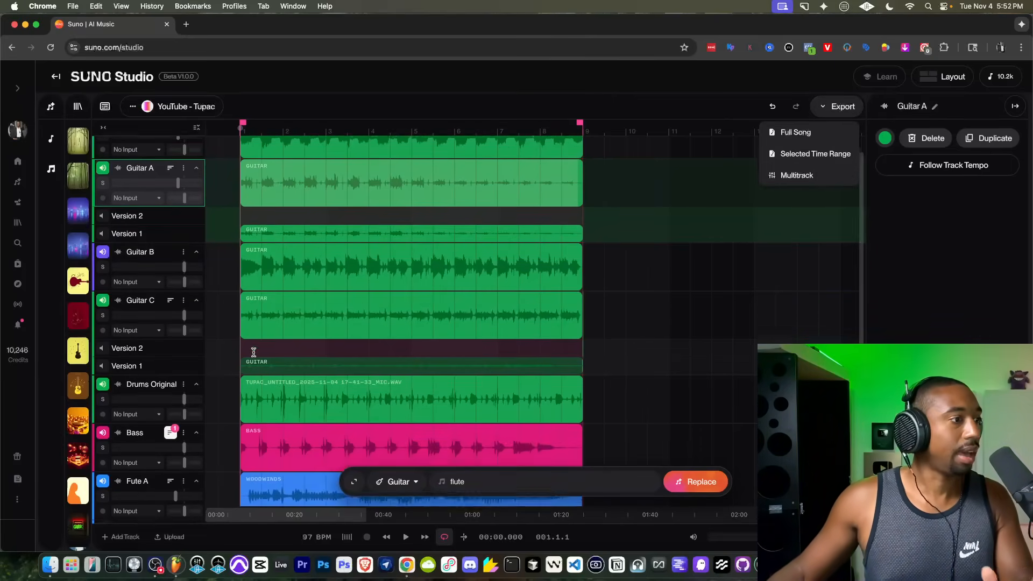
{"action": "scroll", "coordinate": [253, 352], "scroll_direction": "down", "scroll_amount": 3}
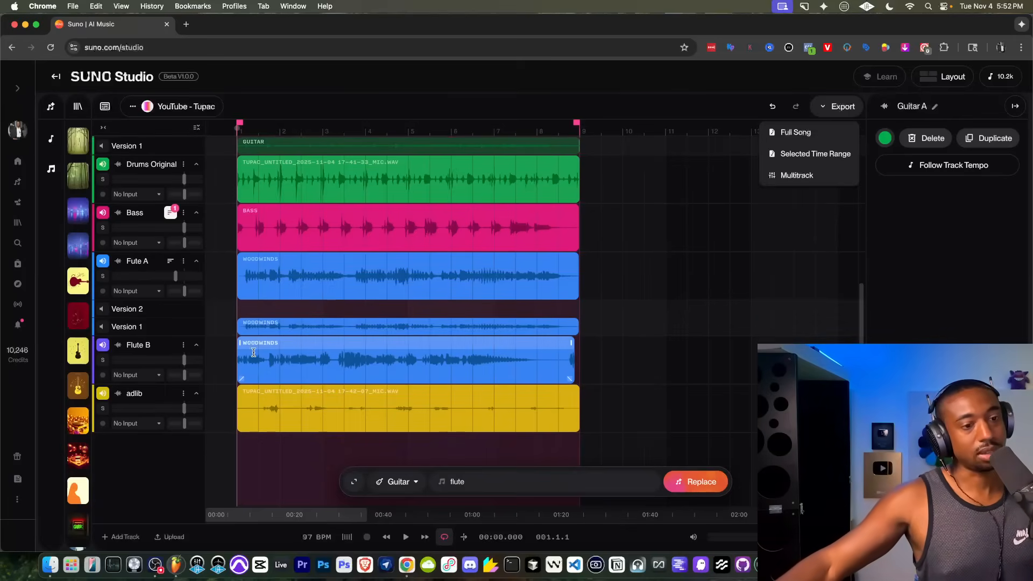
{"action": "left_click", "coordinate": [805, 179]}
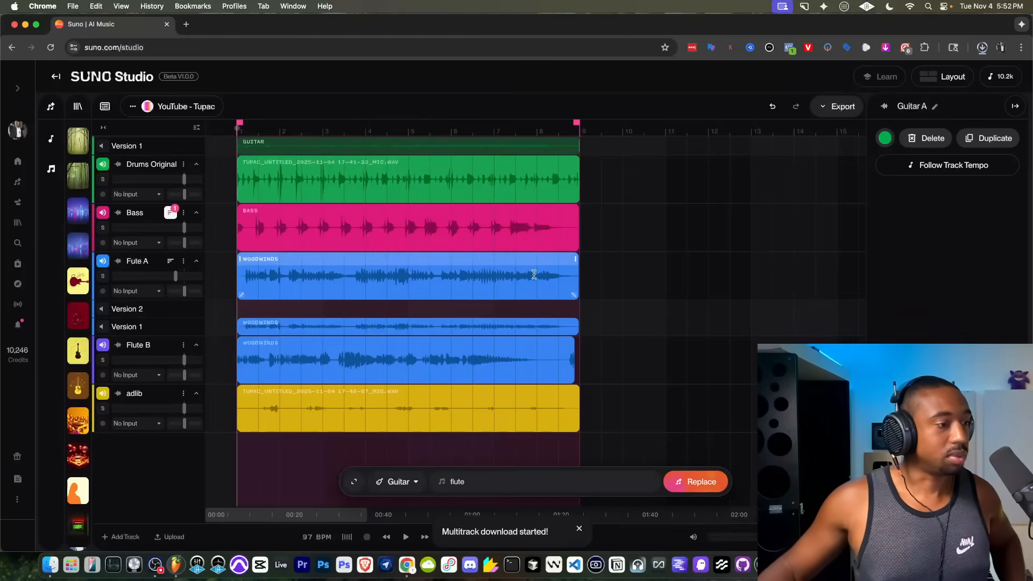
{"action": "left_click", "coordinate": [982, 47]}
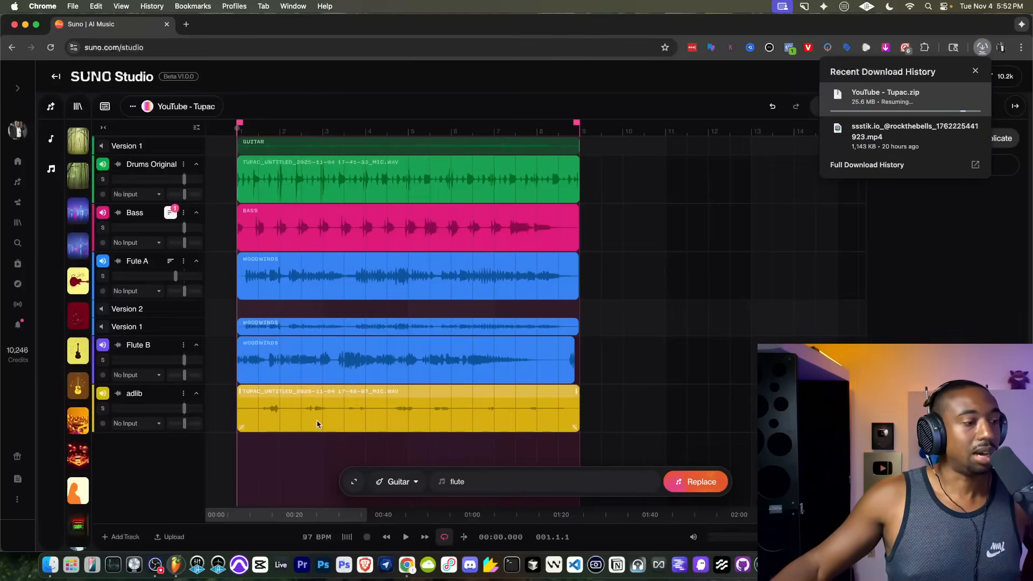
Step: Switch to FL Studio and bring up the playlist arrangement of the Tupac Suno Studio project
{"action": "left_click", "coordinate": [175, 565]}
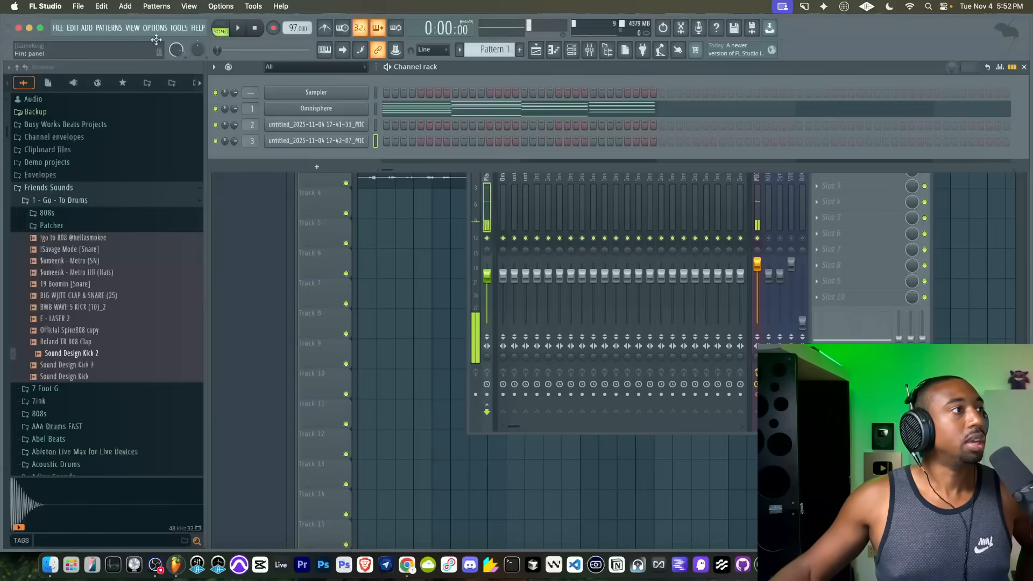
{"action": "left_click", "coordinate": [61, 30]}
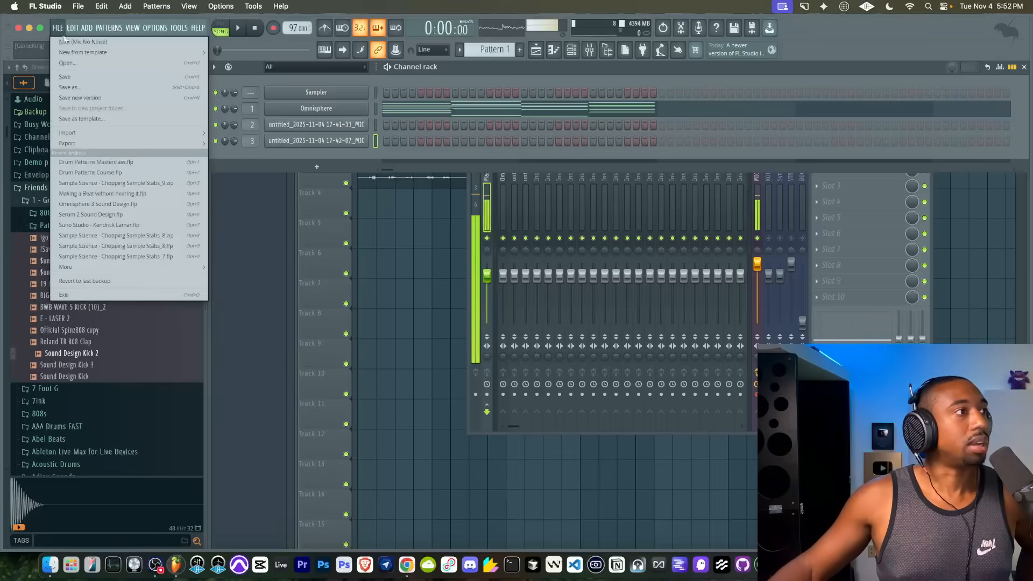
{"action": "left_click", "coordinate": [399, 214]}
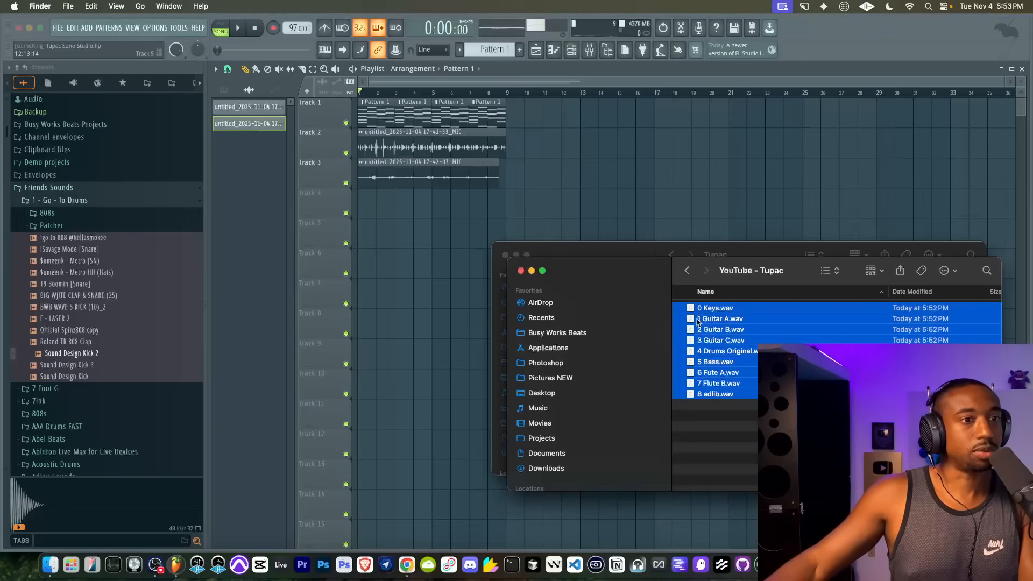
Step: Import the nine exported stems, 0 Keys to 8 adlib, from the YouTube - Tupac folder onto playlist Tracks 4 to 12 at bar 1
{"action": "left_click_drag", "start_coordinate": [794, 281], "coordinate": [472, 228]}
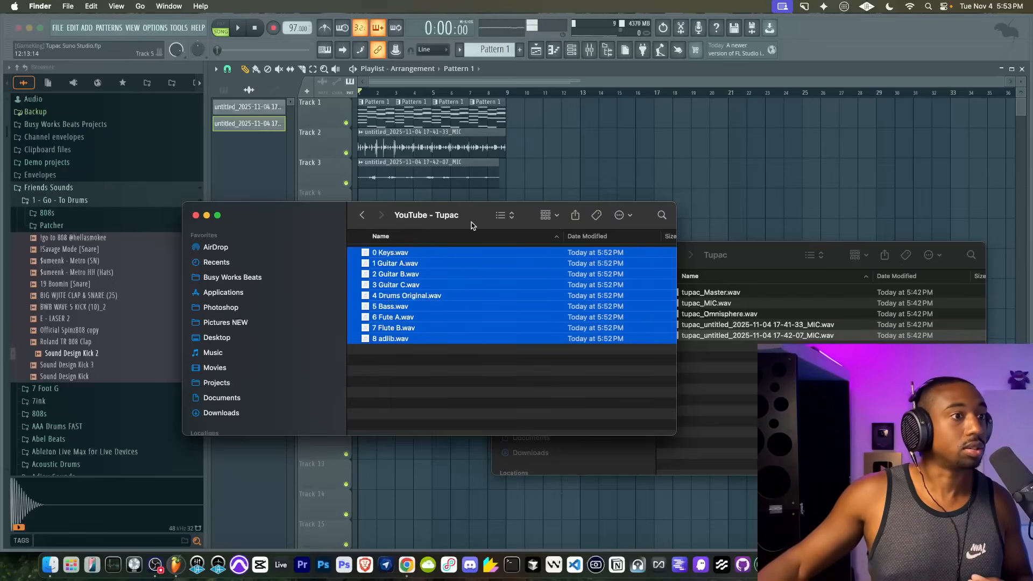
{"action": "left_click_drag", "start_coordinate": [473, 226], "coordinate": [454, 283]}
{"action": "left_click", "coordinate": [759, 262]}
{"action": "left_click", "coordinate": [505, 255]}
{"action": "left_click_drag", "start_coordinate": [426, 346], "coordinate": [362, 202]}
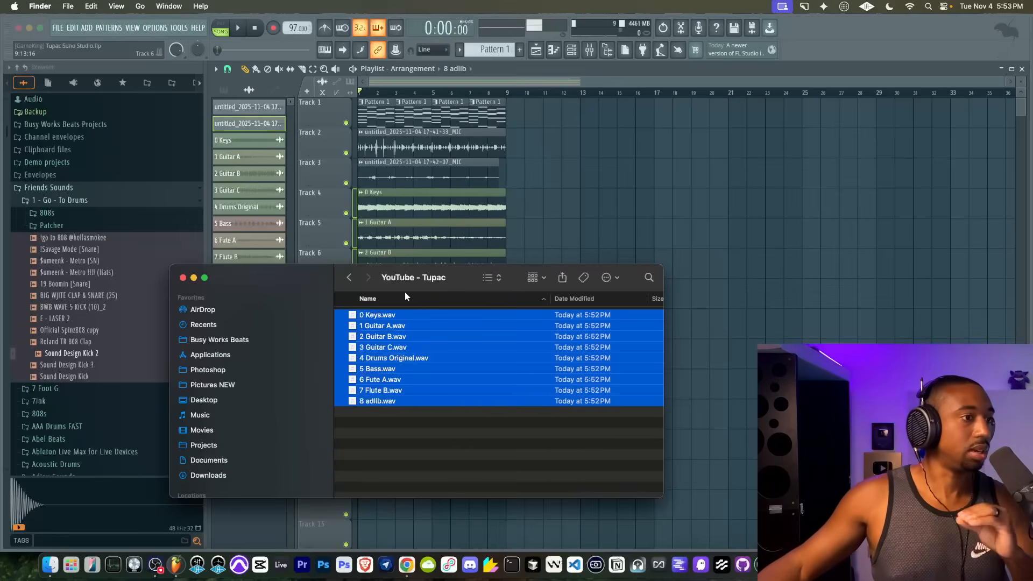
{"action": "left_click", "coordinate": [526, 211]}
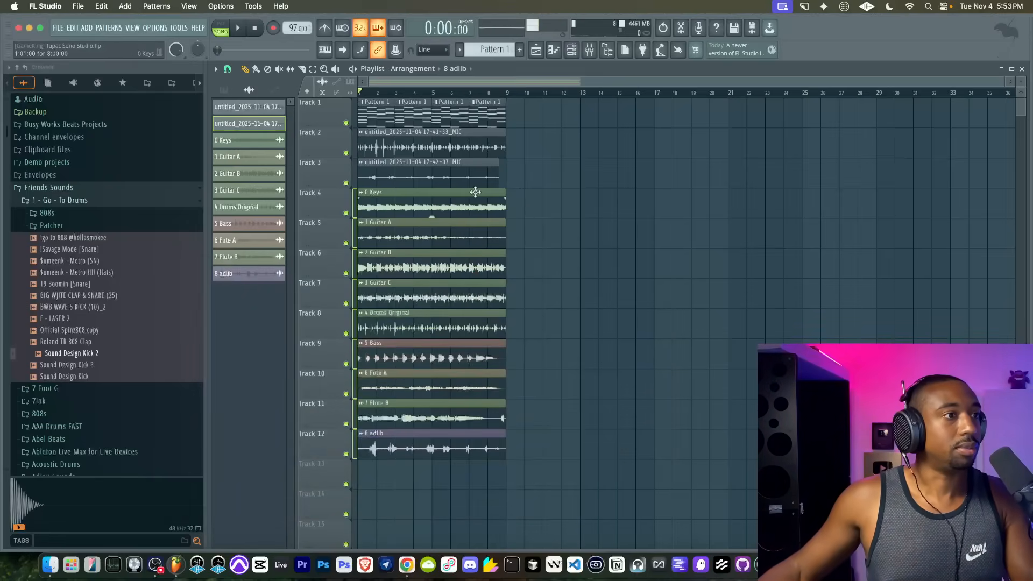
Step: Mute the original clips on Tracks 1 to 3 and examine how the imported stems line up with bar 9
{"action": "left_click_drag", "start_coordinate": [382, 158], "coordinate": [400, 109]}
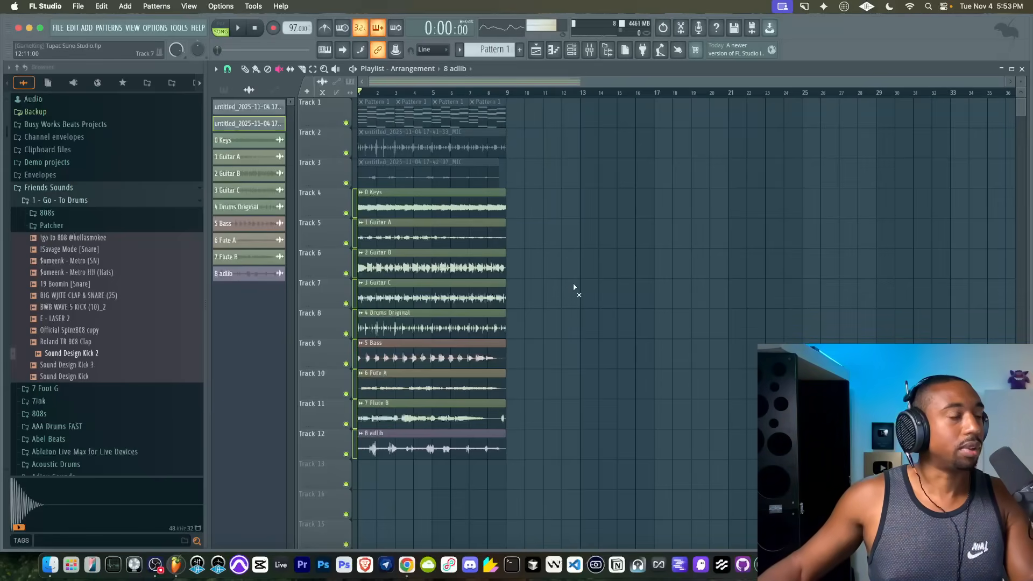
{"action": "scroll", "coordinate": [474, 215], "scroll_direction": "up", "scroll_amount": 3, "text": "ctrl"}
{"action": "scroll", "coordinate": [538, 232], "scroll_direction": "left", "scroll_amount": 4}
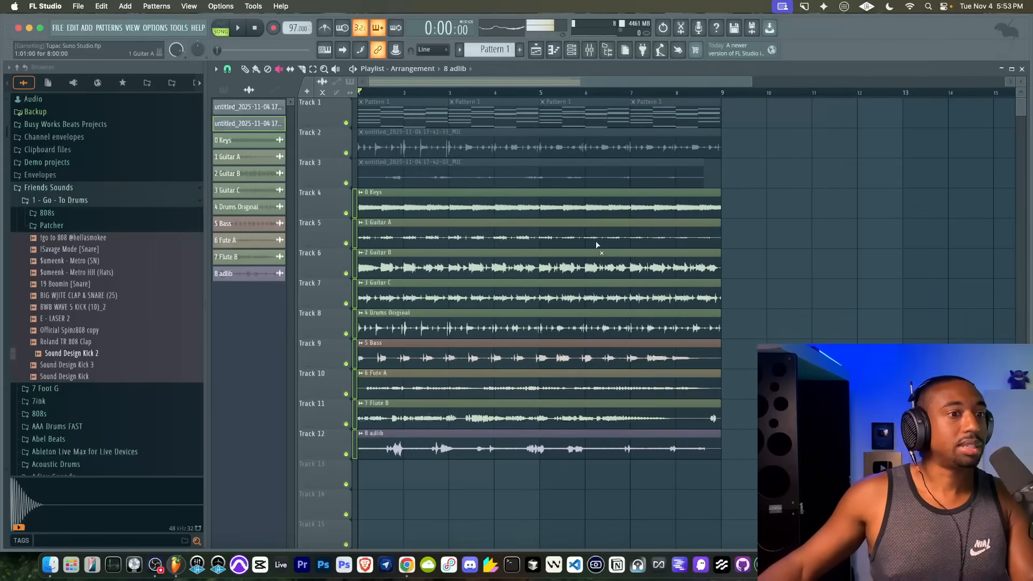
{"action": "scroll", "coordinate": [766, 240], "scroll_direction": "up", "scroll_amount": 5, "text": "ctrl"}
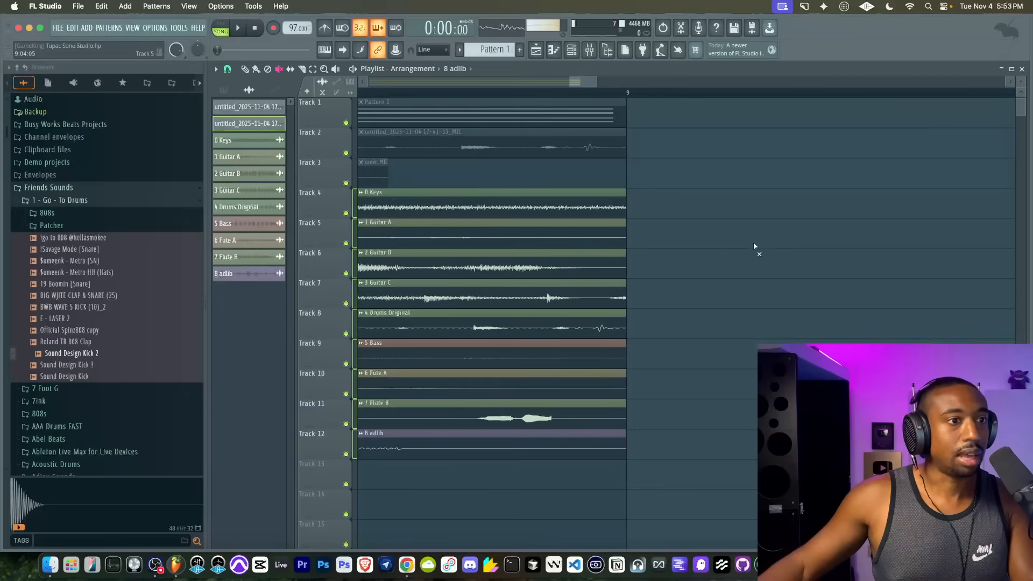
{"action": "scroll", "coordinate": [645, 226], "scroll_direction": "up", "scroll_amount": 1, "text": "ctrl"}
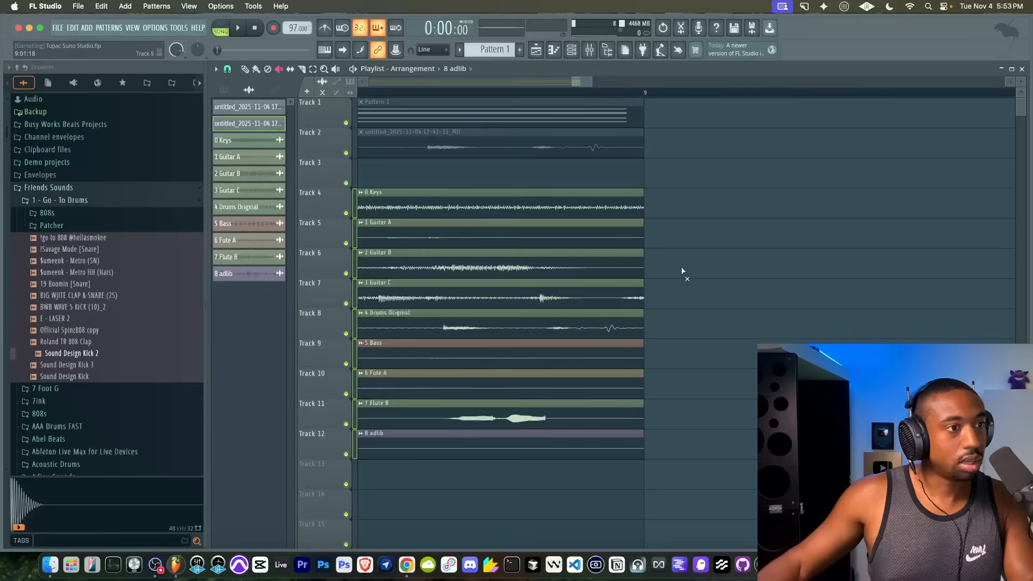
{"action": "scroll", "coordinate": [643, 271], "scroll_direction": "down", "scroll_amount": 6, "text": "ctrl"}
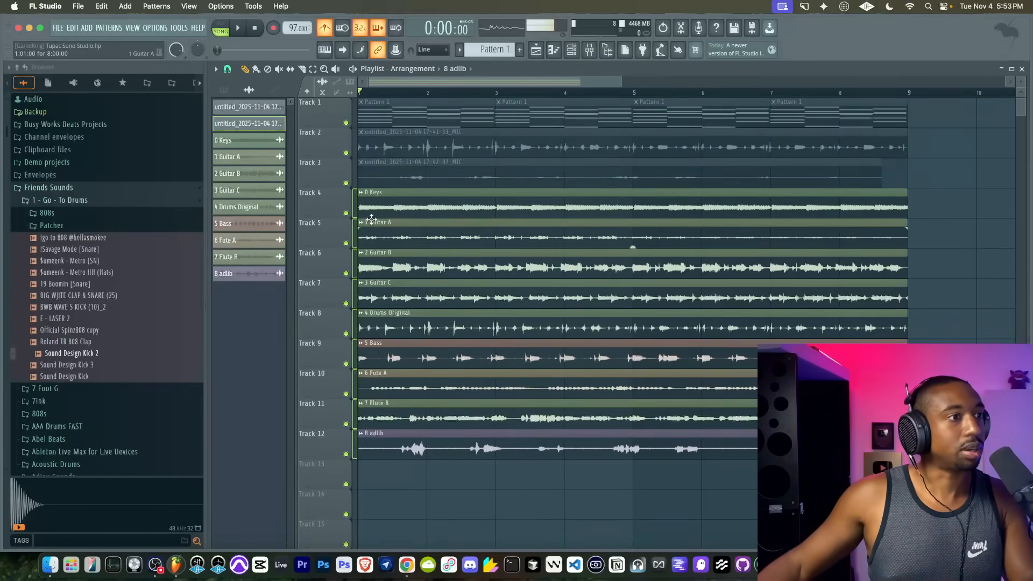
Step: Mute the Fute A, Guitar C and Guitar B clips, then briefly play back the arrangement
{"action": "left_click", "coordinate": [347, 273]}
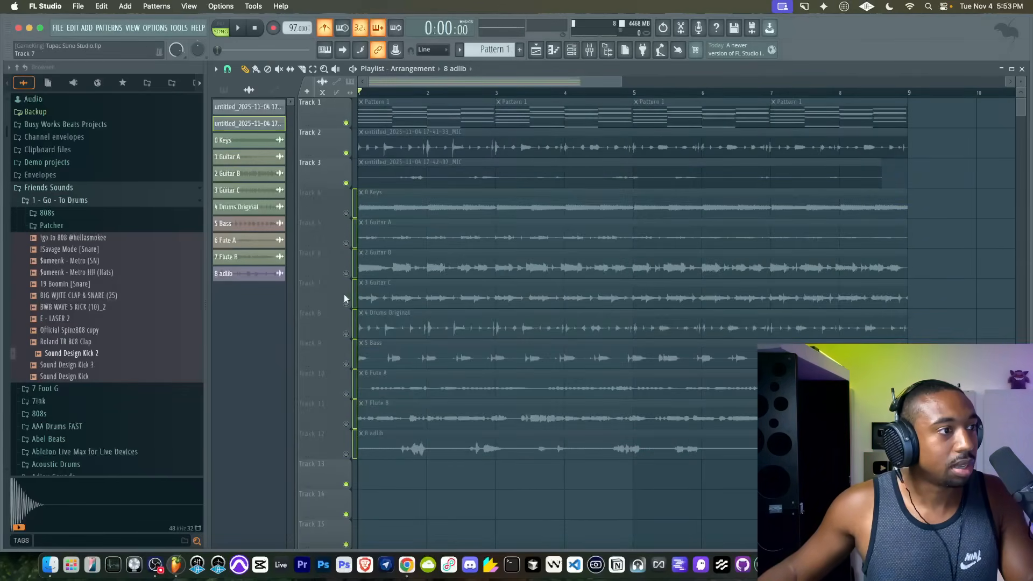
{"action": "left_click", "coordinate": [347, 273]}
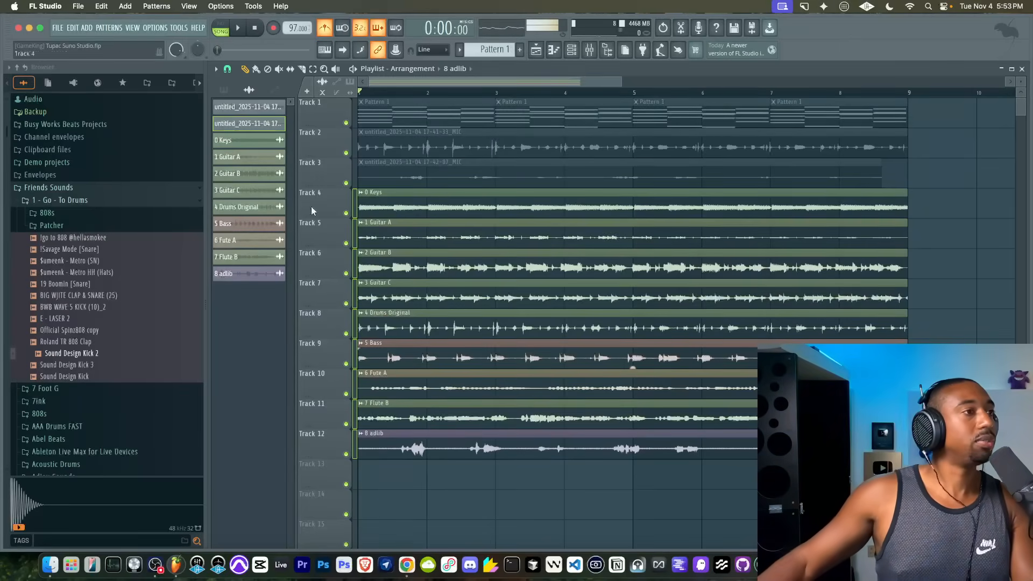
{"action": "left_click", "coordinate": [426, 378]}
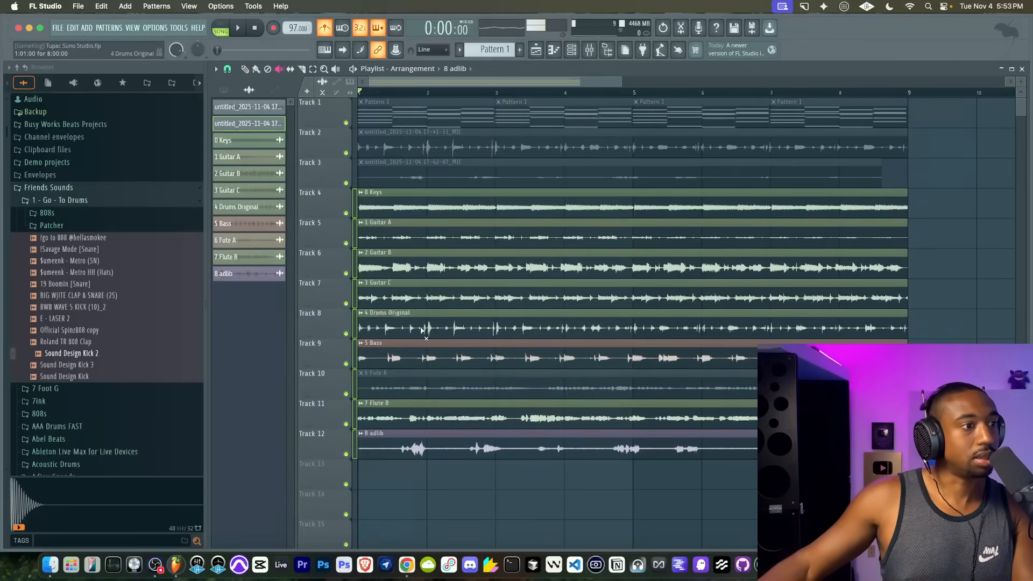
{"action": "left_click", "coordinate": [411, 285]}
{"action": "left_click", "coordinate": [409, 255]}
{"action": "key", "text": "space"}
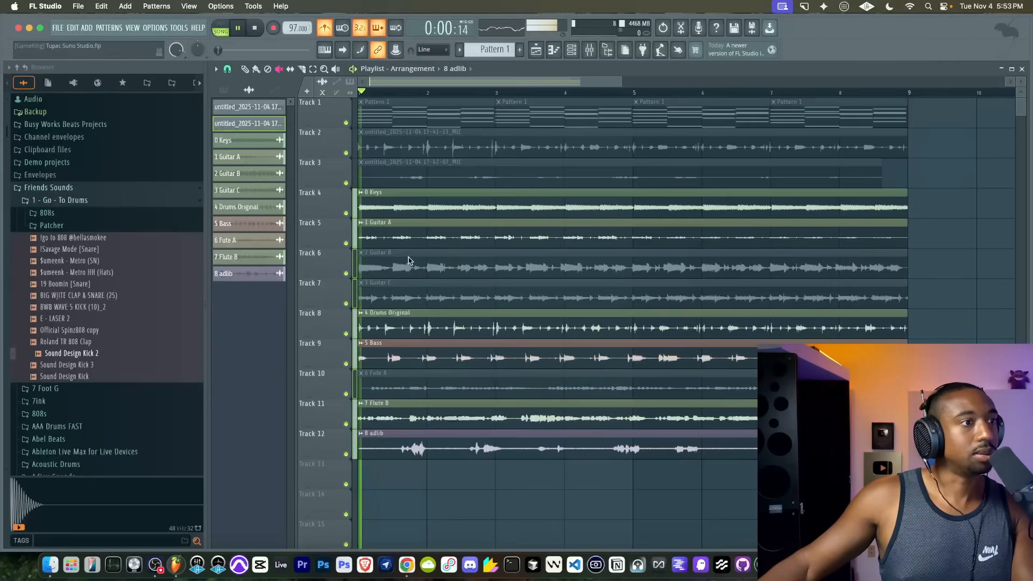
{"action": "key", "text": "space"}
Step: Mute the 0 Keys stem, unmute the Pattern 1 clips on Track 1 and play back the arrangement
{"action": "left_click", "coordinate": [377, 197]}
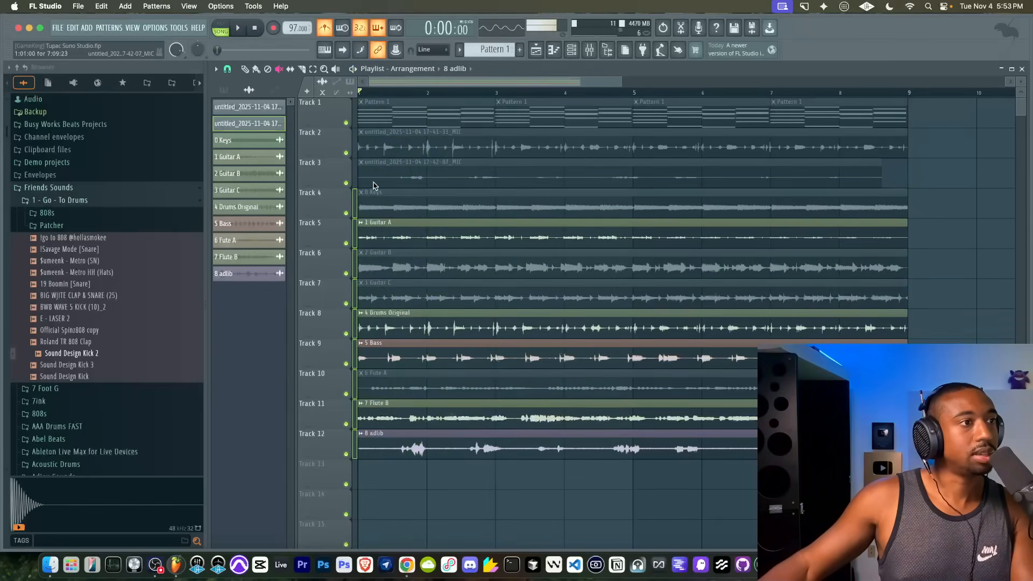
{"action": "key", "text": "space"}
{"action": "left_click_drag", "start_coordinate": [374, 115], "coordinate": [827, 127]}
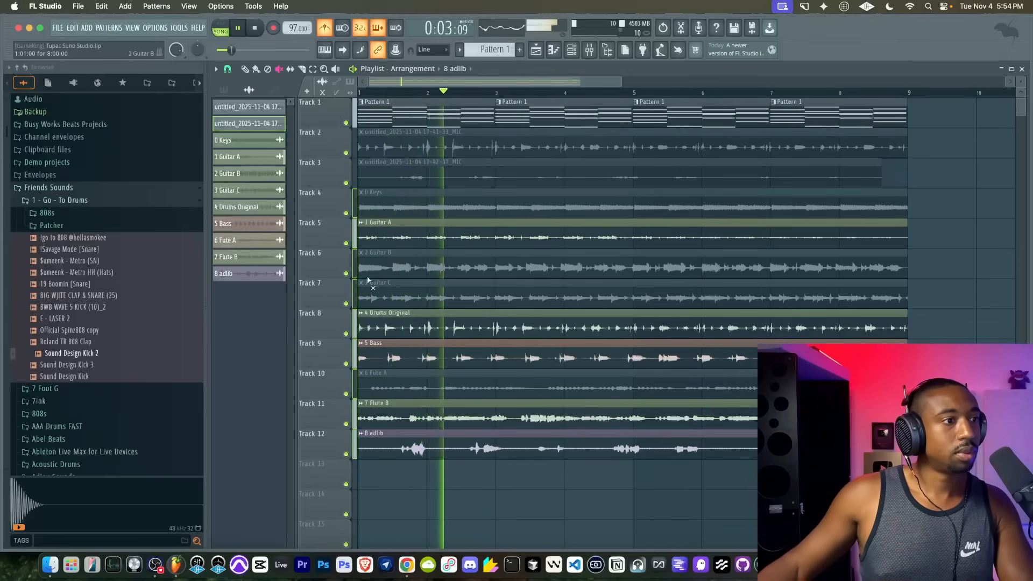
{"action": "key", "text": "space"}
Step: Select the stem clips on Tracks 4 to 9, slip their audio slightly earlier and play back the arrangement
{"action": "scroll", "coordinate": [371, 284], "scroll_direction": "up", "scroll_amount": 8}
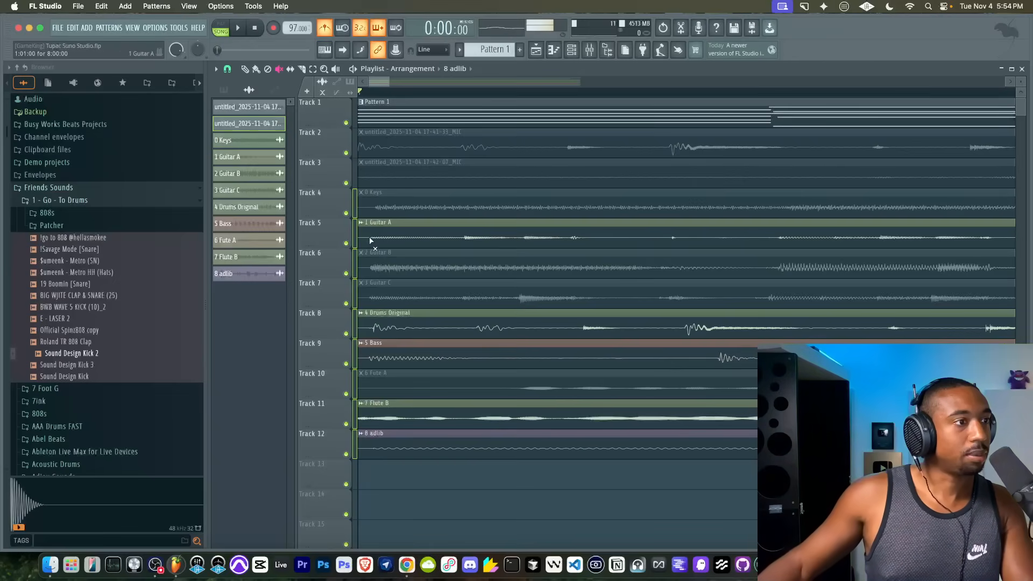
{"action": "scroll", "coordinate": [383, 250], "scroll_direction": "down", "scroll_amount": 4}
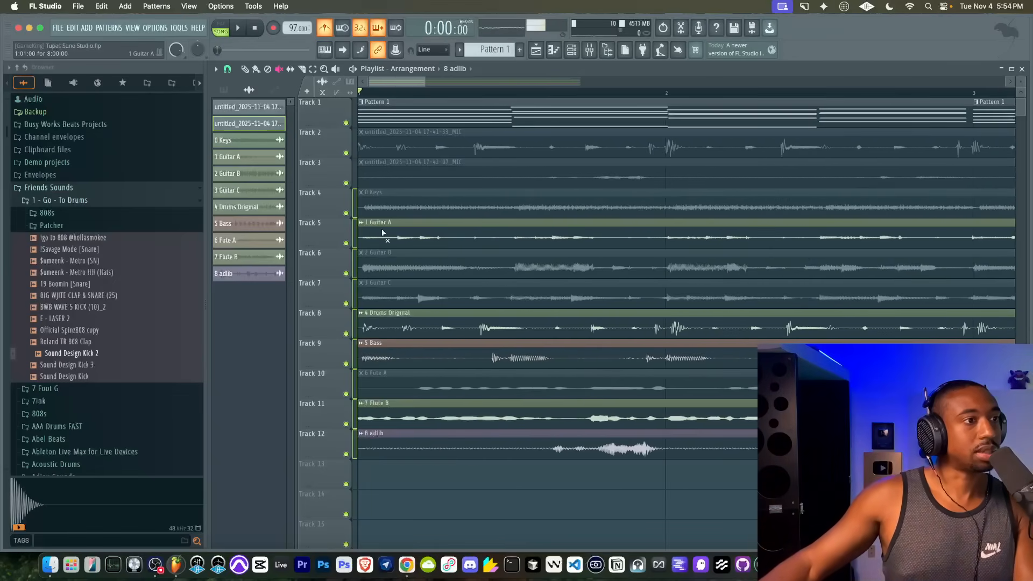
{"action": "scroll", "coordinate": [419, 245], "scroll_direction": "up", "scroll_amount": 5}
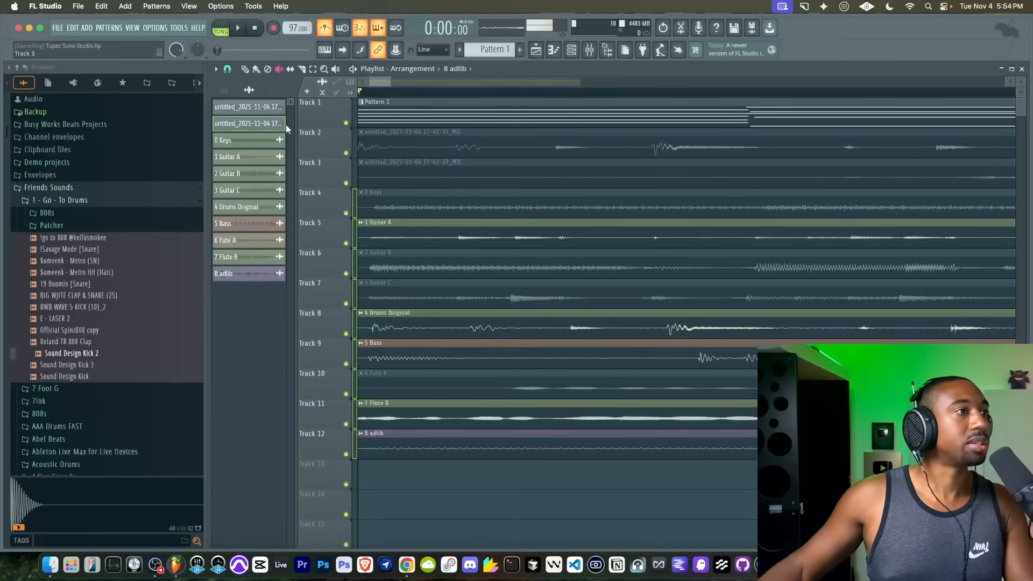
{"action": "left_click_drag", "start_coordinate": [375, 185], "coordinate": [366, 353]}
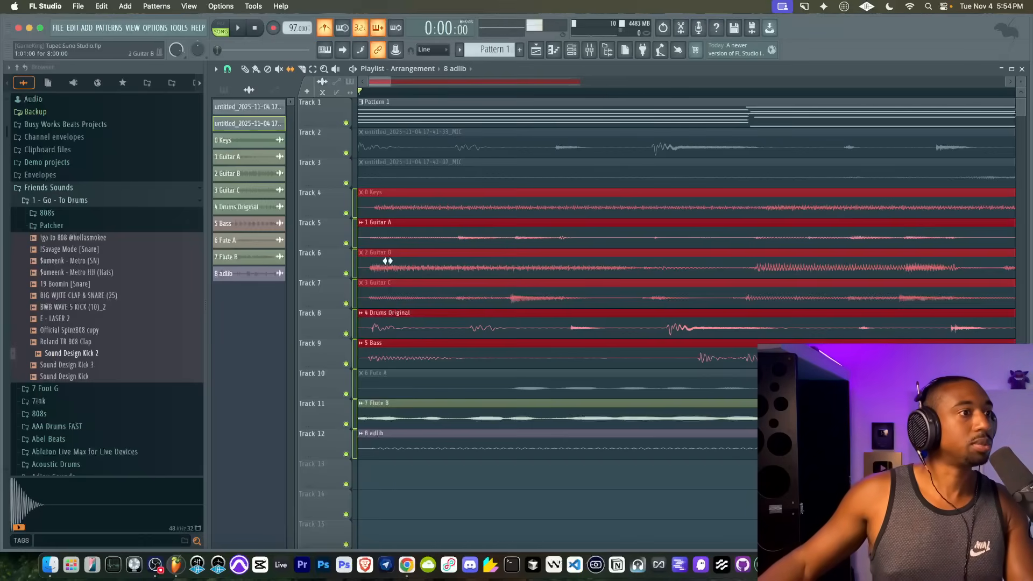
{"action": "left_click_drag", "start_coordinate": [441, 203], "coordinate": [427, 203]}
{"action": "key", "text": "space"}
{"action": "scroll", "coordinate": [379, 237], "scroll_direction": "down", "scroll_amount": 8}
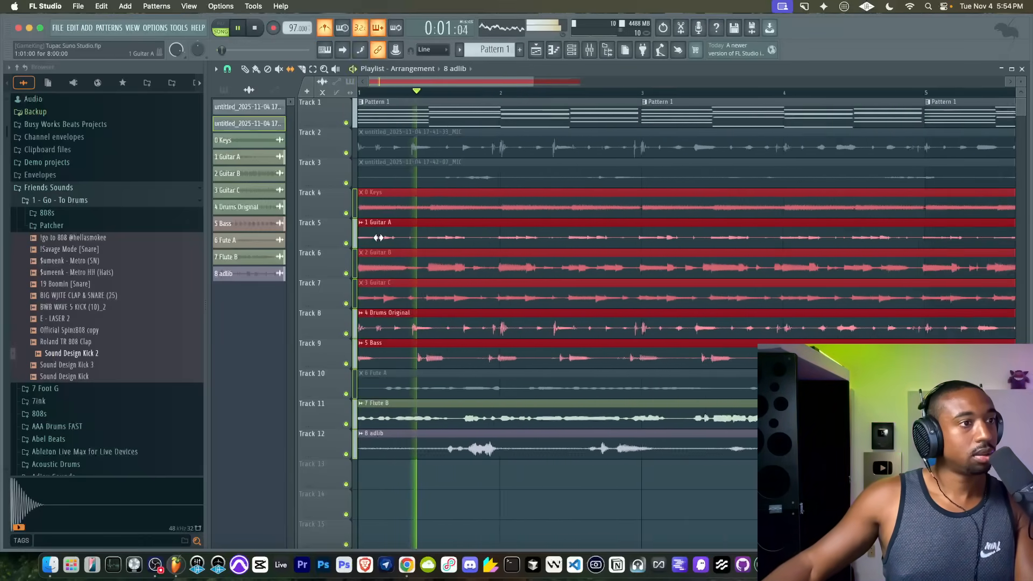
Step: Mute the Pattern 1 clips again, stop playback and unmute the 0 Keys stem
{"action": "key", "text": "t"}
{"action": "scroll", "coordinate": [400, 241], "scroll_direction": "down", "scroll_amount": 3}
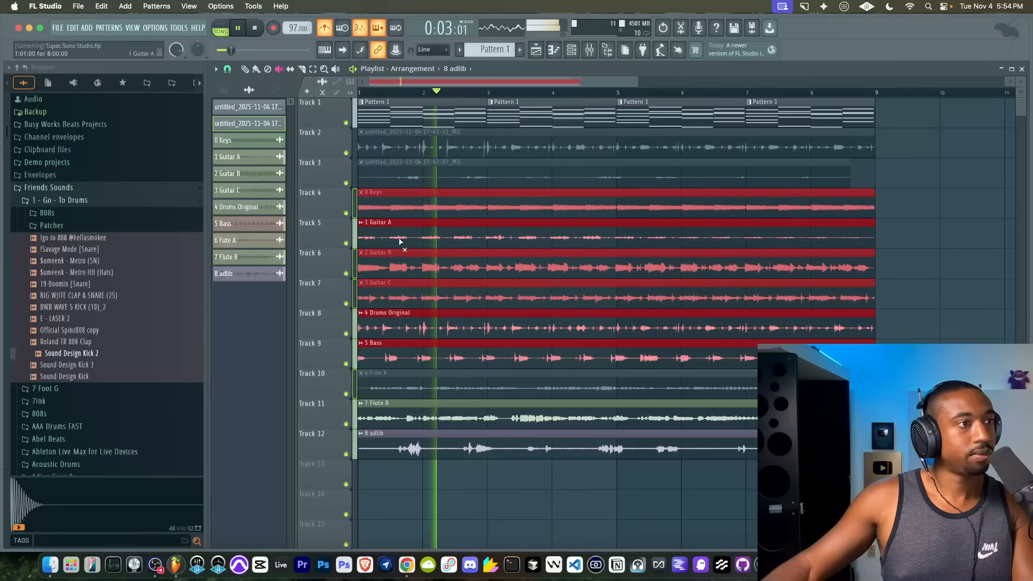
{"action": "left_click_drag", "start_coordinate": [389, 115], "coordinate": [758, 124]}
{"action": "key", "text": "space"}
{"action": "left_click", "coordinate": [559, 211]}
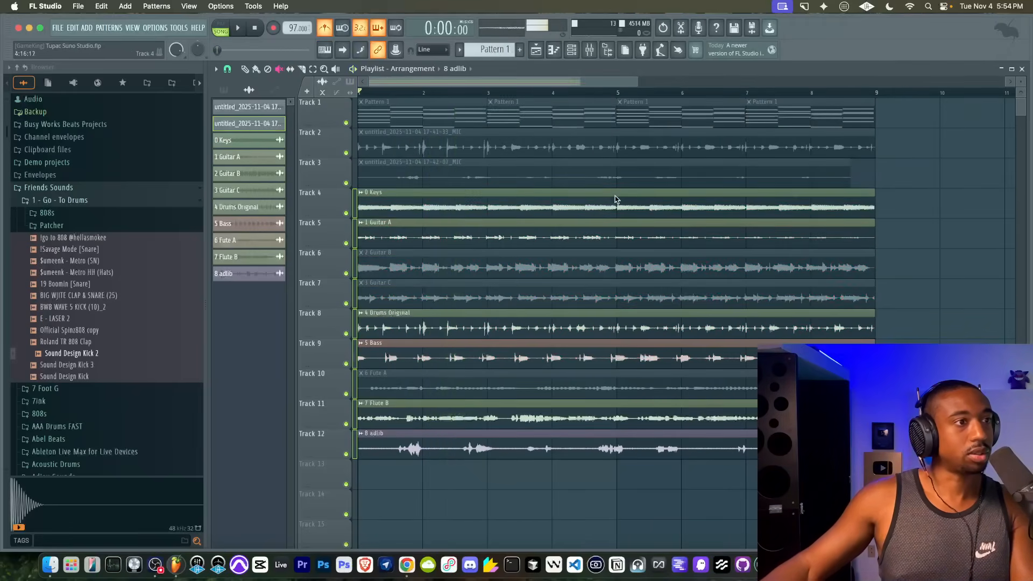
Step: Play the arrangement, turn off the metronome and mute the Drums Original clip
{"action": "key", "text": "space"}
{"action": "left_click", "coordinate": [329, 33]}
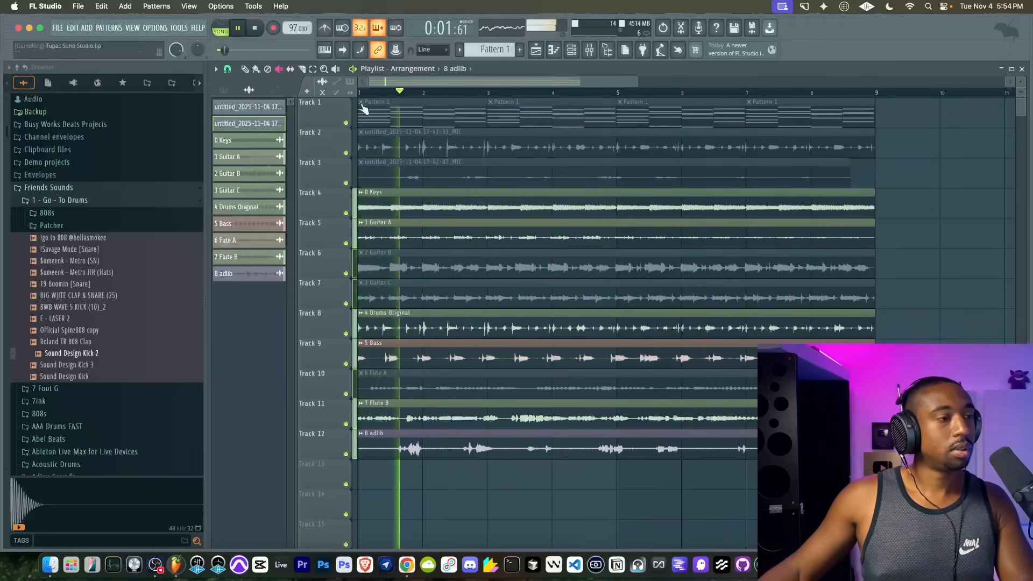
{"action": "left_click", "coordinate": [416, 328]}
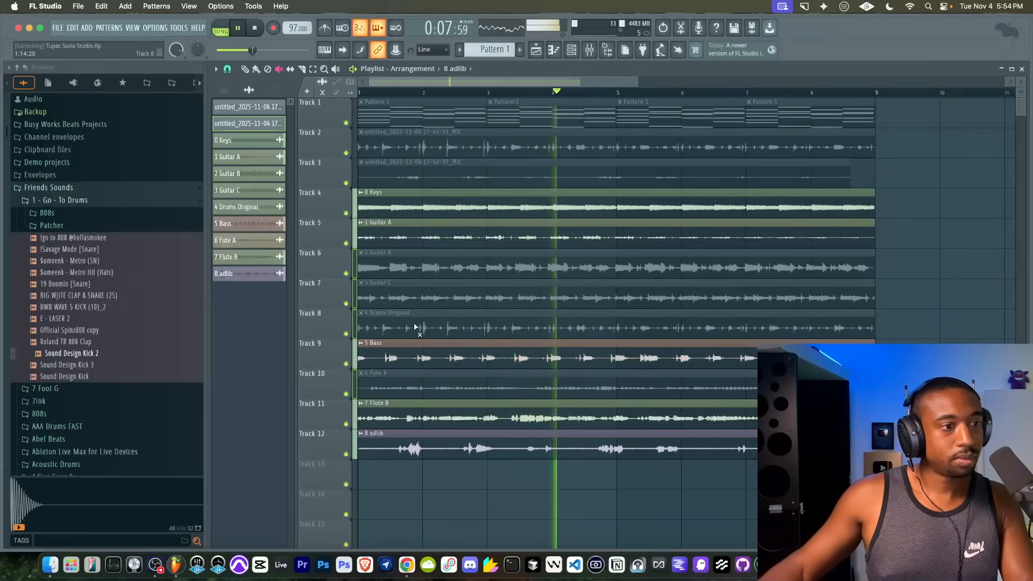
Step: Stop playback, select the stem clips on Tracks 4 to 9, slip their audio slightly later and audition the arrangement's opening
{"action": "key", "text": "space"}
{"action": "scroll", "coordinate": [416, 328], "scroll_direction": "up", "scroll_amount": 2}
{"action": "scroll", "coordinate": [417, 327], "scroll_direction": "up", "scroll_amount": 2}
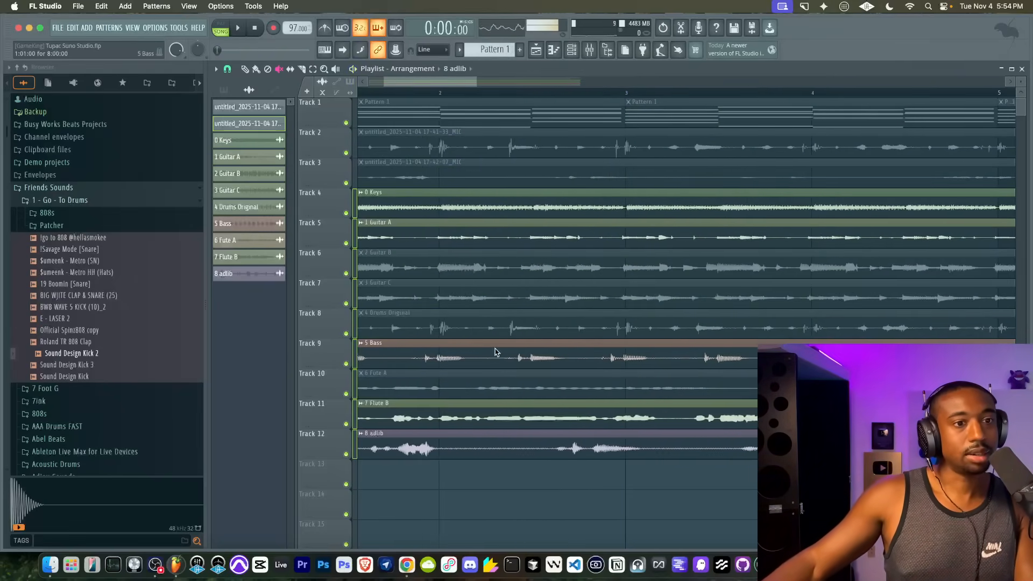
{"action": "scroll", "coordinate": [508, 359], "scroll_direction": "up", "scroll_amount": 2}
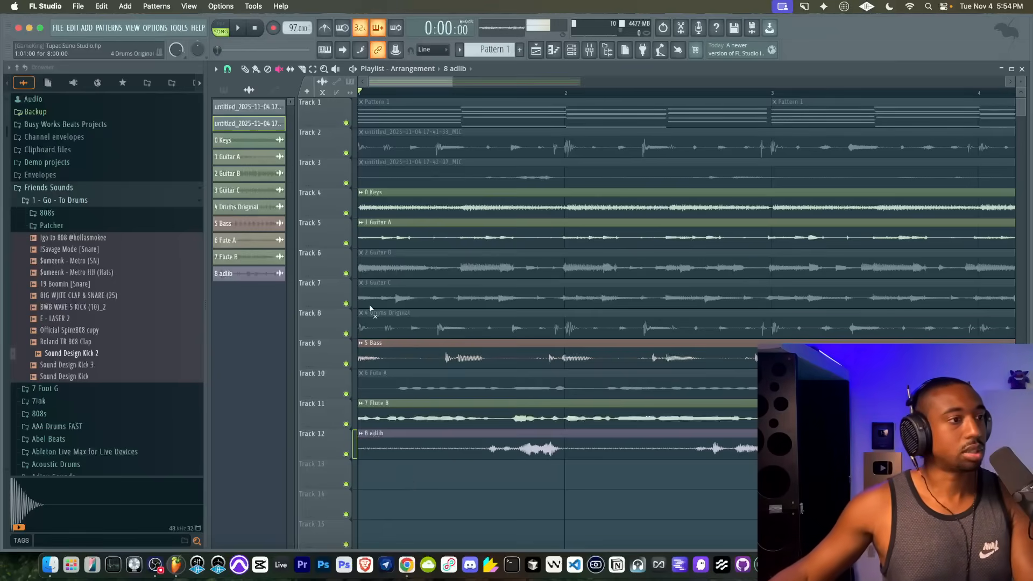
{"action": "left_click_drag", "start_coordinate": [415, 242], "coordinate": [397, 354]}
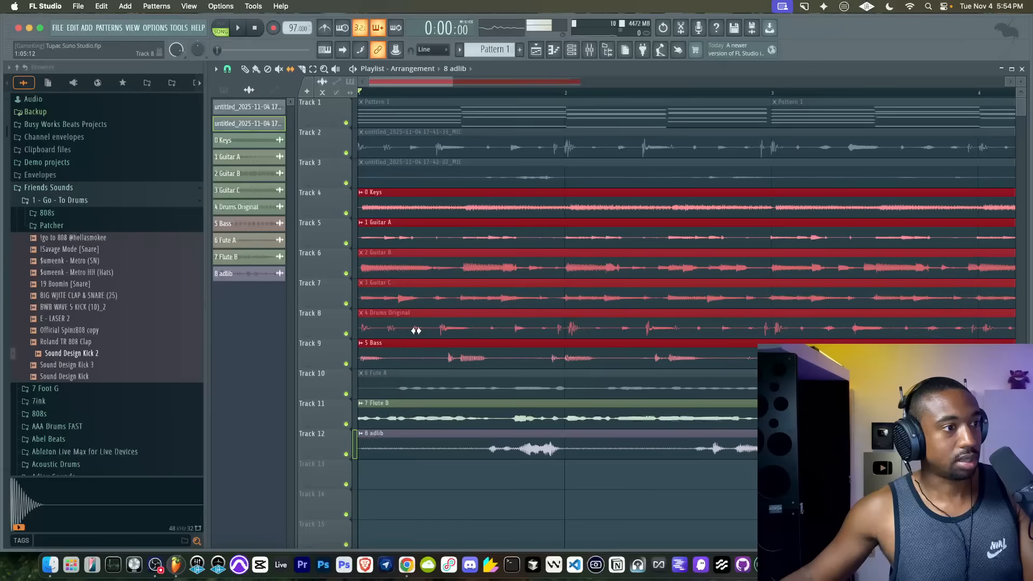
{"action": "key", "text": "space"}
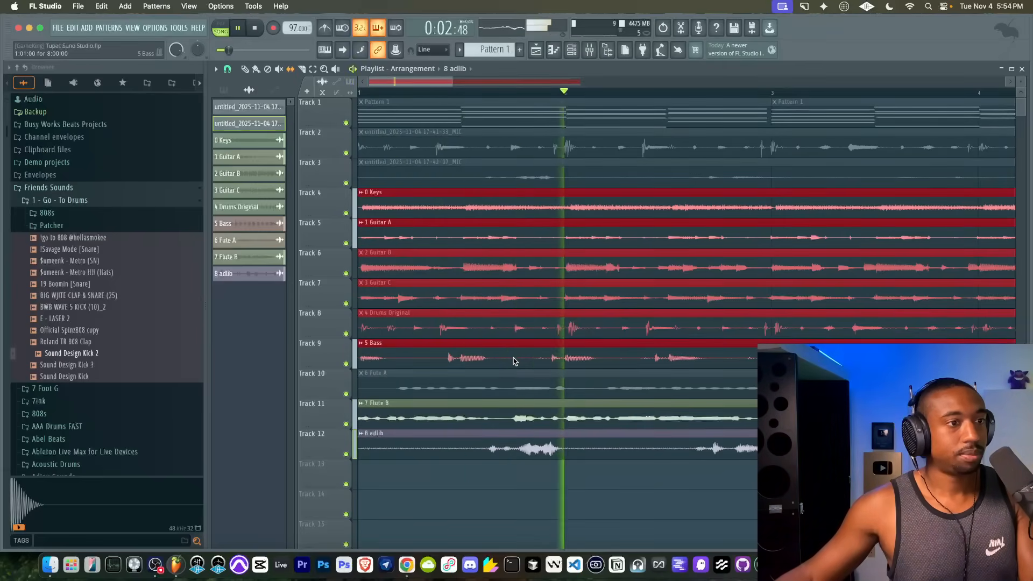
{"action": "key", "text": "space"}
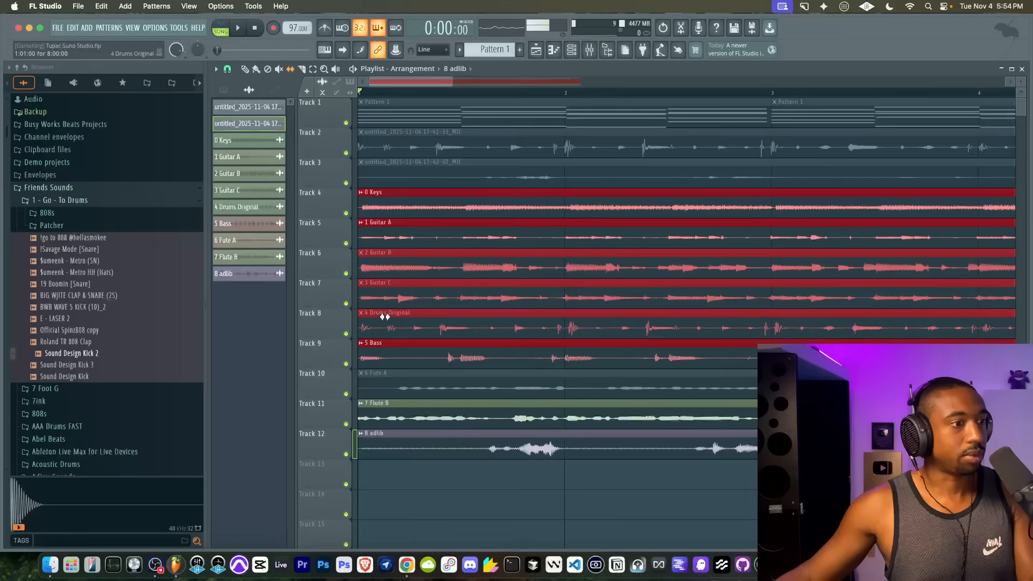
{"action": "key", "text": "space"}
{"action": "left_click", "coordinate": [430, 416]}
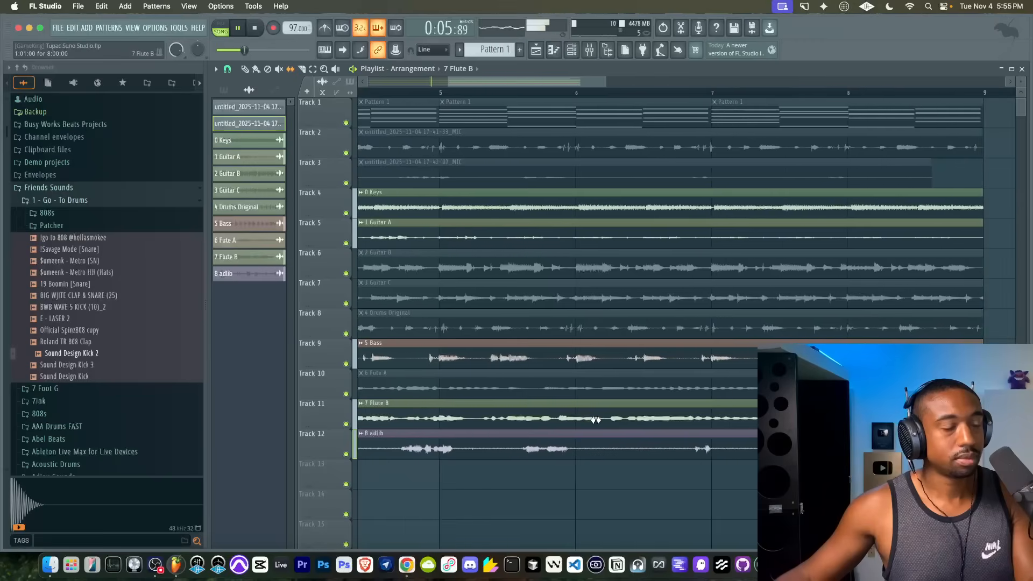
Step: Turn the metronome on and lower the 7 Flute B clip's gain to about -7 dB while auditioning the arrangement
{"action": "scroll", "coordinate": [549, 393], "scroll_direction": "down", "scroll_amount": 5}
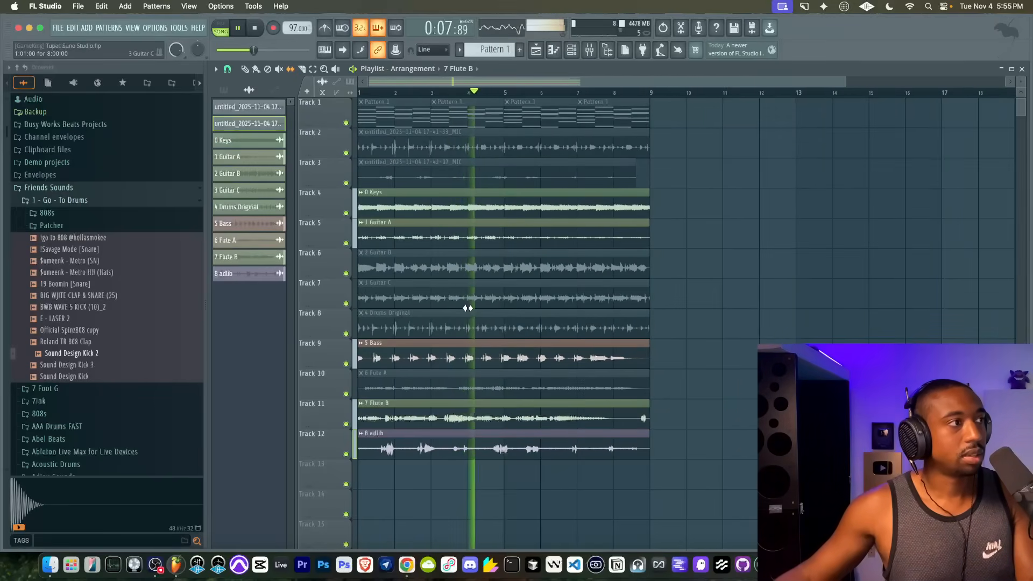
{"action": "key", "text": "space"}
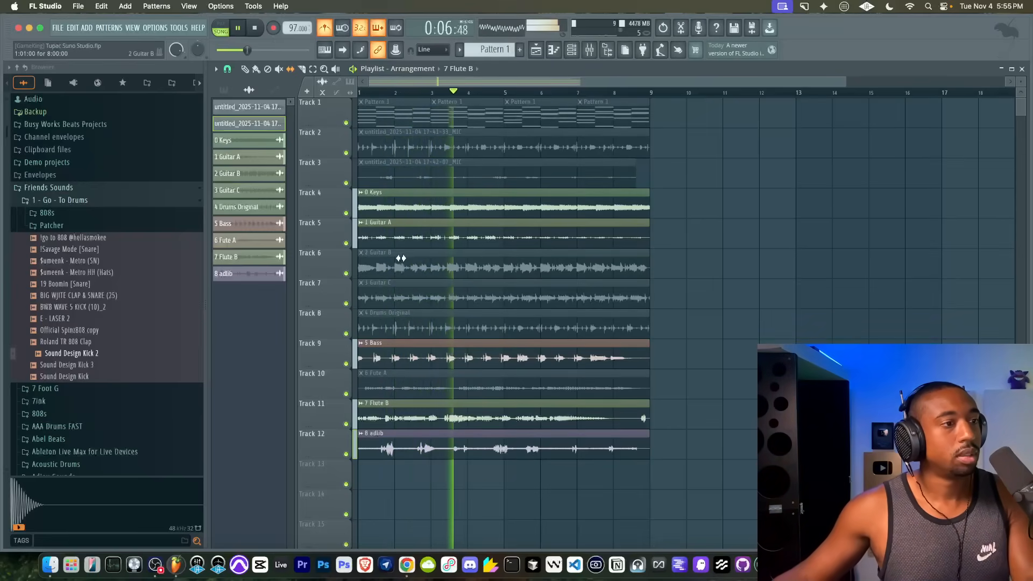
{"action": "key", "text": "space"}
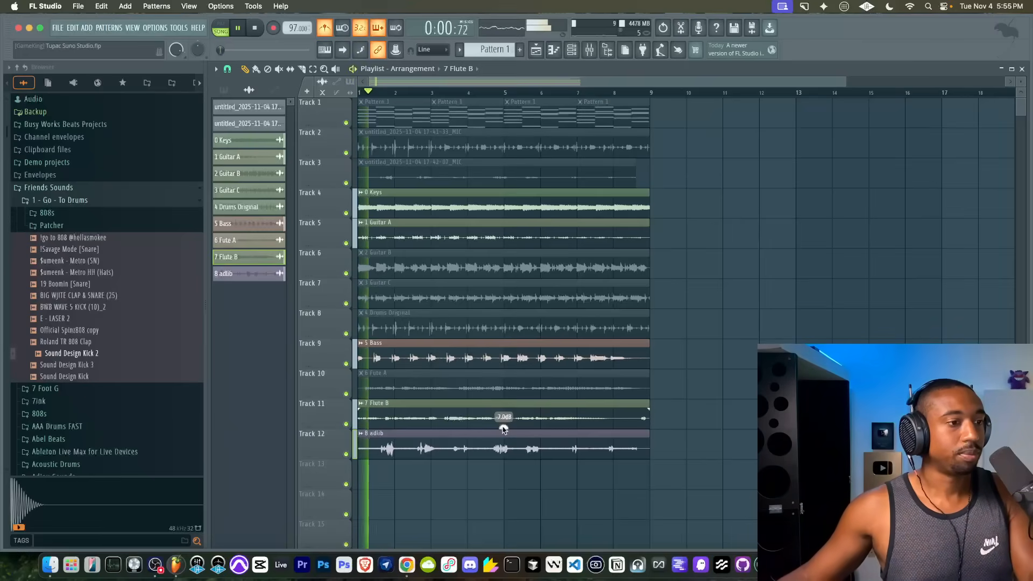
{"action": "key", "text": "space"}
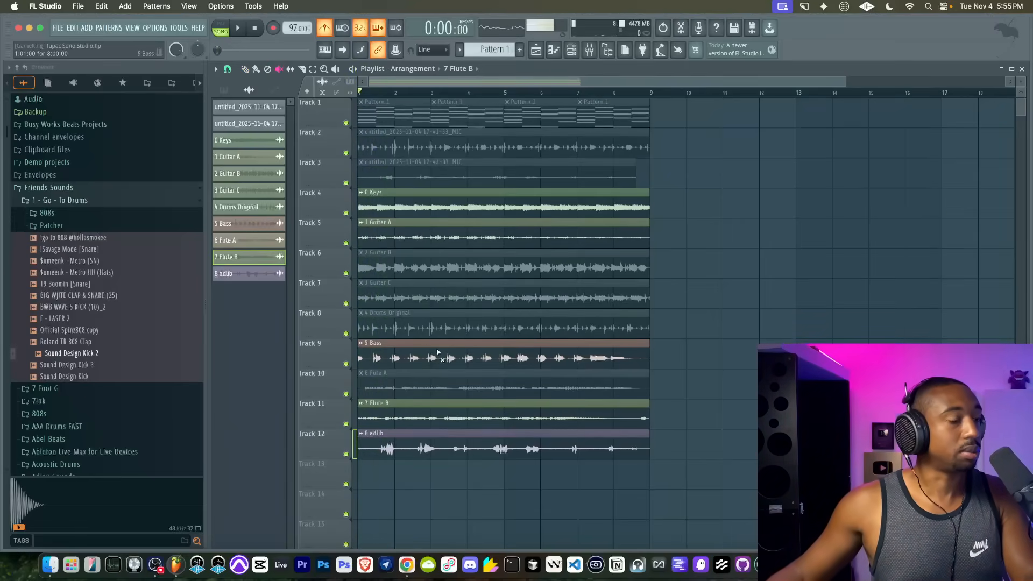
Step: Unmute the 6 Fute A clip and move it and 2 Guitar B to bar 9, with 3 Guitar C at bar 17
{"action": "left_click", "coordinate": [436, 383]}
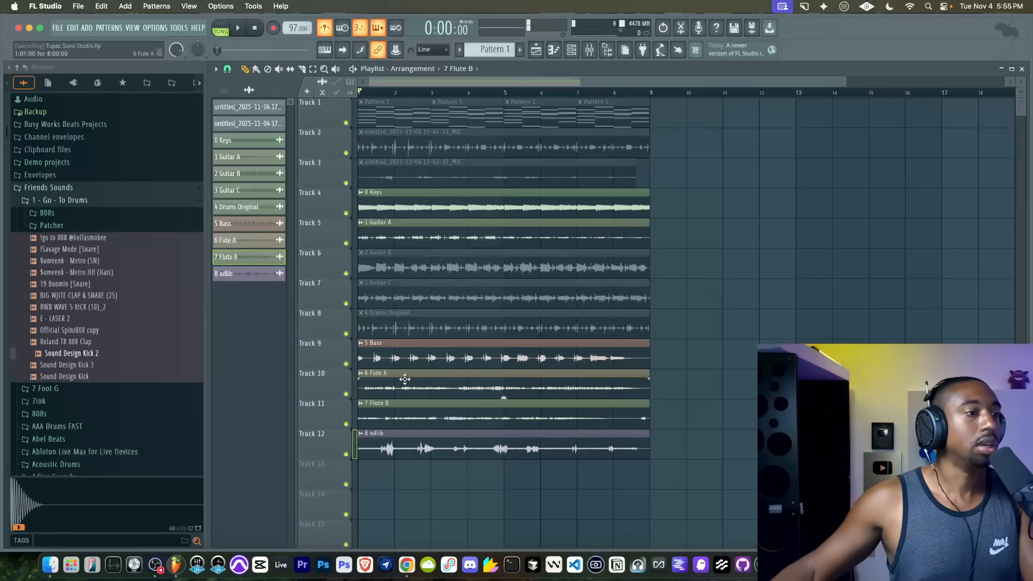
{"action": "left_click_drag", "start_coordinate": [404, 379], "coordinate": [688, 387]}
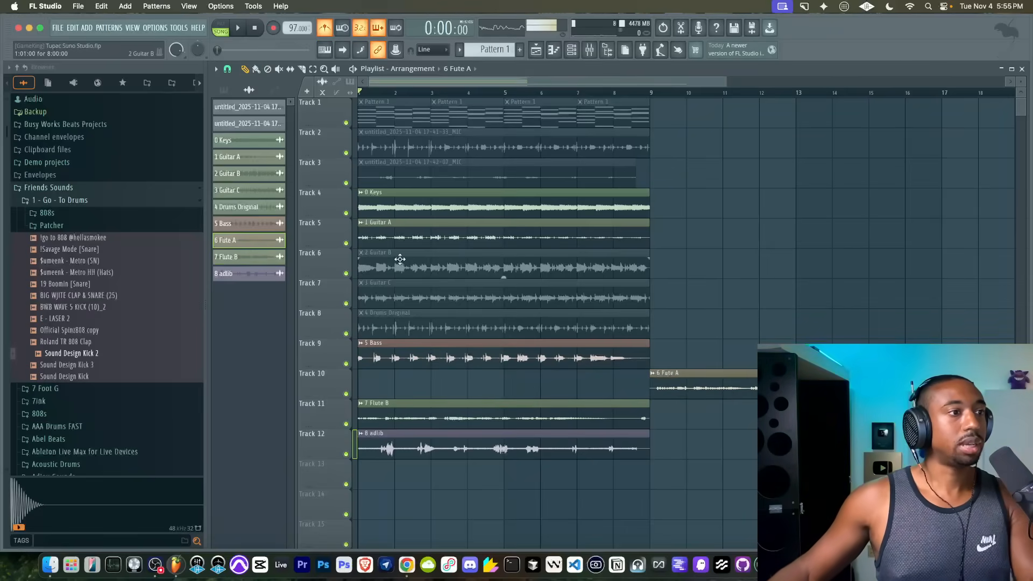
{"action": "left_click_drag", "start_coordinate": [380, 255], "coordinate": [664, 253]}
{"action": "scroll", "coordinate": [667, 255], "scroll_direction": "down", "scroll_amount": 2}
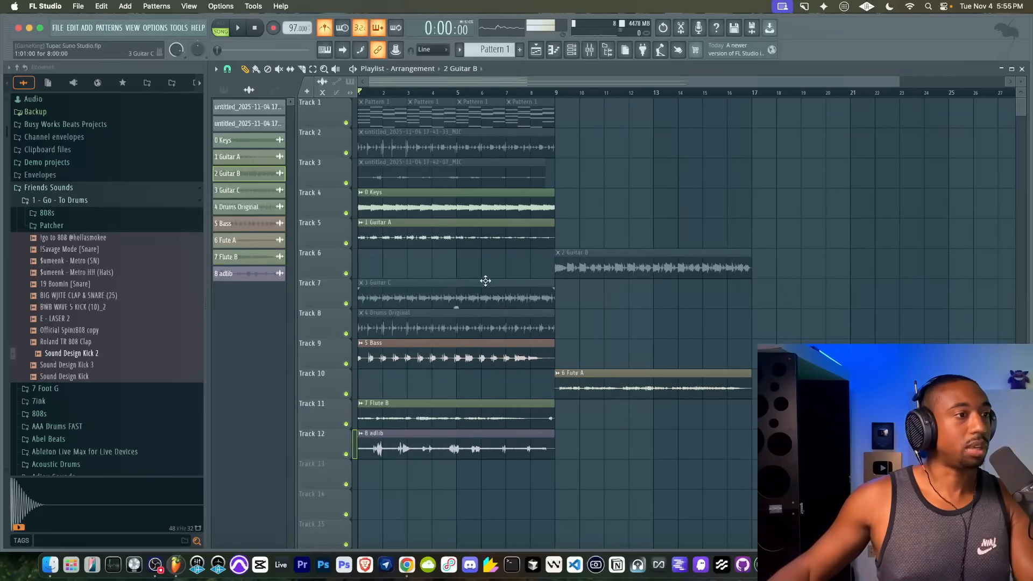
{"action": "left_click_drag", "start_coordinate": [470, 288], "coordinate": [863, 290]}
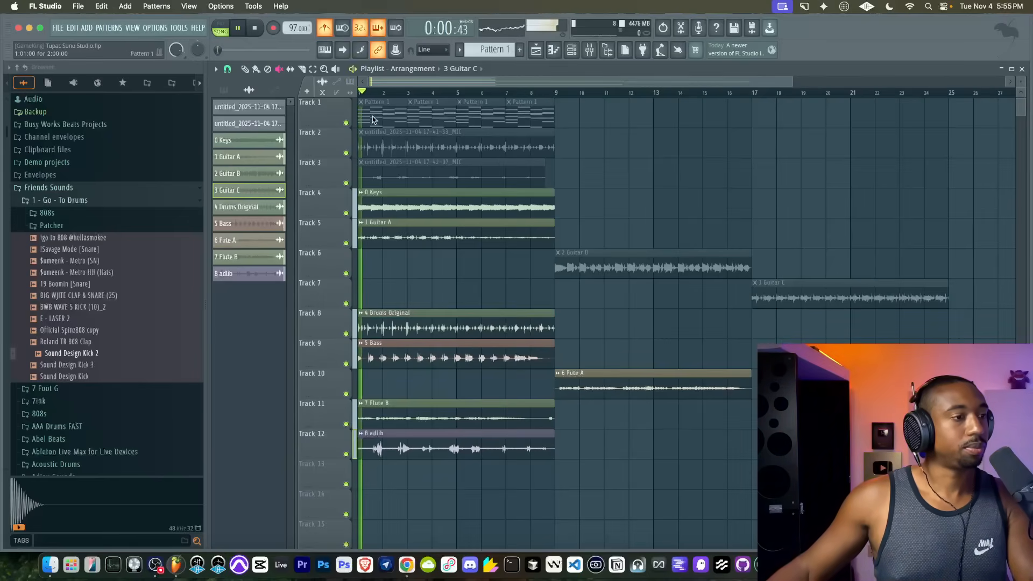
Step: Unmute the 4 Drums Original clip, slip its audio slightly earlier and play it back without the metronome
{"action": "scroll", "coordinate": [398, 215], "scroll_direction": "up", "scroll_amount": 5}
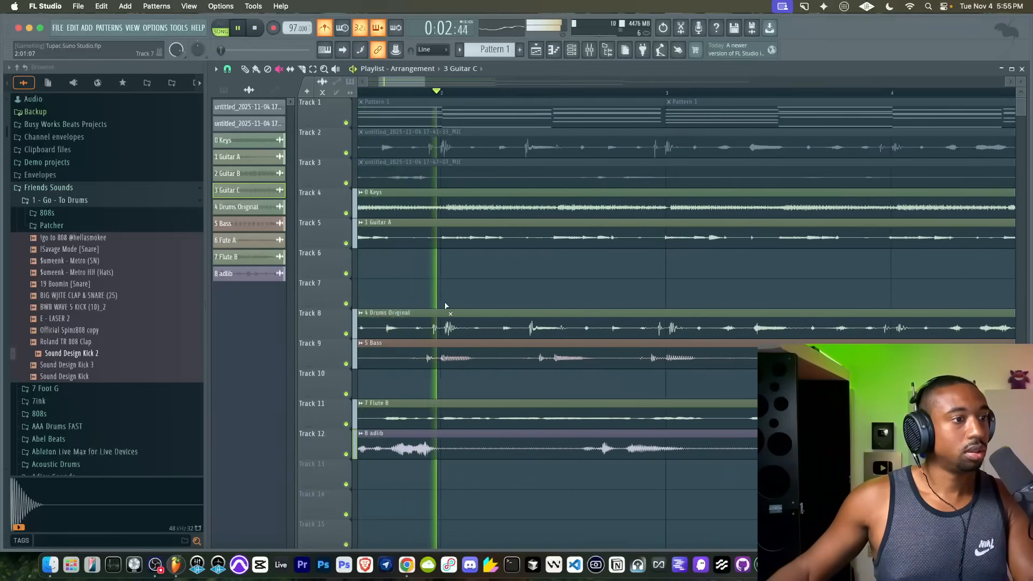
{"action": "key", "text": "space"}
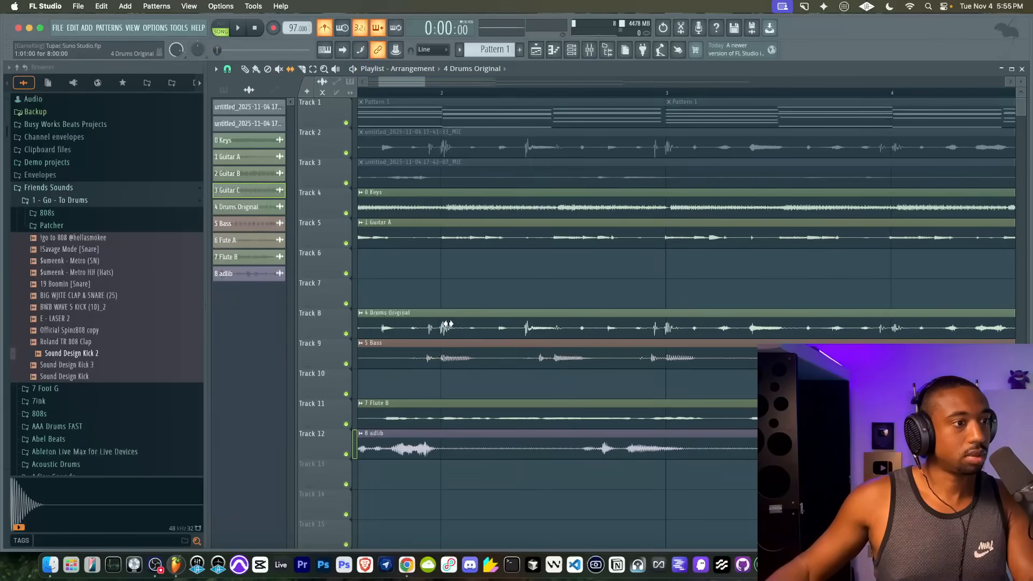
{"action": "scroll", "coordinate": [448, 327], "scroll_direction": "down", "scroll_amount": 4}
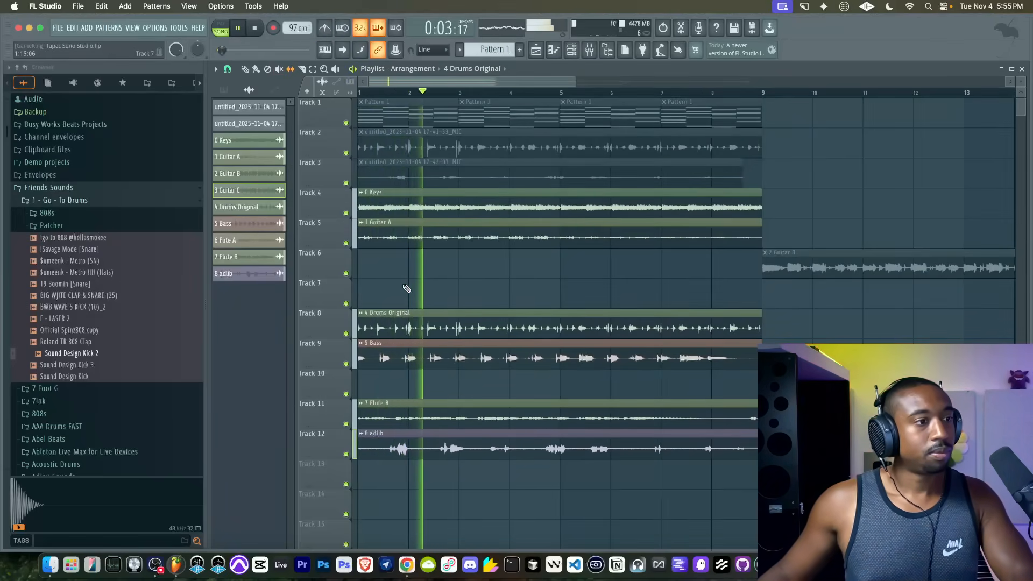
Step: Duplicate the 4 Drums Original clip on Track 8 so copies start at bars 9 and 17
{"action": "scroll", "coordinate": [407, 289], "scroll_direction": "down", "scroll_amount": 3}
{"action": "left_click", "coordinate": [516, 331], "text": "super"}
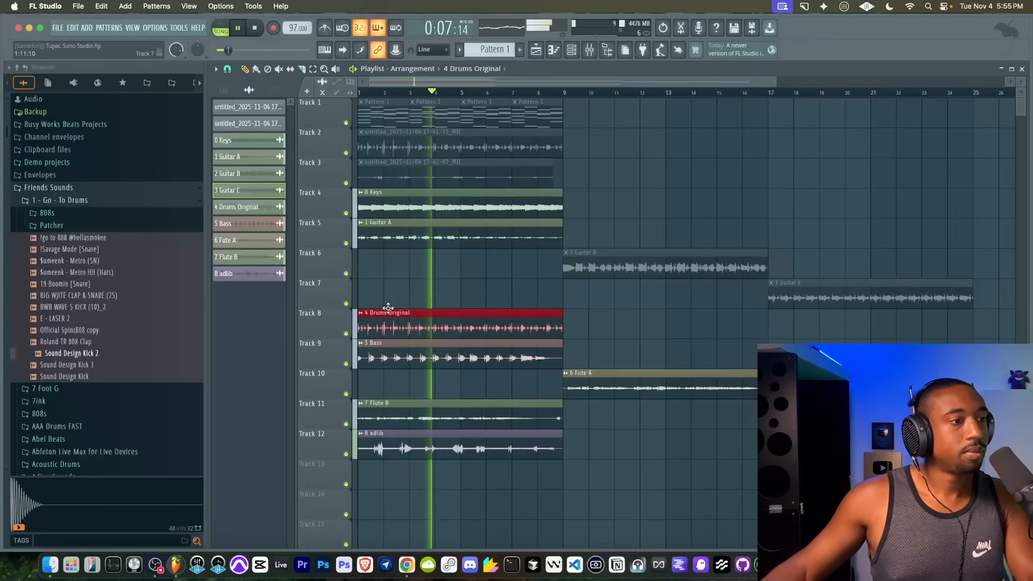
{"action": "left_click_drag", "start_coordinate": [394, 327], "coordinate": [599, 327]}
{"action": "key", "text": "super+b"}
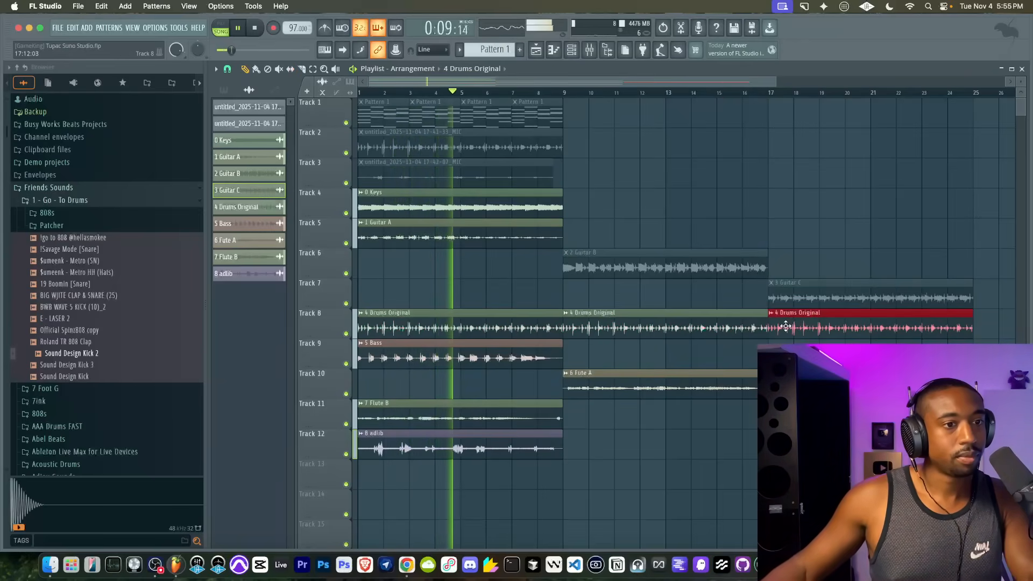
{"action": "key", "text": "super+d"}
{"action": "scroll", "coordinate": [436, 432], "scroll_direction": "down", "scroll_amount": 2, "text": "ctrl"}
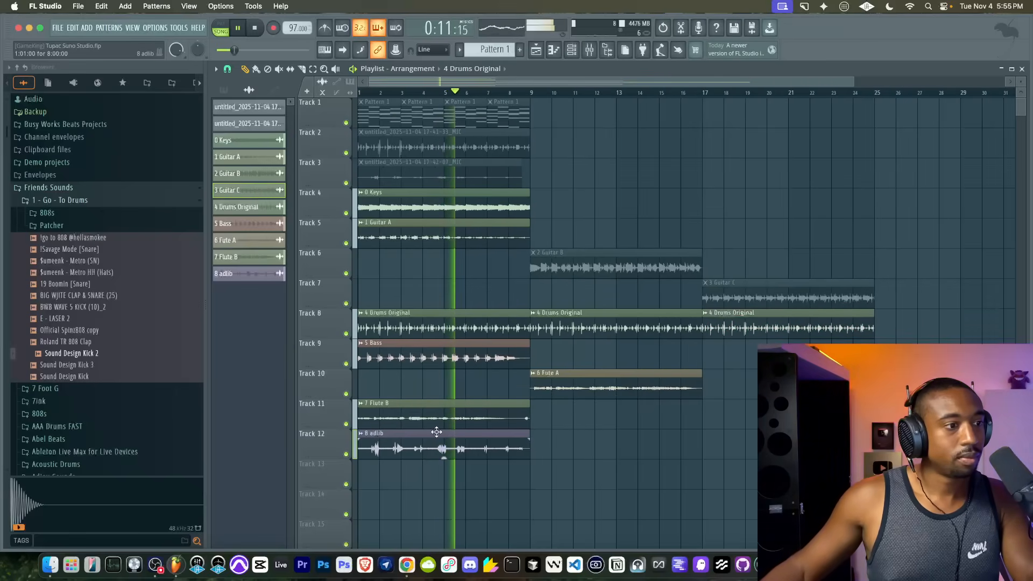
Step: Lower the 8 adlib clip's gain to about -4.3 dB and duplicate it to bars 9 and 17
{"action": "left_click_drag", "start_coordinate": [444, 457], "coordinate": [444, 470]}
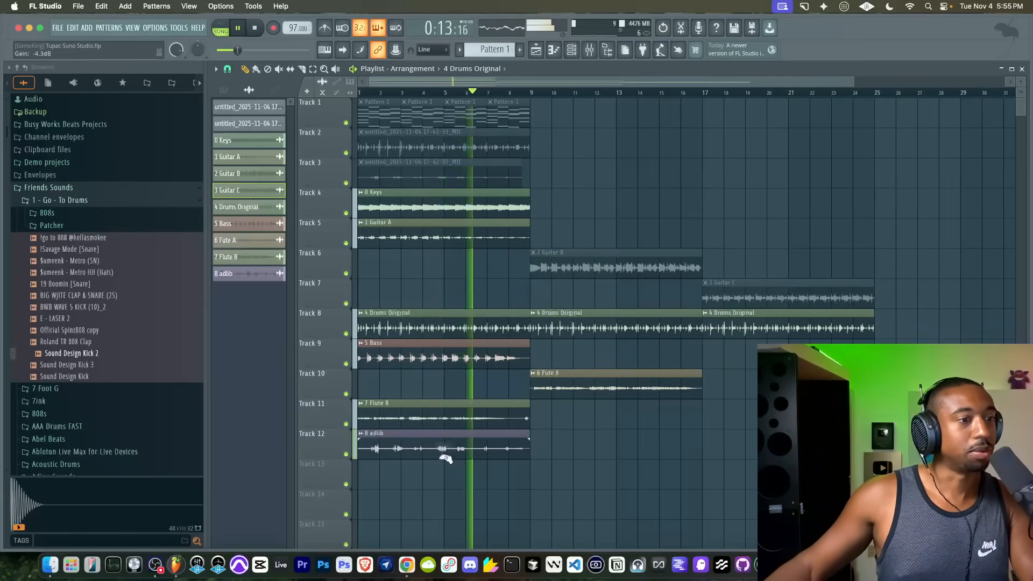
{"action": "left_click", "coordinate": [461, 444]}
{"action": "key", "text": "super+b"}
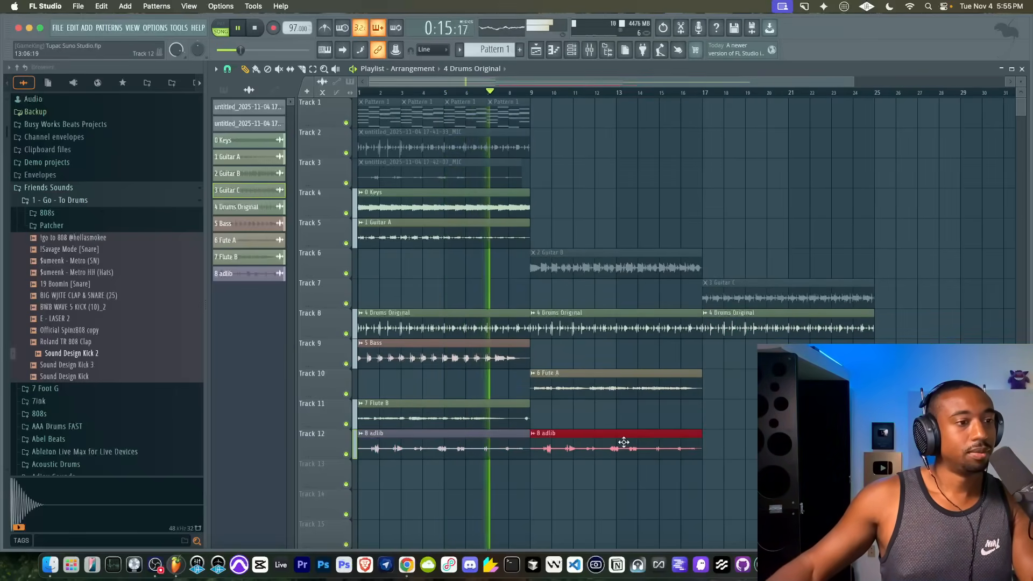
{"action": "key", "text": "super+b"}
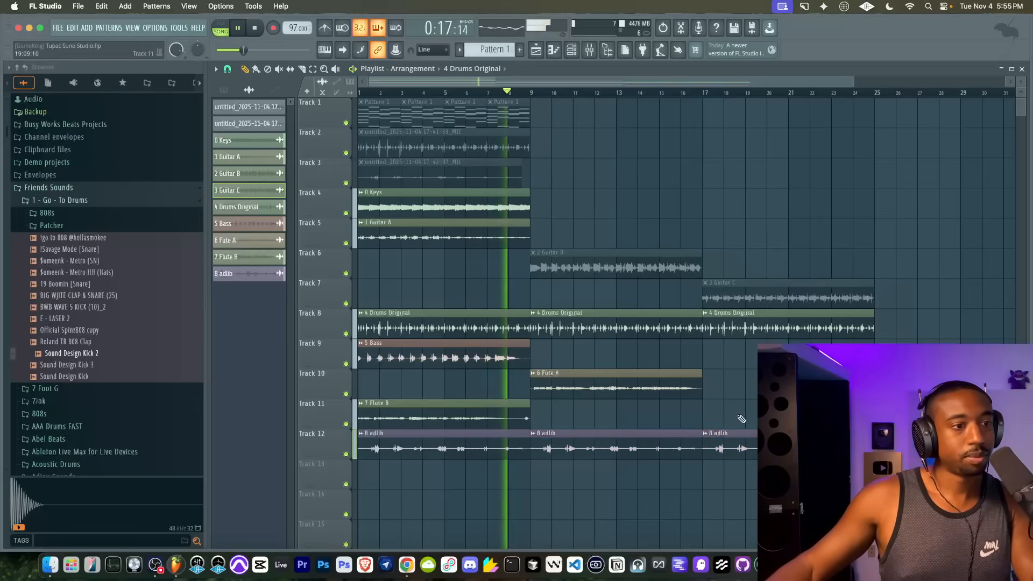
Step: Duplicate the 5 Bass clip twice on Track 9 and align the copies to bars 9 and 17
{"action": "left_click", "coordinate": [477, 356]}
{"action": "key", "text": "super+b"}
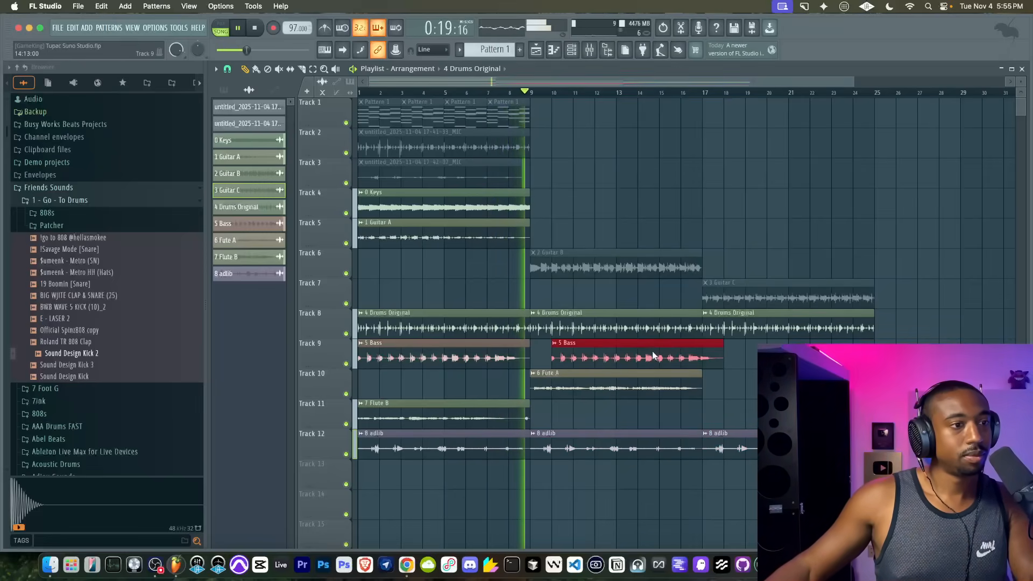
{"action": "key", "text": "super+b"}
{"action": "left_click_drag", "start_coordinate": [799, 356], "coordinate": [777, 356]}
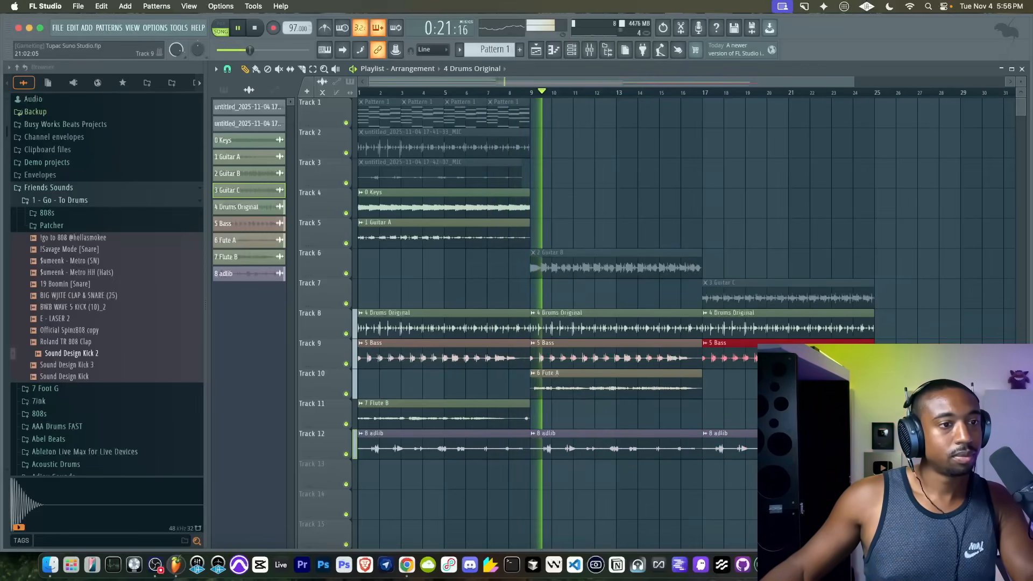
Step: Duplicate the 0 Keys clip to bars 9 and 17 on Track 4 and hide the browser to widen the playlist
{"action": "mouse_move", "coordinate": [481, 206]}
{"action": "left_mouse_down", "text": "shift"}
{"action": "mouse_move", "coordinate": [839, 206]}
{"action": "mouse_move", "coordinate": [766, 200]}
{"action": "left_mouse_up", "text": "shift"}
{"action": "key", "text": "space"}
{"action": "left_click_drag", "start_coordinate": [623, 207], "coordinate": [722, 207], "text": "super"}
{"action": "left_click_drag", "start_coordinate": [614, 228], "coordinate": [611, 205], "text": "super"}
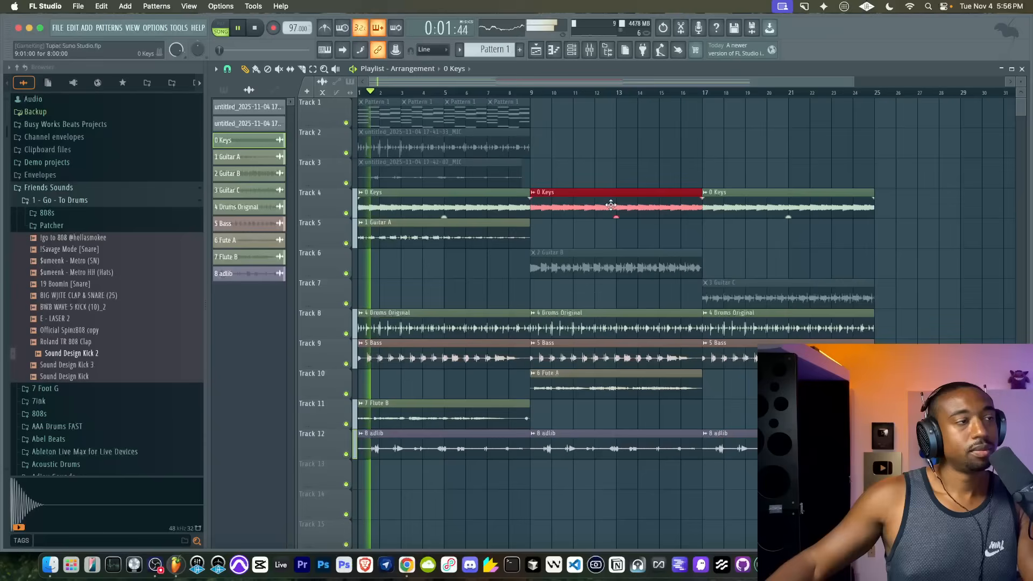
{"action": "left_click", "coordinate": [608, 49]}
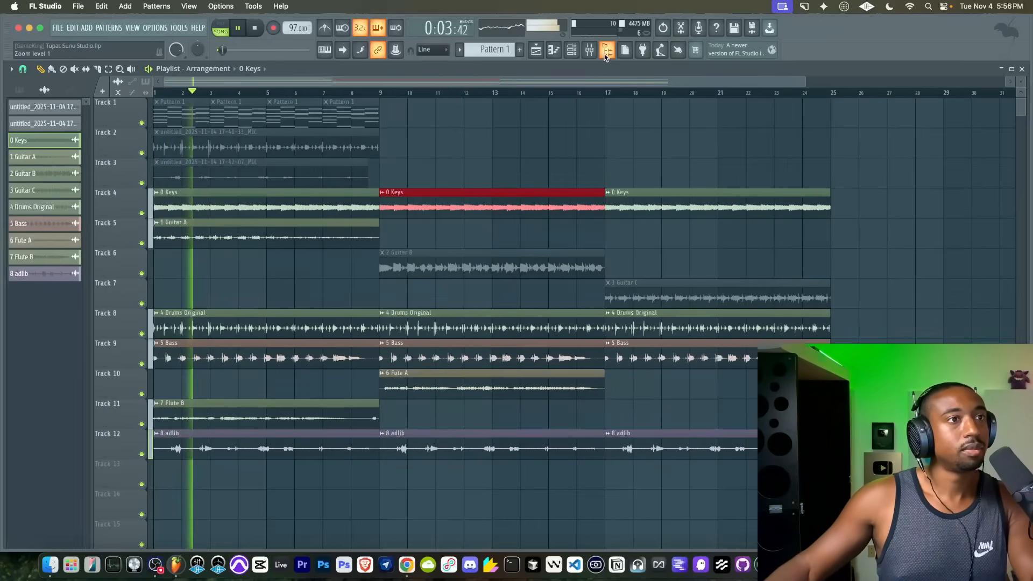
{"action": "left_click", "coordinate": [479, 153], "text": "super"}
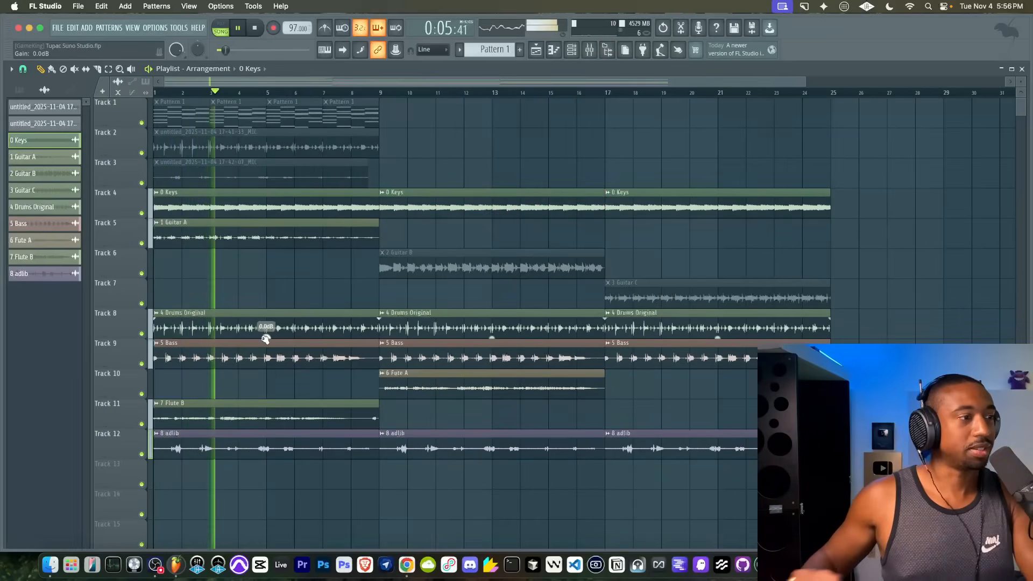
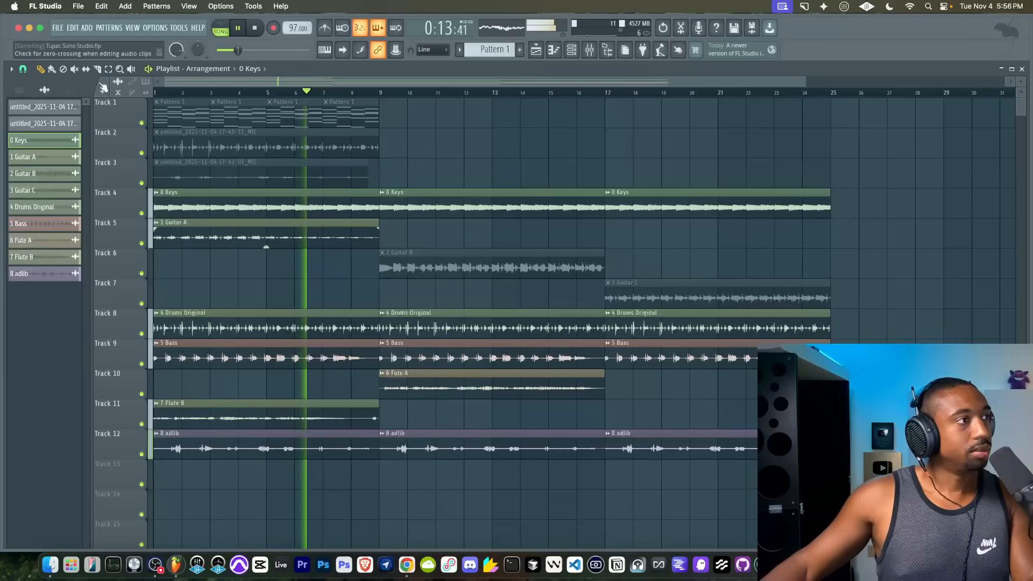
Step: Mute all three 4 Drums Original clips on Track 8 and turn on the metronome
{"action": "left_click", "coordinate": [75, 70]}
{"action": "left_click_drag", "start_coordinate": [374, 330], "coordinate": [633, 327]}
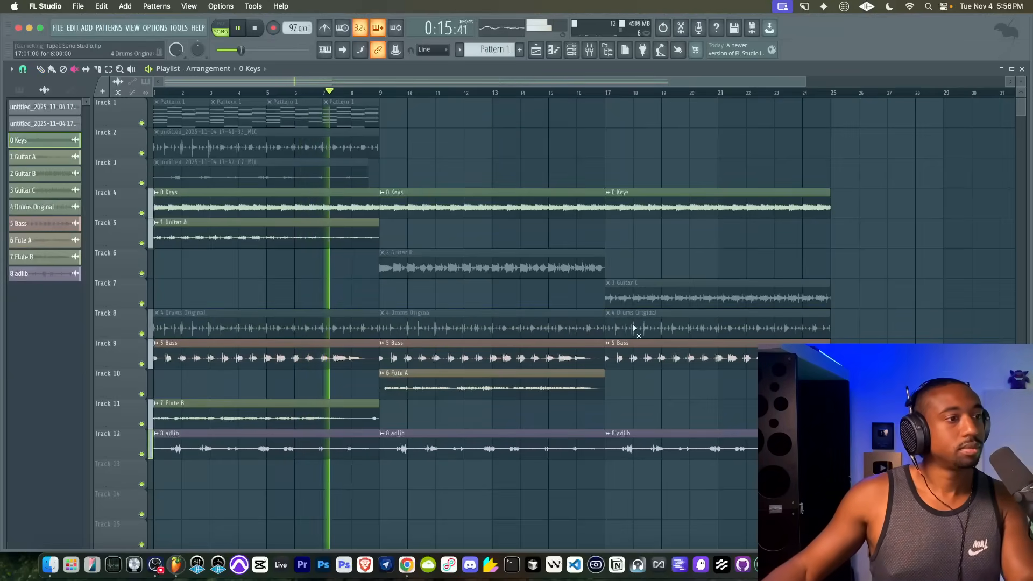
{"action": "left_click", "coordinate": [325, 28]}
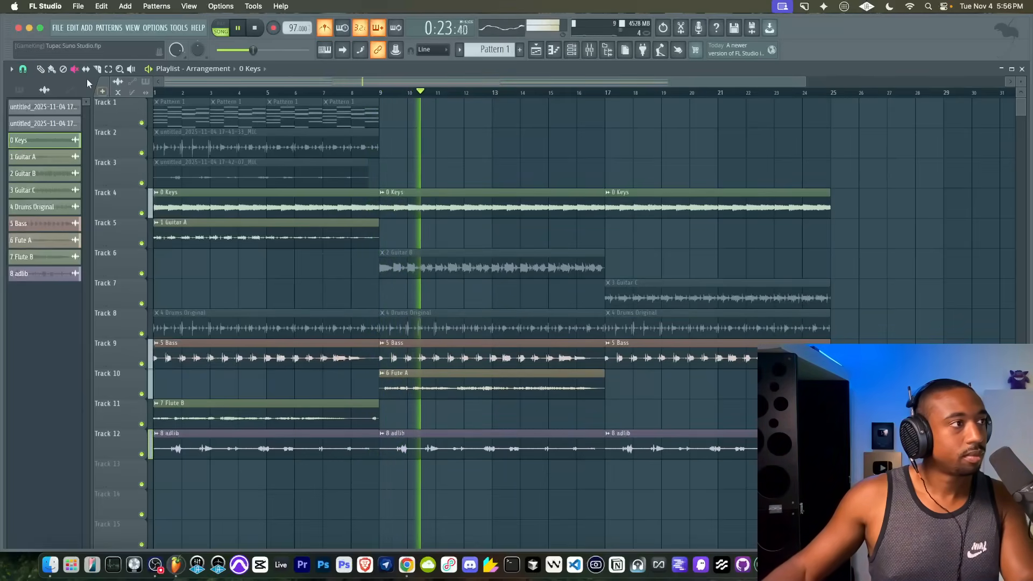
Step: Trim the end of the 7 Flute B clip to just before bar 9 and play back from bar 9
{"action": "left_click_drag", "start_coordinate": [379, 411], "coordinate": [370, 411]}
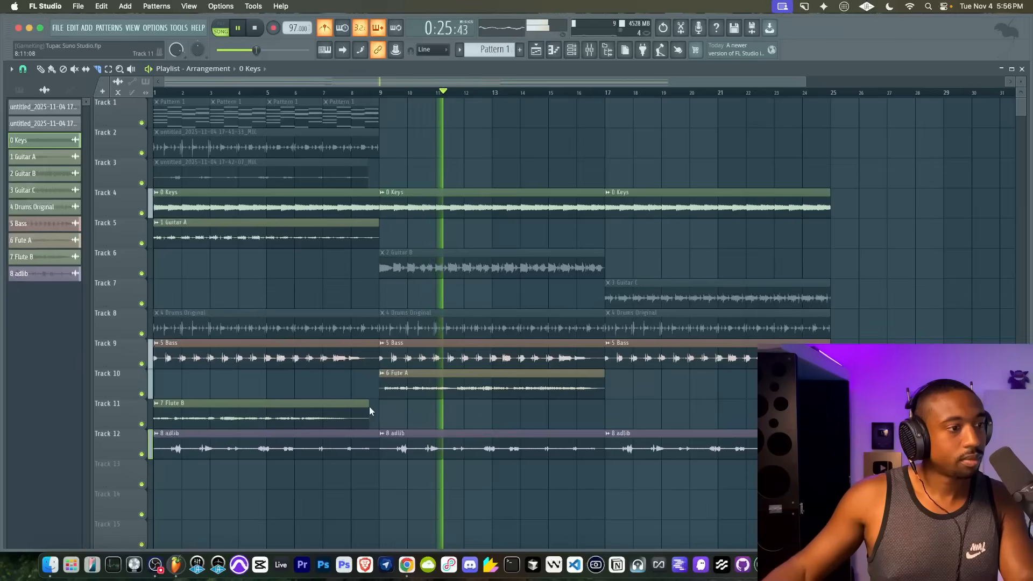
{"action": "key", "text": "space"}
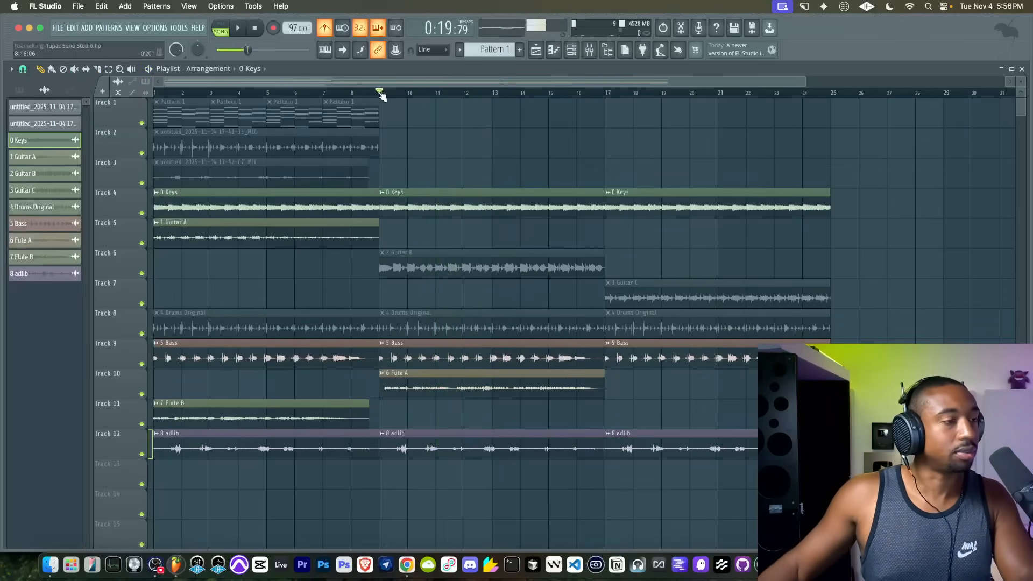
{"action": "key", "text": "space"}
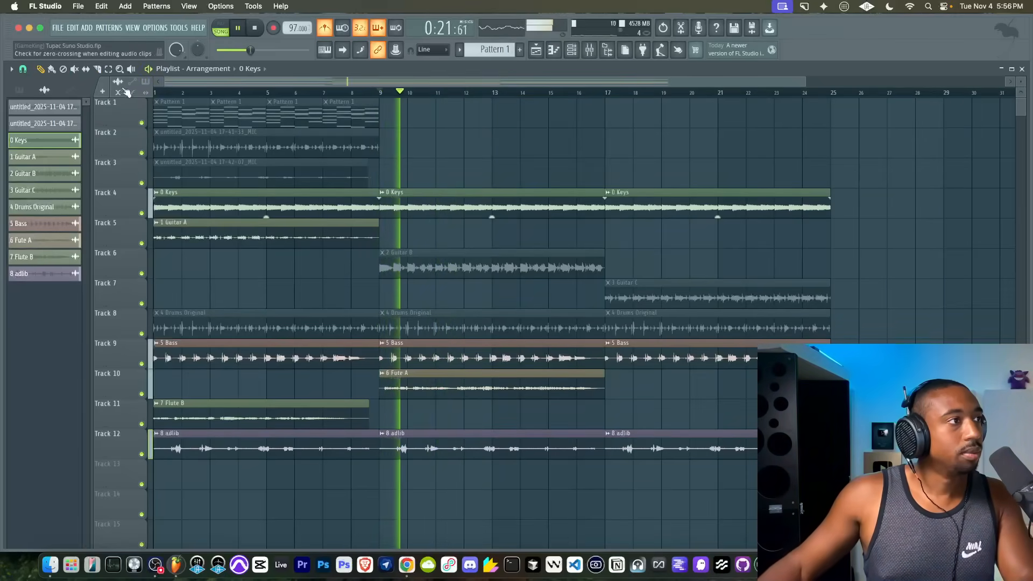
Step: Unmute the 2 Guitar B clip on Track 6 and the 3 Guitar C clip on Track 7
{"action": "left_click", "coordinate": [74, 69]}
{"action": "left_click", "coordinate": [452, 258]}
{"action": "left_click", "coordinate": [688, 304]}
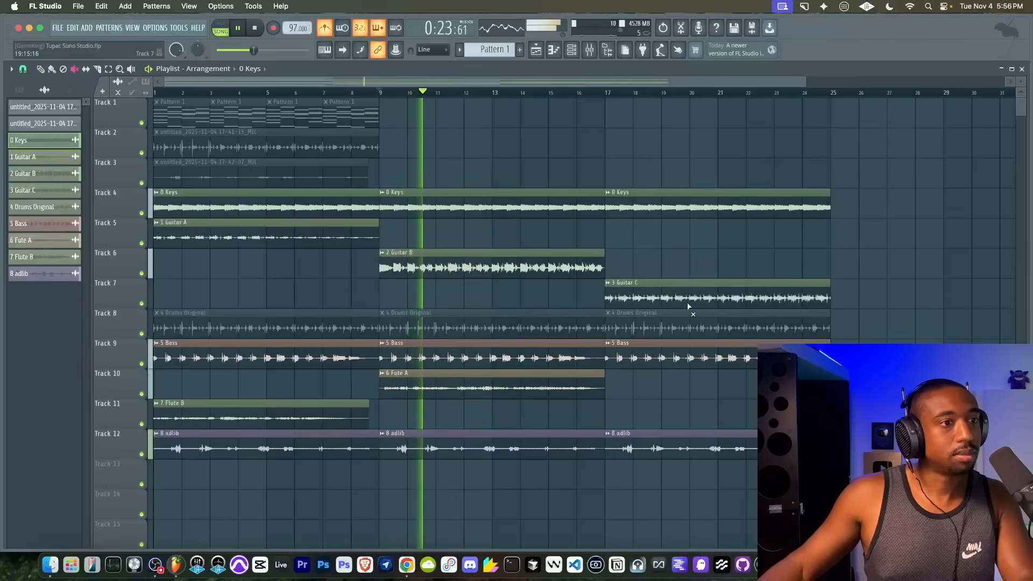
Step: Lower the gain of the 2 Guitar B clip on Track 6
{"action": "left_click", "coordinate": [52, 68]}
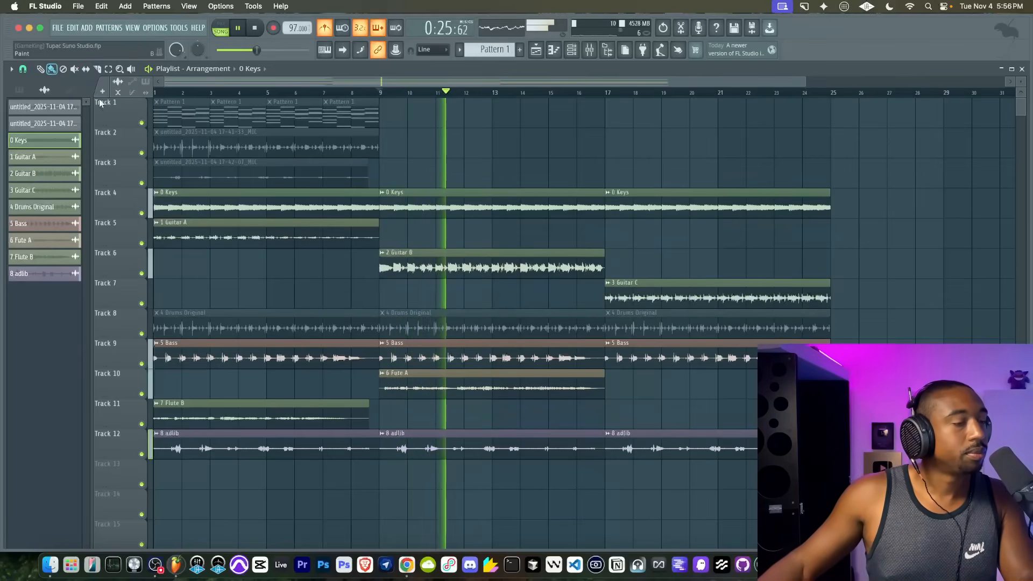
{"action": "left_click_drag", "start_coordinate": [492, 266], "coordinate": [493, 276]}
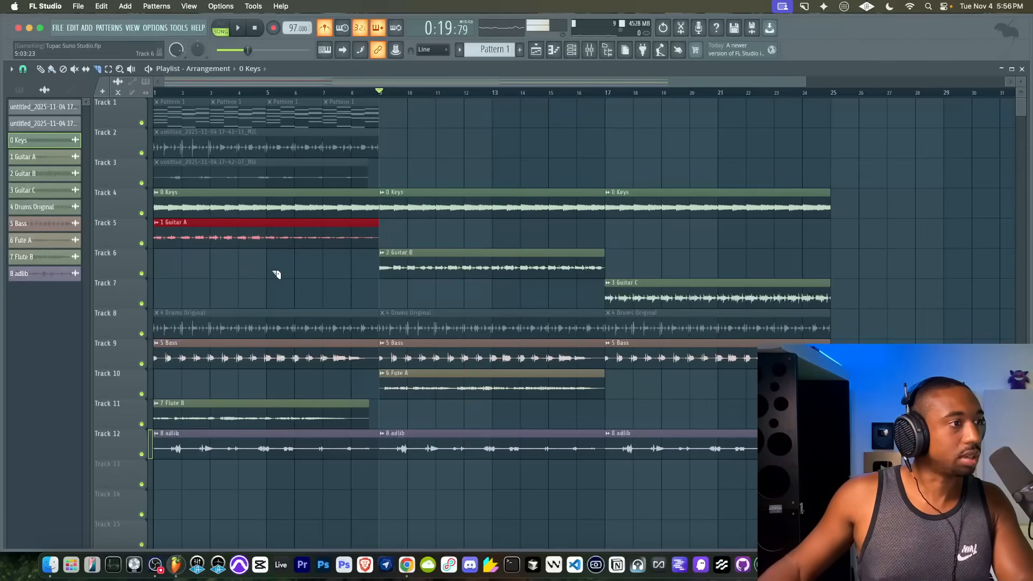
Step: Split the 1 Guitar A clip at bar 5, replace its second half with a copy of its first four bars, and play from bar 1
{"action": "right_click", "coordinate": [287, 244]}
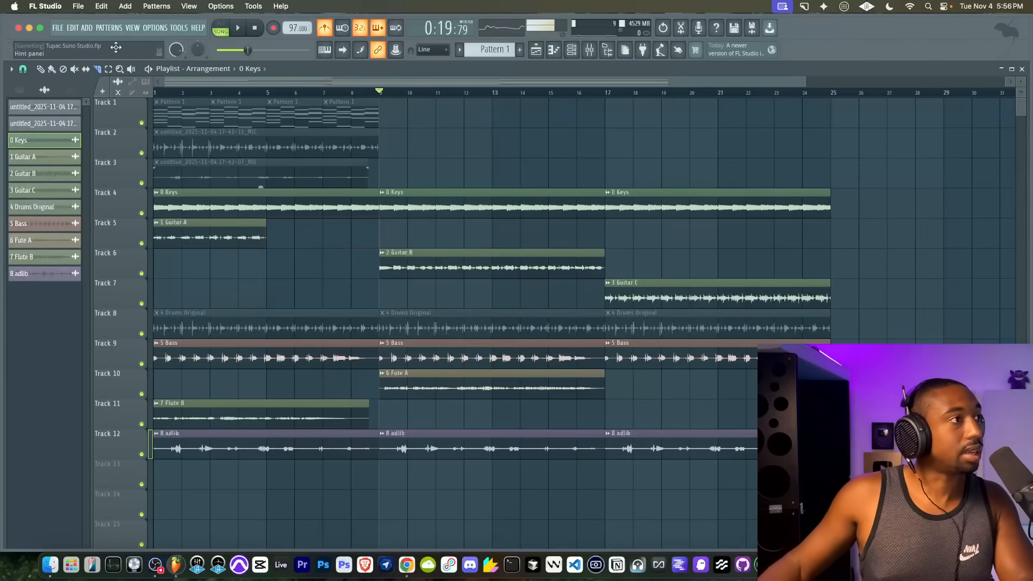
{"action": "left_click_drag", "start_coordinate": [290, 237], "coordinate": [305, 237]}
{"action": "key", "text": "space"}
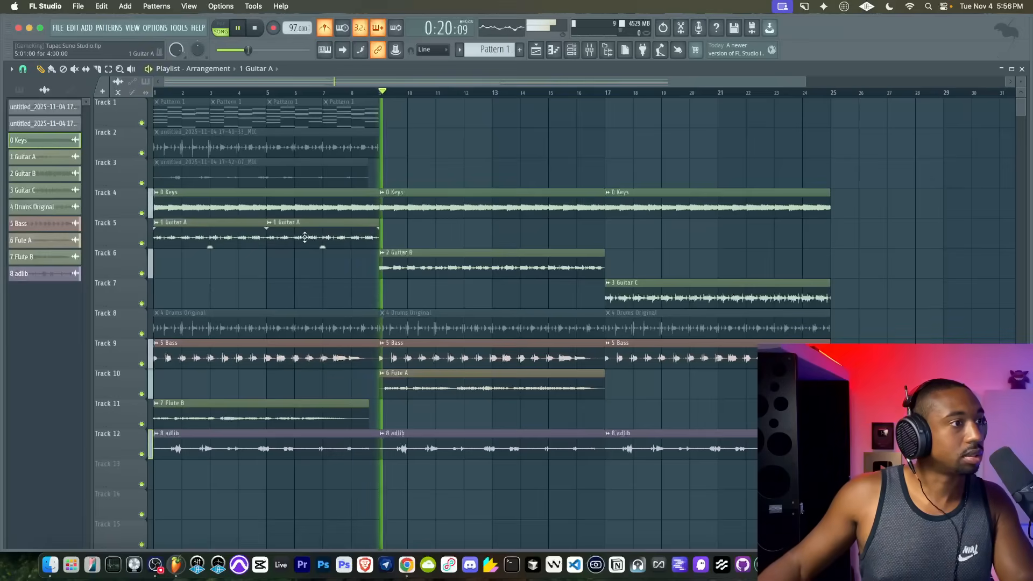
{"action": "left_click", "coordinate": [258, 27]}
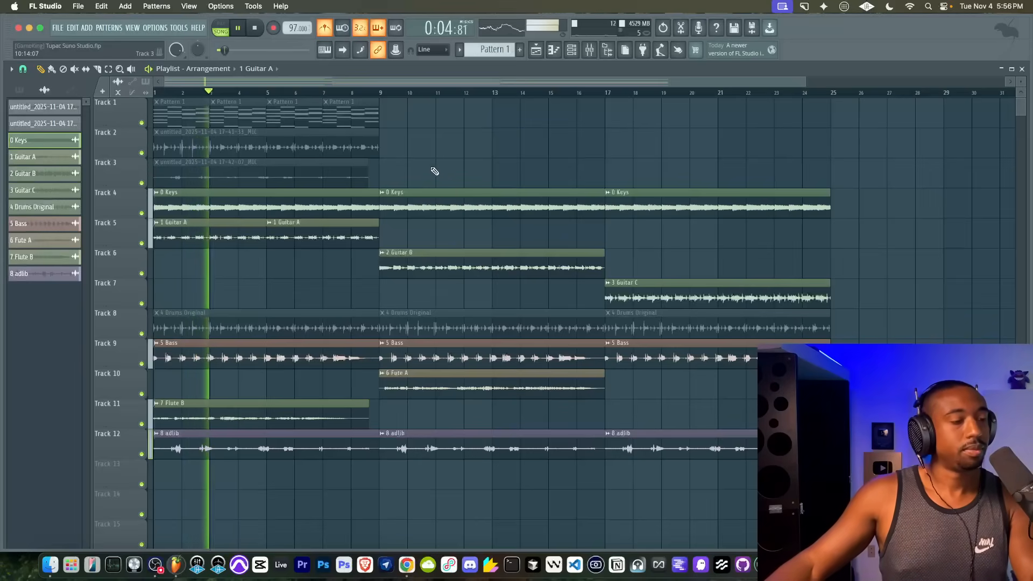
Step: Show the browser and the channel rack, and filter the rack to the Unsorted channels
{"action": "left_click", "coordinate": [611, 54]}
{"action": "left_click", "coordinate": [568, 53]}
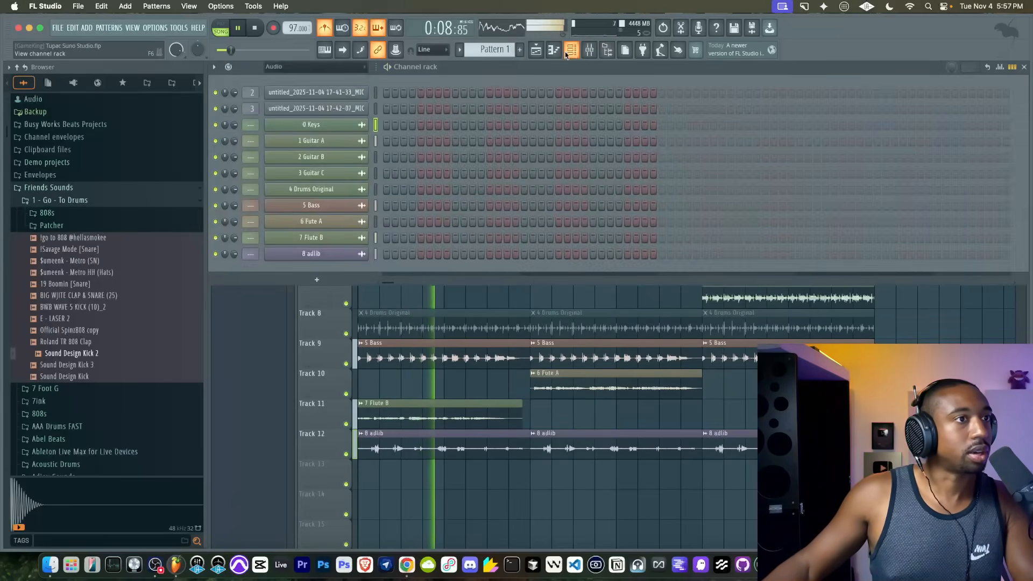
{"action": "left_click", "coordinate": [318, 67]}
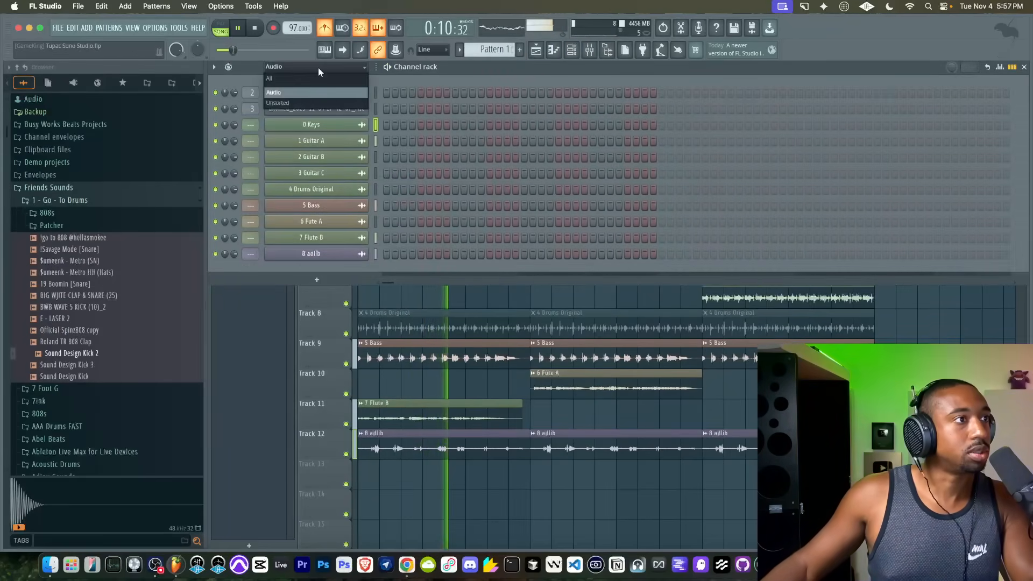
{"action": "left_click", "coordinate": [300, 101]}
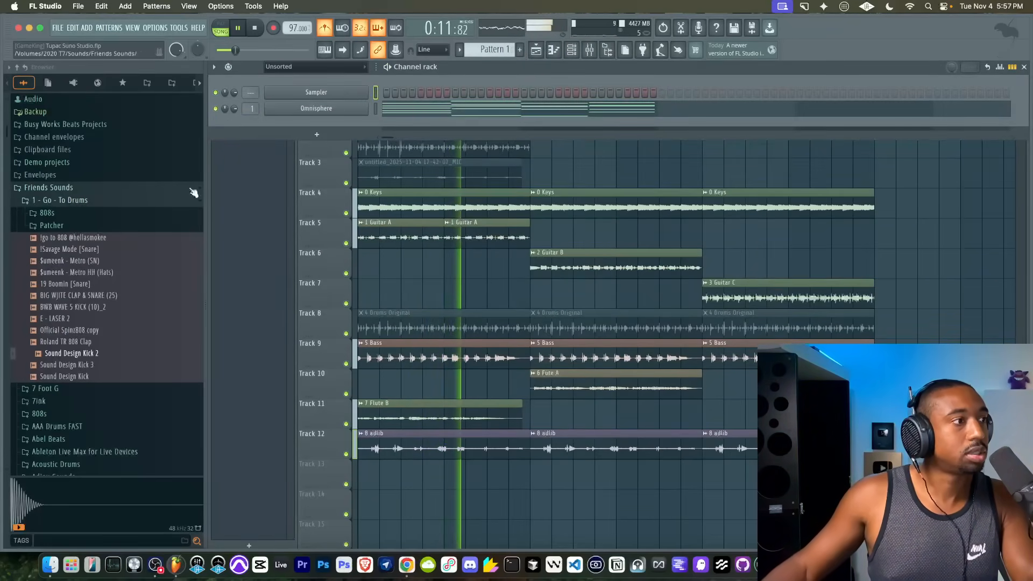
Step: Collapse the 1 - Go - To Drums folder and open The Innovator Retro Waves Vol.1 kit folder in the browser
{"action": "left_click", "coordinate": [58, 200]}
{"action": "scroll", "coordinate": [63, 291], "scroll_direction": "down", "scroll_amount": 5}
{"action": "scroll", "coordinate": [62, 291], "scroll_direction": "down", "scroll_amount": 6}
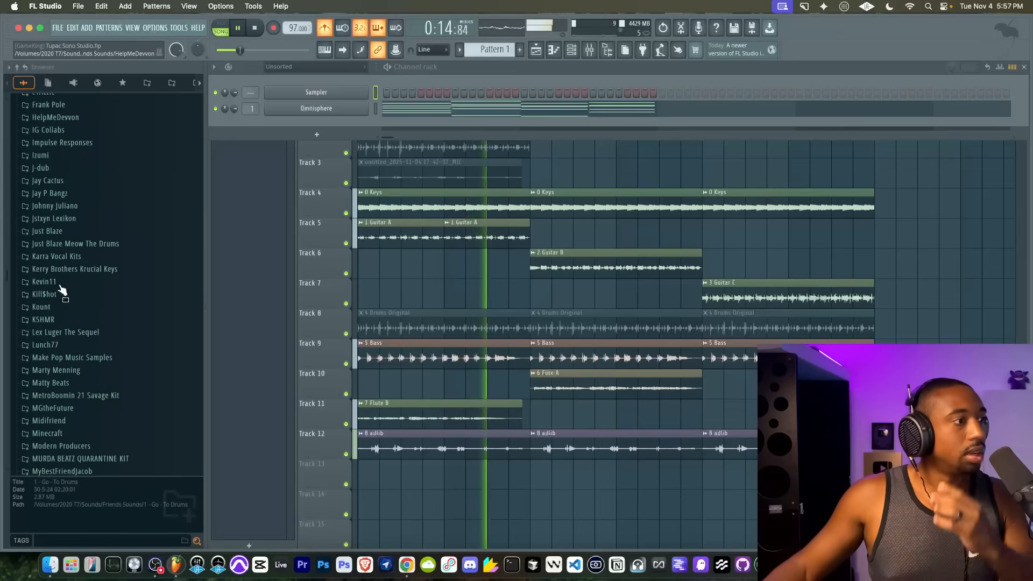
{"action": "scroll", "coordinate": [60, 293], "scroll_direction": "down", "scroll_amount": 7}
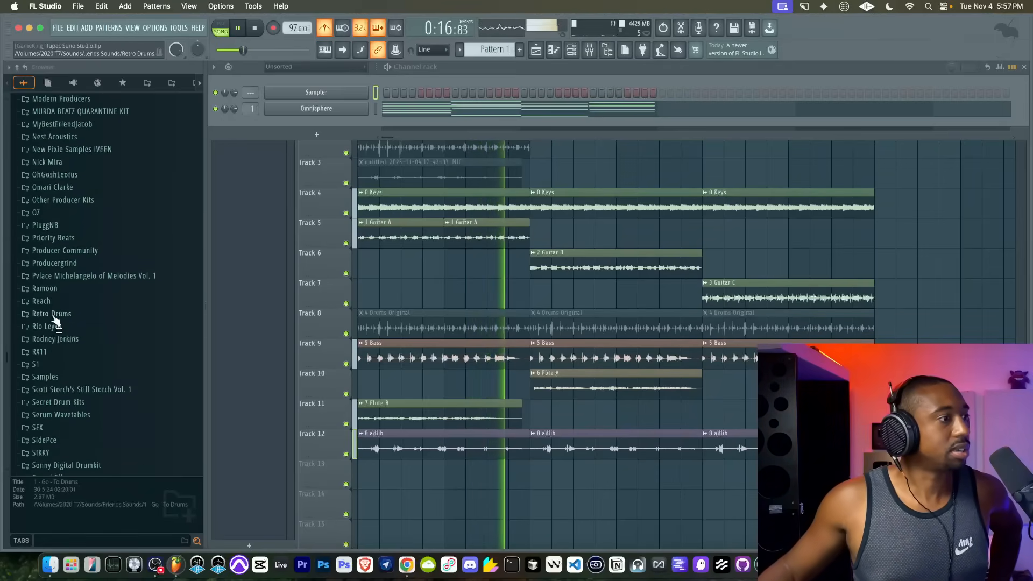
{"action": "scroll", "coordinate": [56, 321], "scroll_direction": "down", "scroll_amount": 5}
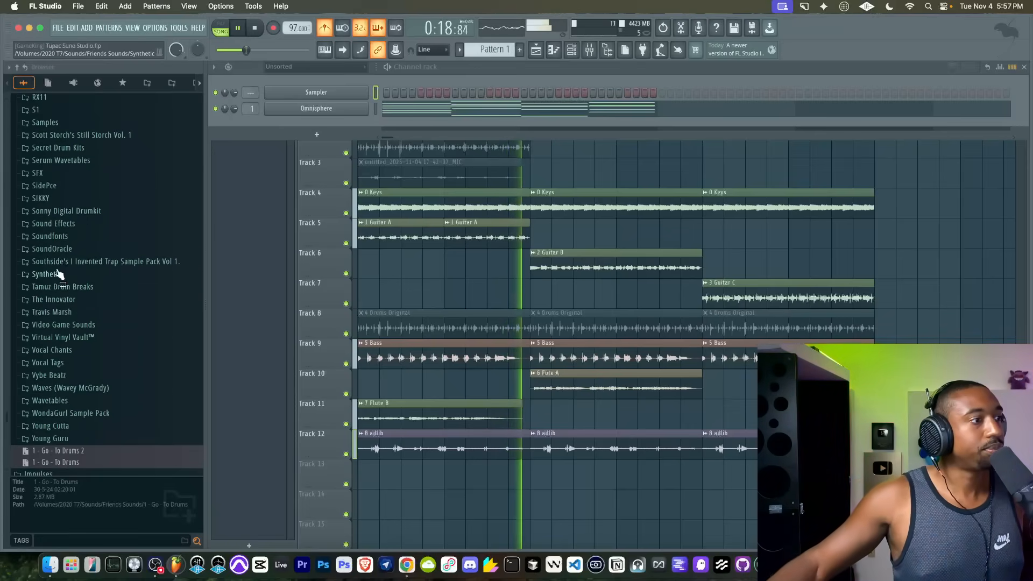
{"action": "left_click", "coordinate": [54, 299]}
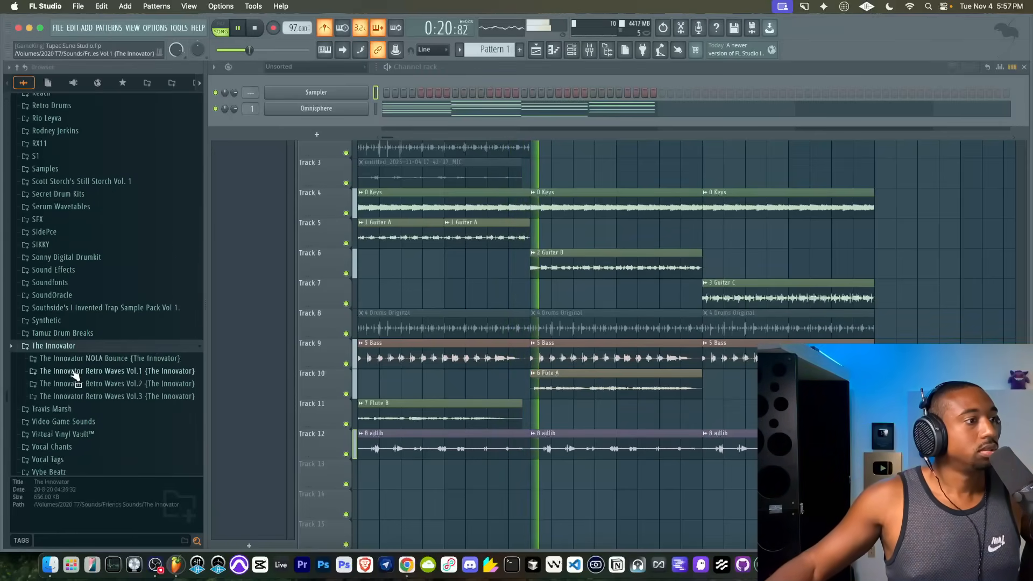
{"action": "left_click", "coordinate": [81, 371]}
{"action": "left_click", "coordinate": [81, 396]}
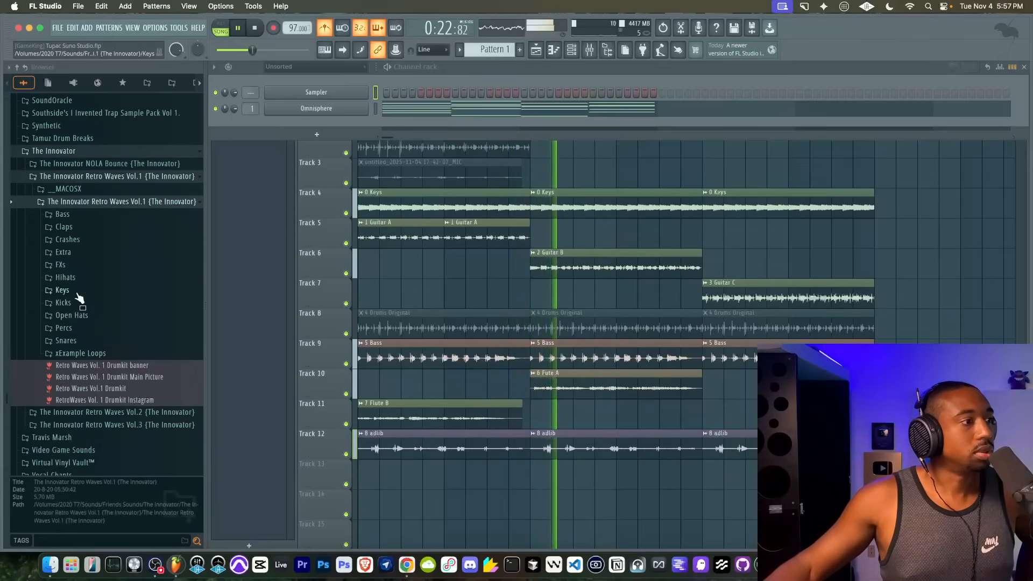
Step: Preview Snare (4Page) from the kit's Snares folder and load it into a new channel
{"action": "left_click", "coordinate": [75, 354]}
{"action": "left_click", "coordinate": [87, 285]}
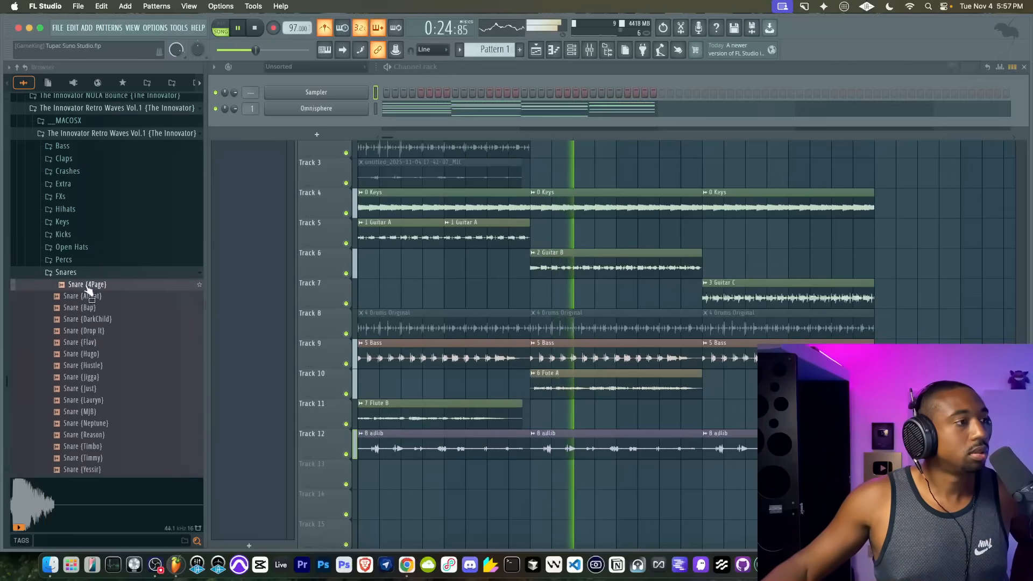
{"action": "right_click", "coordinate": [87, 291]}
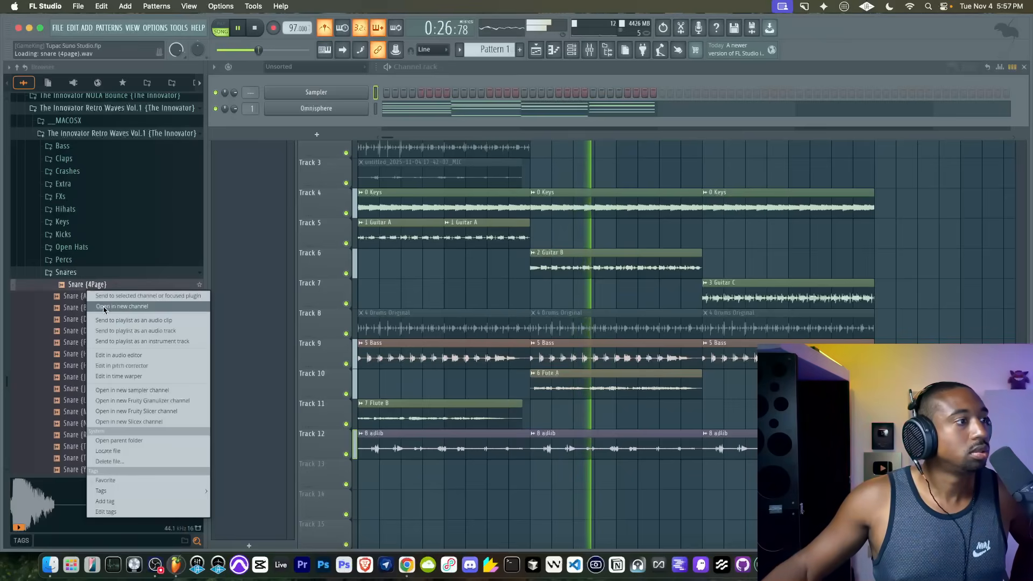
{"action": "left_click", "coordinate": [99, 297]}
Step: Audition the samples in the kit's Kicks folder from Kick (Blaze) through Kick (RealLove) over the playing arrangement
{"action": "left_click", "coordinate": [79, 234]}
{"action": "left_click", "coordinate": [81, 247]}
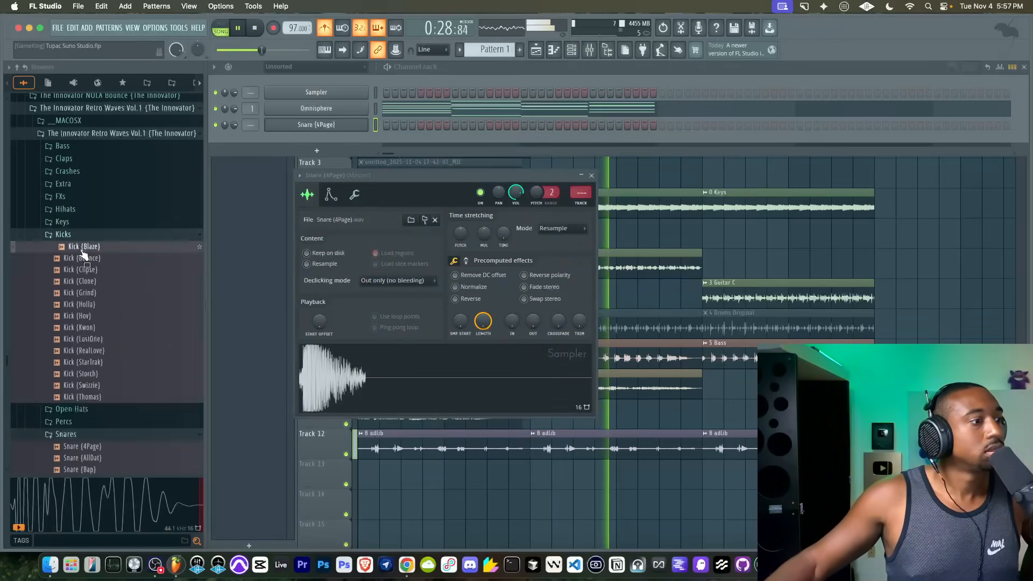
{"action": "left_click", "coordinate": [81, 258]}
{"action": "left_click", "coordinate": [85, 270]}
{"action": "left_click", "coordinate": [86, 251]}
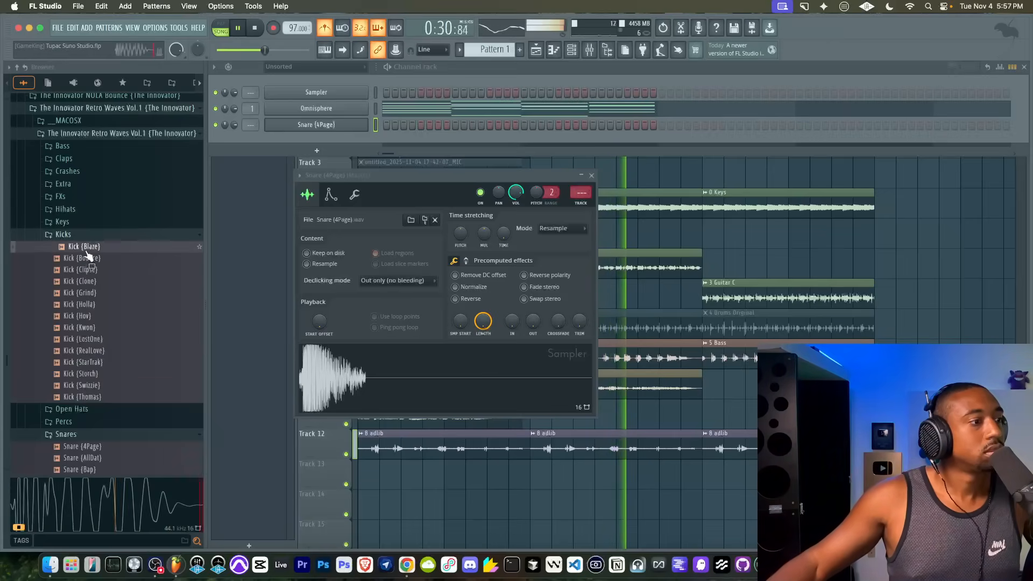
{"action": "left_click", "coordinate": [86, 270]}
{"action": "left_click", "coordinate": [87, 281]}
{"action": "left_click", "coordinate": [90, 294]}
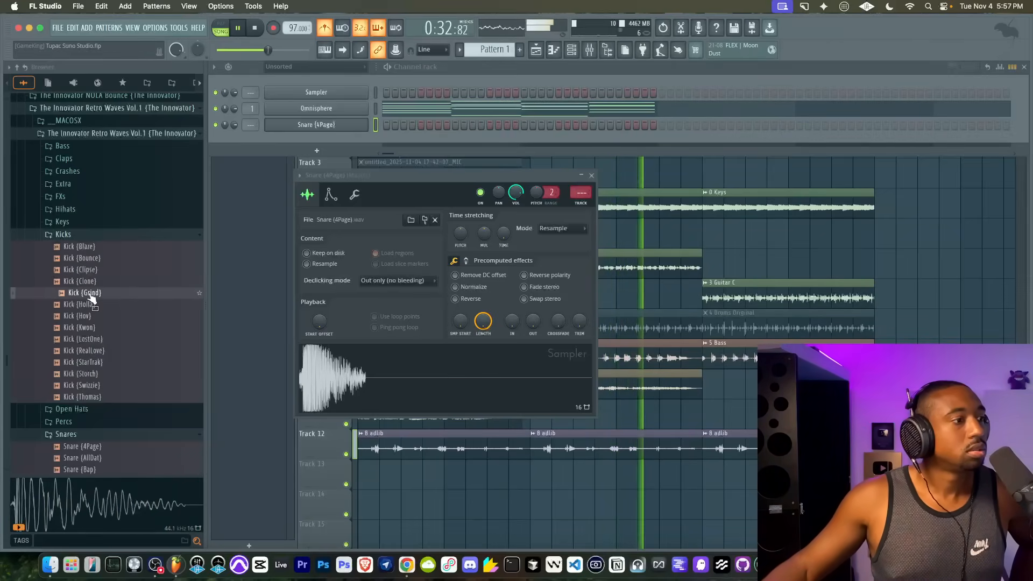
{"action": "left_click", "coordinate": [90, 305]}
{"action": "left_click", "coordinate": [90, 317]}
{"action": "left_click", "coordinate": [89, 328]}
{"action": "left_click", "coordinate": [90, 339]}
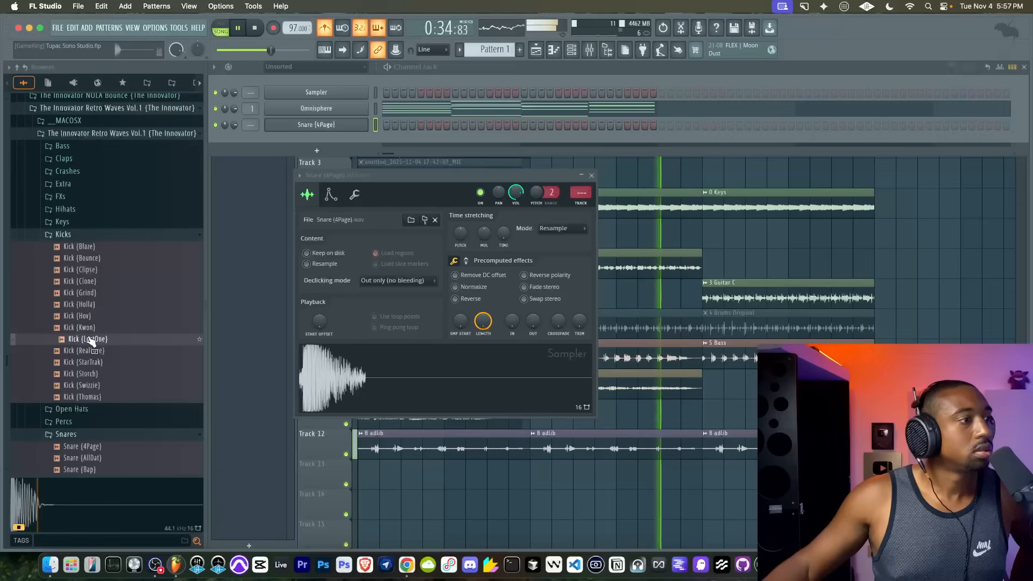
{"action": "left_click", "coordinate": [90, 351]}
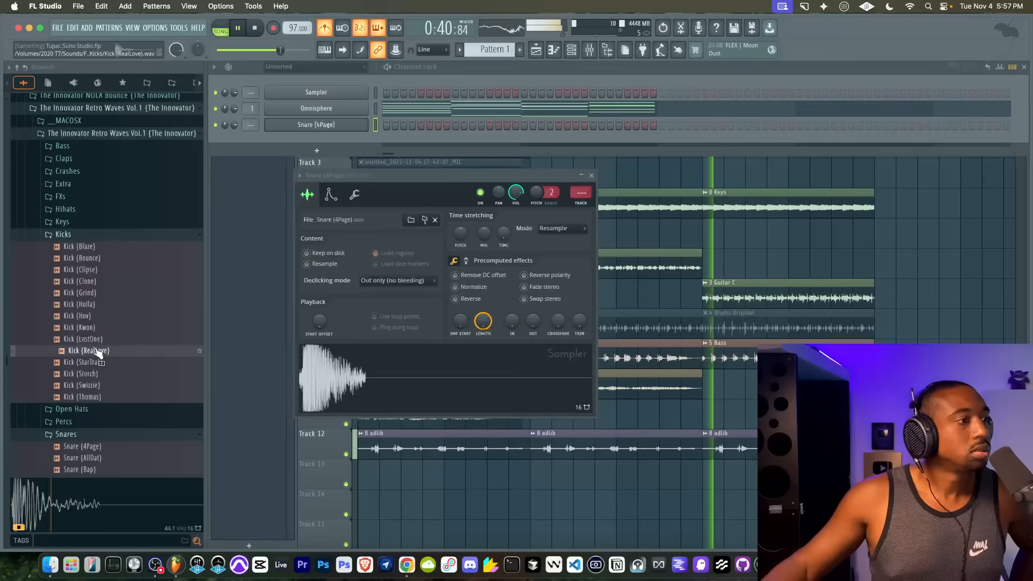
Step: Preview the last samples in the Kicks folder and load Kick (Thomas) into a new channel
{"action": "left_click", "coordinate": [89, 385]}
{"action": "left_click", "coordinate": [93, 396]}
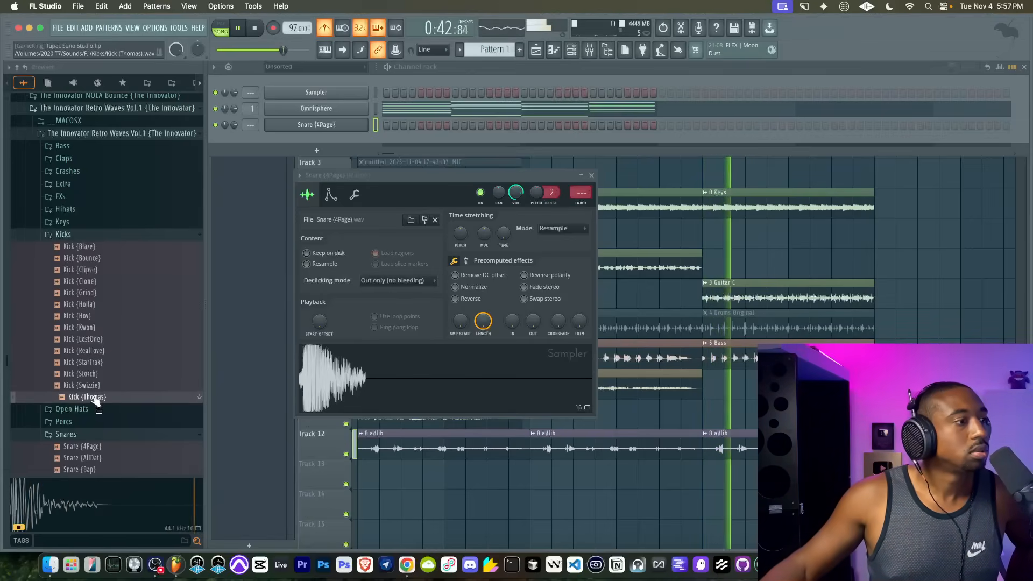
{"action": "right_click", "coordinate": [95, 399]}
{"action": "left_click", "coordinate": [129, 336]}
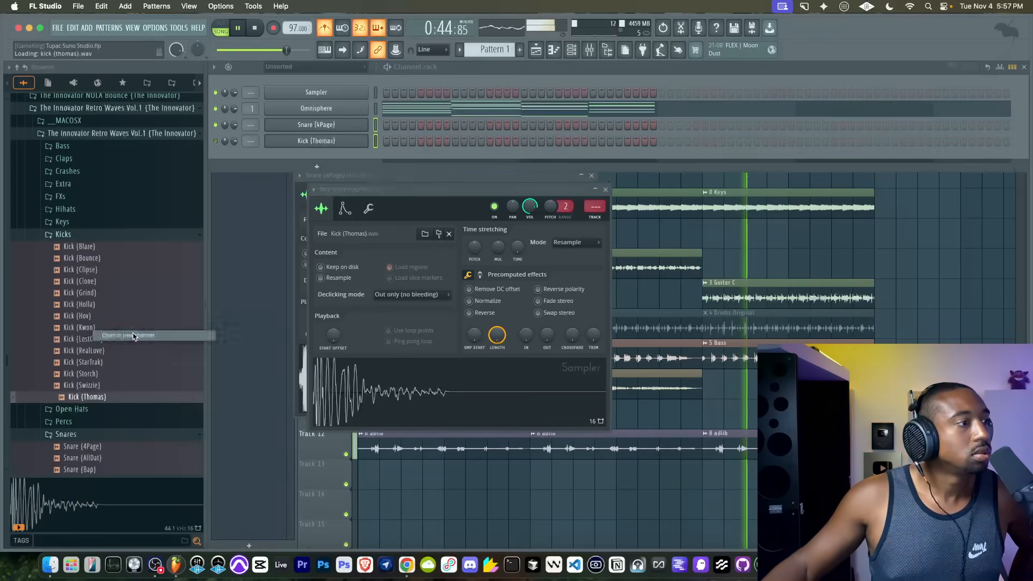
Step: Collapse the Kicks folder and load Hihat (Blige) from the Hihats folder into a new channel
{"action": "left_click", "coordinate": [80, 236]}
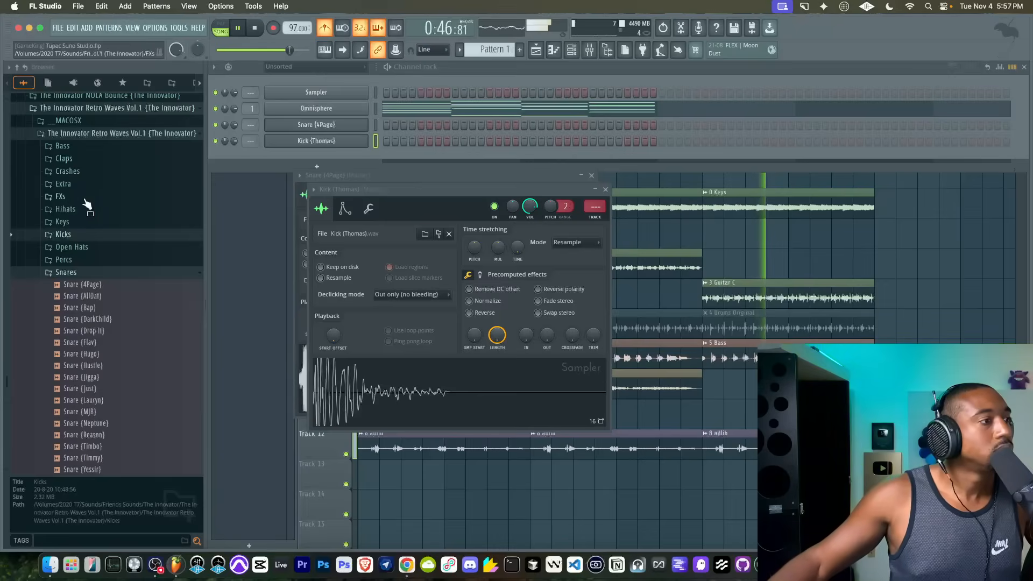
{"action": "left_click", "coordinate": [81, 209]}
{"action": "left_click", "coordinate": [85, 233]}
{"action": "right_click", "coordinate": [86, 233]}
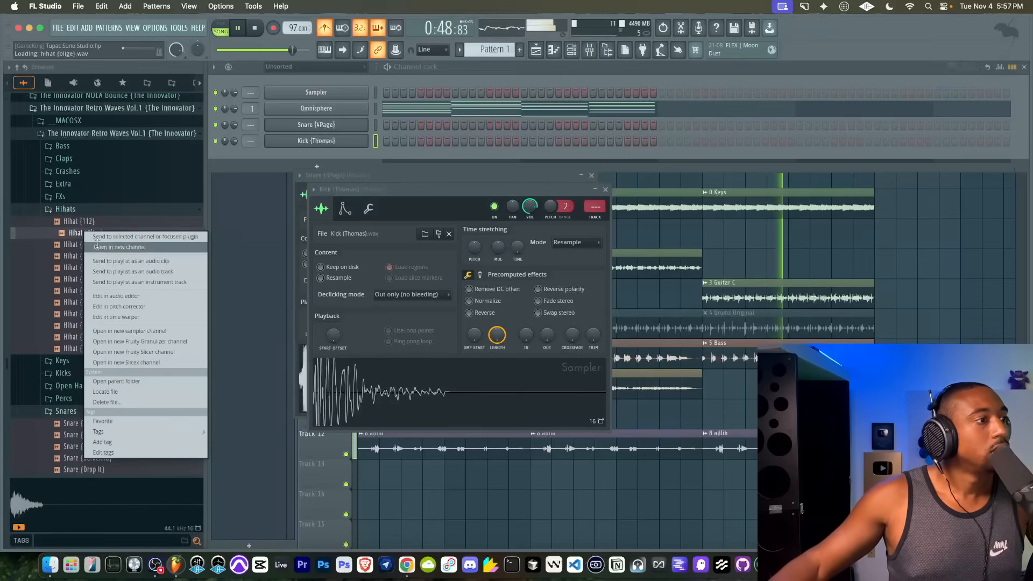
{"action": "left_click", "coordinate": [98, 248]}
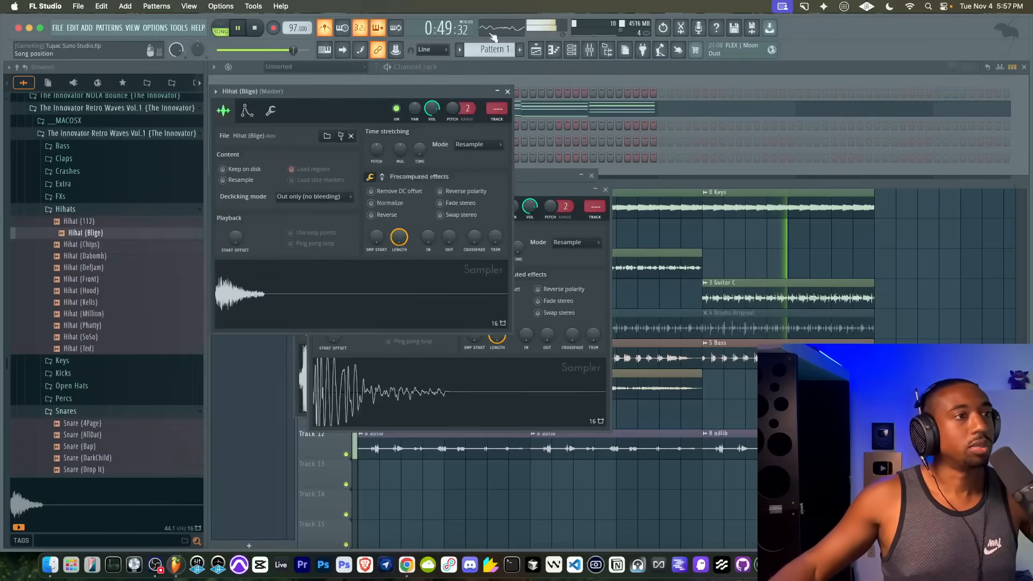
Step: Audition the samples in the kit's Open Hats folder and load OH (Slick) into a new channel
{"action": "left_click", "coordinate": [81, 208]}
{"action": "left_click", "coordinate": [80, 247]}
{"action": "left_click", "coordinate": [85, 259]}
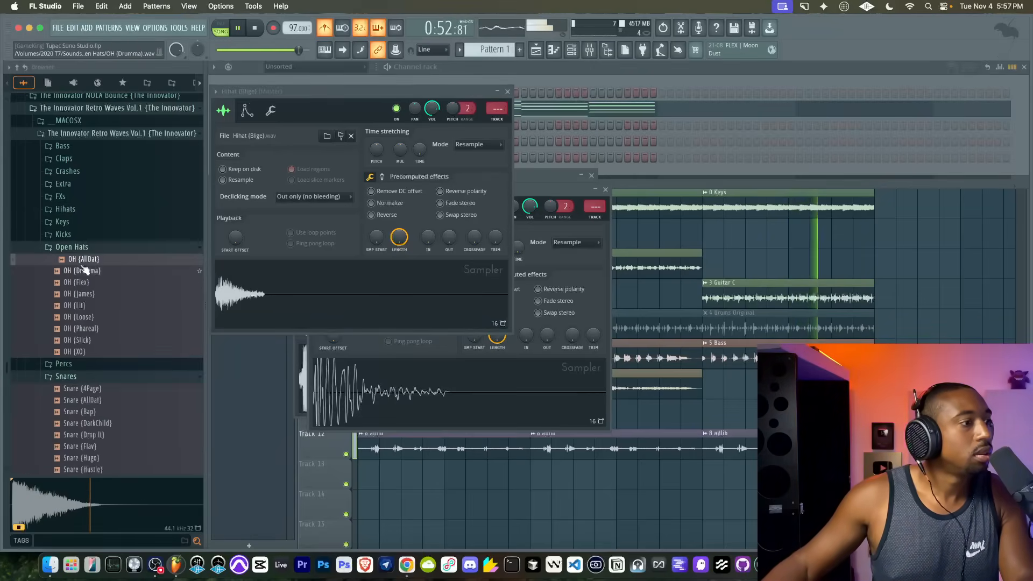
{"action": "left_click", "coordinate": [89, 272]}
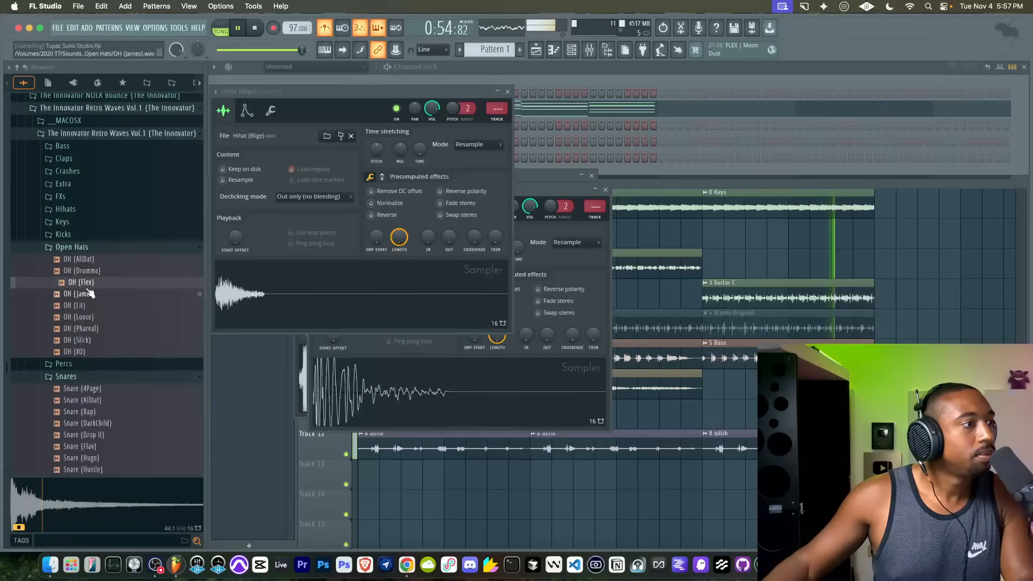
{"action": "right_click", "coordinate": [93, 289]}
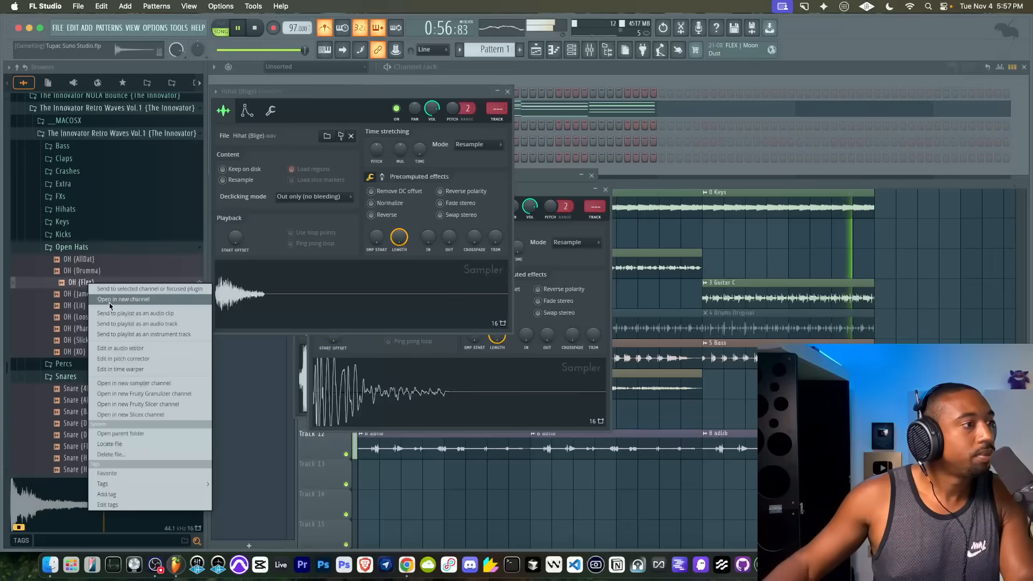
{"action": "left_click", "coordinate": [84, 295]}
{"action": "key", "text": "Down"}
{"action": "key", "text": "Down"}
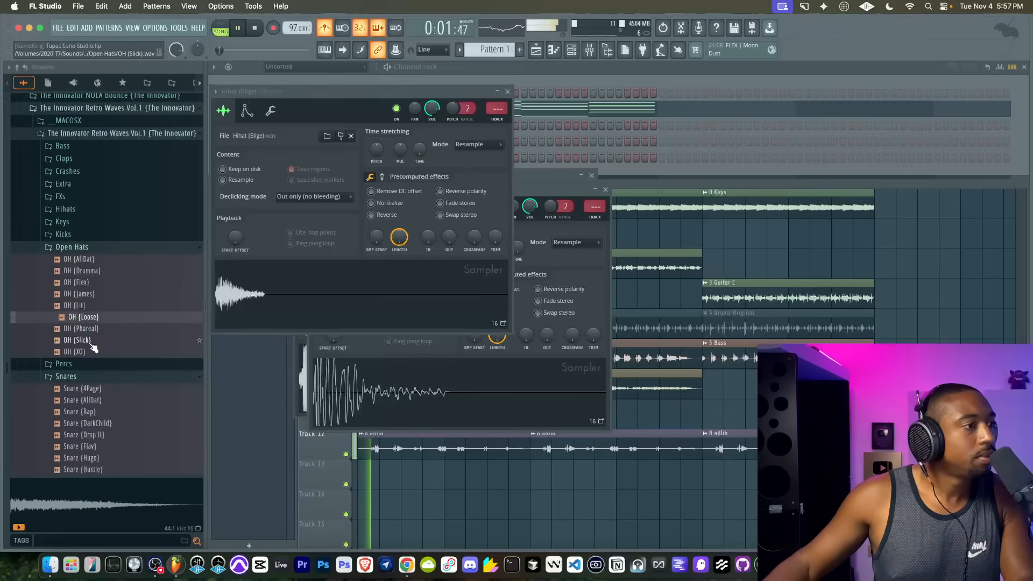
{"action": "left_click", "coordinate": [90, 343]}
{"action": "right_click", "coordinate": [91, 341]}
{"action": "left_click", "coordinate": [98, 338]}
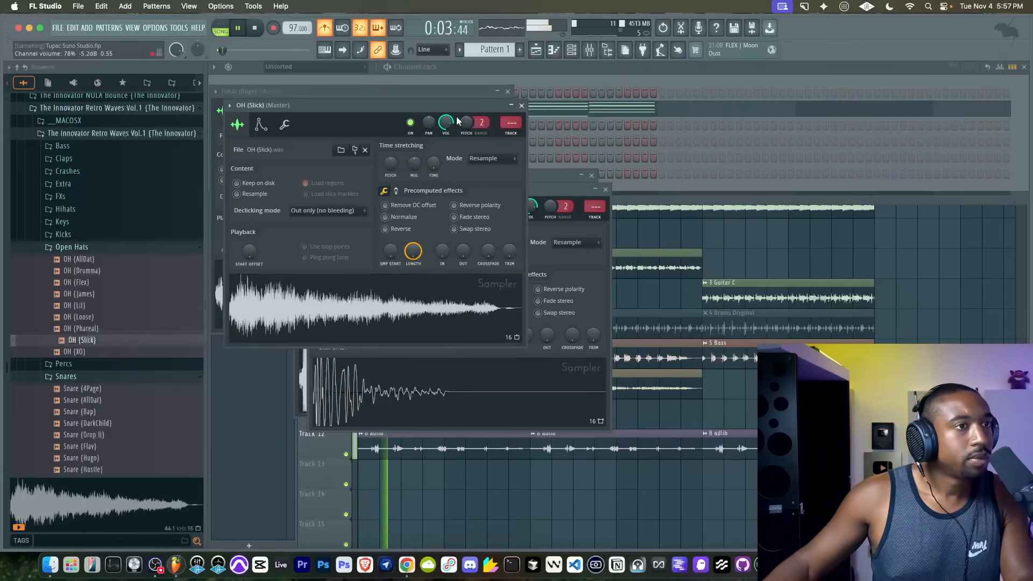
Step: Create a new empty pattern and place Hihat (Blige) hits on steps 3, 7, 11, 14 and 15
{"action": "left_click", "coordinate": [514, 78]}
{"action": "left_click", "coordinate": [520, 50]}
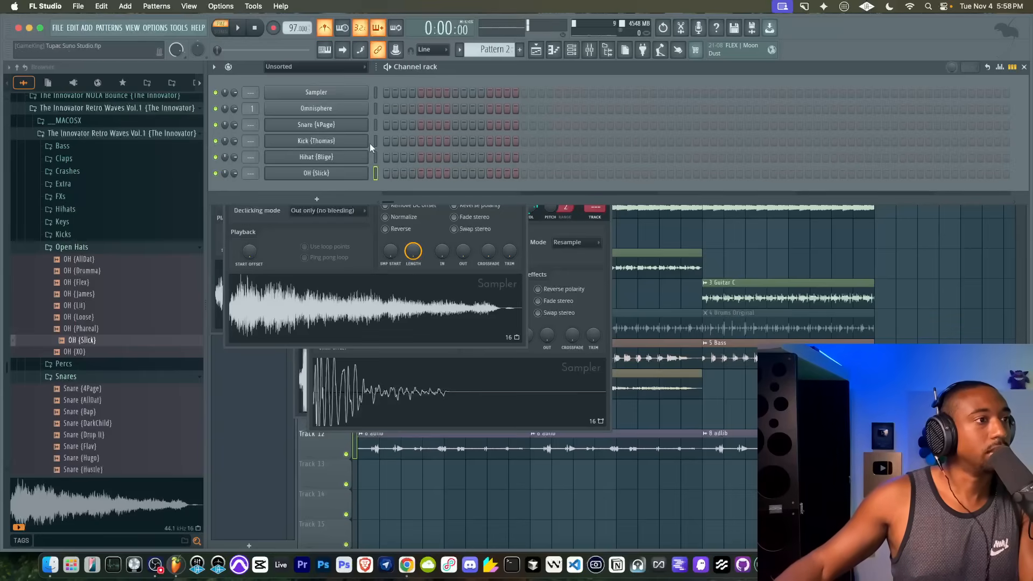
{"action": "left_click", "coordinate": [404, 156]}
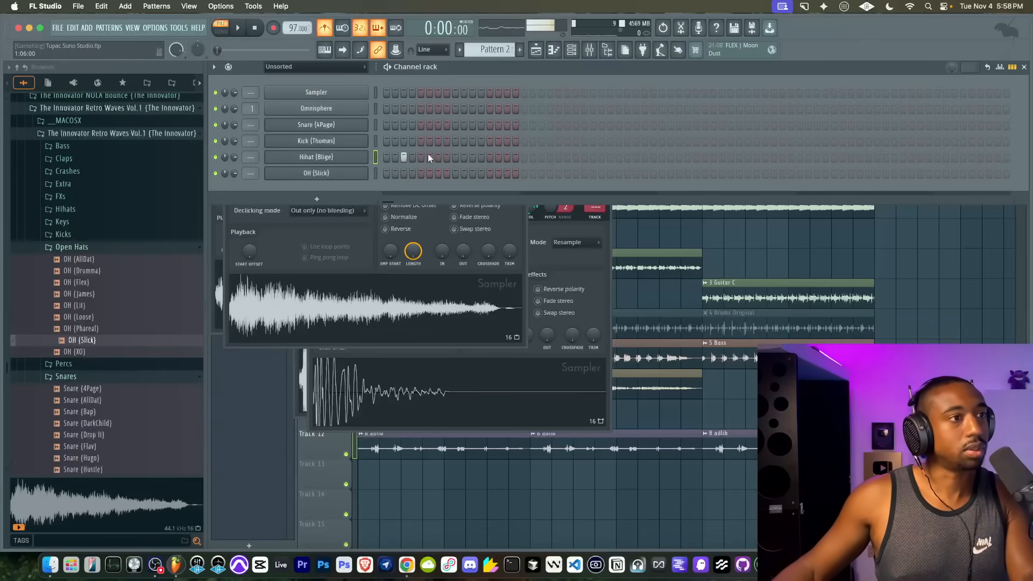
{"action": "left_click", "coordinate": [472, 156]}
{"action": "left_click", "coordinate": [499, 156]}
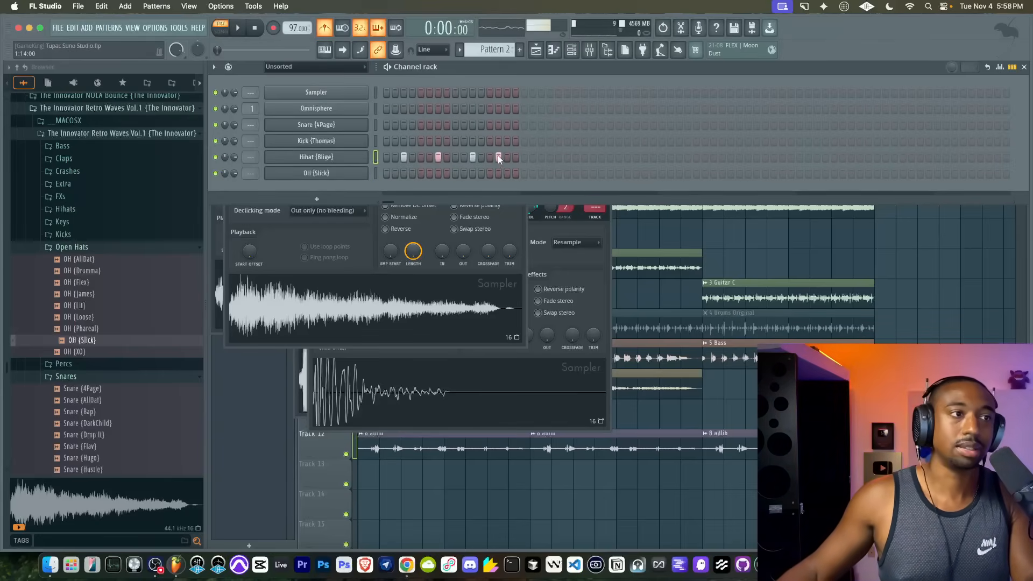
{"action": "left_click", "coordinate": [507, 157]}
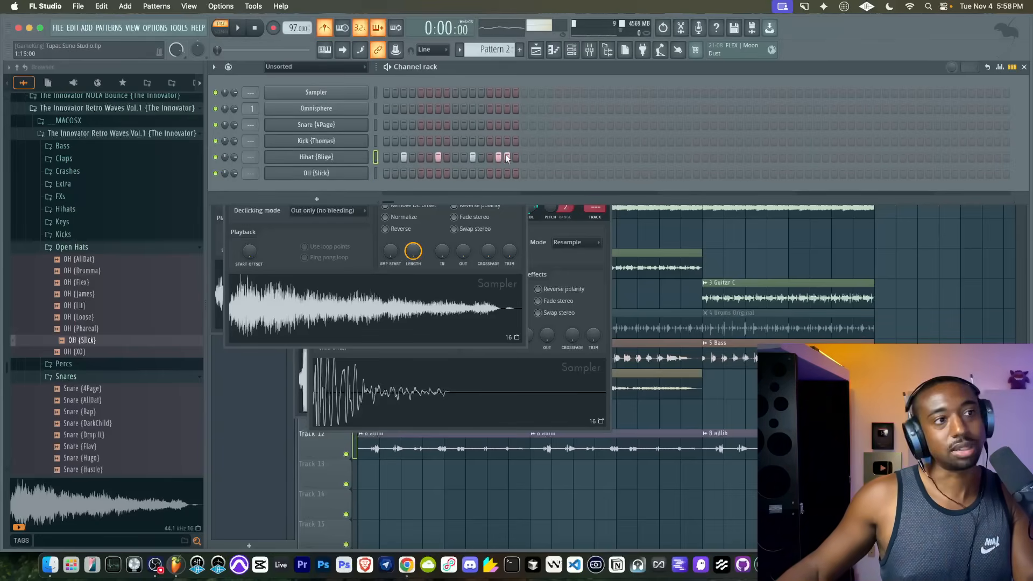
Step: Place Pattern 2 at bar 1 on Track 13 of the playlist and start song playback
{"action": "right_click", "coordinate": [973, 330]}
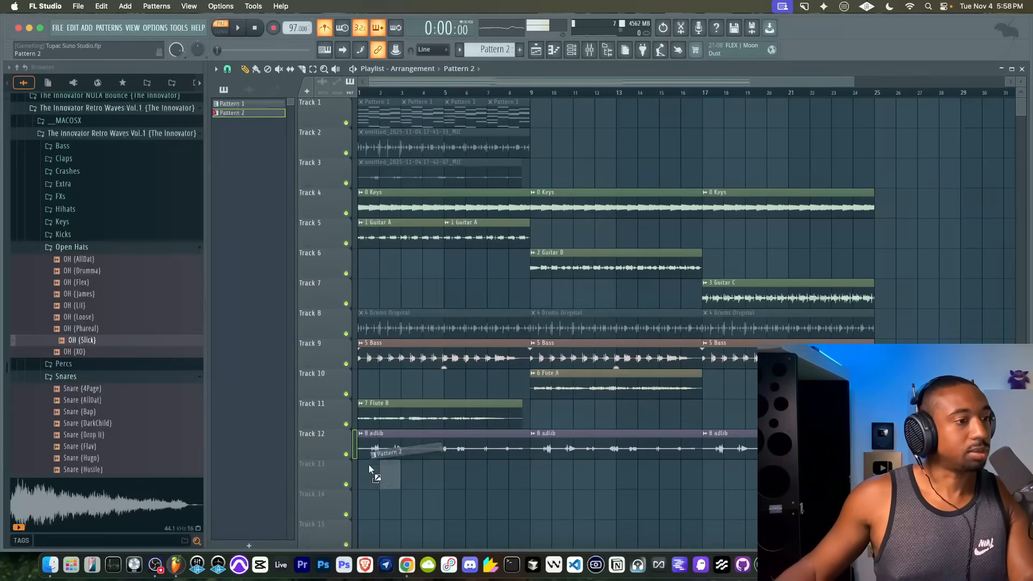
{"action": "left_click_drag", "start_coordinate": [370, 468], "coordinate": [368, 467]}
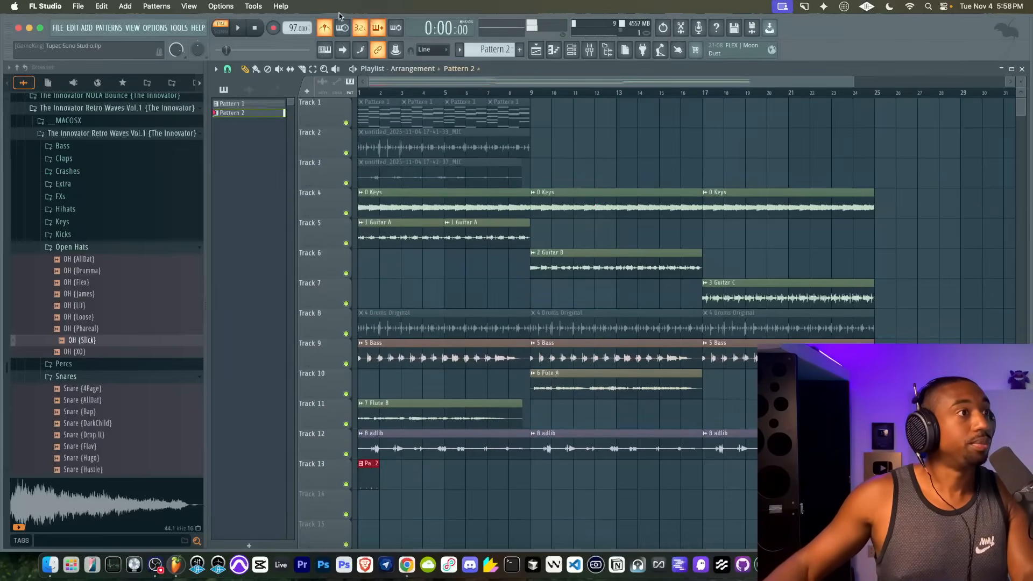
{"action": "key", "text": "space"}
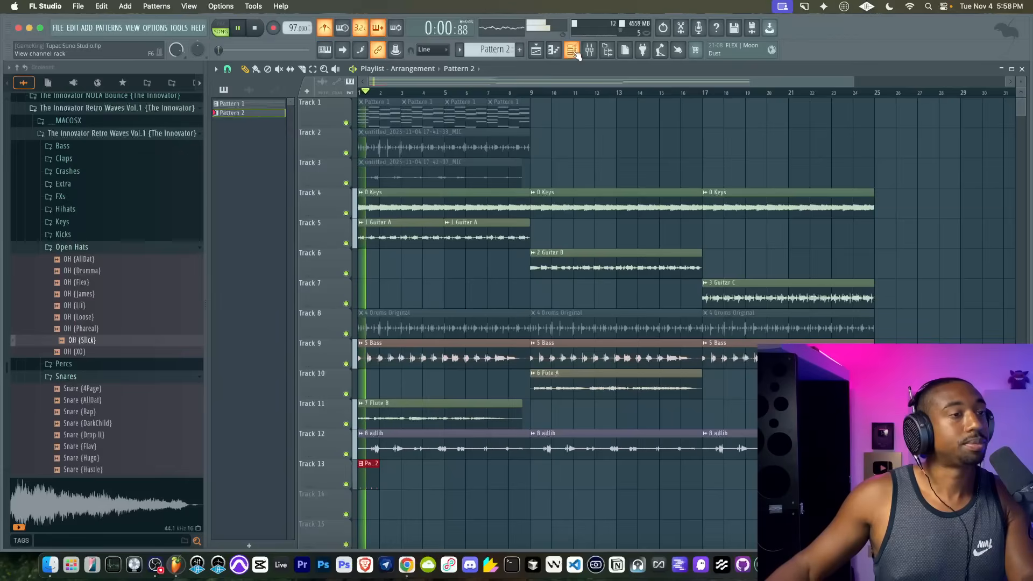
Step: Replace the Hihat (Blige) hit on step 11 with OH (Slick) and set the open hat's volume envelope hold time to 31%
{"action": "key", "text": "F6"}
{"action": "left_click", "coordinate": [473, 173]}
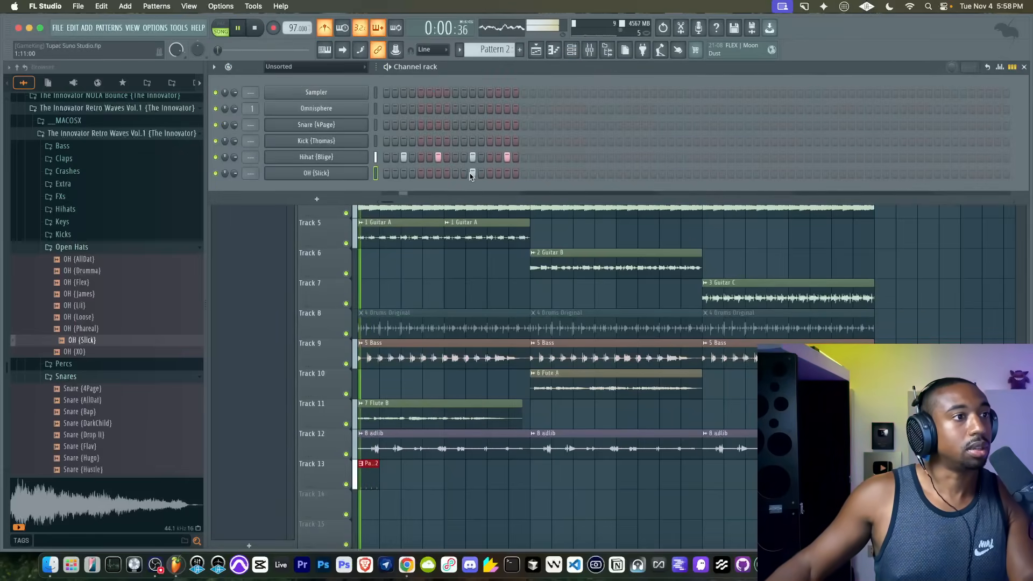
{"action": "left_click", "coordinate": [302, 172]}
{"action": "key", "text": "space"}
{"action": "left_click", "coordinate": [261, 125]}
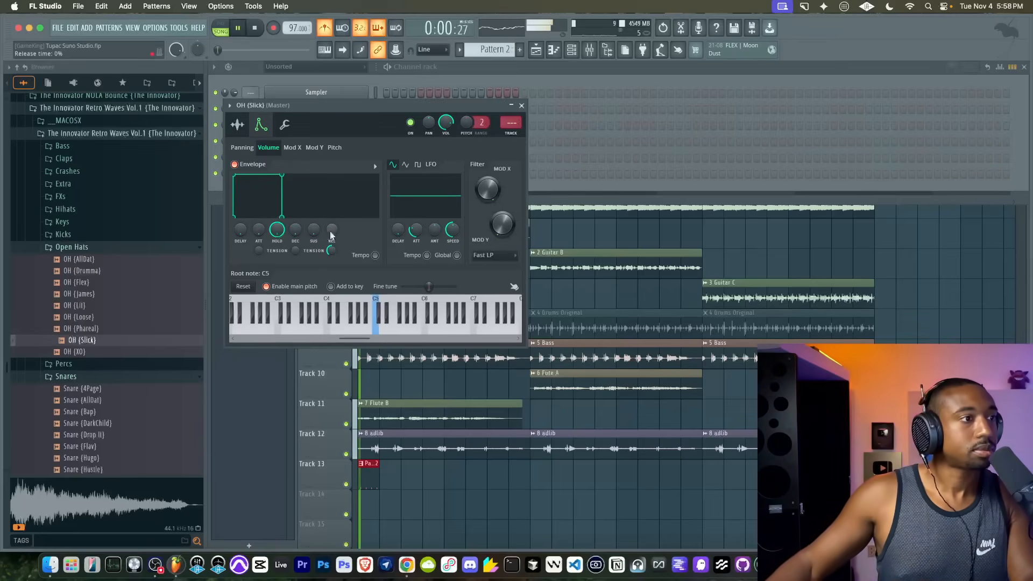
{"action": "mouse_move", "coordinate": [277, 230]}
{"action": "left_mouse_down"}
{"action": "mouse_move", "coordinate": [276, 250]}
{"action": "mouse_move", "coordinate": [277, 232]}
{"action": "left_mouse_up"}
{"action": "key", "text": "space"}
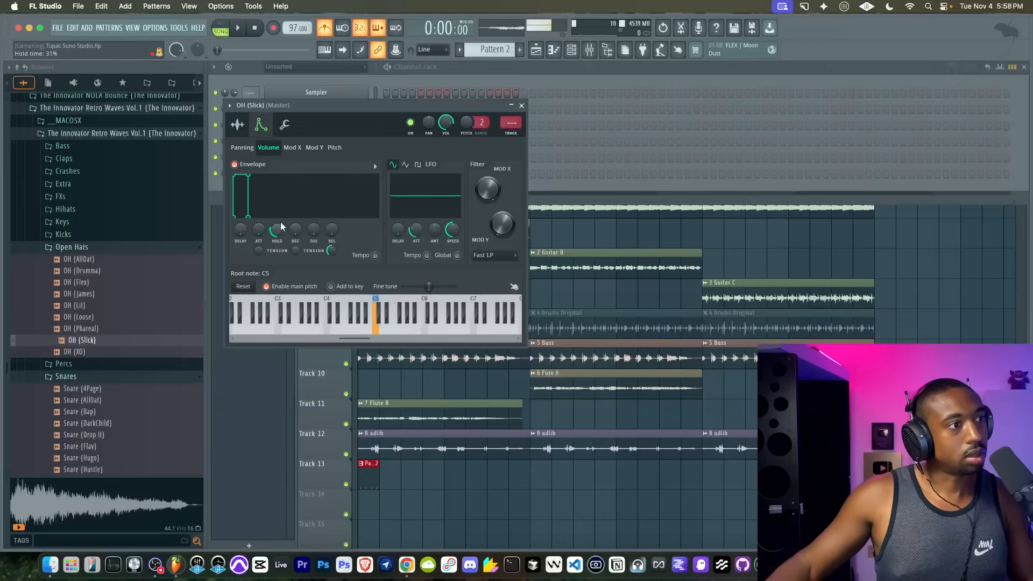
{"action": "left_click", "coordinate": [521, 106]}
{"action": "key", "text": "space"}
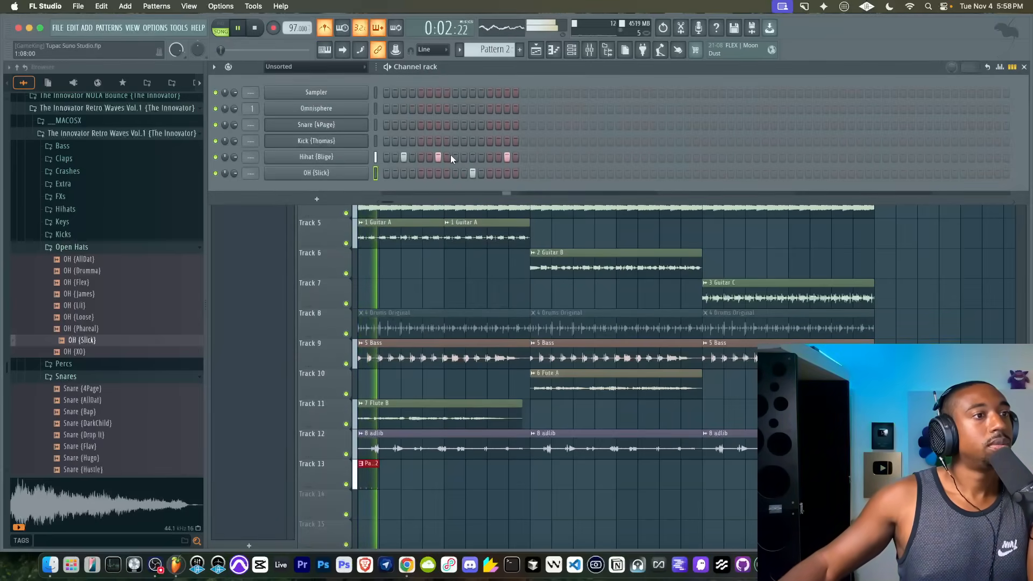
Step: Place Kick (Thomas) hits on steps 1, 8, 9 and 16 of Pattern 2
{"action": "key", "text": "space"}
{"action": "left_click", "coordinate": [387, 141]}
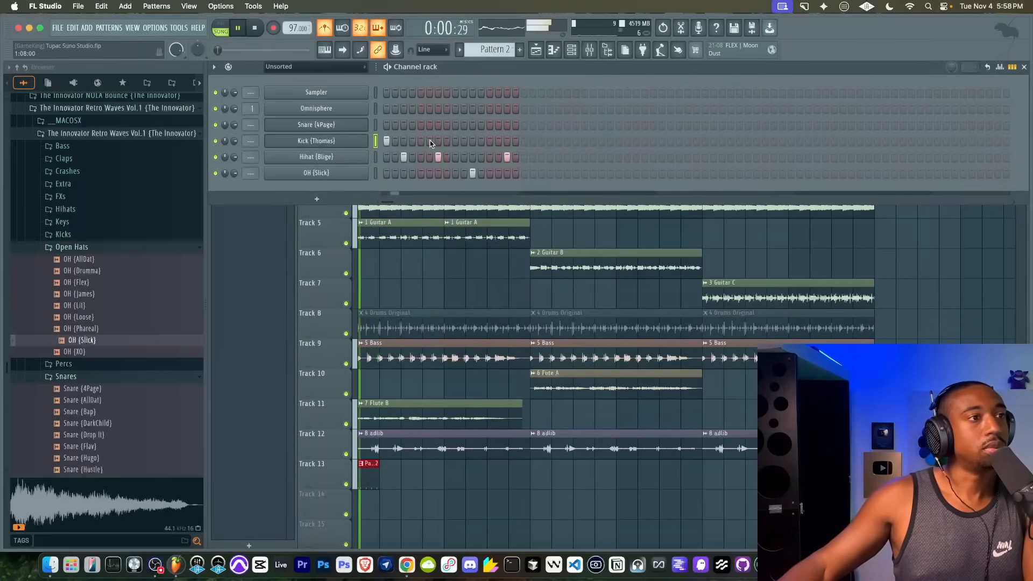
{"action": "left_click", "coordinate": [422, 141]}
{"action": "left_click", "coordinate": [448, 141]}
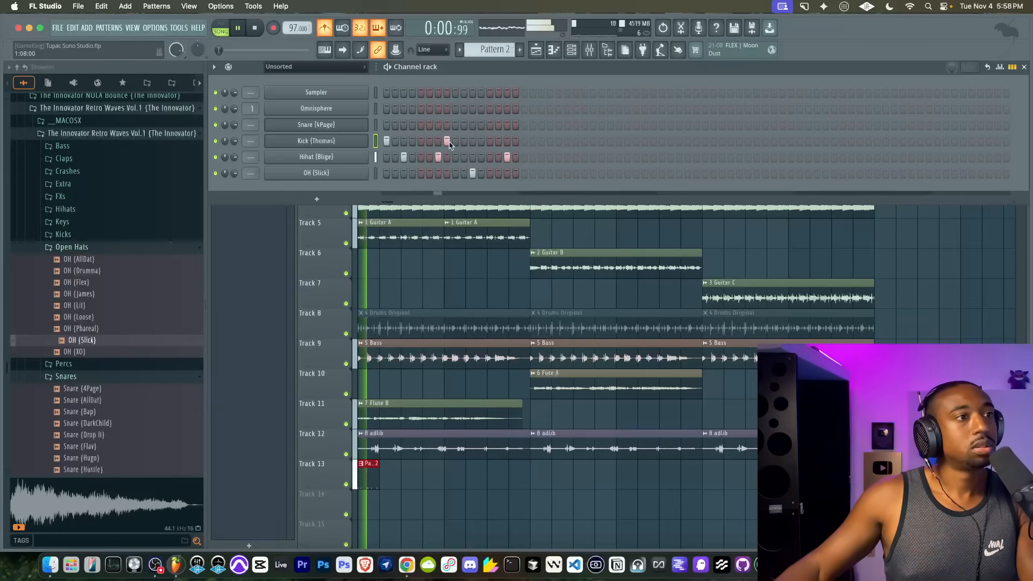
{"action": "left_click", "coordinate": [456, 141]}
{"action": "key", "text": "space"}
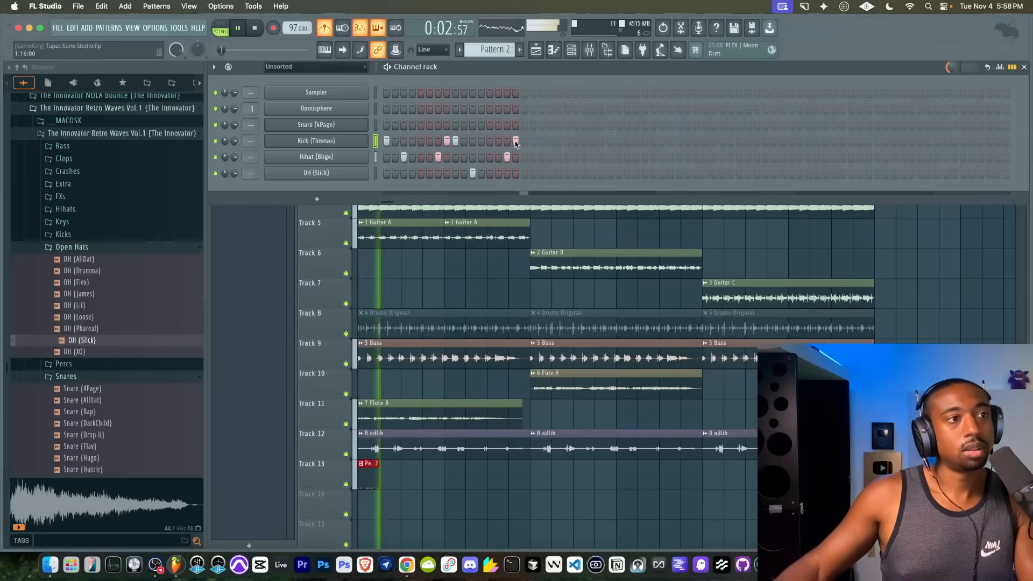
Step: Duplicate the Pattern 2 clip repeatedly along Track 13 to cover the arrangement
{"action": "key", "text": "F6"}
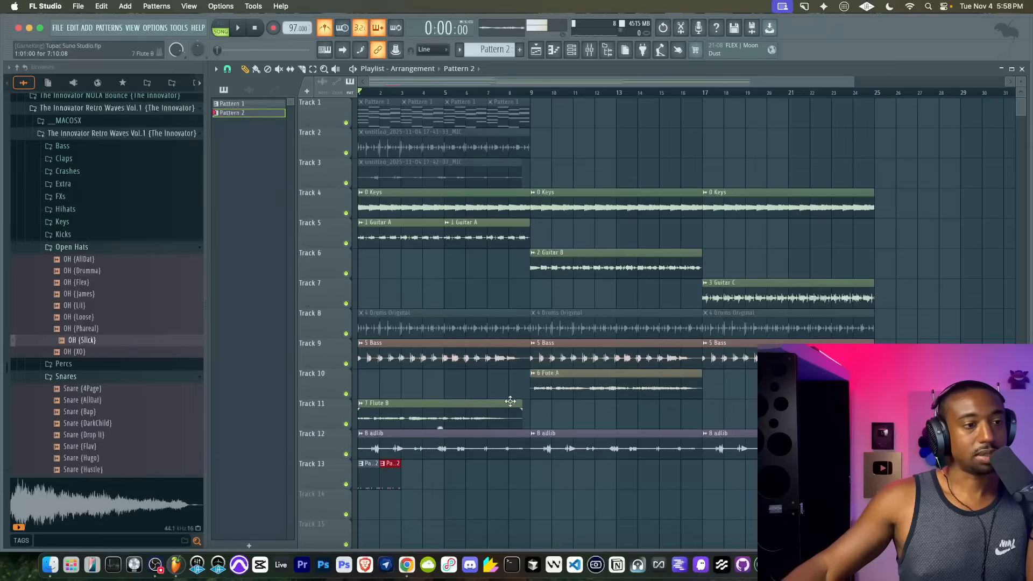
{"action": "key", "text": "ctrl+b"}
{"action": "key", "text": "ctrl+b"}
{"action": "key", "text": "ctrl+b"}
{"action": "key", "text": "ctrl+b"}
{"action": "key", "text": "ctrl+b"}
{"action": "key", "text": "ctrl+b"}
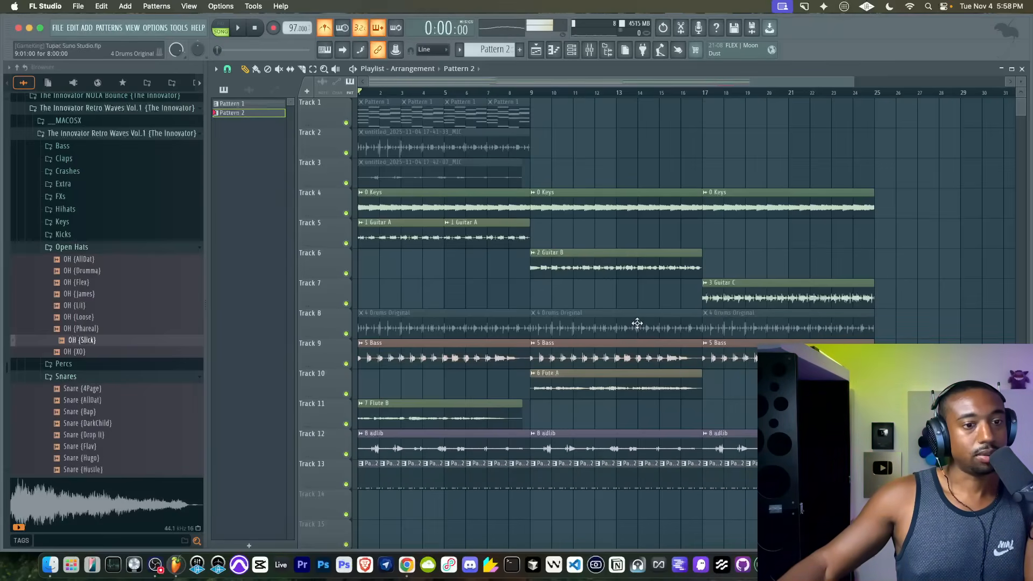
Step: Place Snare (4Page) hits on steps 5 and 13 and listen to the pattern within the song
{"action": "key", "text": "space"}
{"action": "left_click", "coordinate": [589, 54]}
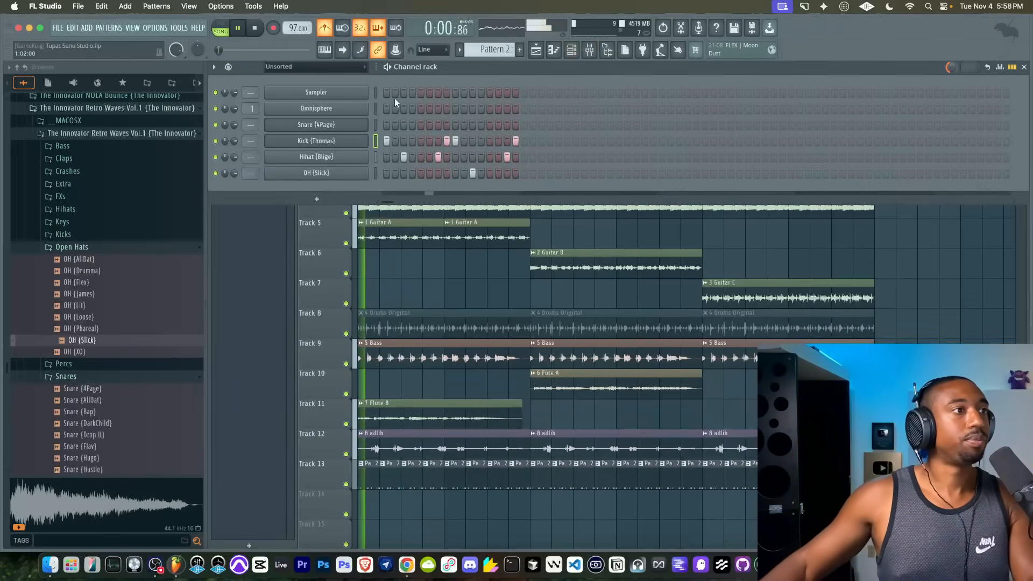
{"action": "left_click", "coordinate": [375, 125]}
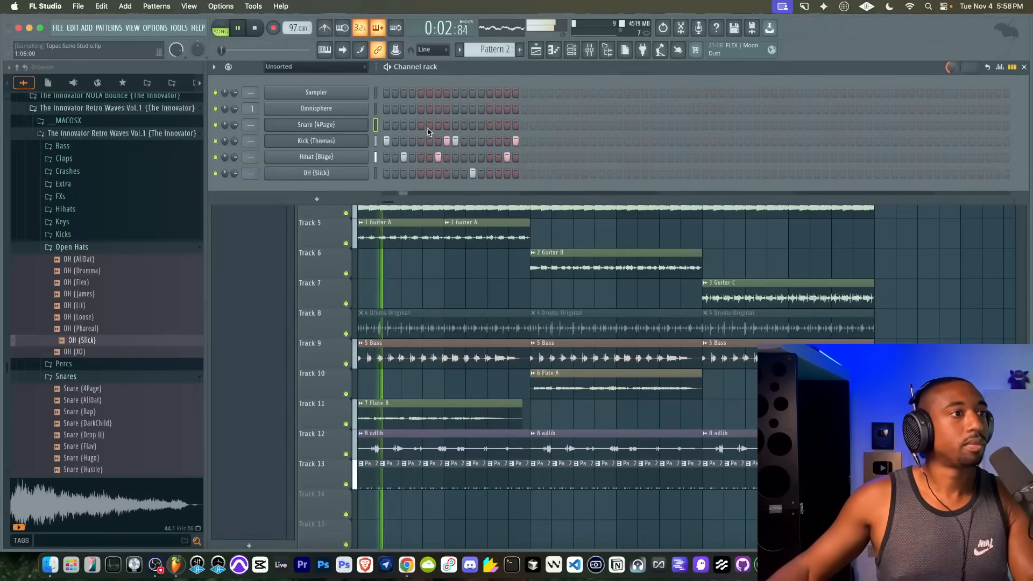
{"action": "left_click", "coordinate": [421, 125]}
{"action": "left_click", "coordinate": [489, 124]}
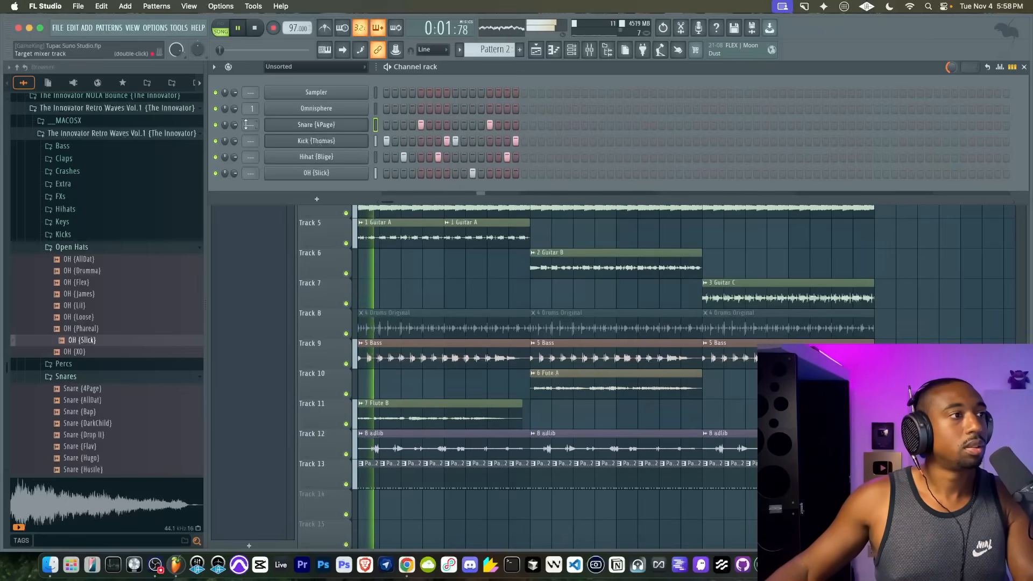
{"action": "key", "text": "F6"}
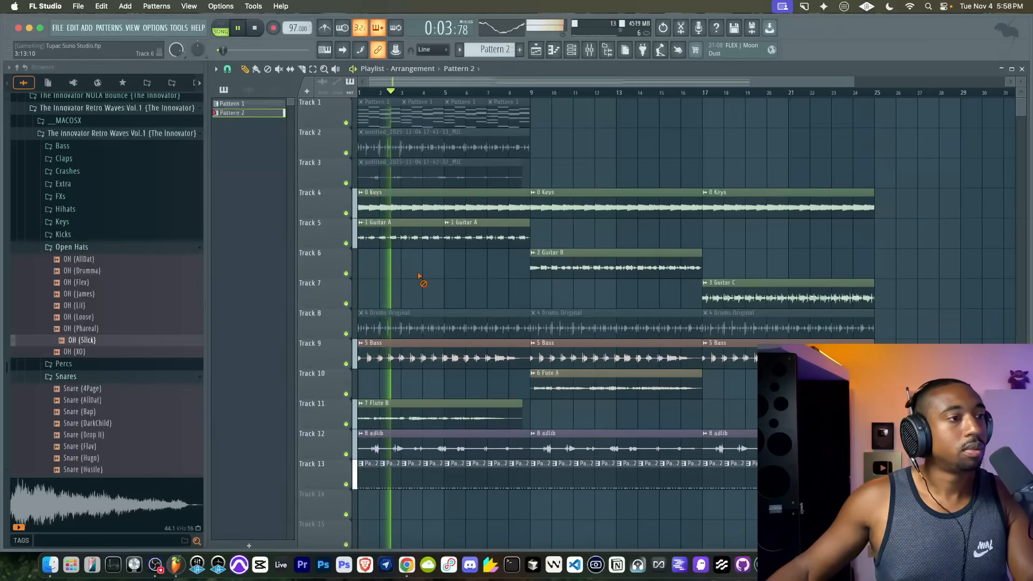
{"action": "key", "text": "F6"}
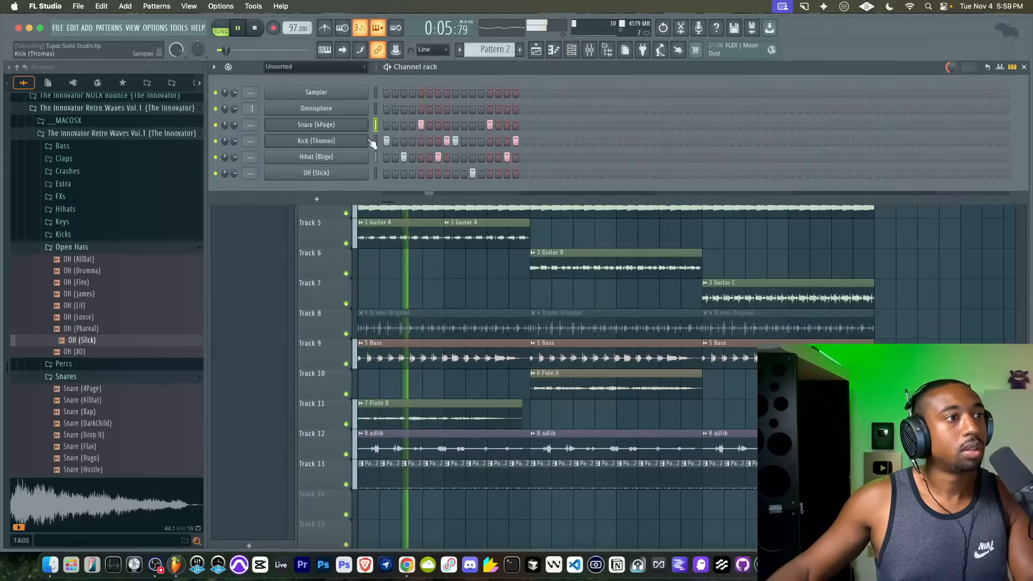
Step: Replace the Kick (Thomas) sample with Kick (Bounce) from the Kicks folder and add a kick hit on step 11
{"action": "left_click", "coordinate": [81, 247]}
{"action": "left_click", "coordinate": [81, 235]}
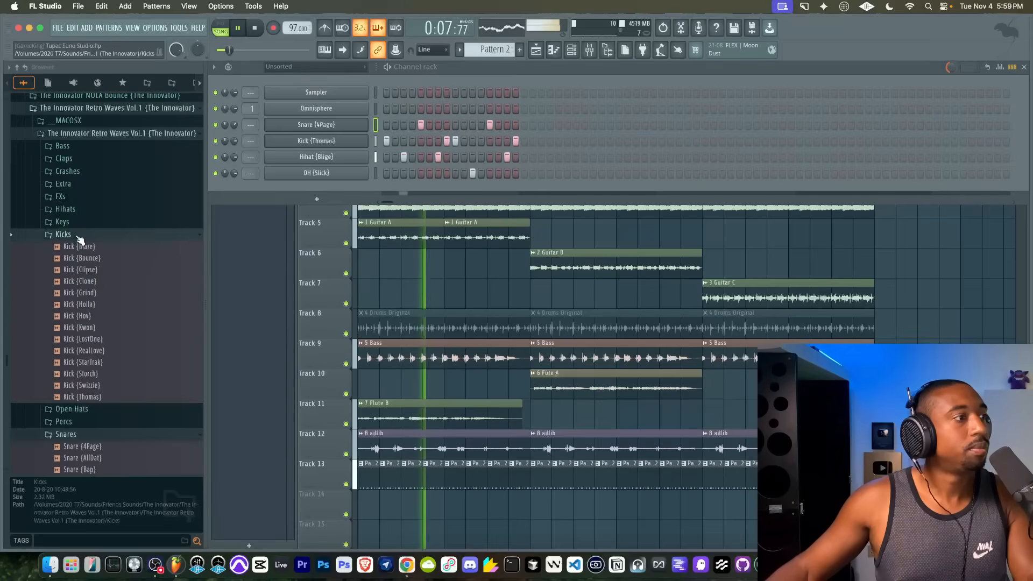
{"action": "left_click", "coordinate": [86, 258]}
{"action": "left_click_drag", "start_coordinate": [86, 259], "coordinate": [311, 143]}
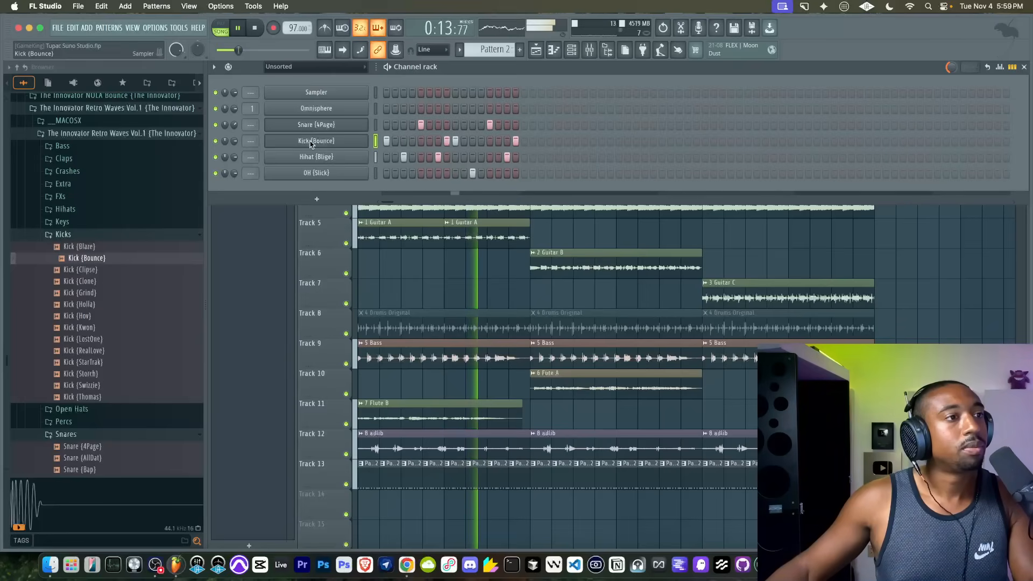
{"action": "left_click", "coordinate": [473, 140]}
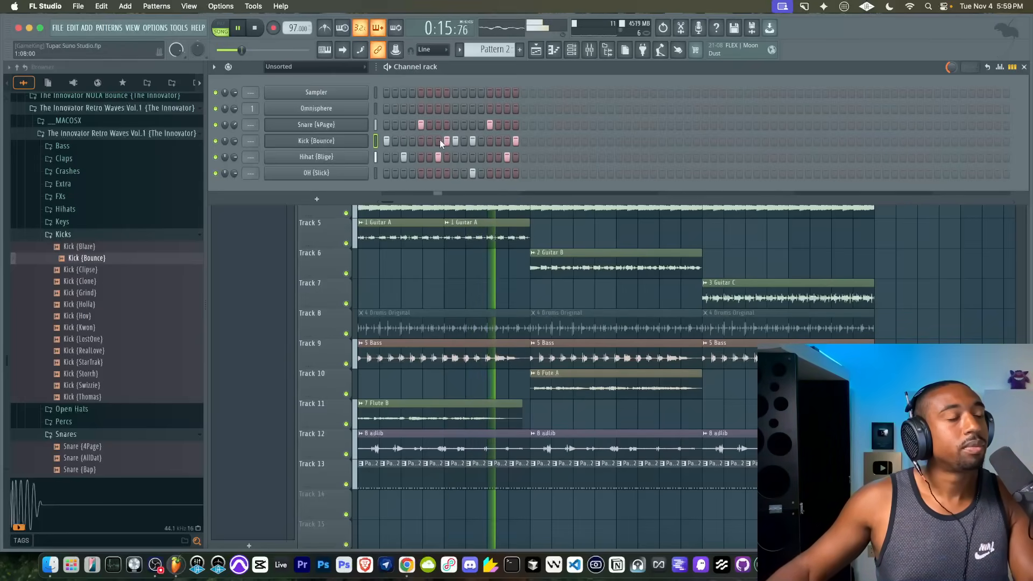
Step: Set the Kick (Bounce) channel's fine time shift to 0:01
{"action": "left_click", "coordinate": [344, 141]}
{"action": "left_click", "coordinate": [369, 210]}
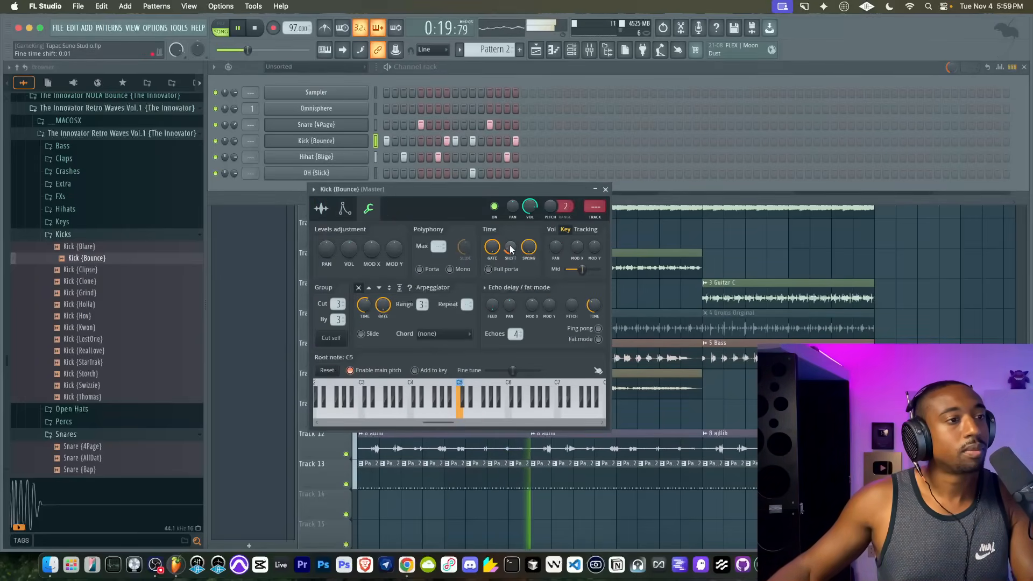
{"action": "left_click", "coordinate": [605, 190]}
Step: Check the time shift and swing settings of the Hihat (Blige) and Snare (4Page) channels
{"action": "left_click", "coordinate": [347, 156]}
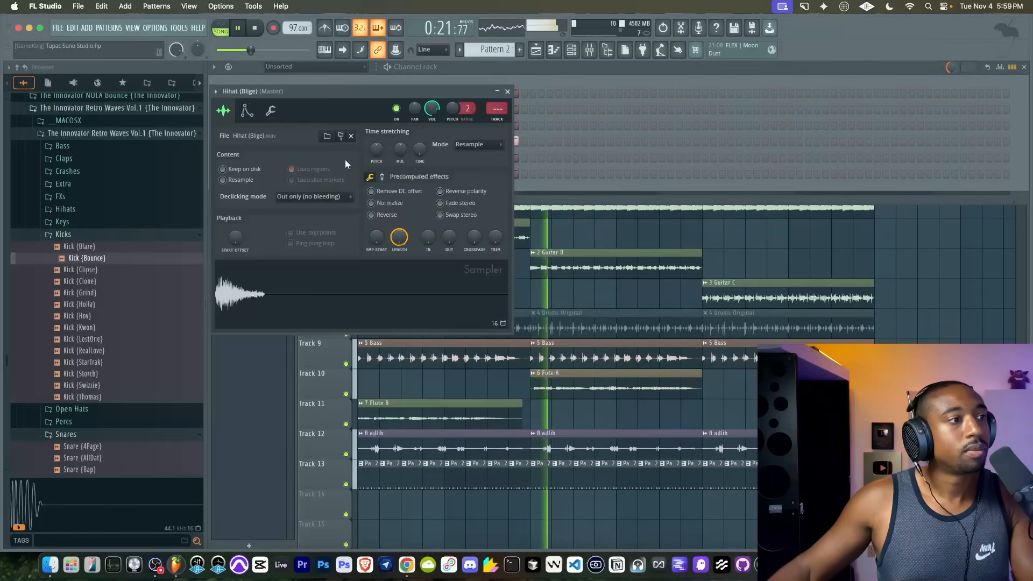
{"action": "left_click", "coordinate": [271, 110]}
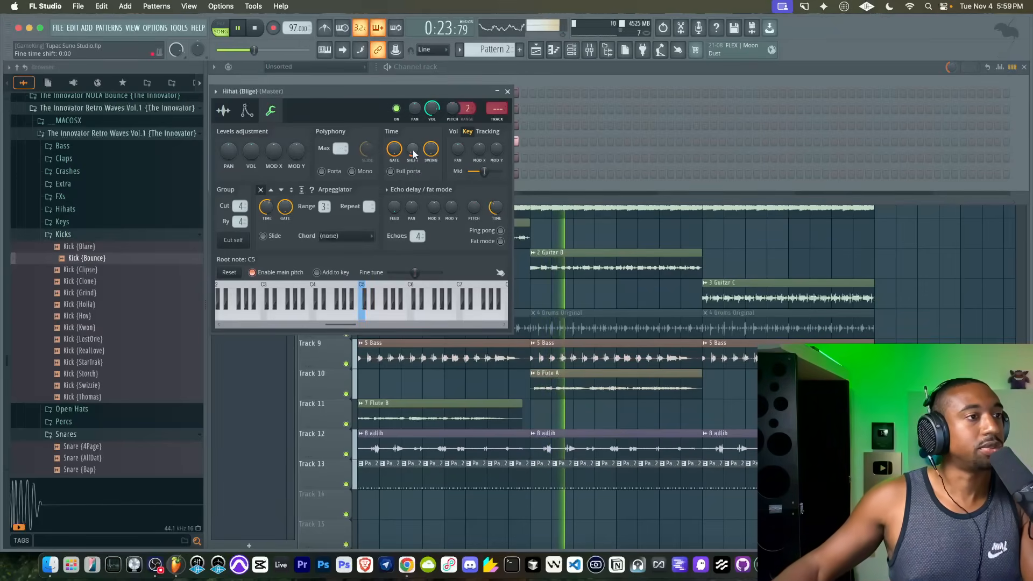
{"action": "left_click", "coordinate": [507, 91]}
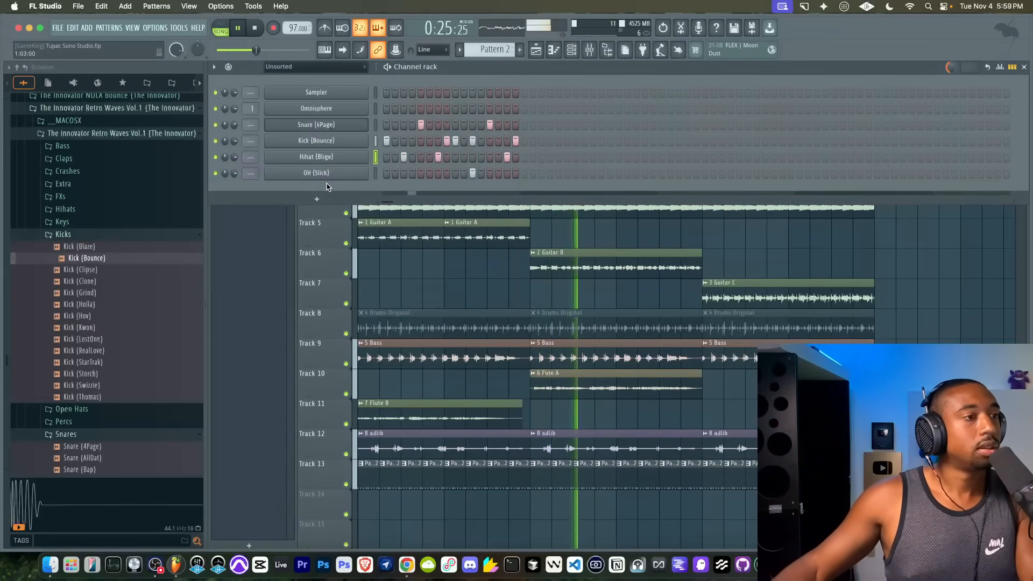
{"action": "left_click", "coordinate": [340, 125]}
{"action": "left_click", "coordinate": [356, 193]}
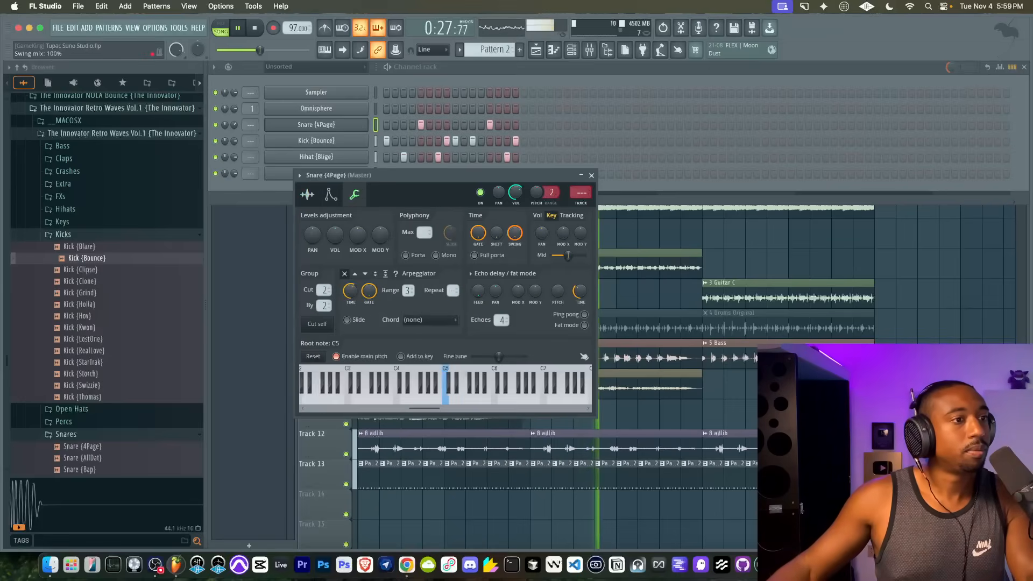
{"action": "left_click", "coordinate": [592, 175]}
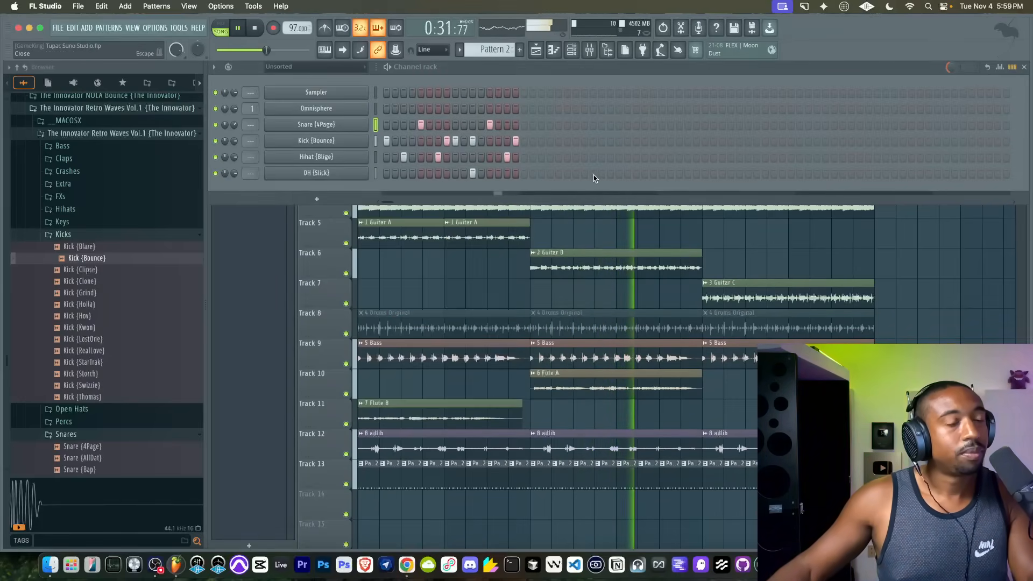
Step: Play the arrangement and examine the bass waveform's timing against the Pattern 2 drum hits
{"action": "key", "text": "space"}
{"action": "key", "text": "F6"}
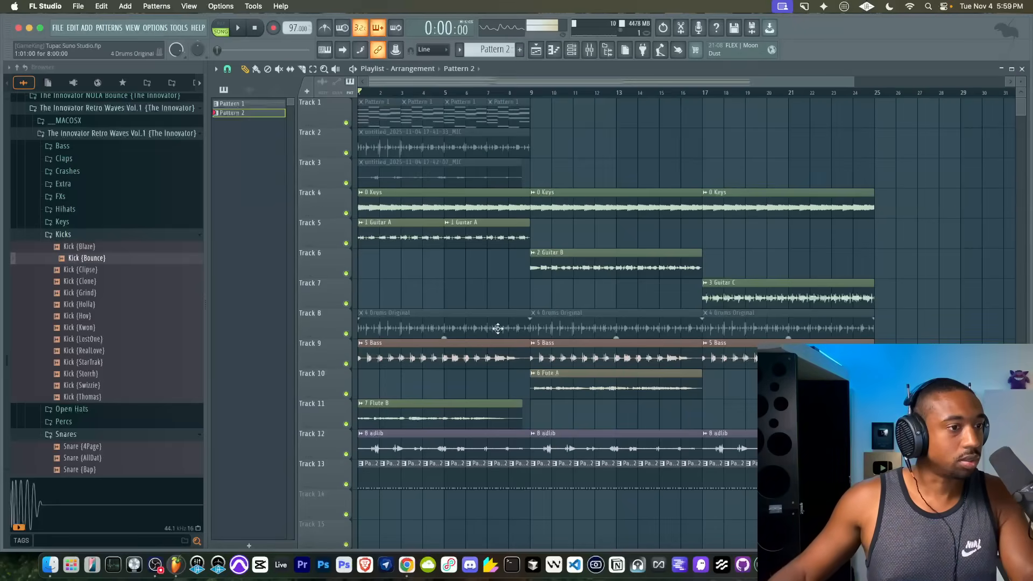
{"action": "scroll", "coordinate": [431, 329], "scroll_direction": "up", "scroll_amount": 5}
{"action": "key", "text": "space"}
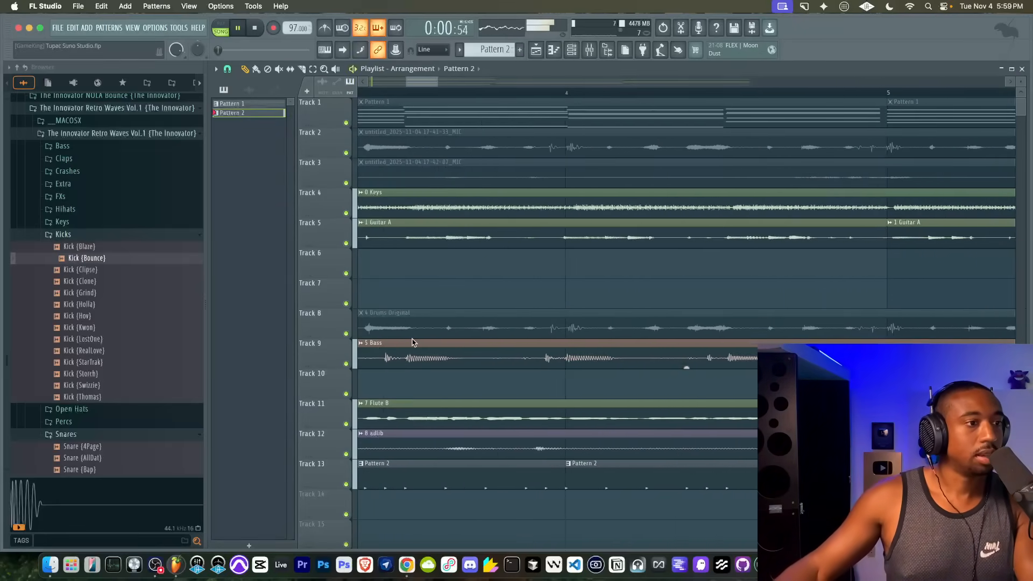
{"action": "scroll", "coordinate": [413, 342], "scroll_direction": "down", "scroll_amount": 3}
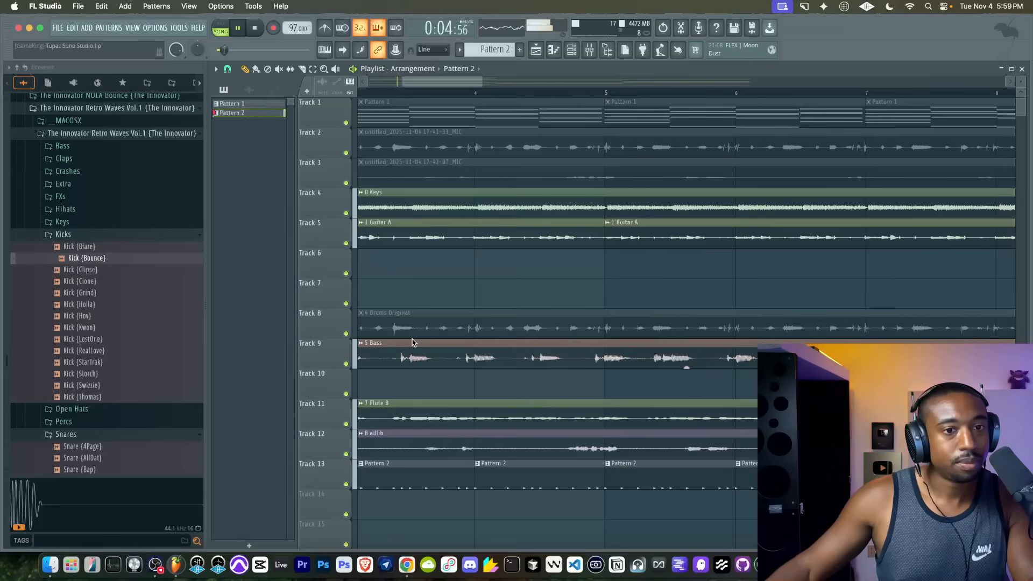
{"action": "scroll", "coordinate": [413, 343], "scroll_direction": "down", "scroll_amount": 3}
{"action": "scroll", "coordinate": [397, 378], "scroll_direction": "up", "scroll_amount": 3}
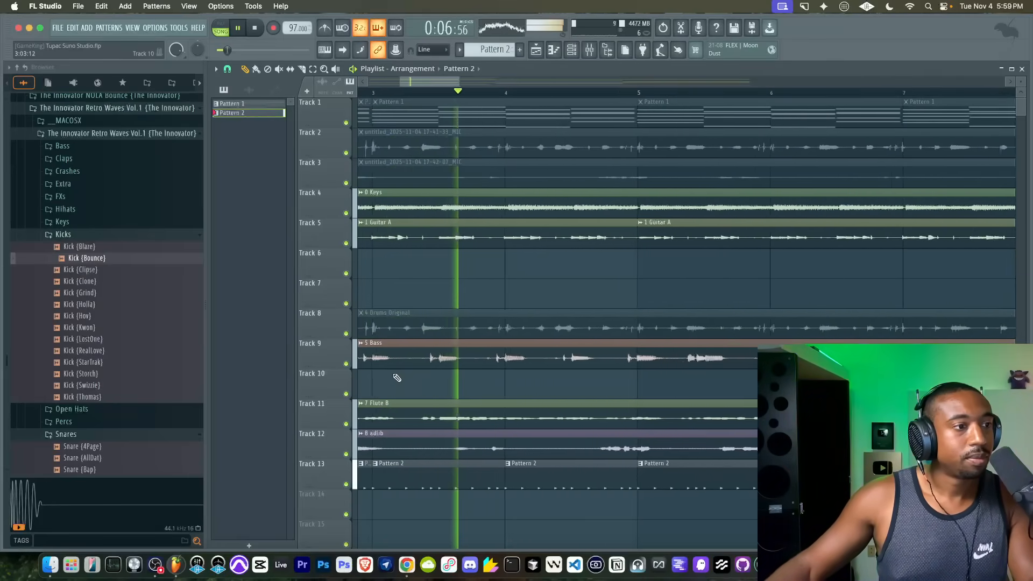
{"action": "scroll", "coordinate": [397, 378], "scroll_direction": "up", "scroll_amount": 3}
{"action": "key", "text": "space"}
Step: Set the playlist snap to 1/2 beat and play the arrangement from bar 1
{"action": "left_click", "coordinate": [227, 69]}
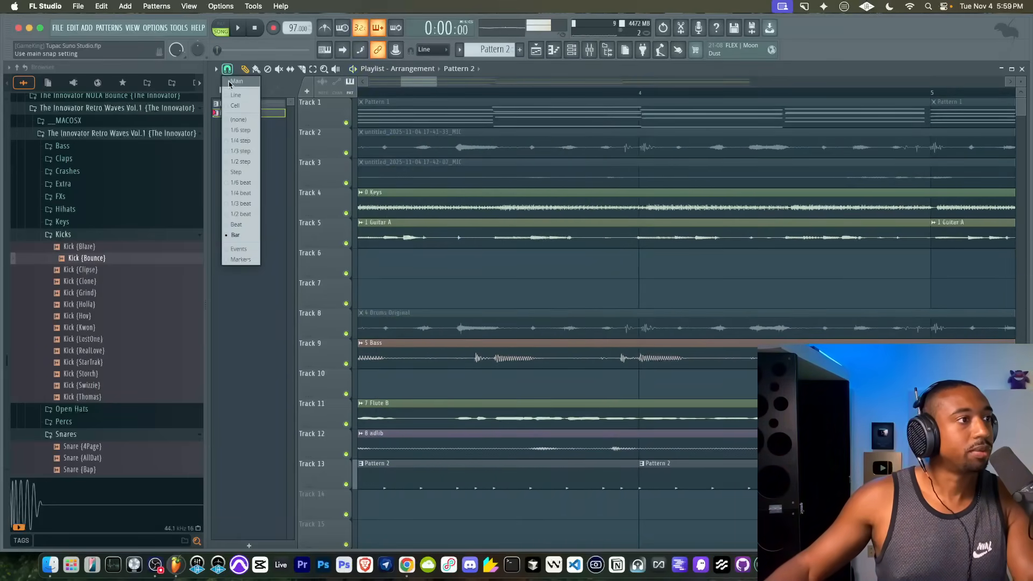
{"action": "left_click", "coordinate": [247, 215]}
{"action": "scroll", "coordinate": [440, 340], "scroll_direction": "left", "scroll_amount": 5}
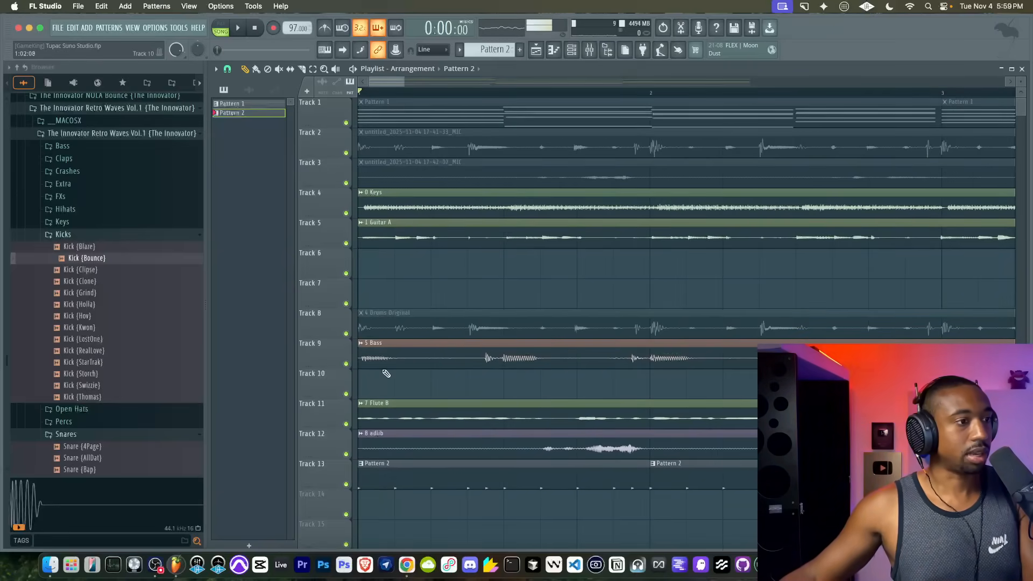
{"action": "key", "text": "space"}
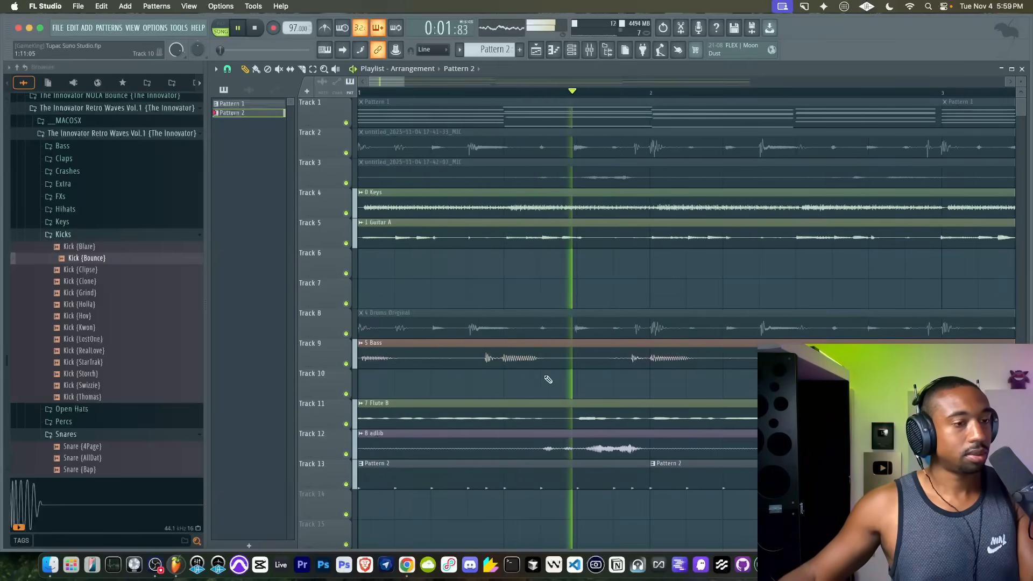
{"action": "key", "text": "space"}
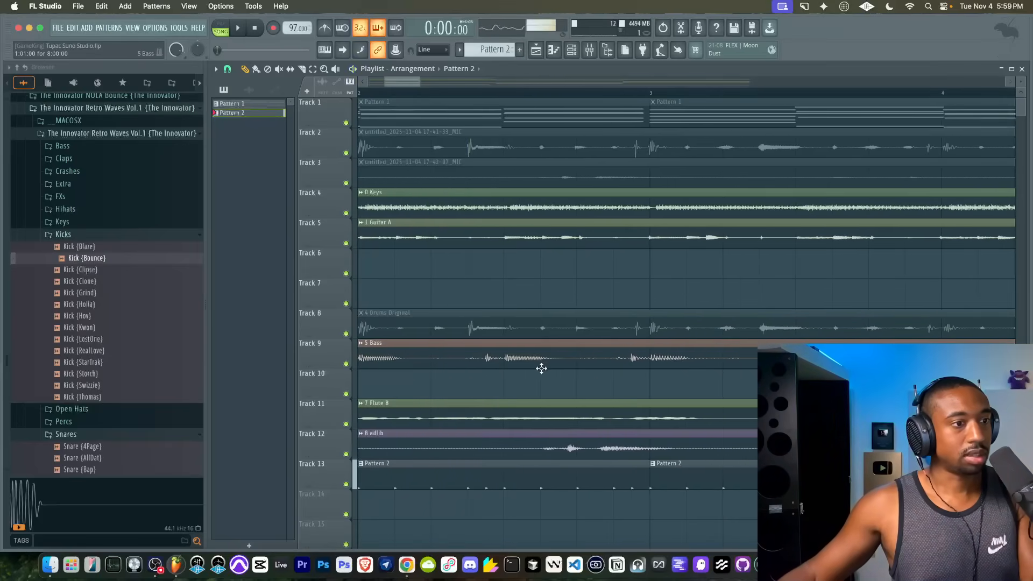
Step: Make Track 9 taller so the 5 Bass waveform can be inspected more closely
{"action": "scroll", "coordinate": [561, 357], "scroll_direction": "right", "scroll_amount": 2}
{"action": "scroll", "coordinate": [554, 366], "scroll_direction": "right", "scroll_amount": 4}
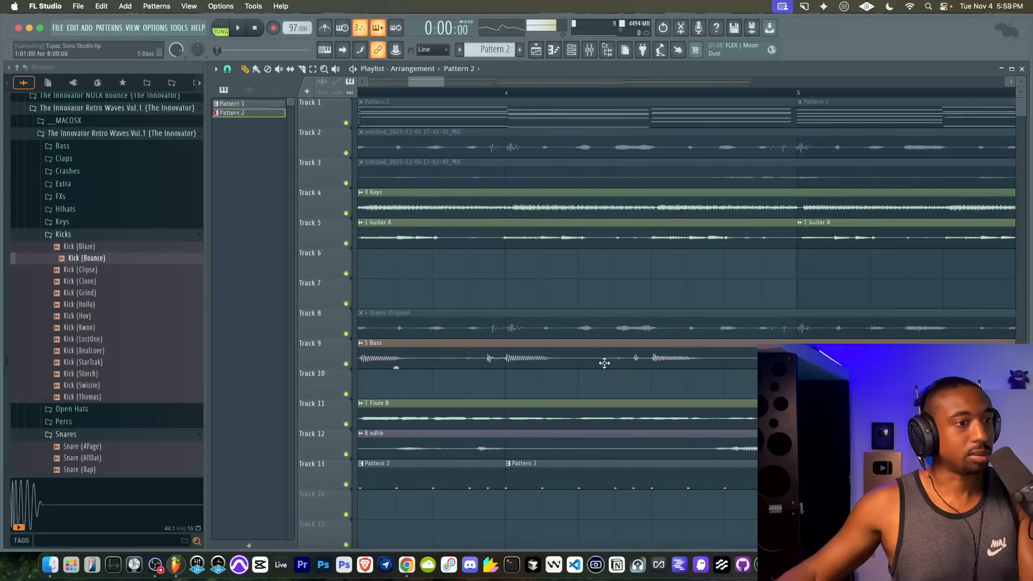
{"action": "left_click_drag", "start_coordinate": [330, 366], "coordinate": [330, 422]}
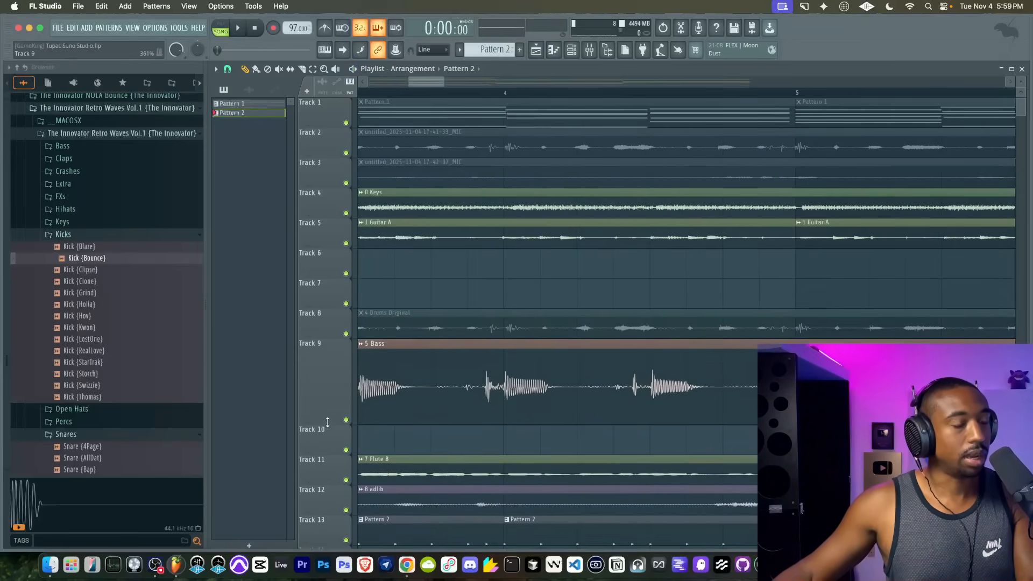
{"action": "scroll", "coordinate": [526, 405], "scroll_direction": "right", "scroll_amount": 4}
{"action": "scroll", "coordinate": [637, 397], "scroll_direction": "right", "scroll_amount": 3}
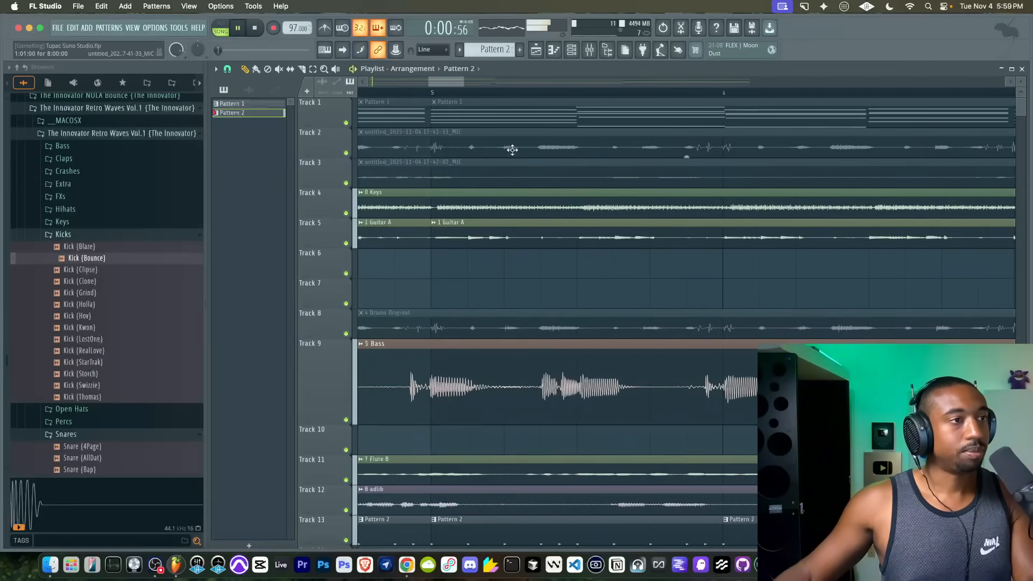
Step: Play from bar 5 while following the bass waveform on Track 9, and save the project
{"action": "left_click", "coordinate": [474, 93]}
{"action": "scroll", "coordinate": [601, 371], "scroll_direction": "right", "scroll_amount": 2}
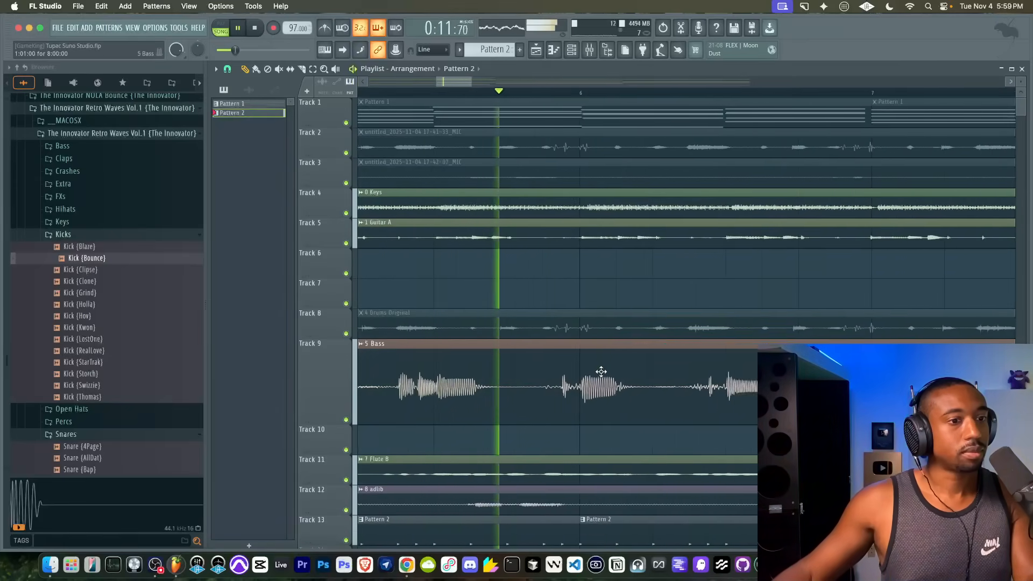
{"action": "scroll", "coordinate": [601, 372], "scroll_direction": "right", "scroll_amount": 4}
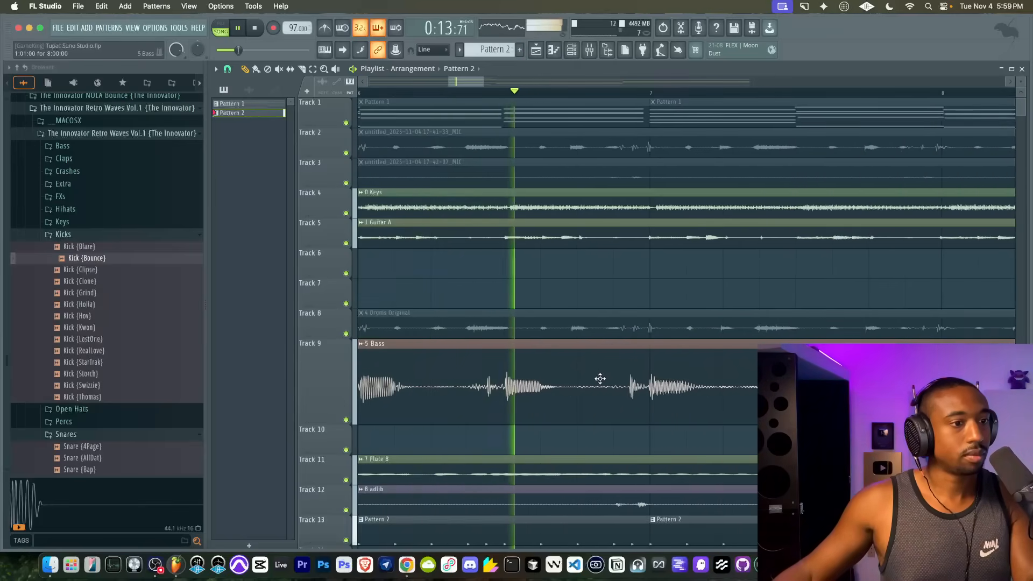
{"action": "scroll", "coordinate": [600, 378], "scroll_direction": "right", "scroll_amount": 4}
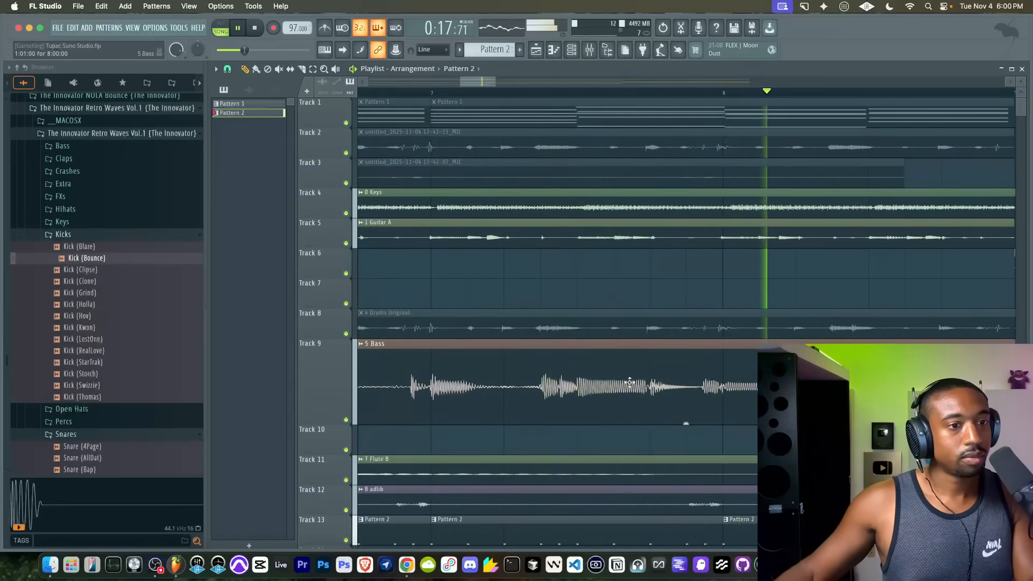
{"action": "scroll", "coordinate": [630, 382], "scroll_direction": "down", "scroll_amount": 3}
{"action": "key", "text": "space"}
{"action": "key", "text": "ctrl+s"}
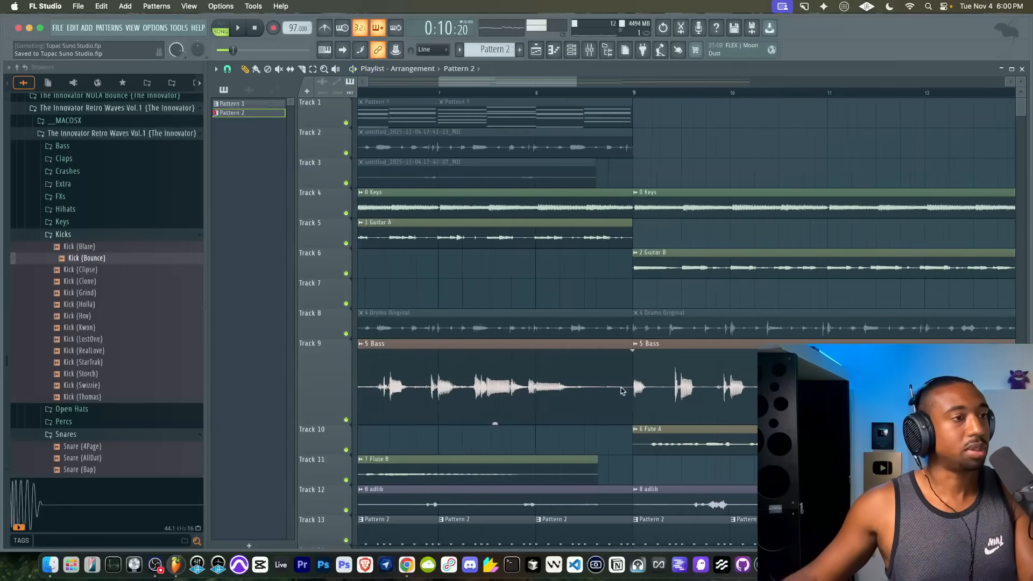
Step: During playback, reset the Kick (Bounce) channel's fine time shift to 0:00 and review its sample settings
{"action": "key", "text": "space"}
{"action": "left_click", "coordinate": [572, 51]}
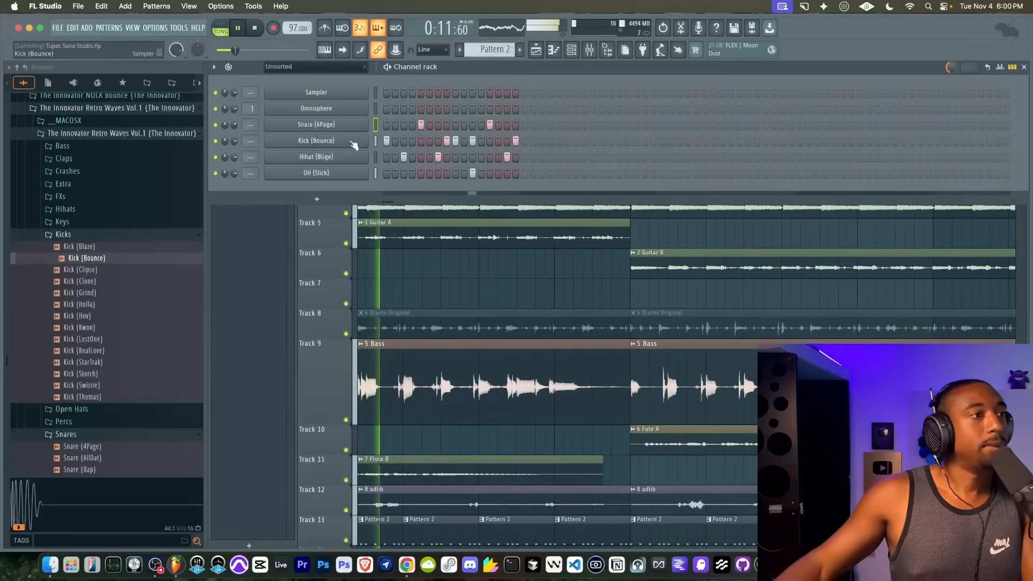
{"action": "left_click", "coordinate": [316, 141]}
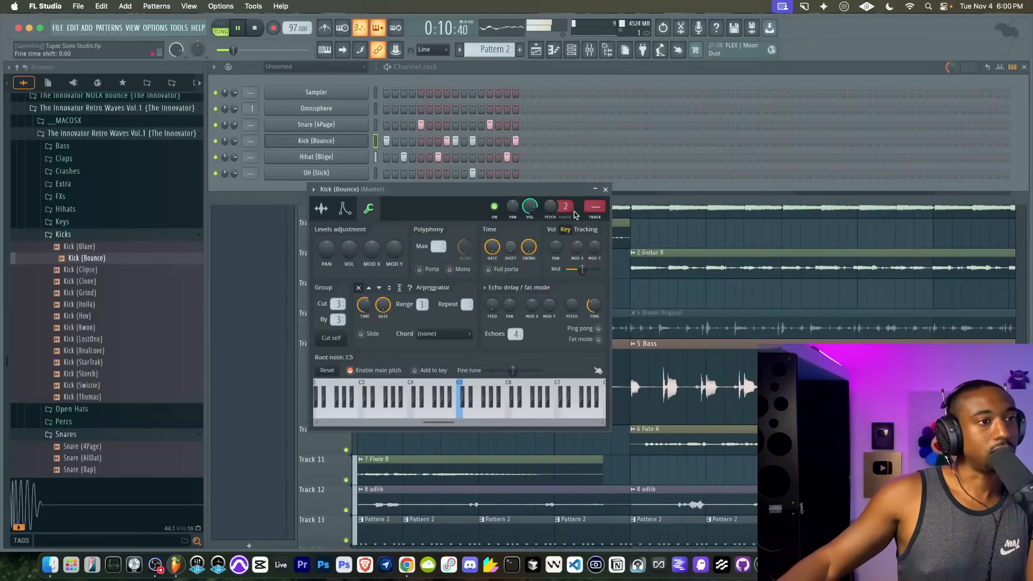
{"action": "left_click", "coordinate": [606, 189]}
{"action": "left_click", "coordinate": [296, 144]}
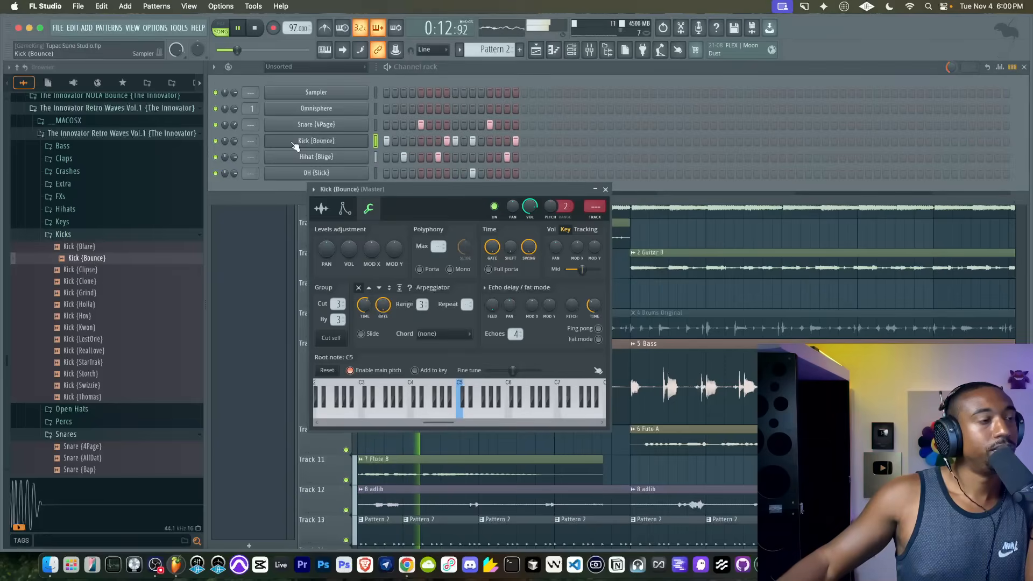
{"action": "left_click", "coordinate": [329, 211]}
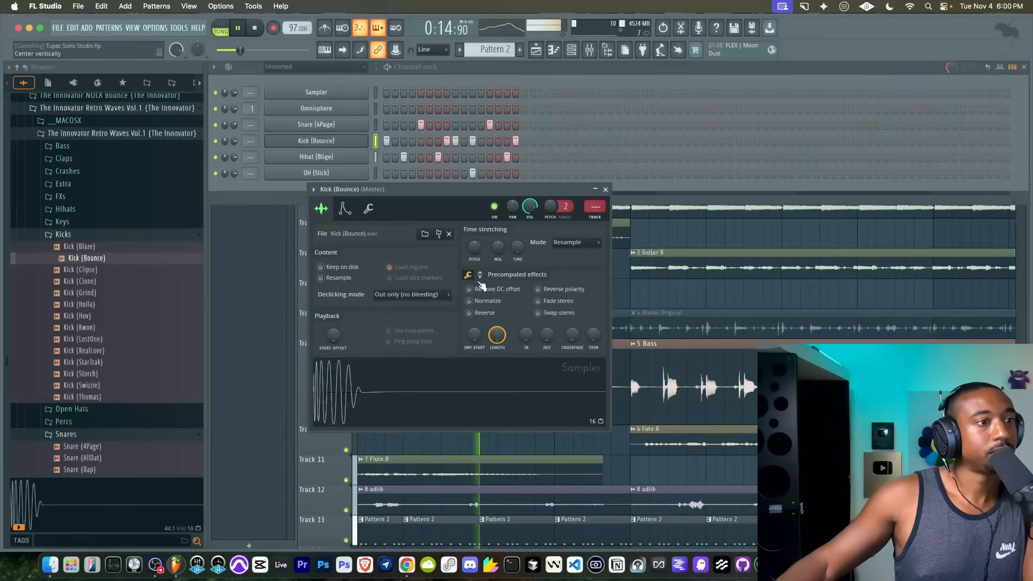
{"action": "left_click", "coordinate": [605, 190]}
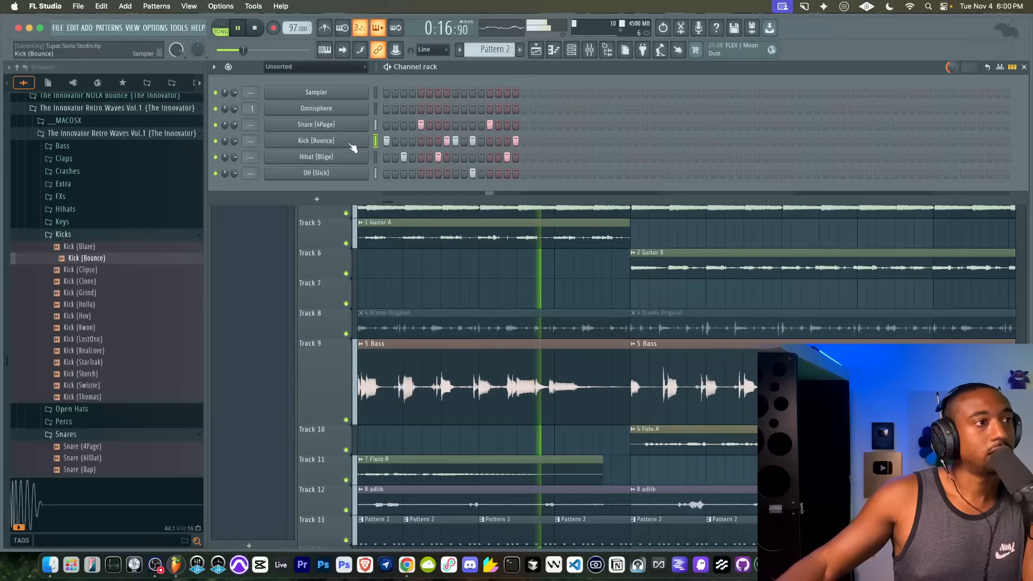
Step: Check the Hihat (Blige) channel's fine time shift and stop playback
{"action": "left_click", "coordinate": [316, 156]}
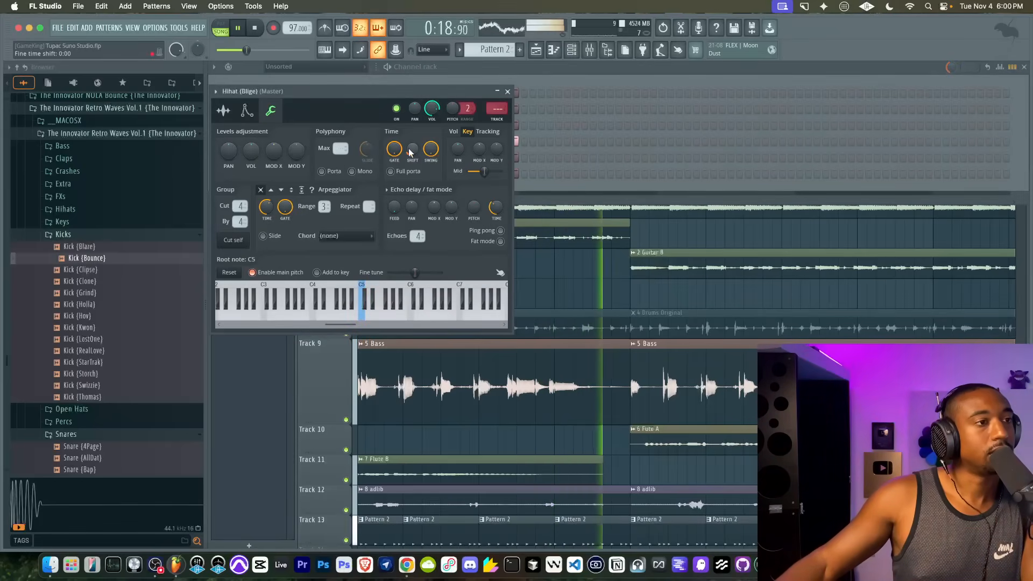
{"action": "key", "text": "space"}
{"action": "left_click", "coordinate": [507, 92]}
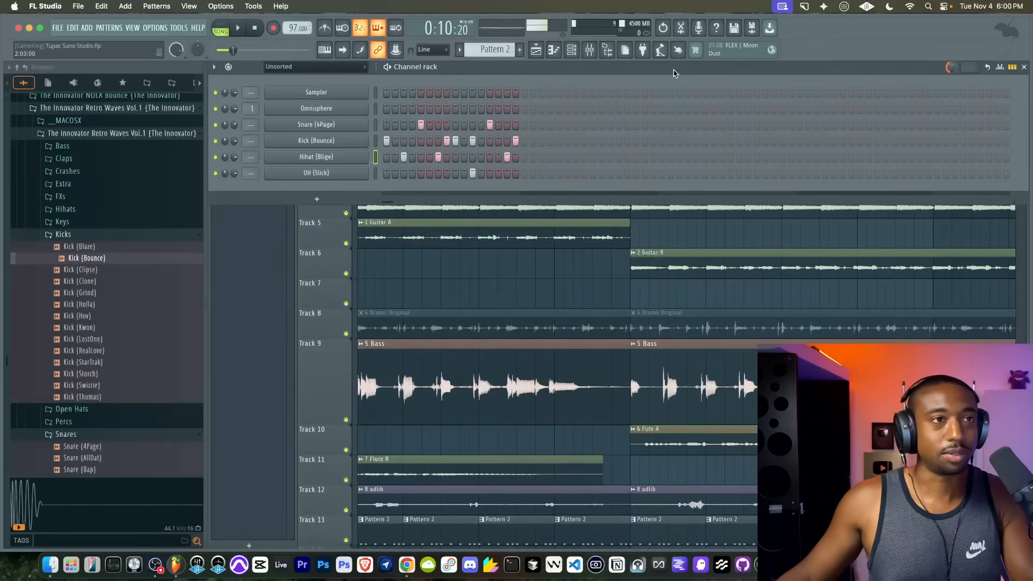
Step: Hide the browser and adjust the Hihat (Blige) channel's fine time shift while the song plays
{"action": "left_click", "coordinate": [611, 50]}
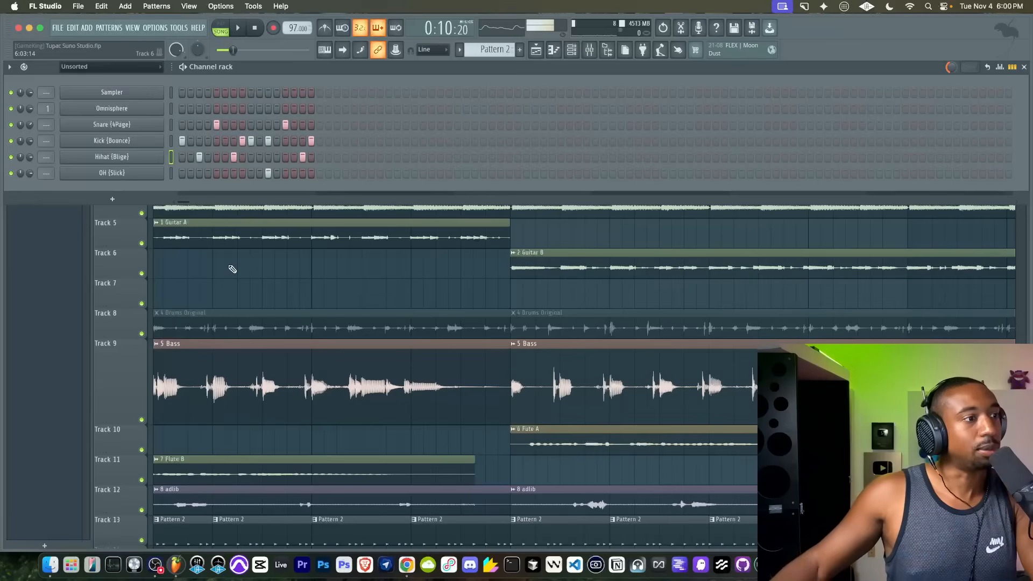
{"action": "key", "text": "F6"}
{"action": "key", "text": "space"}
{"action": "left_click", "coordinate": [572, 50]}
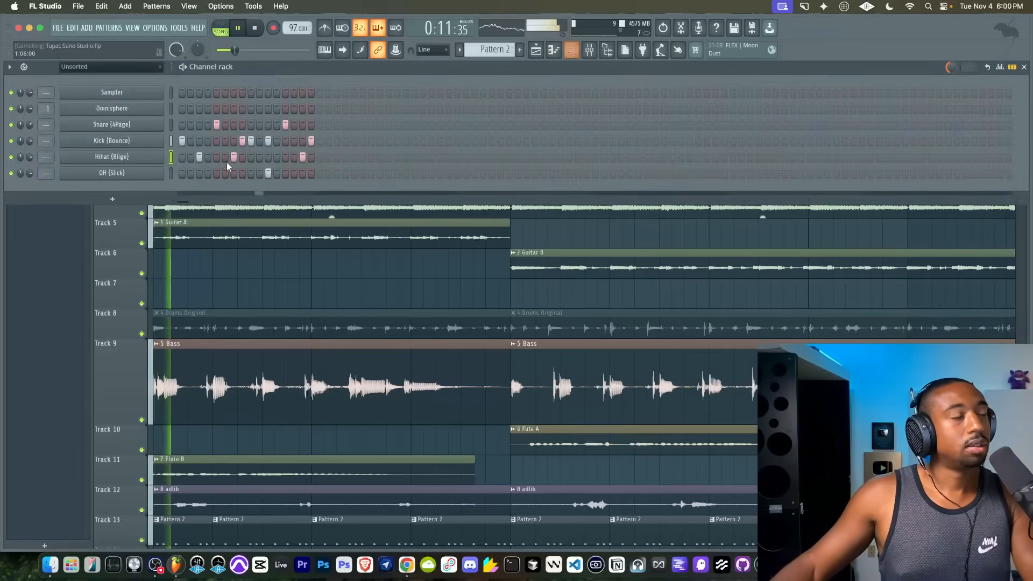
{"action": "left_click", "coordinate": [148, 162]}
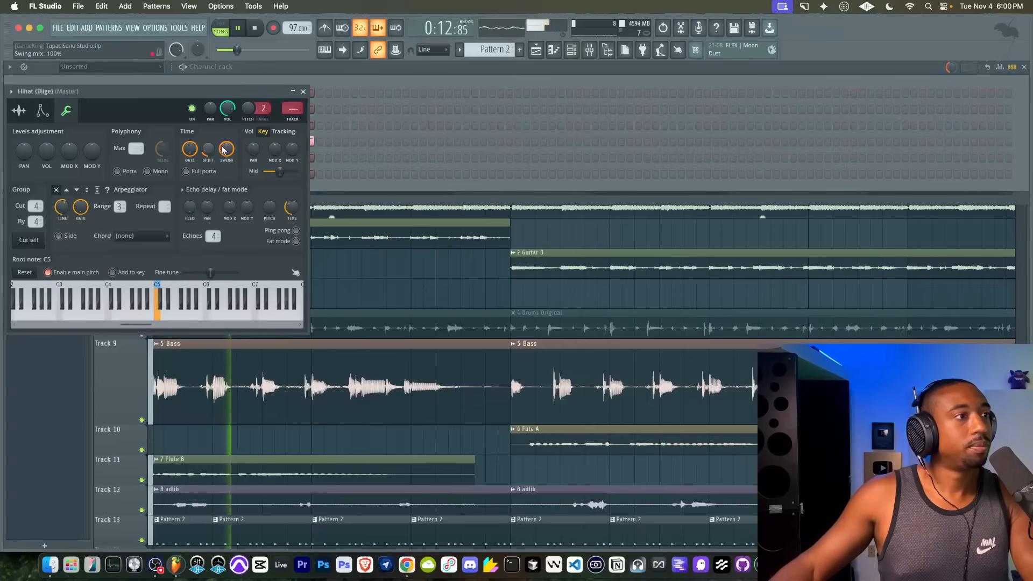
{"action": "left_click", "coordinate": [302, 92]}
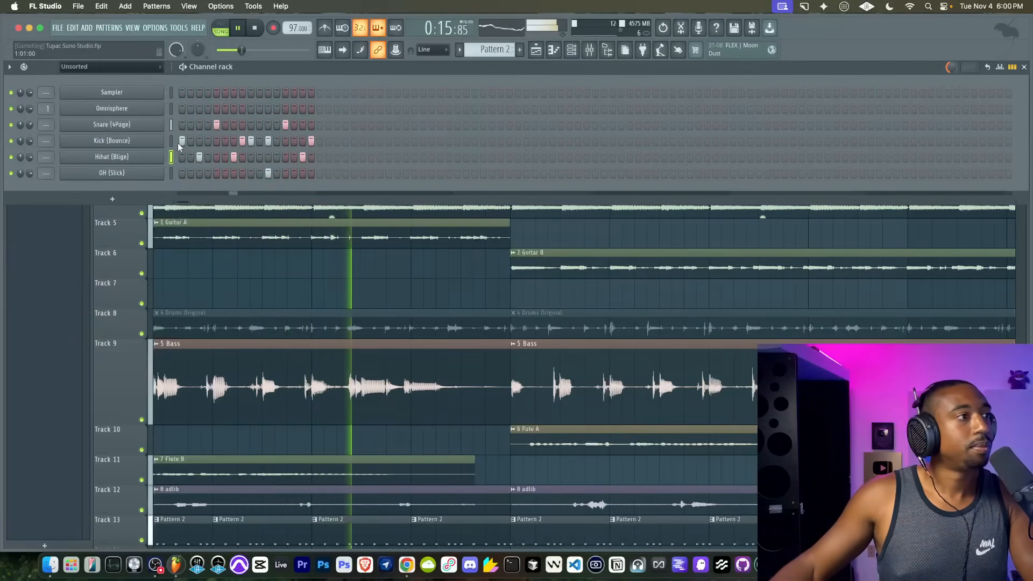
Step: Set the Kick (Bounce) channel volume to 92% and adjust its fine time shift during playback
{"action": "right_click", "coordinate": [330, 269]}
{"action": "scroll", "coordinate": [325, 274], "scroll_direction": "down", "scroll_amount": 6}
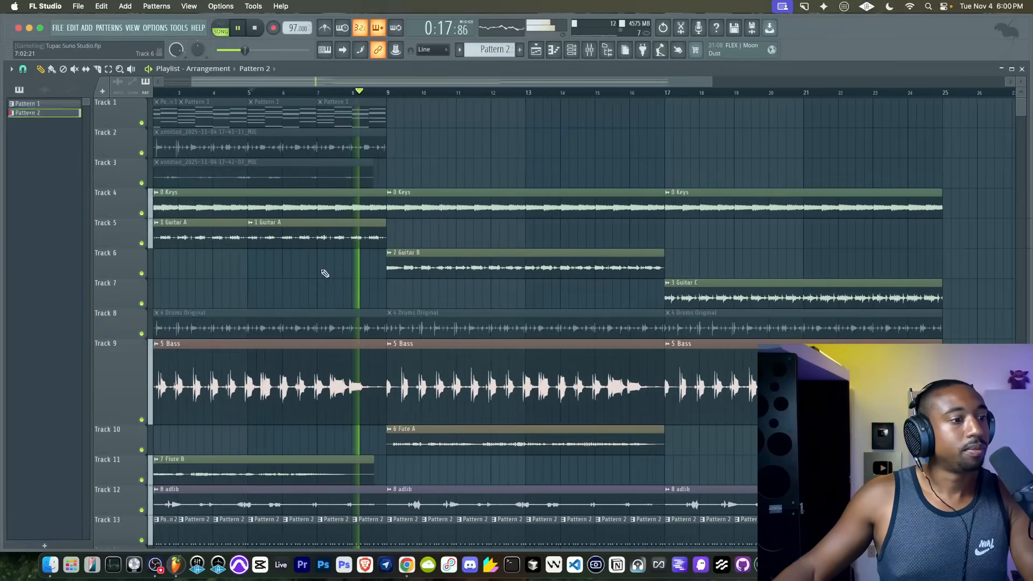
{"action": "scroll", "coordinate": [324, 274], "scroll_direction": "down", "scroll_amount": 5}
{"action": "key", "text": "F6"}
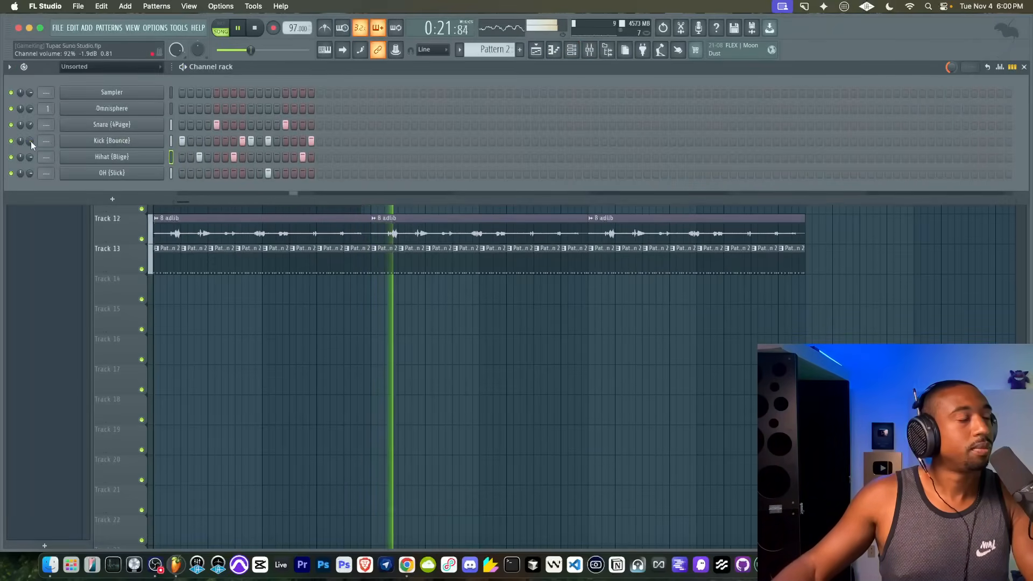
{"action": "left_click", "coordinate": [97, 143]}
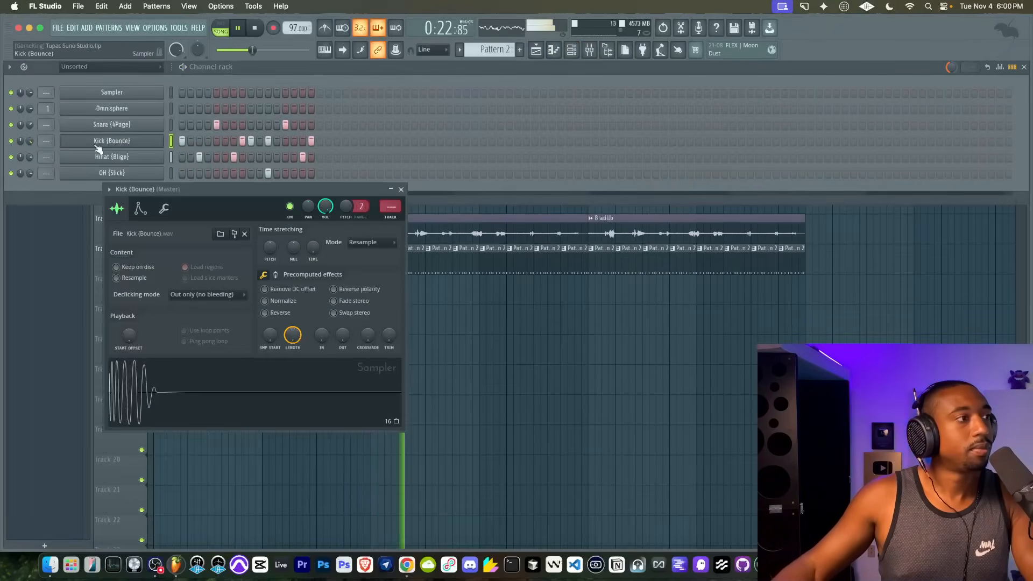
{"action": "left_click", "coordinate": [164, 209]}
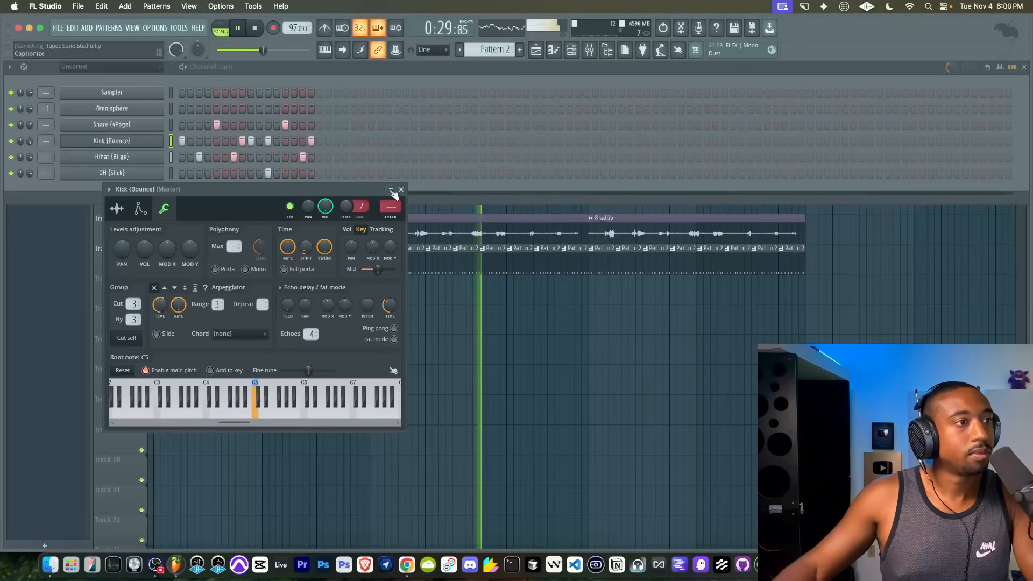
{"action": "left_click", "coordinate": [401, 189]}
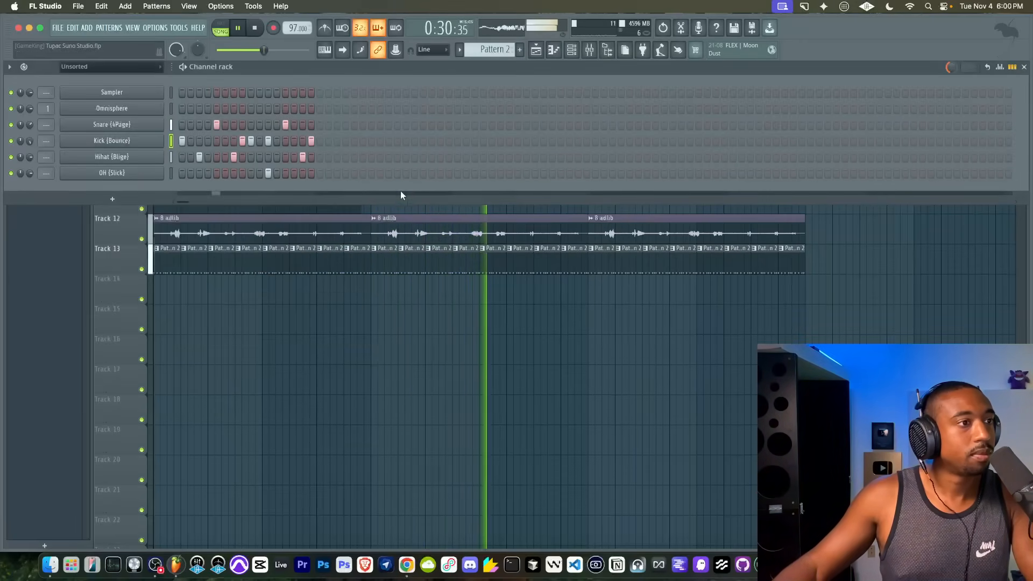
Step: Lower the OH (Slick) channel's pitch to -54 cents and set its volume envelope hold time to 28%
{"action": "left_click", "coordinate": [105, 173]}
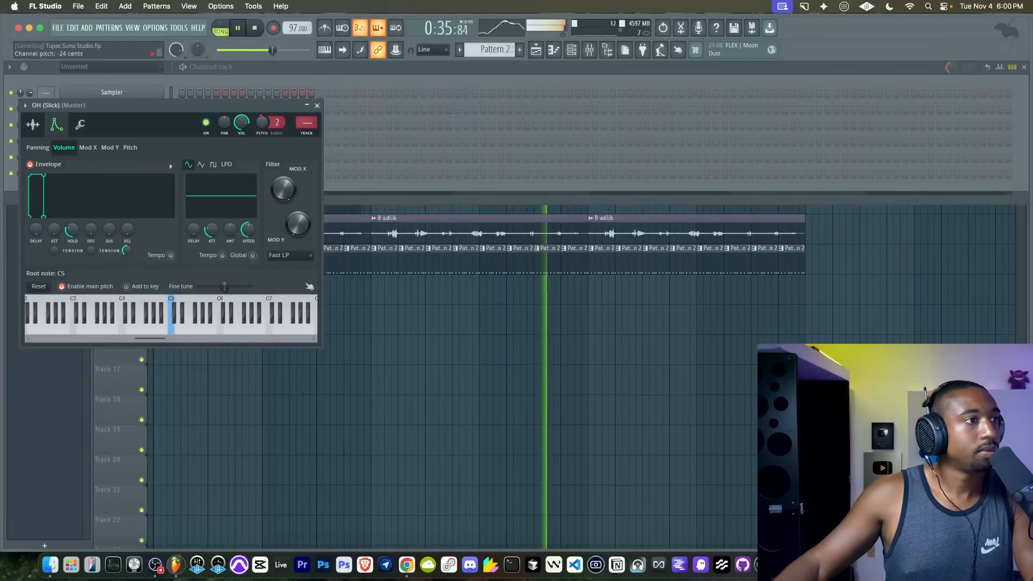
{"action": "left_click_drag", "start_coordinate": [264, 123], "coordinate": [266, 126]}
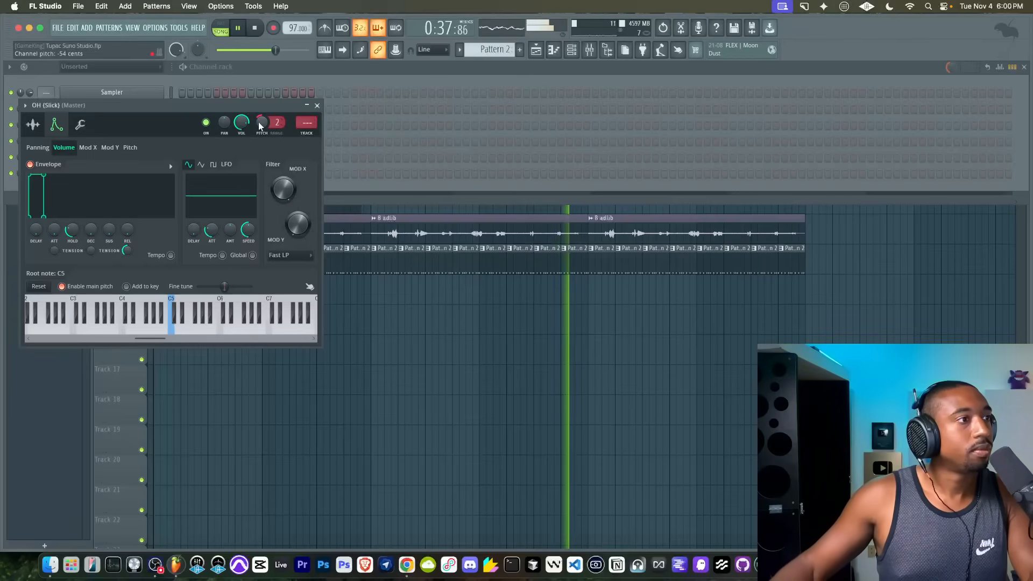
{"action": "left_click_drag", "start_coordinate": [72, 231], "coordinate": [72, 235]}
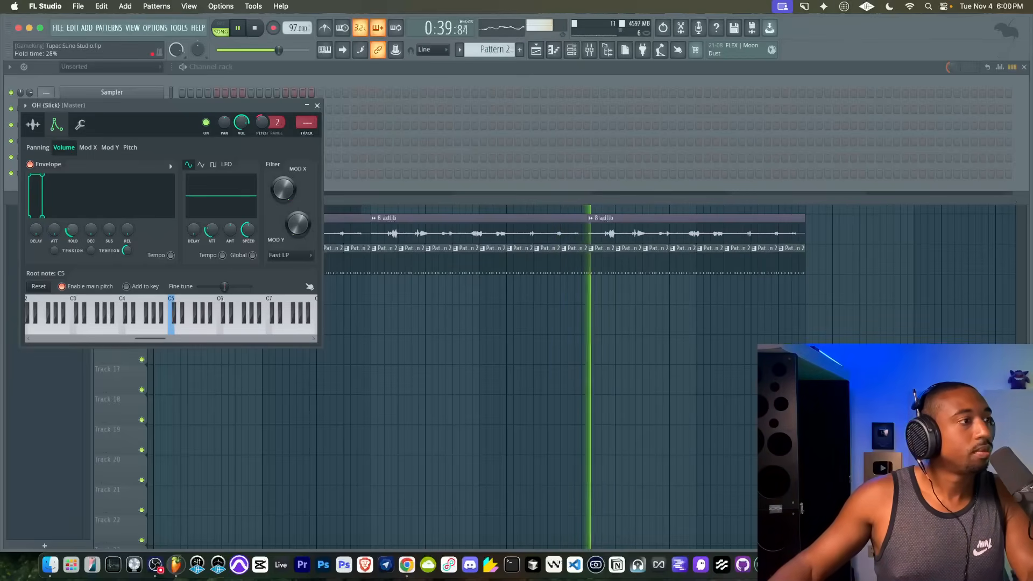
{"action": "left_click", "coordinate": [317, 105]}
Step: Return to the playlist, stop playback and select the three 5 Bass clips on Track 9
{"action": "right_click", "coordinate": [357, 293]}
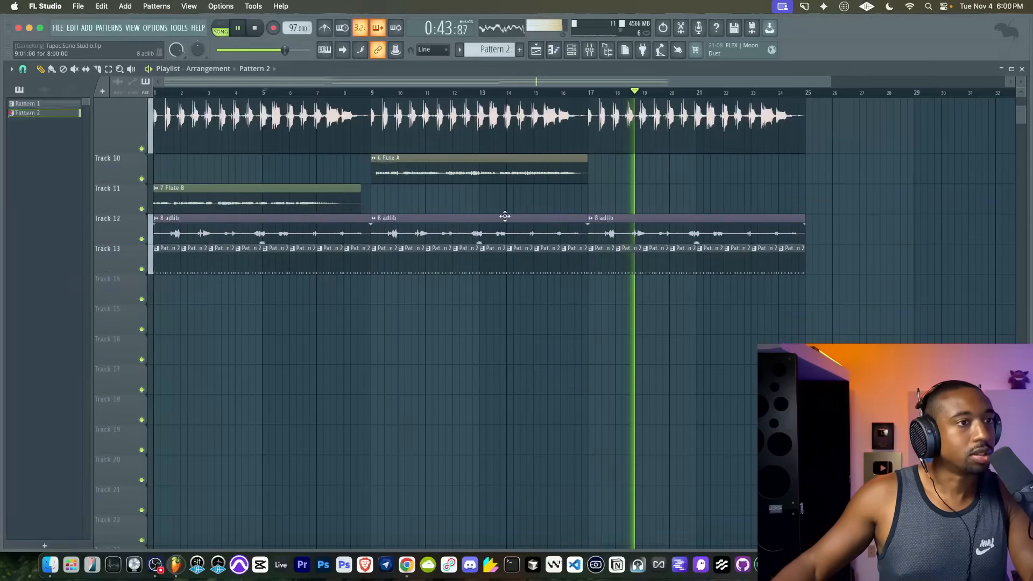
{"action": "scroll", "coordinate": [563, 240], "scroll_direction": "up", "scroll_amount": 2}
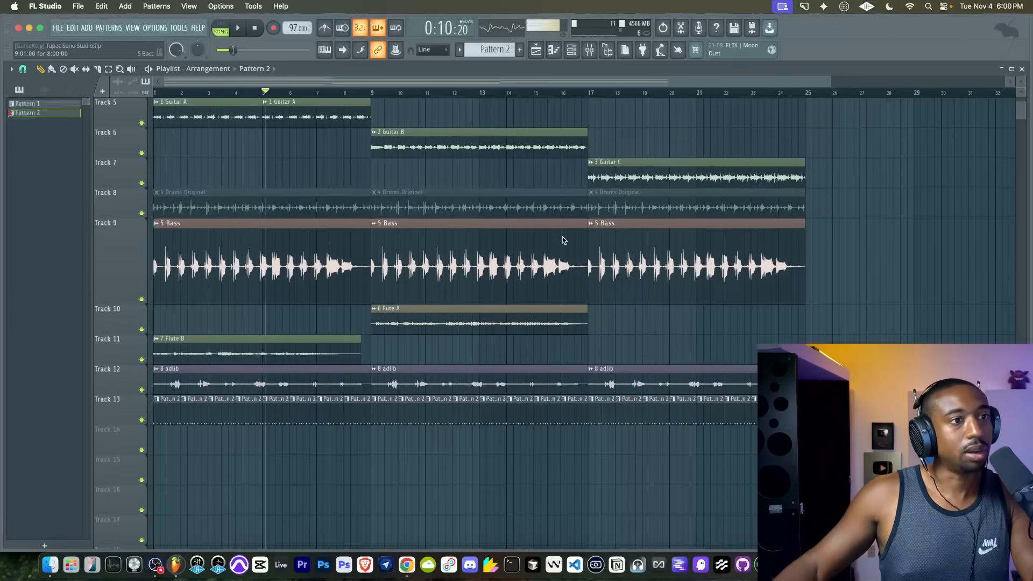
{"action": "scroll", "coordinate": [581, 257], "scroll_direction": "down", "scroll_amount": 1}
{"action": "scroll", "coordinate": [582, 257], "scroll_direction": "down", "scroll_amount": 1}
{"action": "left_click_drag", "start_coordinate": [582, 257], "coordinate": [269, 264]}
{"action": "scroll", "coordinate": [269, 264], "scroll_direction": "down", "scroll_amount": 3}
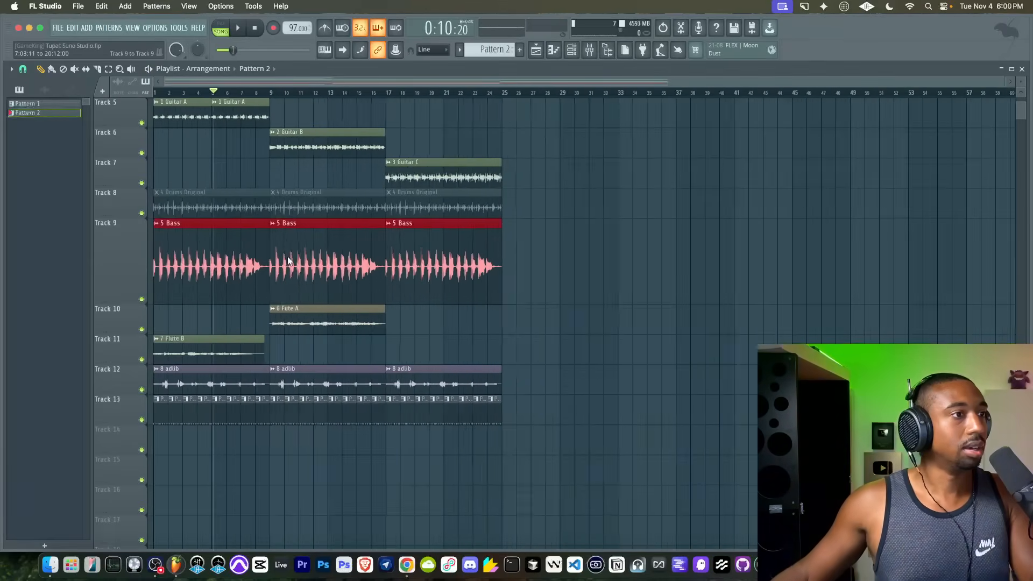
Step: Lower the gain of the 3 Guitar C clip on Track 7 to -2.0 dB
{"action": "scroll", "coordinate": [289, 260], "scroll_direction": "up", "scroll_amount": 3}
{"action": "left_click_drag", "start_coordinate": [410, 264], "coordinate": [364, 243]}
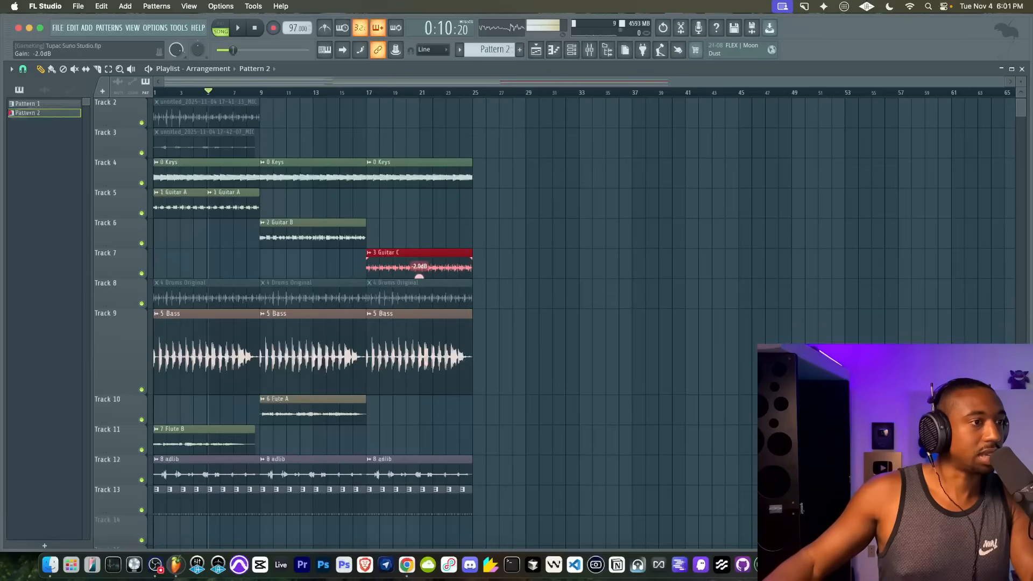
Step: Slightly lower the gain of the Guitar B clip on track 6, start playback, and save the project
{"action": "left_click_drag", "start_coordinate": [315, 246], "coordinate": [312, 245]}
{"action": "key", "text": "space"}
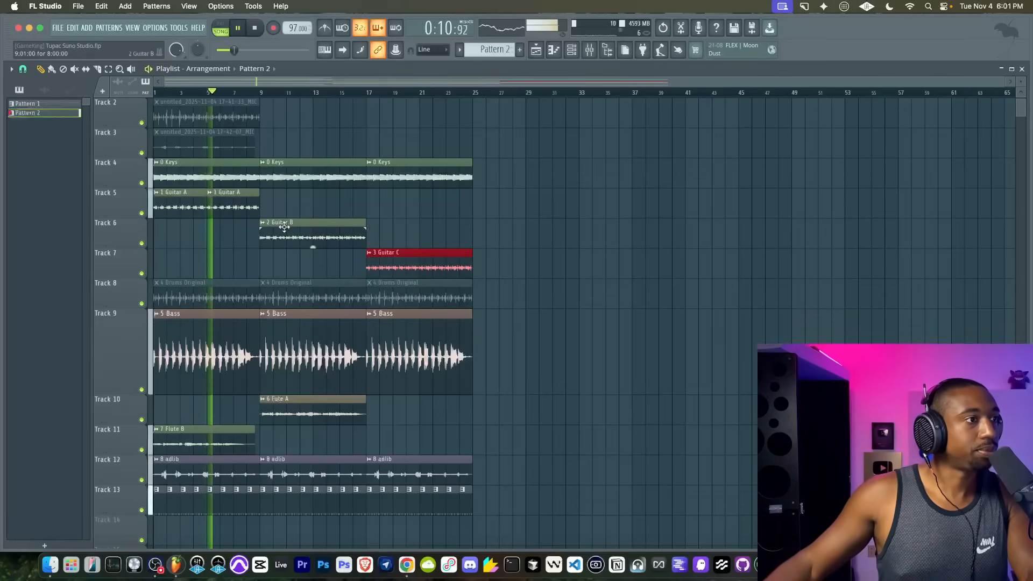
{"action": "left_click", "coordinate": [285, 209], "text": "super"}
{"action": "key", "text": "super+s"}
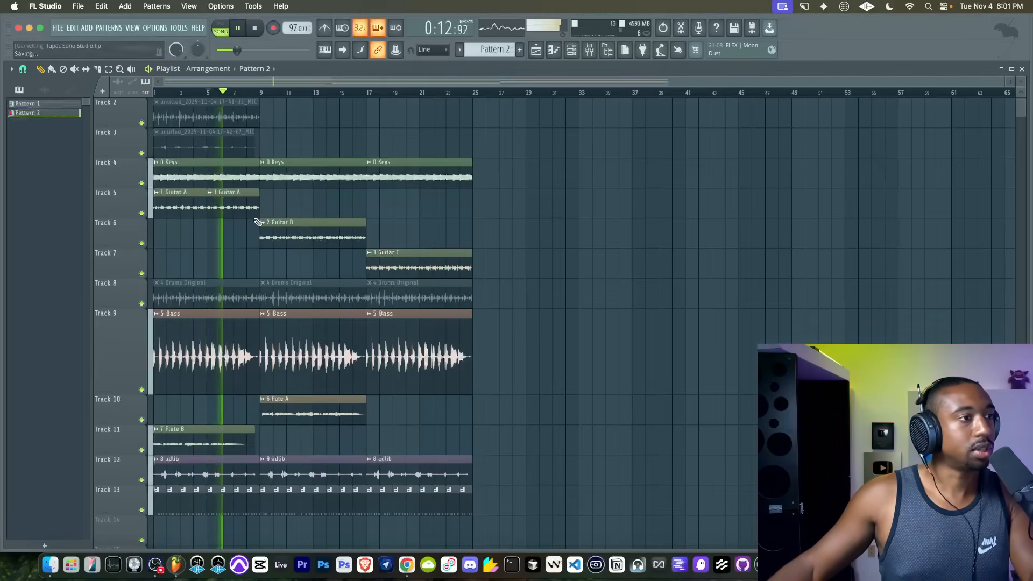
Step: Select all three Bass clips on track 9 and lower their gain together
{"action": "scroll", "coordinate": [241, 269], "scroll_direction": "down", "scroll_amount": 3}
{"action": "left_click_drag", "start_coordinate": [242, 269], "coordinate": [454, 269]}
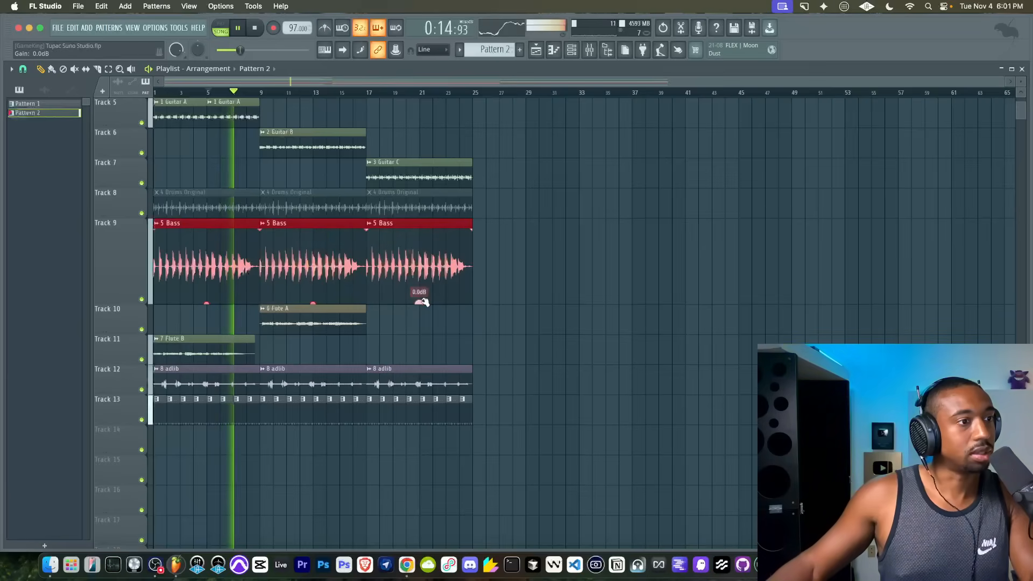
{"action": "left_click_drag", "start_coordinate": [420, 302], "coordinate": [422, 304]}
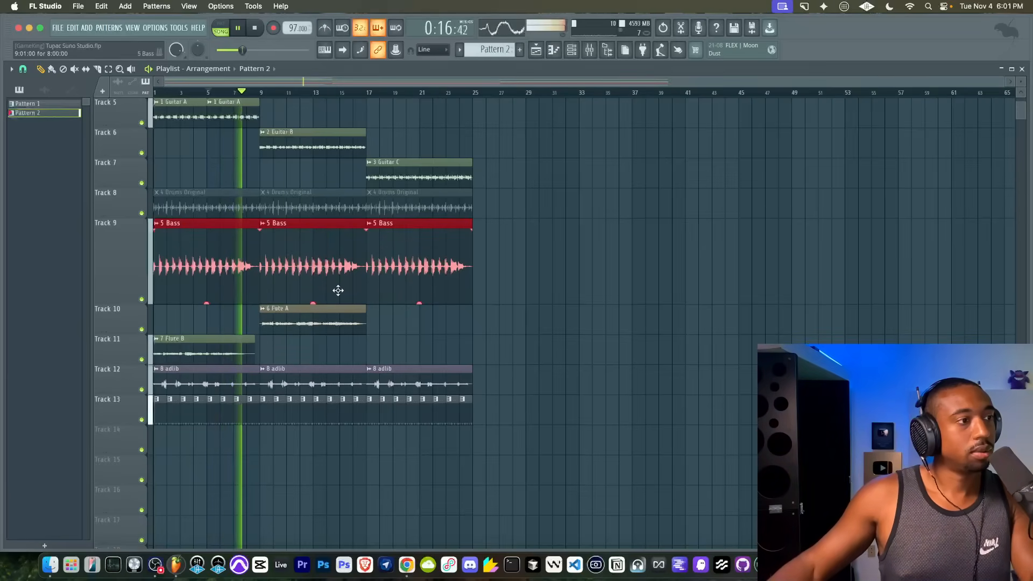
Step: Route the Bass channel to mixer track 4 and load Fruity Delay 3 in its first effect slot
{"action": "double_click", "coordinate": [425, 223]}
{"action": "key", "text": "F9"}
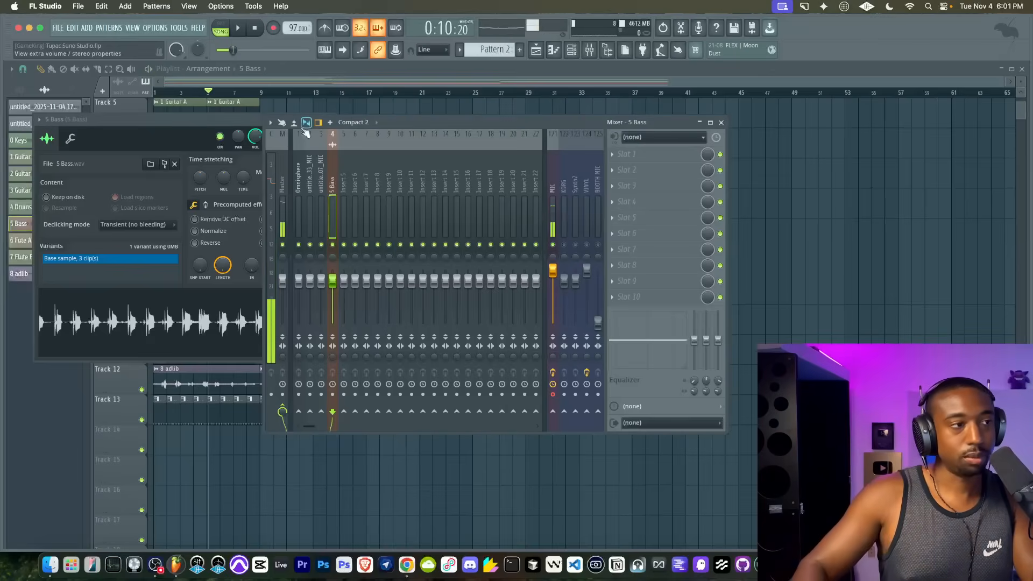
{"action": "left_click", "coordinate": [623, 166]}
{"action": "mouse_move", "coordinate": [624, 167]}
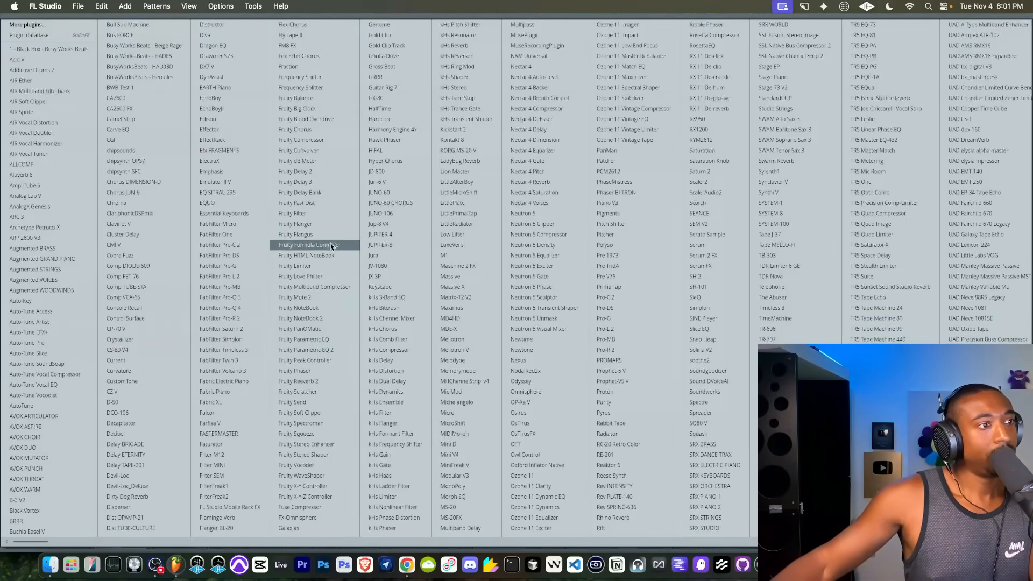
{"action": "left_click", "coordinate": [335, 181]}
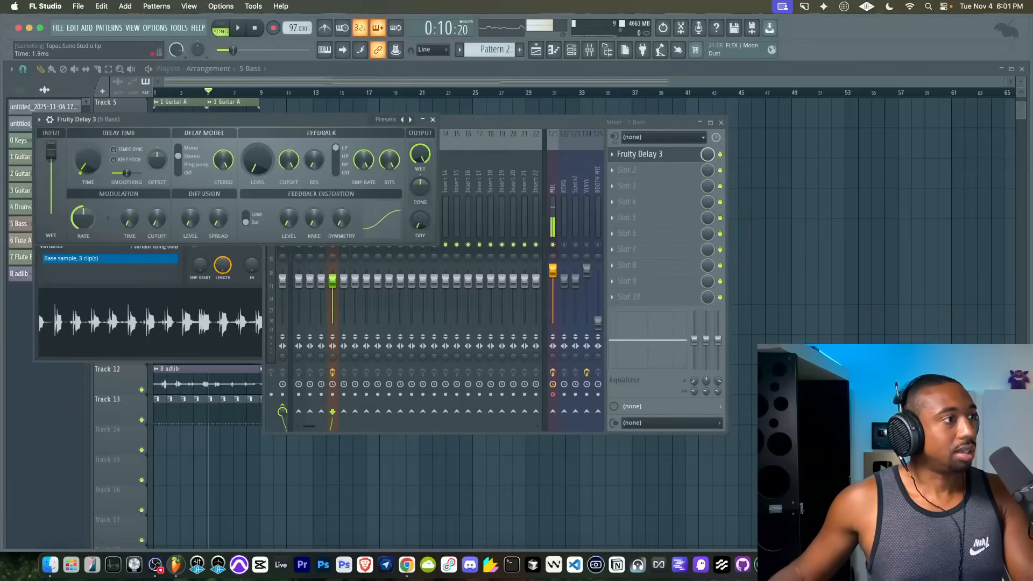
Step: Set the bass delay's time to about 7.1 ms during playback, then return to the playlist
{"action": "key", "text": "space"}
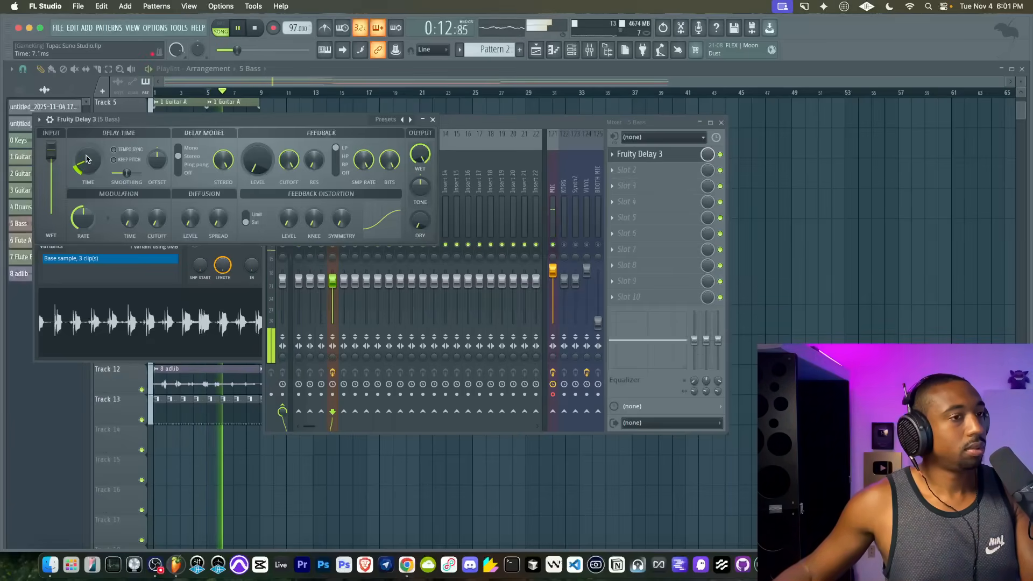
{"action": "left_click", "coordinate": [432, 119]}
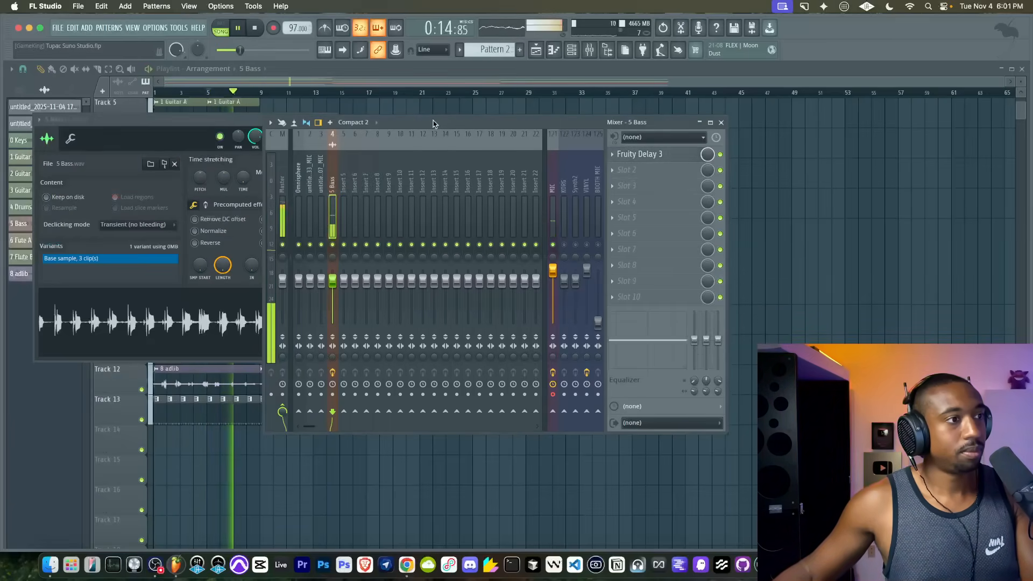
{"action": "left_click", "coordinate": [794, 312]}
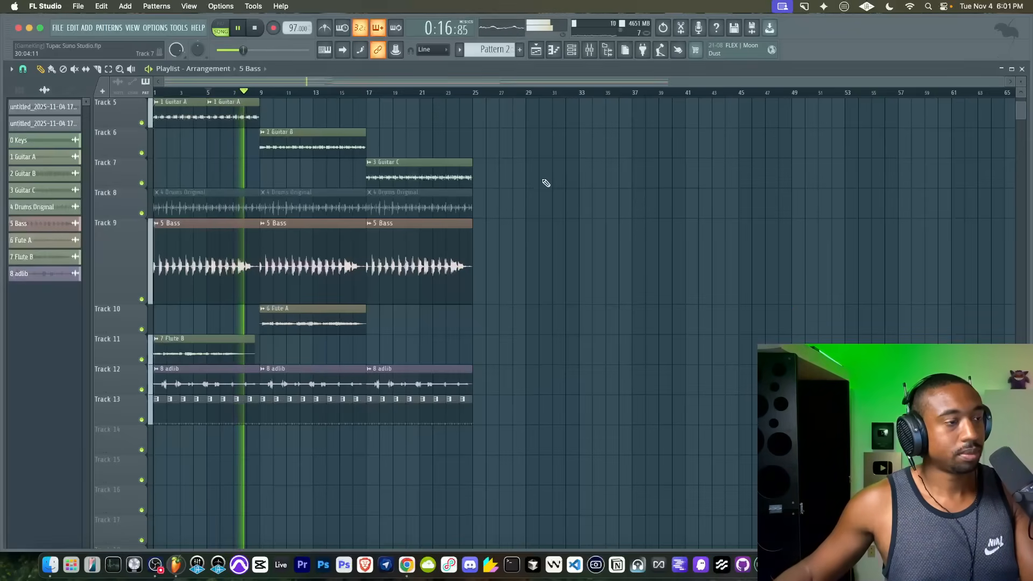
Step: Filter the channel rack to Unsorted and assign the snare, kick, hihat and OH channels to mixer tracks 5 to 8
{"action": "left_click", "coordinate": [571, 47]}
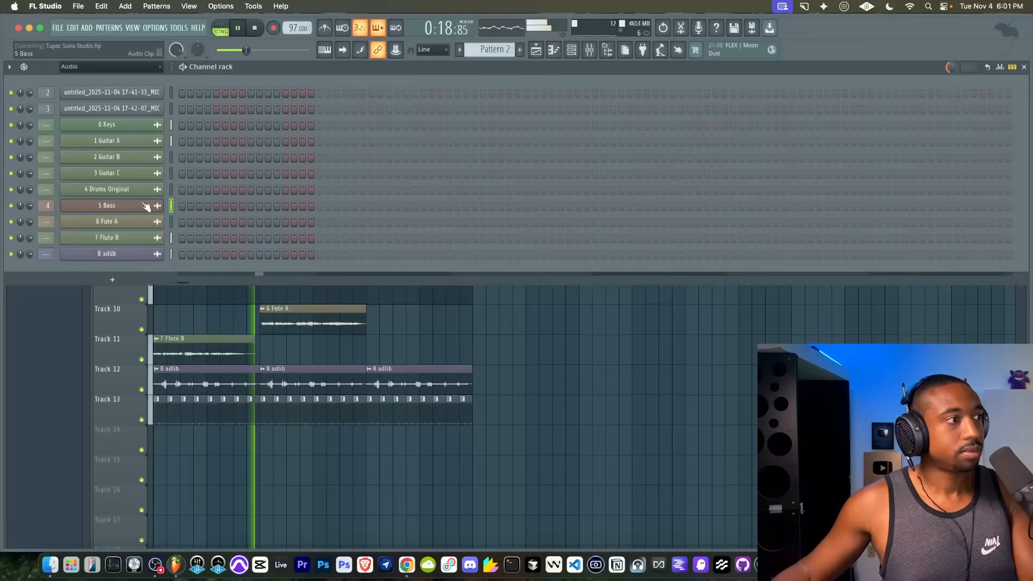
{"action": "left_click", "coordinate": [607, 50]}
{"action": "left_click", "coordinate": [592, 53]}
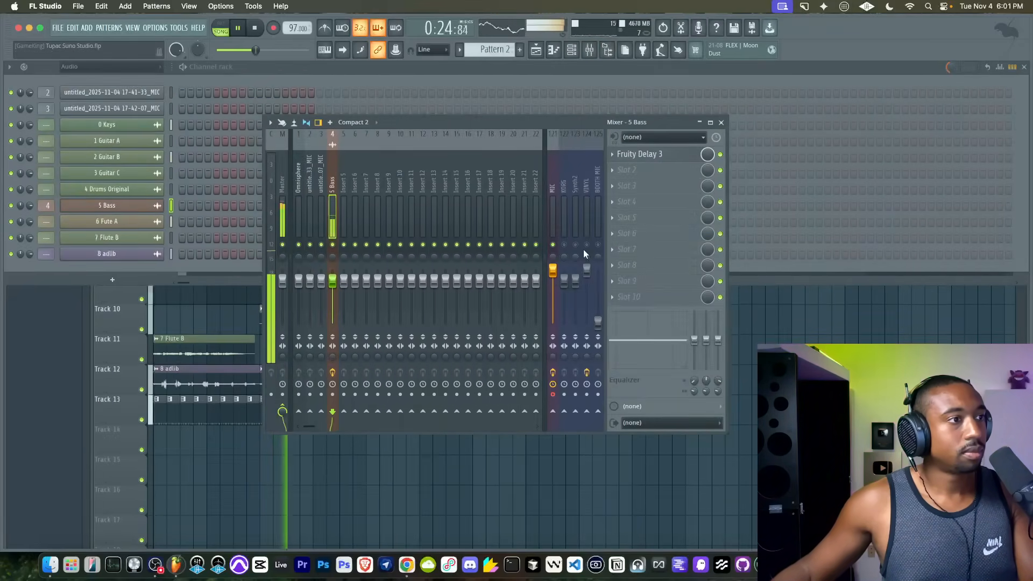
{"action": "left_click", "coordinate": [109, 68]}
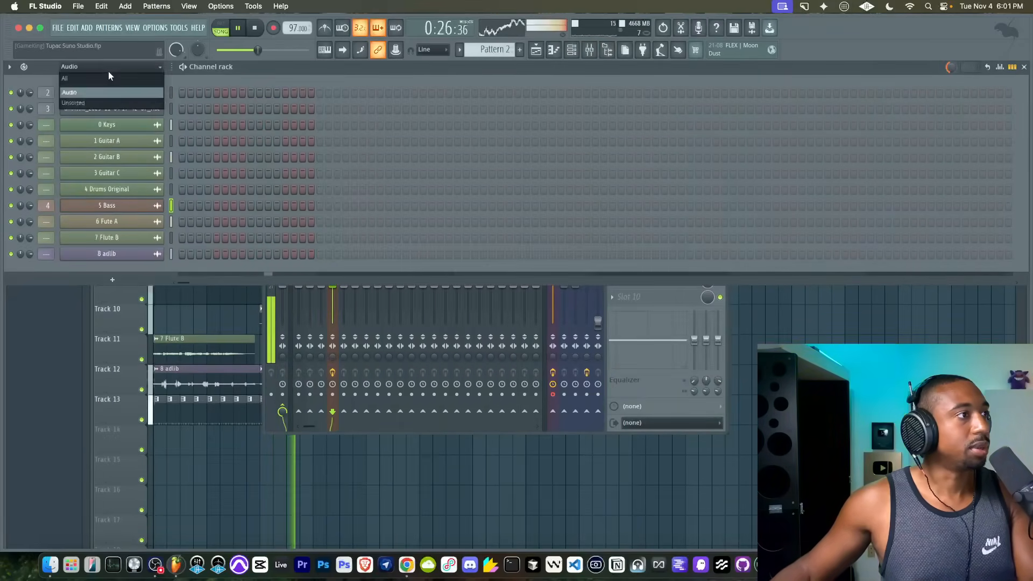
{"action": "left_click", "coordinate": [100, 102]}
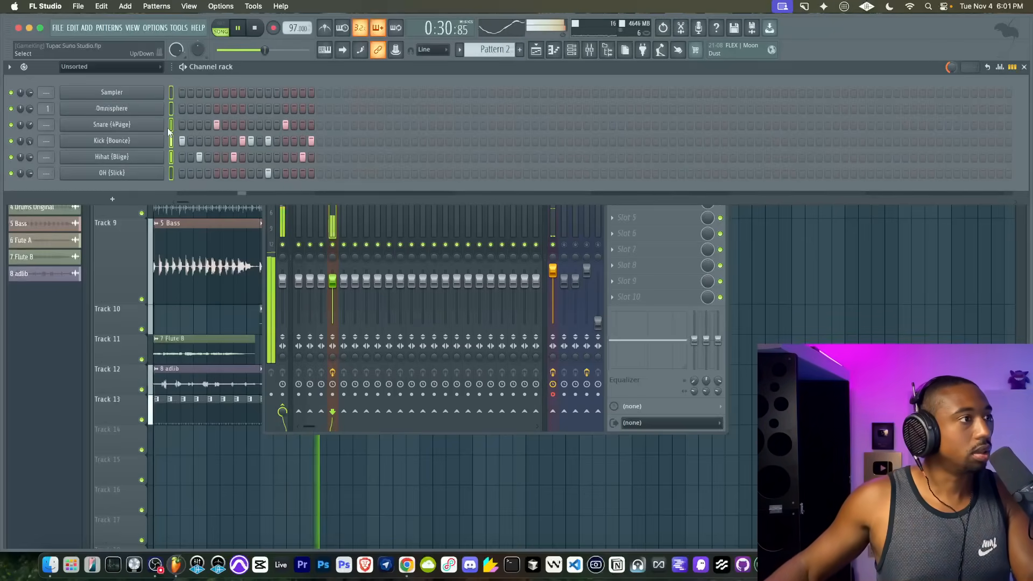
{"action": "left_click_drag", "start_coordinate": [168, 126], "coordinate": [167, 192]}
{"action": "key", "text": "ctrl+l"}
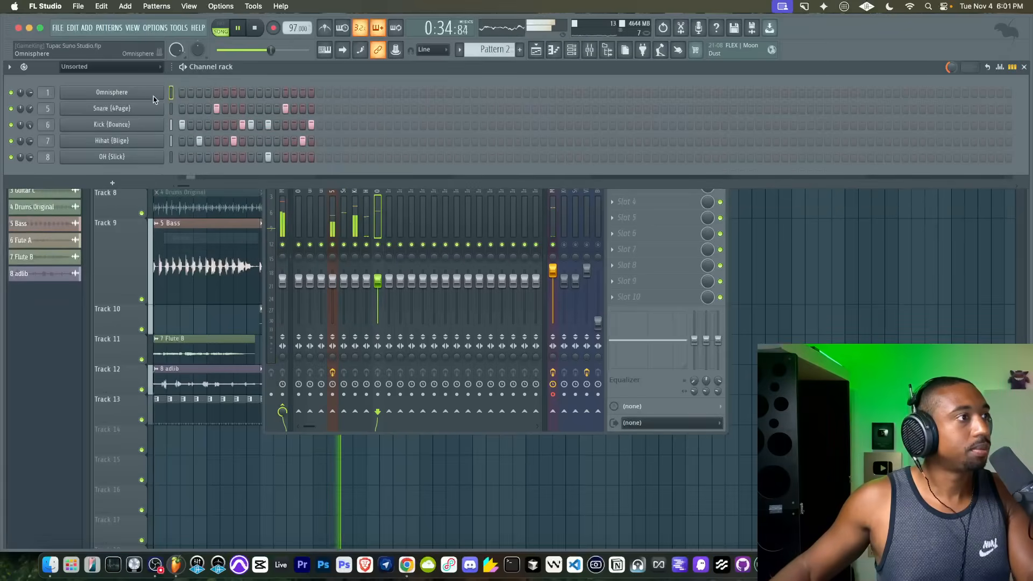
Step: Show all channels and assign the keys, guitars, original drums, flutes and adlib to mixer tracks 9 to 16, leaving out the bass
{"action": "left_click", "coordinate": [134, 66]}
{"action": "left_click", "coordinate": [129, 79]}
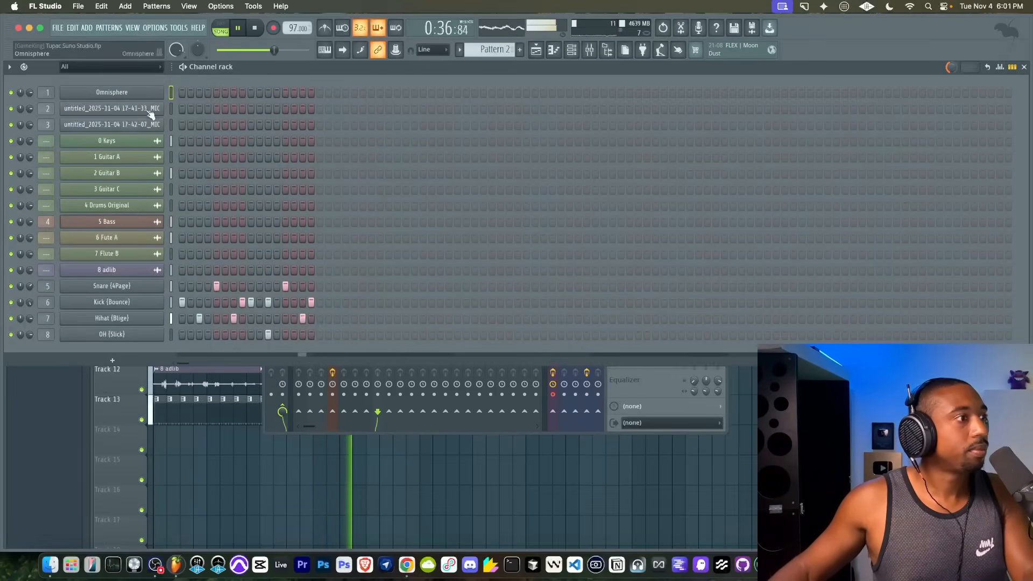
{"action": "left_click", "coordinate": [171, 142]}
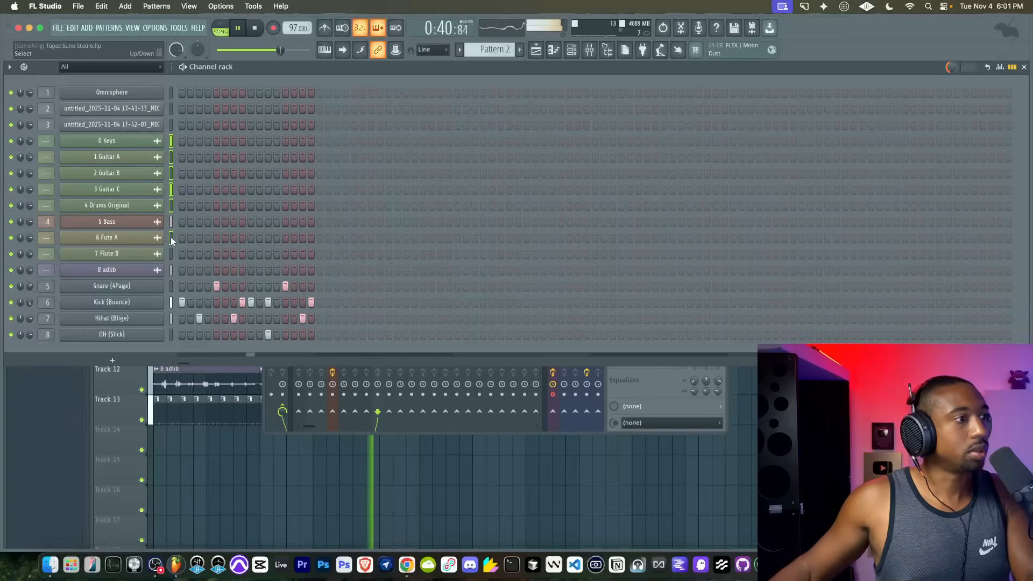
{"action": "left_click_drag", "start_coordinate": [171, 238], "coordinate": [171, 270]}
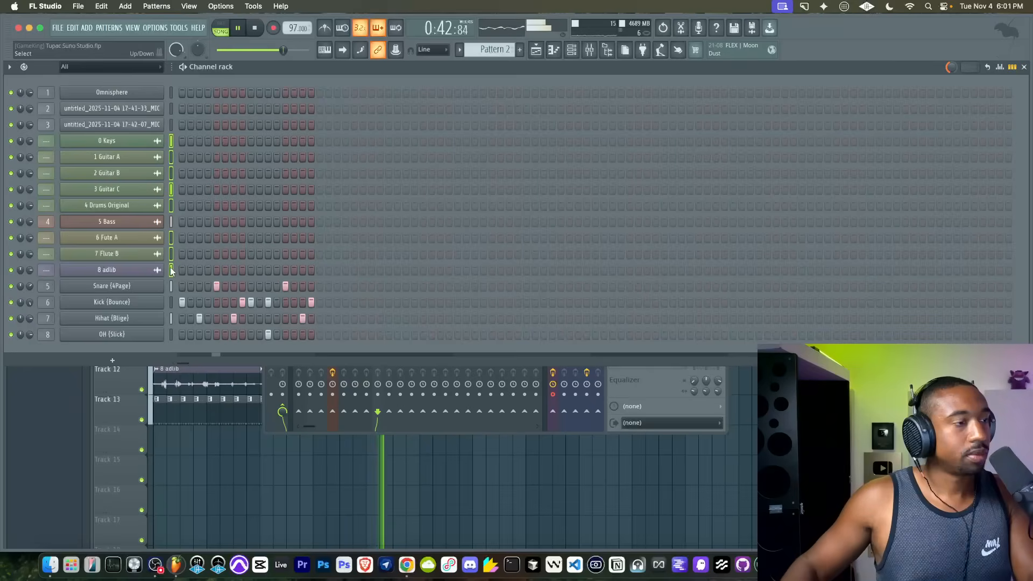
{"action": "key", "text": "super+l"}
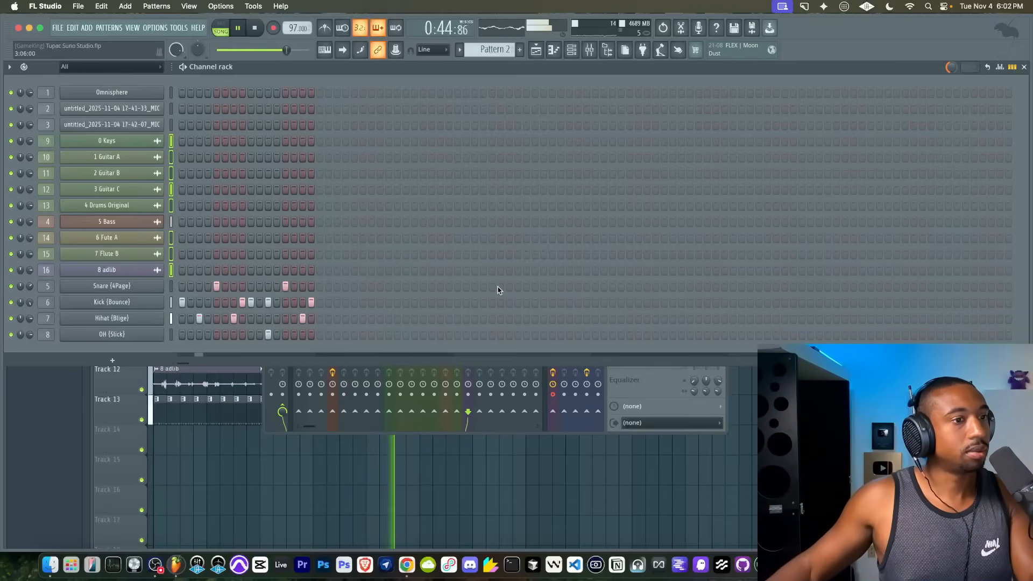
Step: Check the channel levels in the mixer, then play the arrangement from bar 9 where Guitar B enters
{"action": "left_click", "coordinate": [630, 380]}
{"action": "left_click", "coordinate": [367, 221]}
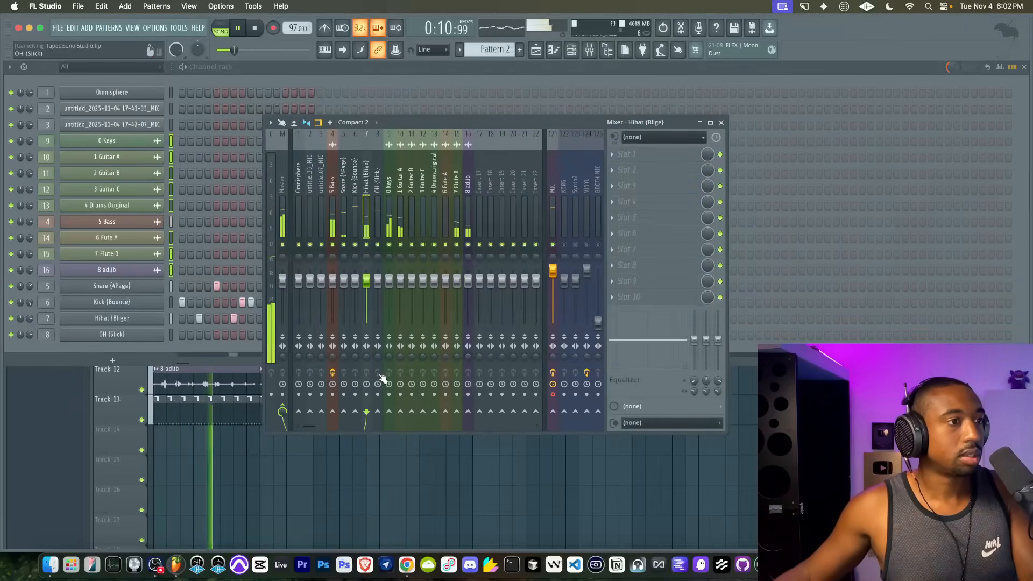
{"action": "key", "text": "F12"}
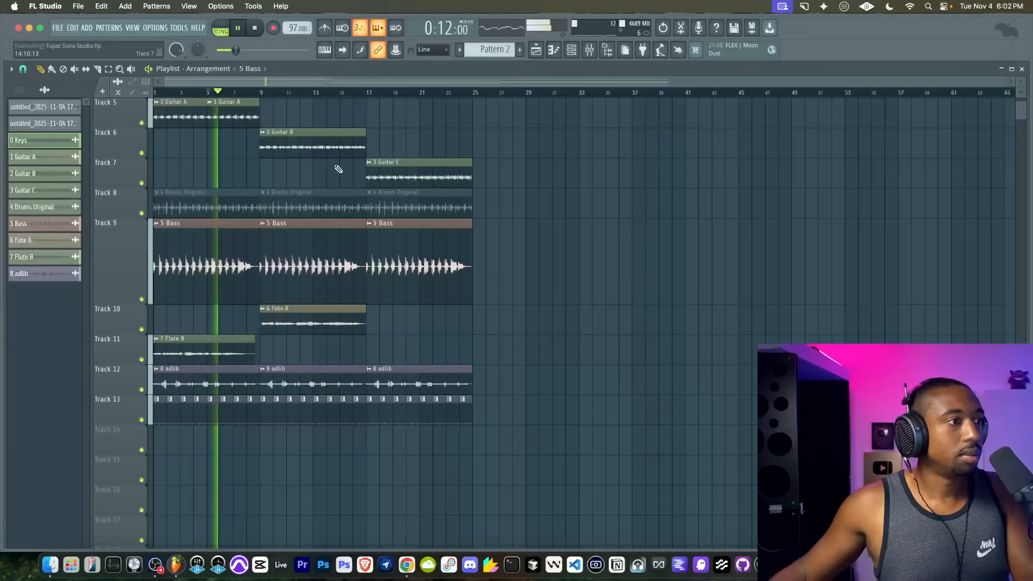
{"action": "left_click", "coordinate": [261, 93]}
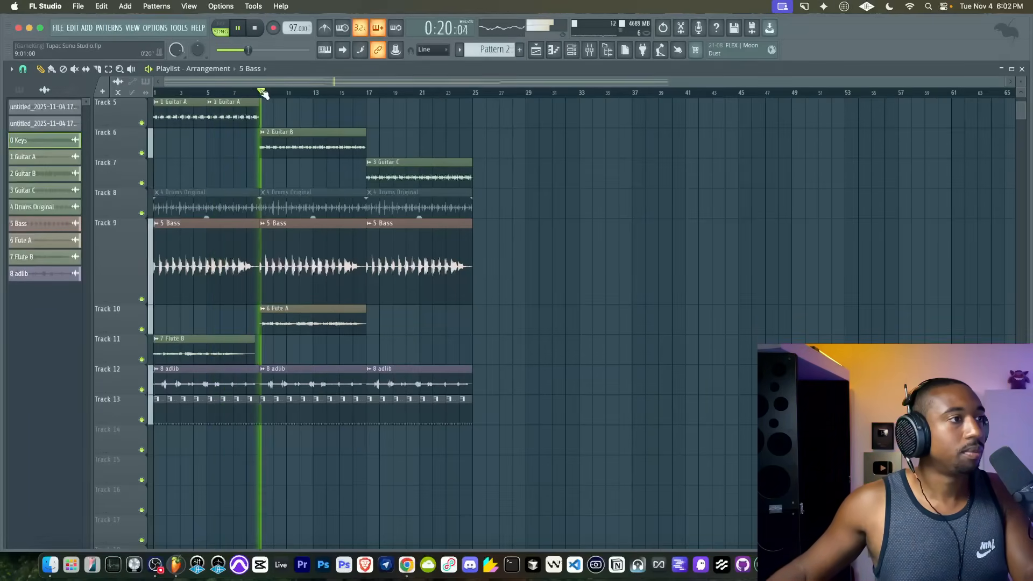
Step: Try raising the Guitar B mixer fader to about 5.4 dB
{"action": "left_click", "coordinate": [587, 52]}
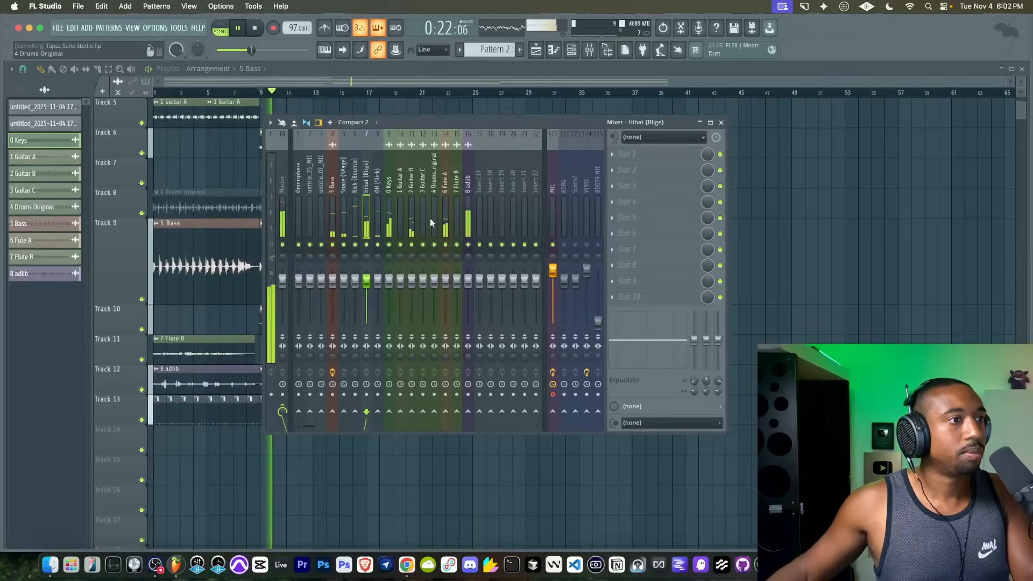
{"action": "left_click", "coordinate": [413, 218]}
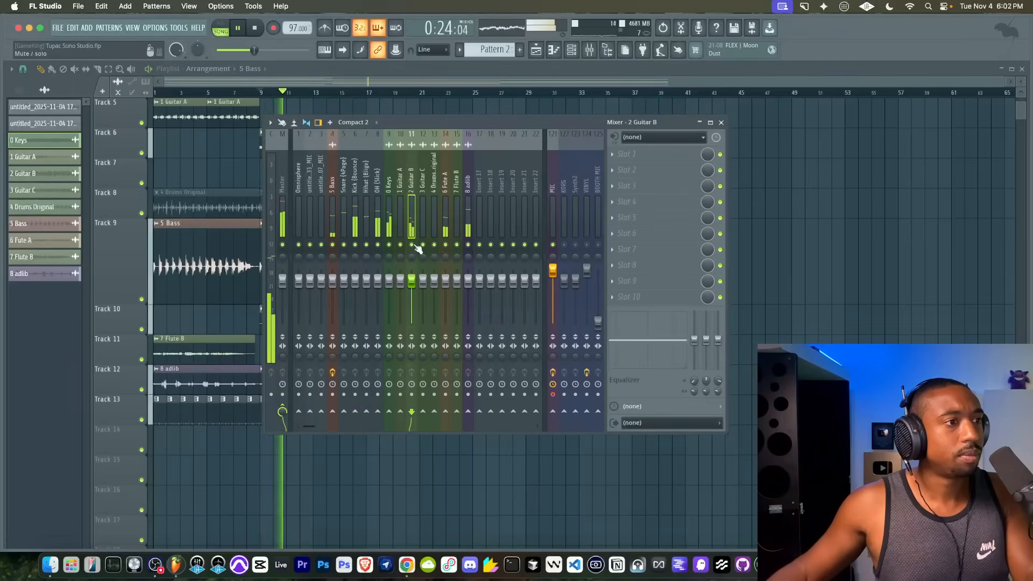
{"action": "left_click_drag", "start_coordinate": [411, 281], "coordinate": [412, 271]}
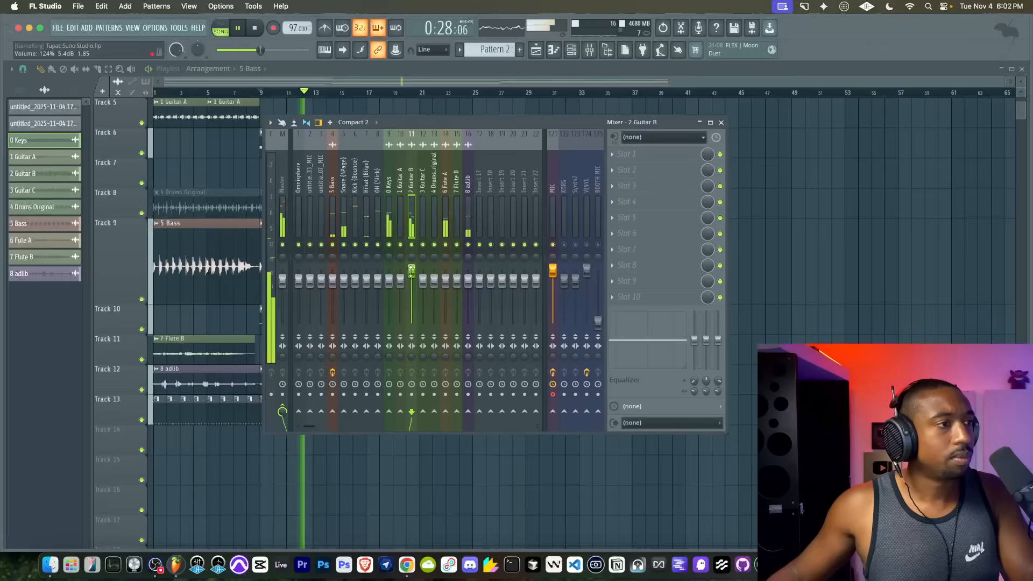
Step: Copy the bass track's Fruity Delay 3 with its settings to the first effect slot of the Guitar C mixer track
{"action": "left_click", "coordinate": [423, 264]}
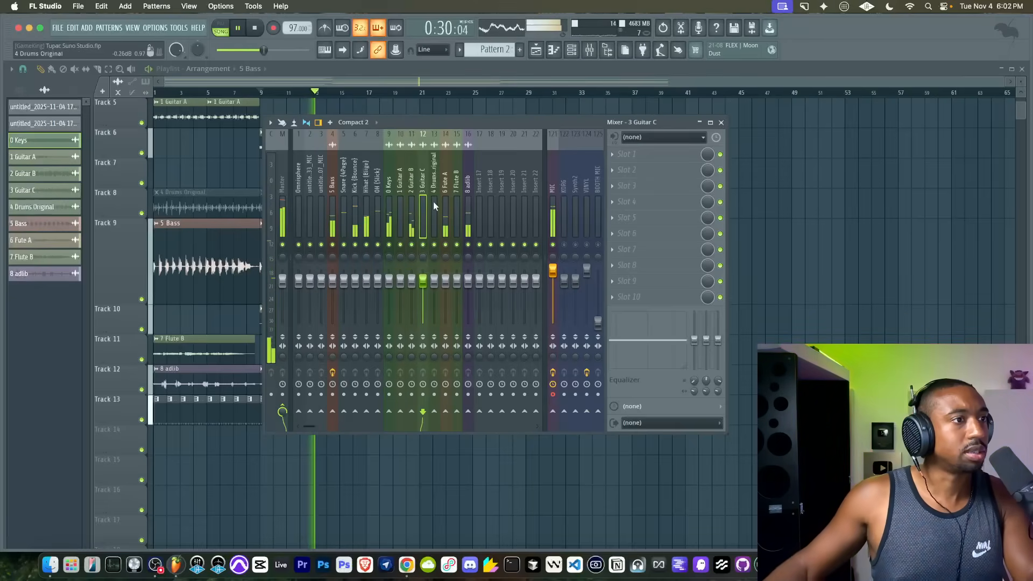
{"action": "left_click", "coordinate": [333, 177]}
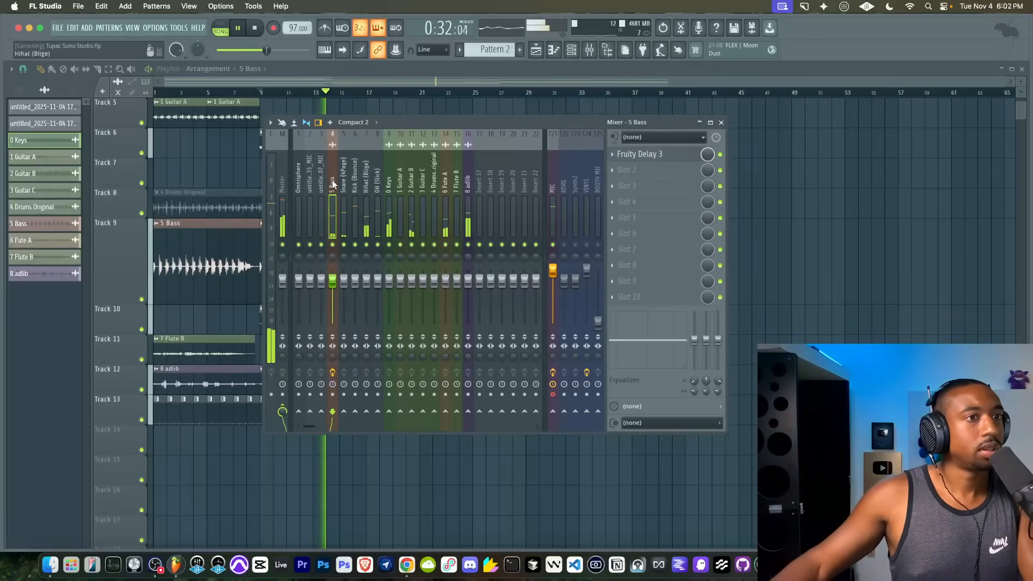
{"action": "left_click", "coordinate": [614, 155]}
{"action": "left_click_drag", "start_coordinate": [616, 217], "coordinate": [422, 184]}
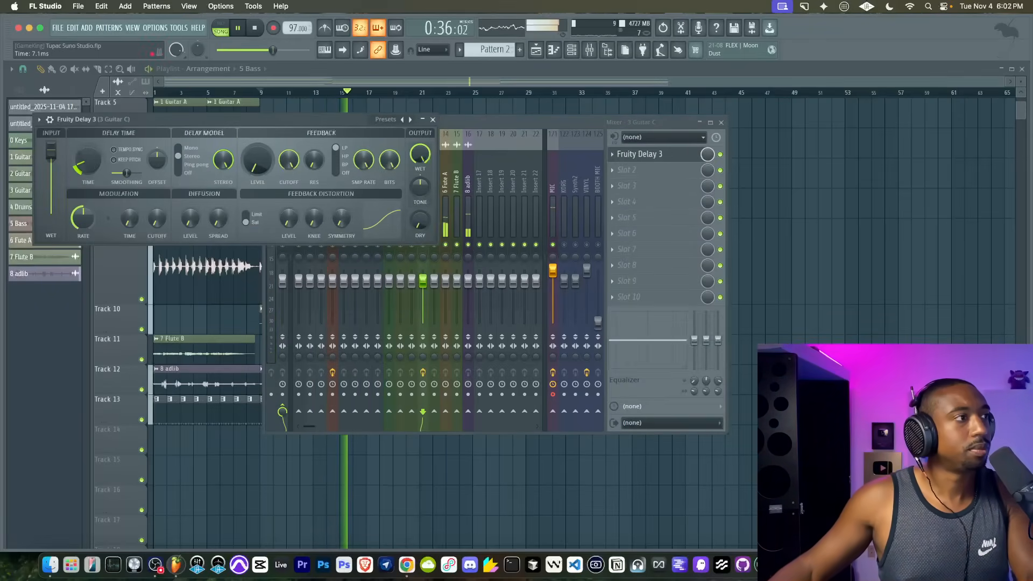
{"action": "right_click", "coordinate": [793, 326]}
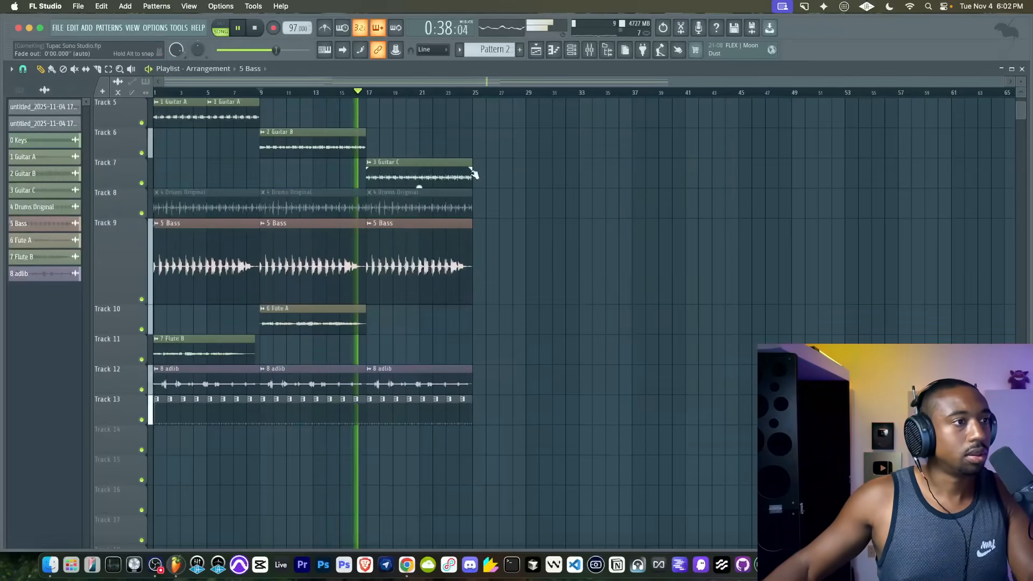
Step: Reopen Guitar C's Fruity Delay 3 to check its settings while that section plays
{"action": "left_click", "coordinate": [592, 53]}
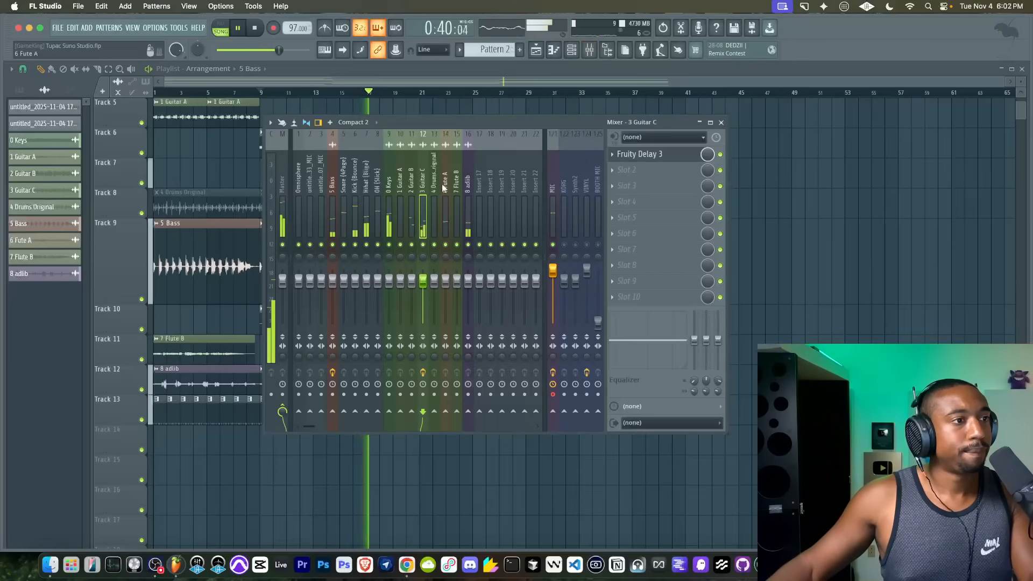
{"action": "left_click", "coordinate": [641, 156]}
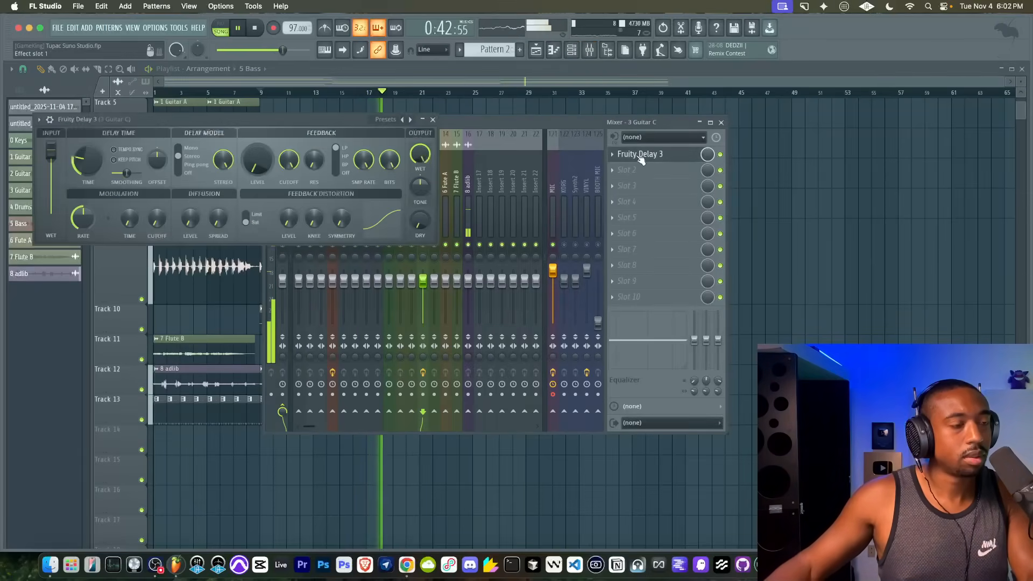
{"action": "right_click", "coordinate": [756, 234]}
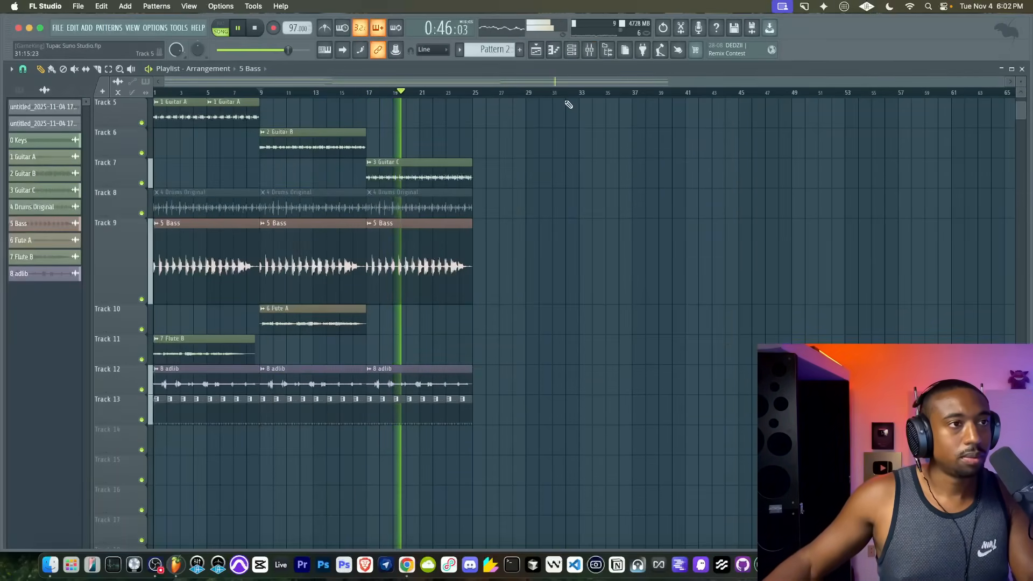
Step: Boost the Kick (Bounce) sample's gain by about 3% in its precomputed effects
{"action": "left_click", "coordinate": [573, 51]}
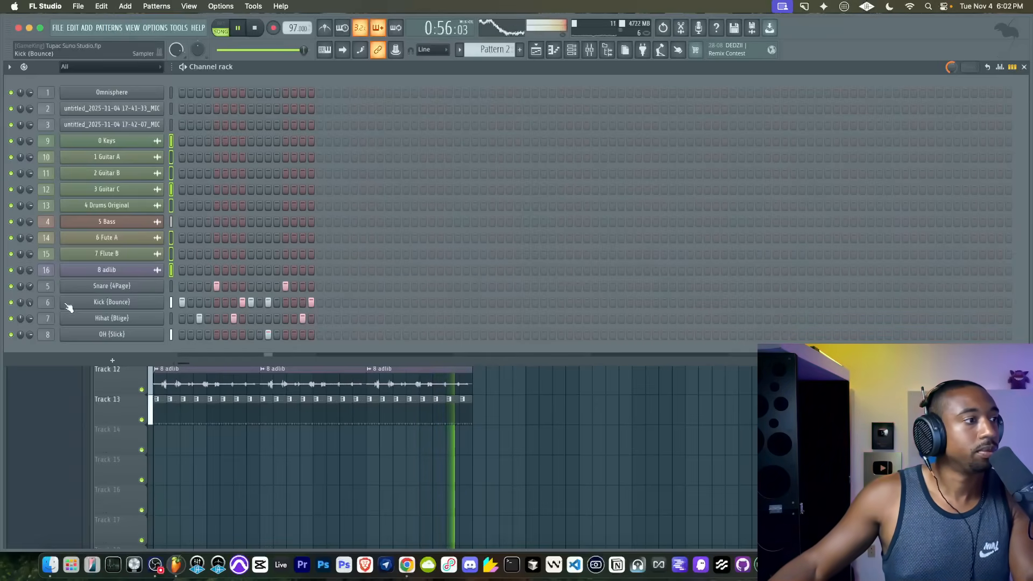
{"action": "left_click", "coordinate": [86, 302]}
{"action": "left_click", "coordinate": [121, 212]}
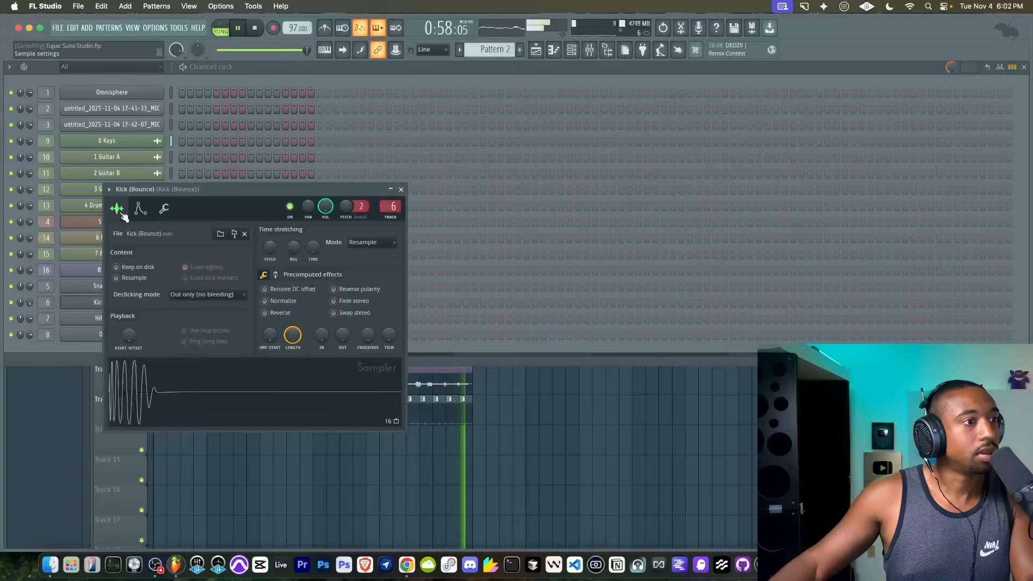
{"action": "left_click", "coordinate": [275, 275]}
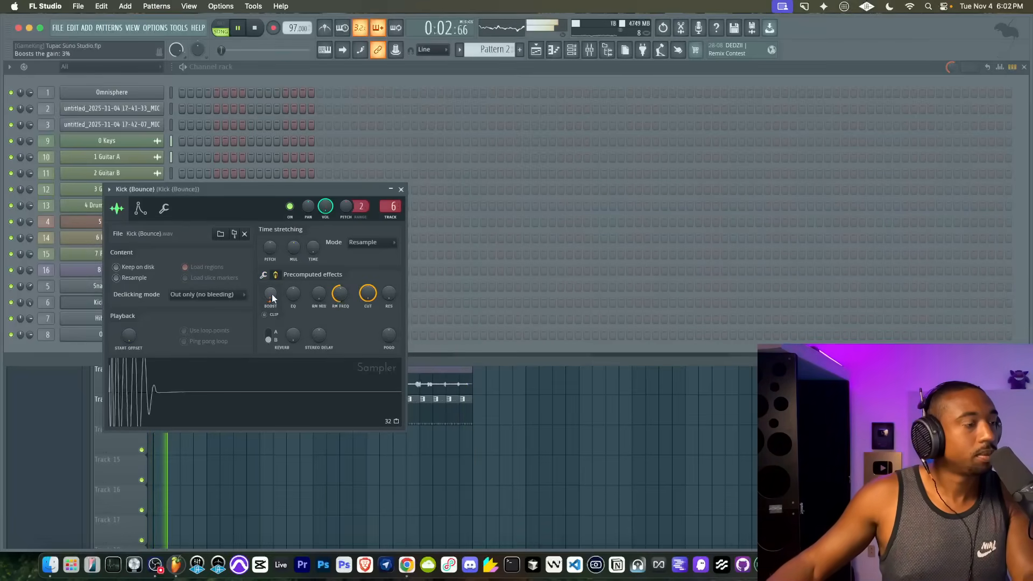
{"action": "left_click", "coordinate": [401, 190]}
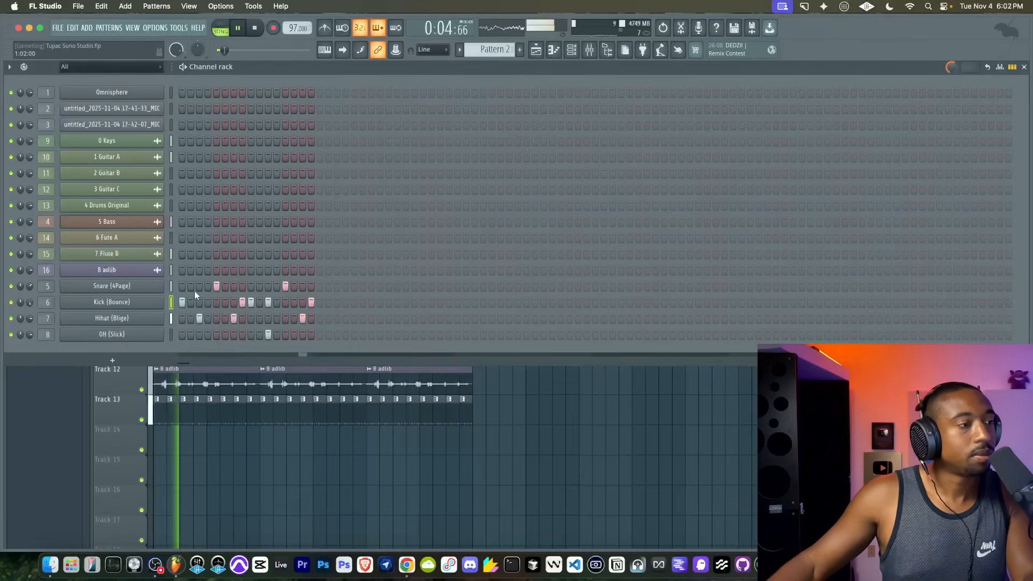
Step: Set the Kick (Bounce) channel's fine time shift to 0:01, checking the OH (Slick) channel's settings in between
{"action": "left_click", "coordinate": [152, 303]}
{"action": "left_click", "coordinate": [164, 209]}
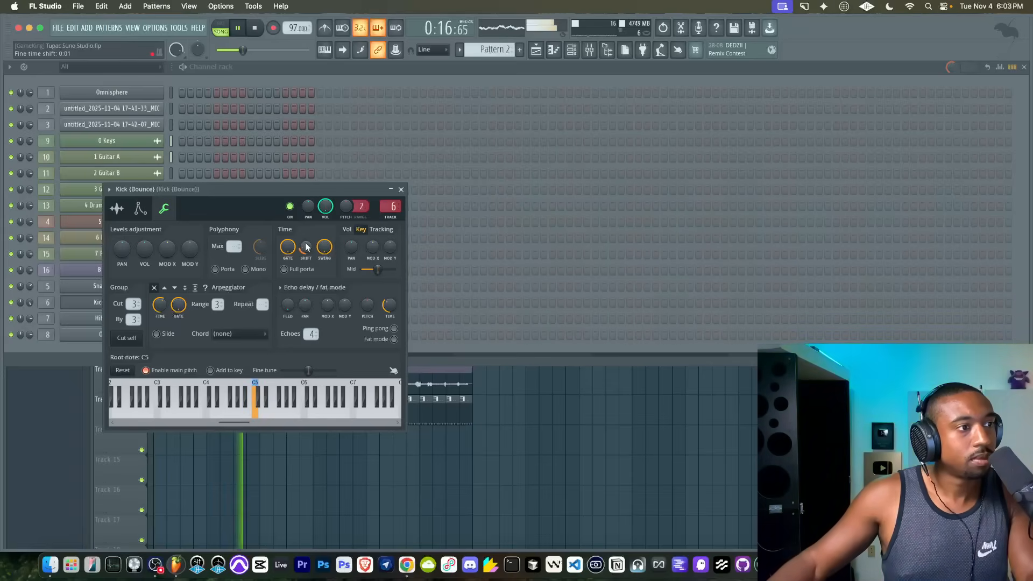
{"action": "left_click", "coordinate": [401, 190]}
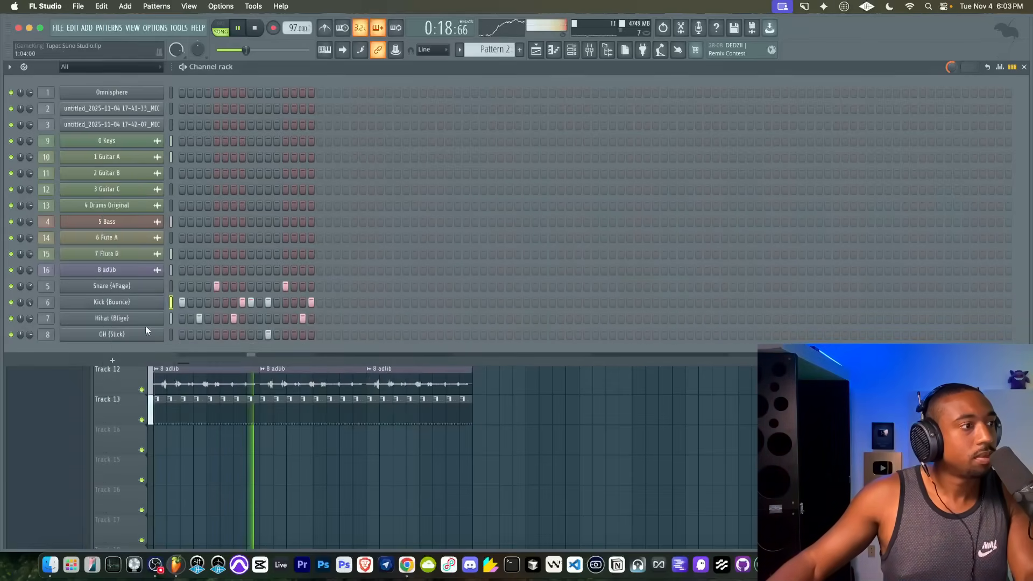
{"action": "left_click", "coordinate": [131, 335]}
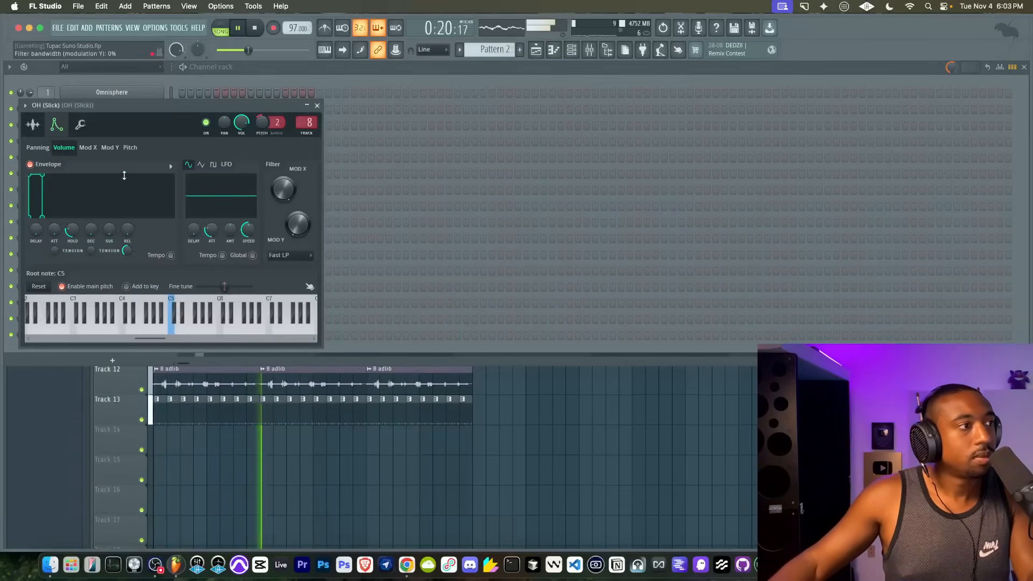
{"action": "left_click", "coordinate": [317, 105]}
{"action": "left_click", "coordinate": [156, 302]}
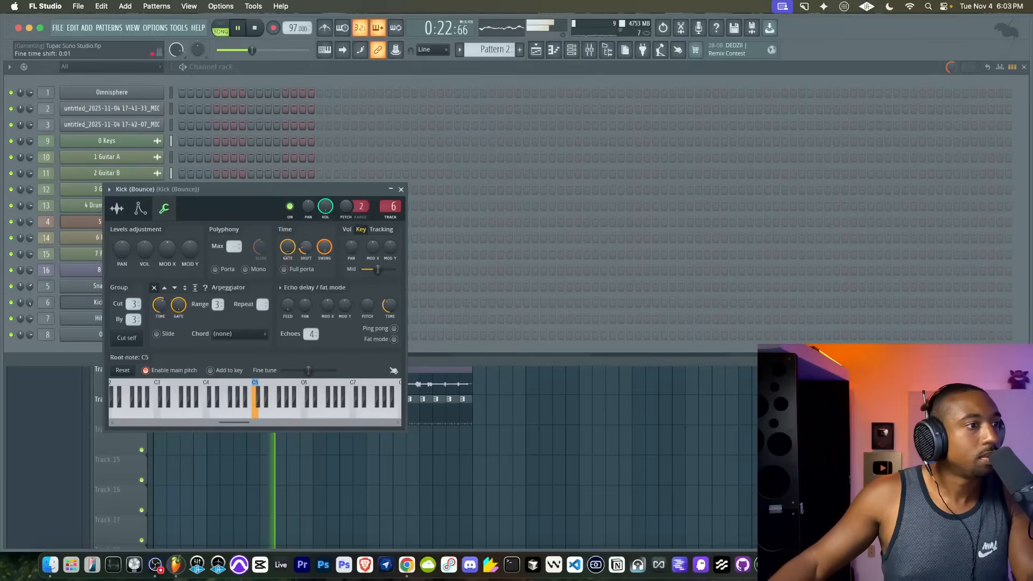
{"action": "left_click", "coordinate": [401, 190]}
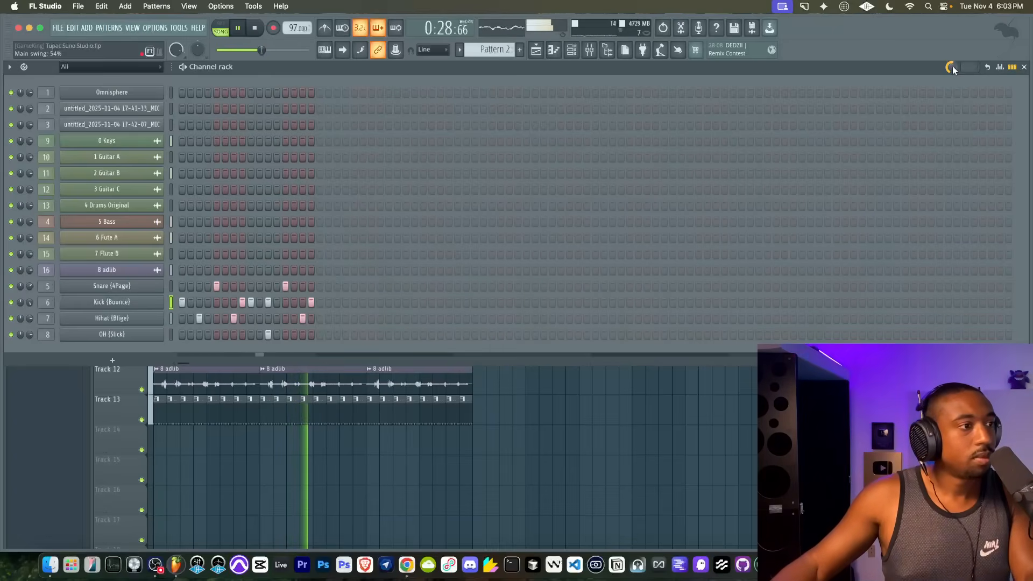
Step: Try Kick (Blaze) on the kick channel and replace it with Kick (RealLove) from the Retro Waves Vol.1 kicks
{"action": "left_click", "coordinate": [608, 50]}
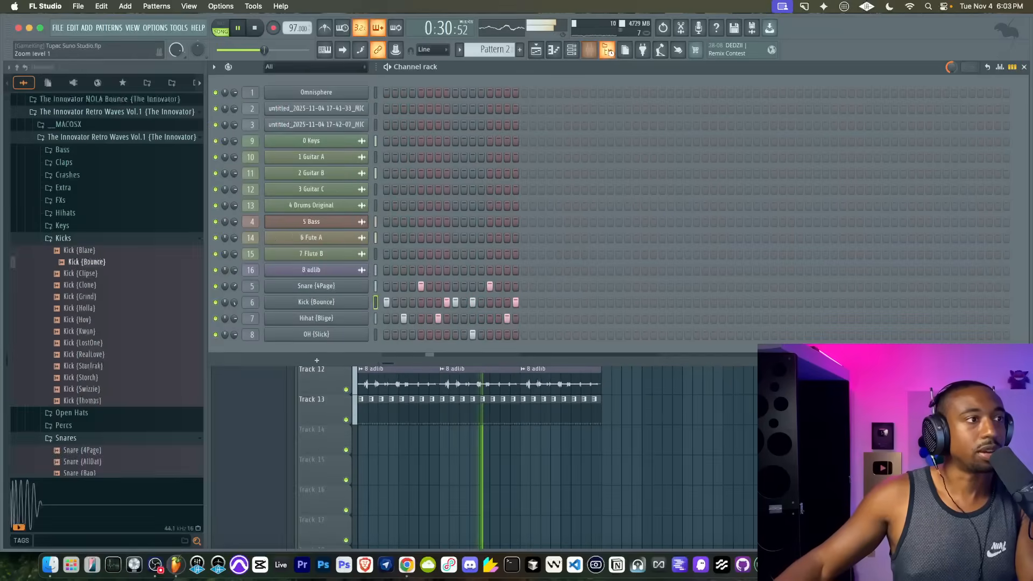
{"action": "left_click_drag", "start_coordinate": [82, 251], "coordinate": [308, 303]}
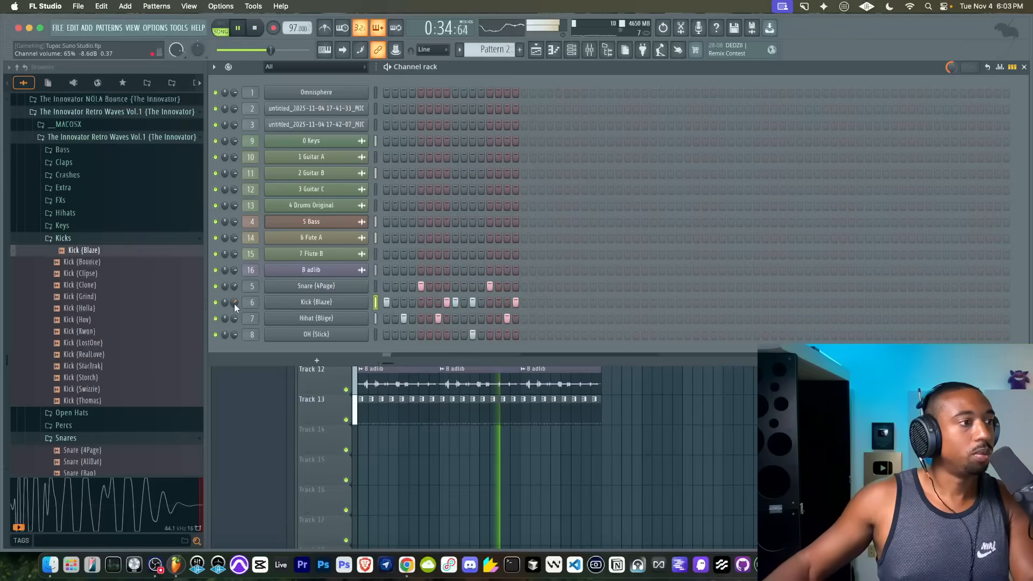
{"action": "left_click_drag", "start_coordinate": [81, 354], "coordinate": [235, 300]}
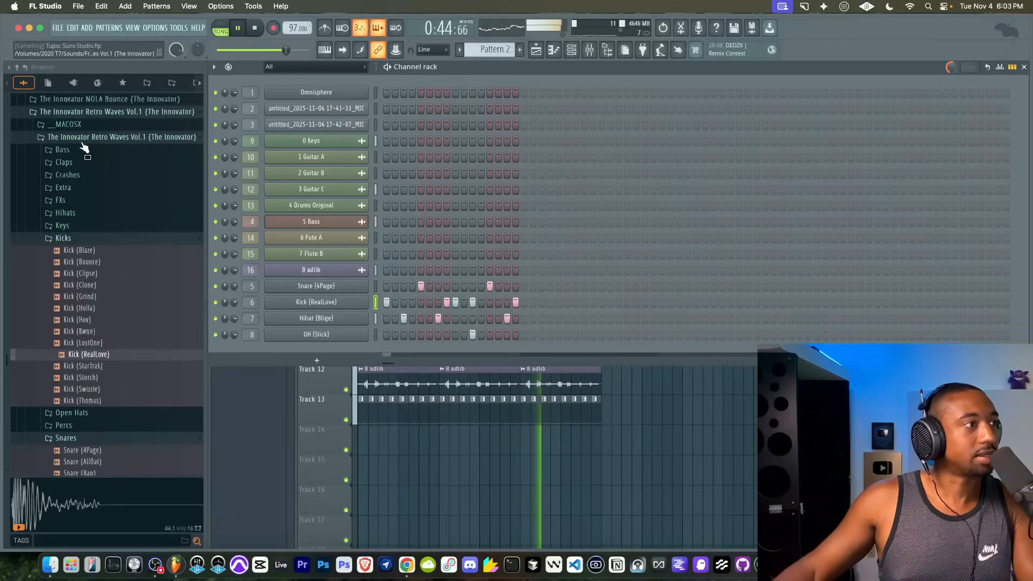
Step: Audition the kick samples in the Retro Waves Vol.2 Kicks folder, from Kick (Doctor) to Kick (Joe Crack)
{"action": "left_click", "coordinate": [59, 137]}
{"action": "left_click", "coordinate": [82, 151]}
{"action": "left_click", "coordinate": [67, 238]}
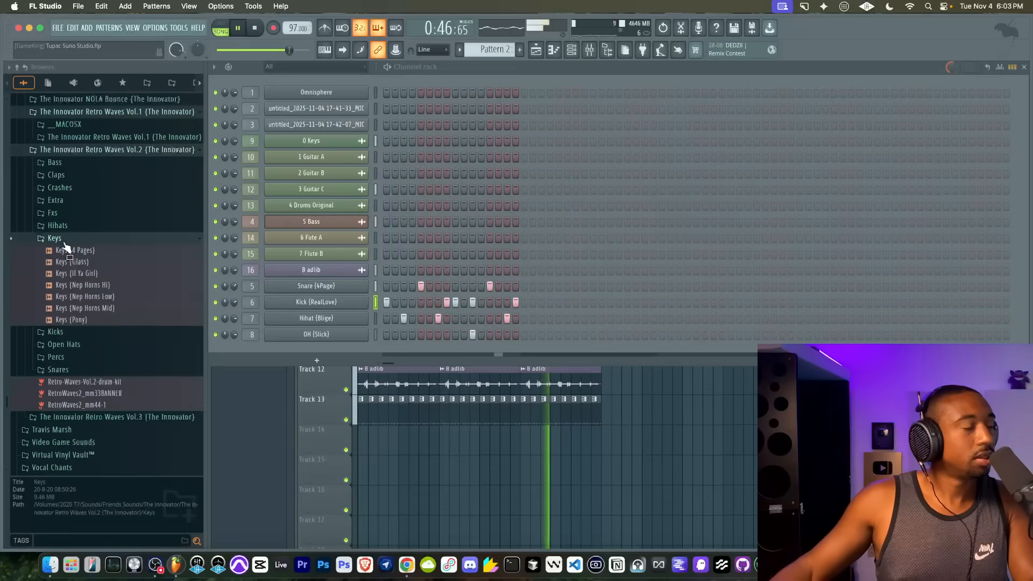
{"action": "left_click", "coordinate": [65, 236]}
{"action": "left_click", "coordinate": [71, 252]}
{"action": "left_click", "coordinate": [77, 273]}
{"action": "left_click", "coordinate": [76, 264]}
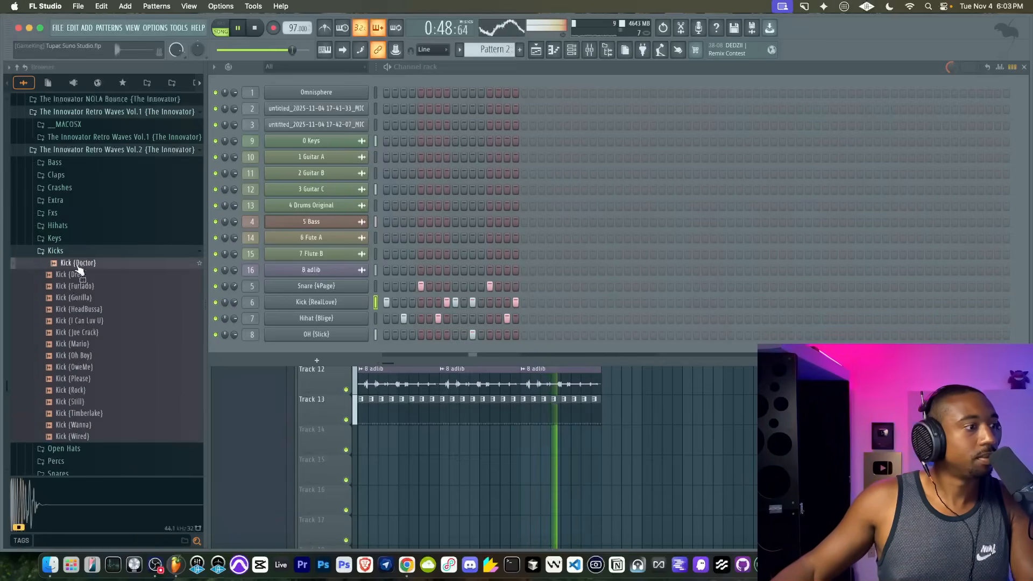
{"action": "left_click", "coordinate": [81, 299]}
{"action": "left_click", "coordinate": [82, 310]}
{"action": "left_click", "coordinate": [88, 321]}
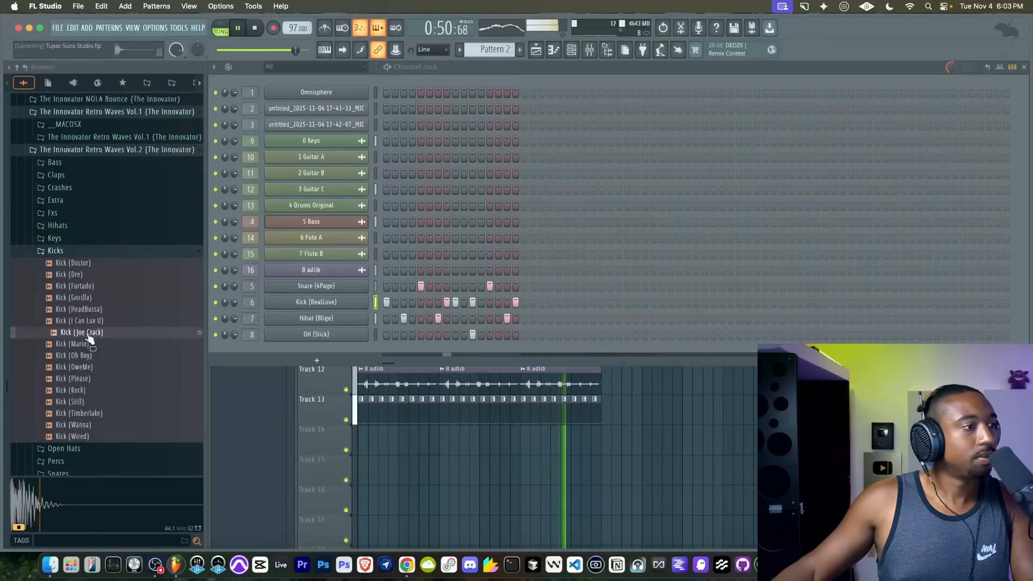
Step: Try Kick (I Can Luv U) and Kick (Oh Boy) in place of Kick (RealLove) on the kick channel
{"action": "left_click_drag", "start_coordinate": [89, 328], "coordinate": [320, 302]}
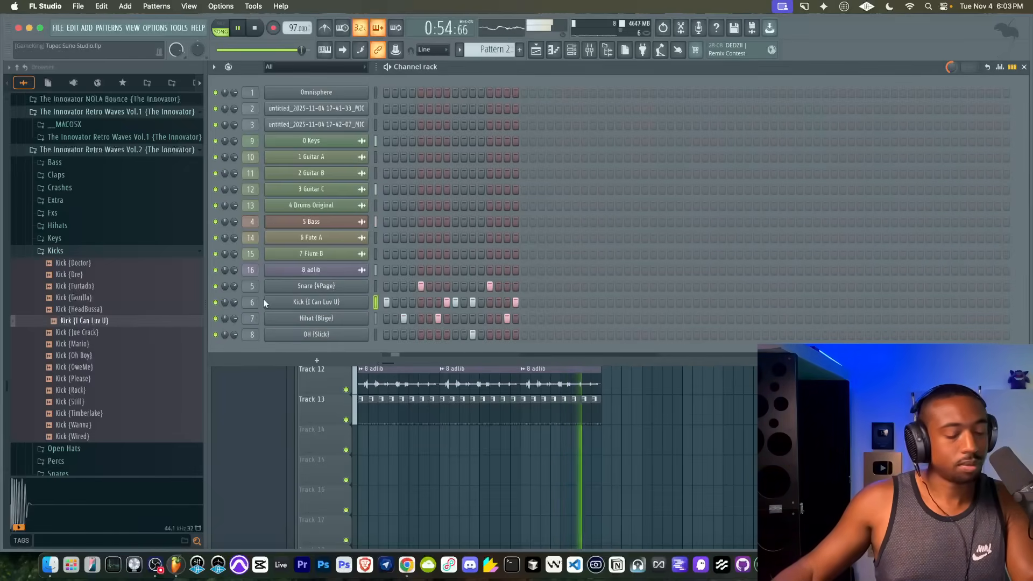
{"action": "key", "text": "super+z"}
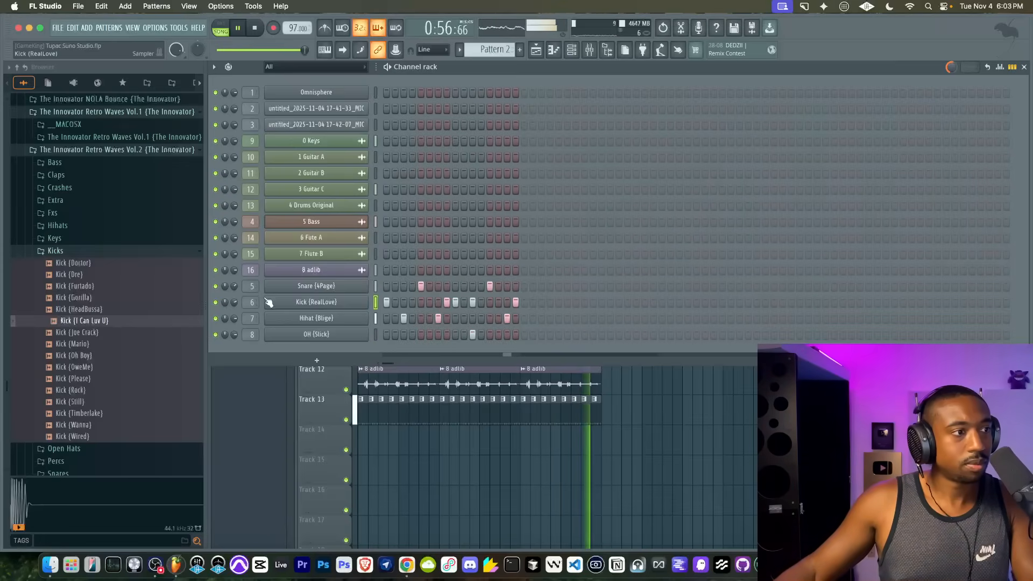
{"action": "left_click", "coordinate": [102, 357]}
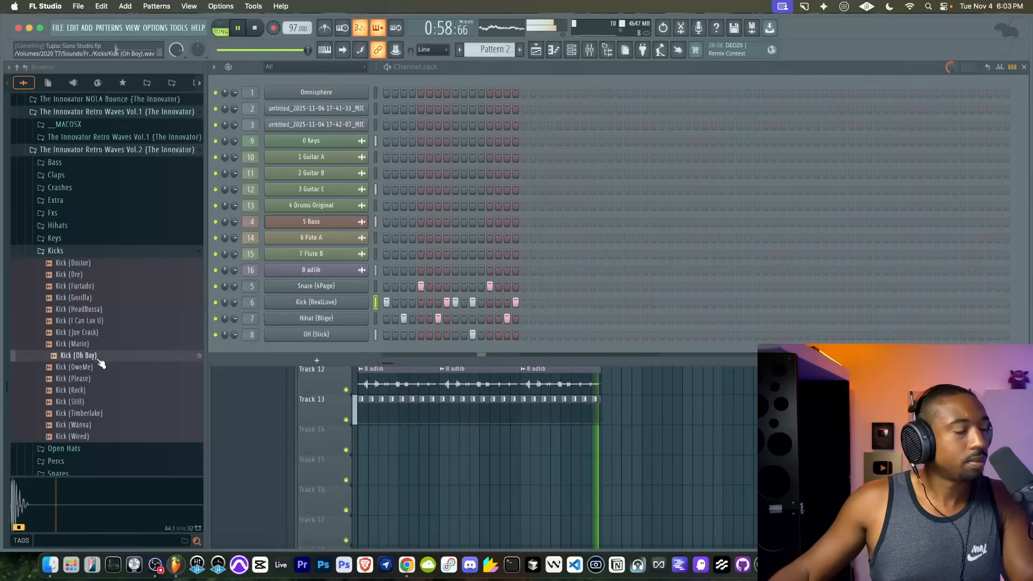
{"action": "left_click_drag", "start_coordinate": [101, 365], "coordinate": [315, 306]}
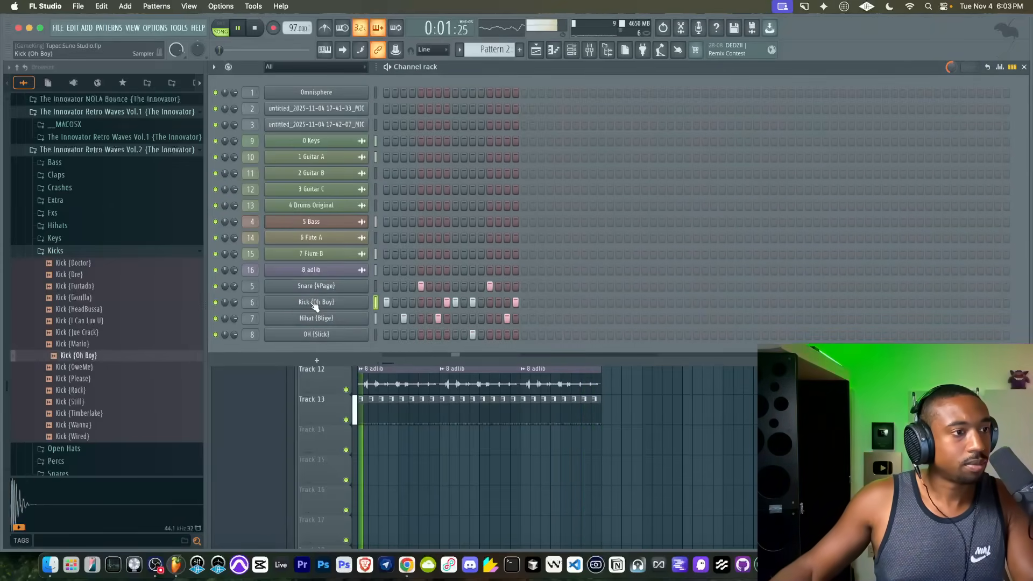
{"action": "left_click", "coordinate": [425, 430]}
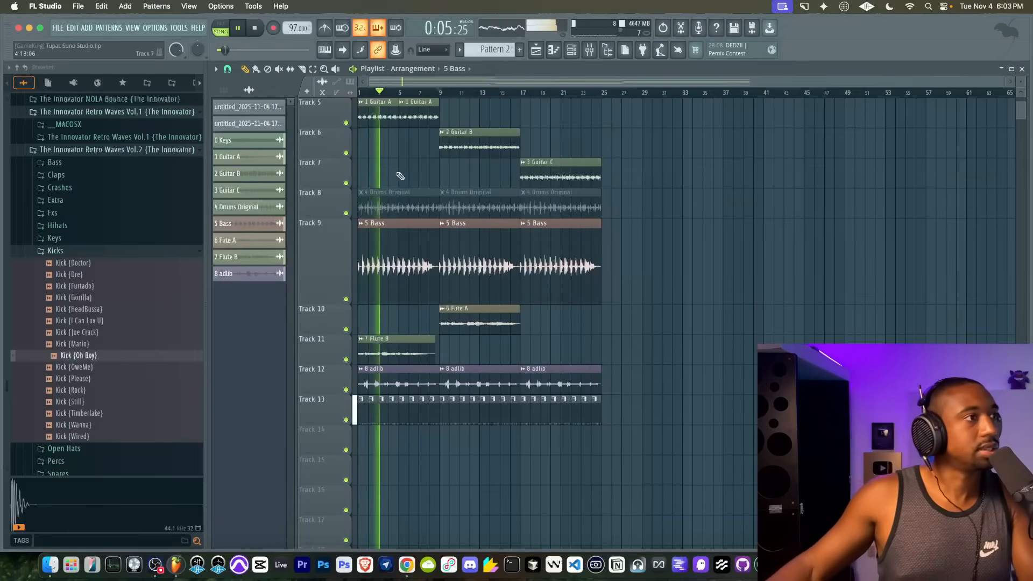
Step: Switch to Pattern 3 and audition the last Retro Waves Vol.2 kicks, from Kick (Rock) to Kick (Wired)
{"action": "left_click", "coordinate": [574, 51]}
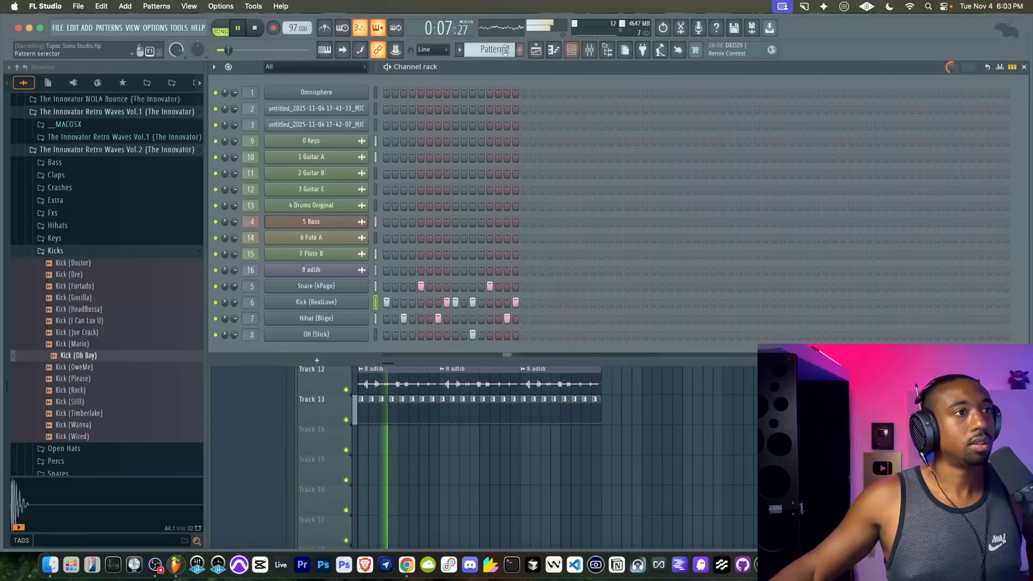
{"action": "scroll", "coordinate": [504, 49], "scroll_direction": "down", "scroll_amount": 1}
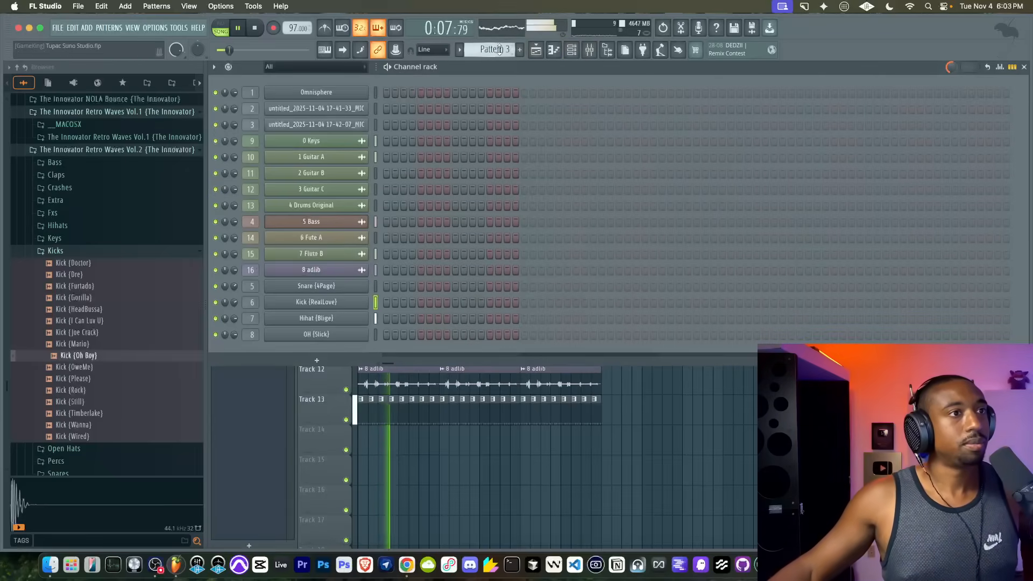
{"action": "left_click", "coordinate": [75, 390]}
{"action": "left_click", "coordinate": [80, 402]}
{"action": "left_click", "coordinate": [81, 414]}
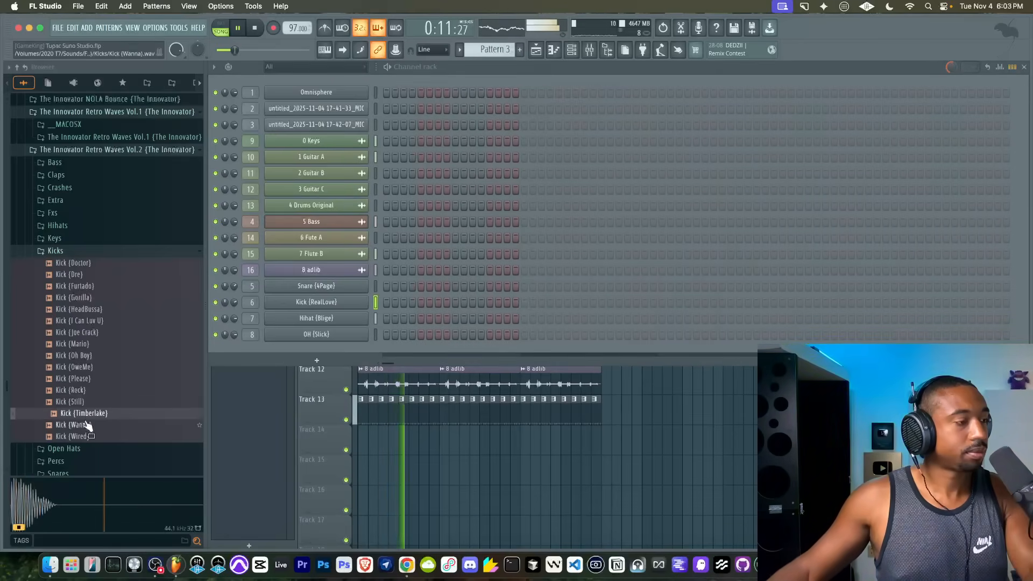
{"action": "left_click", "coordinate": [78, 425]}
{"action": "left_click", "coordinate": [76, 437]}
{"action": "left_click", "coordinate": [75, 252]}
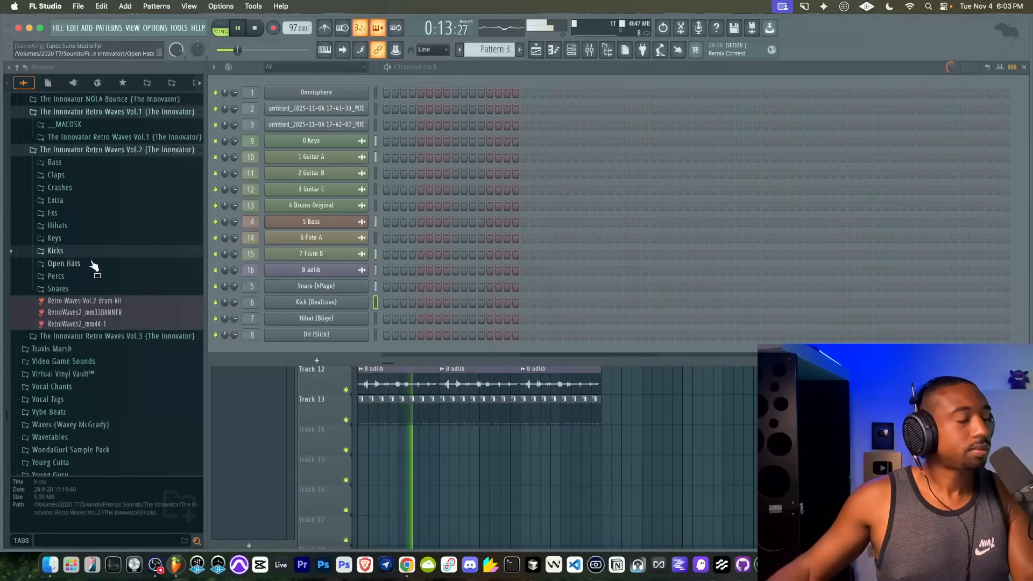
{"action": "left_click", "coordinate": [484, 463]}
{"action": "left_click", "coordinate": [576, 50]}
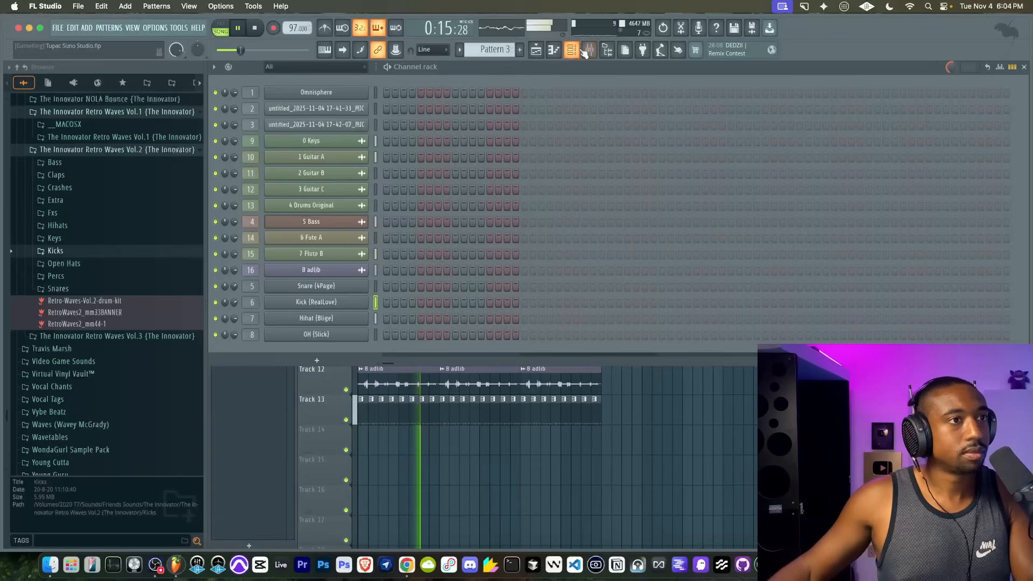
{"action": "left_click", "coordinate": [621, 394]}
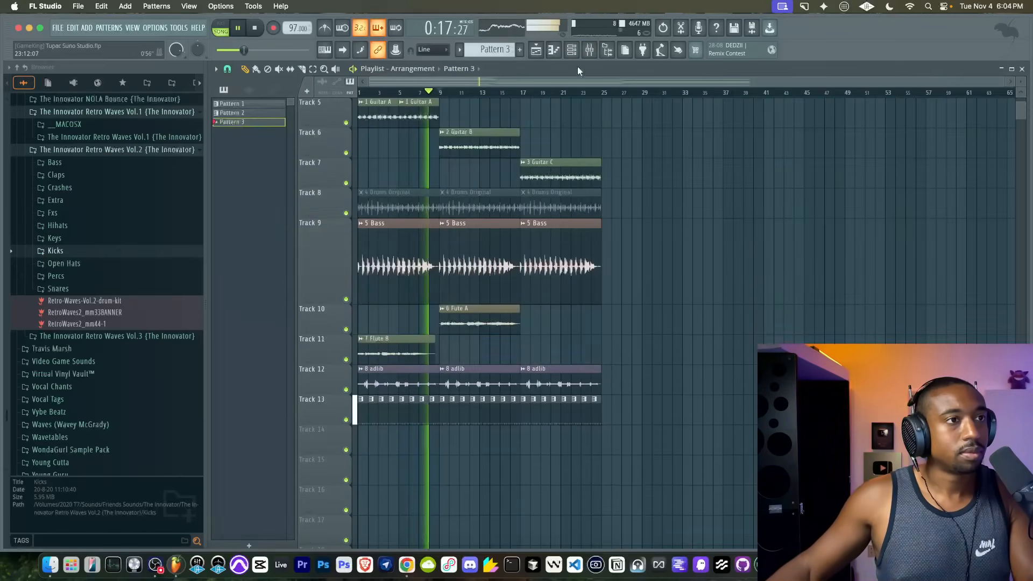
Step: Add Fruity Stereo Shaper to Guitar A's first effect slot with a left/right delay of 4.7 ms right, and resume playback
{"action": "left_click", "coordinate": [590, 50]}
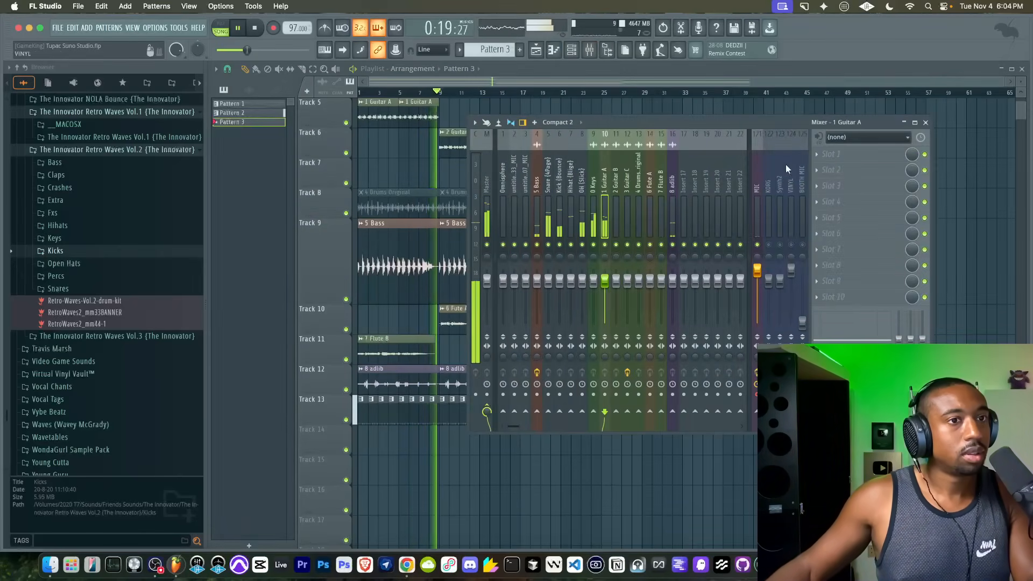
{"action": "left_click", "coordinate": [829, 154]}
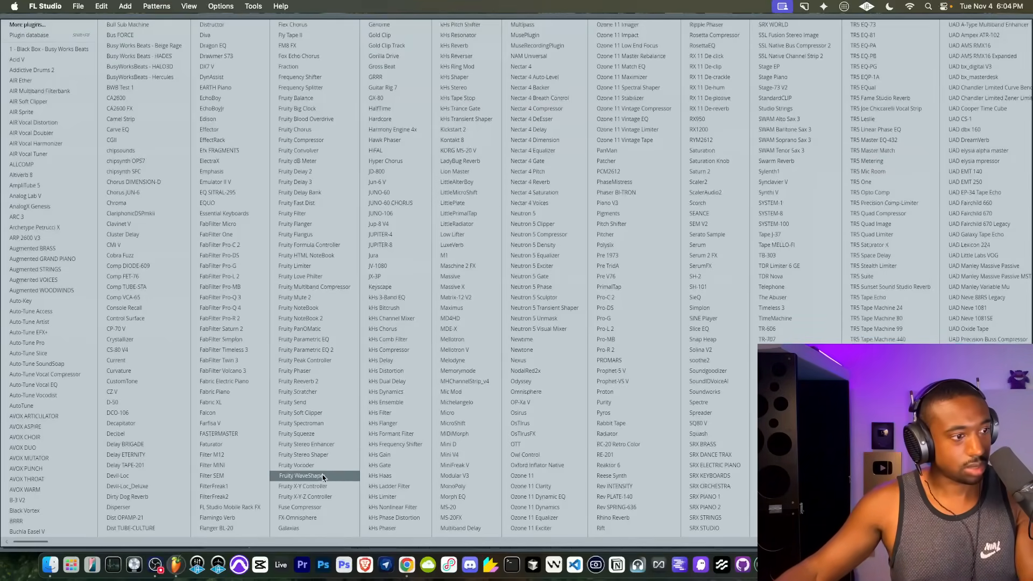
{"action": "left_click", "coordinate": [320, 455]}
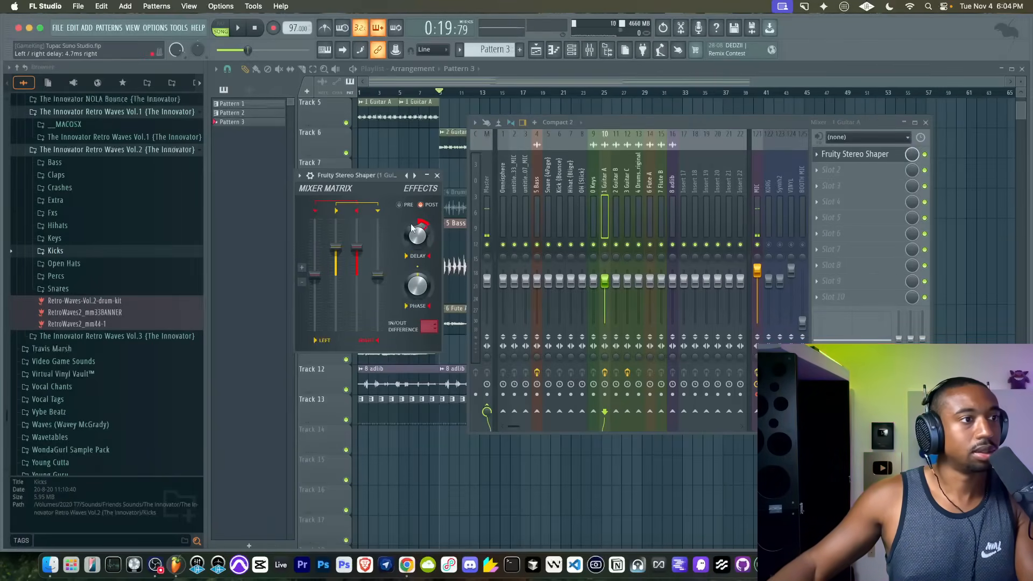
{"action": "left_click", "coordinate": [420, 498]}
{"action": "key", "text": "space"}
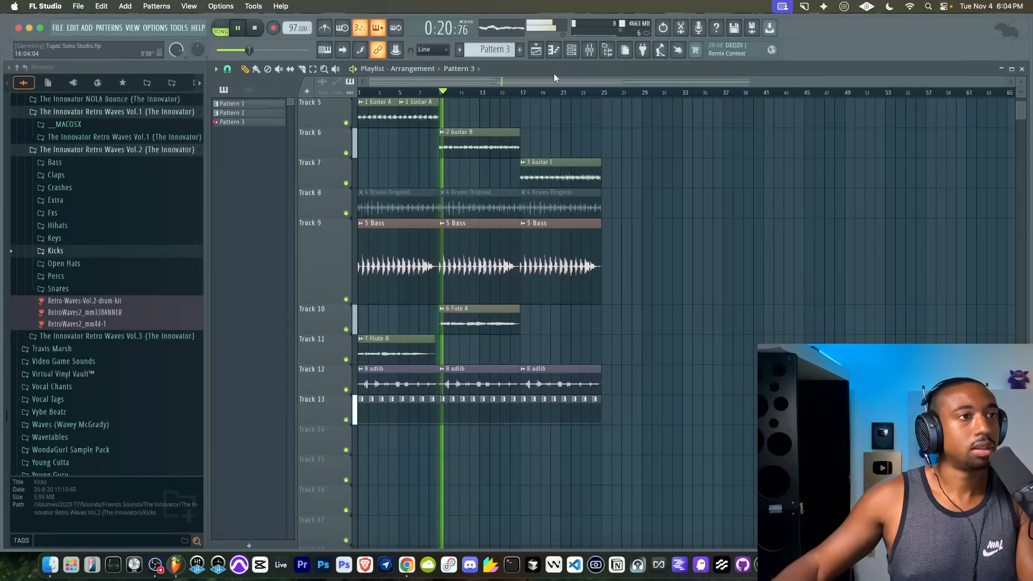
Step: Copy Guitar A's Fruity Stereo Shaper with its settings to the first effect slot of the Guitar B mixer track
{"action": "left_click", "coordinate": [590, 51]}
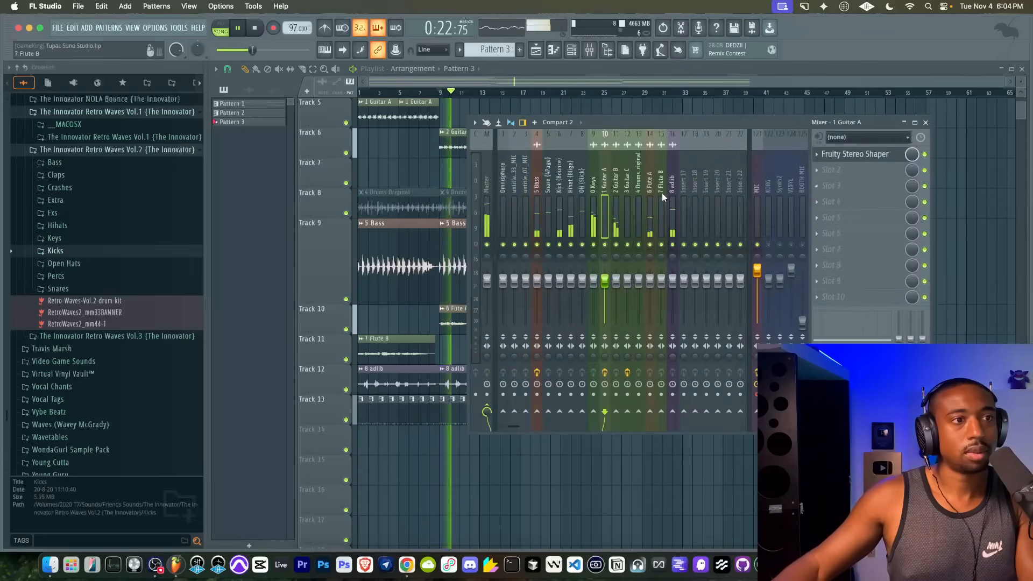
{"action": "left_click", "coordinate": [817, 156]}
{"action": "left_click_drag", "start_coordinate": [831, 209], "coordinate": [615, 196]}
{"action": "left_click", "coordinate": [605, 194]}
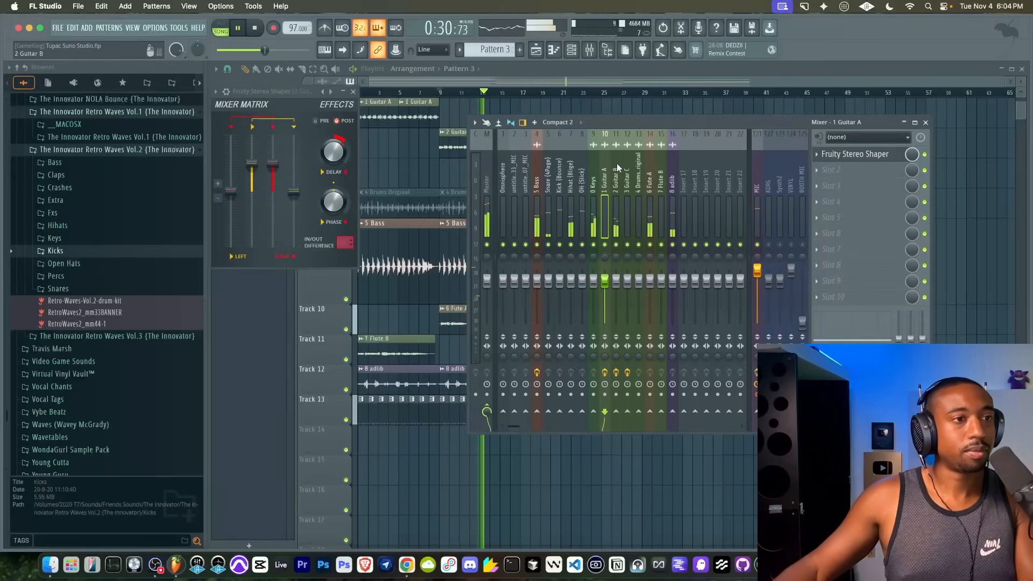
{"action": "left_click", "coordinate": [615, 200]}
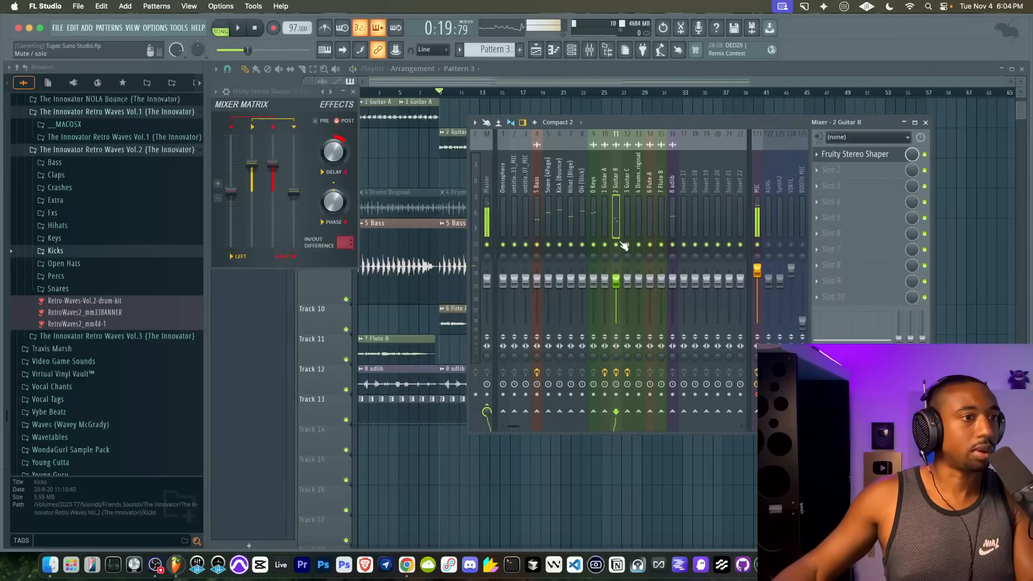
Step: Adjust the left/right delay in Guitar B's Fruity Stereo Shaper during playback, and mute the MIC mixer track
{"action": "key", "text": "space"}
{"action": "left_click", "coordinate": [870, 156]}
{"action": "left_click", "coordinate": [869, 156]}
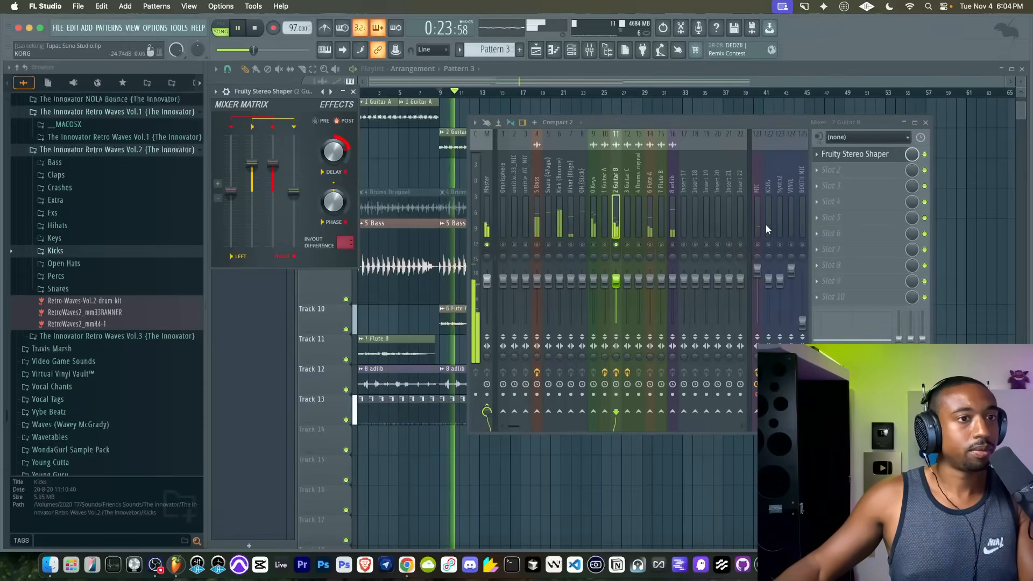
{"action": "left_click", "coordinate": [757, 245]}
{"action": "left_click", "coordinate": [759, 246]}
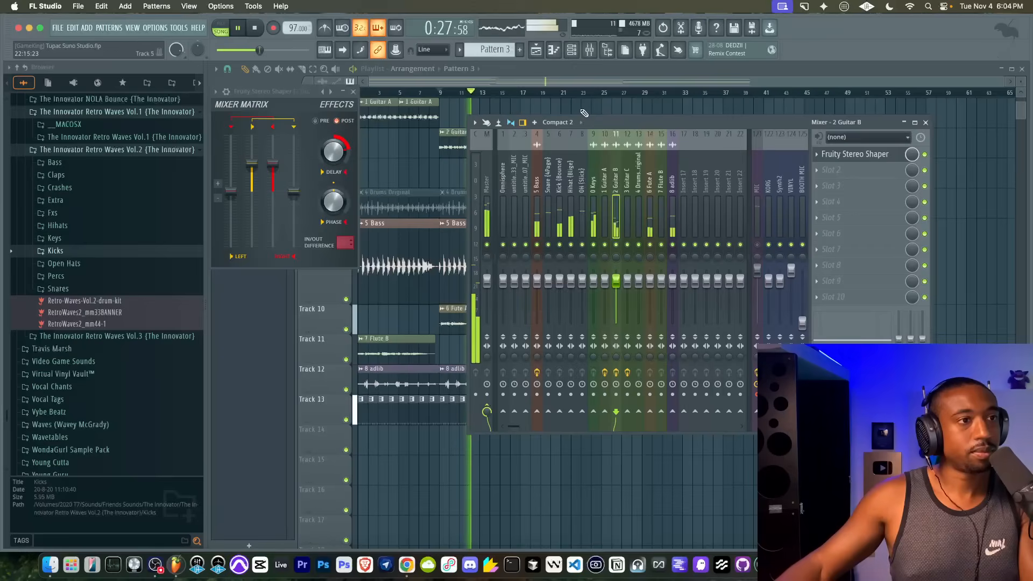
Step: Close Guitar B's Fruity Stereo Shaper and set the left/right delay in Guitar A's Fruity Stereo Shaper to 4.7 ms right
{"action": "left_click", "coordinate": [608, 201]}
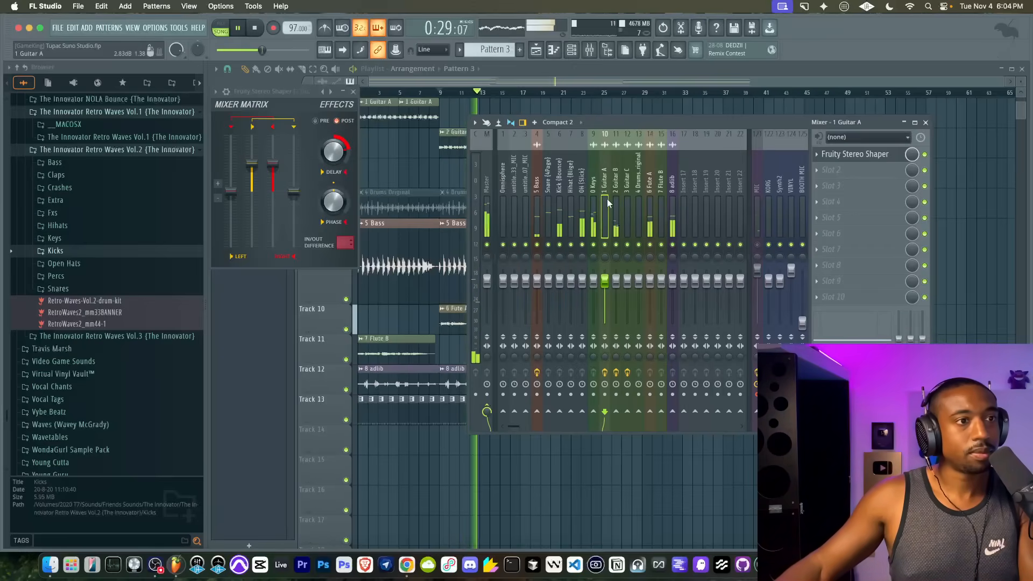
{"action": "left_click", "coordinate": [860, 156]}
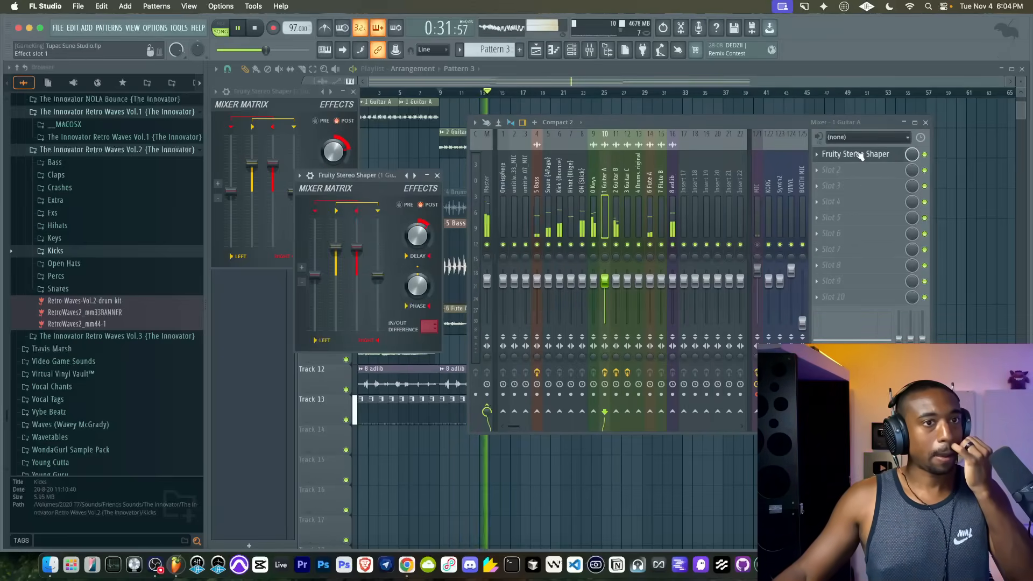
{"action": "left_click", "coordinate": [437, 176]}
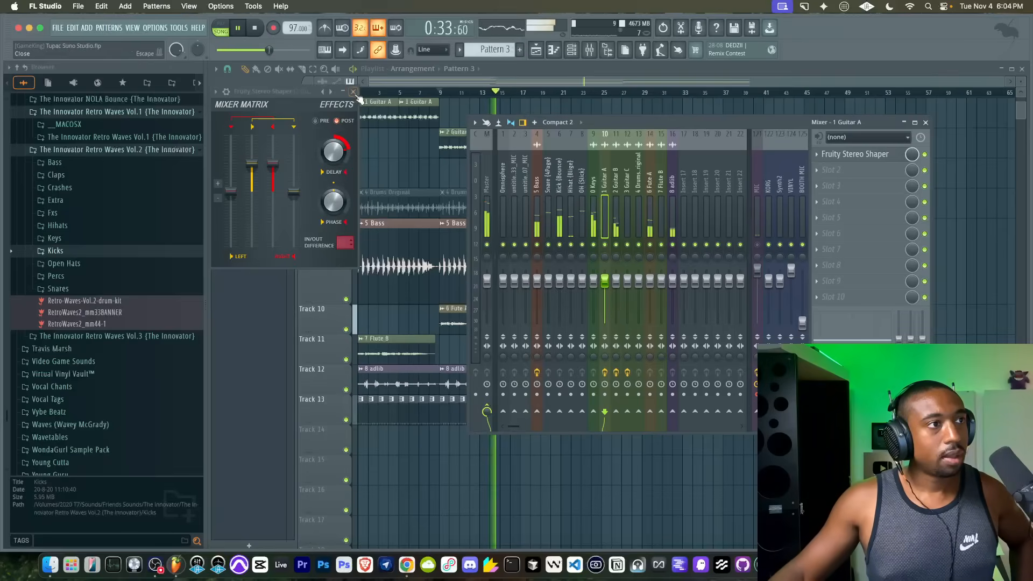
{"action": "left_click", "coordinate": [354, 92]}
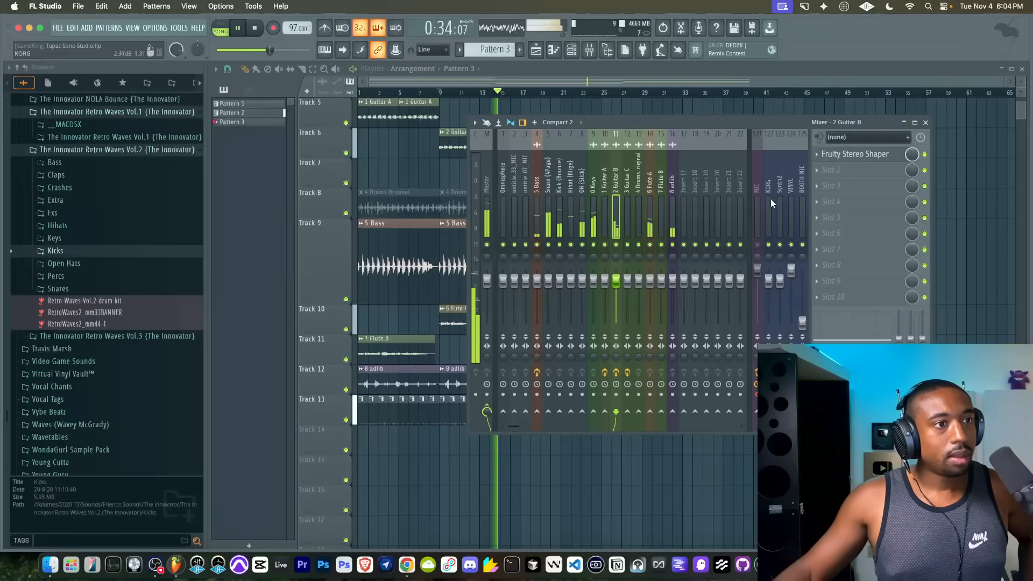
{"action": "left_click", "coordinate": [882, 159]}
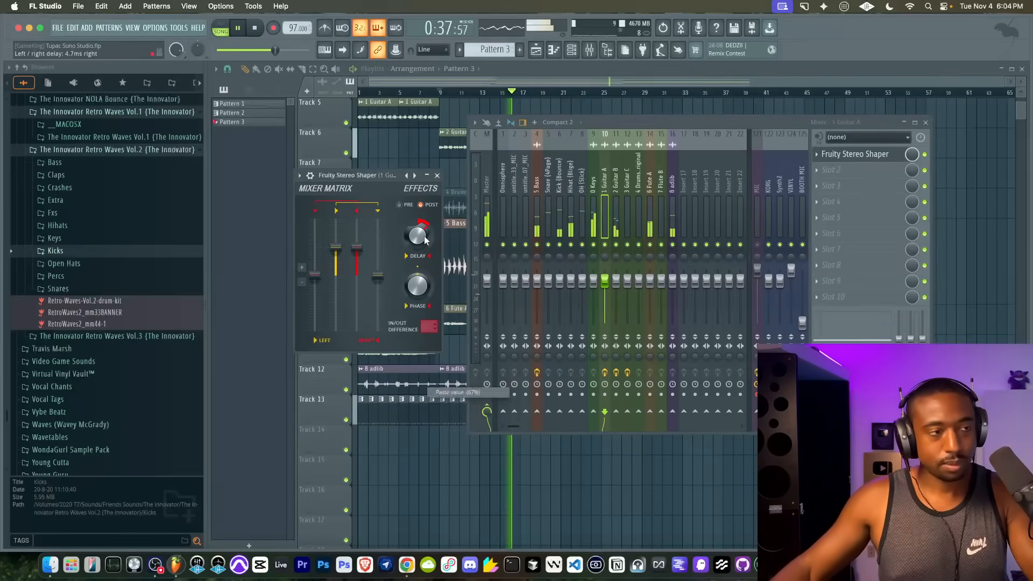
{"action": "left_click", "coordinate": [648, 226]}
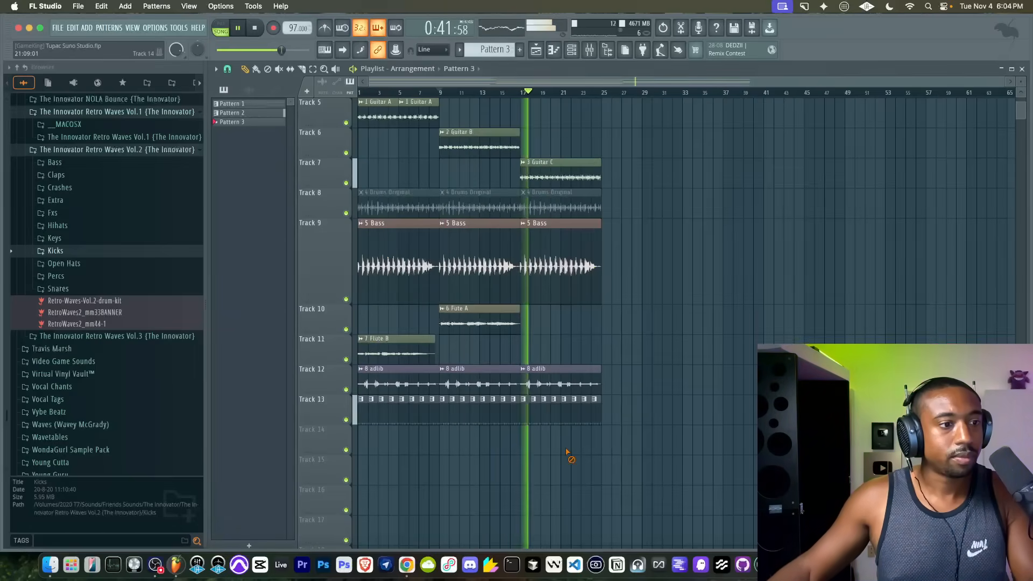
Step: Examine the channel settings of Kick (RealLove) during playback
{"action": "key", "text": "F12"}
{"action": "key", "text": "F6"}
{"action": "left_click", "coordinate": [325, 303]}
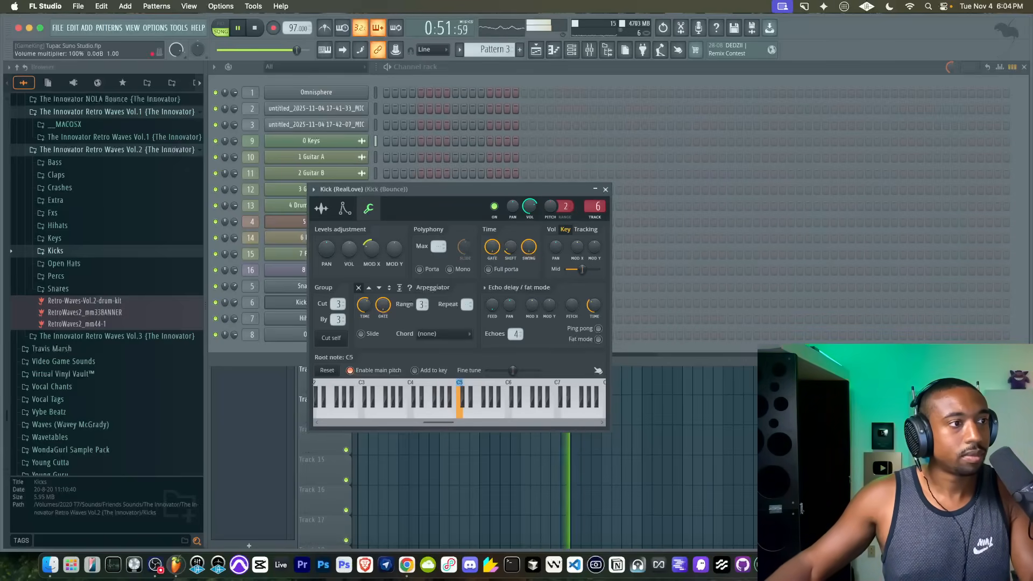
{"action": "left_click", "coordinate": [605, 189]}
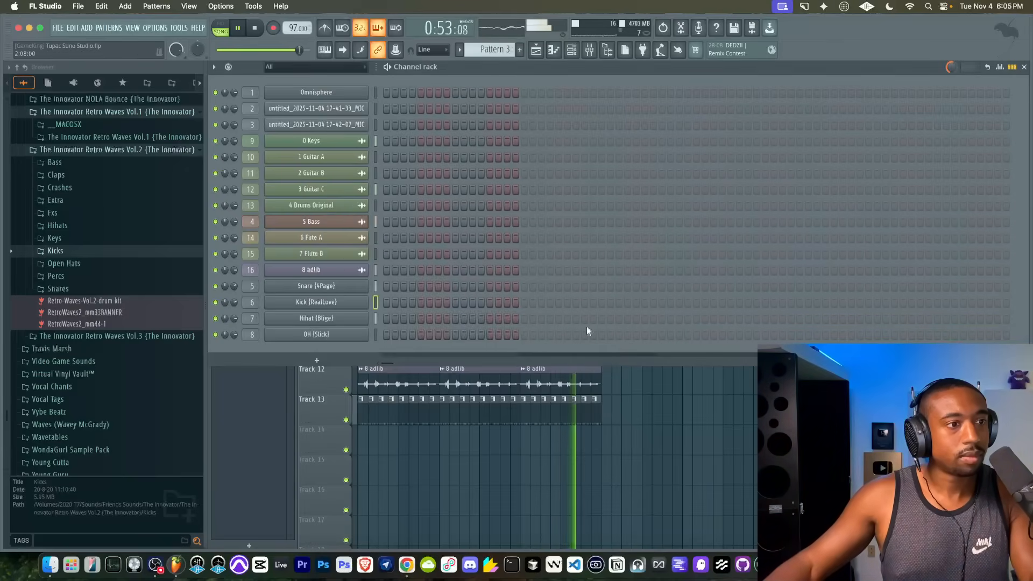
{"action": "left_click", "coordinate": [641, 440]}
{"action": "left_click", "coordinate": [590, 50]}
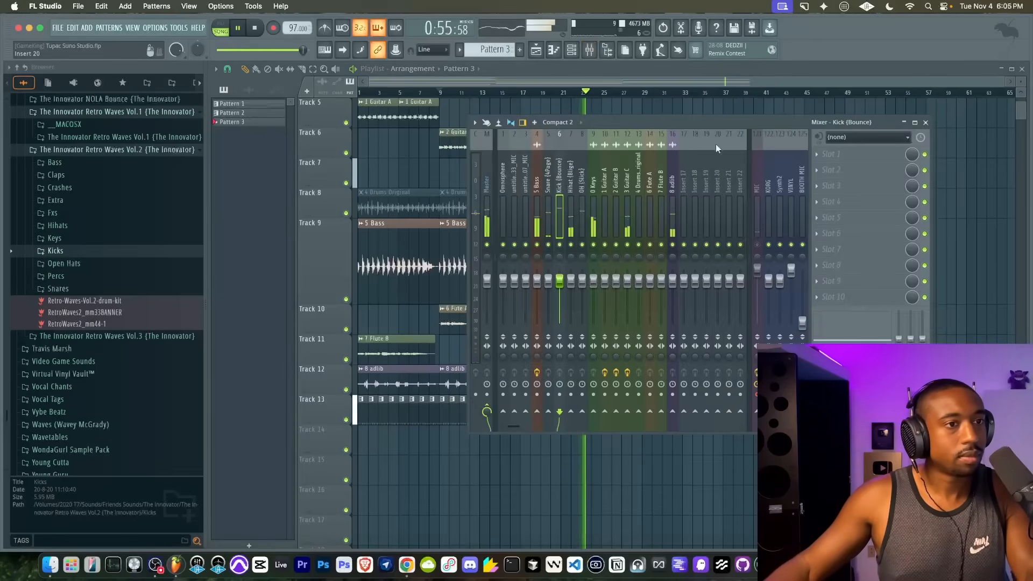
{"action": "right_click", "coordinate": [683, 198]}
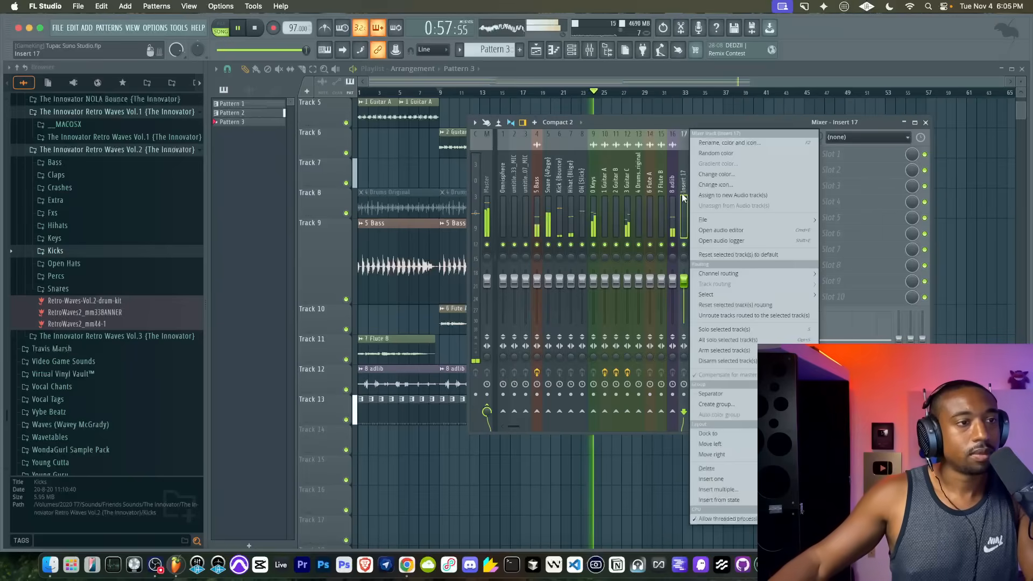
{"action": "left_click", "coordinate": [676, 195]}
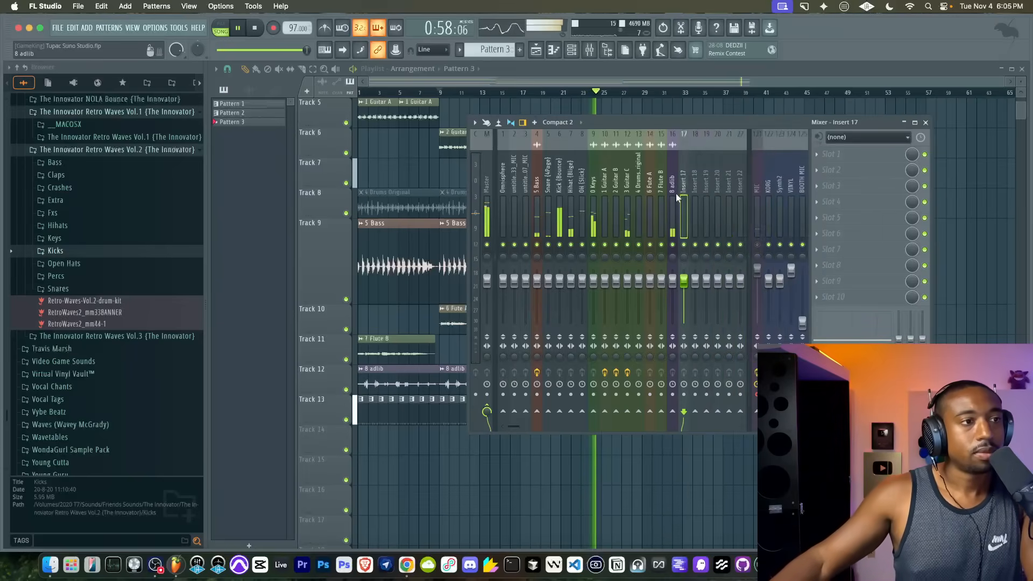
{"action": "right_click", "coordinate": [986, 235]}
Step: Select the Guitar A mixer track during playback, and briefly unmute the MIC track before muting it again
{"action": "left_click", "coordinate": [590, 50]}
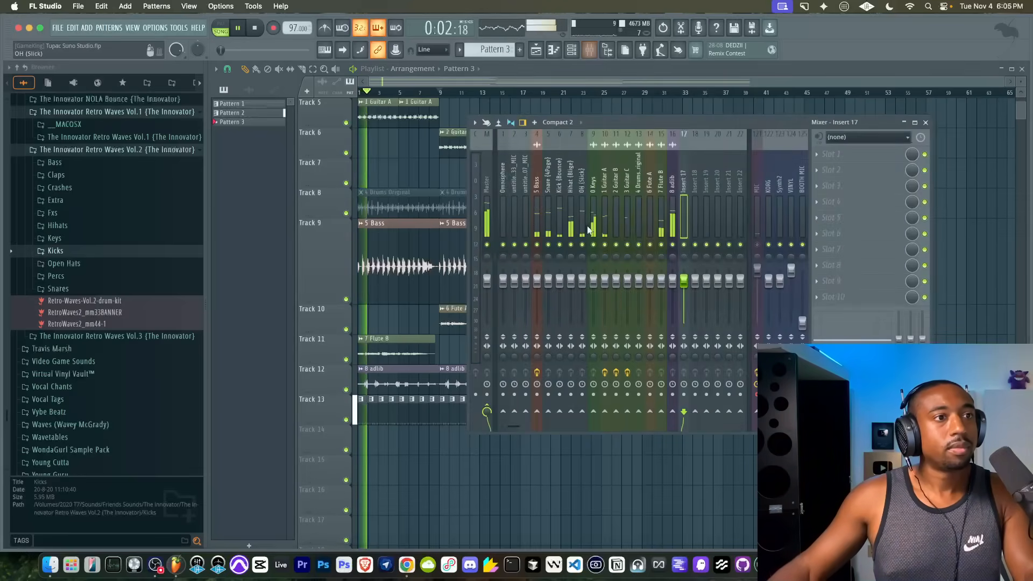
{"action": "left_click", "coordinate": [605, 215]}
{"action": "left_click", "coordinate": [757, 245]}
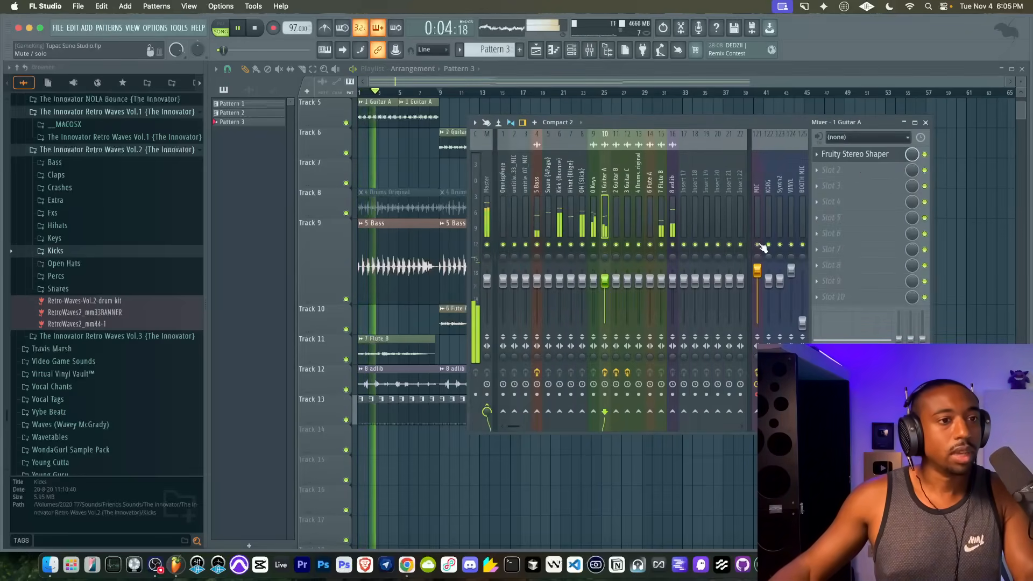
{"action": "left_click", "coordinate": [758, 246]}
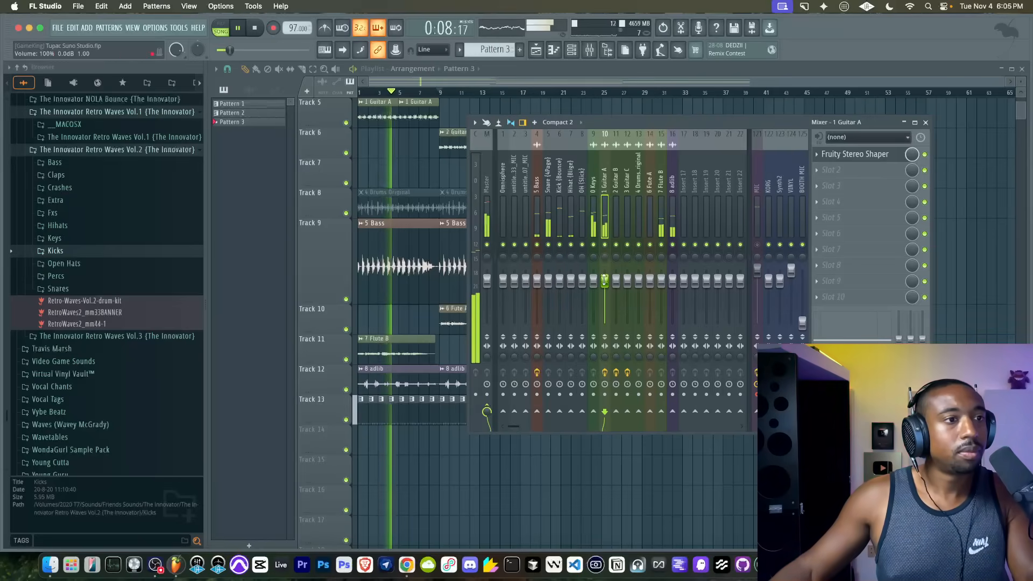
Step: Try a left/right delay of 13.1 ms right in Guitar A's Fruity Stereo Shaper
{"action": "left_click", "coordinate": [871, 153]}
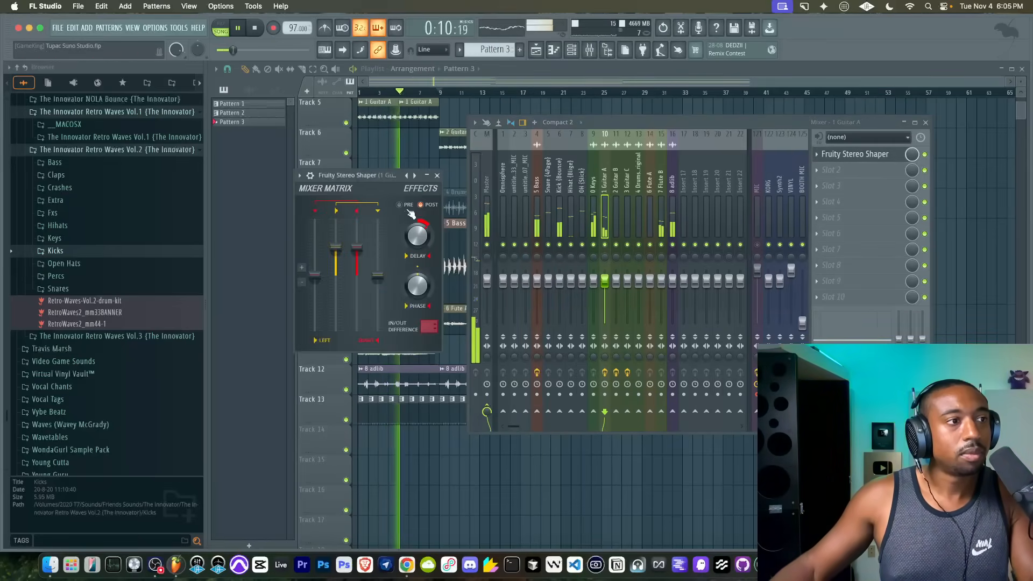
{"action": "left_click_drag", "start_coordinate": [415, 238], "coordinate": [415, 230]}
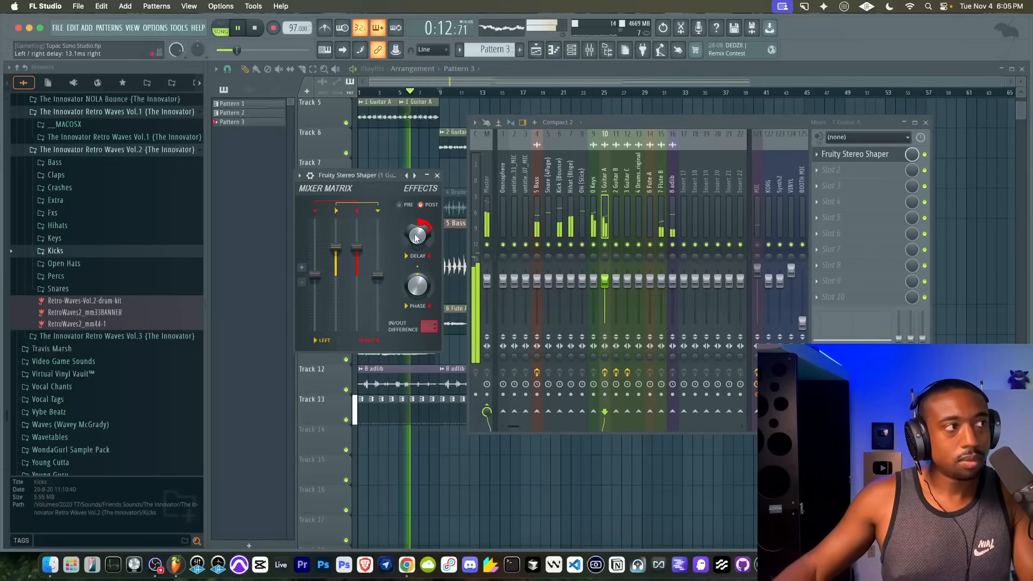
{"action": "left_click", "coordinate": [437, 176]}
Step: Return the left/right delay in Guitar A's Fruity Stereo Shaper to 4.7 ms right, and return to the playlist
{"action": "key", "text": "F9"}
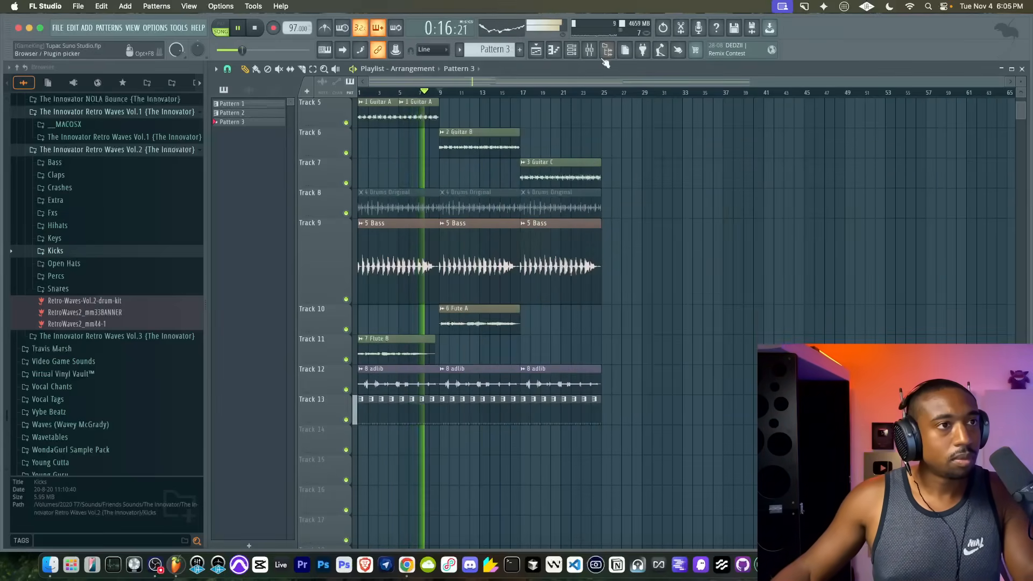
{"action": "key", "text": "F9"}
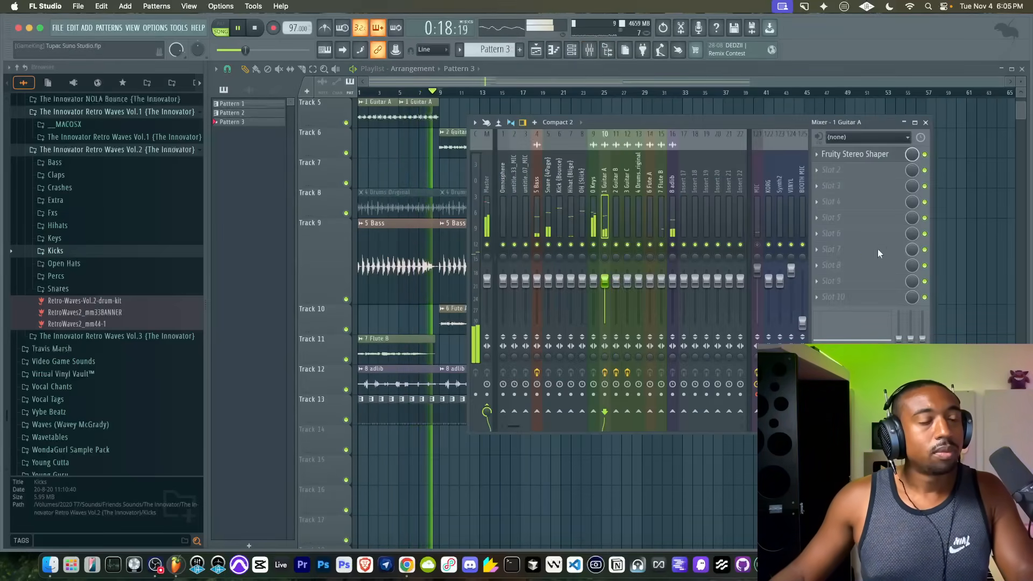
{"action": "left_click", "coordinate": [855, 154]}
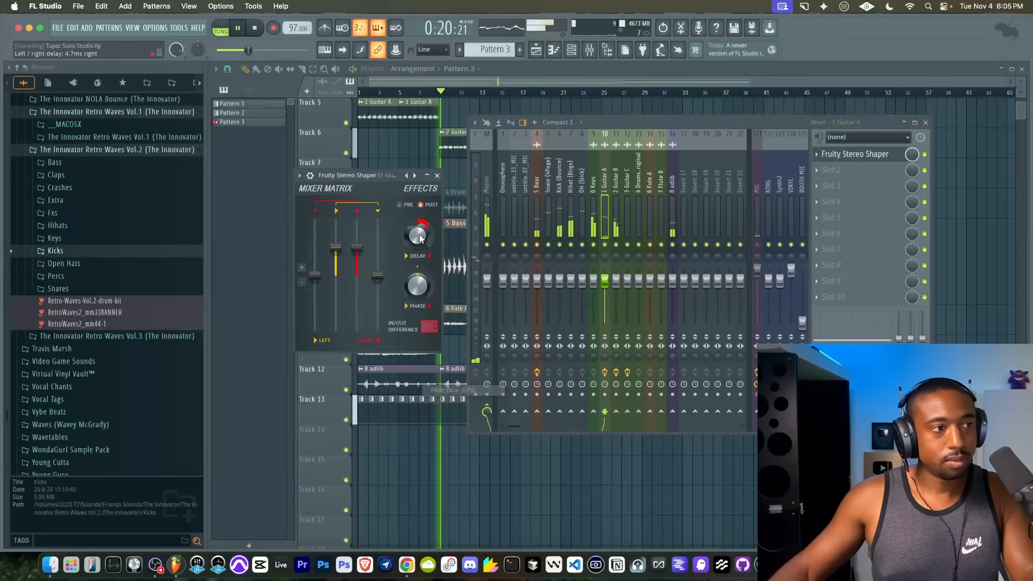
{"action": "right_click", "coordinate": [982, 258]}
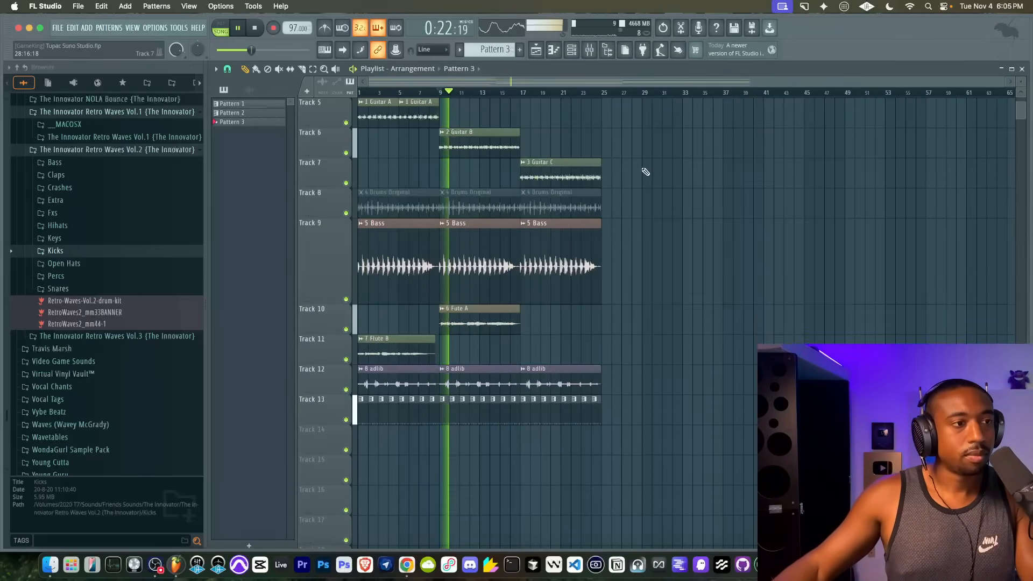
Step: Examine the channel settings of the 0 Keys audio clip on Track 4
{"action": "scroll", "coordinate": [467, 213], "scroll_direction": "up", "scroll_amount": 4}
{"action": "double_click", "coordinate": [490, 197]}
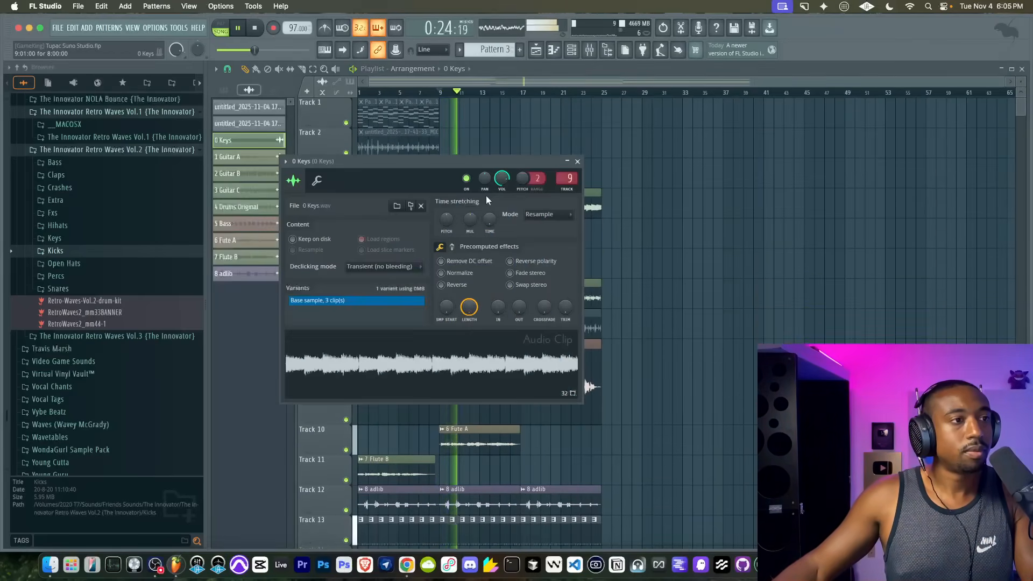
{"action": "right_click", "coordinate": [634, 173]}
Step: Select the three 8 adlib clips on Track 12 and lower their clip volume together
{"action": "scroll", "coordinate": [607, 284], "scroll_direction": "down", "scroll_amount": 6}
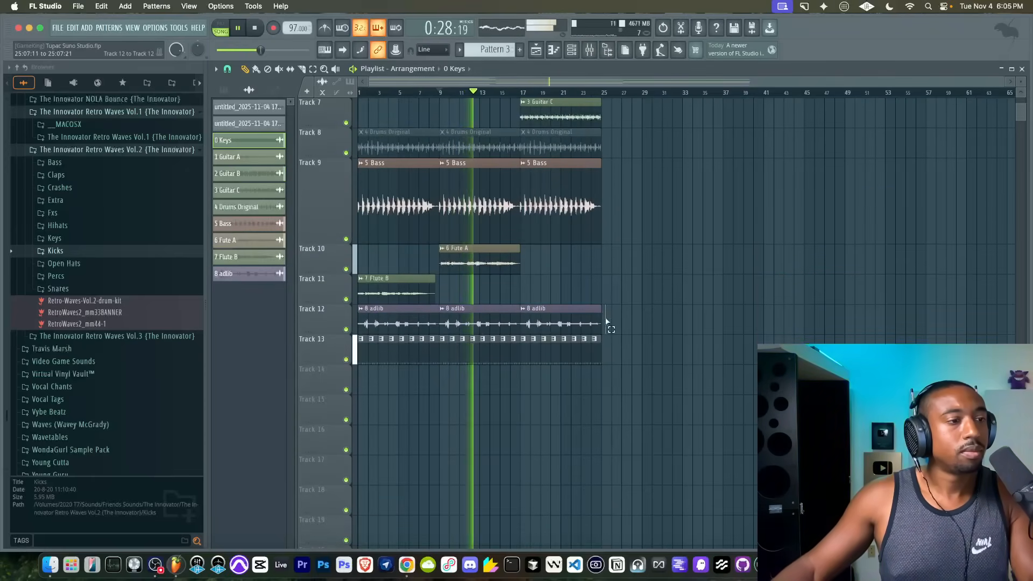
{"action": "left_click_drag", "start_coordinate": [611, 322], "coordinate": [377, 323]}
{"action": "left_click_drag", "start_coordinate": [483, 333], "coordinate": [482, 334]}
{"action": "right_click", "coordinate": [650, 323]}
{"action": "scroll", "coordinate": [640, 242], "scroll_direction": "up", "scroll_amount": 6}
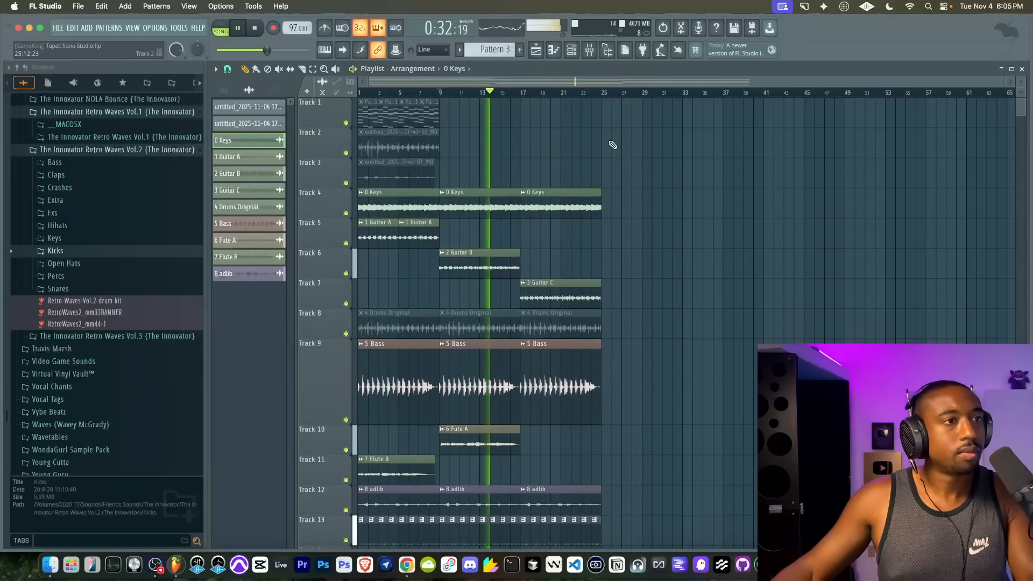
Step: Open the Kick (RealLove) channel and its mixer track, and unmute the MIC track
{"action": "left_click", "coordinate": [571, 49]}
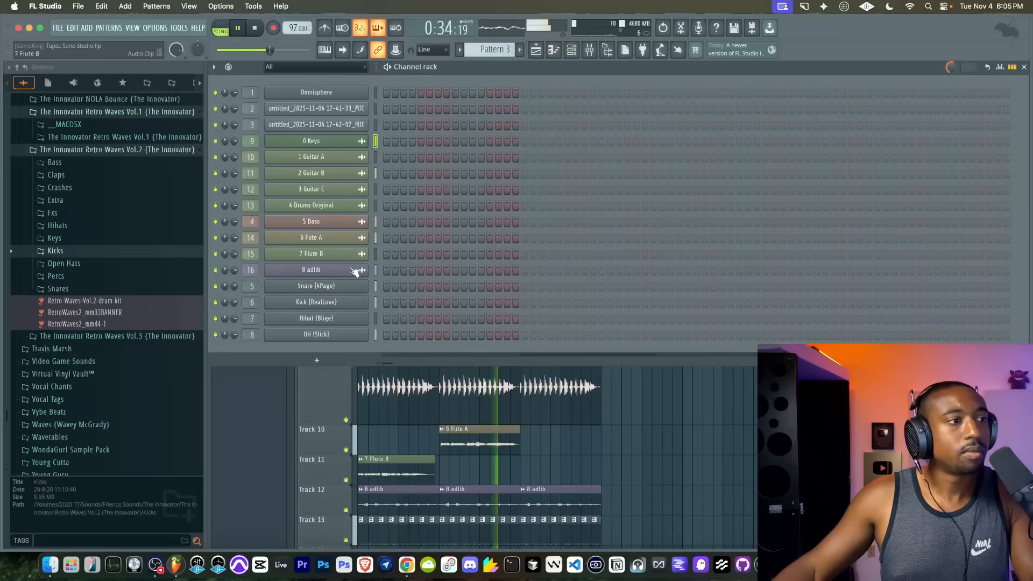
{"action": "left_click", "coordinate": [331, 311]}
{"action": "left_click", "coordinate": [590, 49]}
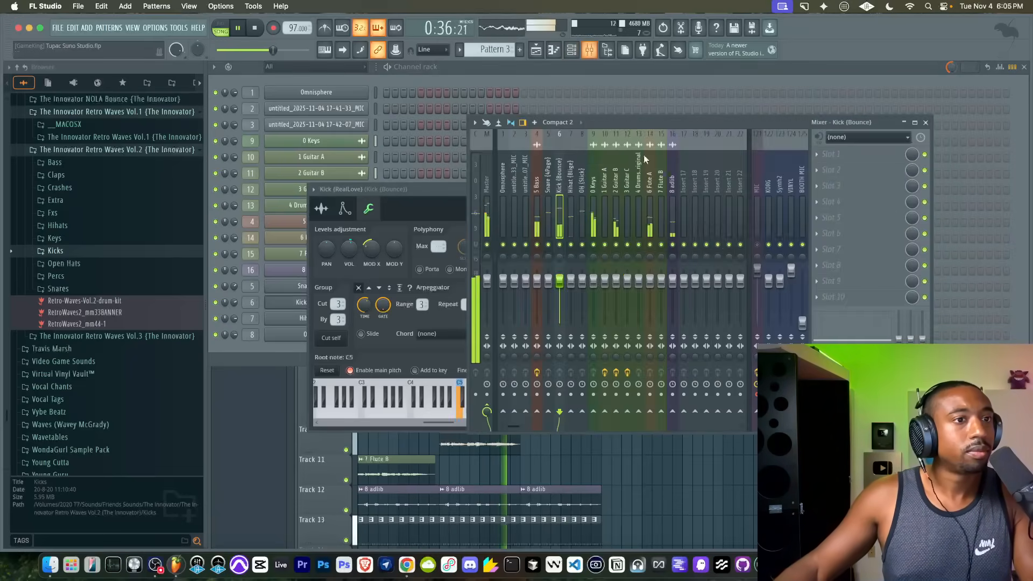
{"action": "left_click", "coordinate": [755, 244]}
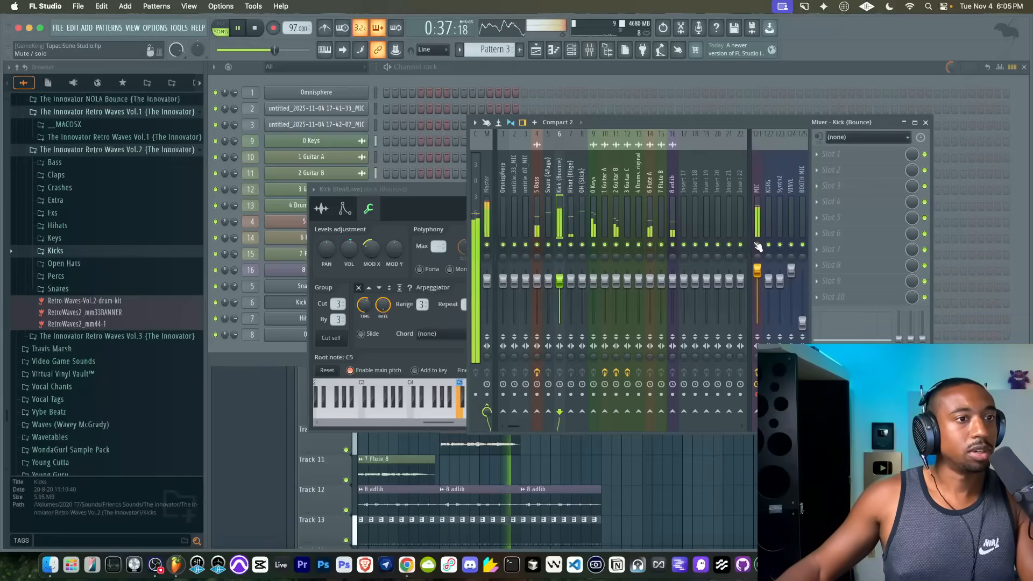
Step: Add a 3x Osc channel, lower oscillator 1's coarse pitch by 24 semitones, and route the channel to mixer track 17
{"action": "left_click", "coordinate": [291, 350]}
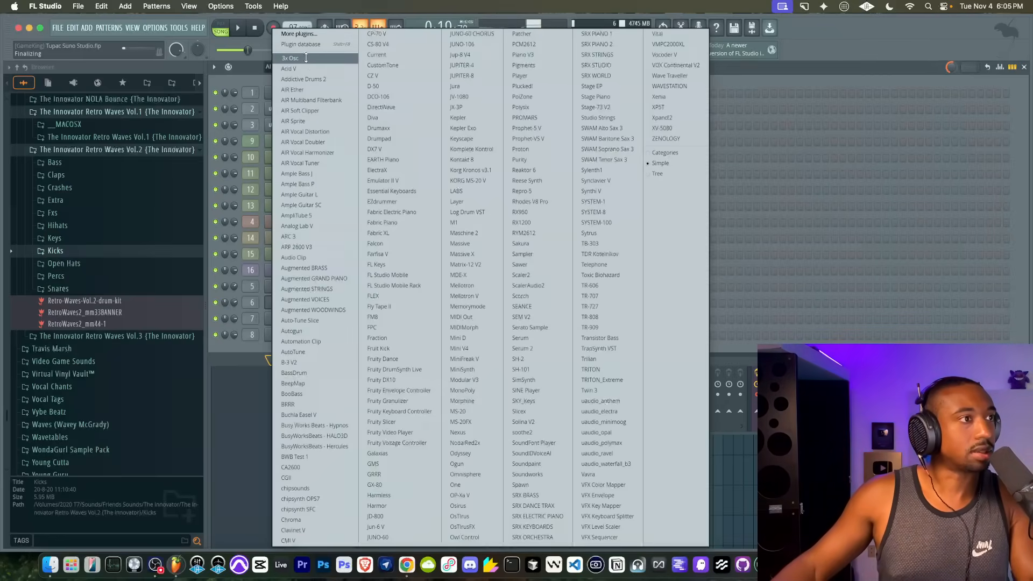
{"action": "left_click", "coordinate": [305, 58]}
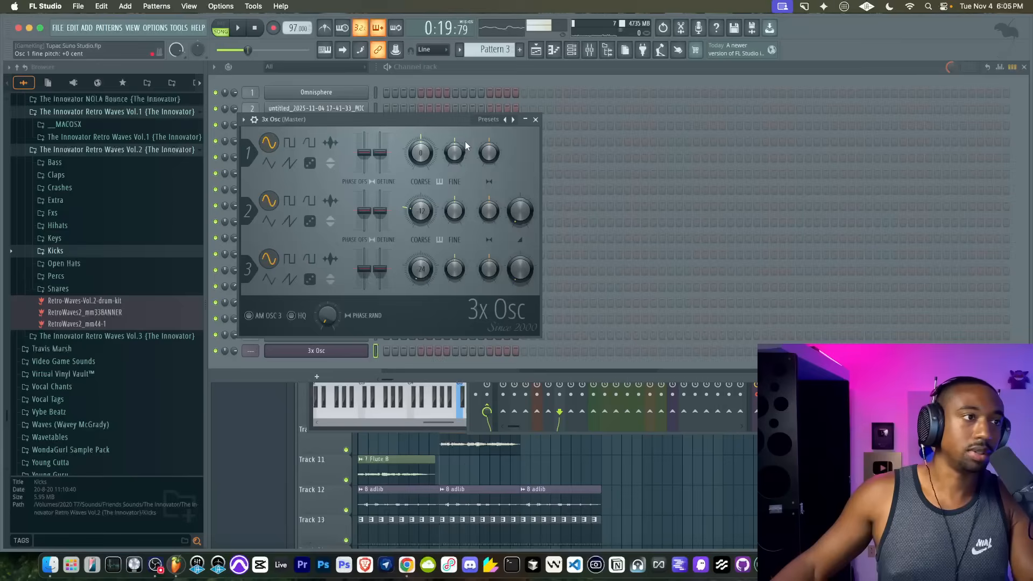
{"action": "left_click", "coordinate": [536, 119]}
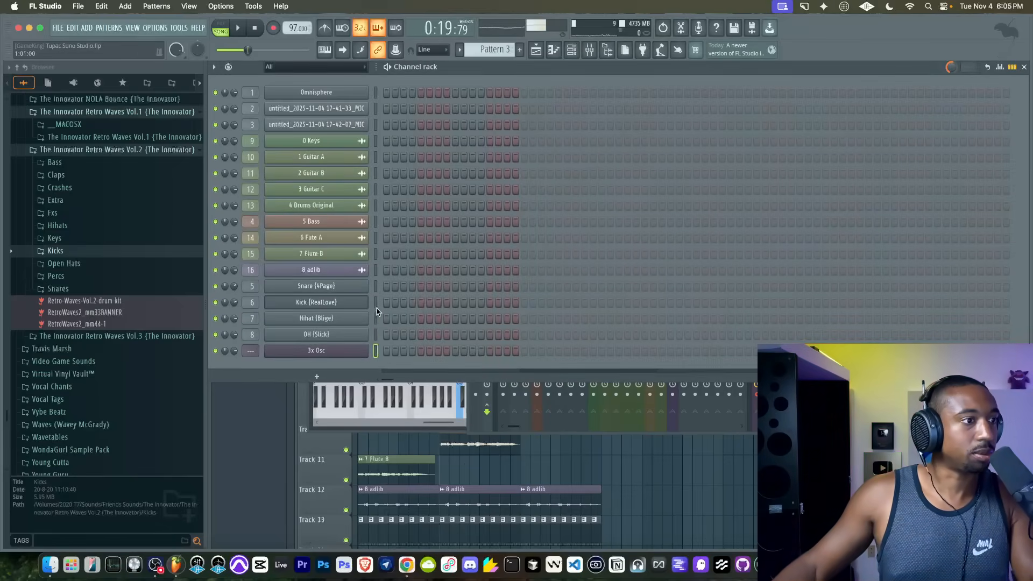
{"action": "left_click", "coordinate": [344, 353]}
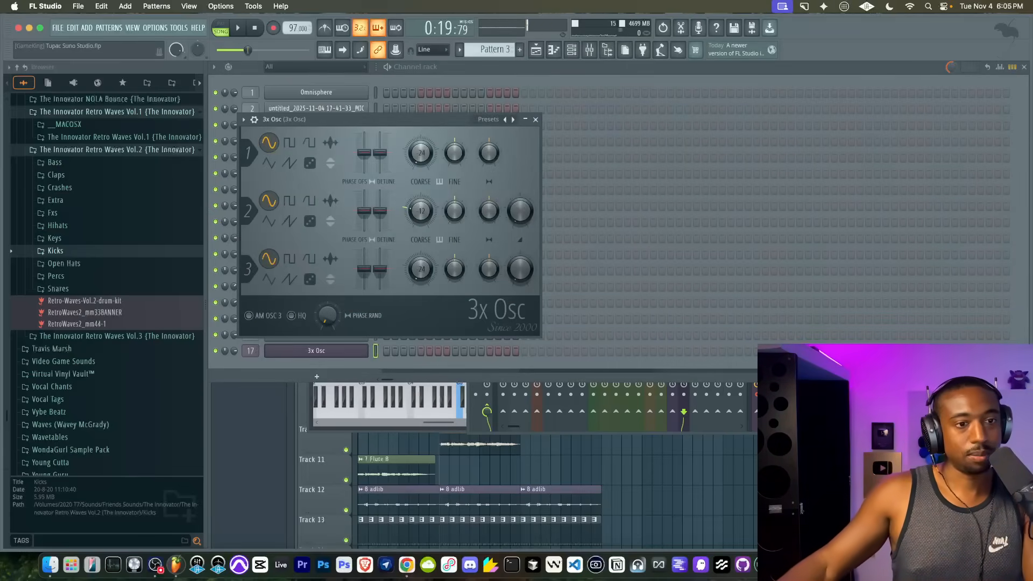
Step: Add Fruity Parametric EQ 2 to the first effect slot of the 3x Osc mixer track
{"action": "key", "text": "F9"}
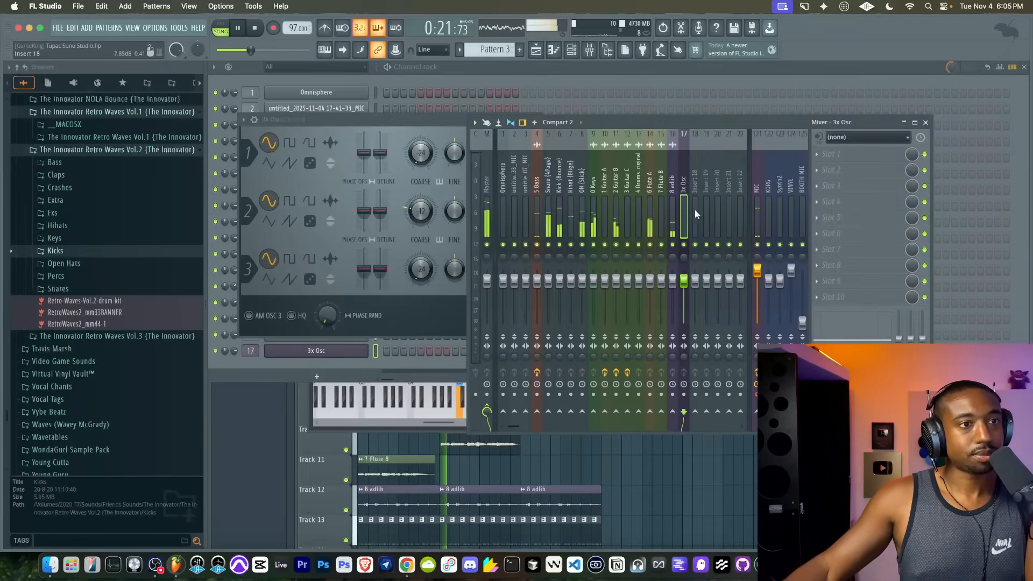
{"action": "left_click", "coordinate": [821, 158]}
{"action": "left_click", "coordinate": [343, 349]}
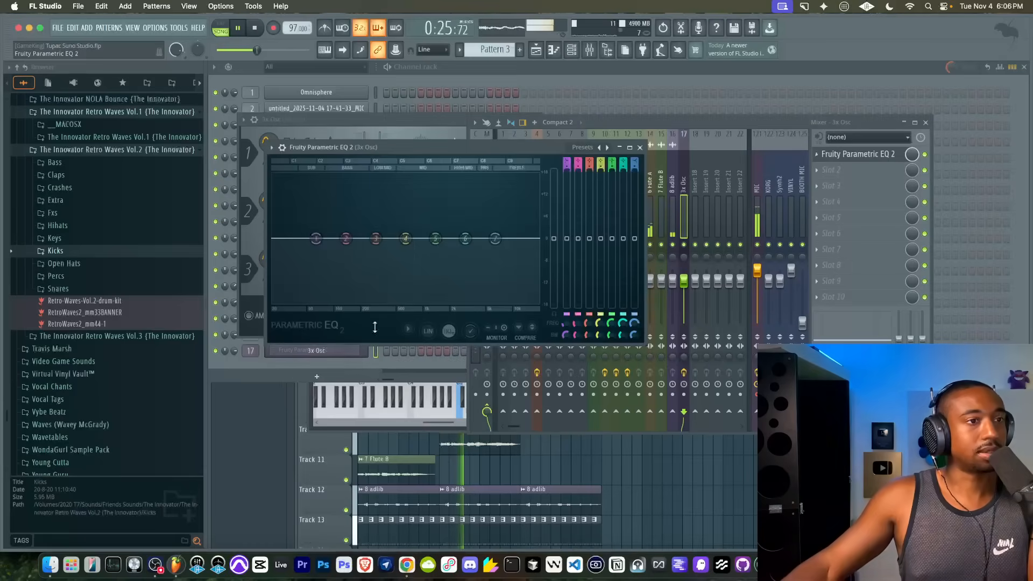
{"action": "left_click", "coordinate": [640, 147]}
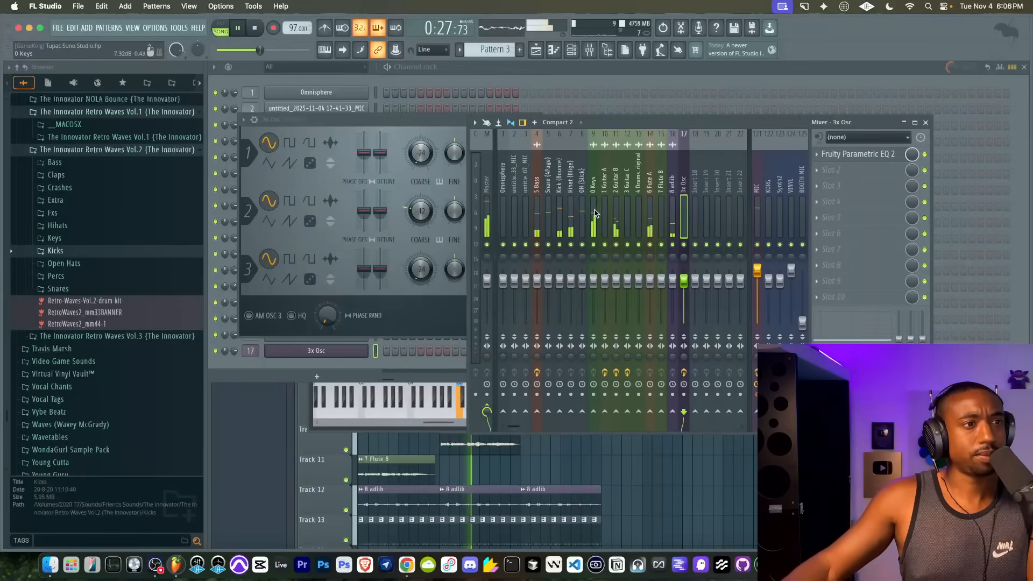
Step: Add Fruity Peak Controller to the first effect slot of the Kick (Bounce) mixer track
{"action": "left_click", "coordinate": [832, 170]}
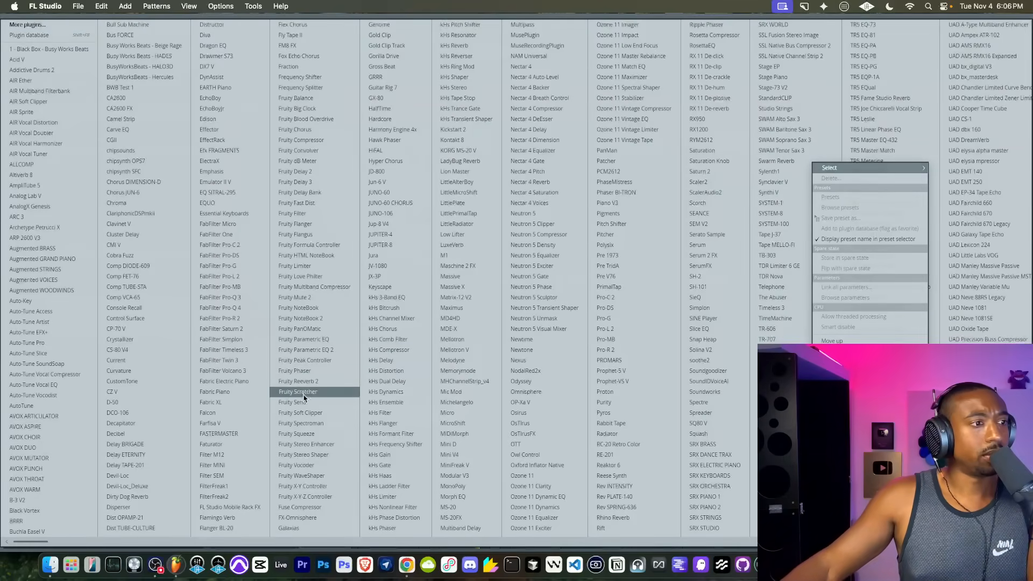
{"action": "left_click", "coordinate": [307, 360]}
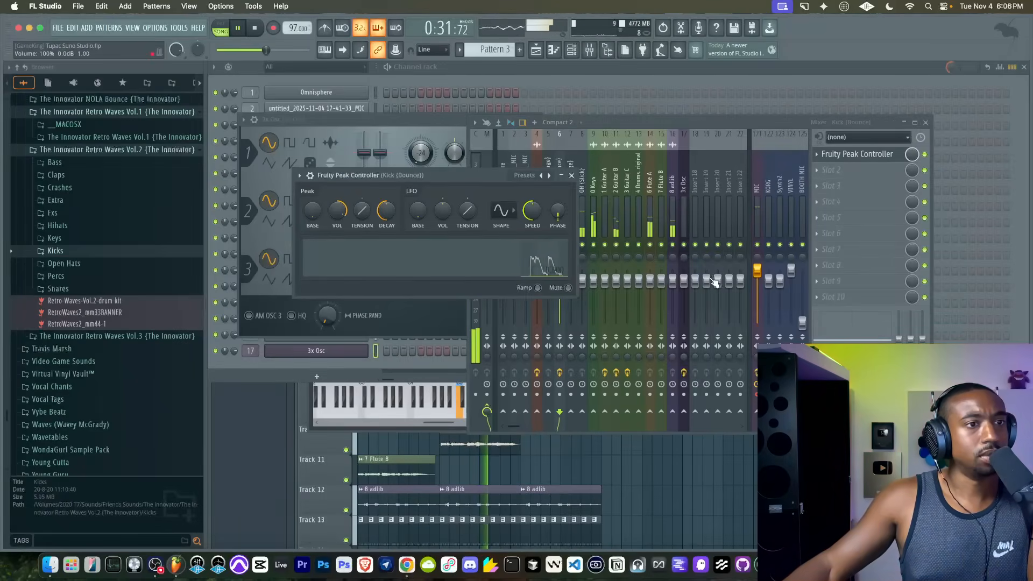
Step: Link the main level of the 3x Osc track's Fruity Parametric EQ 2 to the kick's Peak Controller as internal controller
{"action": "left_click", "coordinate": [685, 203]}
{"action": "left_click", "coordinate": [856, 155]}
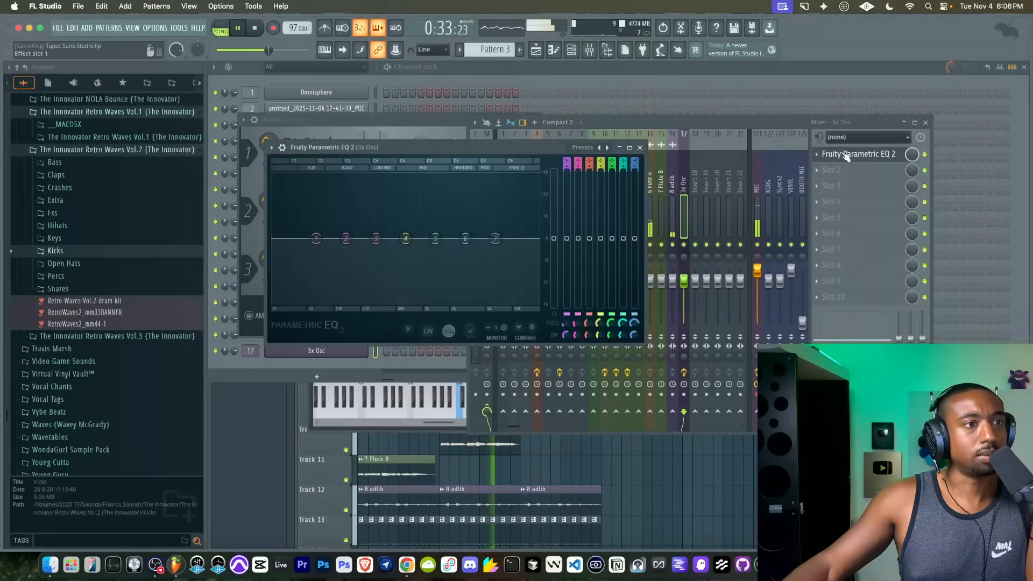
{"action": "right_click", "coordinate": [552, 244]}
{"action": "left_click", "coordinate": [583, 354]}
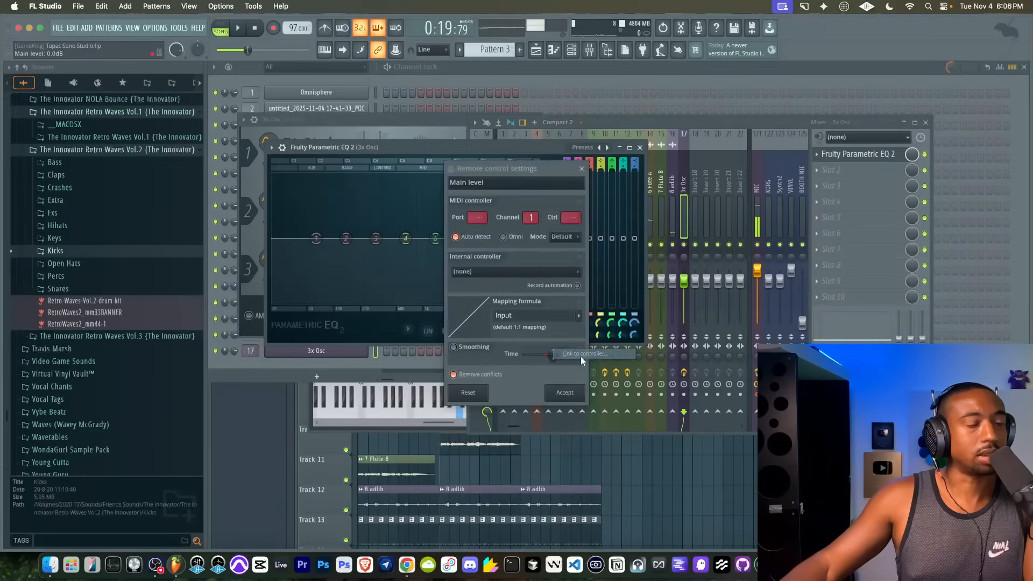
{"action": "left_click", "coordinate": [527, 273]}
{"action": "left_click", "coordinate": [519, 320]}
{"action": "left_click", "coordinate": [565, 394]}
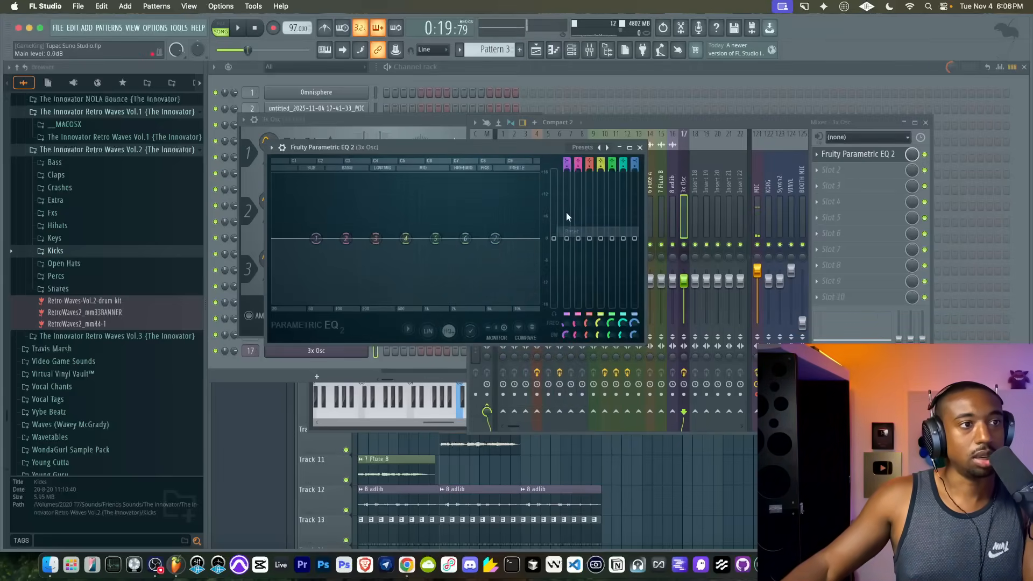
Step: Move the Parametric EQ 2 window clear of the mixer meters and play the song to check the linked main level's movement
{"action": "left_click_drag", "start_coordinate": [538, 149], "coordinate": [634, 284]}
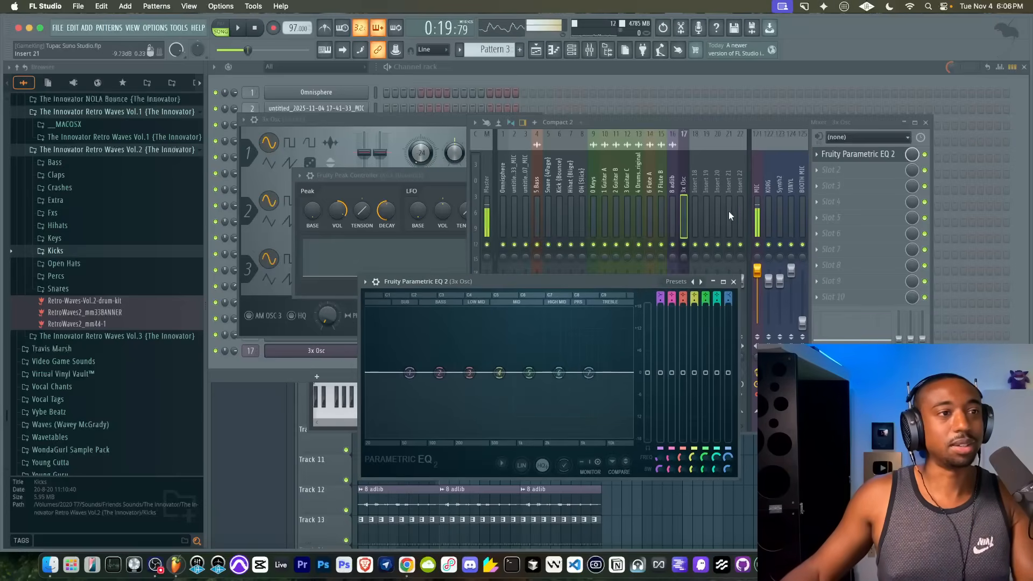
{"action": "key", "text": "space"}
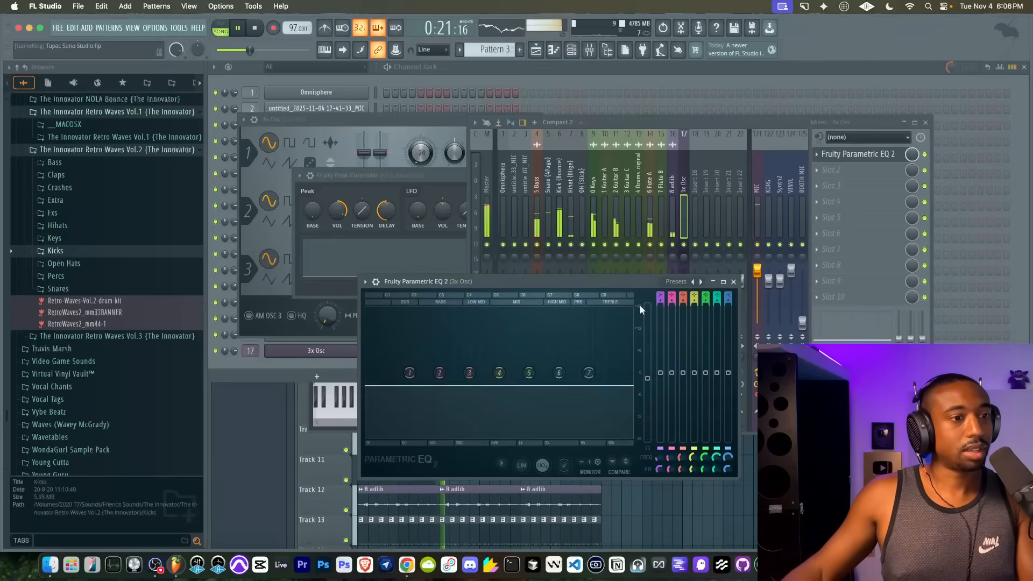
{"action": "key", "text": "space"}
{"action": "left_click", "coordinate": [575, 76]}
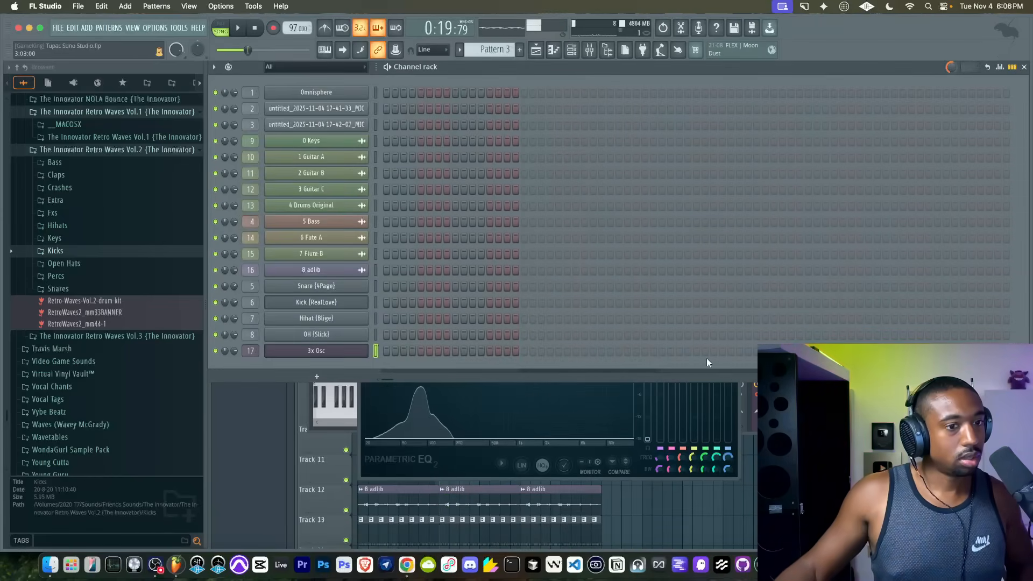
{"action": "key", "text": "F9"}
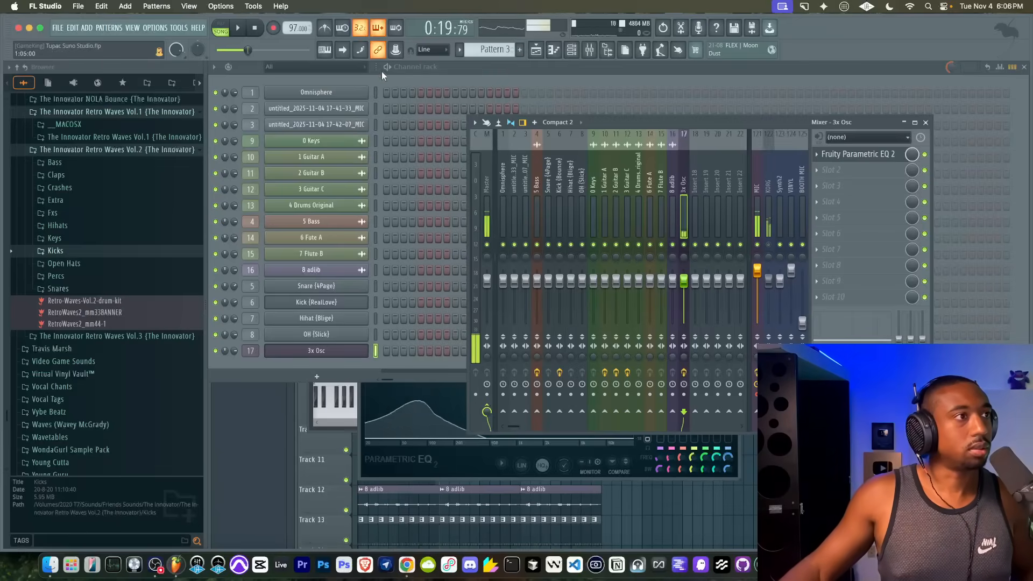
Step: Open the 3x Osc channel's piano roll and draw a single sustained note 8 bars long from bar 1
{"action": "key", "text": "space"}
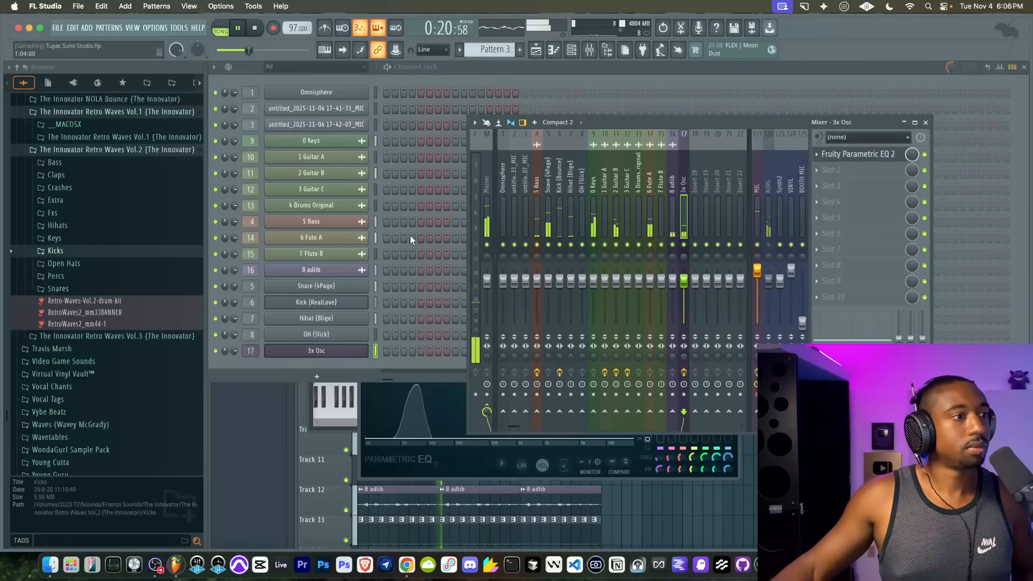
{"action": "right_click", "coordinate": [369, 350]}
{"action": "left_click", "coordinate": [383, 357]}
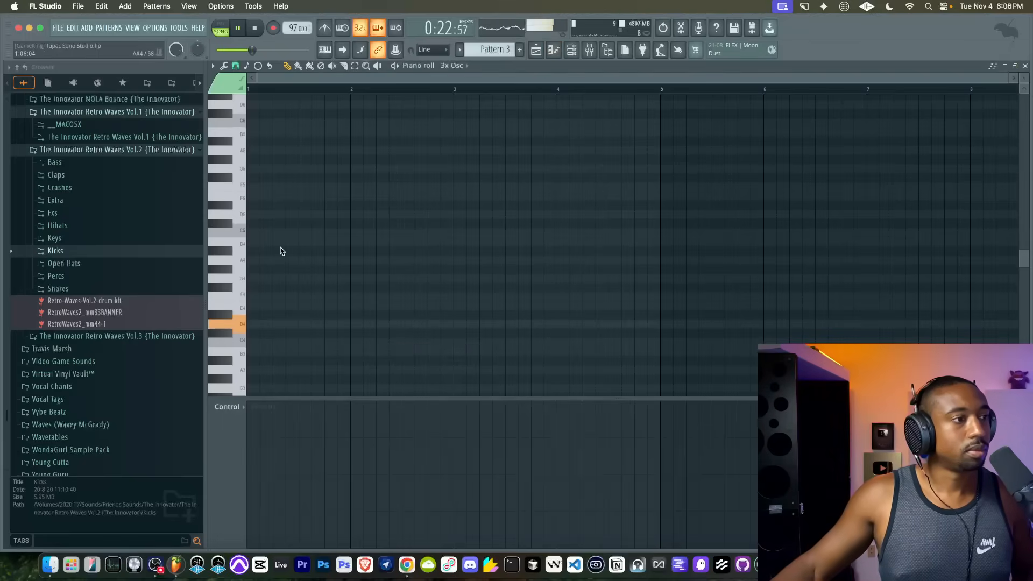
{"action": "left_click_drag", "start_coordinate": [262, 323], "coordinate": [827, 333]}
{"action": "scroll", "coordinate": [259, 330], "scroll_direction": "down", "scroll_amount": 4}
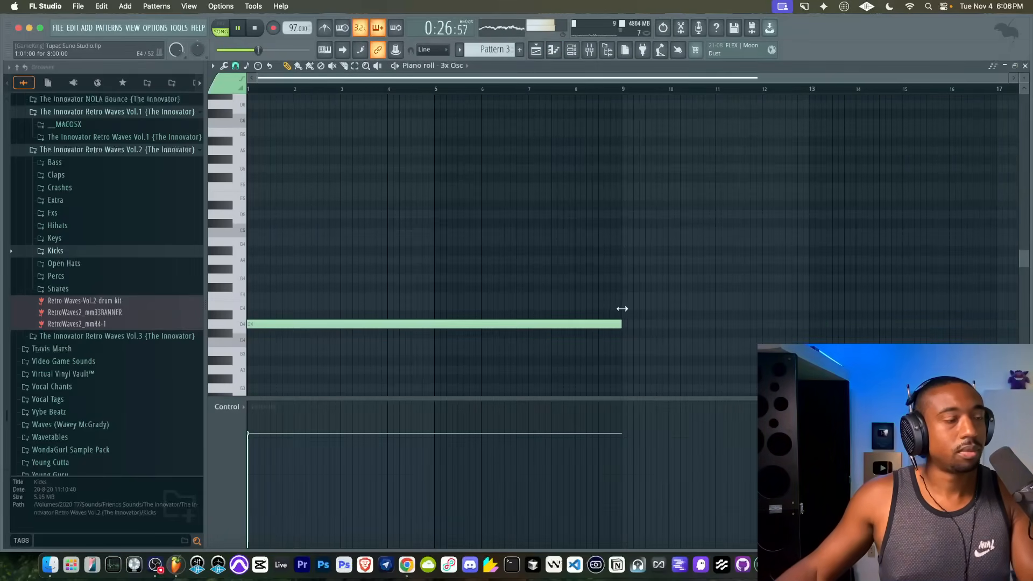
Step: Place a Pattern 3 clip near the start of playlist Track 14
{"action": "left_click", "coordinate": [535, 50]}
{"action": "scroll", "coordinate": [419, 375], "scroll_direction": "down", "scroll_amount": 5}
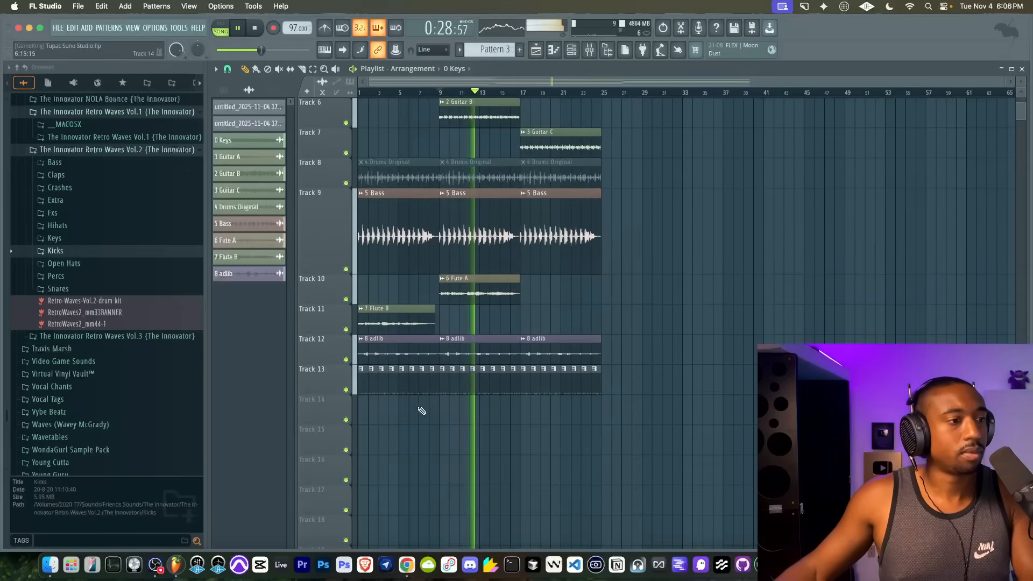
{"action": "left_click_drag", "start_coordinate": [383, 411], "coordinate": [359, 410]}
{"action": "right_click", "coordinate": [358, 410]}
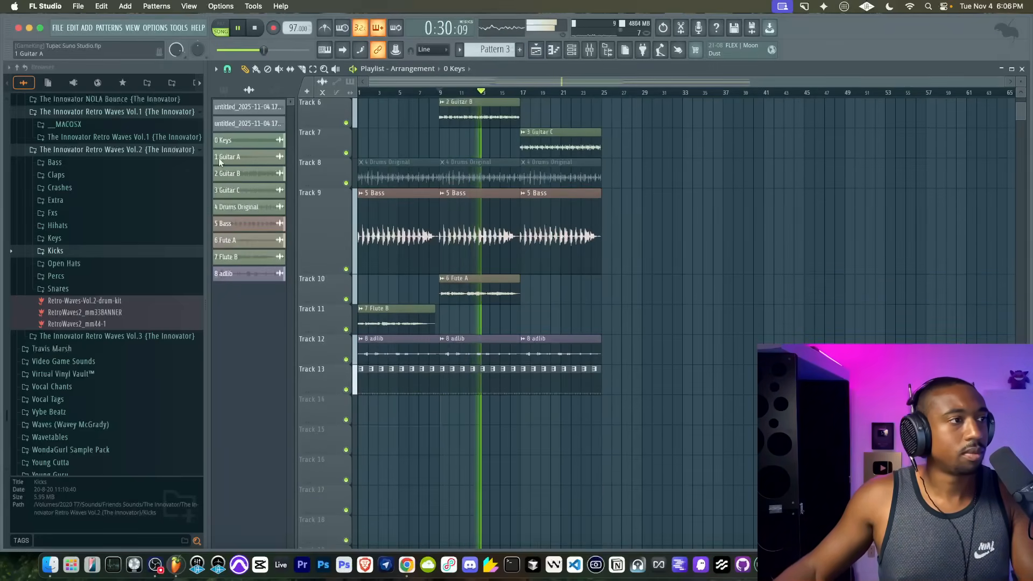
{"action": "left_click", "coordinate": [222, 90]}
{"action": "left_click_drag", "start_coordinate": [240, 123], "coordinate": [362, 408]}
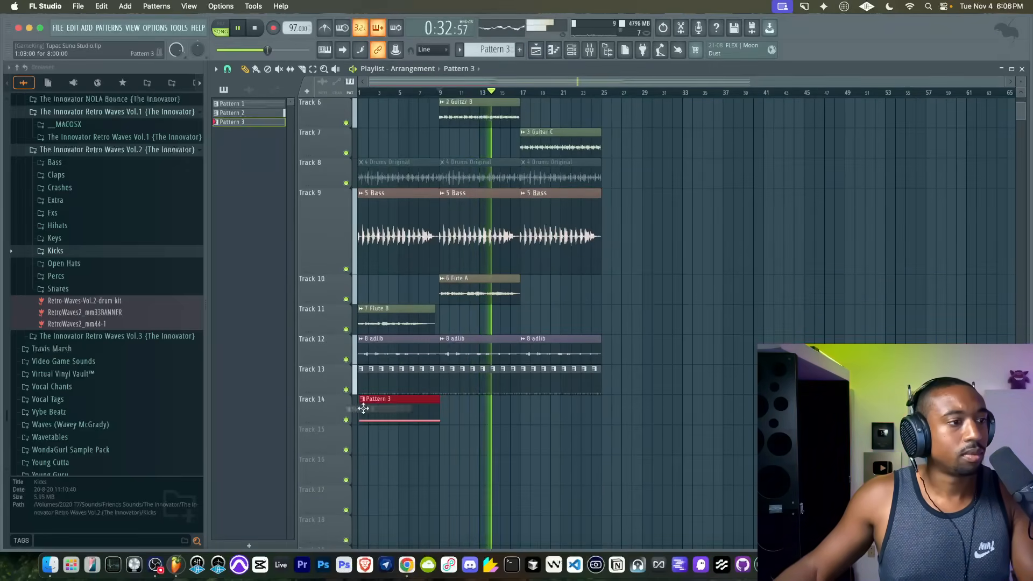
Step: Set the playlist snap to Bar and duplicate the Pattern 3 clip so three clips fill Track 14 up to bar 25
{"action": "left_click", "coordinate": [228, 70]}
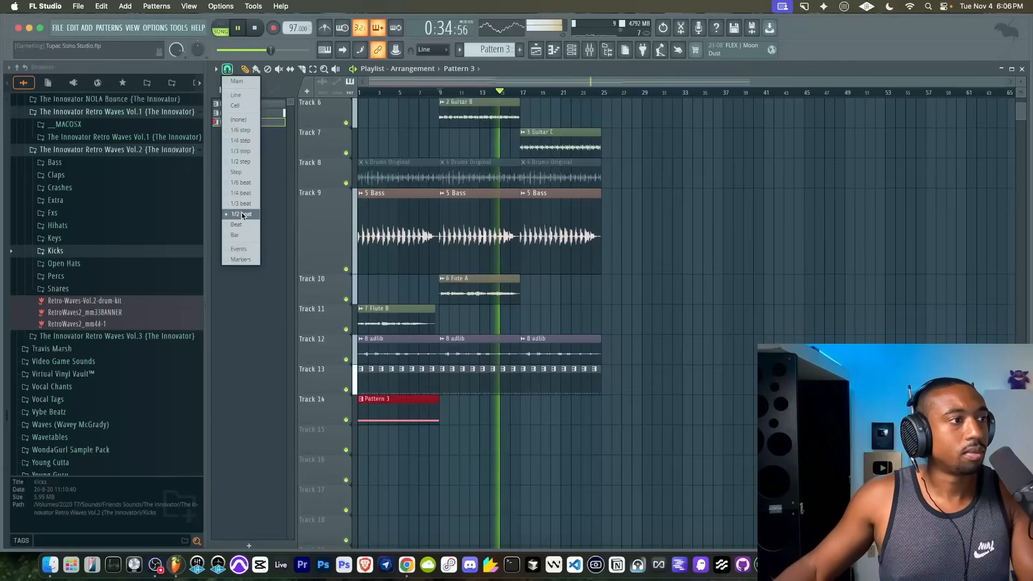
{"action": "left_click", "coordinate": [241, 236]}
{"action": "key", "text": "super+b"}
{"action": "key", "text": "super+b"}
{"action": "key", "text": "super+b"}
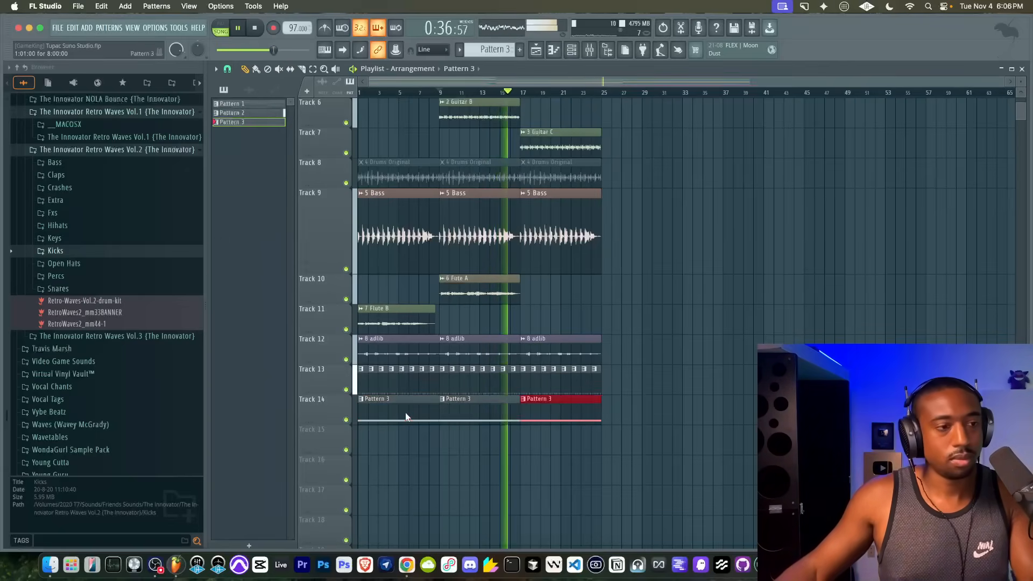
{"action": "right_click", "coordinate": [640, 405]}
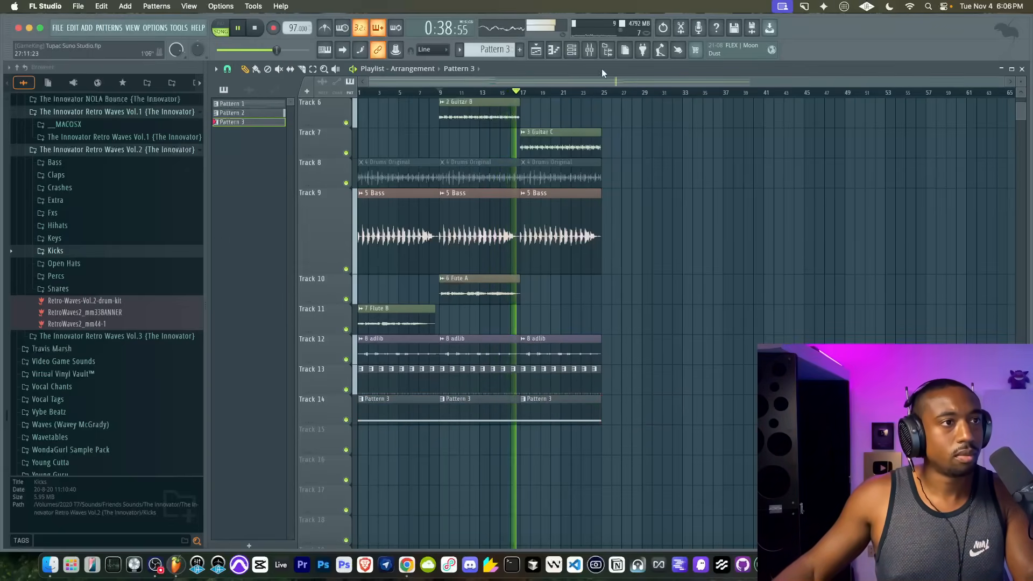
Step: Play the song with the 3x Osc track's Parametric EQ 2 open to check how its level reacts to the kick
{"action": "left_click", "coordinate": [589, 49]}
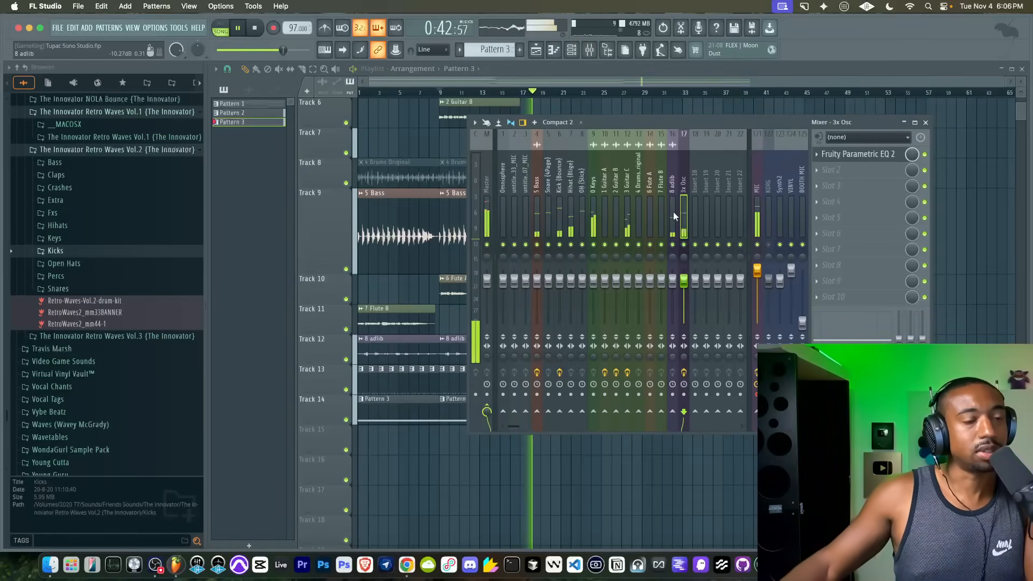
{"action": "left_click", "coordinate": [859, 155]}
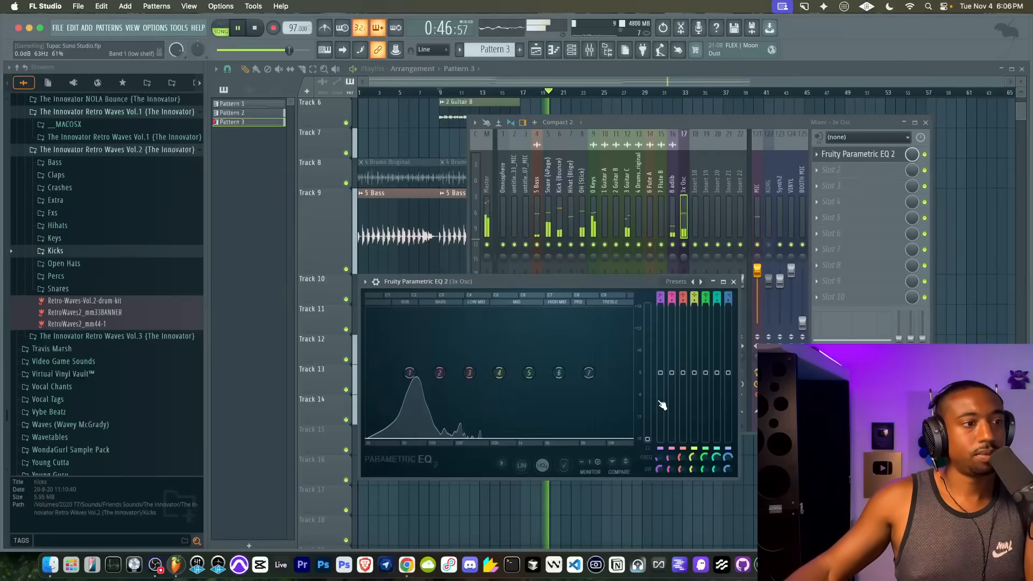
{"action": "left_click", "coordinate": [734, 282]}
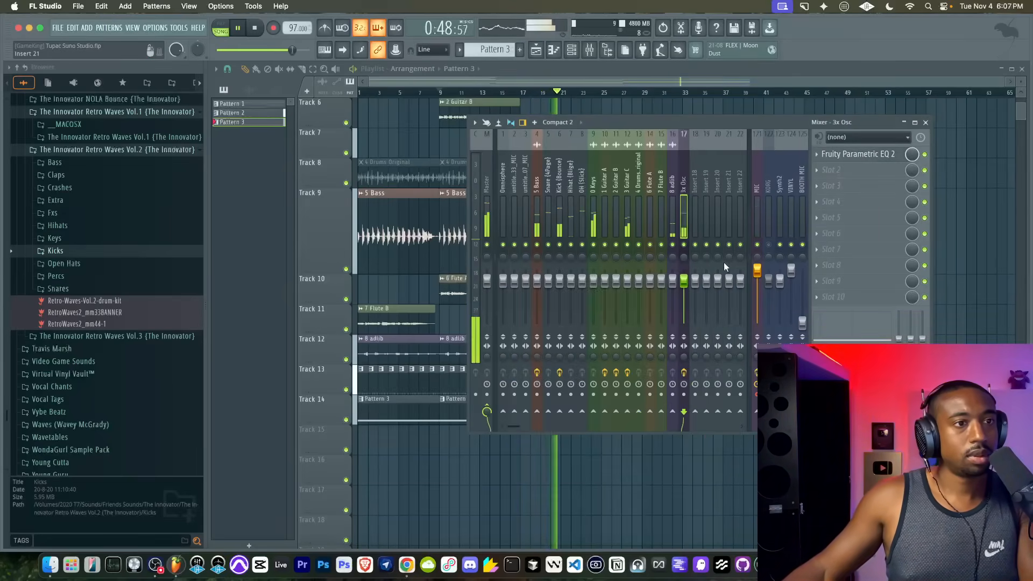
{"action": "key", "text": "space"}
{"action": "left_click", "coordinate": [855, 156]}
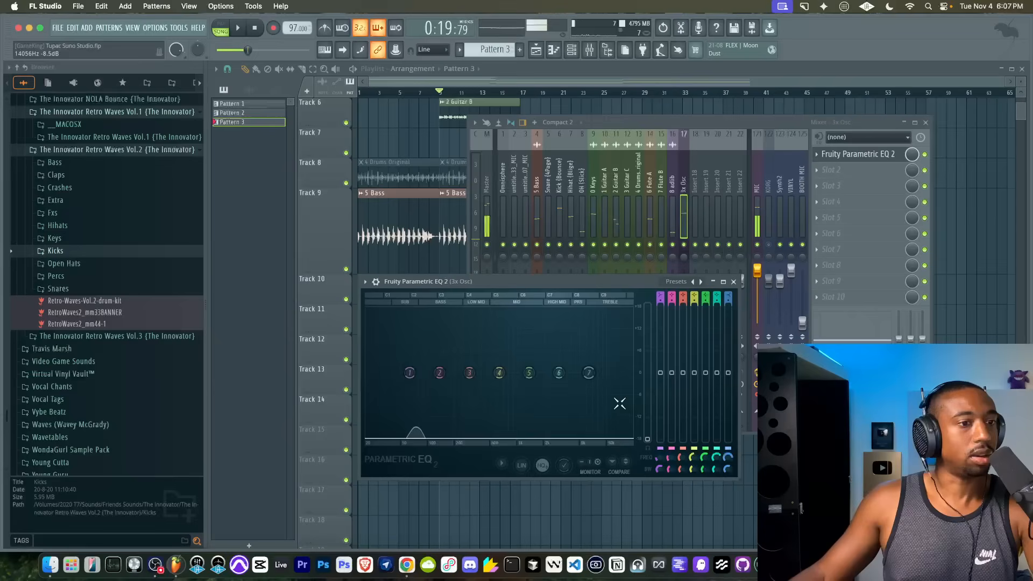
{"action": "key", "text": "space"}
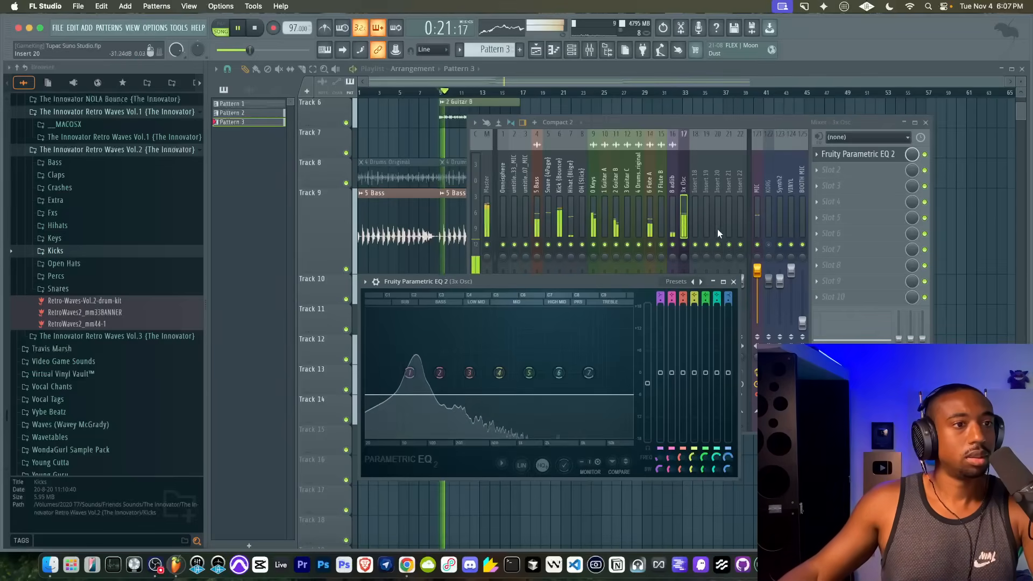
{"action": "key", "text": "space"}
Step: Try a different 3x Osc channel volume during playback and reset it to its default
{"action": "left_click", "coordinate": [572, 49]}
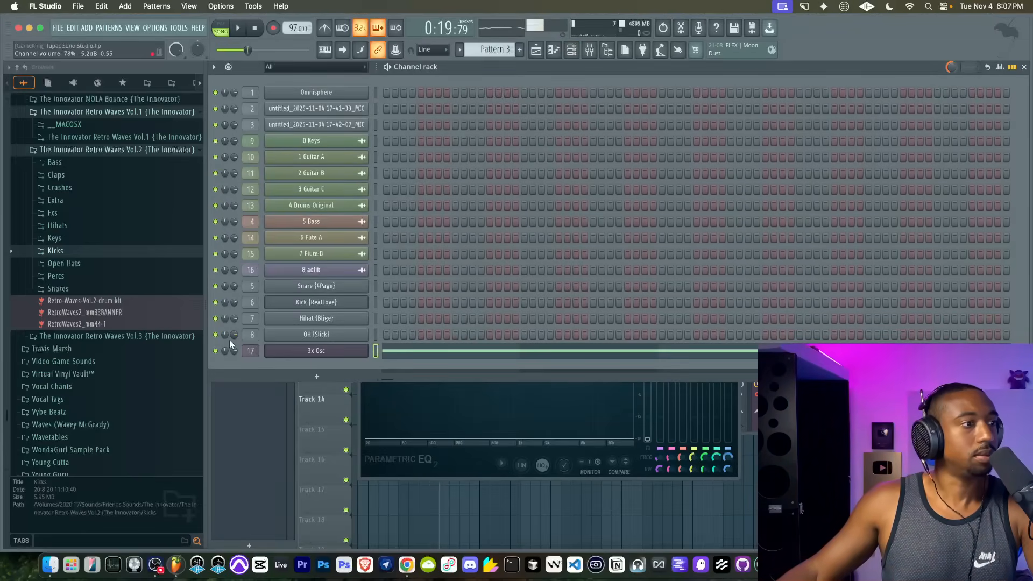
{"action": "key", "text": "space"}
{"action": "left_click_drag", "start_coordinate": [234, 351], "coordinate": [234, 339]}
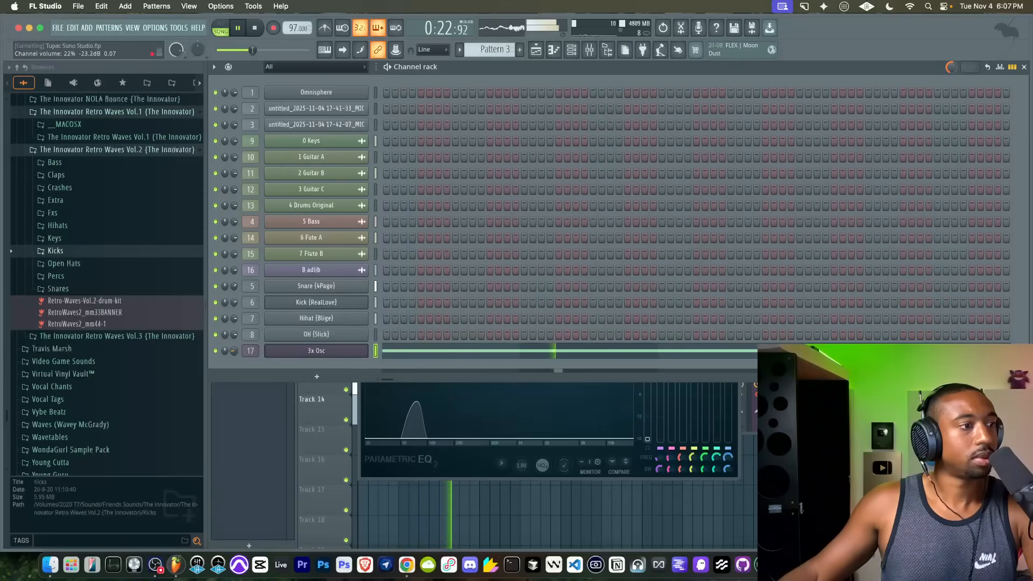
{"action": "key", "text": "space"}
{"action": "right_click", "coordinate": [237, 350]}
{"action": "left_click", "coordinate": [249, 355]}
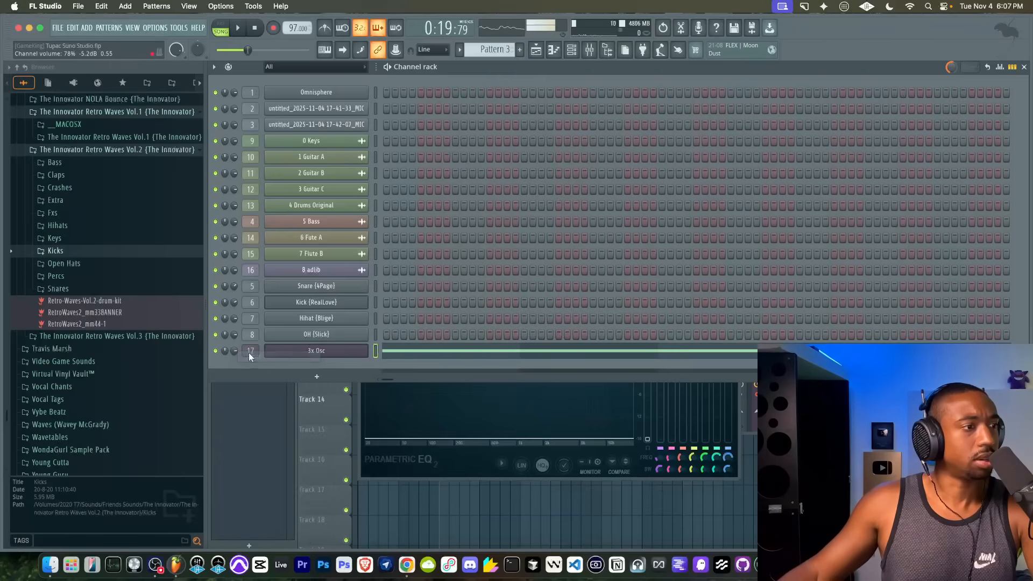
Step: Solo the 3x Osc mixer track with the MIC track kept active, and open its Parametric EQ 2 during playback
{"action": "key", "text": "space"}
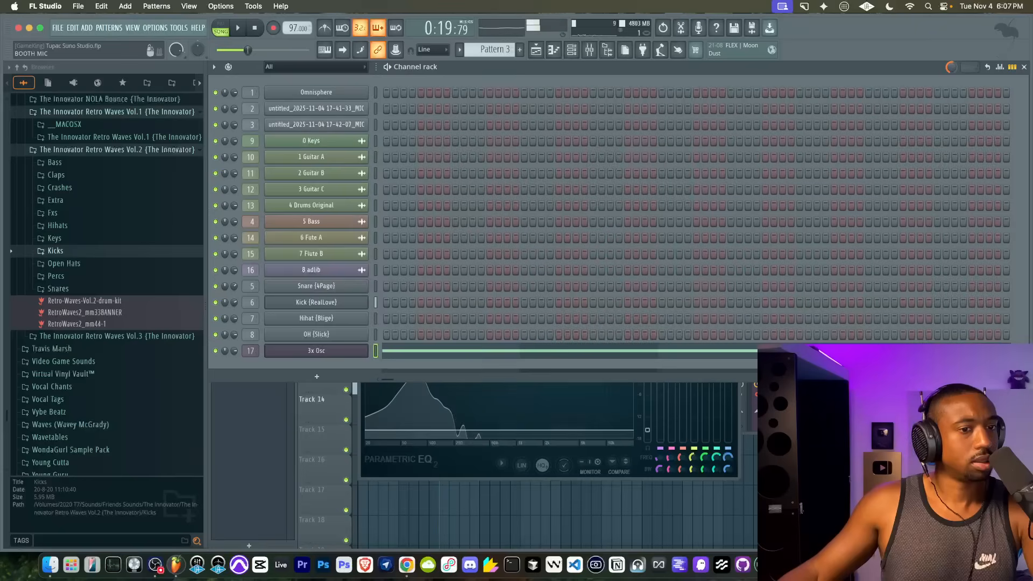
{"action": "key", "text": "F9"}
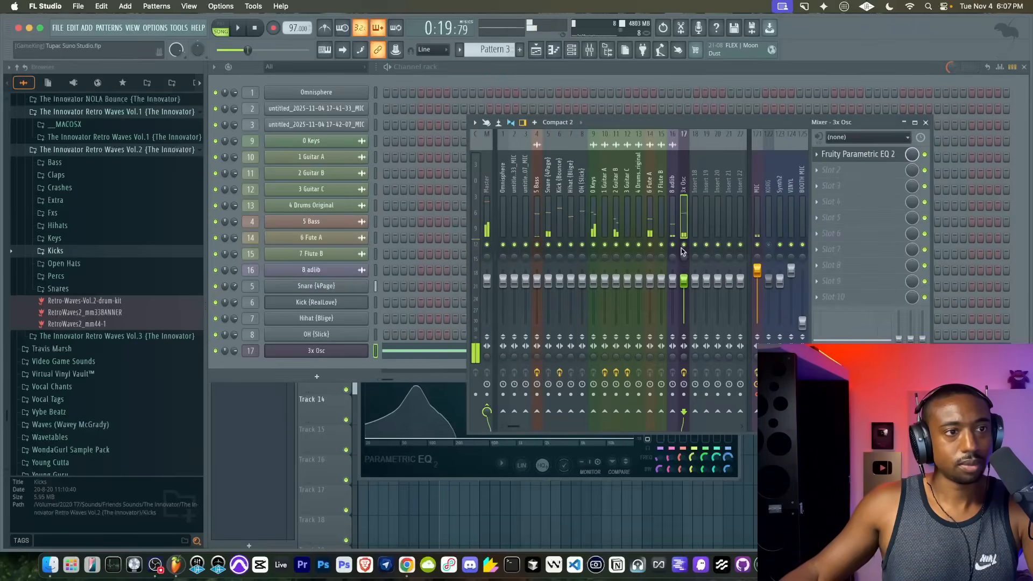
{"action": "right_click", "coordinate": [684, 245]}
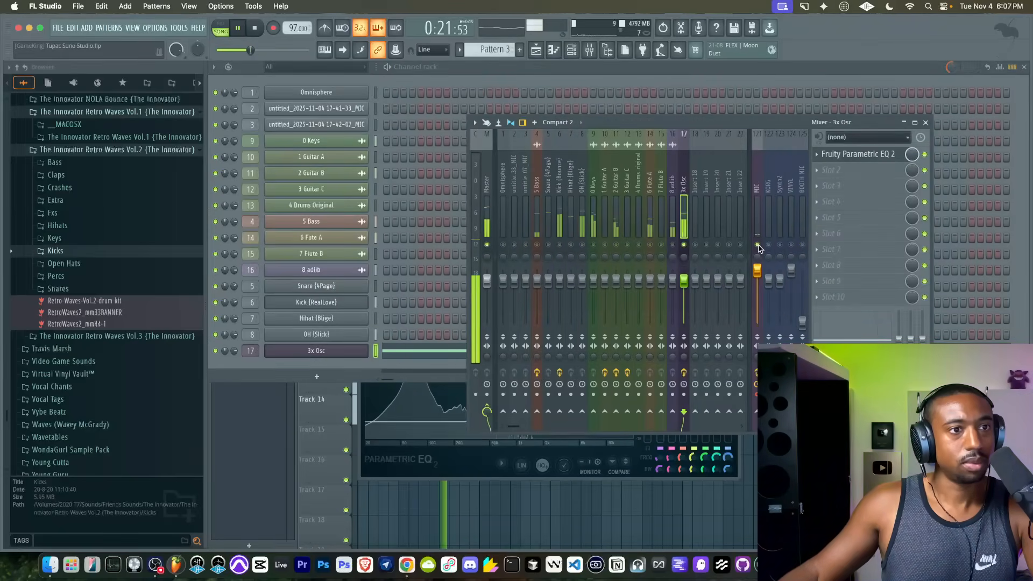
{"action": "left_click", "coordinate": [850, 154]}
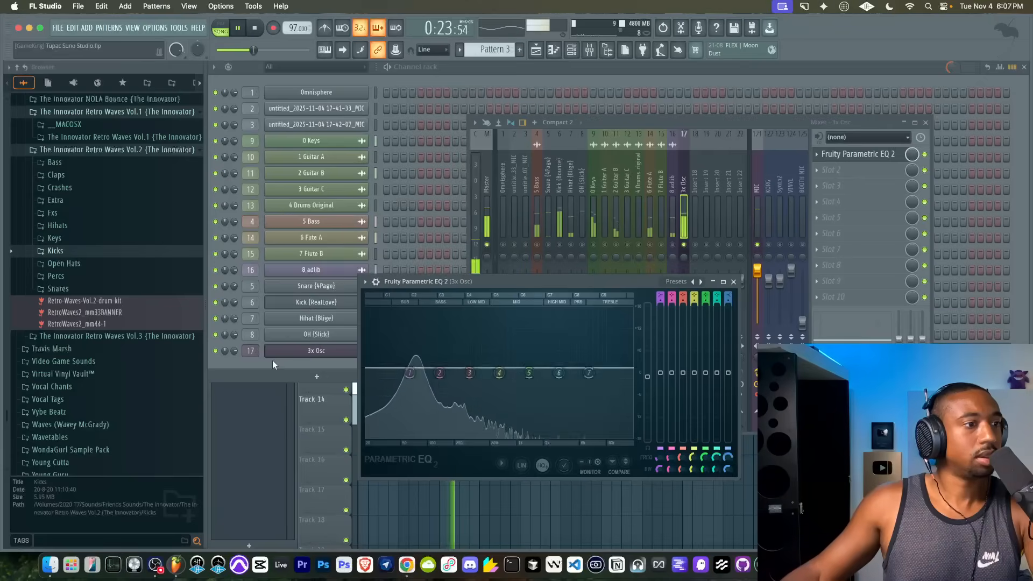
Step: Lower the long 3x Osc note by one octave and replay it with the track's Parametric EQ 2 open
{"action": "left_click", "coordinate": [314, 351]}
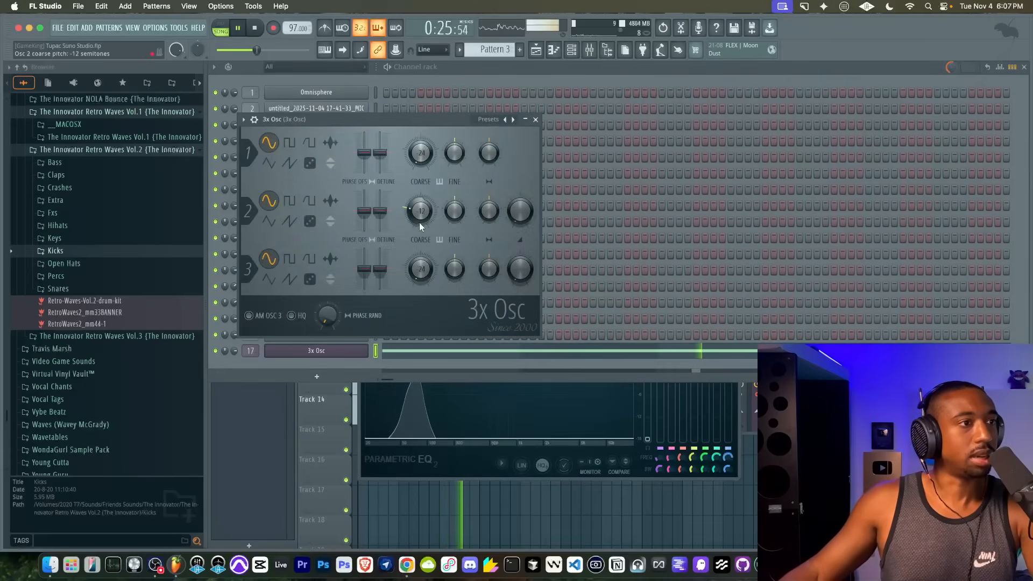
{"action": "left_click", "coordinate": [485, 356]}
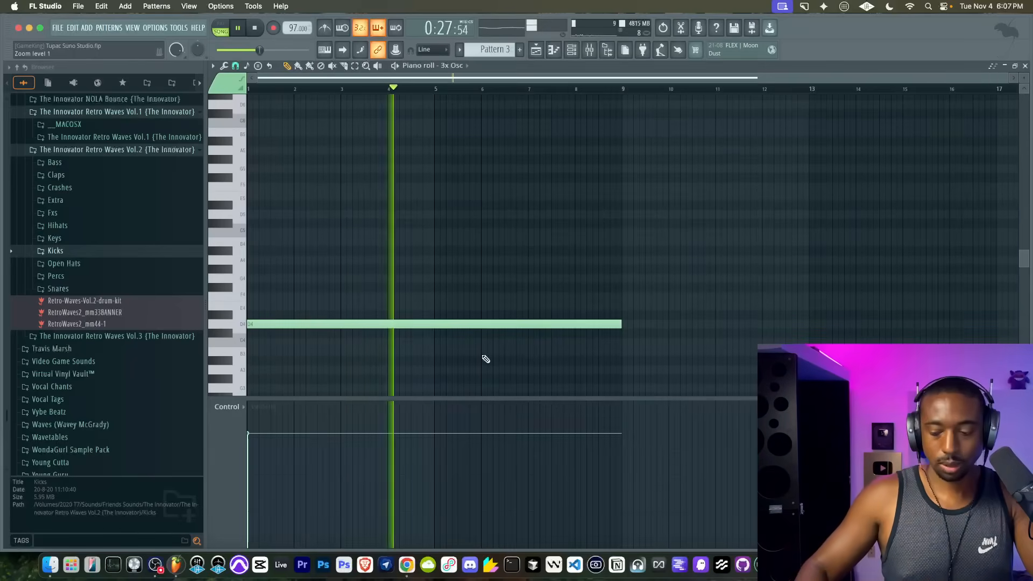
{"action": "key", "text": "super+Down"}
{"action": "key", "text": "space"}
{"action": "key", "text": "space"}
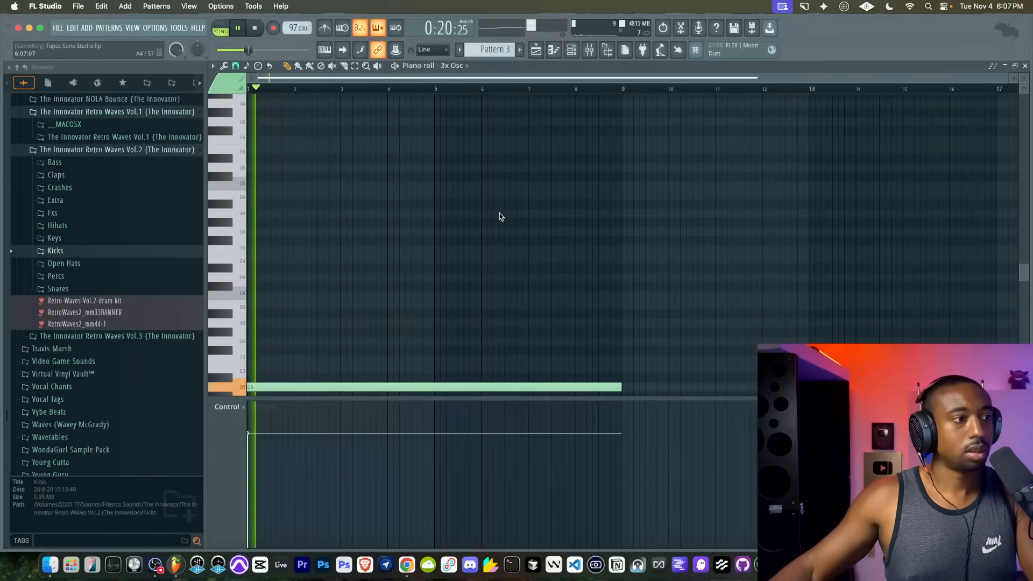
{"action": "left_click", "coordinate": [590, 50]}
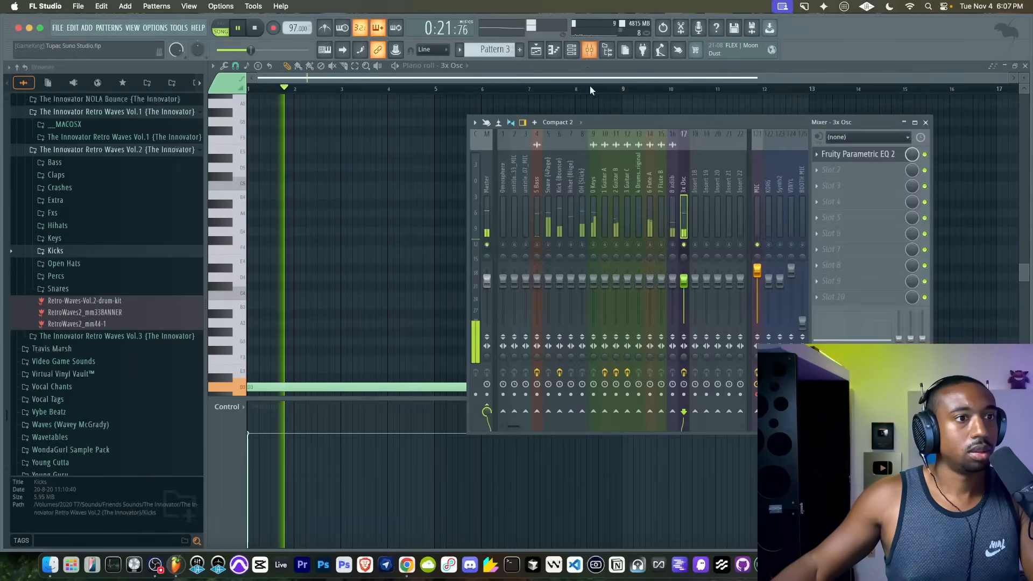
{"action": "left_click", "coordinate": [861, 154]}
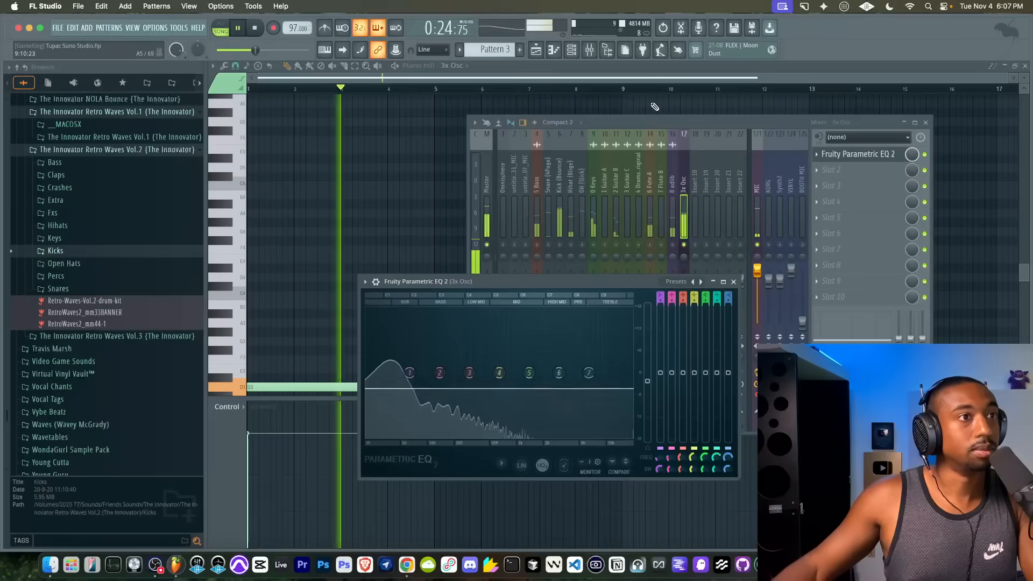
Step: Lower the 3x Osc channel volume to 57% during playback, close the instrument and stop the song
{"action": "left_click", "coordinate": [572, 50]}
{"action": "left_click", "coordinate": [295, 351]}
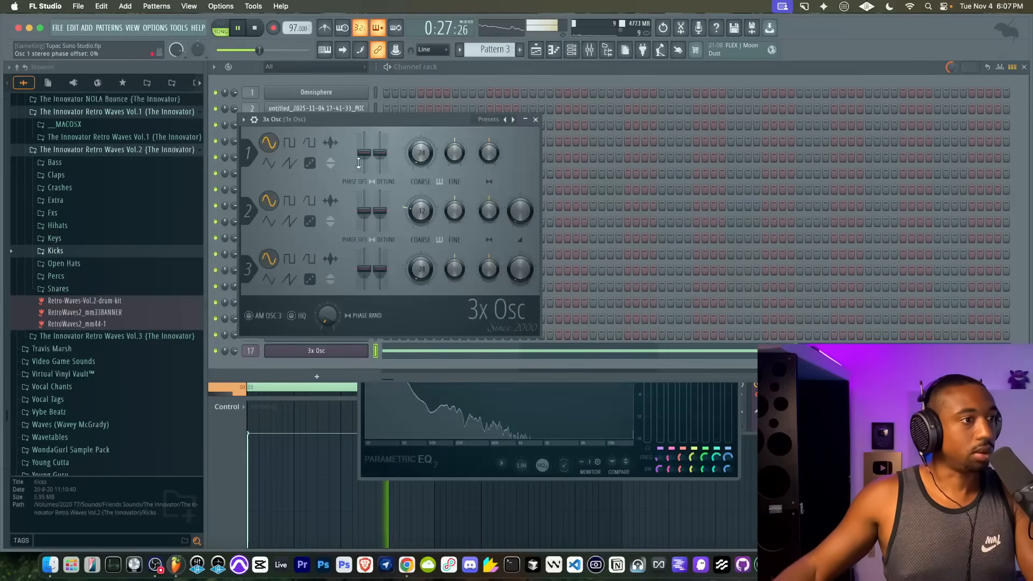
{"action": "left_click", "coordinate": [255, 120]}
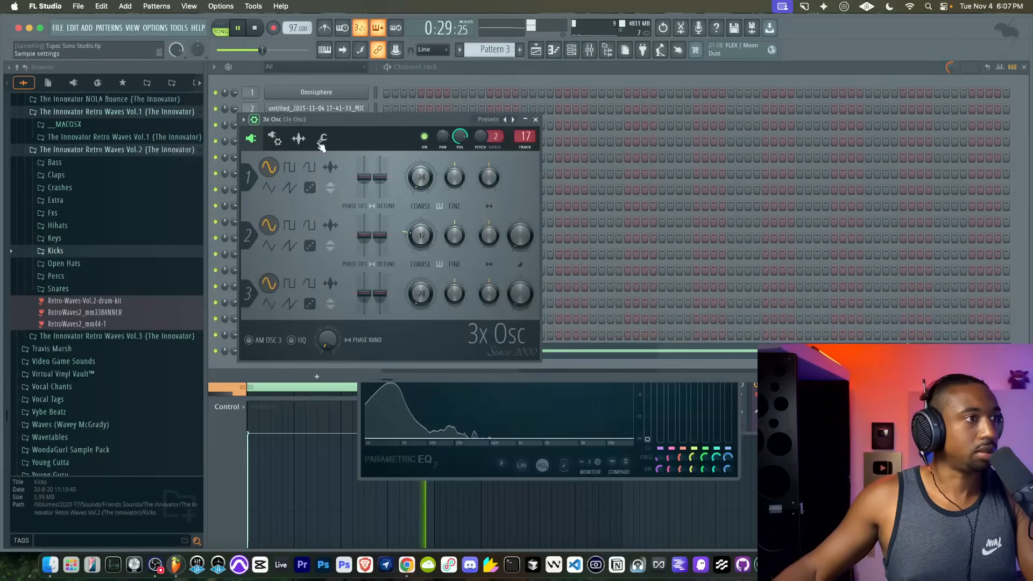
{"action": "left_click", "coordinate": [323, 138]}
{"action": "left_click_drag", "start_coordinate": [460, 137], "coordinate": [460, 162]}
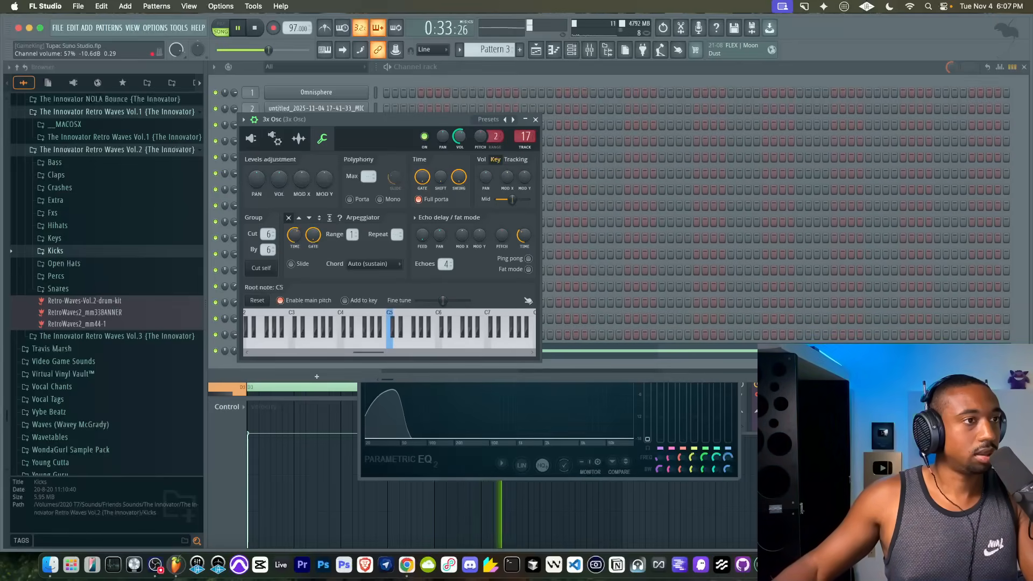
{"action": "left_click", "coordinate": [536, 120]}
{"action": "key", "text": "space"}
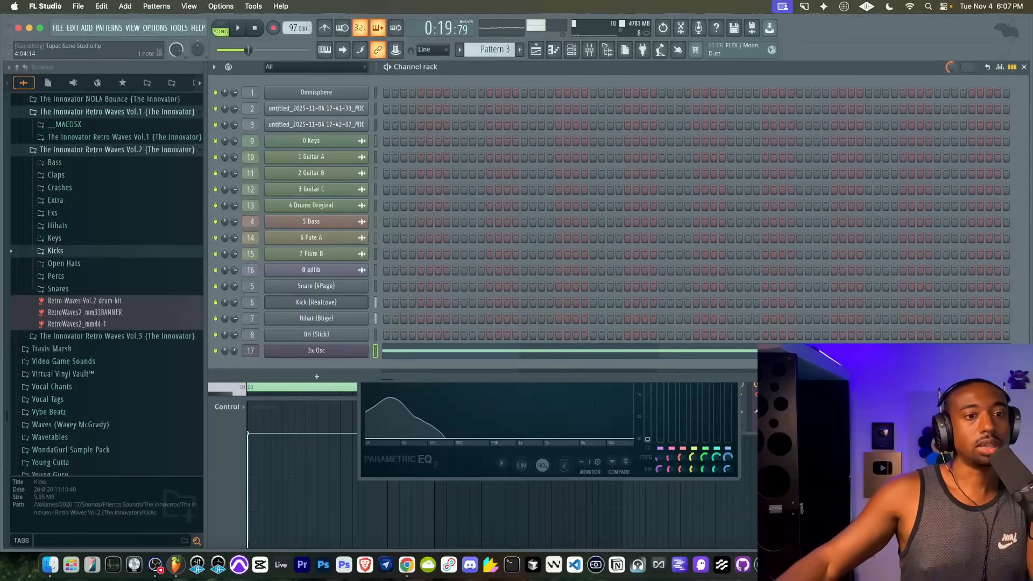
Step: Remove Fruity Parametric EQ 2 from the 3x Osc mixer track
{"action": "key", "text": "F9"}
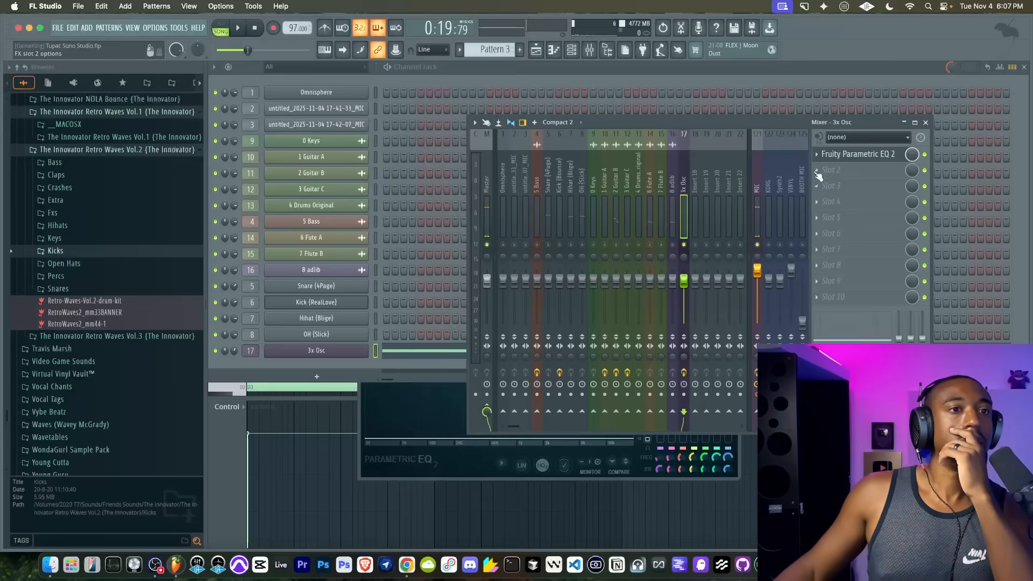
{"action": "left_click", "coordinate": [815, 155]}
{"action": "left_click", "coordinate": [831, 187]}
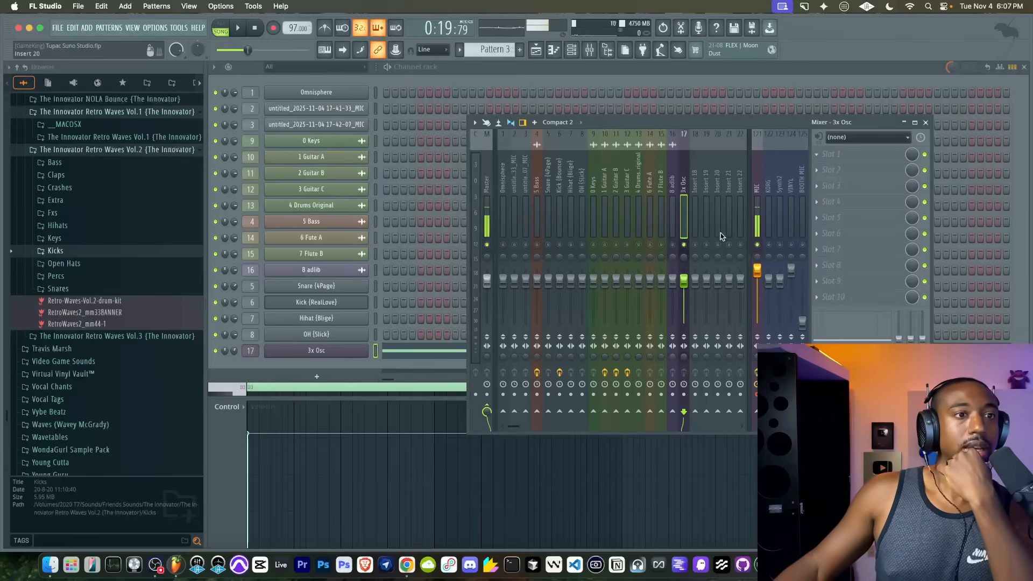
Step: Link the 3x Osc mixer track's volume to Fruity Peak Controller - Peak and play the song
{"action": "right_click", "coordinate": [684, 281]}
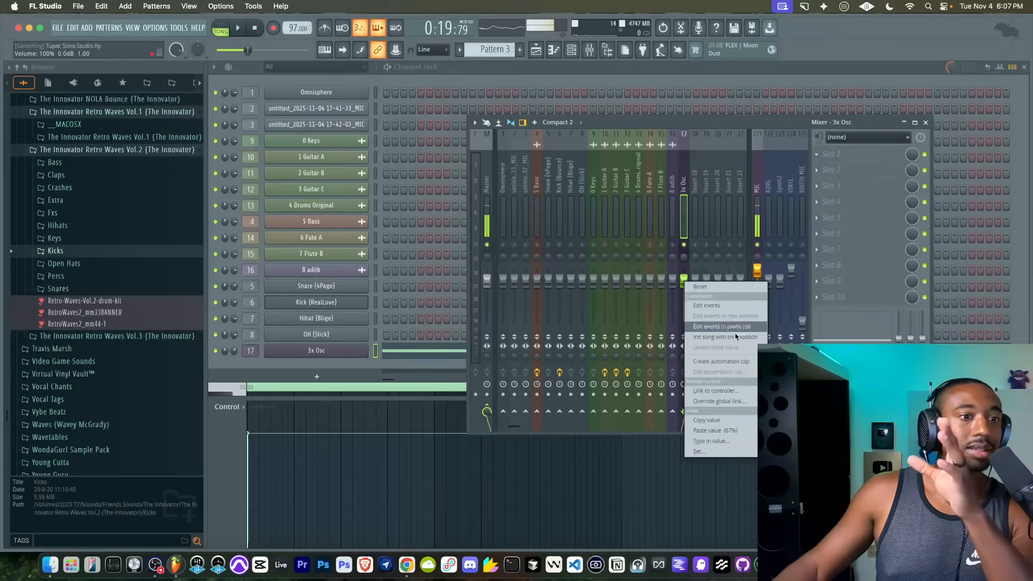
{"action": "left_click", "coordinate": [533, 279]}
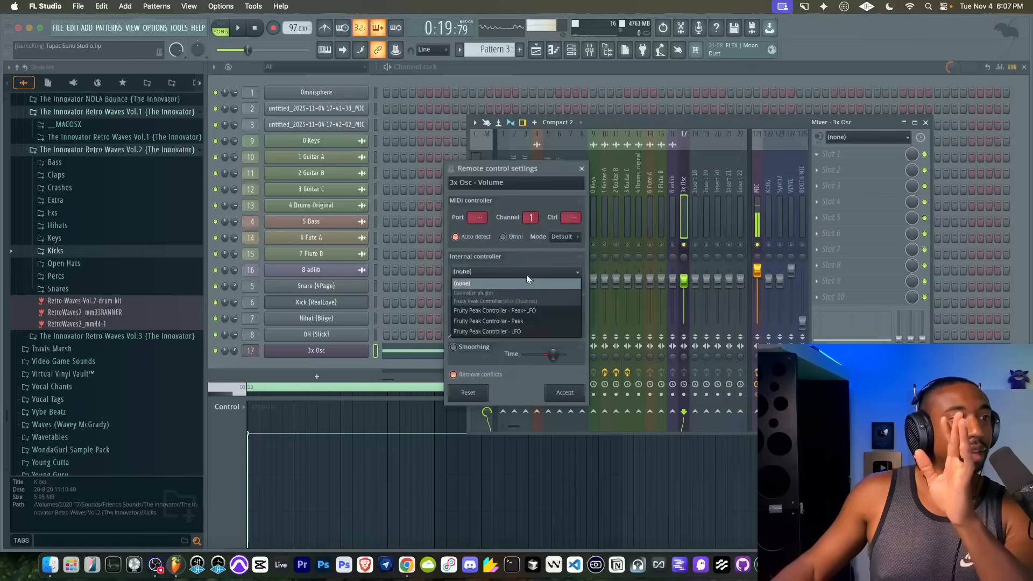
{"action": "left_click", "coordinate": [516, 318]}
{"action": "left_click", "coordinate": [565, 392]}
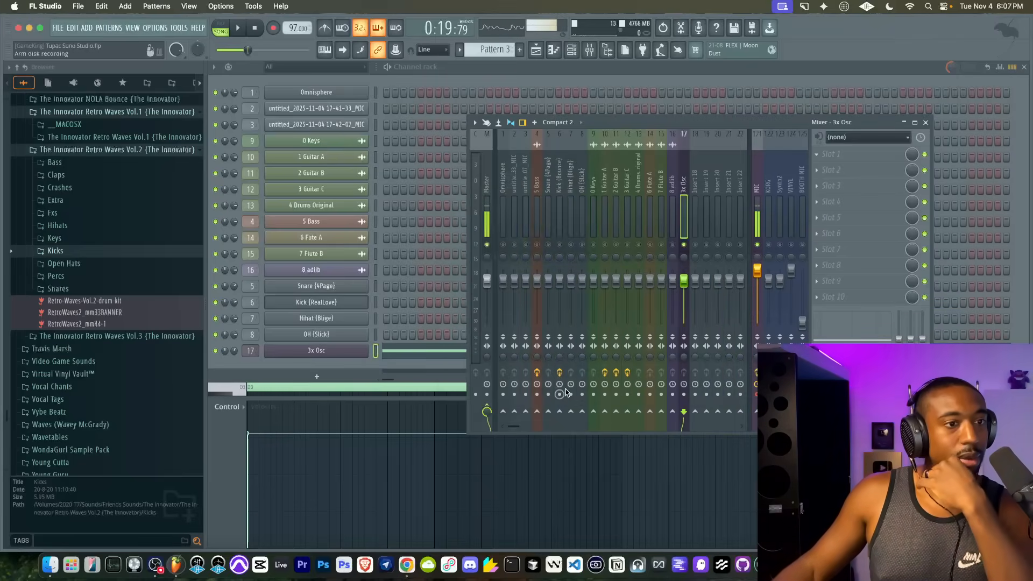
{"action": "key", "text": "space"}
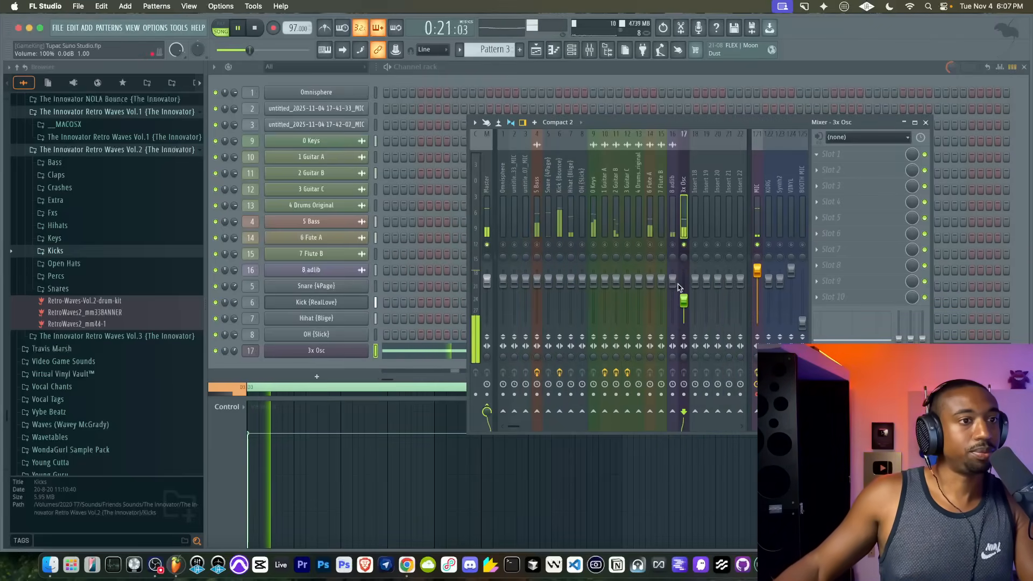
Step: Raise the long 3x Osc note by one octave and replay the song with the mixer open
{"action": "left_click", "coordinate": [234, 348]}
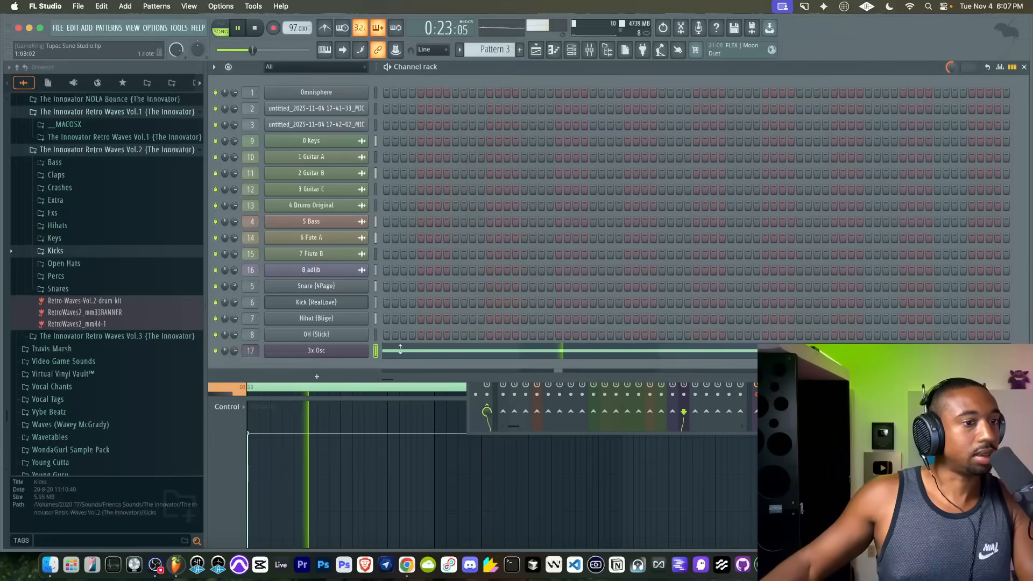
{"action": "key", "text": "F9"}
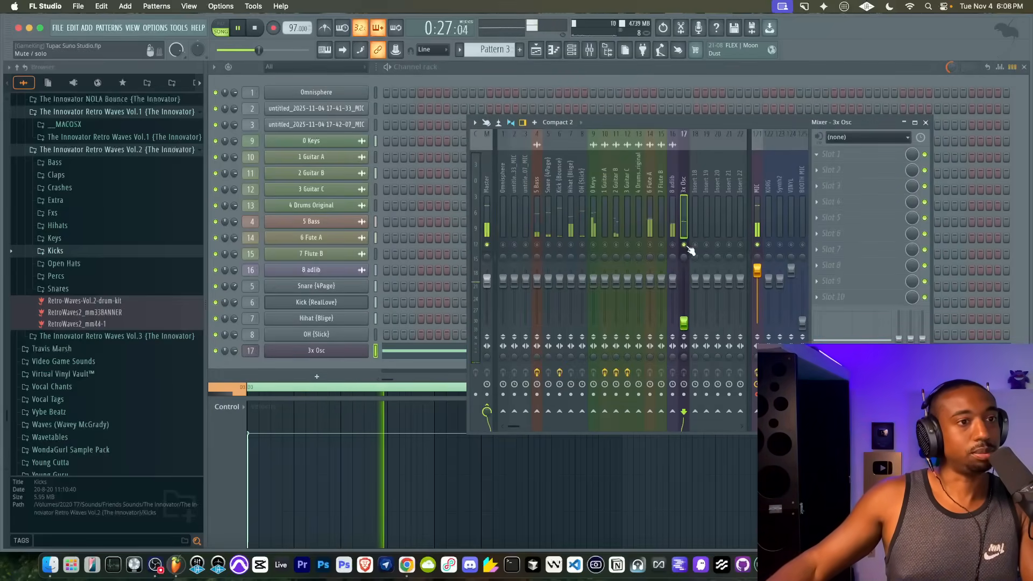
{"action": "left_click", "coordinate": [412, 353]}
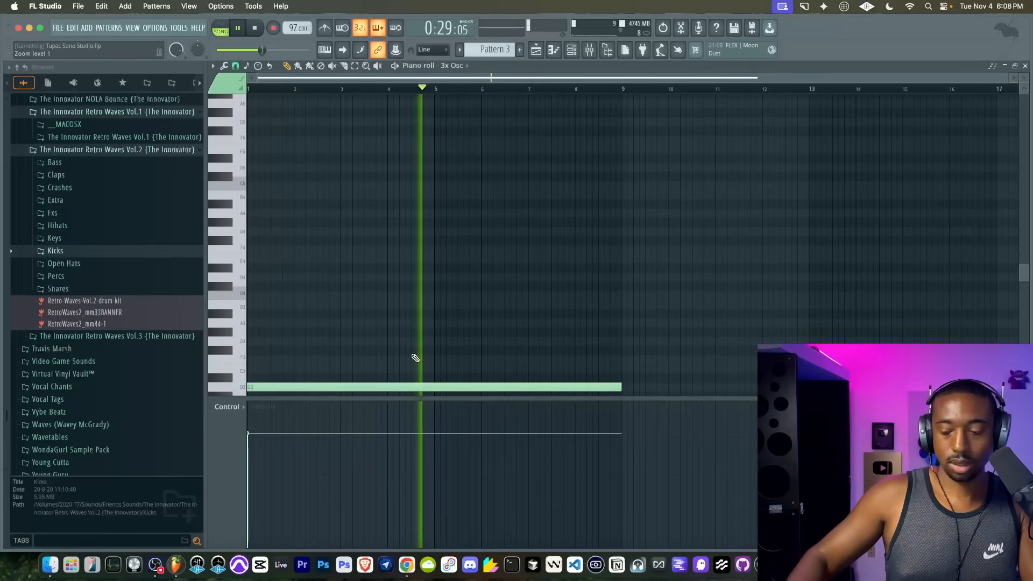
{"action": "key", "text": "F9"}
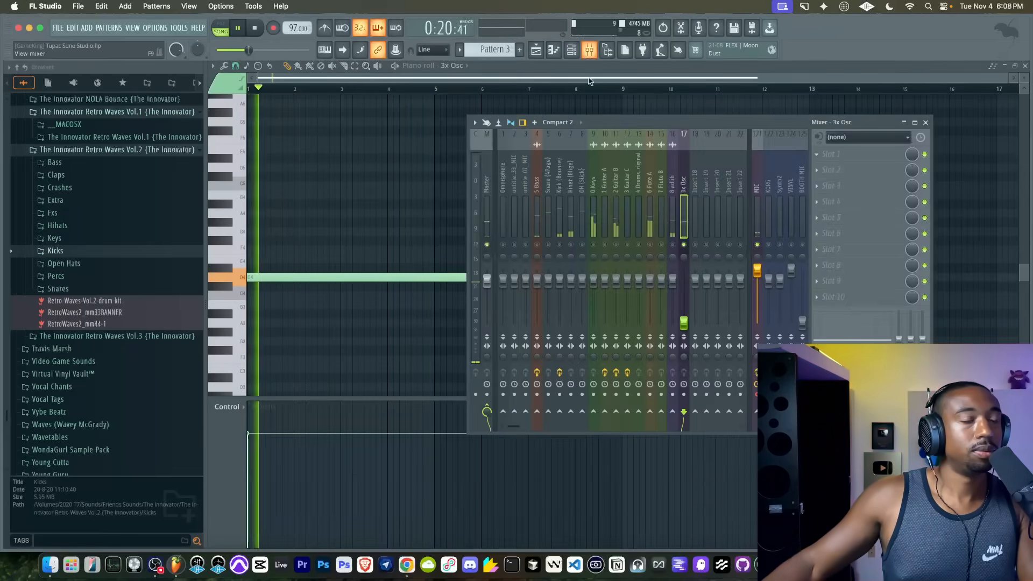
{"action": "key", "text": "space"}
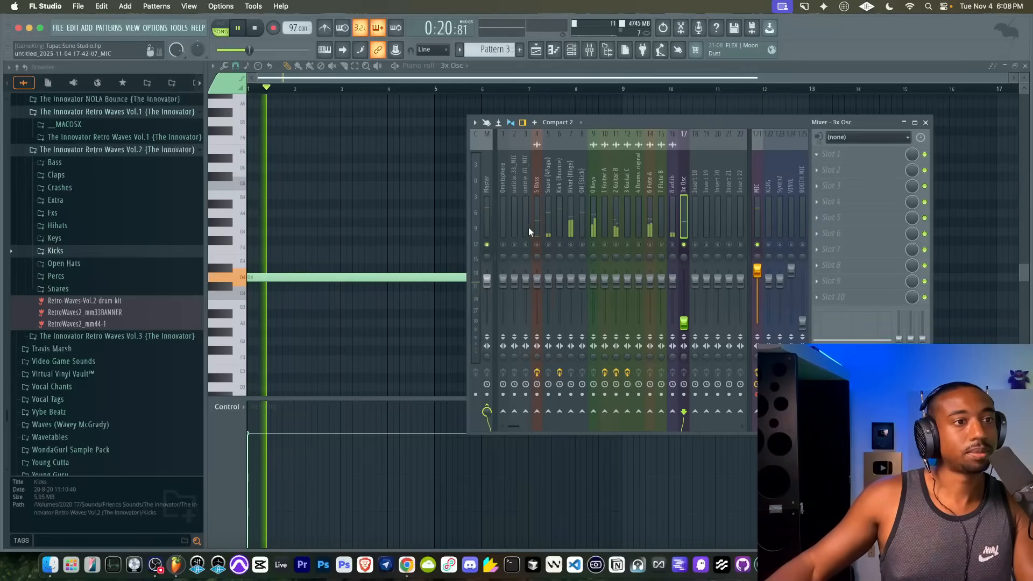
Step: Set the peak decay speed to 45% in the Kick (Bounce) track's Fruity Peak Controller
{"action": "left_click", "coordinate": [560, 193]}
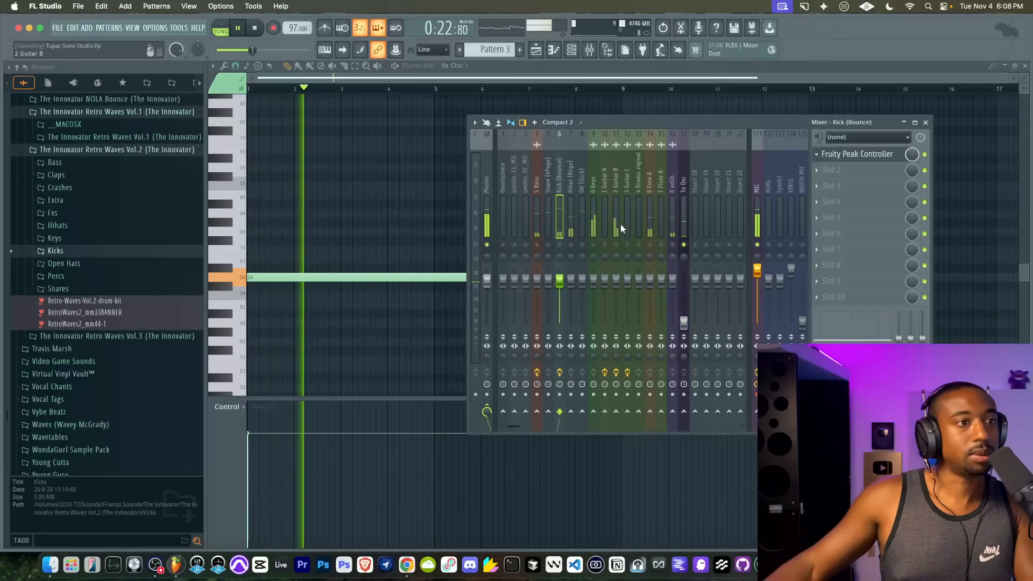
{"action": "left_click", "coordinate": [853, 155]}
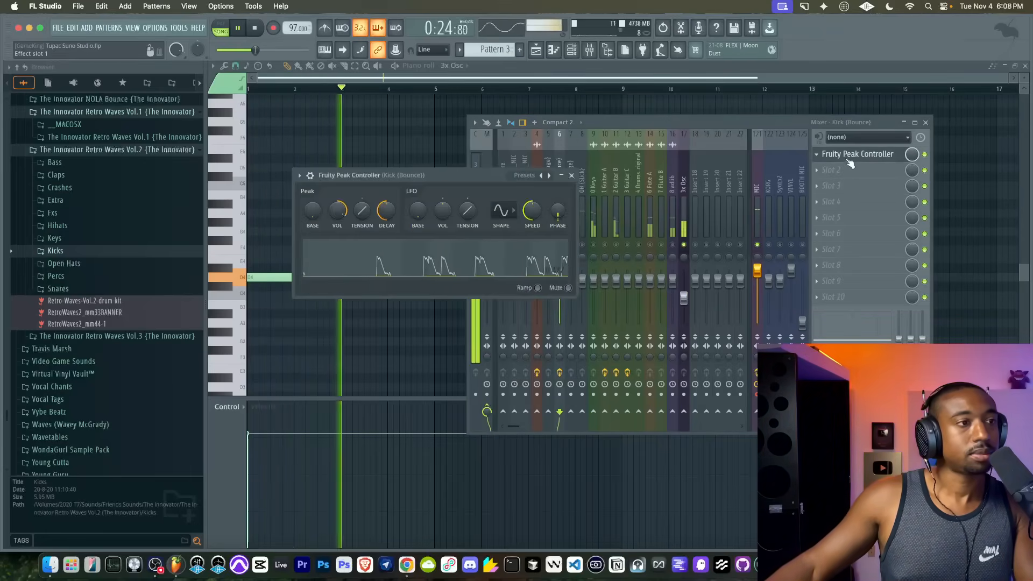
{"action": "left_click_drag", "start_coordinate": [387, 208], "coordinate": [387, 229]}
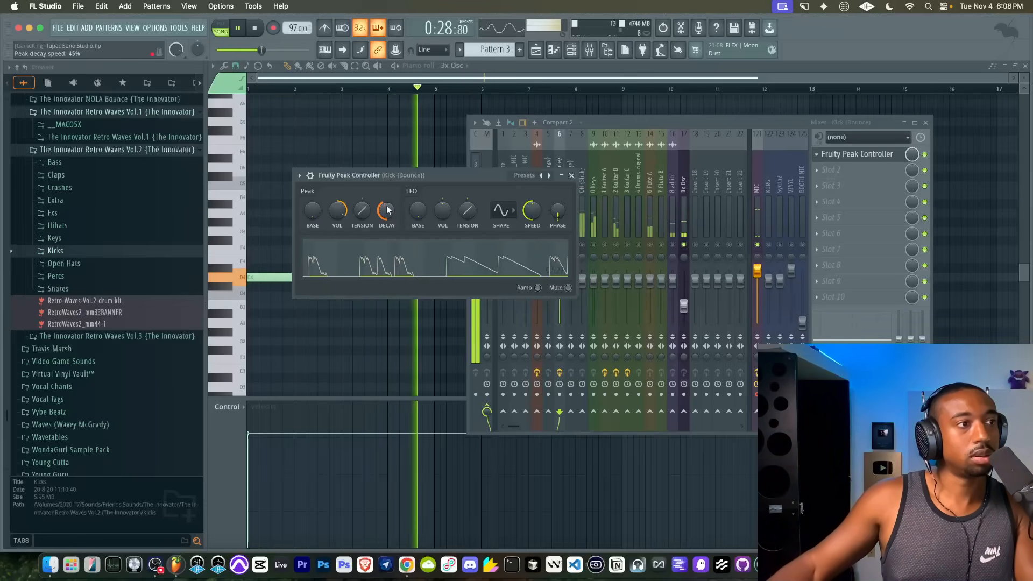
{"action": "left_click_drag", "start_coordinate": [388, 210], "coordinate": [388, 194]}
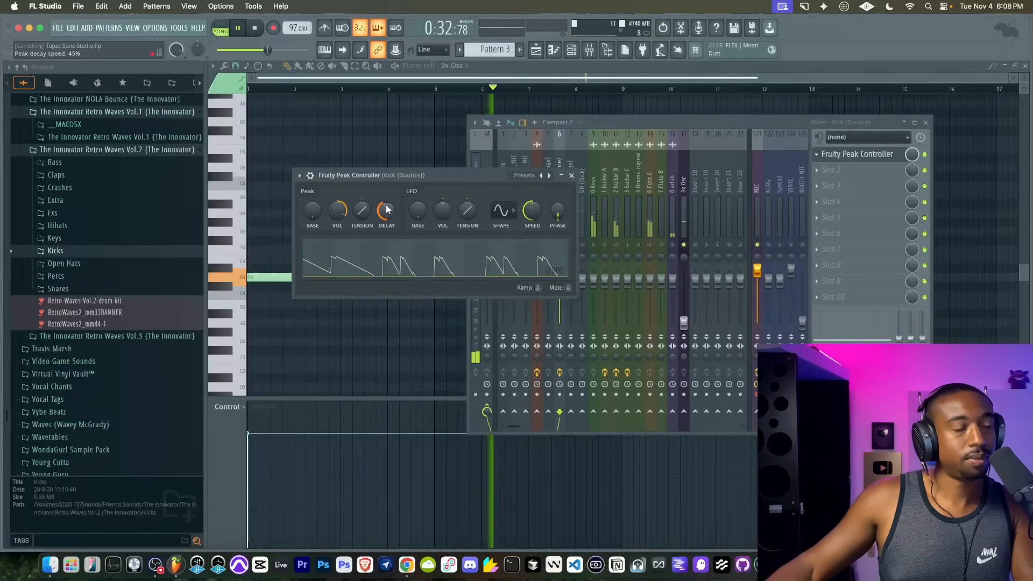
{"action": "left_click", "coordinate": [572, 176]}
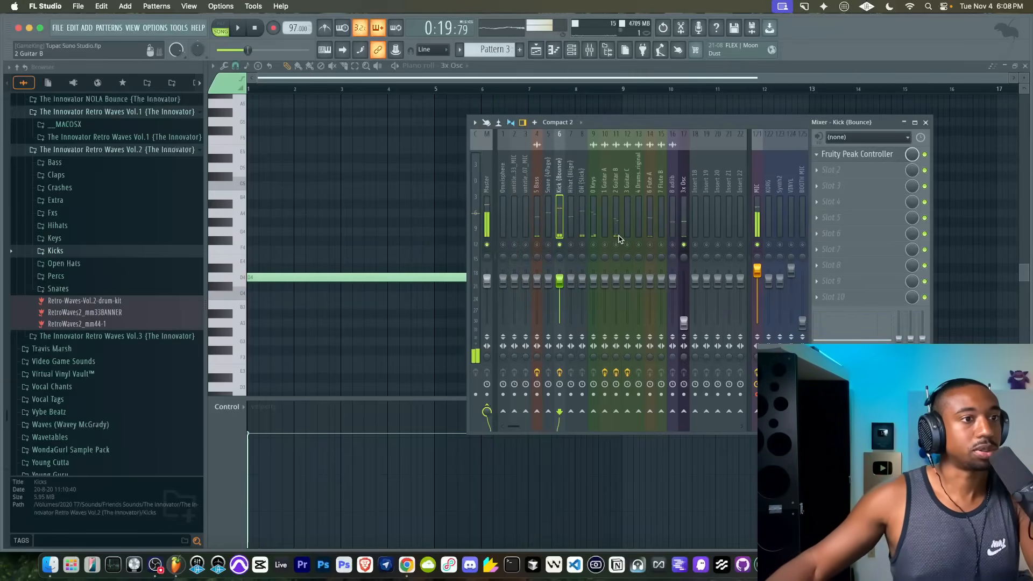
Step: Unsolo the mixer so all tracks are active, and play the full arrangement with the playlist and mixer open
{"action": "left_click", "coordinate": [926, 122]}
{"action": "left_click", "coordinate": [1025, 65]}
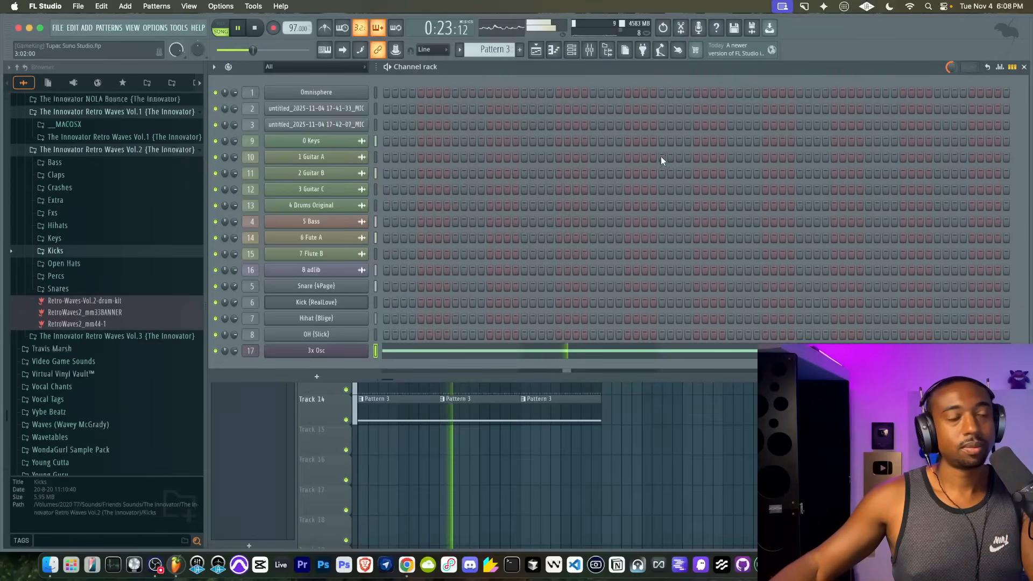
{"action": "key", "text": "F6"}
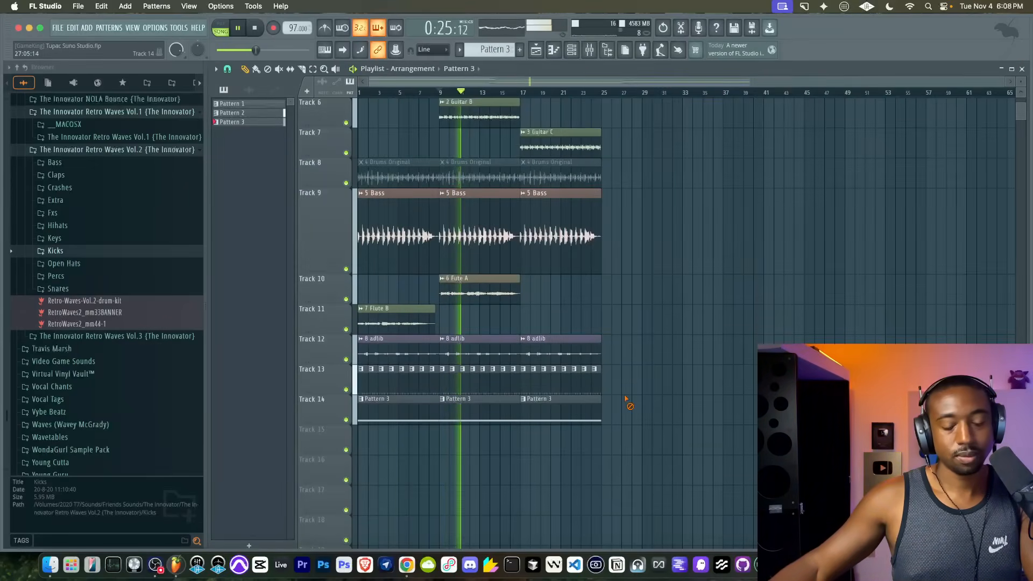
{"action": "left_click", "coordinate": [586, 50]}
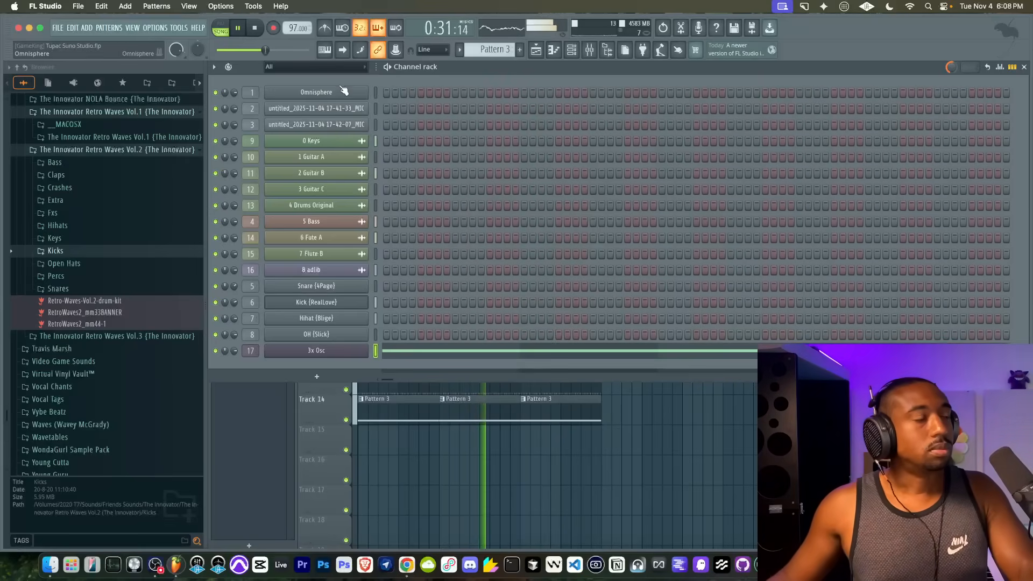
{"action": "left_click", "coordinate": [589, 53]}
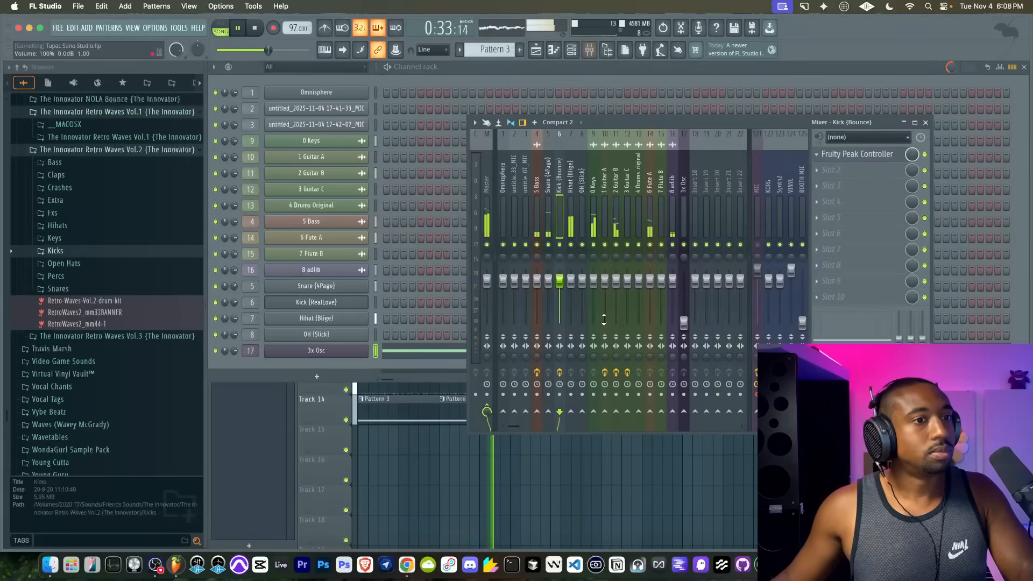
{"action": "key", "text": "F5"}
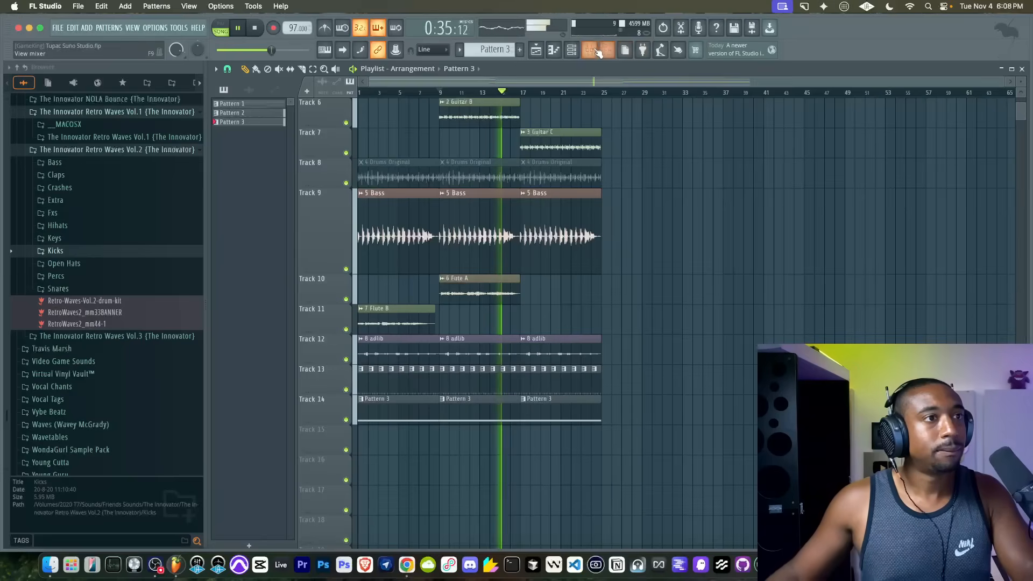
{"action": "key", "text": "F9"}
Step: Rename mixer track Insert 18 as REVERB and load ValhallaVintageVerb on it
{"action": "right_click", "coordinate": [694, 195]}
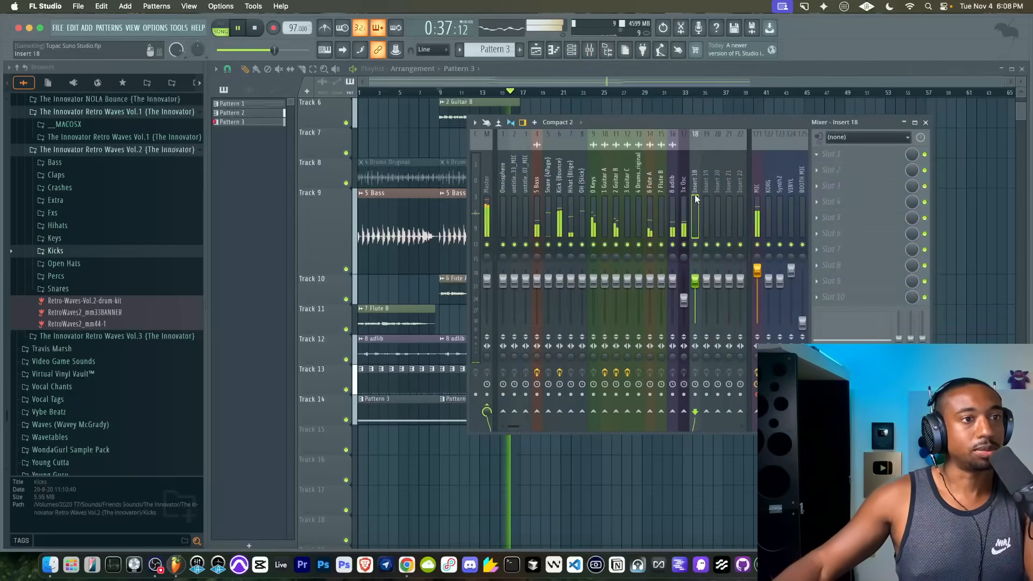
{"action": "key", "text": "r"}
{"action": "key", "text": "Return"}
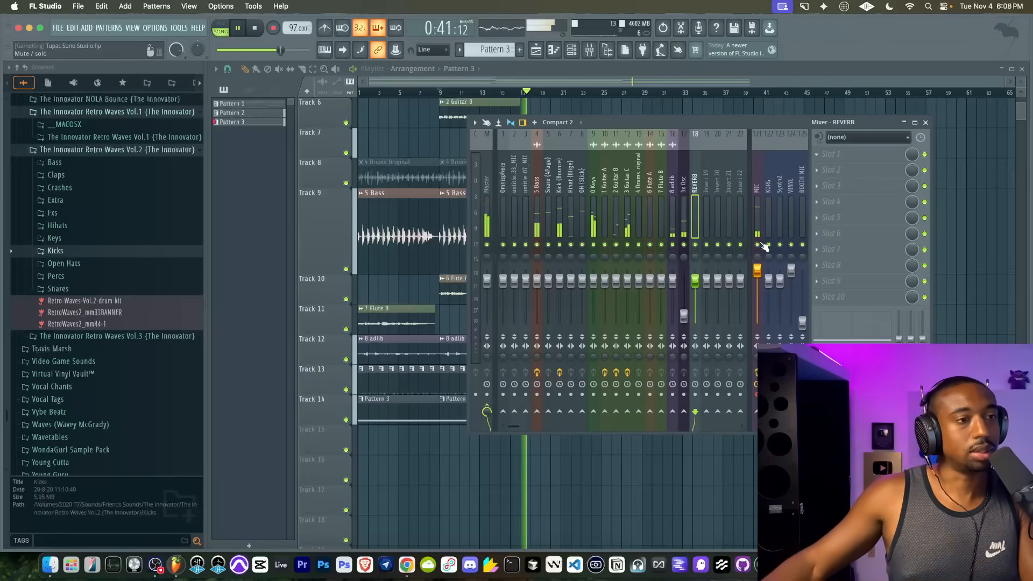
{"action": "left_click", "coordinate": [815, 168]}
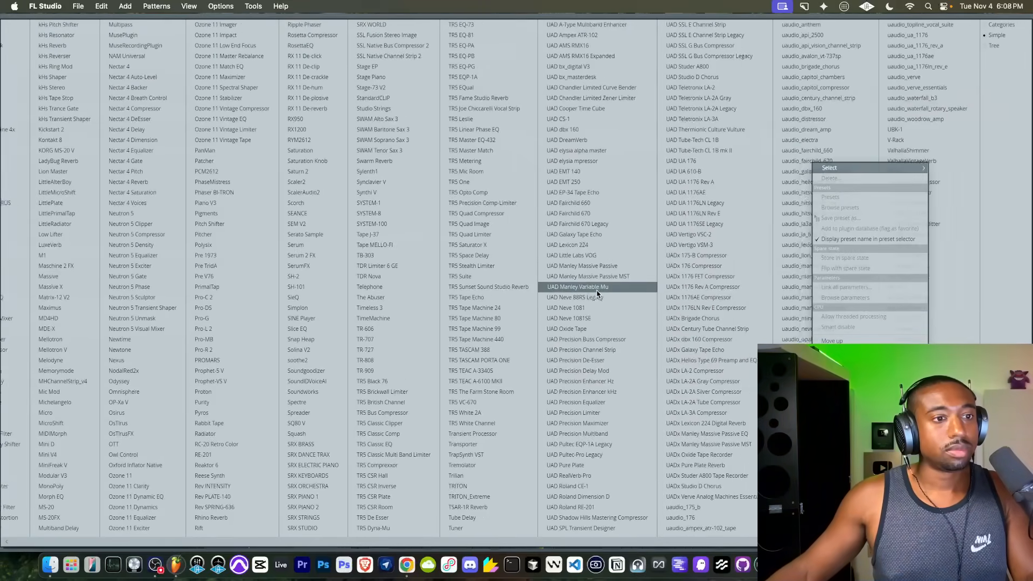
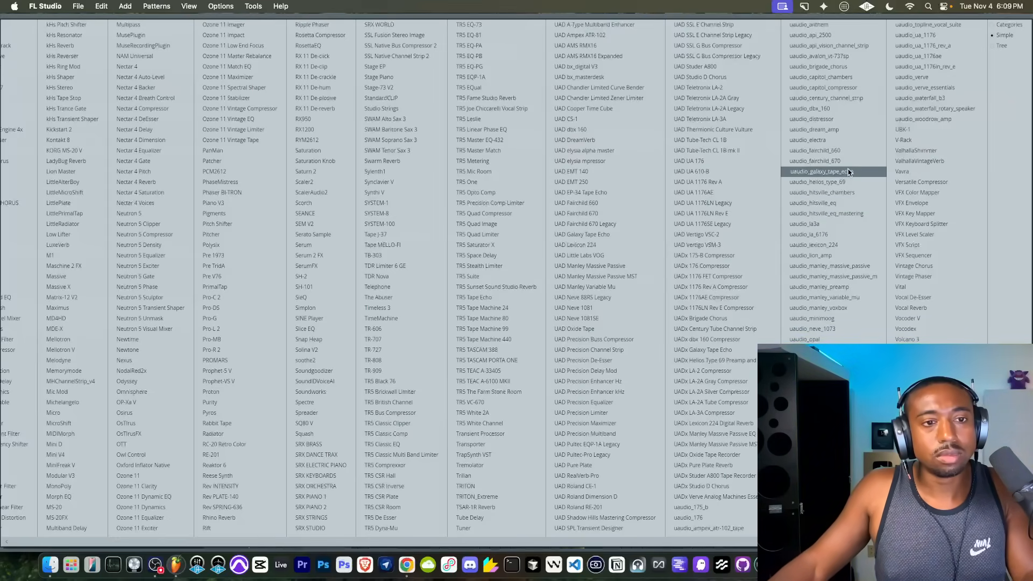
{"action": "left_click", "coordinate": [917, 162]}
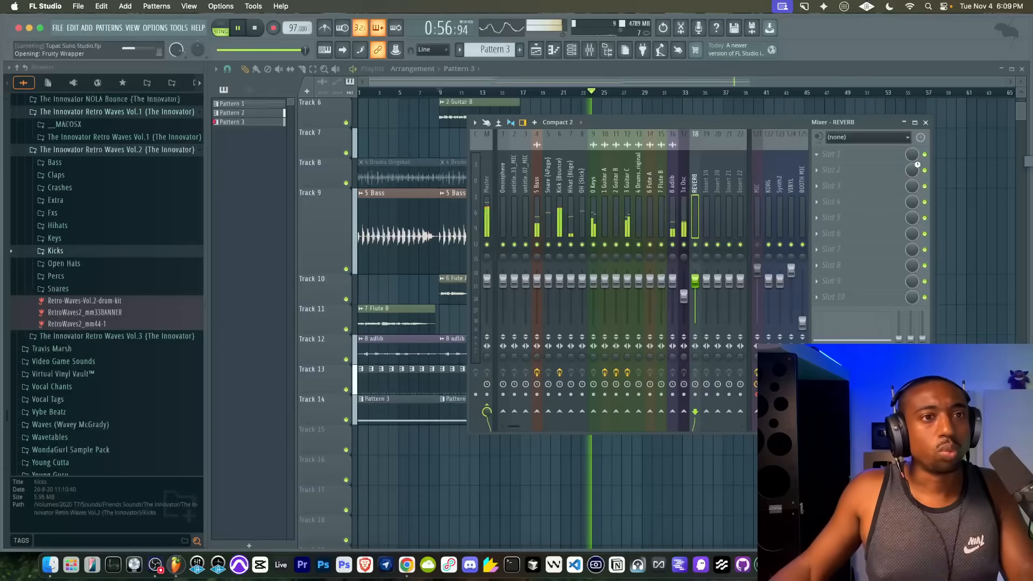
Step: Set the ValhallaVintageVerb color to 1980s, raise its EQ low cut and close the plugin
{"action": "left_click", "coordinate": [525, 369]}
{"action": "left_click", "coordinate": [535, 392]}
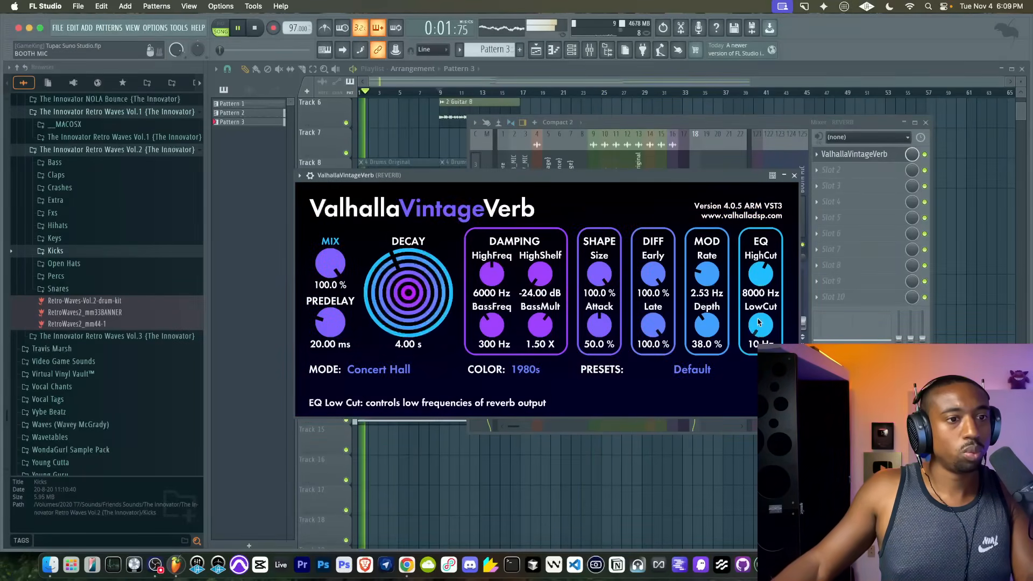
{"action": "left_click_drag", "start_coordinate": [763, 326], "coordinate": [767, 221]}
{"action": "left_click", "coordinate": [795, 176]}
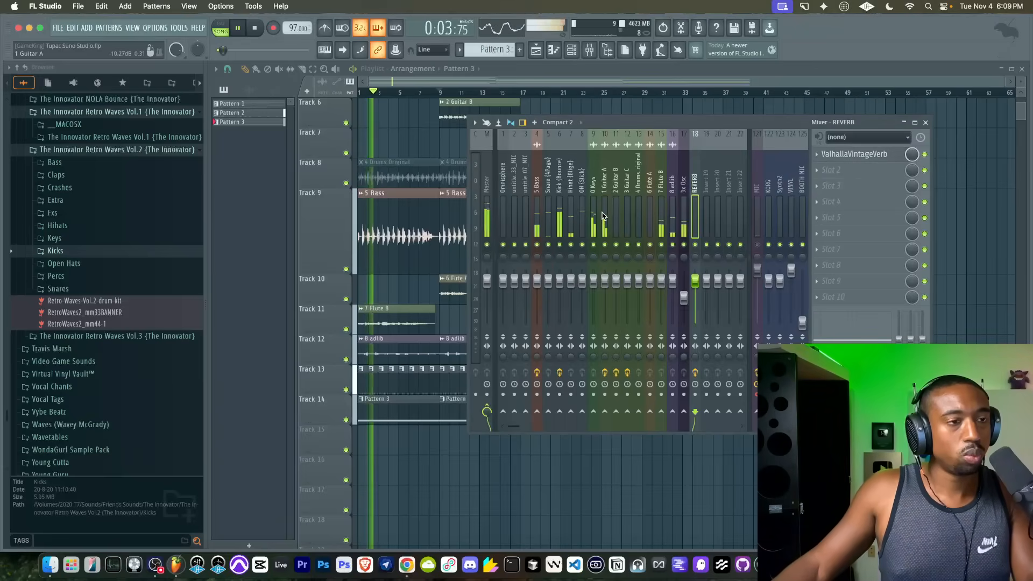
Step: Send the 1 Guitar A and 2 Guitar B mixer tracks to the REVERB track
{"action": "left_click", "coordinate": [605, 221]}
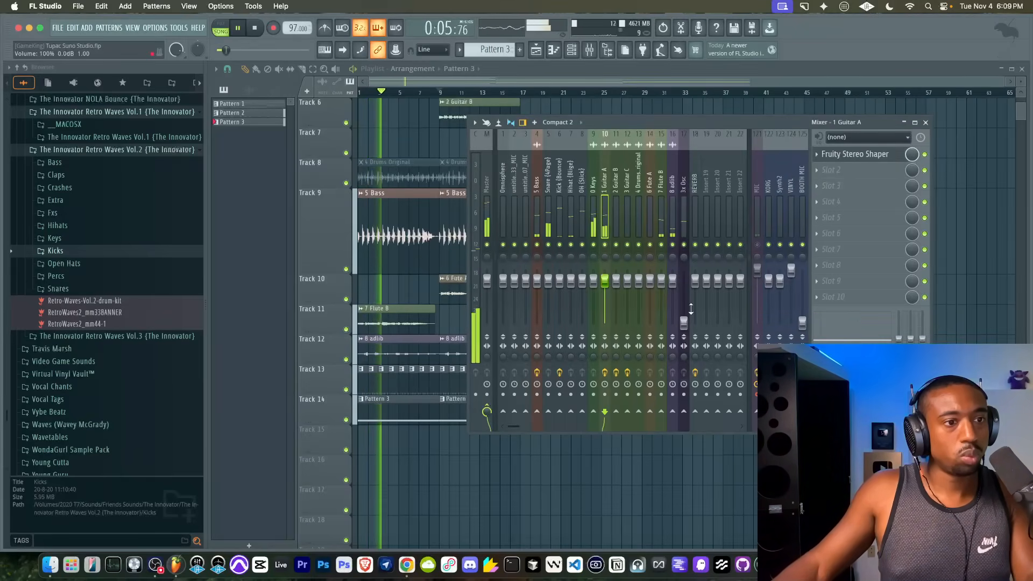
{"action": "left_click_drag", "start_coordinate": [693, 413], "coordinate": [670, 358]}
{"action": "left_click", "coordinate": [616, 214]}
{"action": "left_click", "coordinate": [605, 230]}
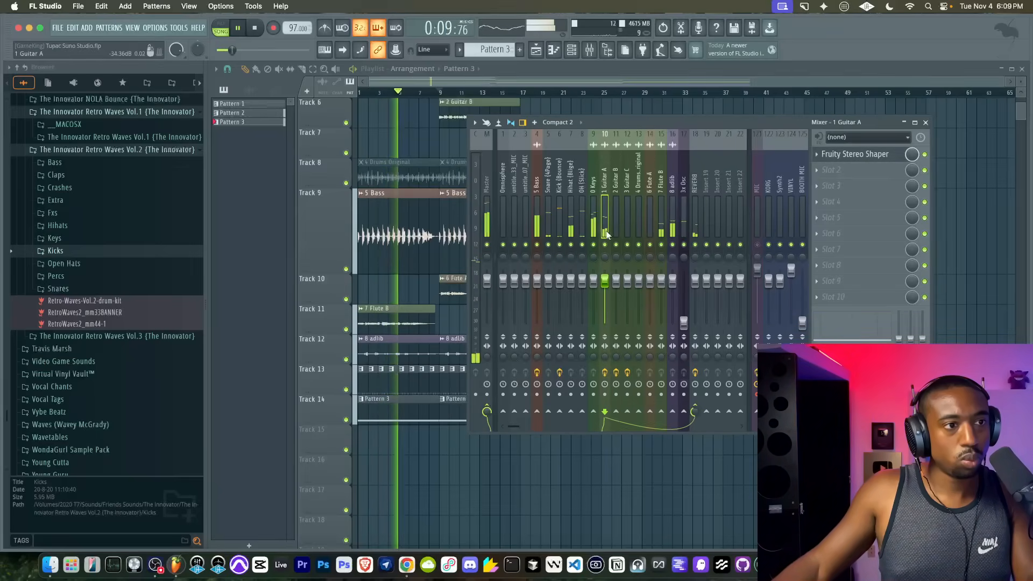
{"action": "left_click", "coordinate": [617, 213]}
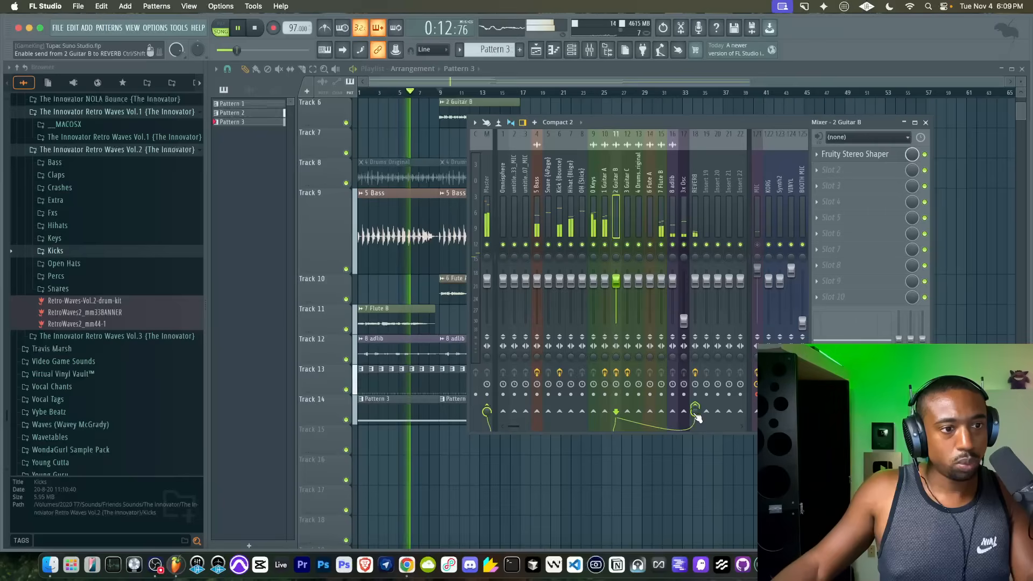
Step: Send the 3 Guitar C, 6 Fute A and 7 Flute B mixer tracks to the REVERB track, with the 7 Flute B send at 54%
{"action": "left_click", "coordinate": [628, 213]}
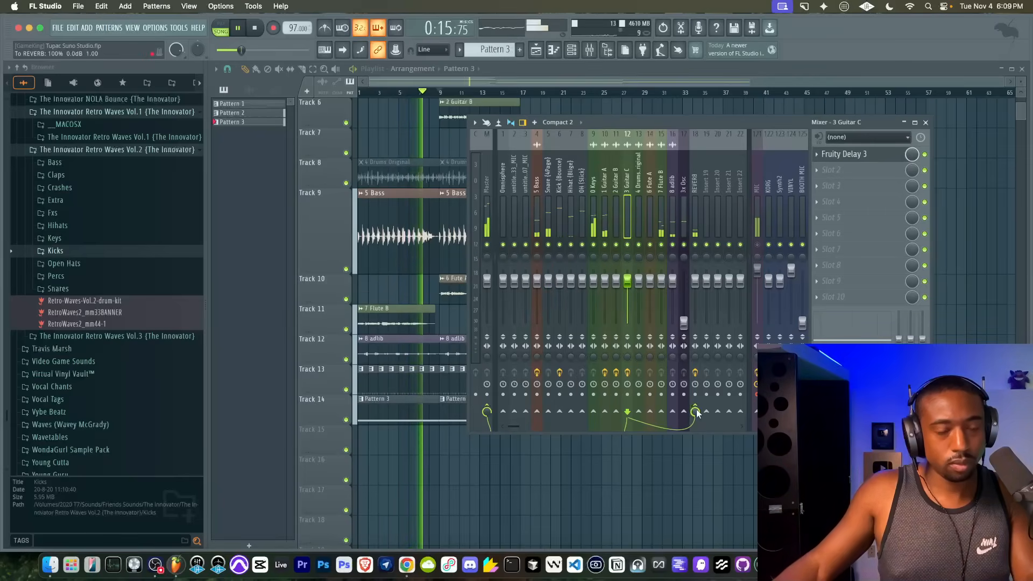
{"action": "left_click", "coordinate": [662, 229]}
{"action": "left_click", "coordinate": [651, 215]}
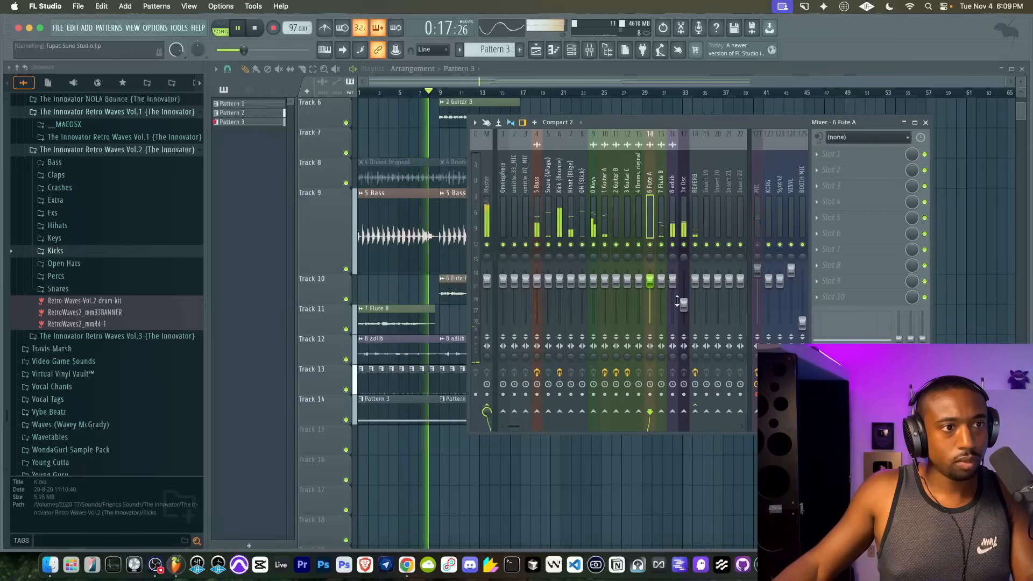
{"action": "left_click", "coordinate": [694, 411]}
{"action": "left_click", "coordinate": [662, 258]}
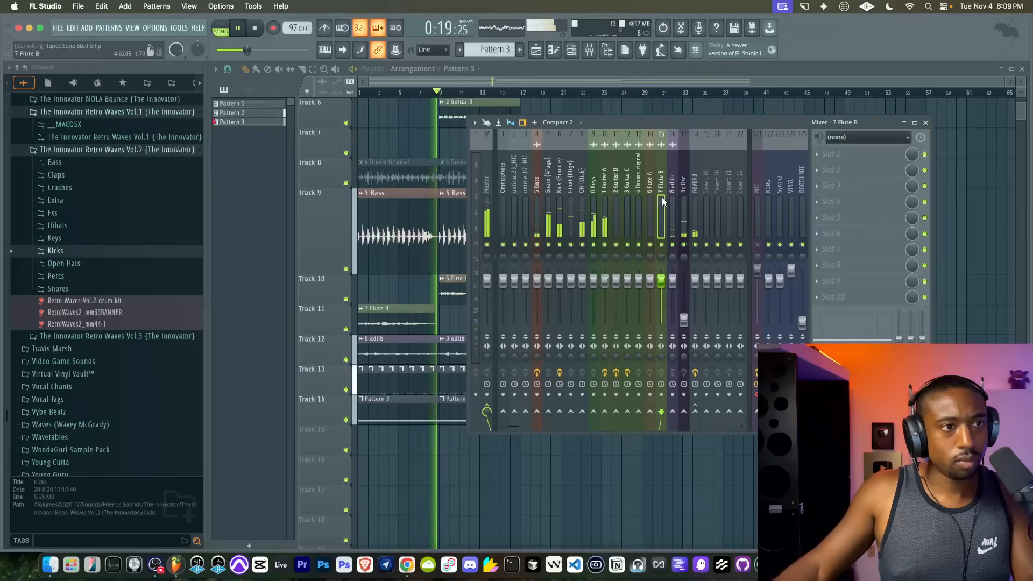
{"action": "left_click", "coordinate": [694, 412]}
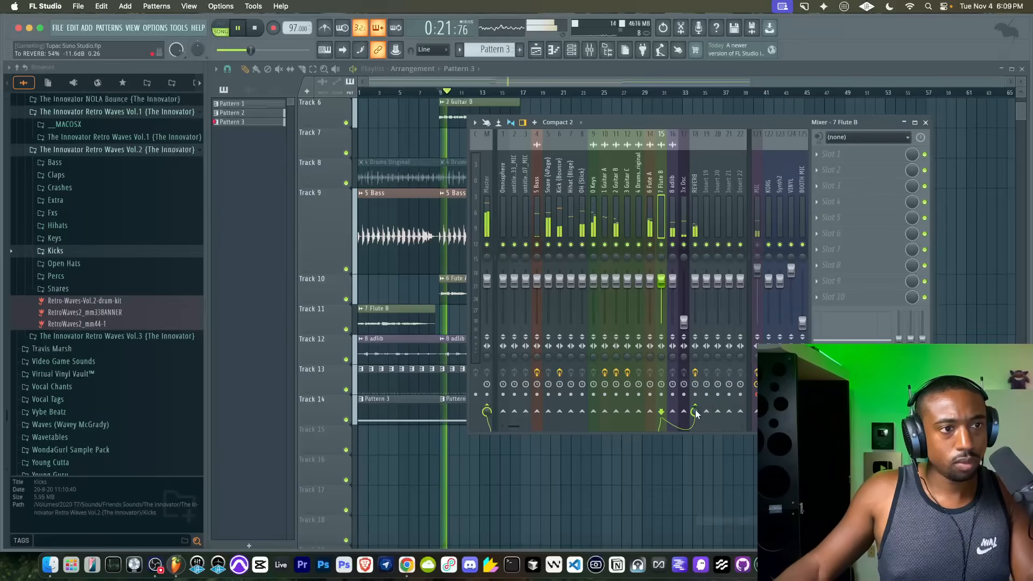
{"action": "left_click", "coordinate": [758, 245]}
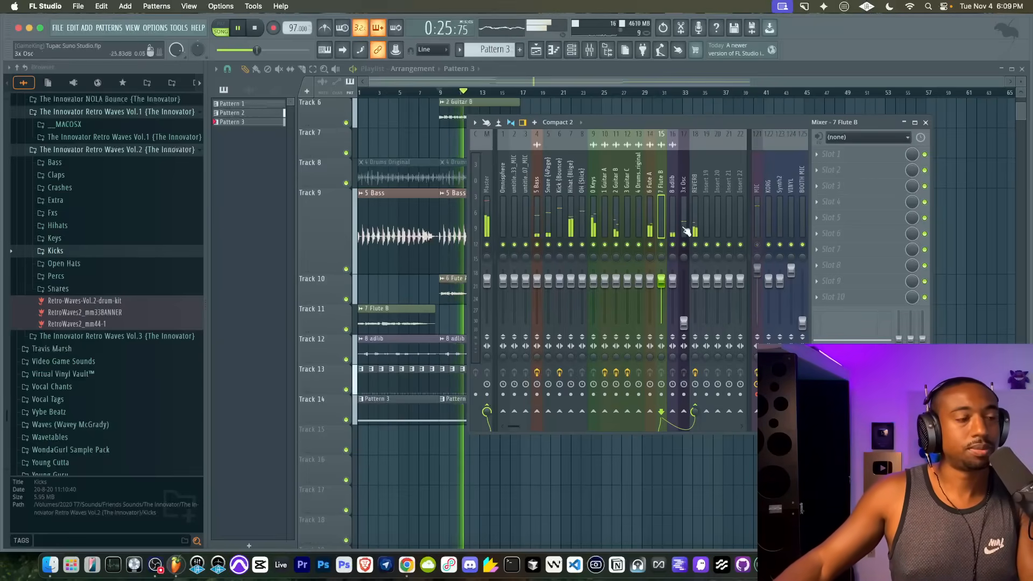
Step: Rename mixer track Insert 19 as DRUMS and load Genome in its first effect slot
{"action": "left_click", "coordinate": [707, 197]}
{"action": "key", "text": "F2"}
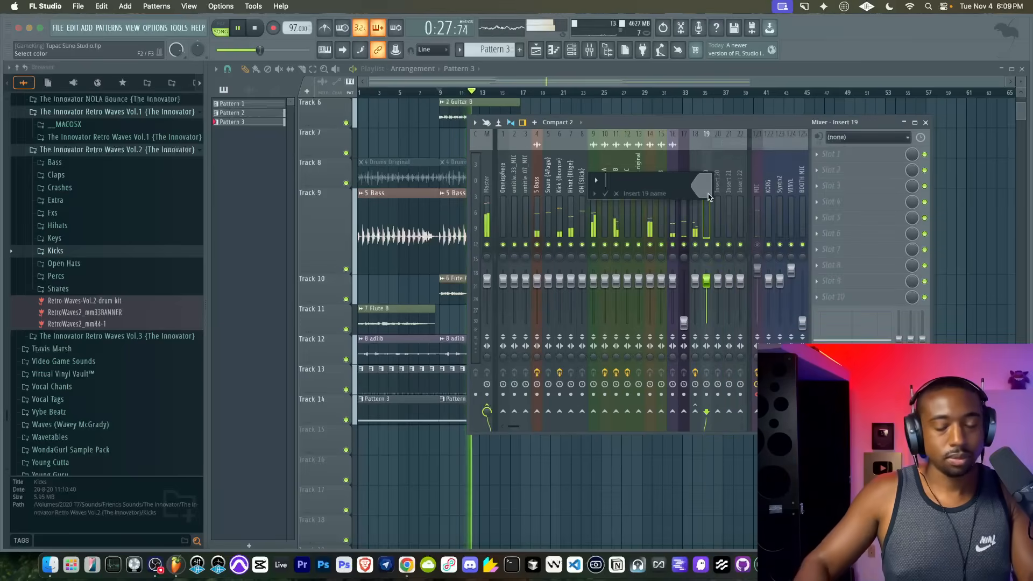
{"action": "type", "text": "DRUMS"}
{"action": "key", "text": "Return"}
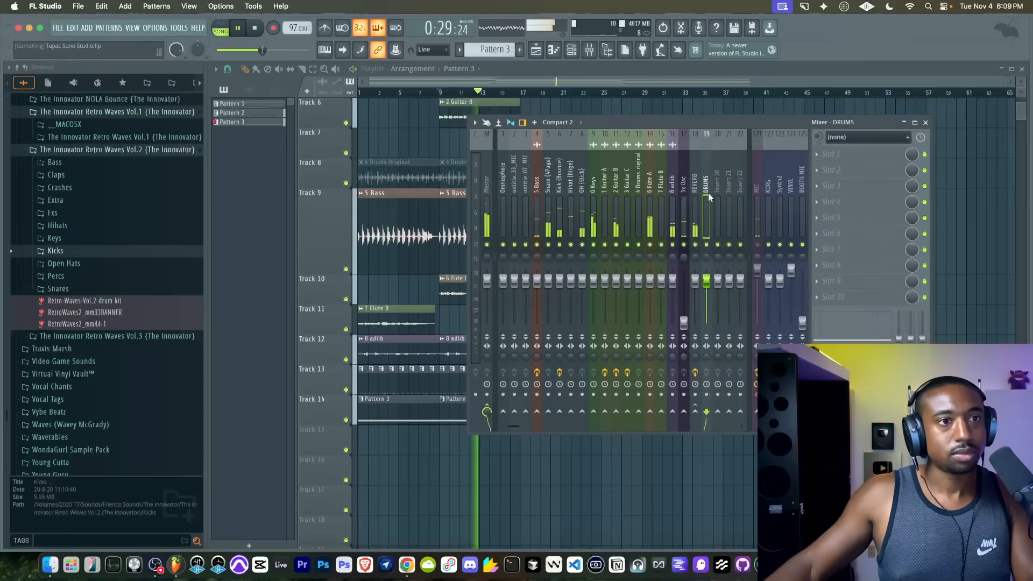
{"action": "left_click", "coordinate": [840, 155]}
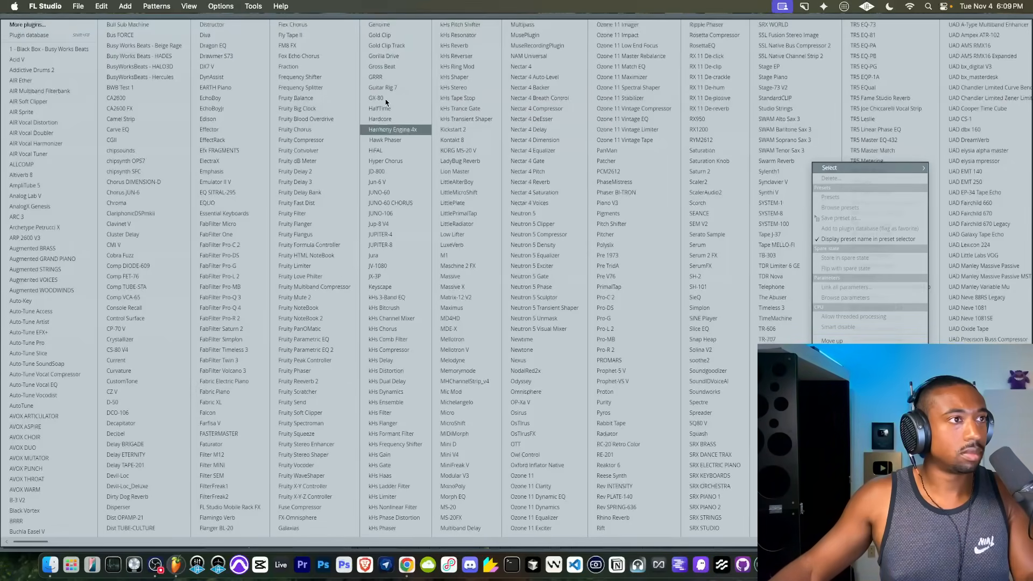
{"action": "left_click", "coordinate": [387, 25]}
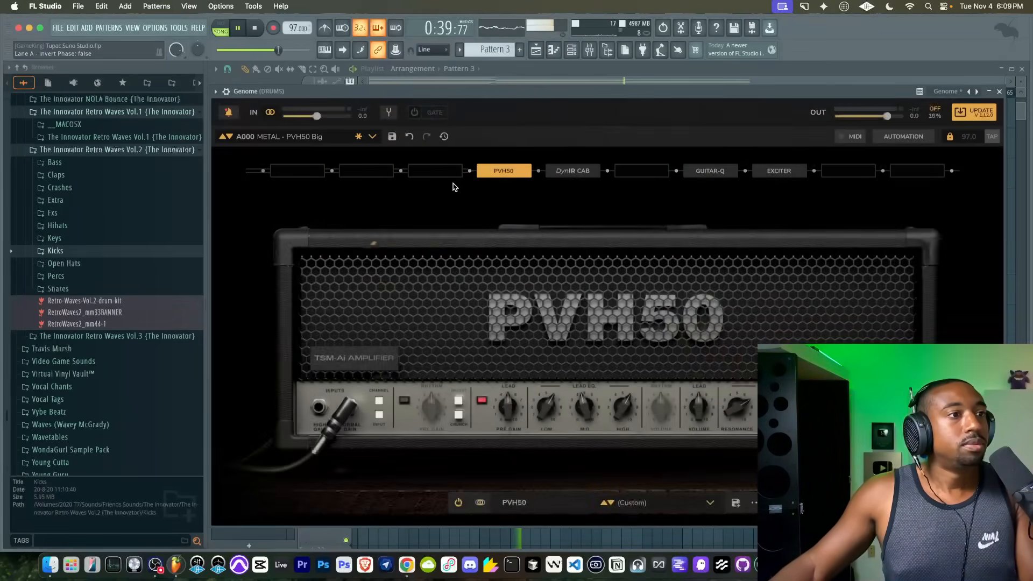
Step: Clear Genome's default signal chain by removing the PVH50, DynIR CAB, GUITAR-Q and EXCITER modules
{"action": "left_click", "coordinate": [526, 186]}
{"action": "left_click", "coordinate": [596, 186]}
{"action": "left_click", "coordinate": [733, 186]}
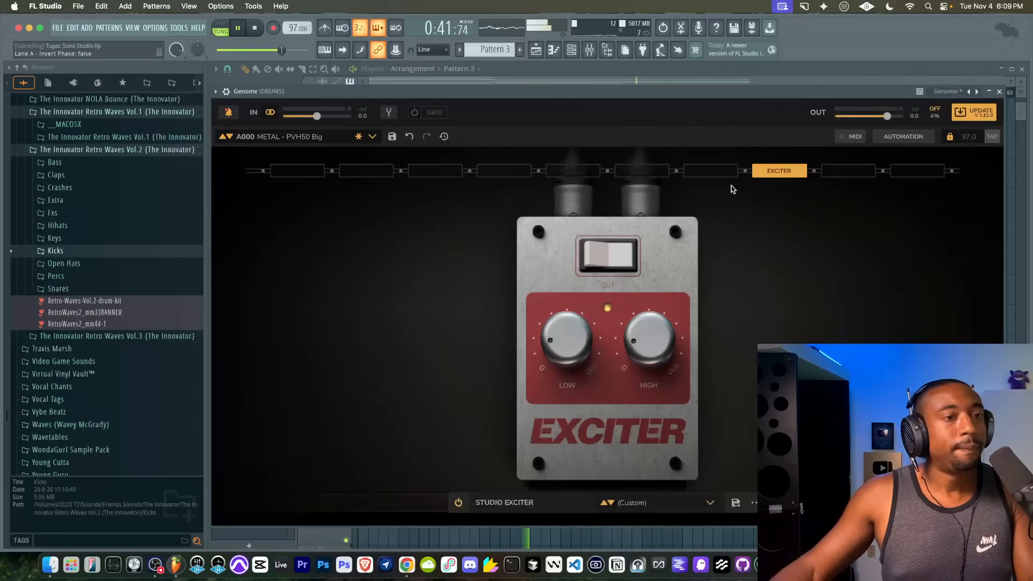
{"action": "left_click", "coordinate": [802, 186]}
Step: Add a CODEX amplifier module as the first effect in the Genome chain and turn off its EQ section
{"action": "left_click", "coordinate": [298, 172]}
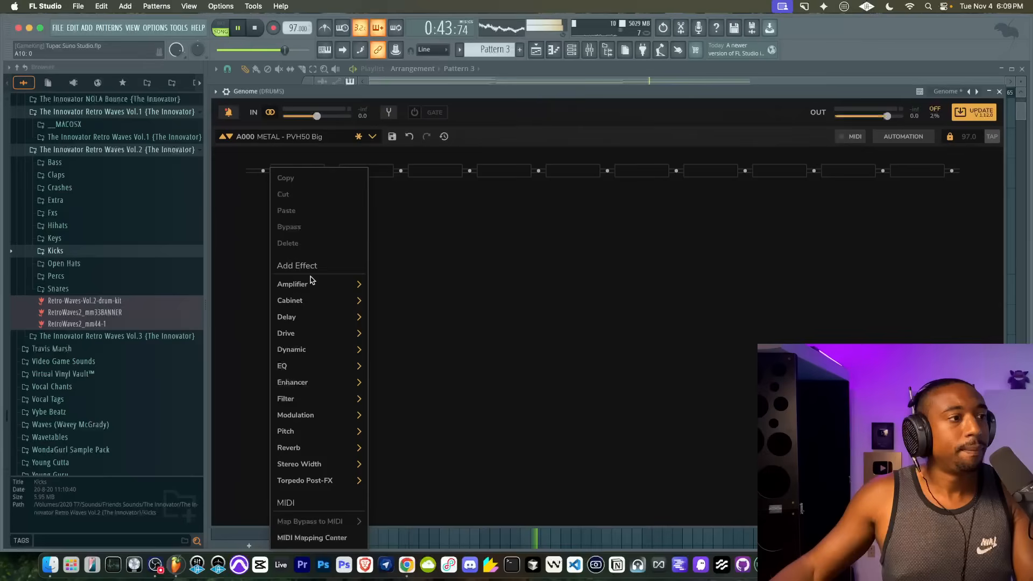
{"action": "mouse_move", "coordinate": [307, 284]}
{"action": "left_click", "coordinate": [407, 33]}
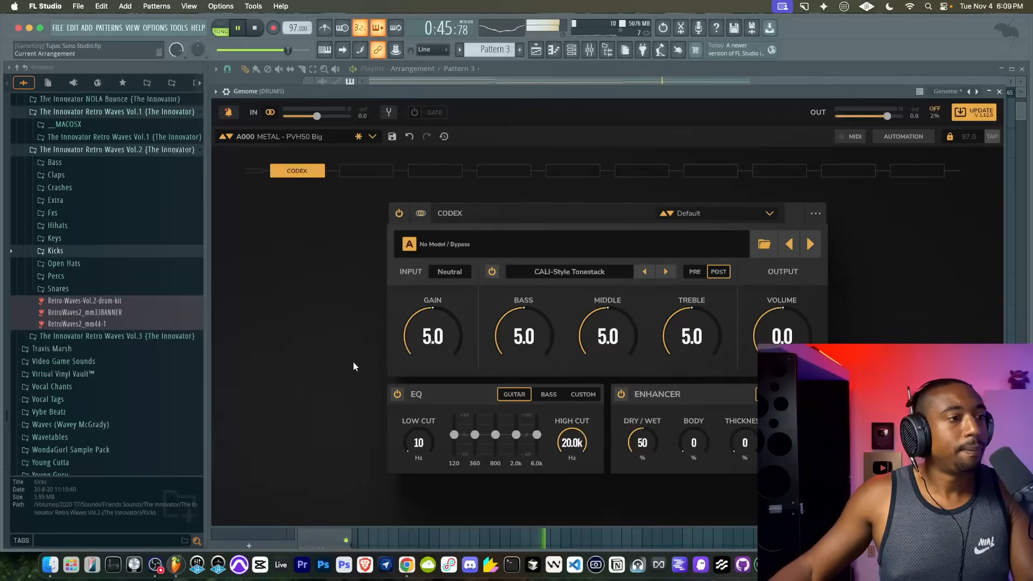
{"action": "left_click", "coordinate": [421, 398]}
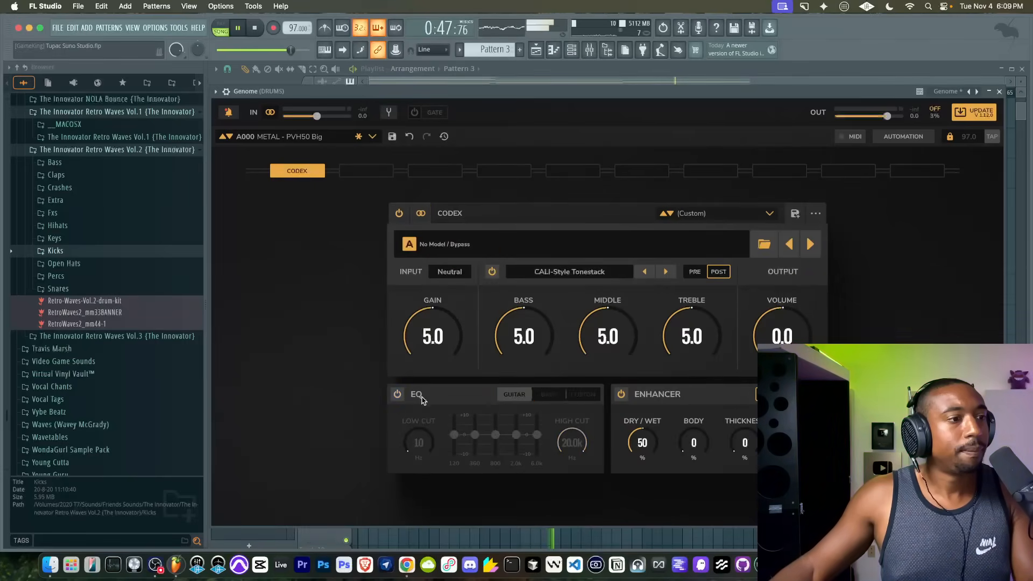
Step: Load STUDER A820 SM900 30 IPS.nam into CODEX from the NAM folder inside Past to Future Reverbs on the 2020 T7 drive, and close Genome
{"action": "left_click", "coordinate": [764, 244]}
{"action": "left_click", "coordinate": [330, 297]}
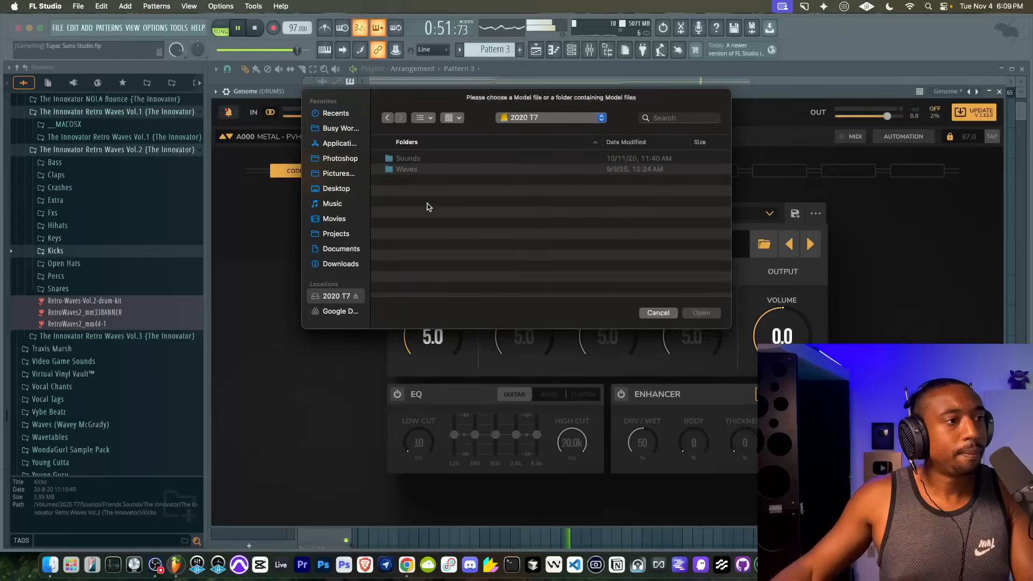
{"action": "double_click", "coordinate": [427, 159]}
{"action": "double_click", "coordinate": [423, 180]}
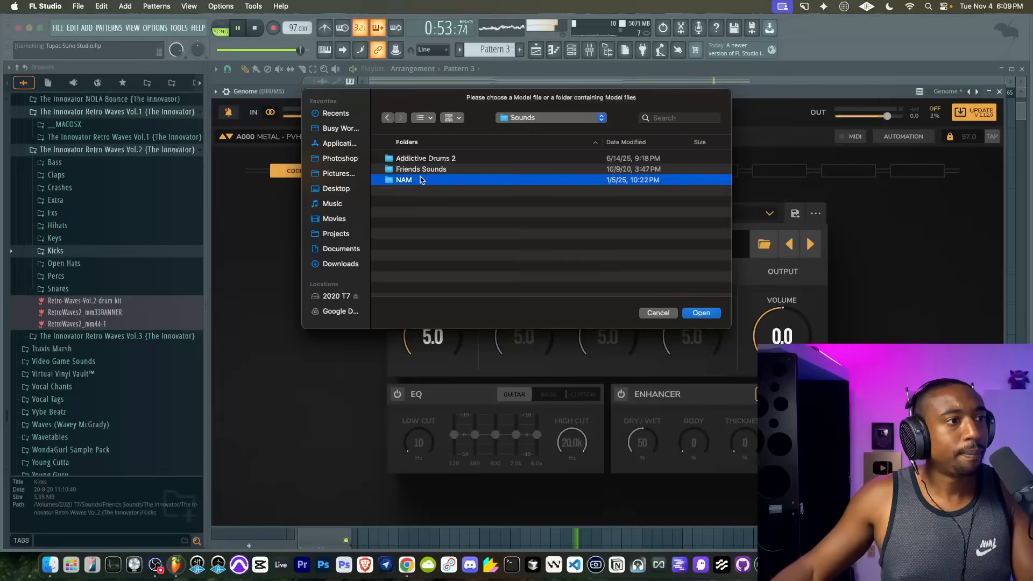
{"action": "double_click", "coordinate": [430, 169]}
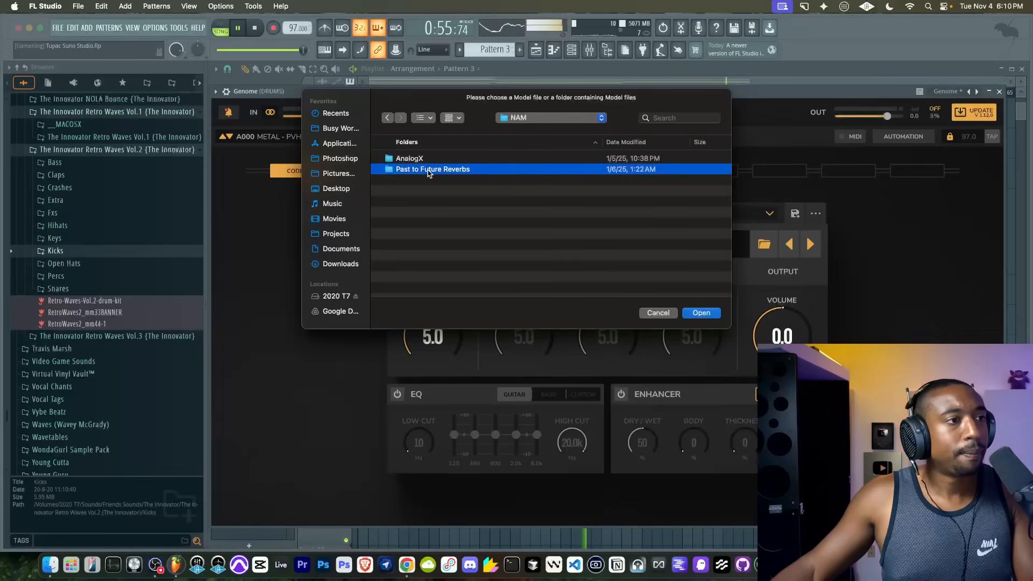
{"action": "double_click", "coordinate": [421, 201]}
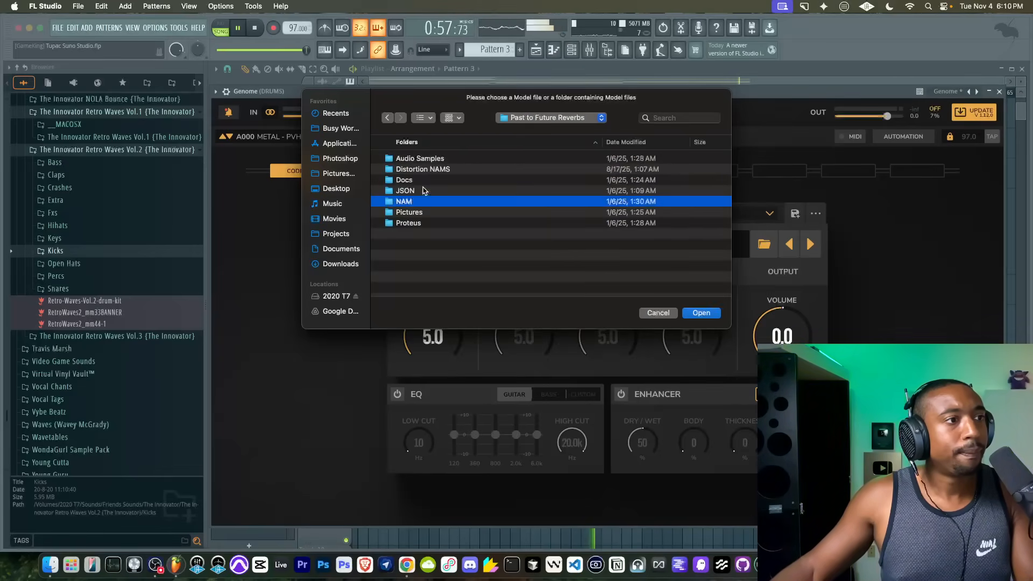
{"action": "left_click", "coordinate": [431, 209]}
{"action": "left_click", "coordinate": [702, 313]}
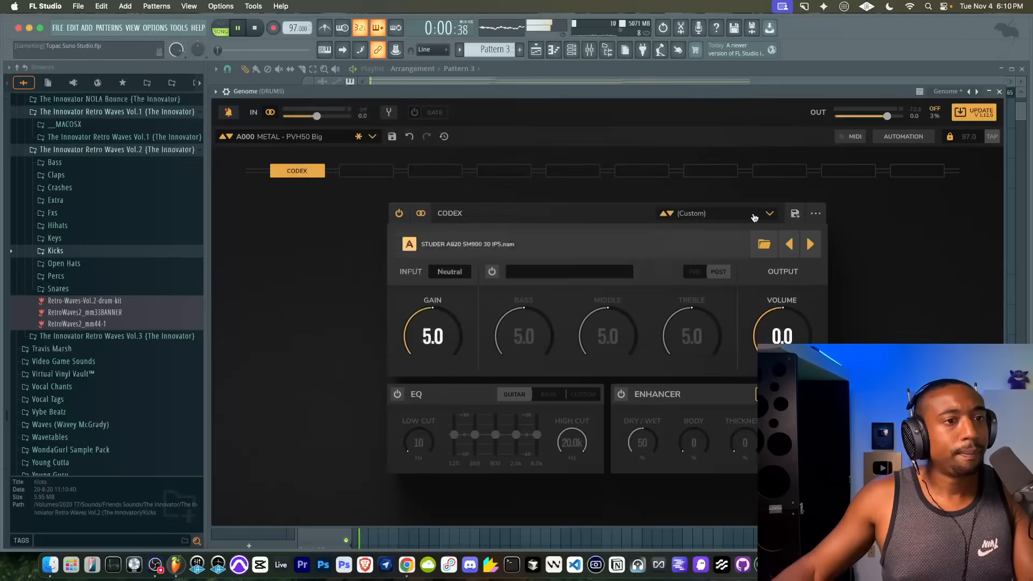
{"action": "left_click", "coordinate": [1001, 92]}
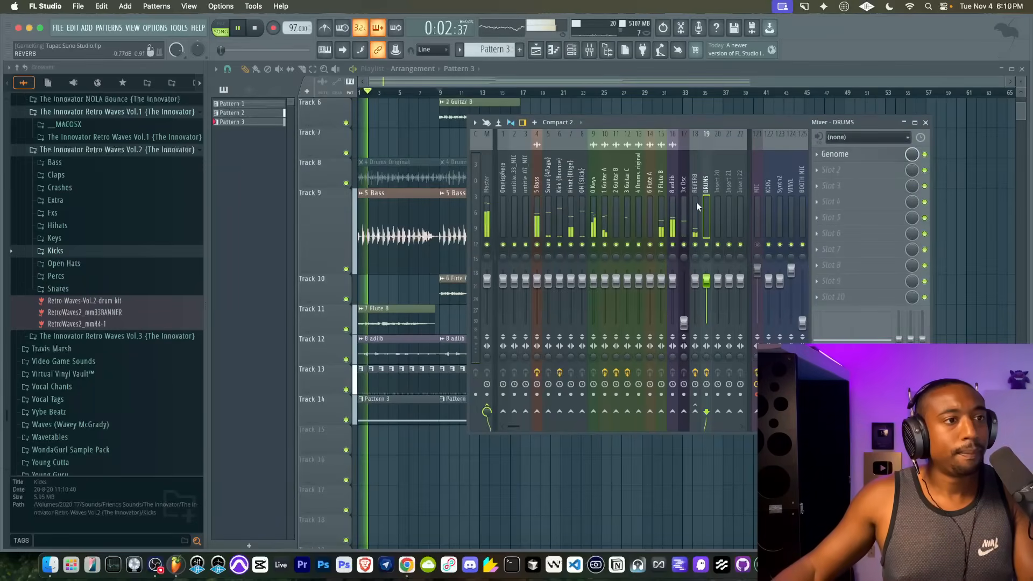
Step: Move the Snare, Kick, Hihat and OH mixer tracks to just before 3x Osc, and move DRUMS ahead of REVERB
{"action": "left_click_drag", "start_coordinate": [583, 205], "coordinate": [550, 205]}
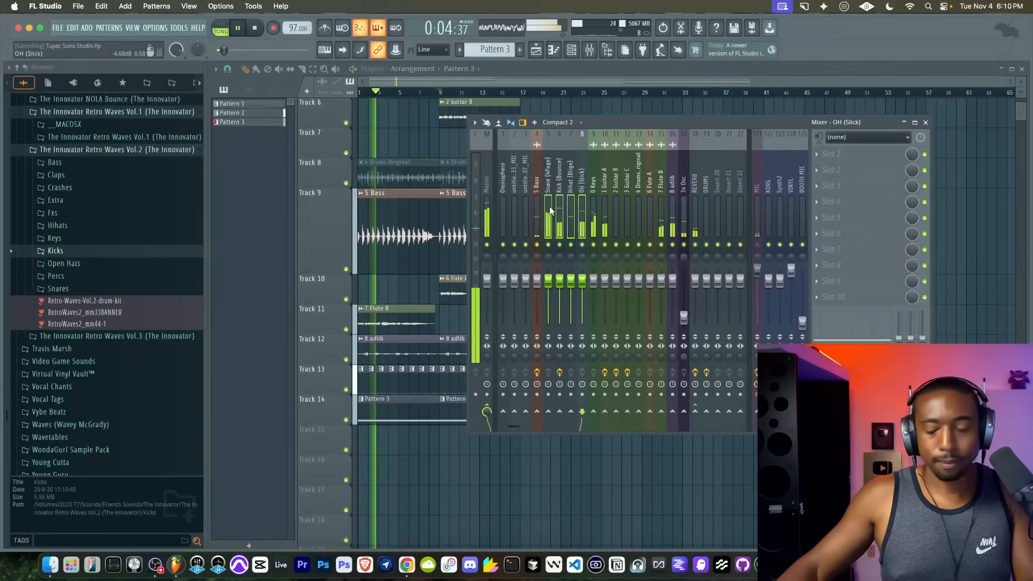
{"action": "key", "text": "alt+Right"}
{"action": "key", "text": "alt+Right"}
{"action": "key", "text": "alt+Right"}
{"action": "key", "text": "alt+Right"}
{"action": "key", "text": "alt+Right"}
{"action": "key", "text": "alt+Right"}
{"action": "key", "text": "alt+Right"}
{"action": "key", "text": "alt+Right"}
{"action": "key", "text": "alt+Right"}
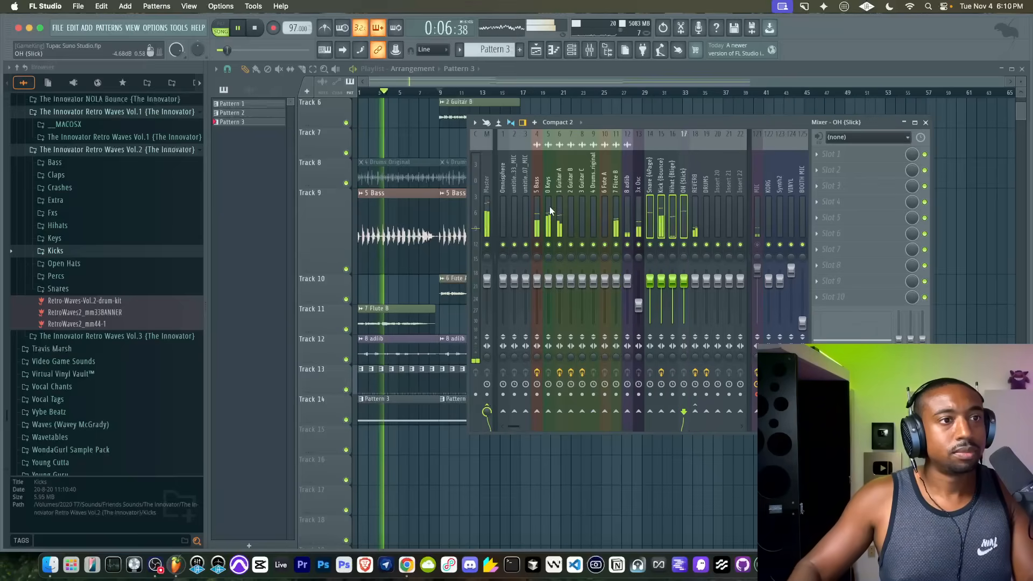
{"action": "key", "text": "alt+Left"}
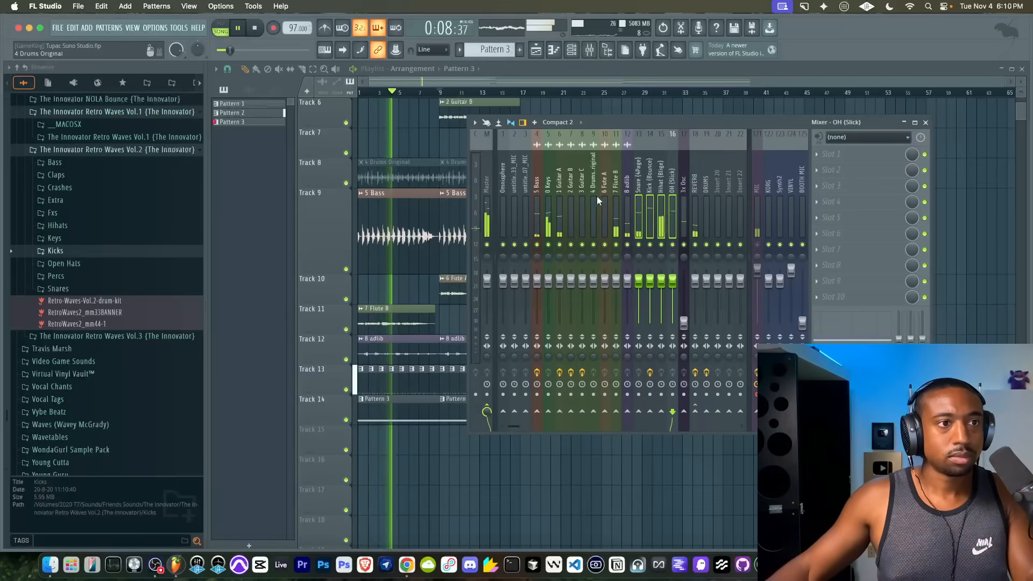
{"action": "left_click", "coordinate": [702, 201]}
{"action": "key", "text": "alt+Left"}
Step: Route the Snare, Kick, Hihat, OH and 3x Osc tracks to DRUMS instead of the Master, and select DRUMS during playback
{"action": "left_click", "coordinate": [684, 201]}
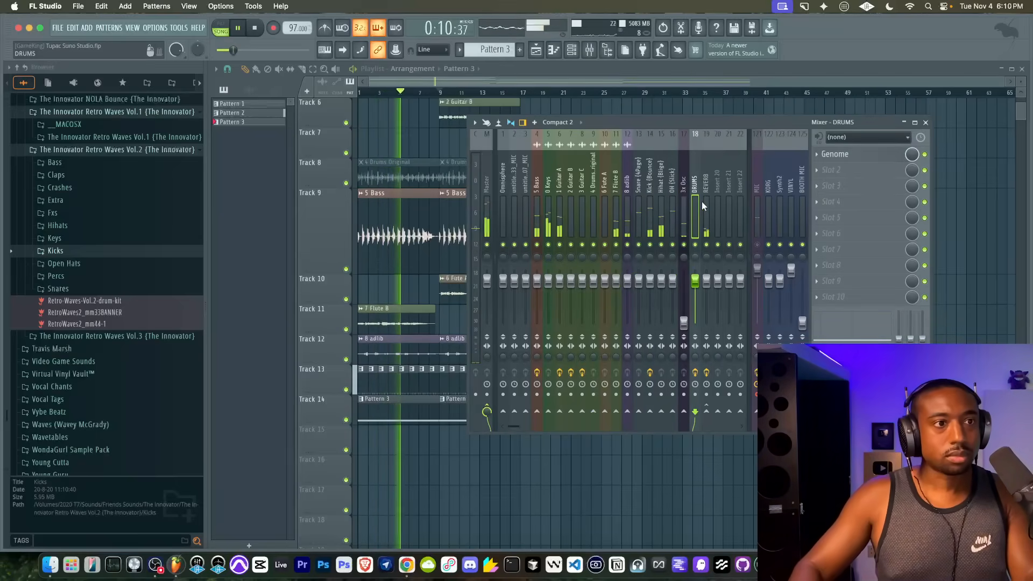
{"action": "left_click_drag", "start_coordinate": [684, 202], "coordinate": [638, 199]}
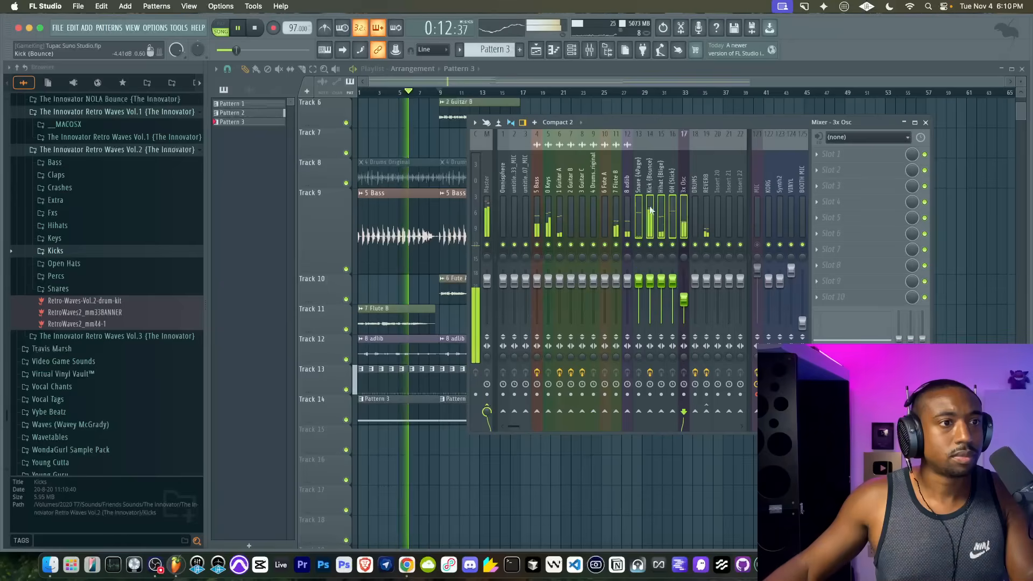
{"action": "left_click", "coordinate": [695, 412]}
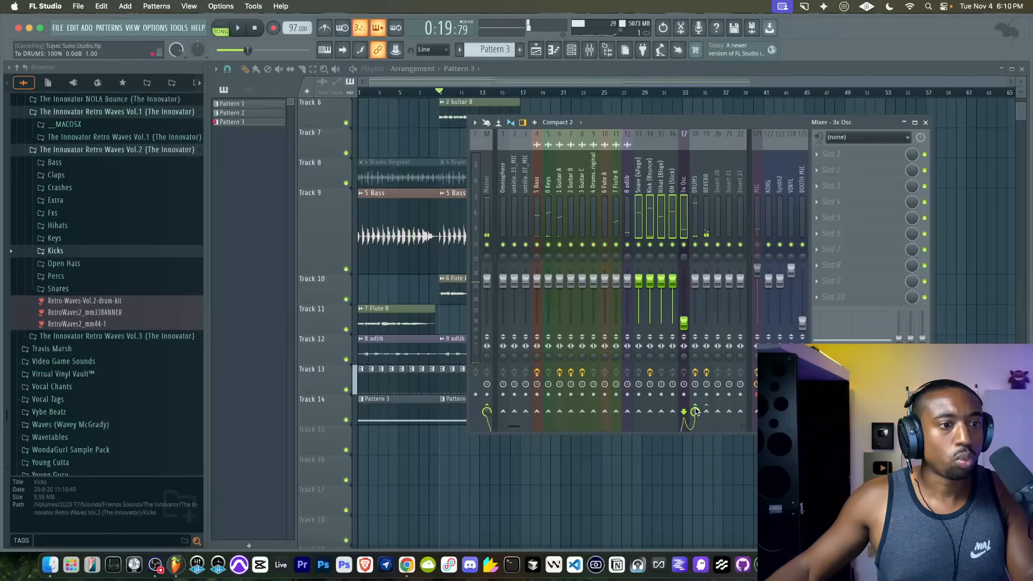
{"action": "left_click", "coordinate": [488, 411]}
{"action": "key", "text": "space"}
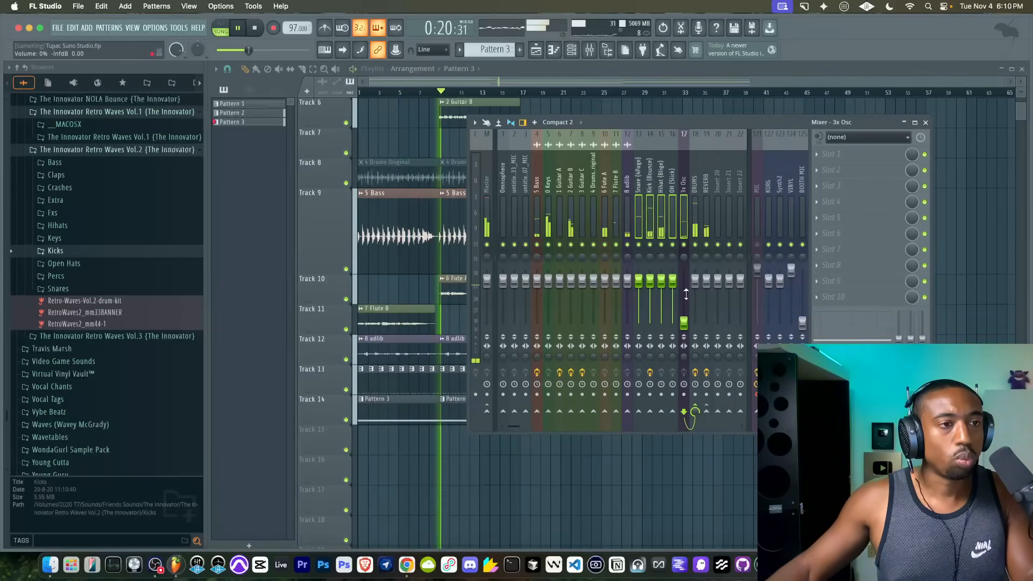
{"action": "left_click", "coordinate": [697, 248]}
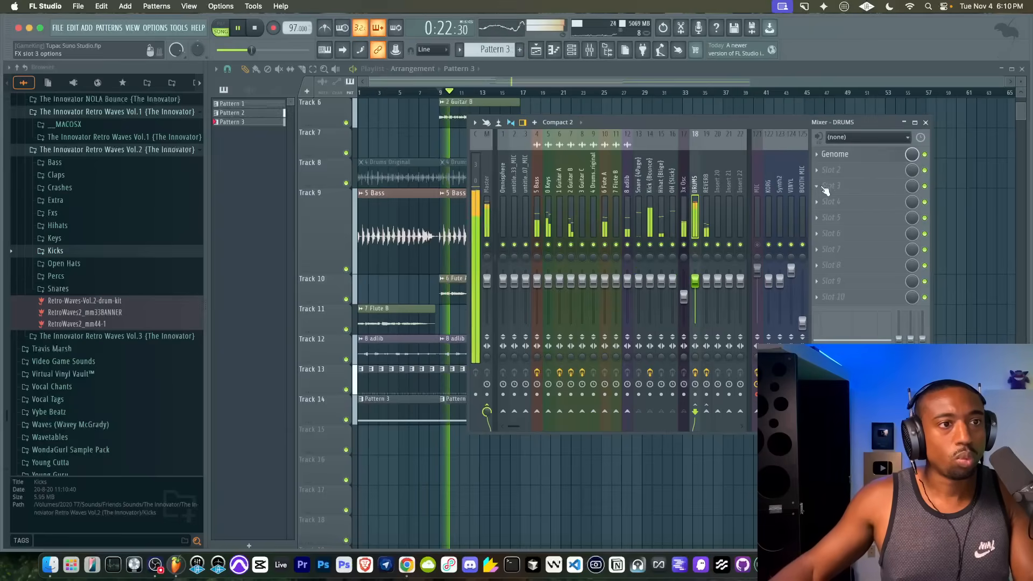
Step: Restart playback and check the buffer length in the audio device settings
{"action": "key", "text": "space"}
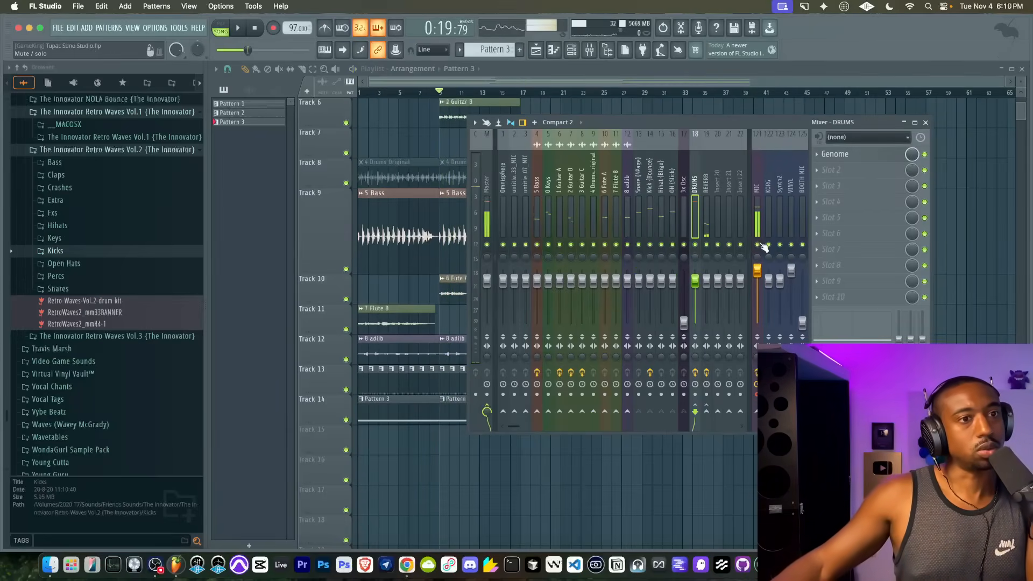
{"action": "key", "text": "space"}
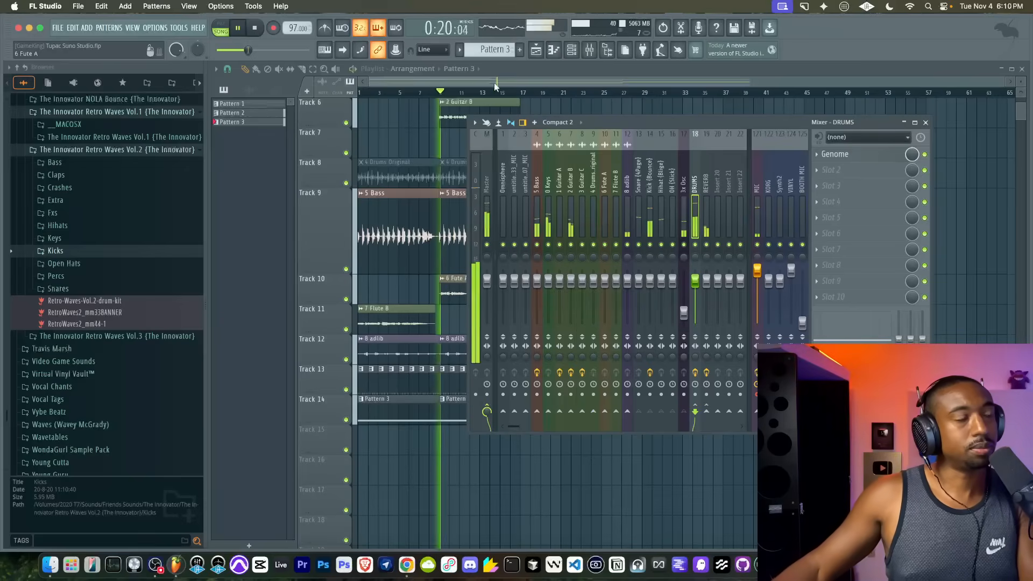
{"action": "left_click", "coordinate": [161, 28]}
{"action": "left_click", "coordinate": [163, 62]}
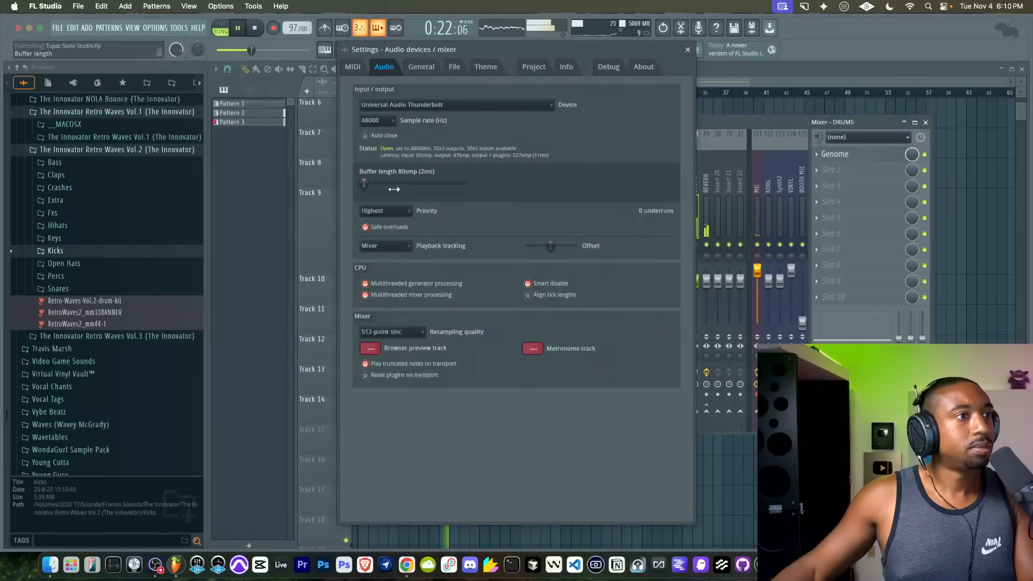
{"action": "left_click", "coordinate": [688, 49]}
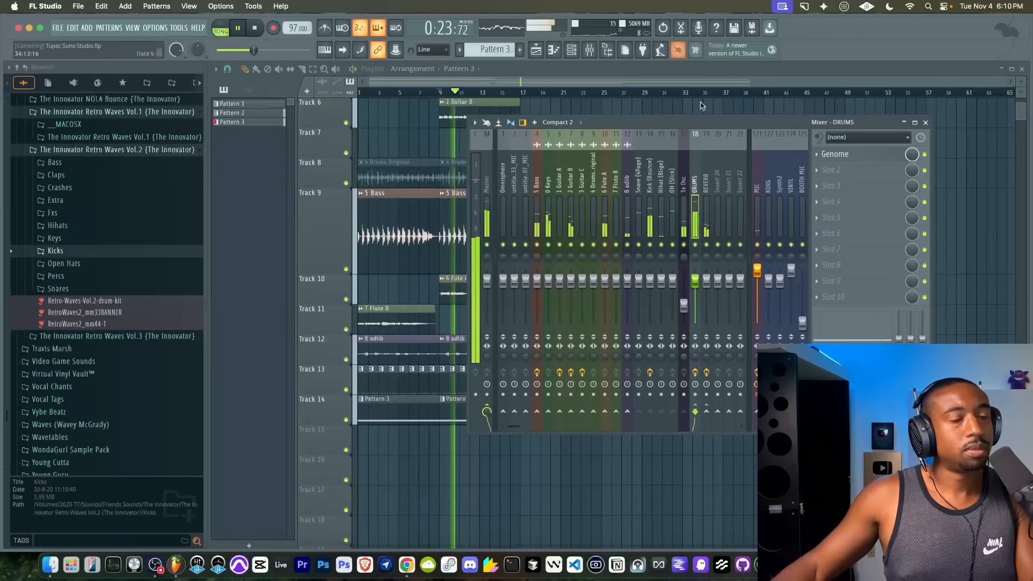
Step: Open the Genome plugin on the DRUMS mixer track while the song plays
{"action": "key", "text": "F9"}
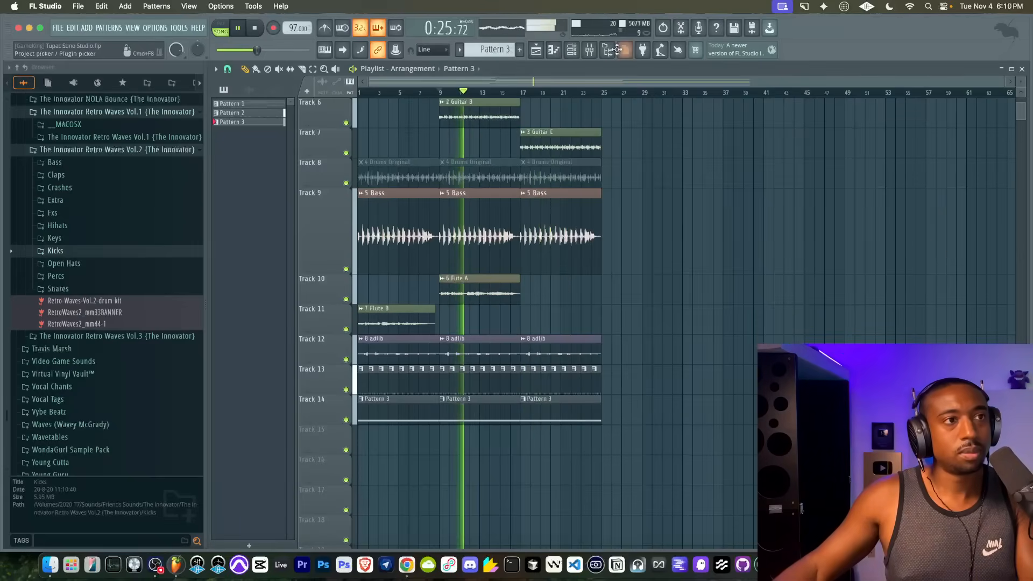
{"action": "key", "text": "F9"}
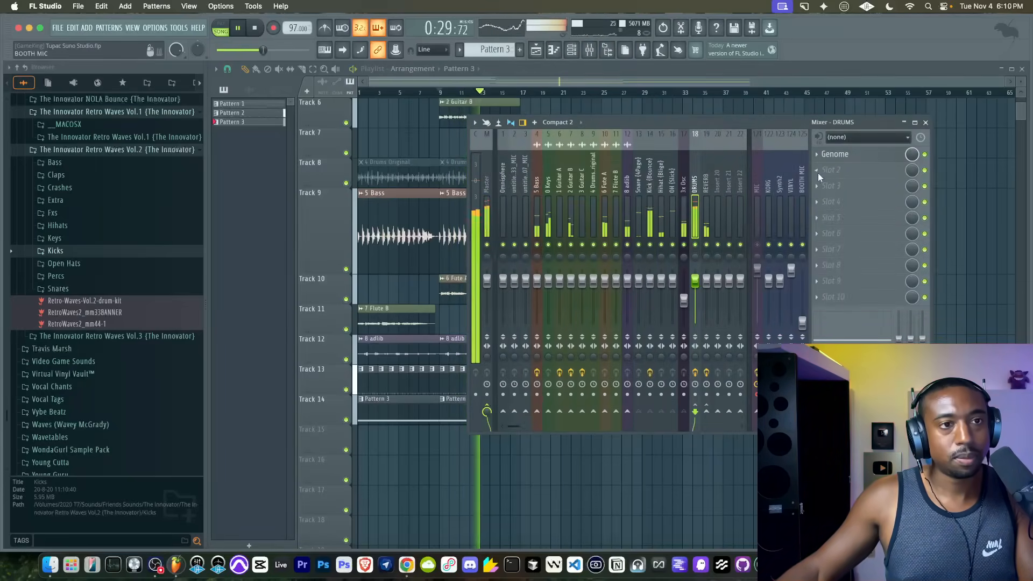
{"action": "left_click", "coordinate": [842, 156]}
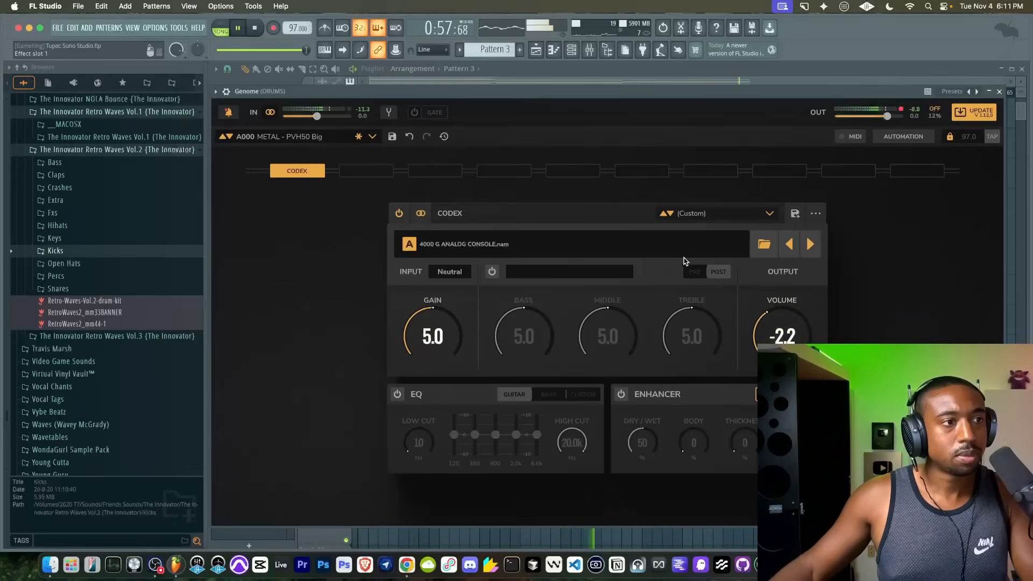
Step: Load A4L 4k CONSOLE_LINE_UNITY.nam from the AnalogX folder into Genome's CODEX module
{"action": "left_click", "coordinate": [764, 244]}
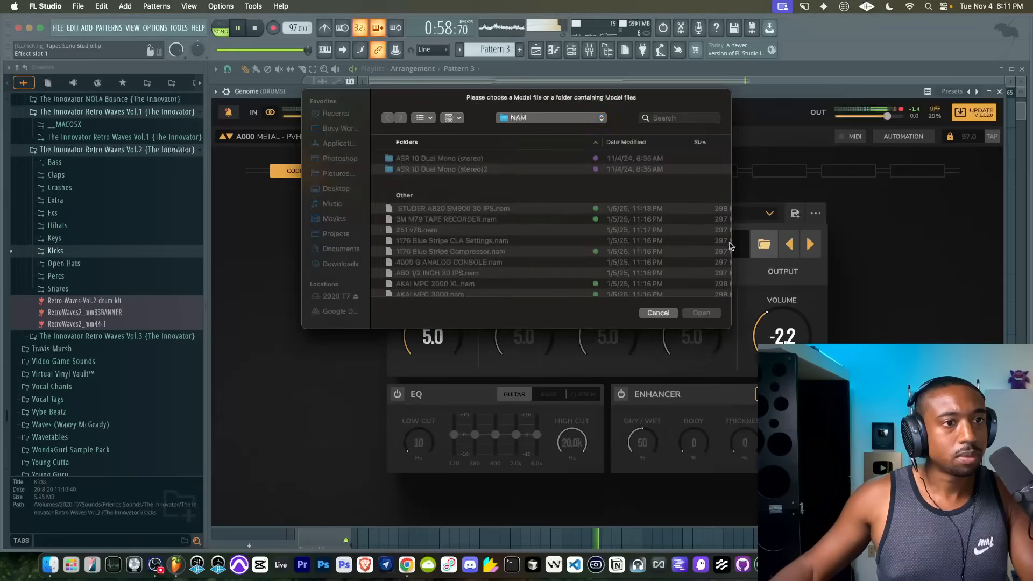
{"action": "left_click", "coordinate": [554, 117]}
{"action": "left_click", "coordinate": [543, 141]}
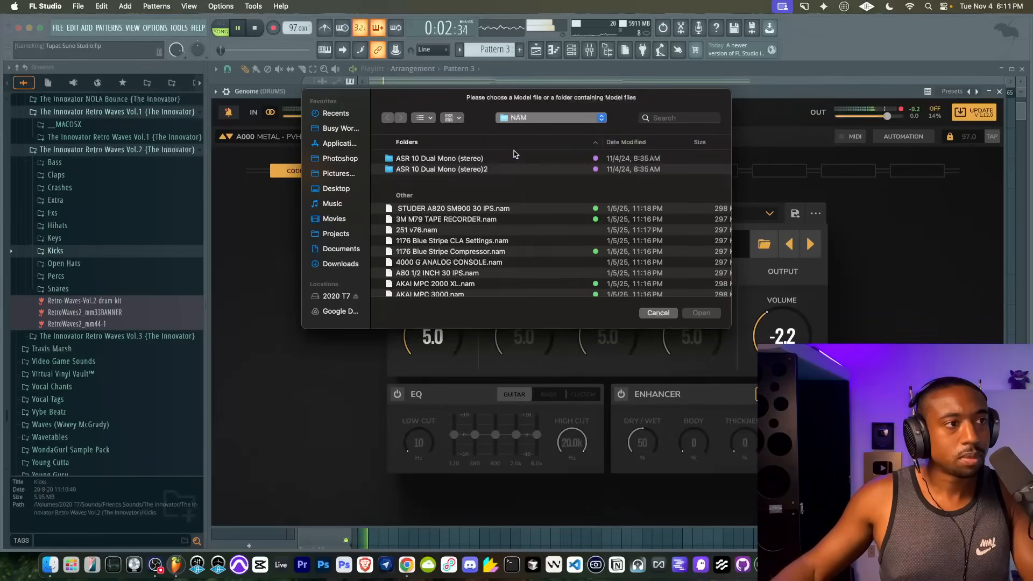
{"action": "left_click", "coordinate": [448, 161]}
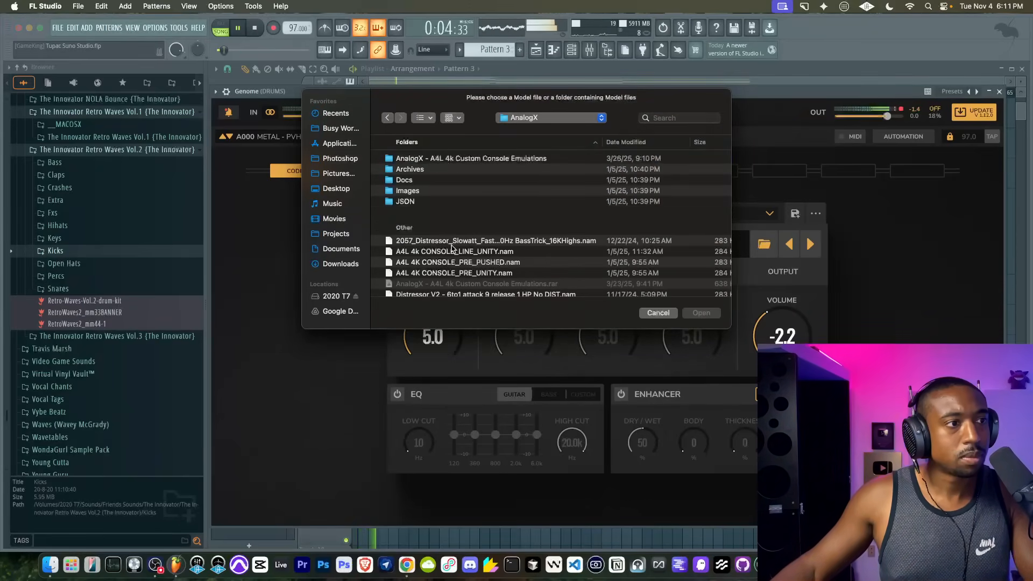
{"action": "left_click", "coordinate": [444, 253]}
{"action": "left_click", "coordinate": [709, 314]}
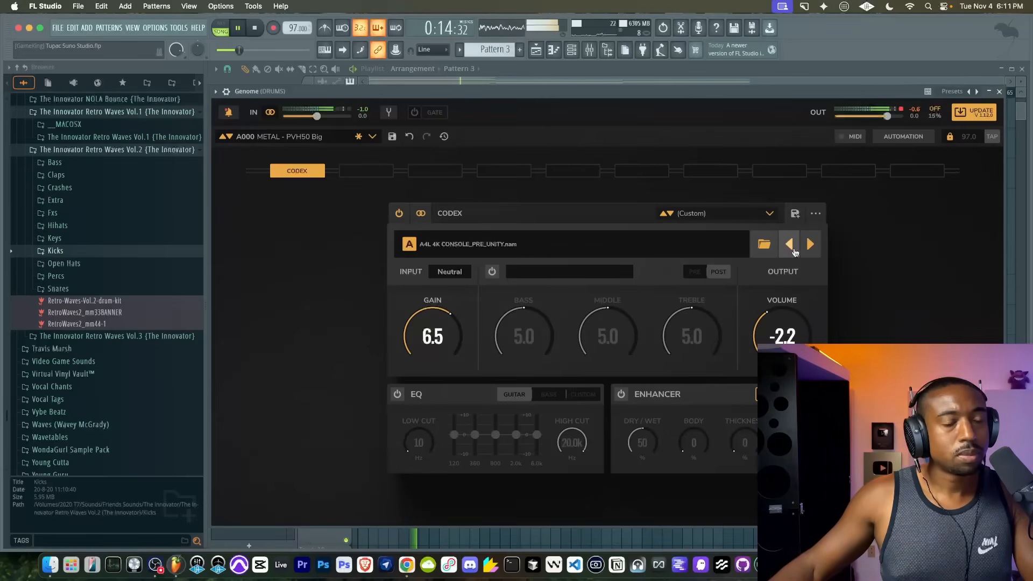
Step: Audition the AnalogX models in CODEX one after another during playback, ending on RAINDIRK DESK LINE 4 PUSHED.nam
{"action": "left_click", "coordinate": [792, 248]}
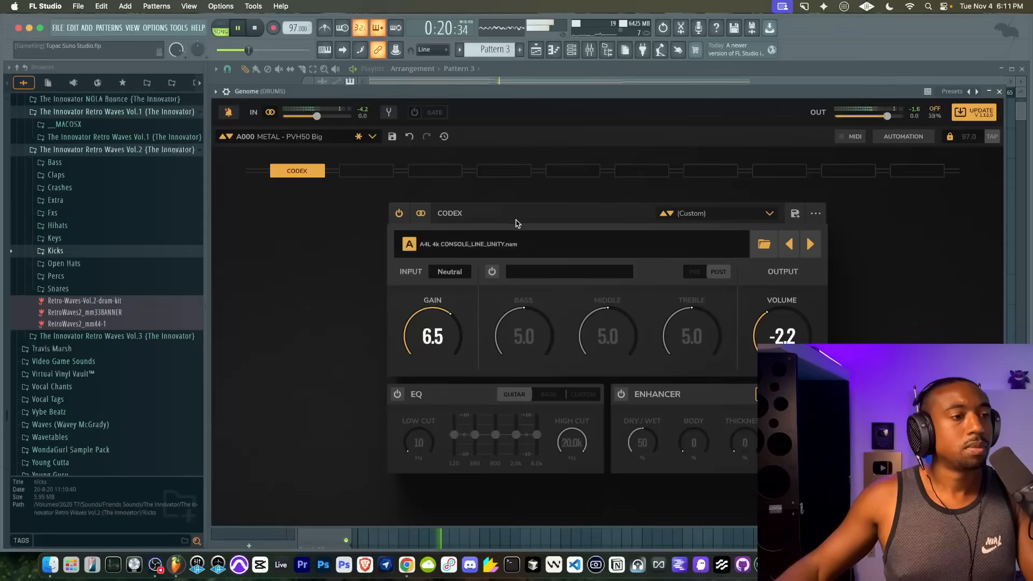
{"action": "left_click", "coordinate": [811, 253]}
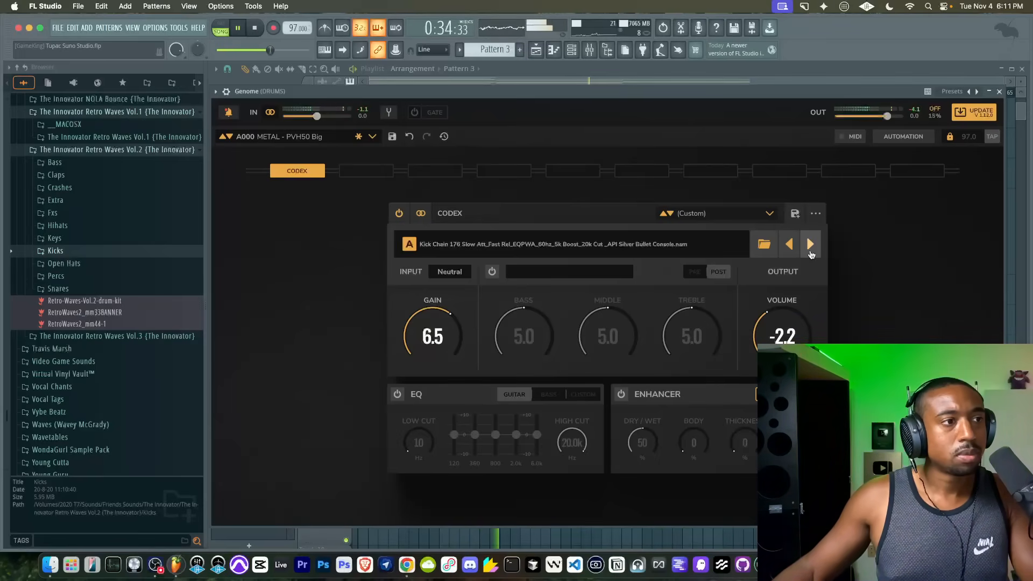
{"action": "left_click", "coordinate": [810, 244]}
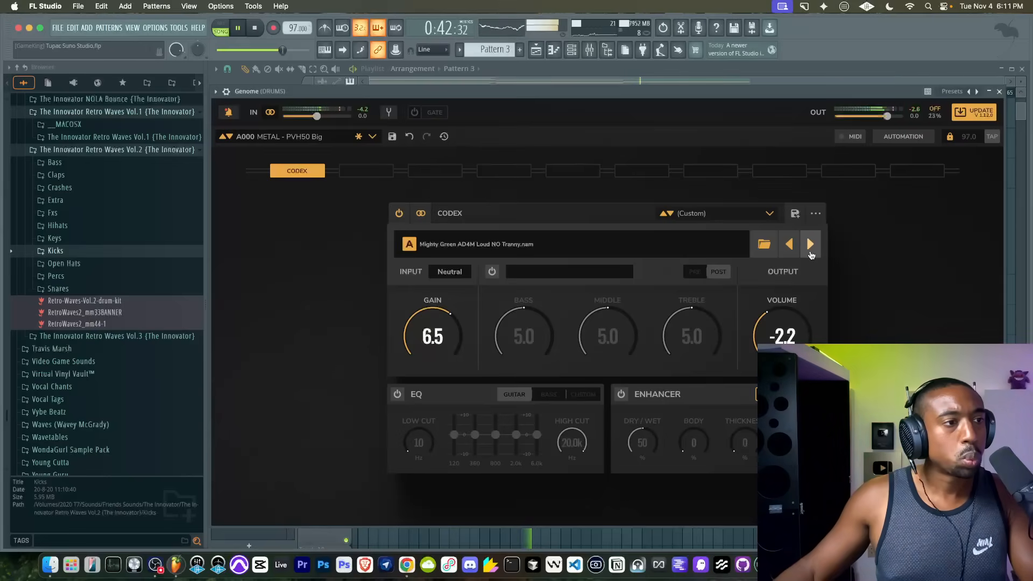
{"action": "left_click", "coordinate": [811, 245]}
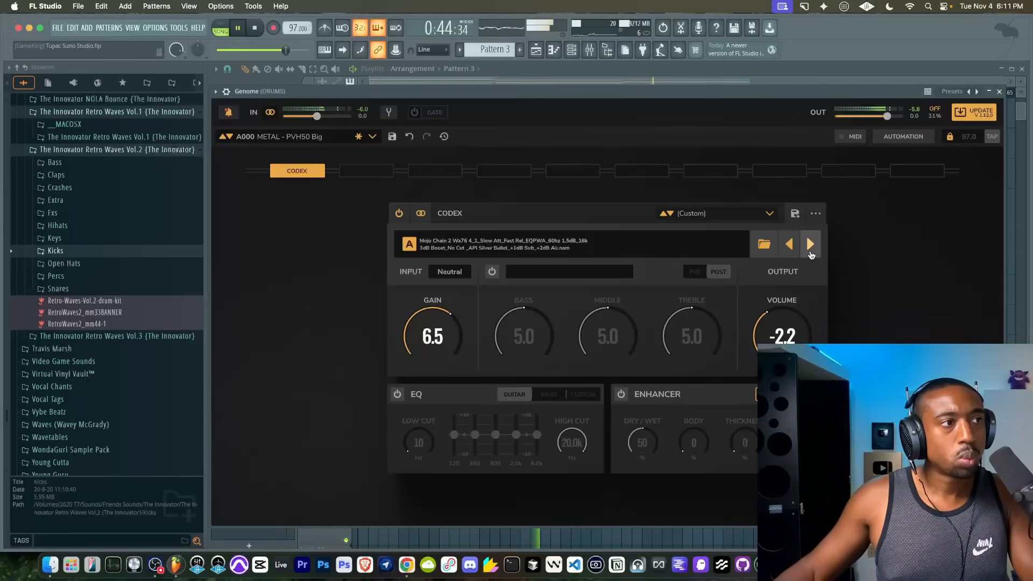
{"action": "left_click", "coordinate": [810, 245]}
{"action": "left_click", "coordinate": [811, 245]}
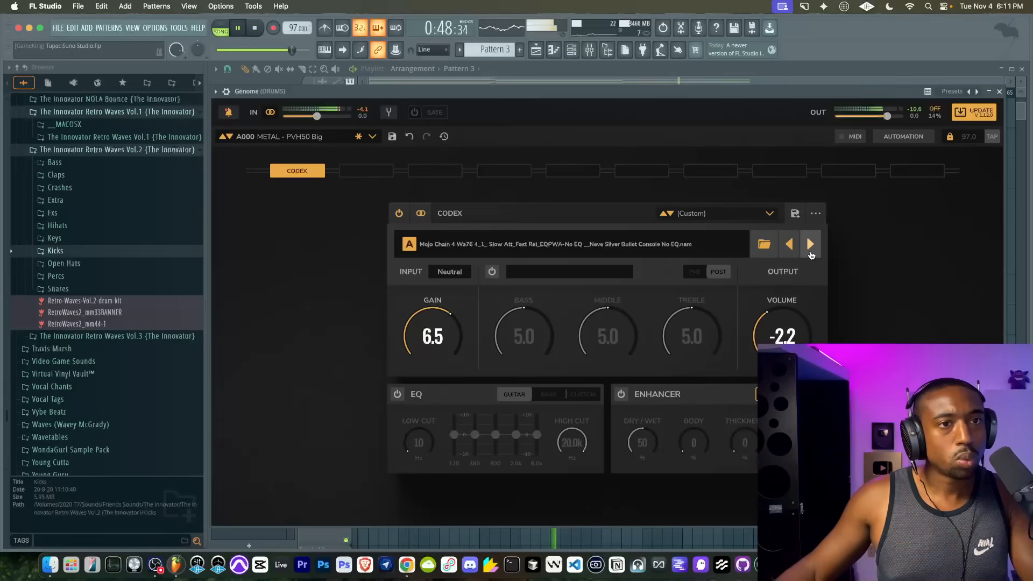
{"action": "left_click", "coordinate": [811, 245]}
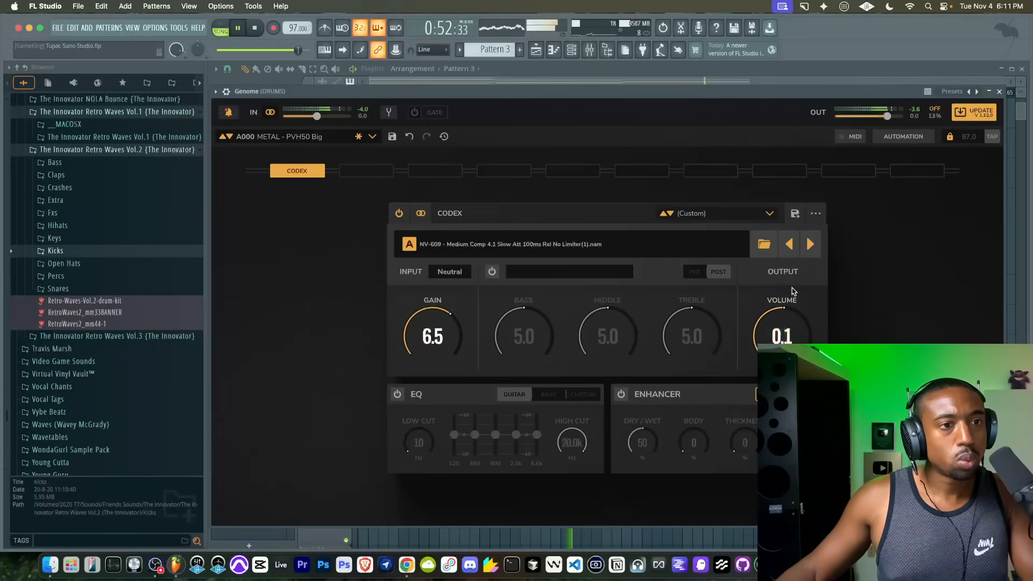
{"action": "left_click", "coordinate": [810, 256]}
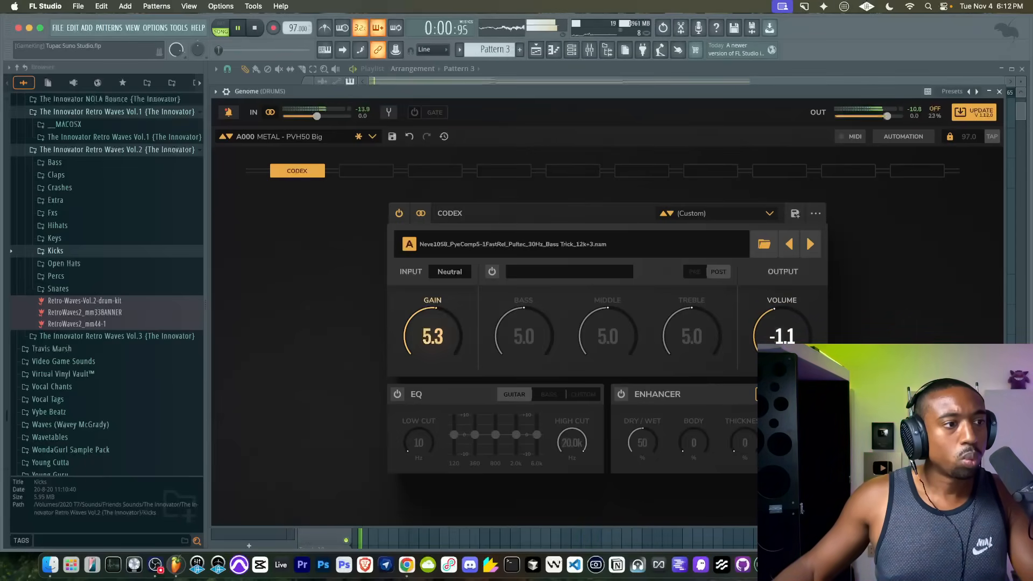
{"action": "left_click", "coordinate": [810, 243]}
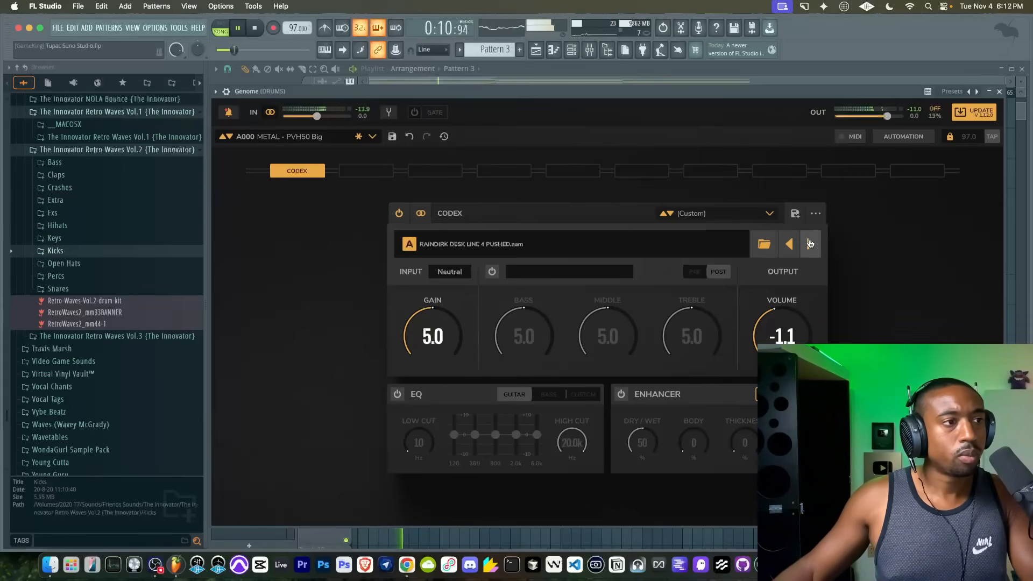
Step: Load 4000 G ANALOG CONSOLE.nam into CODEX from the NAM folder inside Past to Future Reverbs, and close Genome
{"action": "left_click", "coordinate": [764, 244]}
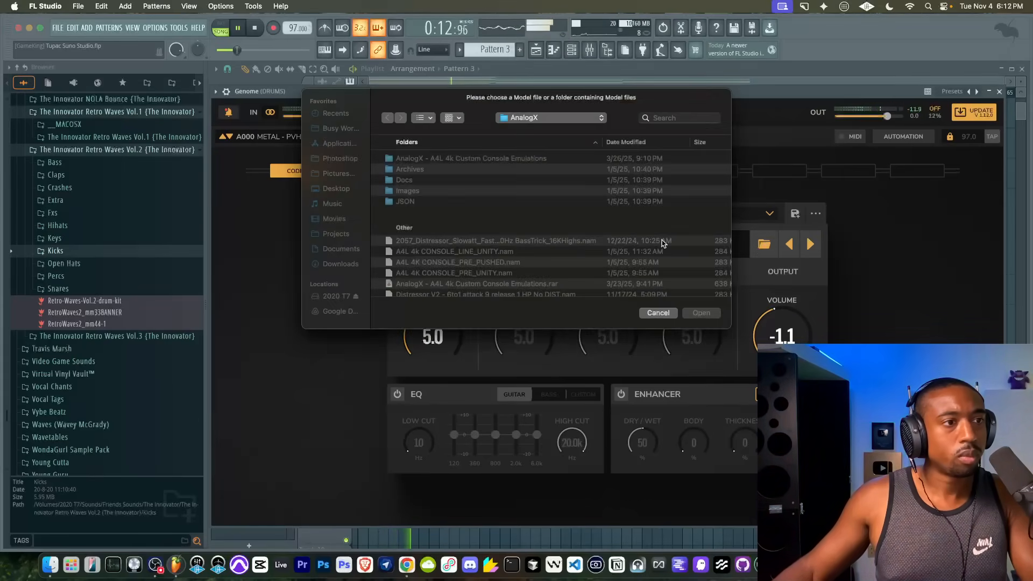
{"action": "left_click", "coordinate": [522, 118]}
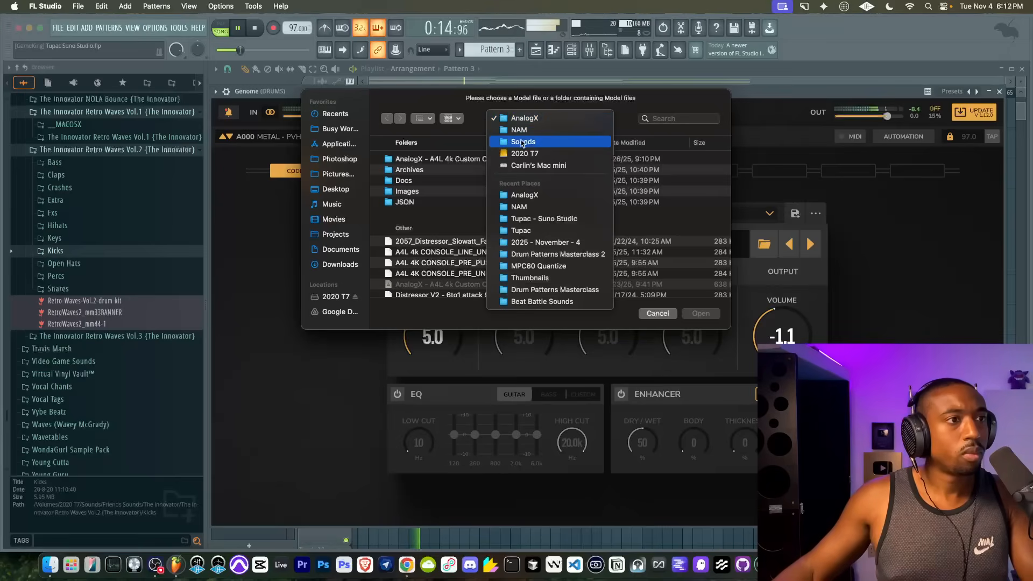
{"action": "left_click", "coordinate": [521, 136]}
{"action": "double_click", "coordinate": [457, 171]}
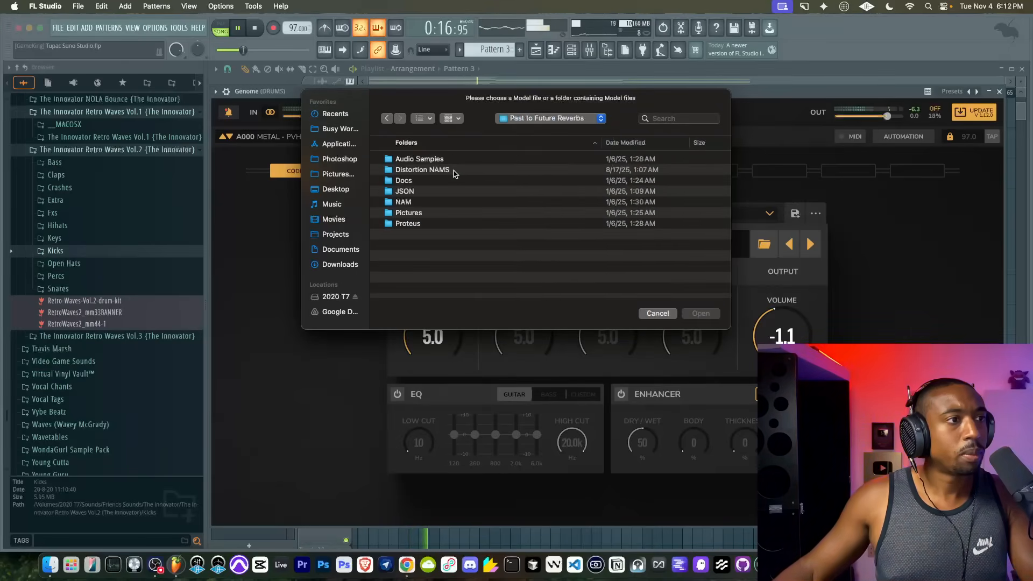
{"action": "double_click", "coordinate": [429, 202]}
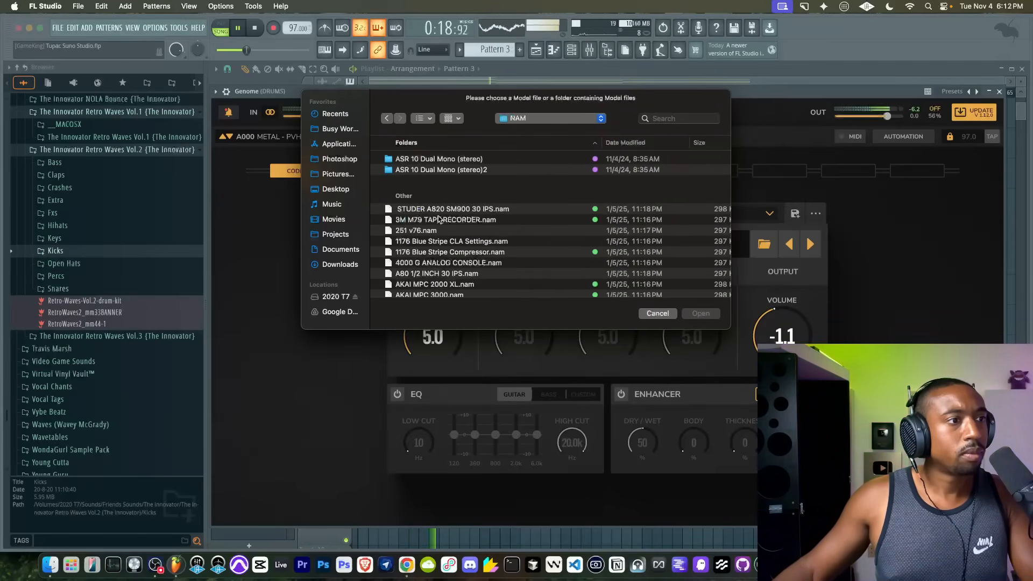
{"action": "left_click", "coordinate": [437, 262]}
{"action": "left_click", "coordinate": [705, 313]}
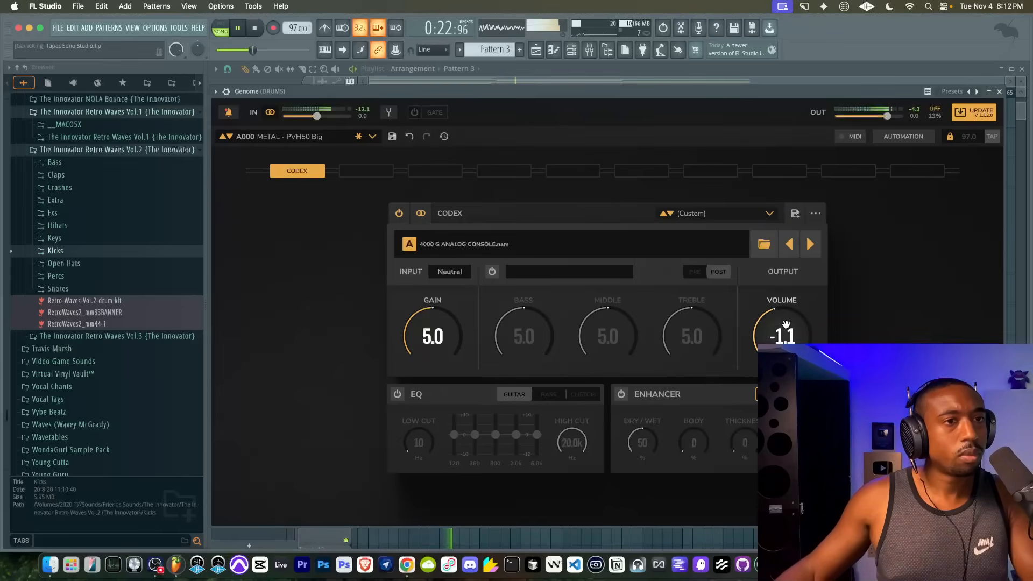
{"action": "left_click", "coordinate": [1000, 92]}
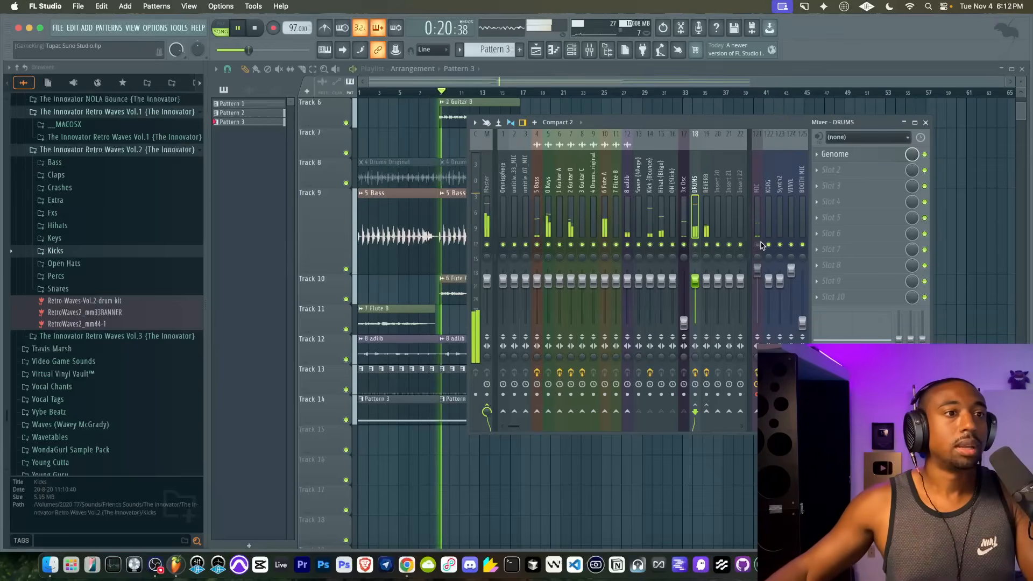
Step: Lower the Kick mixer track's volume to about -1.4 dB
{"action": "key", "text": "F9"}
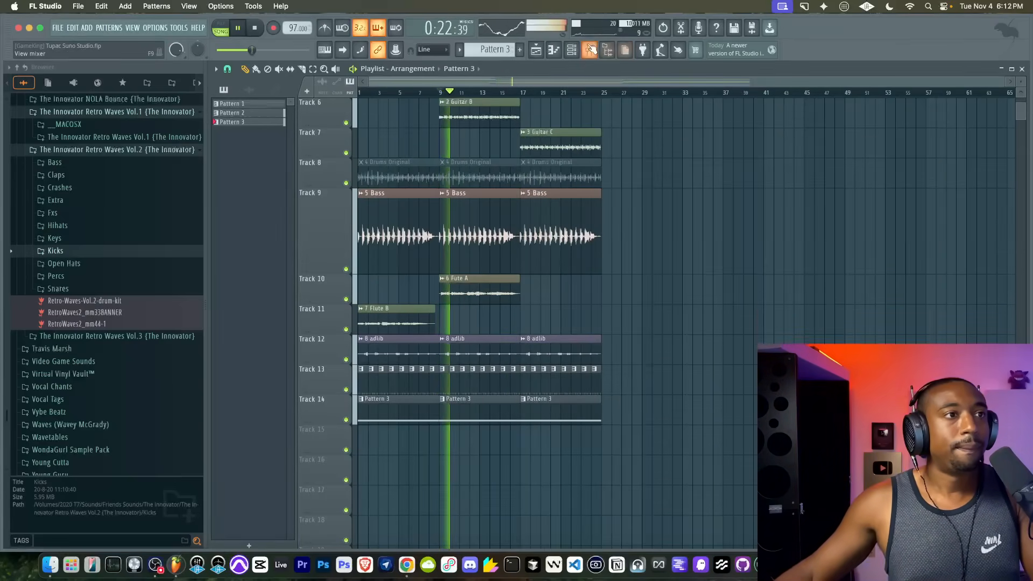
{"action": "key", "text": "F9"}
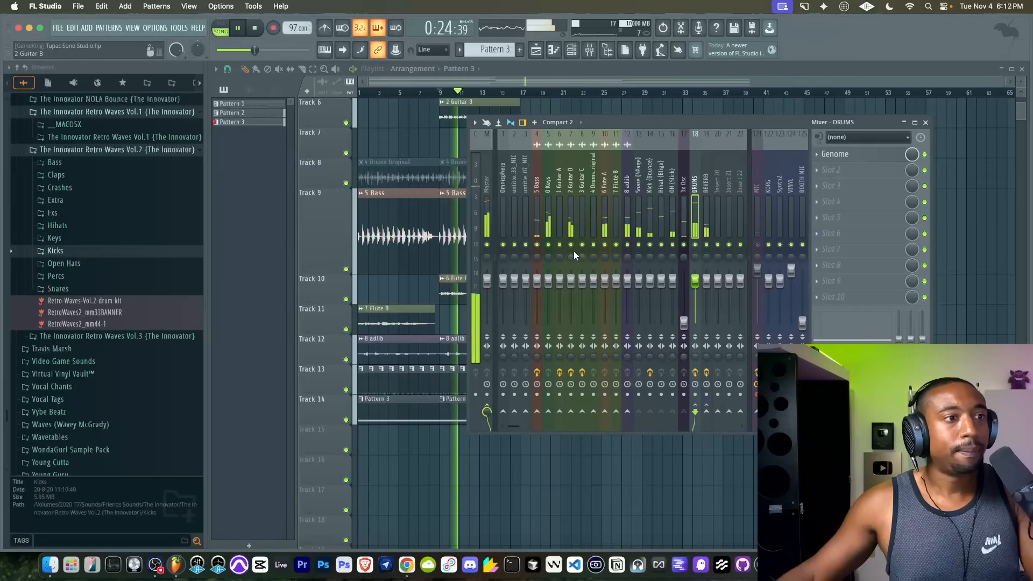
{"action": "left_click_drag", "start_coordinate": [650, 280], "coordinate": [650, 283]}
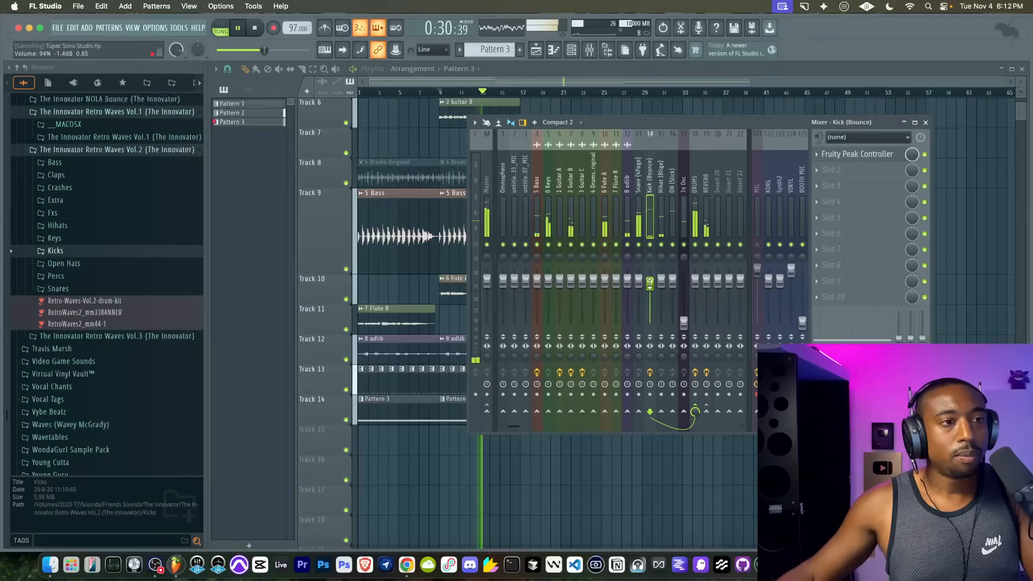
Step: Add Fruity Parametric EQ 2 to the 3x Osc mixer track with its main level at about -1.7 dB, and close the mixer
{"action": "right_click", "coordinate": [999, 284]}
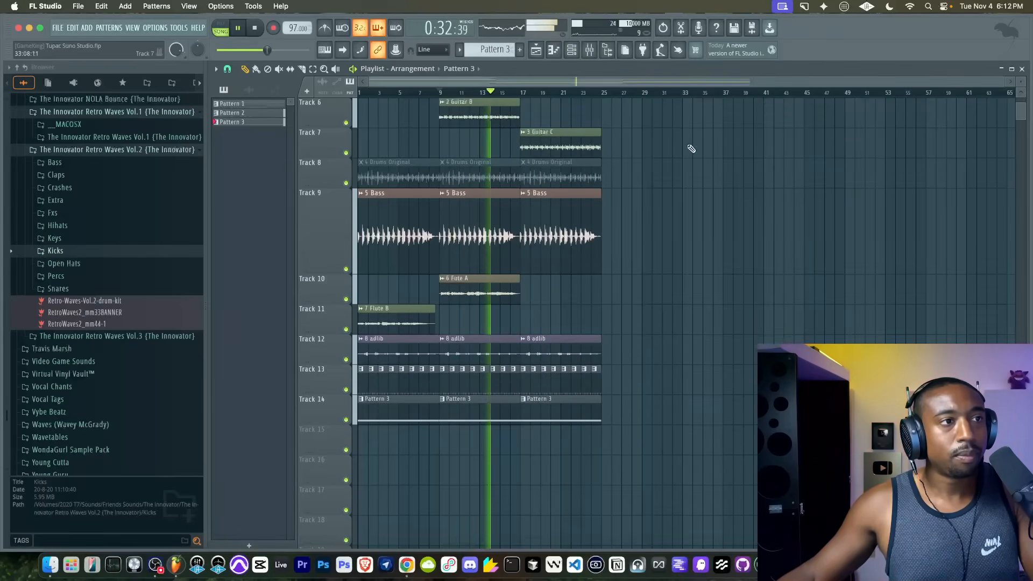
{"action": "left_click", "coordinate": [589, 50]}
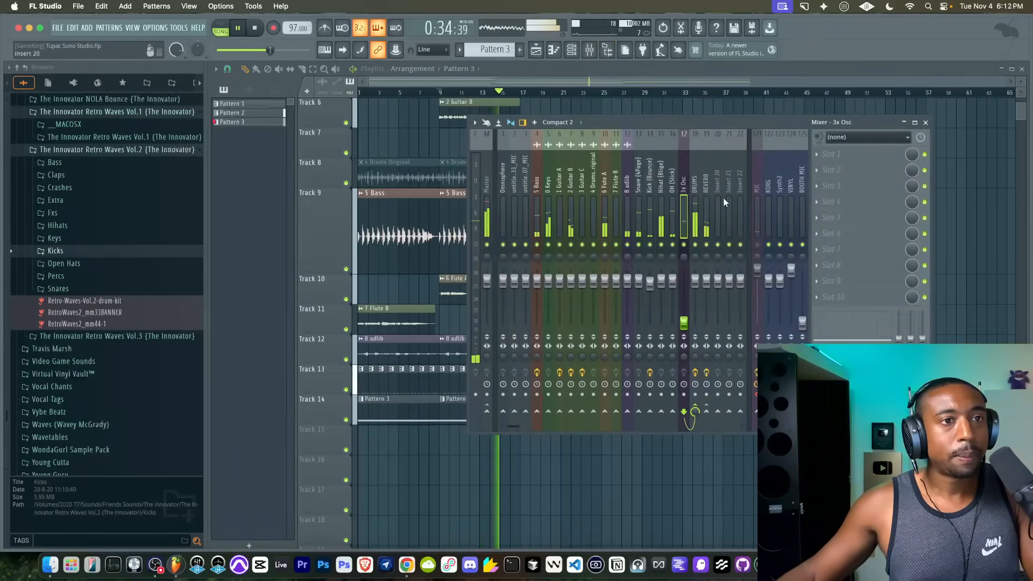
{"action": "left_click", "coordinate": [841, 161]}
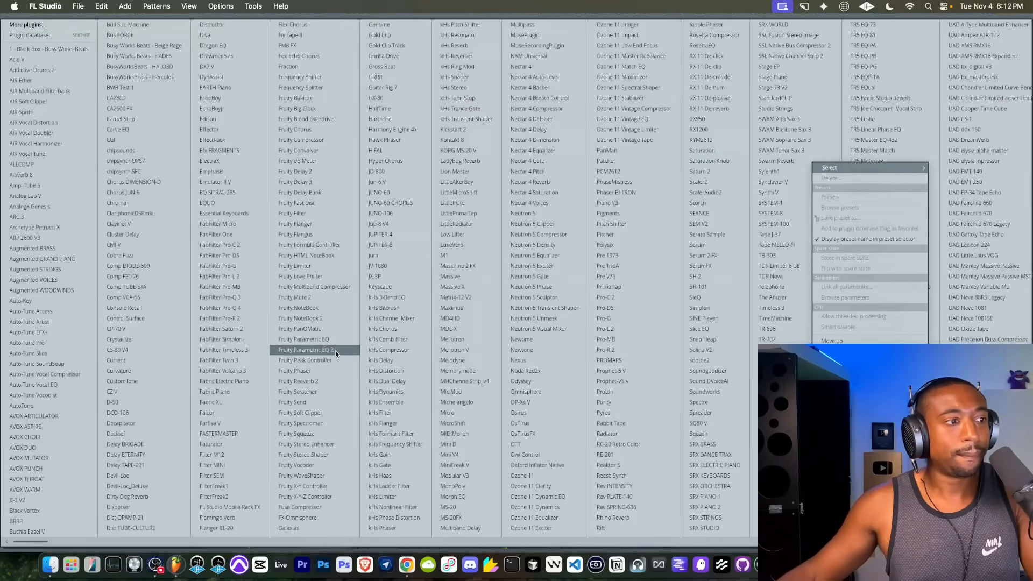
{"action": "left_click", "coordinate": [307, 350]}
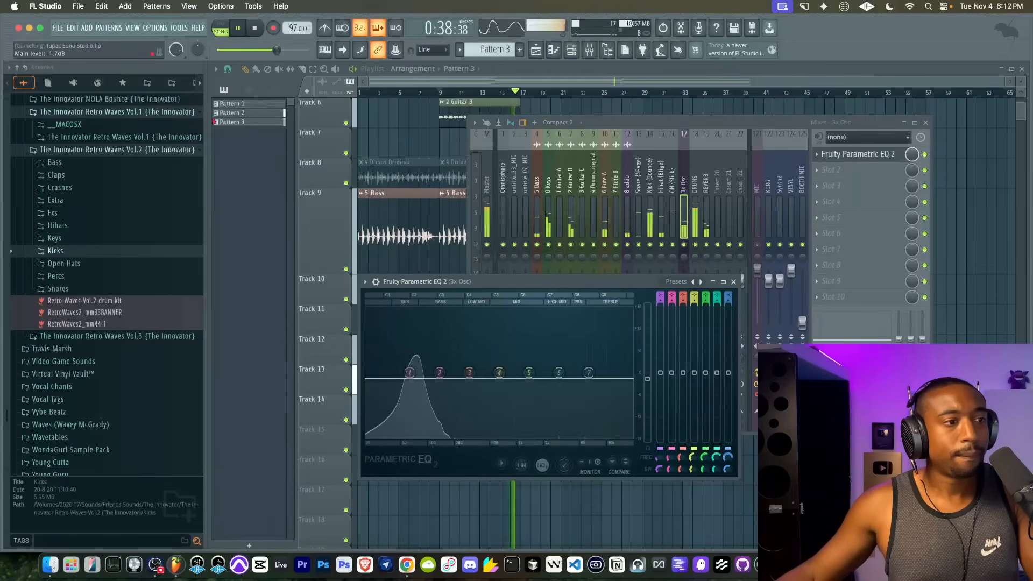
{"action": "left_click", "coordinate": [733, 281]}
{"action": "key", "text": "F9"}
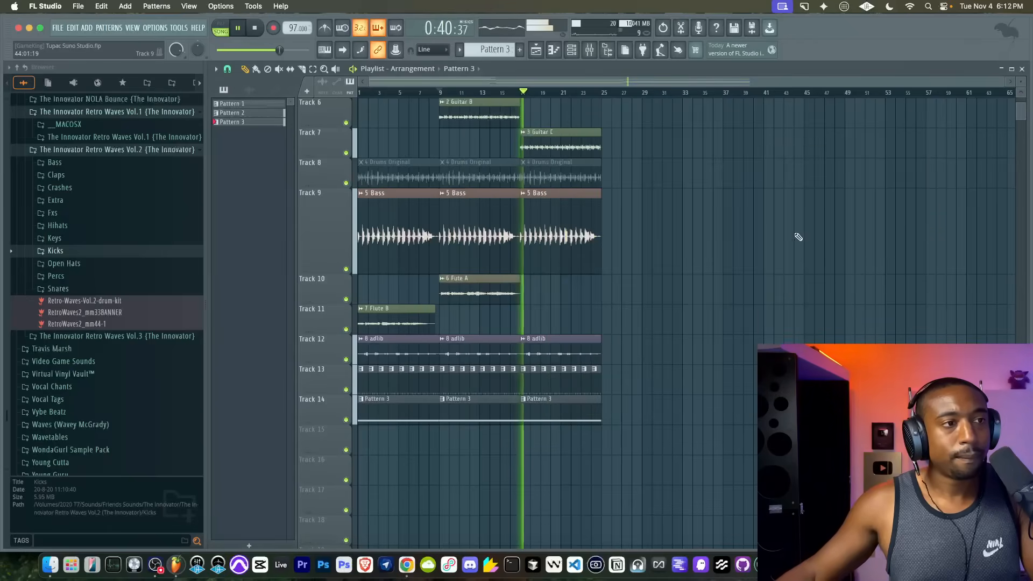
Step: Duplicate the playlist clips on Tracks 4 to 13 directly after the existing arrangement, starting at bar 25
{"action": "scroll", "coordinate": [537, 185], "scroll_direction": "up", "scroll_amount": 5}
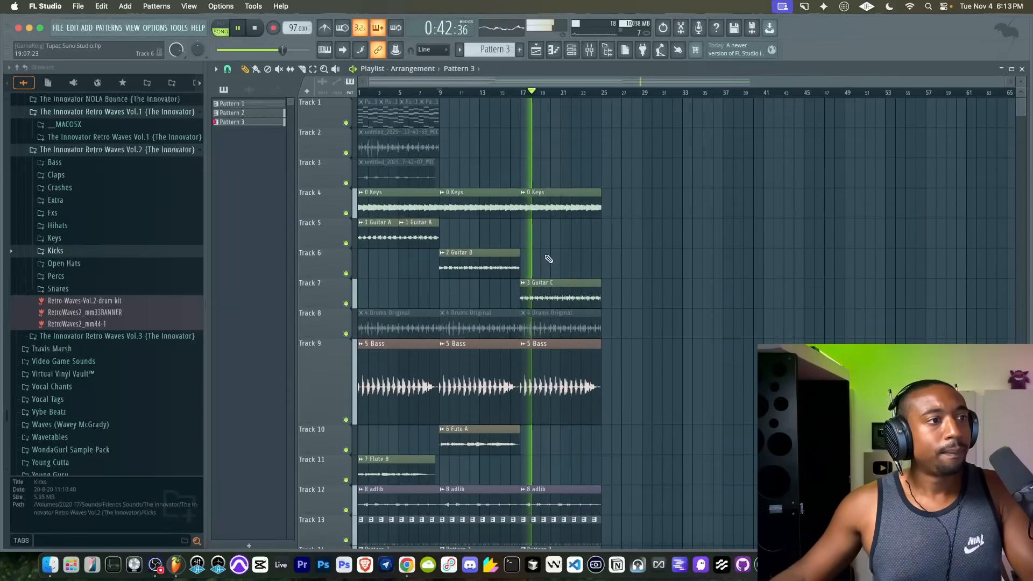
{"action": "left_click_drag", "start_coordinate": [625, 192], "coordinate": [348, 539]}
{"action": "scroll", "coordinate": [398, 468], "scroll_direction": "down", "scroll_amount": 3}
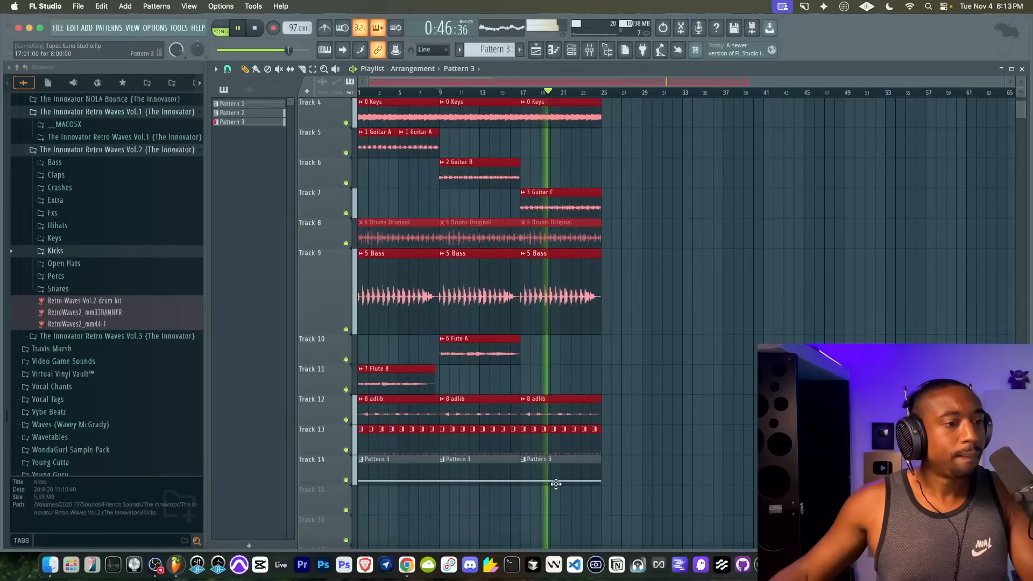
{"action": "key", "text": "ctrl+b"}
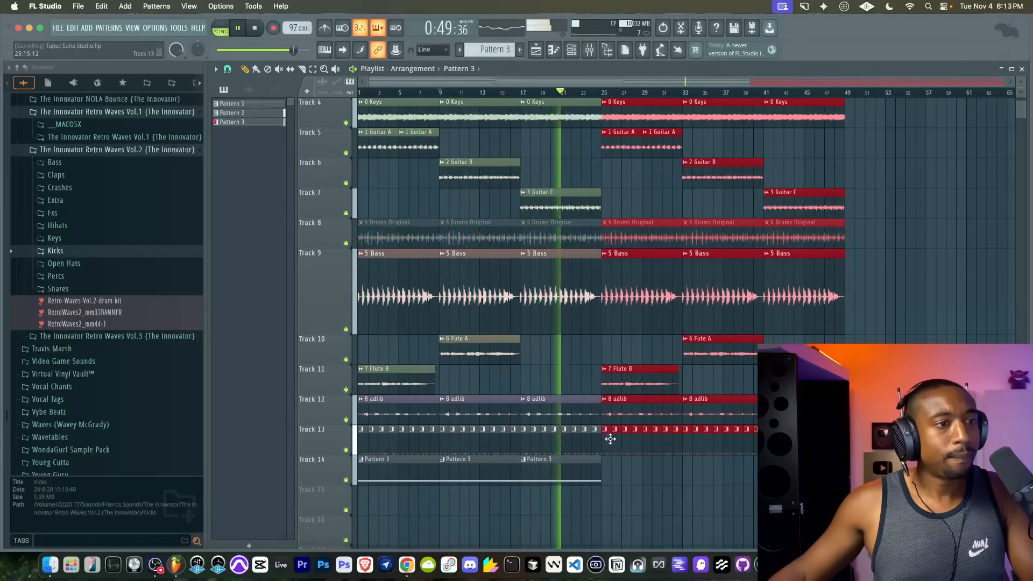
Step: Delete the 5 Bass and 8 adlib clips that start at bar 25, and save the project
{"action": "right_click", "coordinate": [632, 323]}
{"action": "key", "text": "ctrl+s"}
{"action": "scroll", "coordinate": [636, 330], "scroll_direction": "up", "scroll_amount": 3}
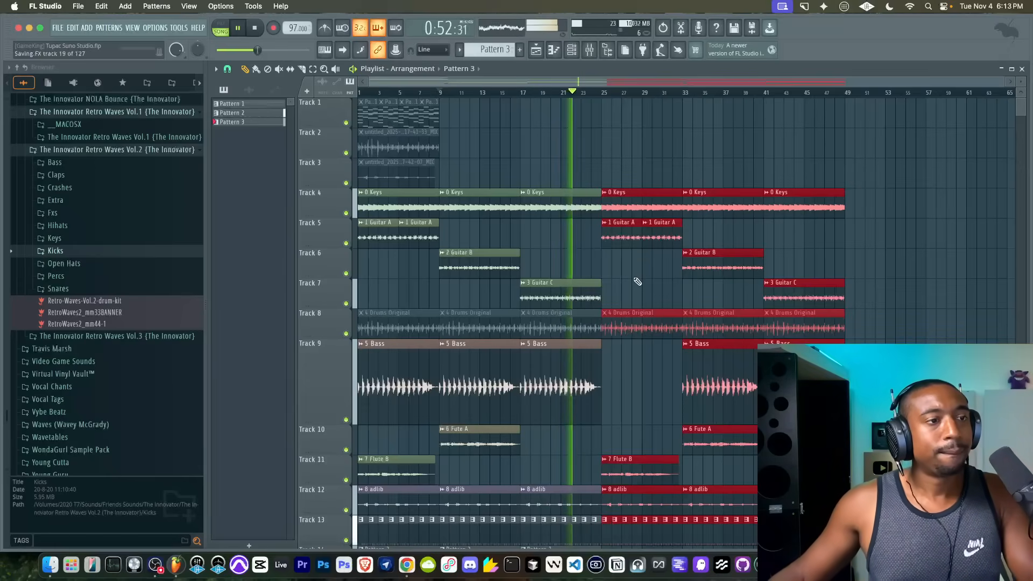
{"action": "scroll", "coordinate": [635, 305], "scroll_direction": "down", "scroll_amount": 2}
{"action": "left_click", "coordinate": [630, 322], "text": "super"}
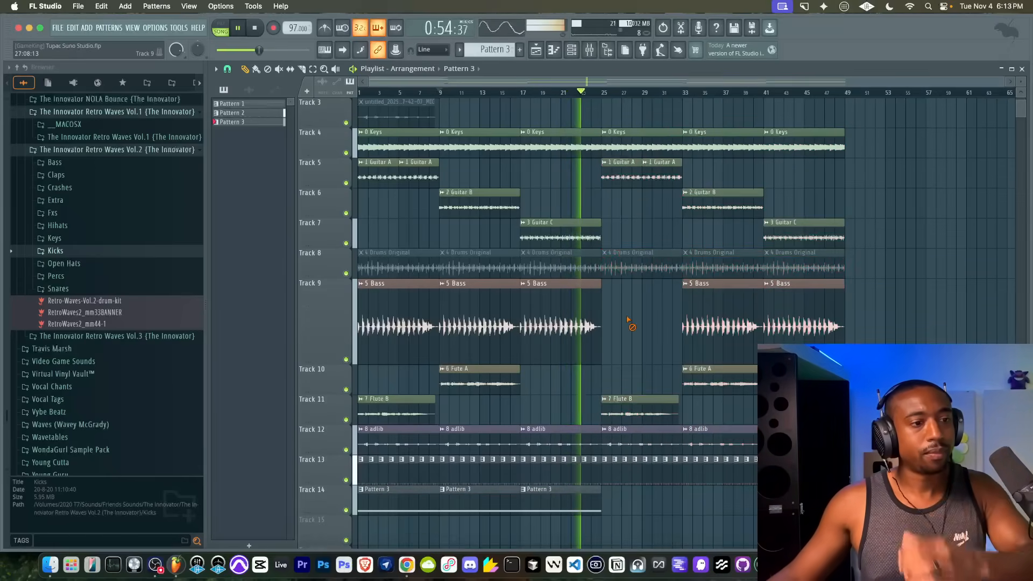
{"action": "right_click", "coordinate": [613, 451]}
{"action": "key", "text": "ctrl+s"}
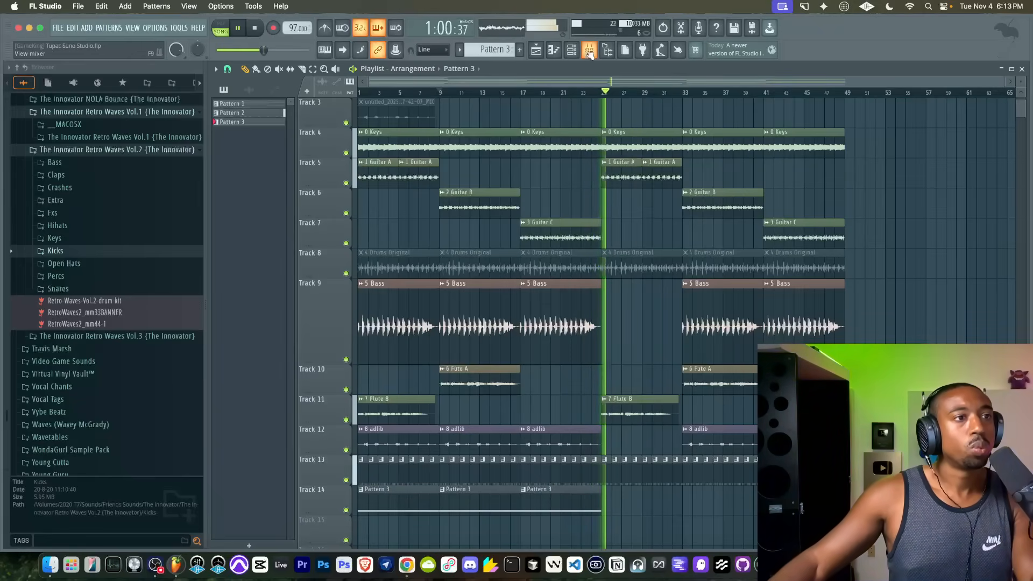
Step: Adjust the REVERB send levels of the 1 Guitar A, 2 Guitar B and 3 Guitar C mixer tracks
{"action": "left_click", "coordinate": [550, 231]}
{"action": "double_click", "coordinate": [551, 231]}
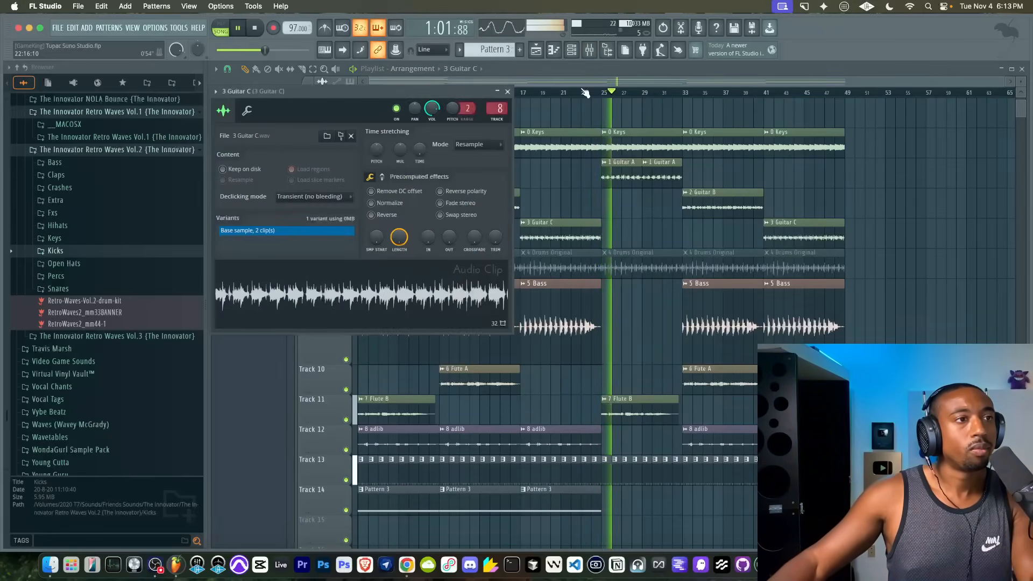
{"action": "left_click", "coordinate": [589, 50]}
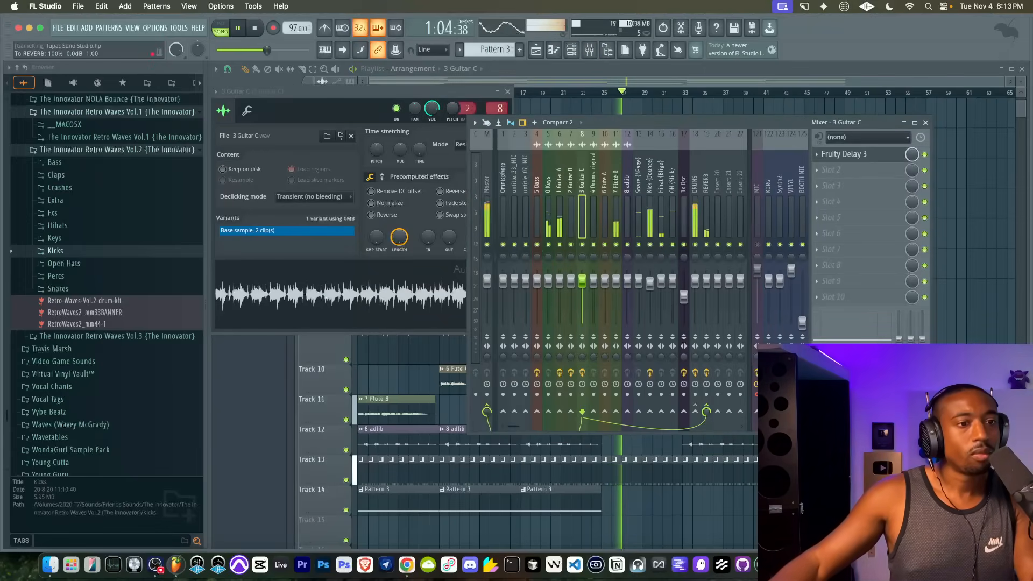
{"action": "left_click", "coordinate": [569, 191]}
{"action": "left_click", "coordinate": [559, 196]}
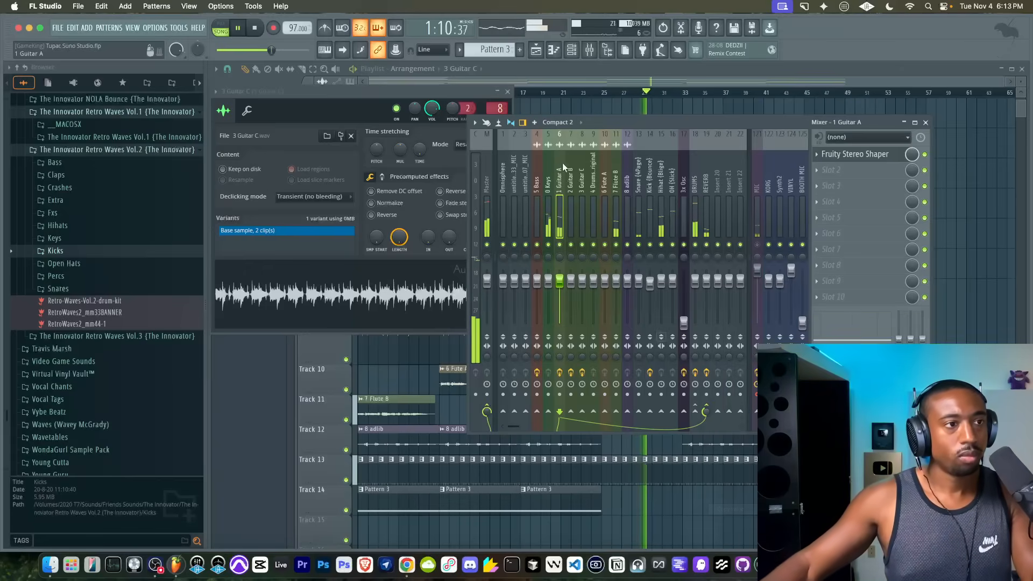
{"action": "left_click", "coordinate": [572, 184]}
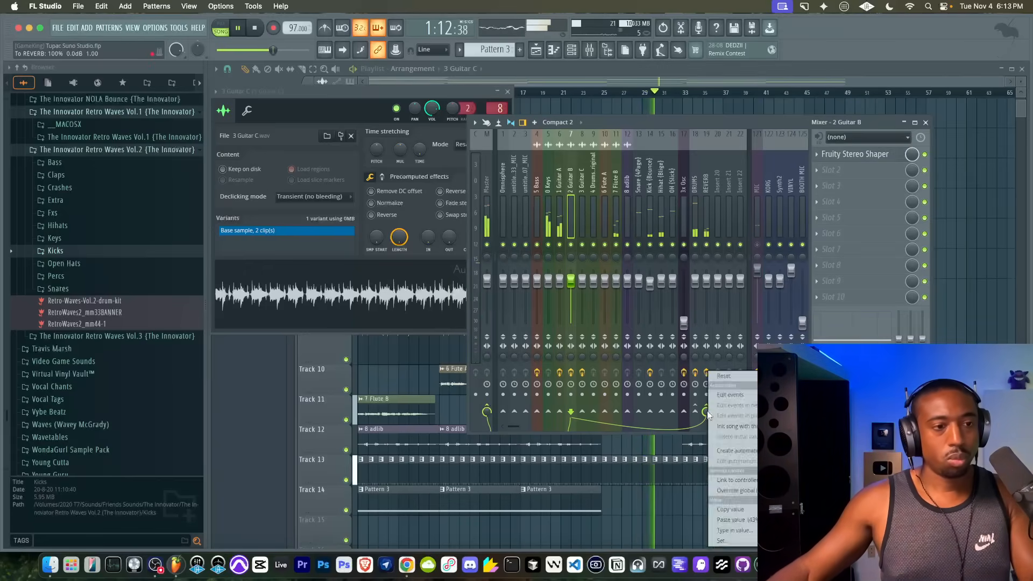
{"action": "left_click", "coordinate": [581, 205]}
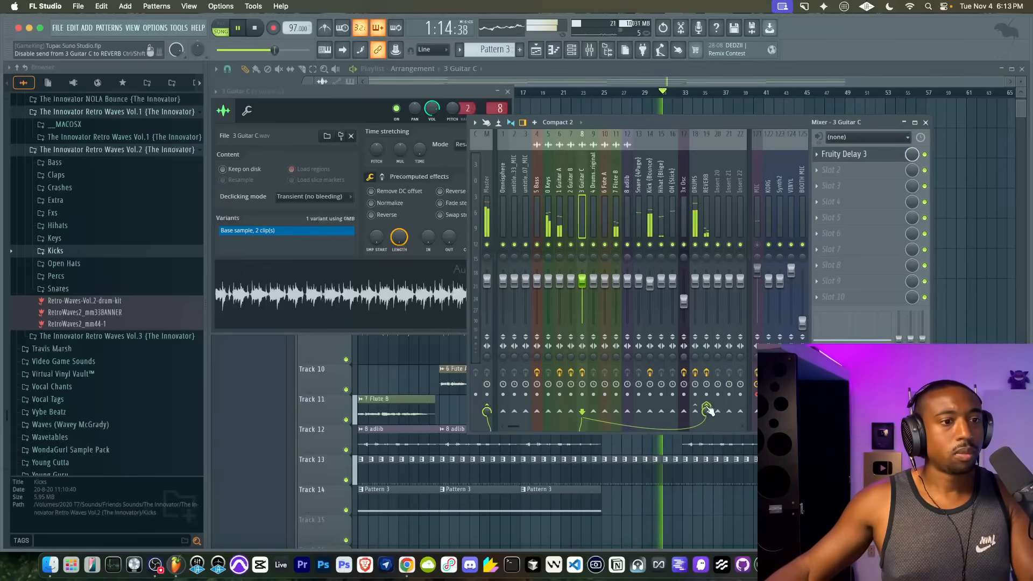
Step: Review the 6 Flute A, 4 Drums Original, DRUMS and Master mixer tracks, and reset the Kick mixer track's volume to 100%
{"action": "left_click", "coordinate": [605, 194]}
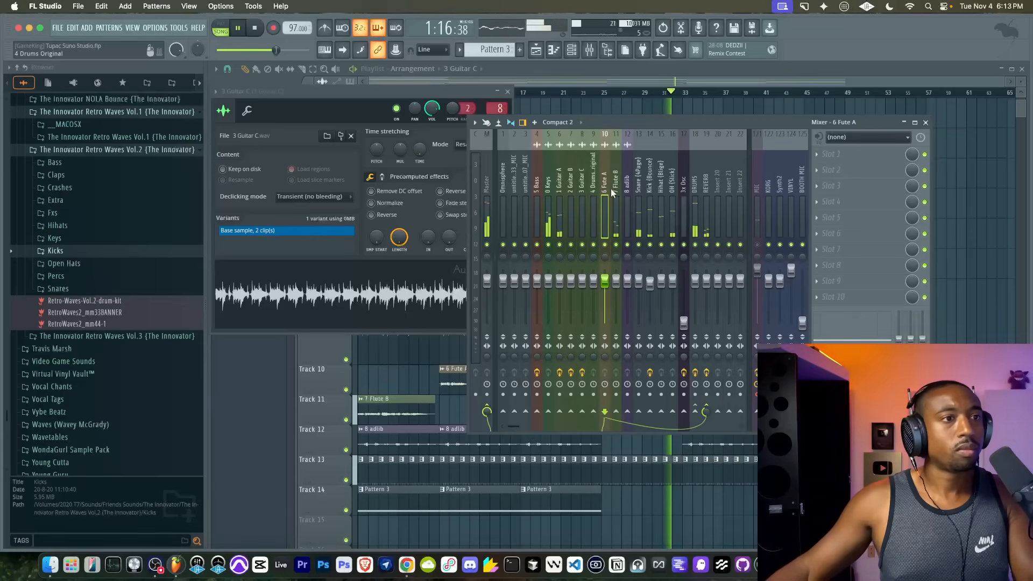
{"action": "left_click", "coordinate": [594, 195]}
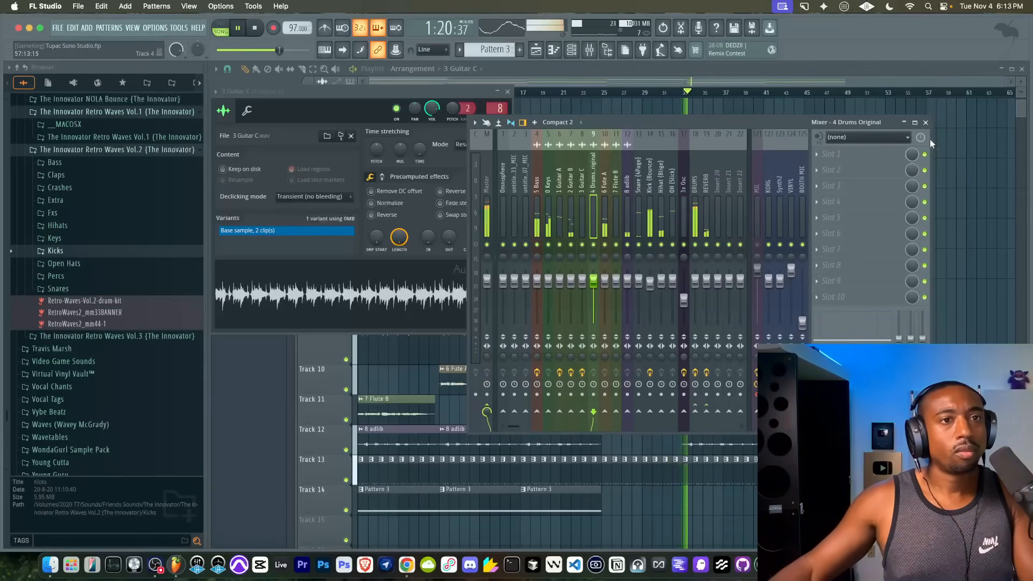
{"action": "left_click", "coordinate": [695, 198]}
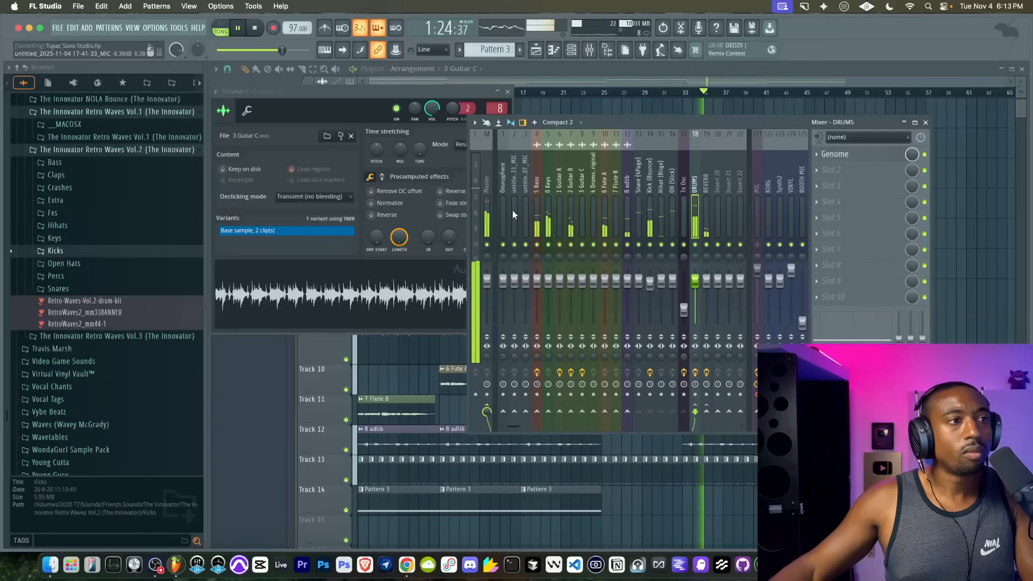
{"action": "left_click", "coordinate": [490, 208]}
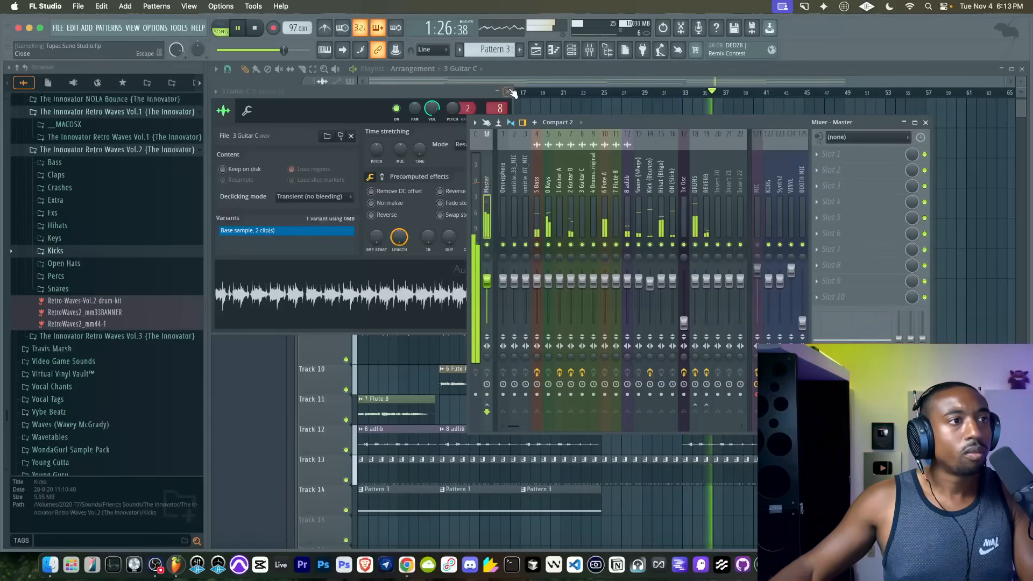
{"action": "right_click", "coordinate": [648, 280]}
{"action": "left_click", "coordinate": [649, 285]}
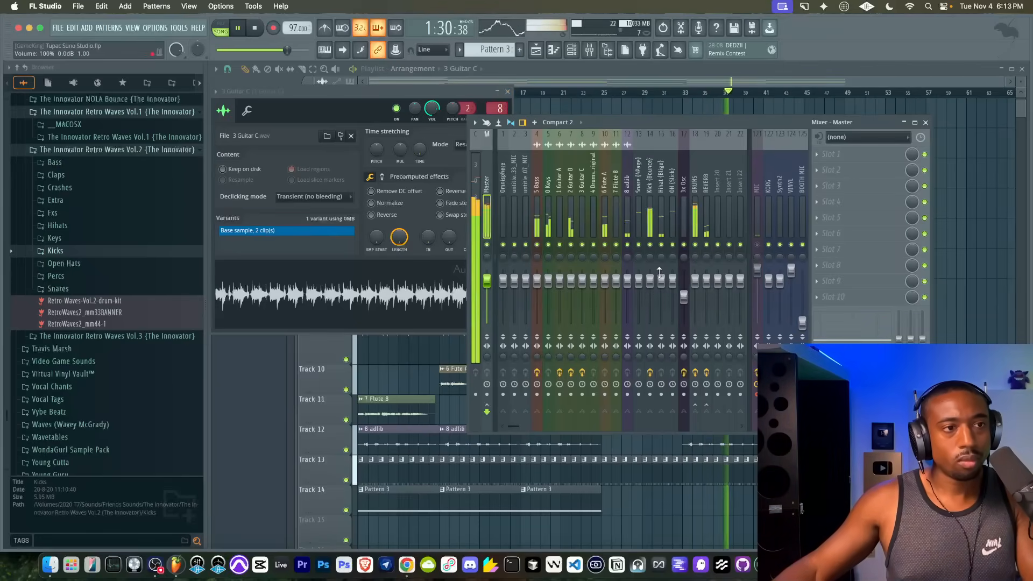
Step: Check the 3x Osc mixer track's equalizer, and duplicate the Pattern 3 clips on Track 14 directly after the existing ones, starting at bar 25
{"action": "left_click", "coordinate": [686, 211]}
{"action": "left_click", "coordinate": [869, 155]}
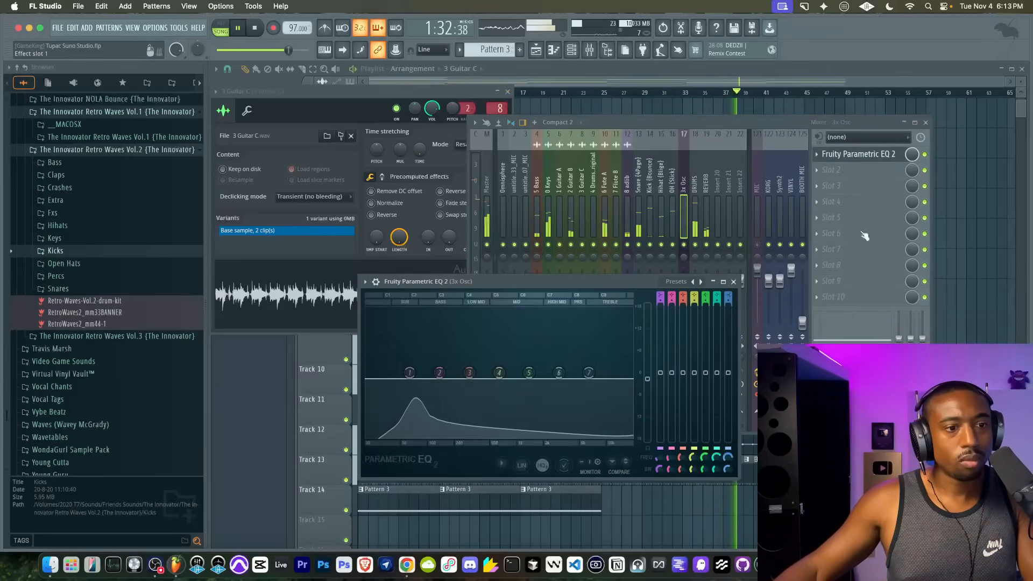
{"action": "left_click", "coordinate": [700, 532]}
{"action": "right_click", "coordinate": [697, 531]}
{"action": "left_click_drag", "start_coordinate": [619, 505], "coordinate": [454, 499]}
{"action": "key", "text": "super+b"}
{"action": "key", "text": "super+b"}
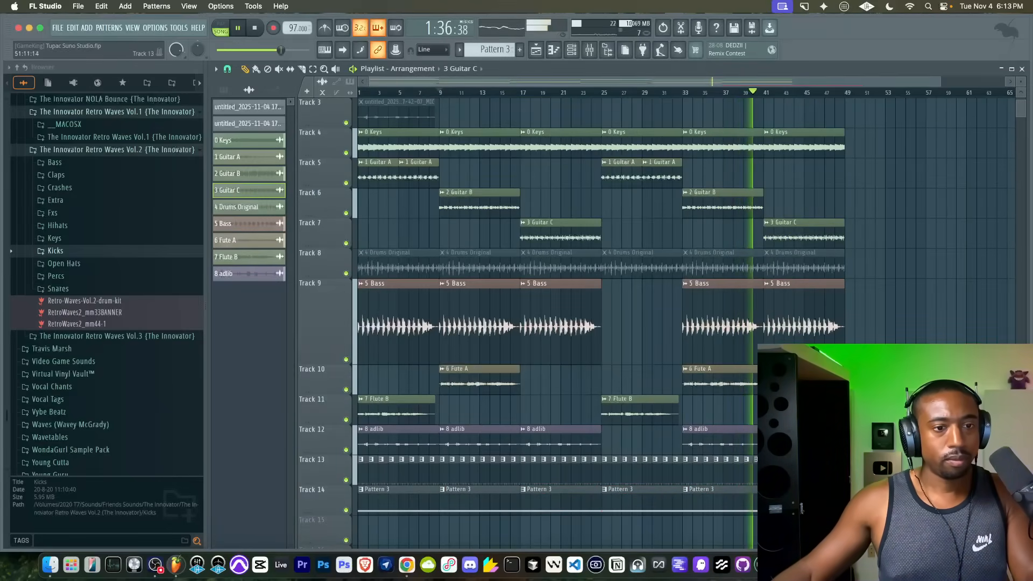
Step: Try loading the uaudio_ssl_g_bus_compressor plugin in the first effect slot of the Master mixer track
{"action": "left_click", "coordinate": [589, 49]}
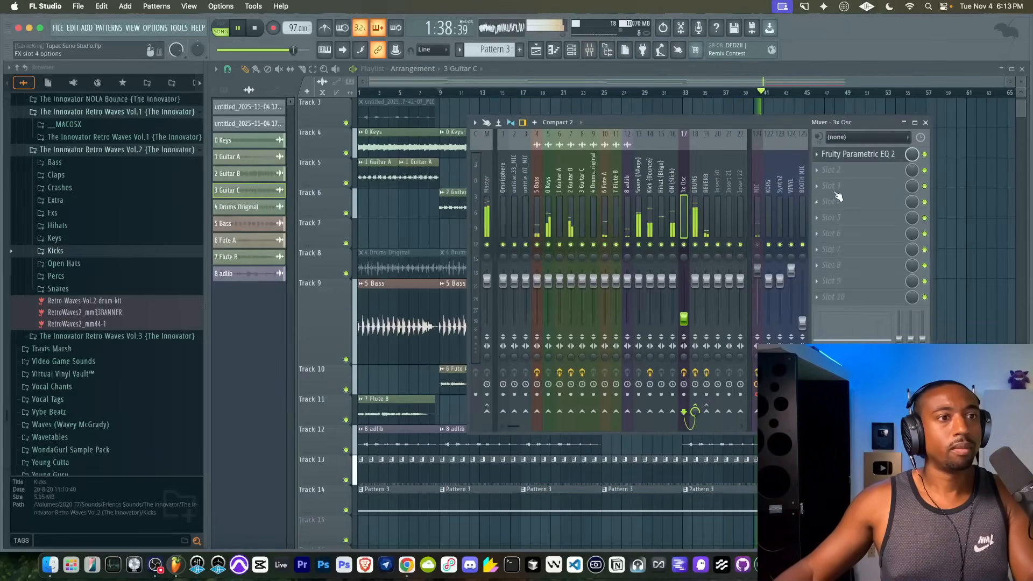
{"action": "right_click", "coordinate": [960, 188]}
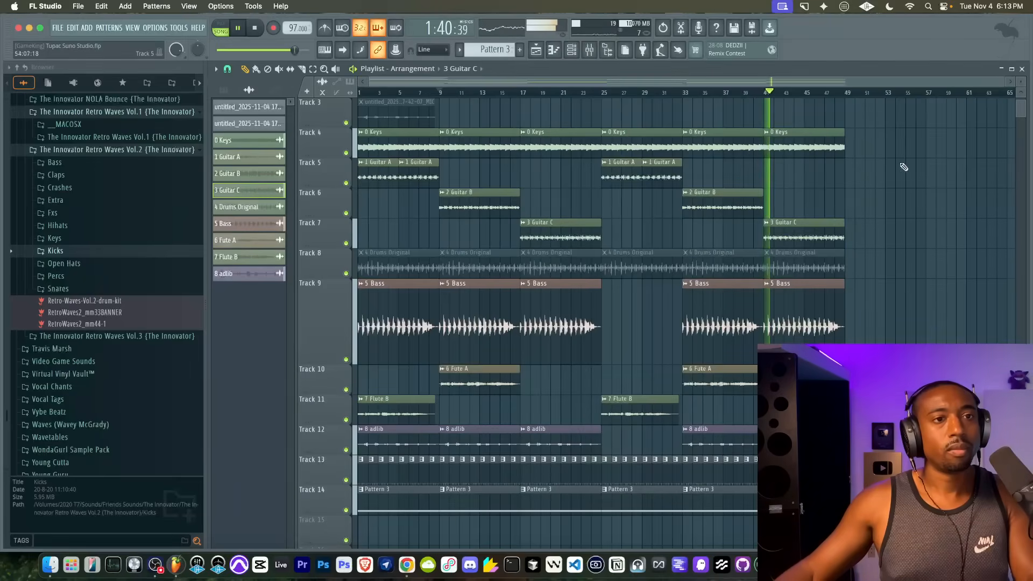
{"action": "left_click", "coordinate": [590, 53]}
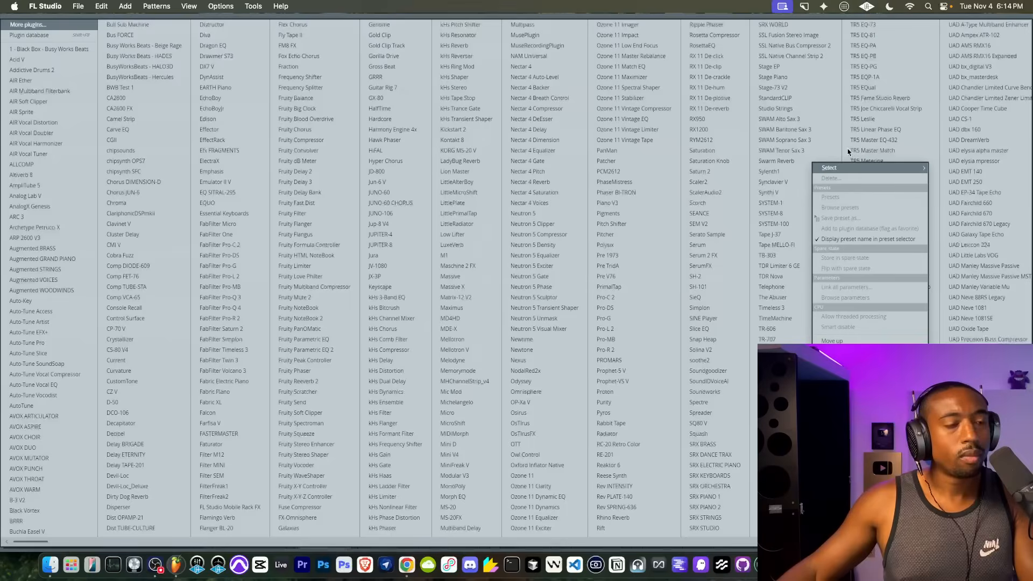
{"action": "left_click", "coordinate": [829, 170]}
{"action": "mouse_move", "coordinate": [830, 168]}
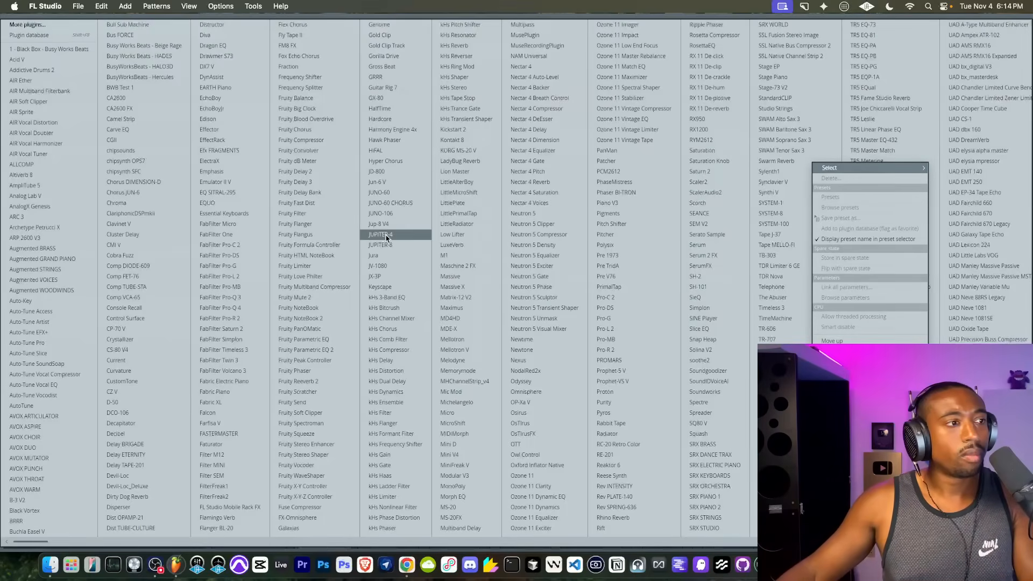
{"action": "scroll", "coordinate": [333, 322], "scroll_direction": "right", "scroll_amount": 5}
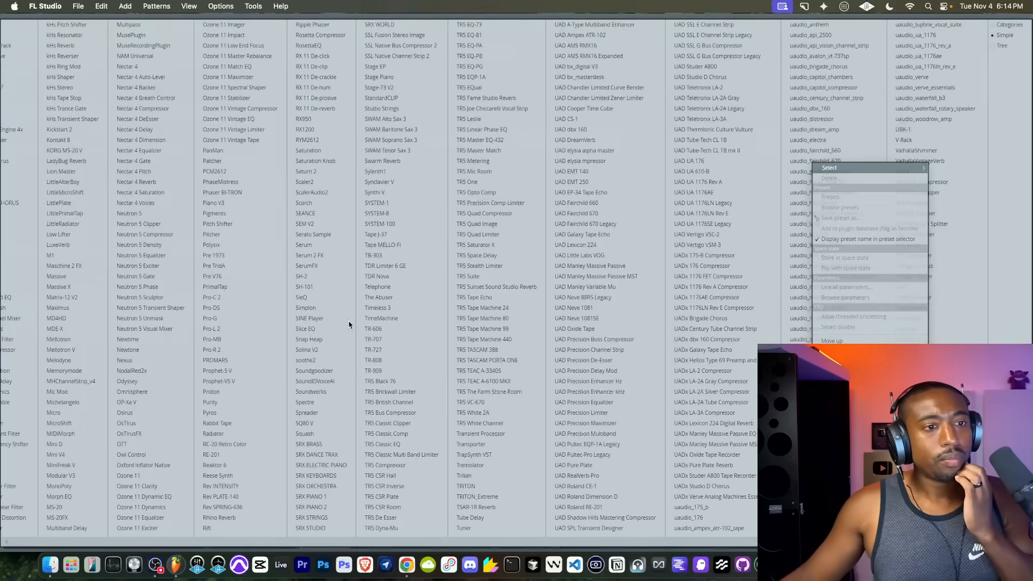
{"action": "left_click", "coordinate": [743, 423]}
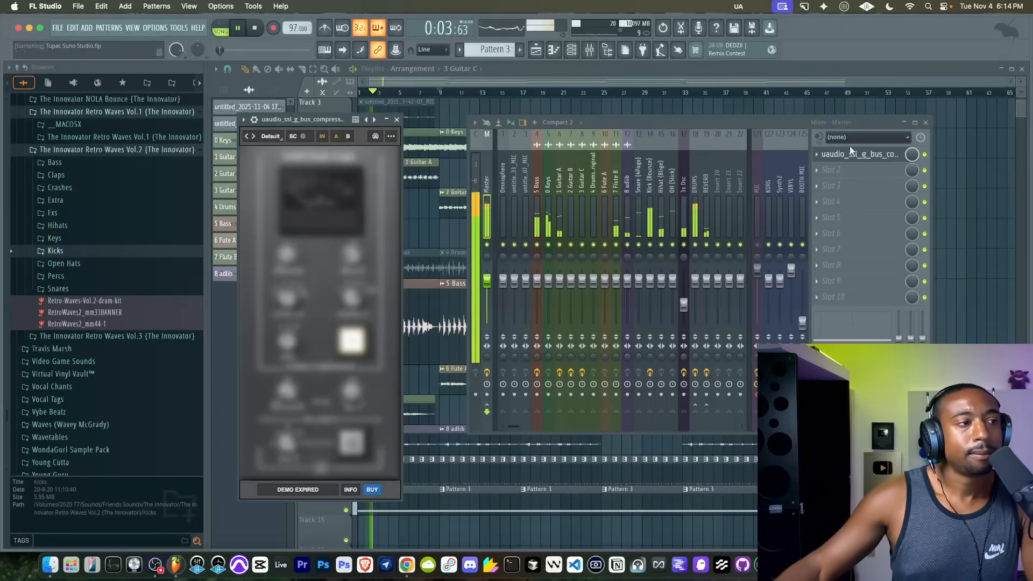
Step: Replace the Master track's compressor with UAD SSL G Bus Compressor, and set its ratio to 4:1
{"action": "left_click", "coordinate": [830, 157]}
{"action": "mouse_move", "coordinate": [823, 173]}
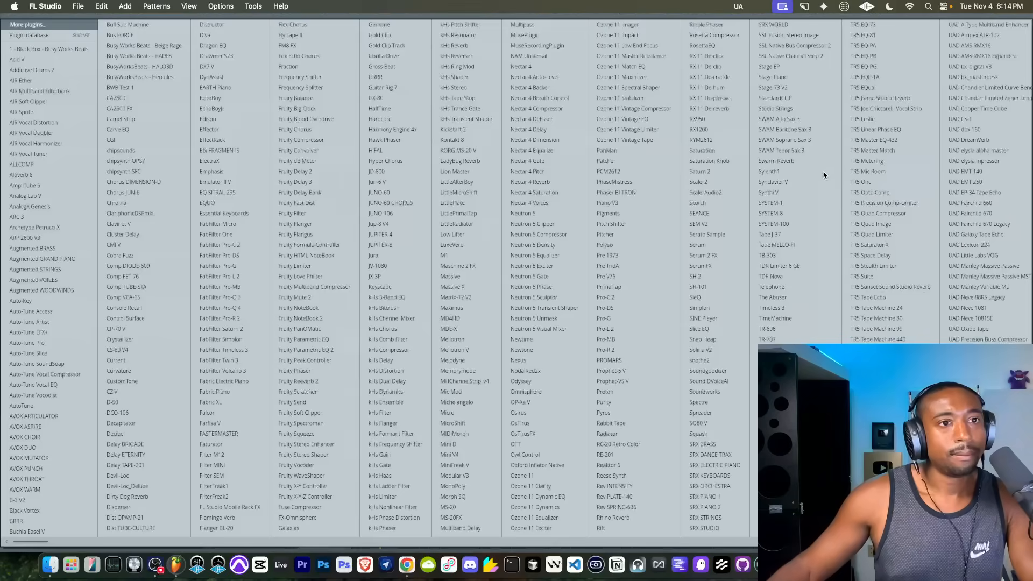
{"action": "scroll", "coordinate": [743, 316], "scroll_direction": "right", "scroll_amount": 3}
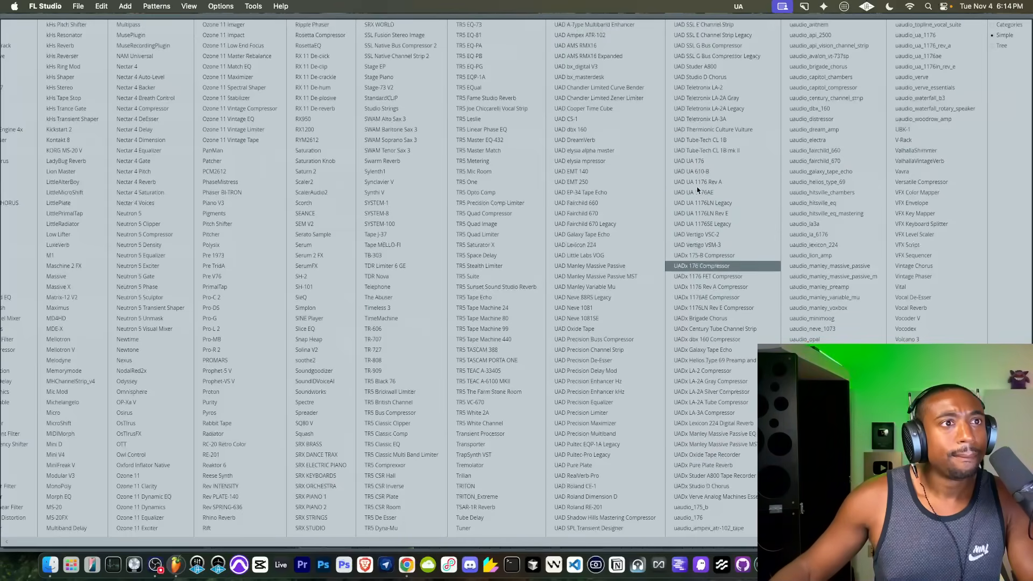
{"action": "left_click", "coordinate": [712, 45]}
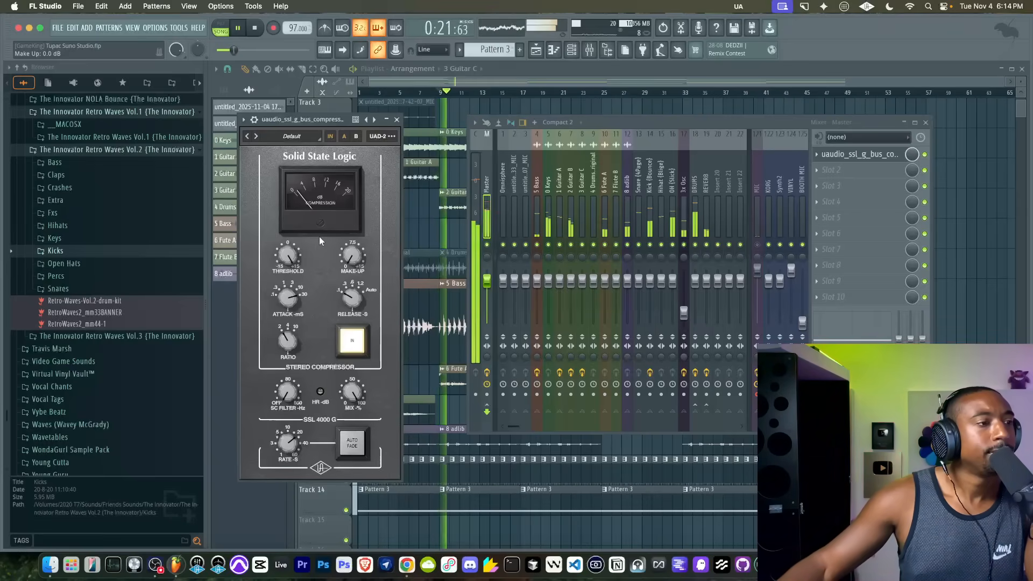
{"action": "left_click_drag", "start_coordinate": [286, 339], "coordinate": [288, 302]}
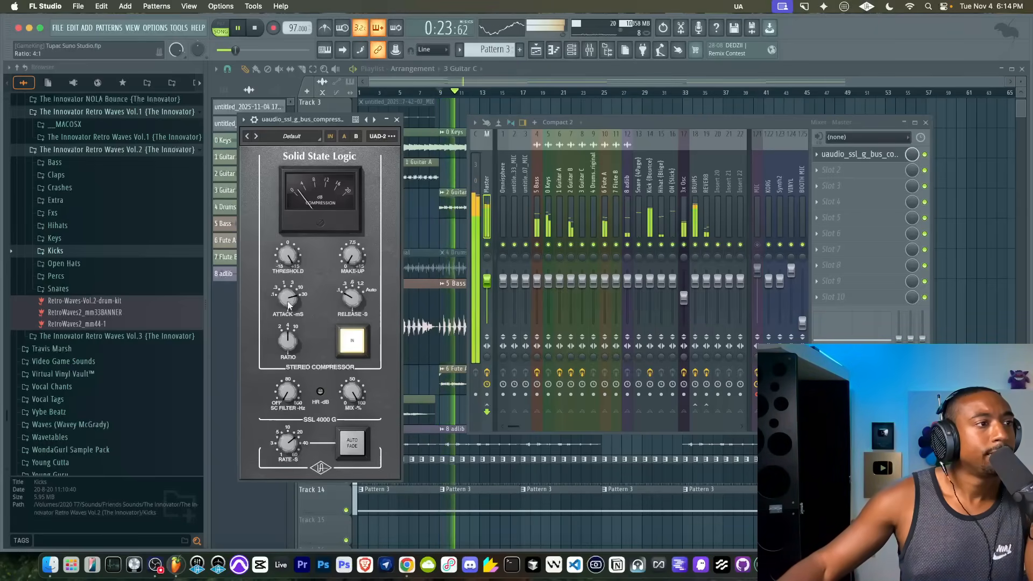
{"action": "left_click", "coordinate": [397, 120]}
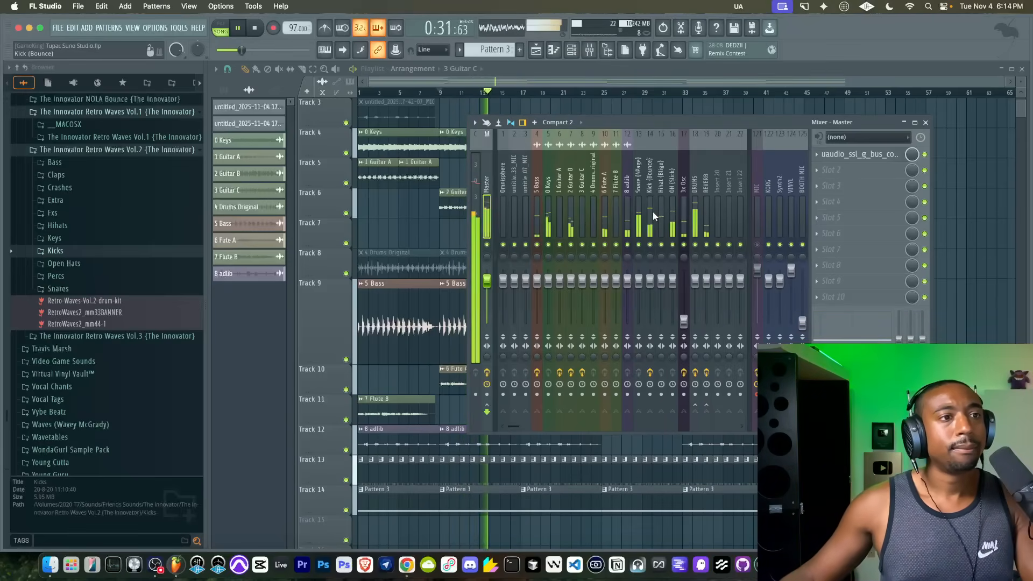
Step: Shorten the attack time of the Kick (RealLove) channel's volume envelope
{"action": "key", "text": "F6"}
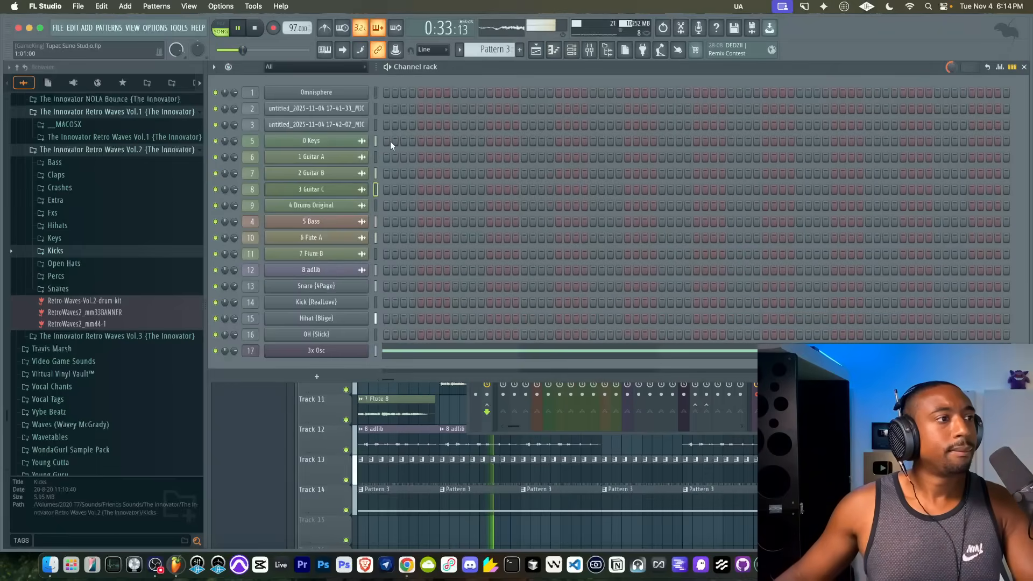
{"action": "left_click", "coordinate": [326, 302]}
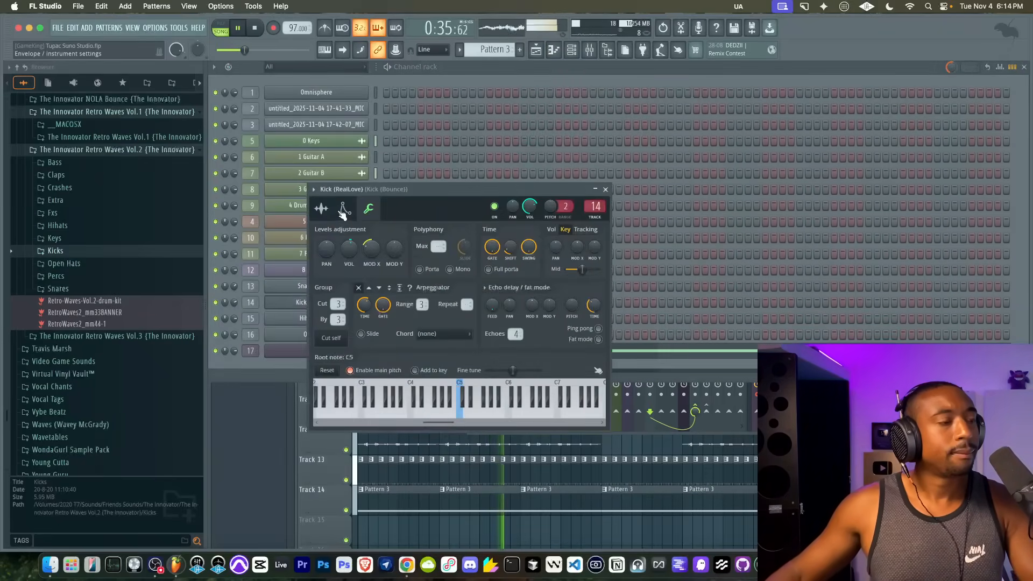
{"action": "left_click", "coordinate": [344, 210]}
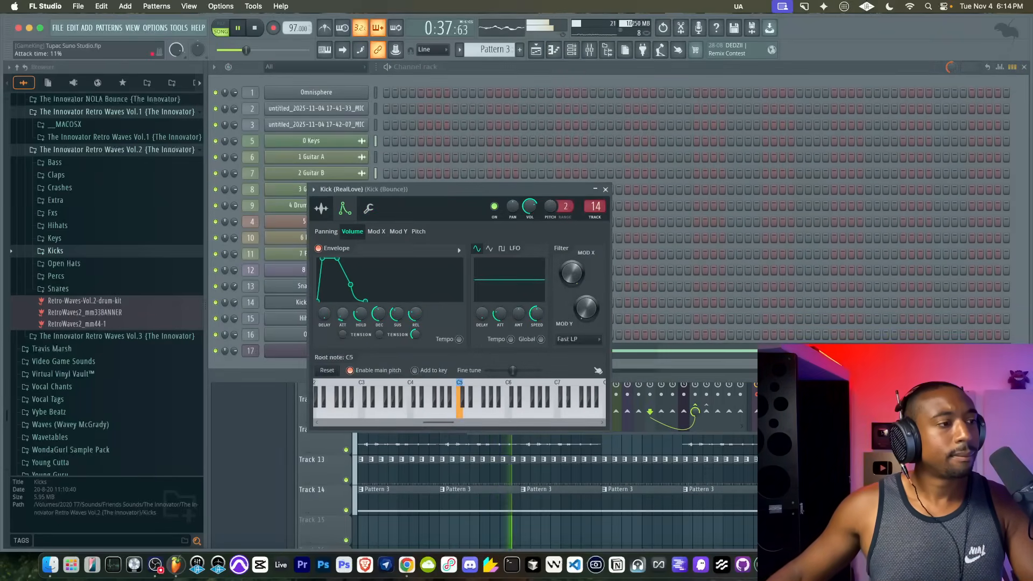
{"action": "left_click_drag", "start_coordinate": [343, 315], "coordinate": [343, 323]}
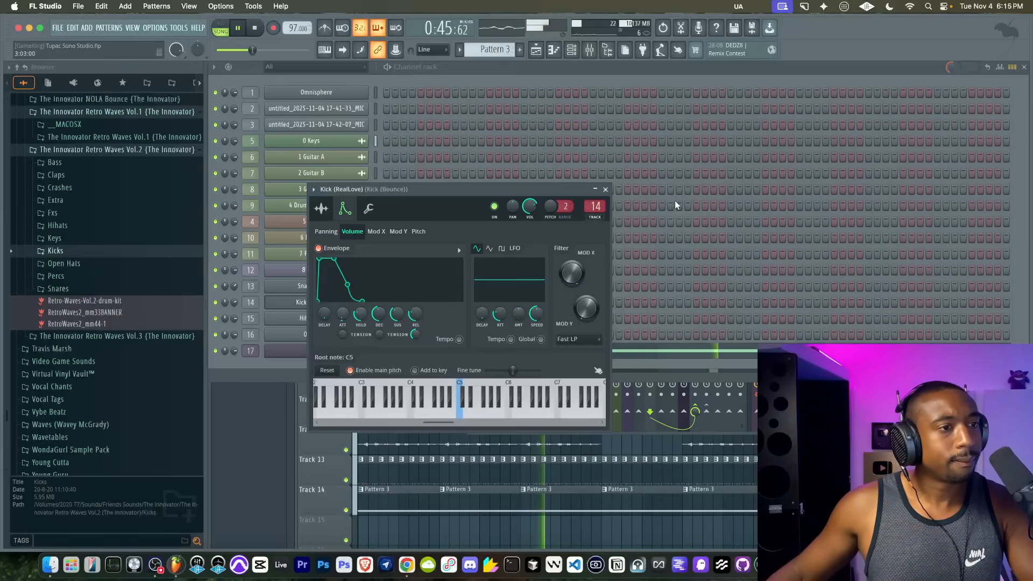
{"action": "left_click", "coordinate": [606, 189]}
Step: Toggle the MIC mixer track with playback paused, and resume playback with the mixer closed
{"action": "key", "text": "F9"}
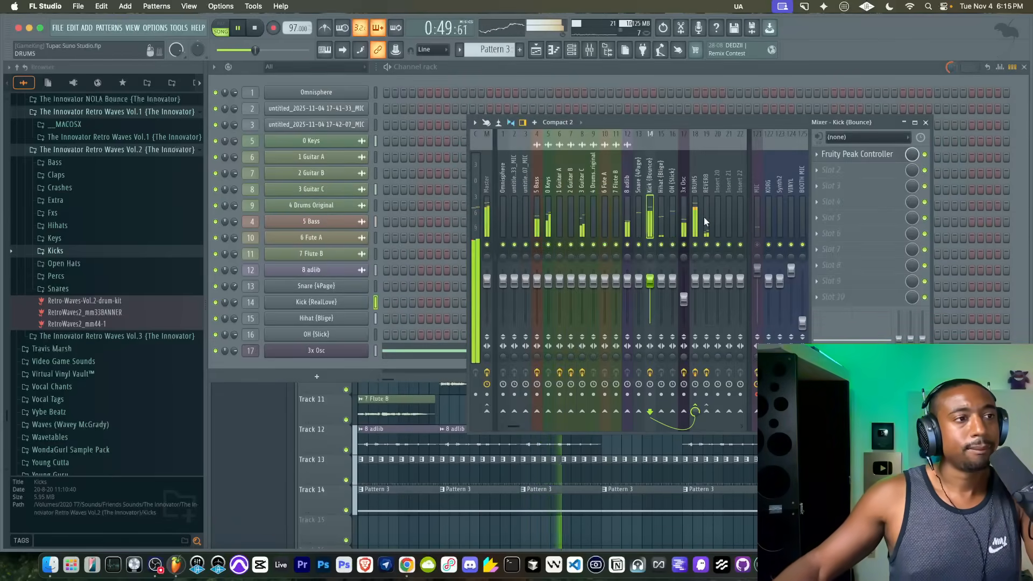
{"action": "key", "text": "space"}
{"action": "left_click", "coordinate": [757, 245]}
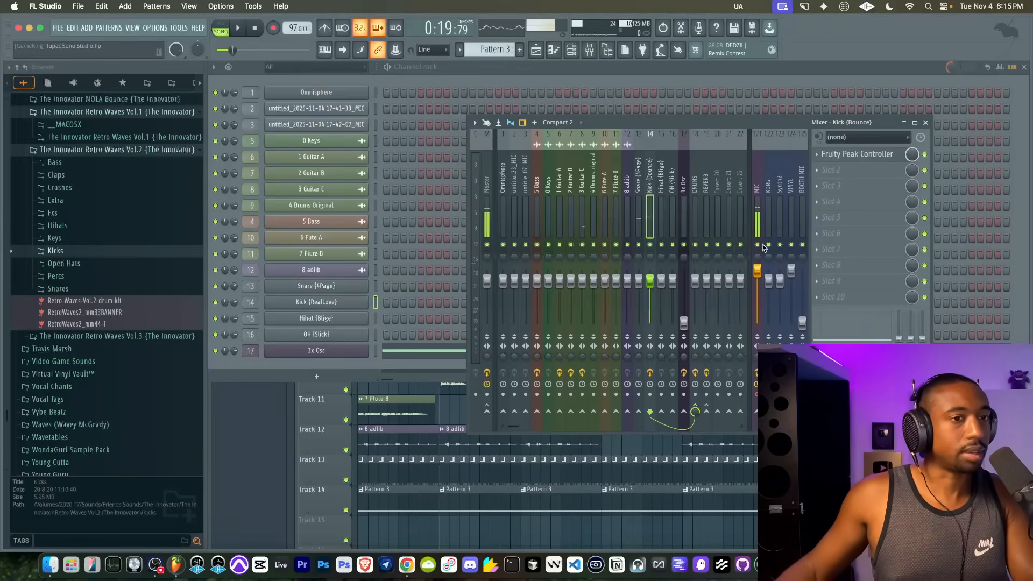
{"action": "key", "text": "space"}
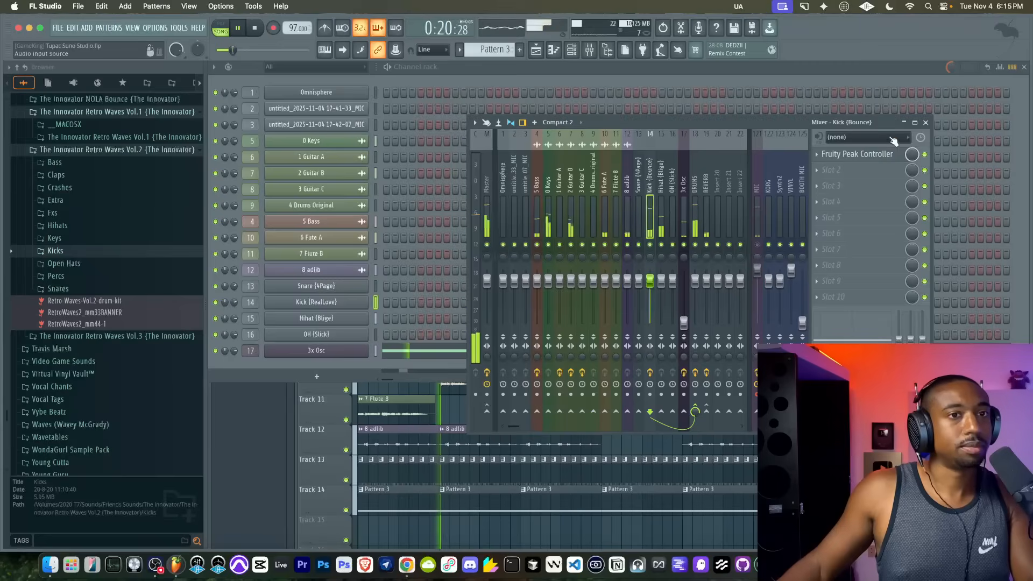
{"action": "left_click", "coordinate": [926, 122]}
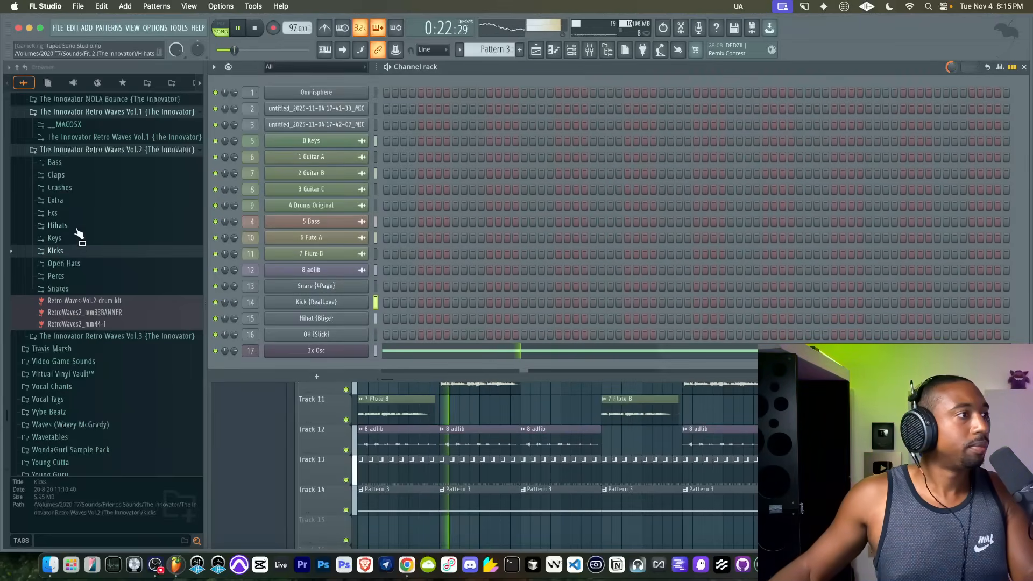
Step: Audition samples in the Retro Waves Vol.2 Kicks folder, and replace the Kick (RealLove) channel's sample with Kick (Gorilla)
{"action": "left_click", "coordinate": [55, 250]}
{"action": "left_click", "coordinate": [79, 286]}
{"action": "left_click", "coordinate": [83, 299]}
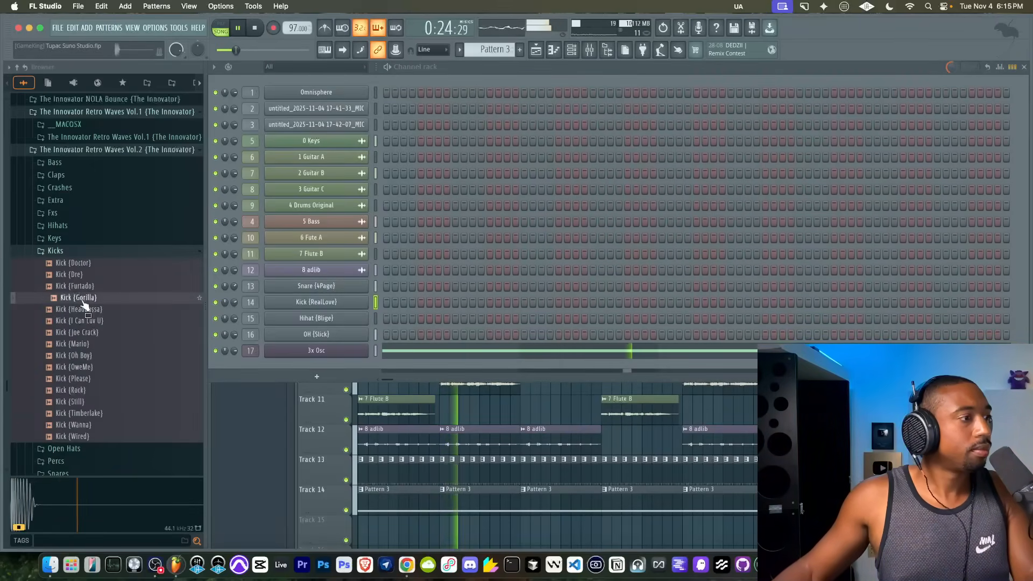
{"action": "left_click_drag", "start_coordinate": [87, 304], "coordinate": [290, 306]}
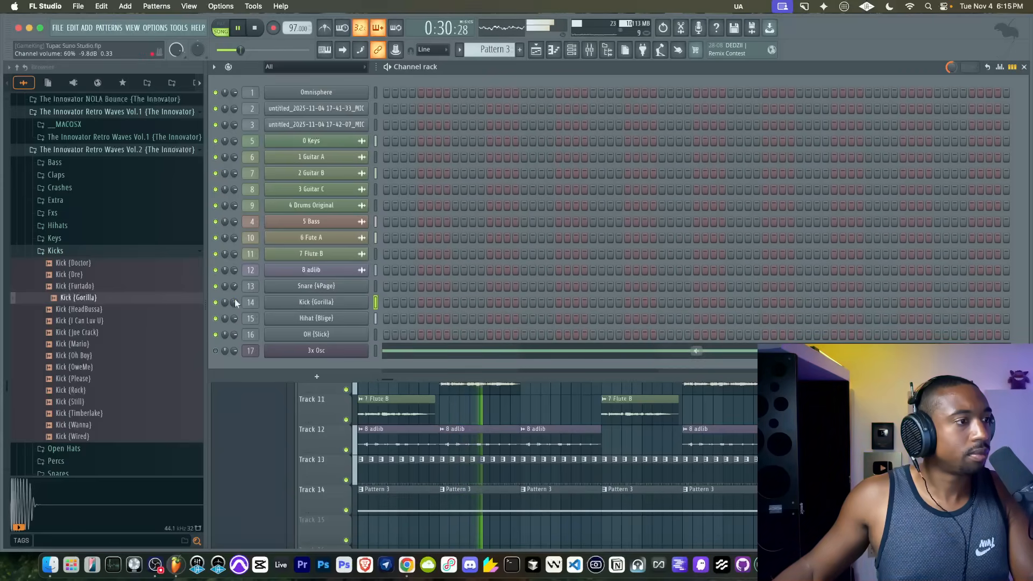
Step: Audition the kick samples from HeadBussa to Mario, and replace the kick channel's sample with Kick (Mario)
{"action": "left_click", "coordinate": [104, 311]}
{"action": "left_click", "coordinate": [101, 321]}
{"action": "left_click", "coordinate": [97, 332]}
{"action": "left_click", "coordinate": [92, 344]}
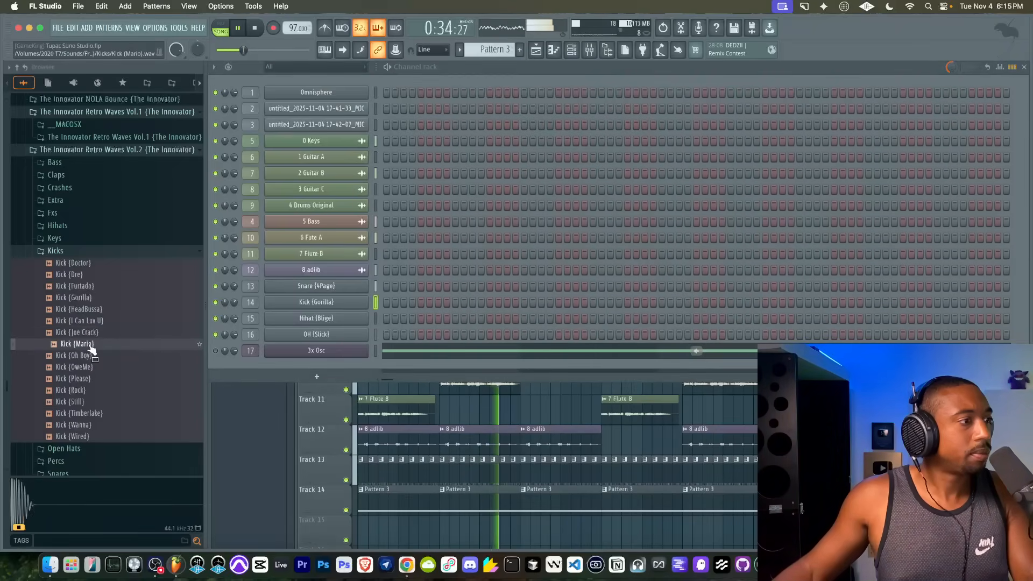
{"action": "left_click_drag", "start_coordinate": [93, 349], "coordinate": [315, 305]}
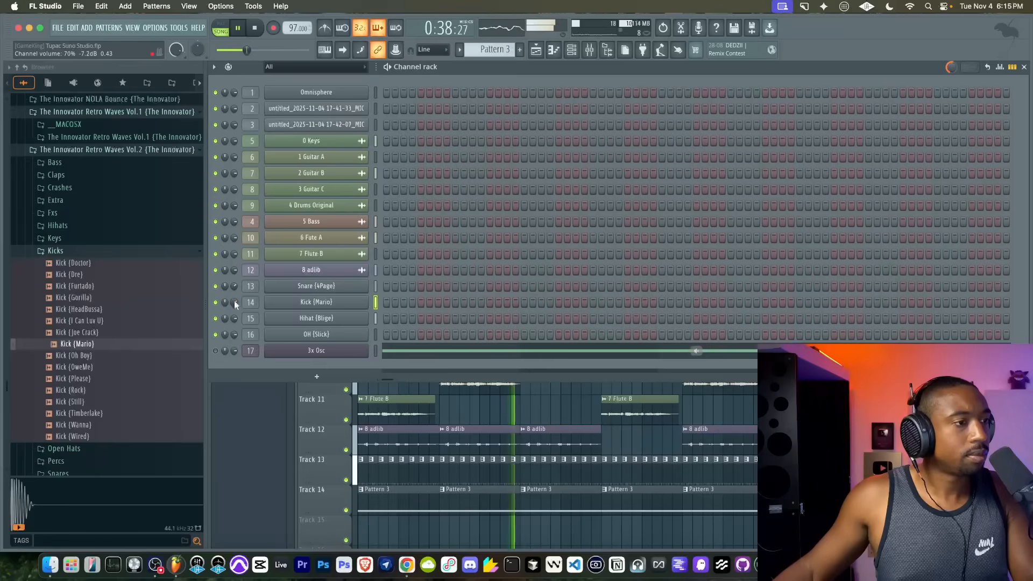
Step: Examine the Kick (Mario) channel's volume envelope and miscellaneous channel settings during playback
{"action": "left_click", "coordinate": [592, 51]}
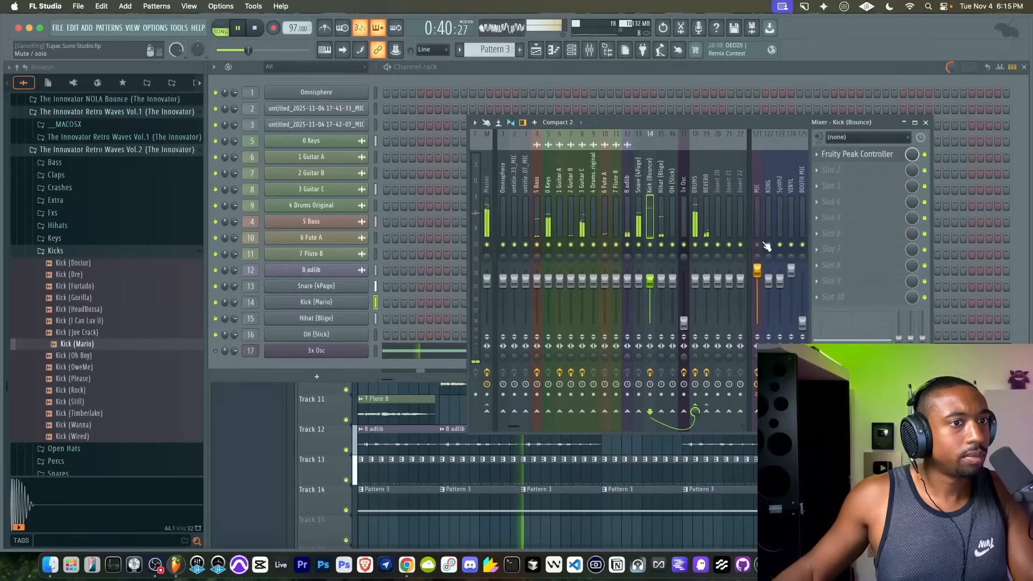
{"action": "left_click", "coordinate": [334, 299]}
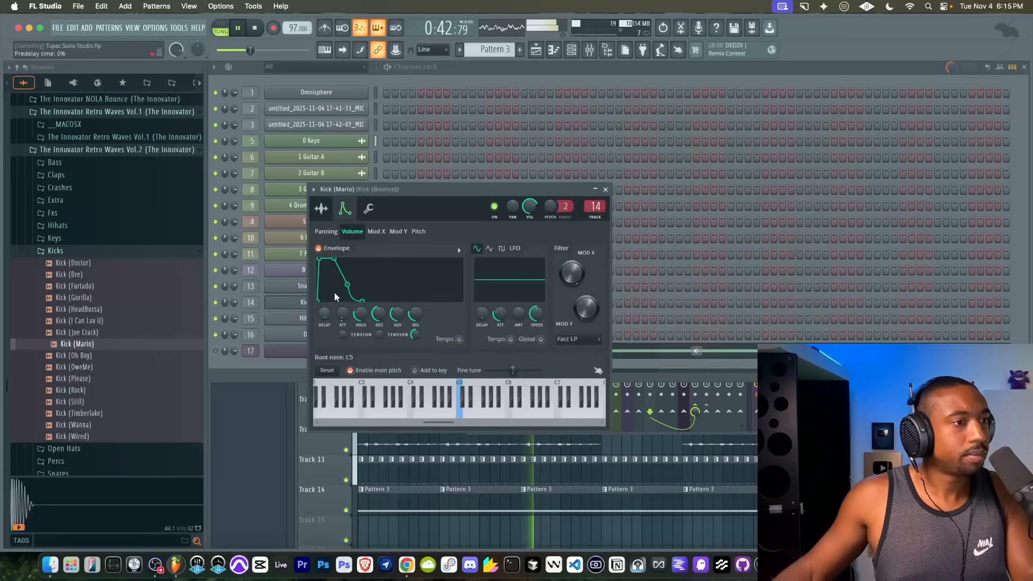
{"action": "left_click", "coordinate": [367, 210]}
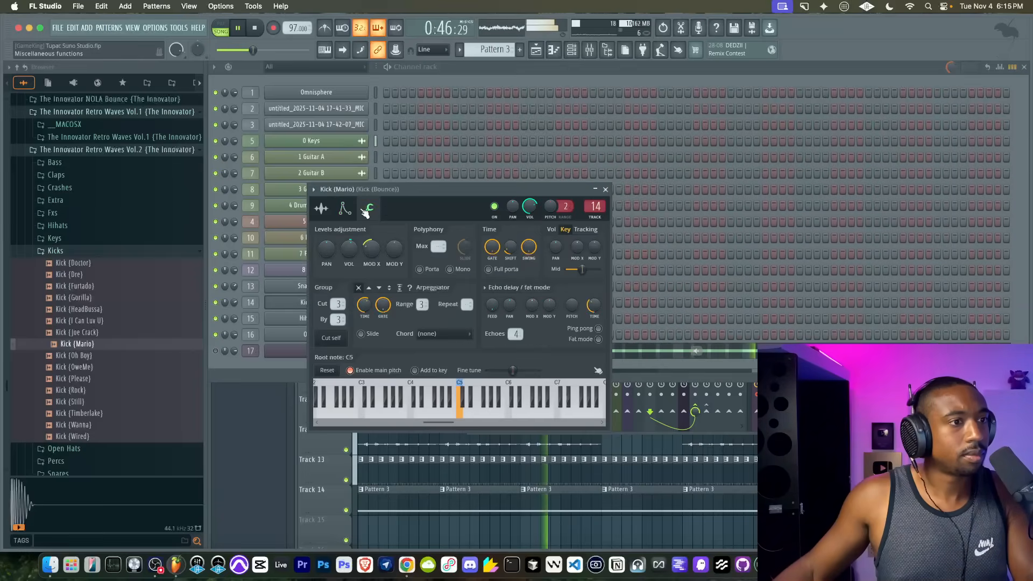
{"action": "left_click", "coordinate": [605, 189]}
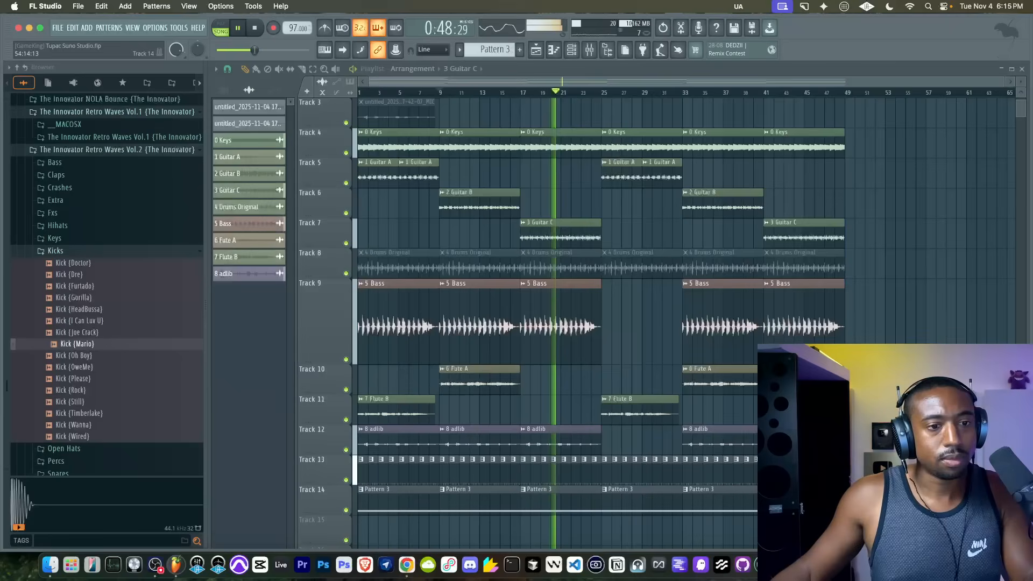
{"action": "key", "text": "F5"}
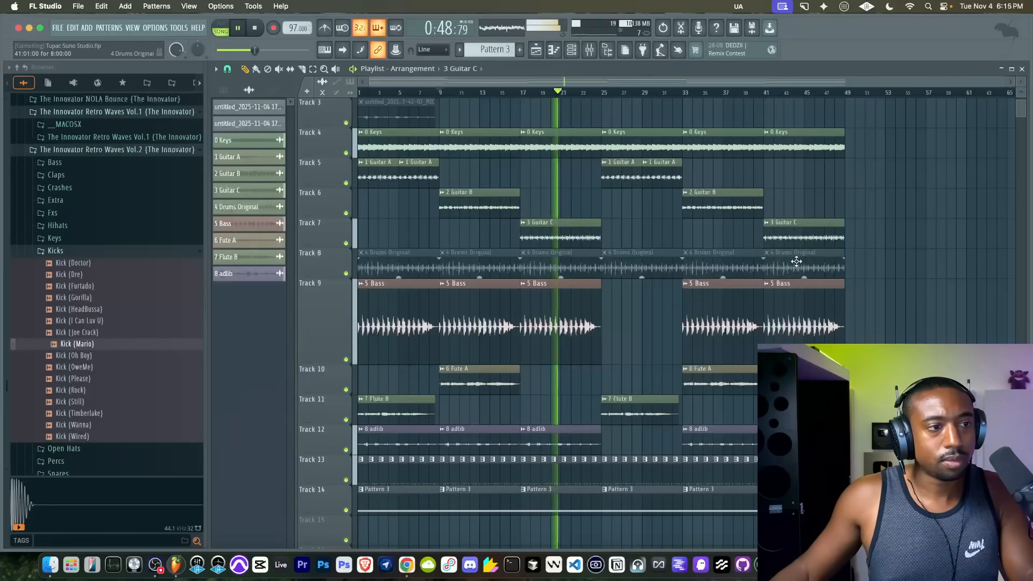
Step: Paste the copied 43% value onto the Kick (Mario) channel's time shift, and save the project
{"action": "left_click", "coordinate": [574, 53]}
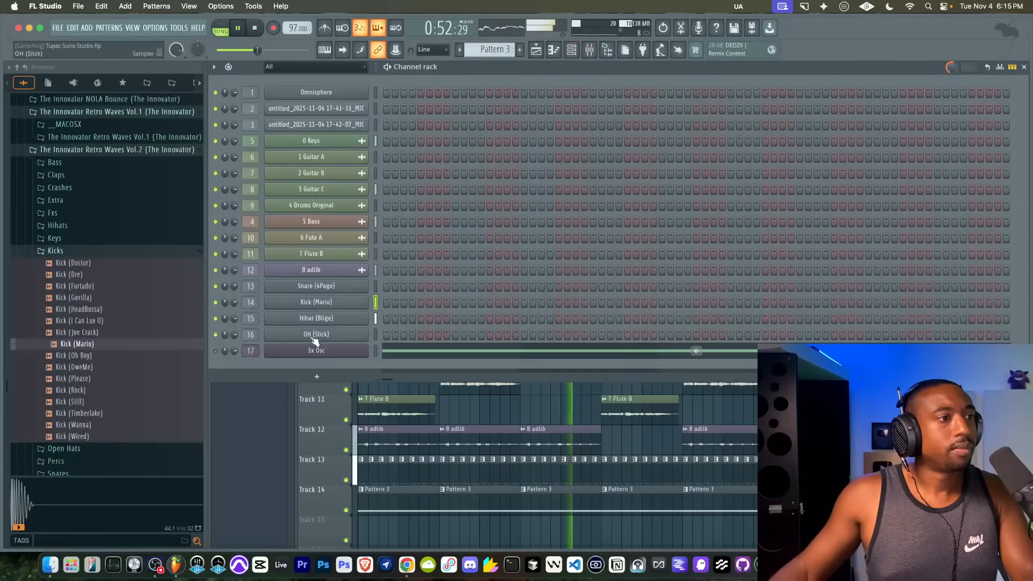
{"action": "left_click", "coordinate": [318, 303]}
{"action": "right_click", "coordinate": [511, 248]}
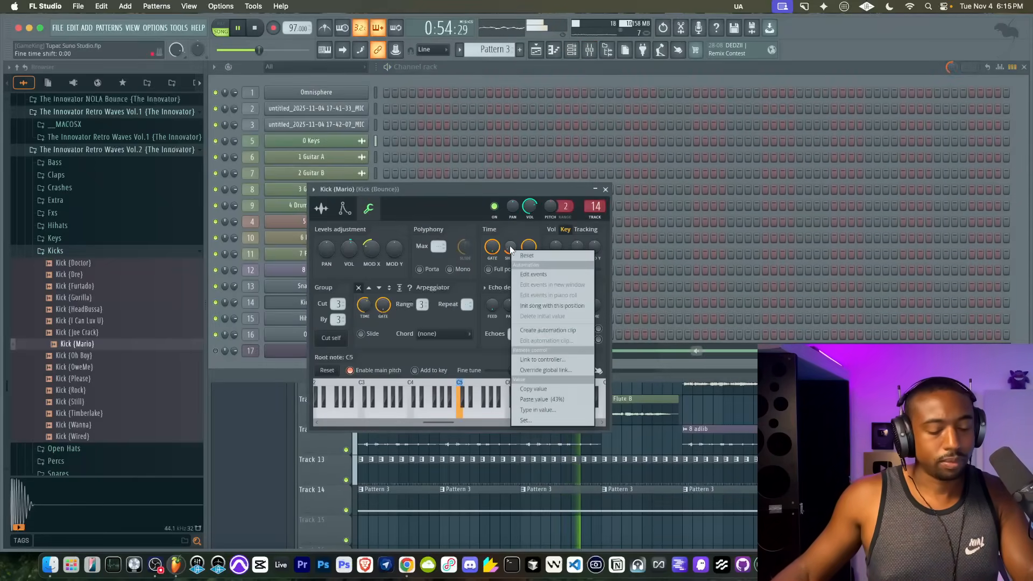
{"action": "left_click", "coordinate": [512, 250]}
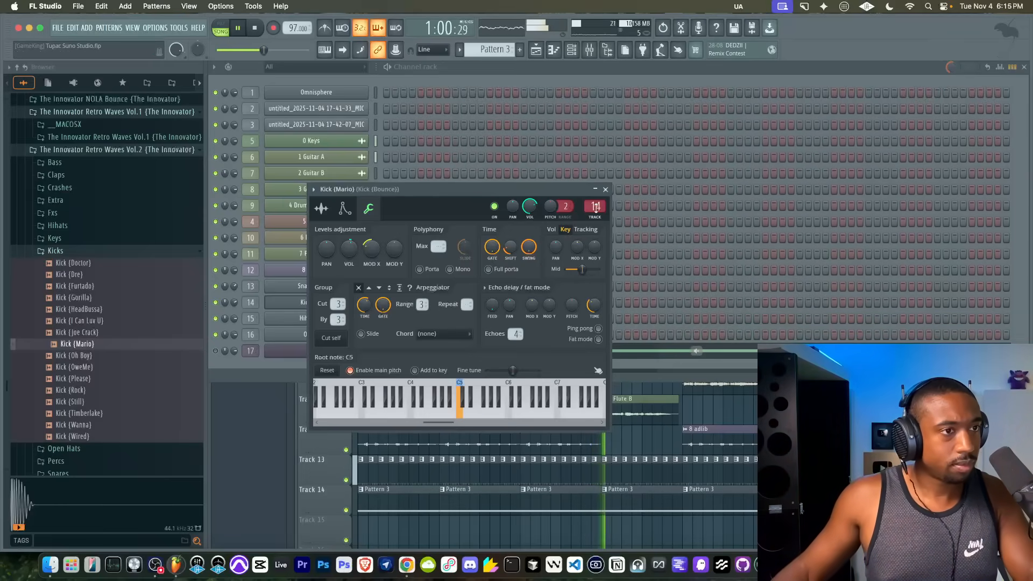
{"action": "left_click", "coordinate": [605, 190]}
{"action": "key", "text": "F6"}
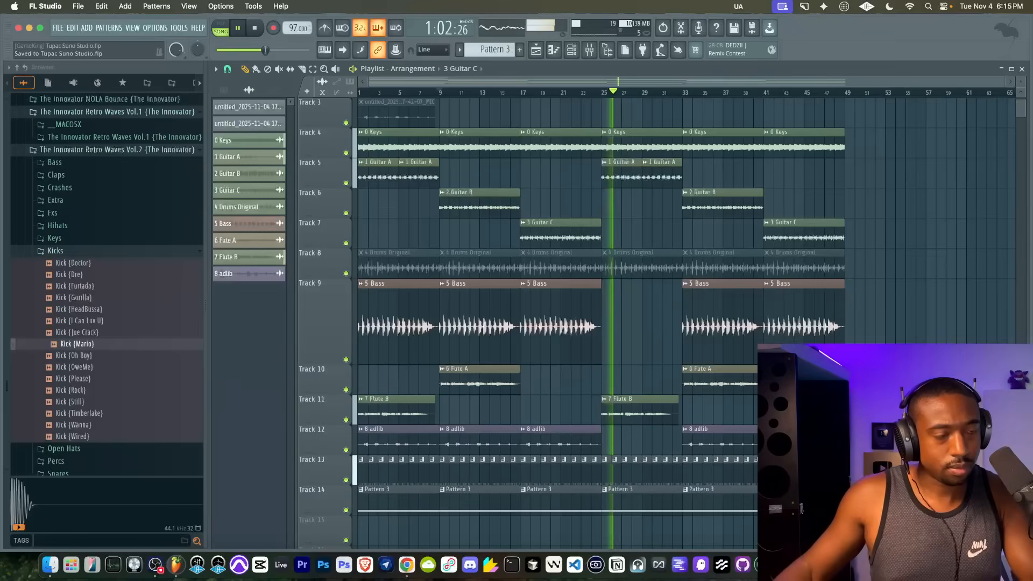
Step: Paste the copied time shift value onto the OH (Slick) channel, and save the project
{"action": "key", "text": "F9"}
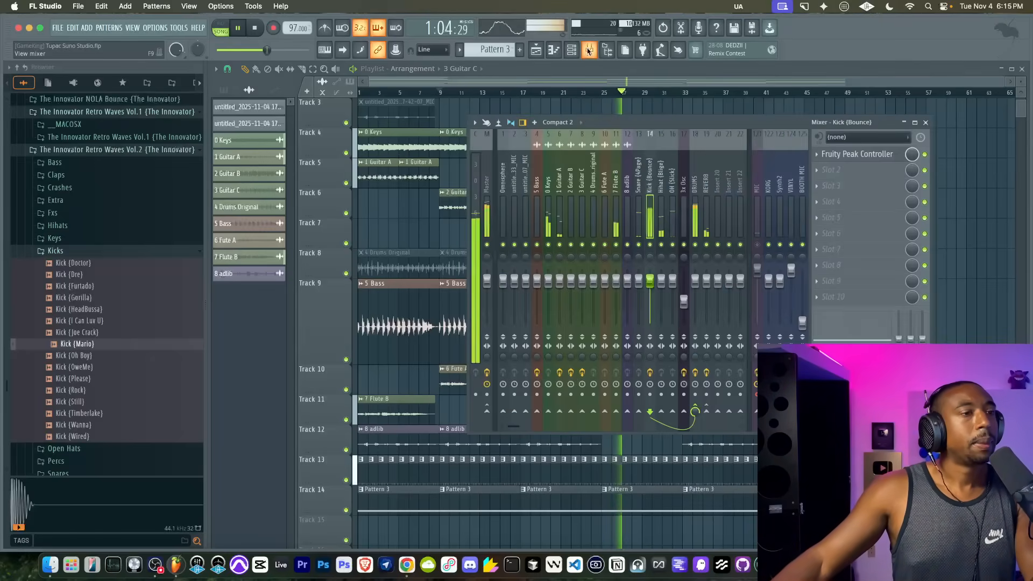
{"action": "key", "text": "F6"}
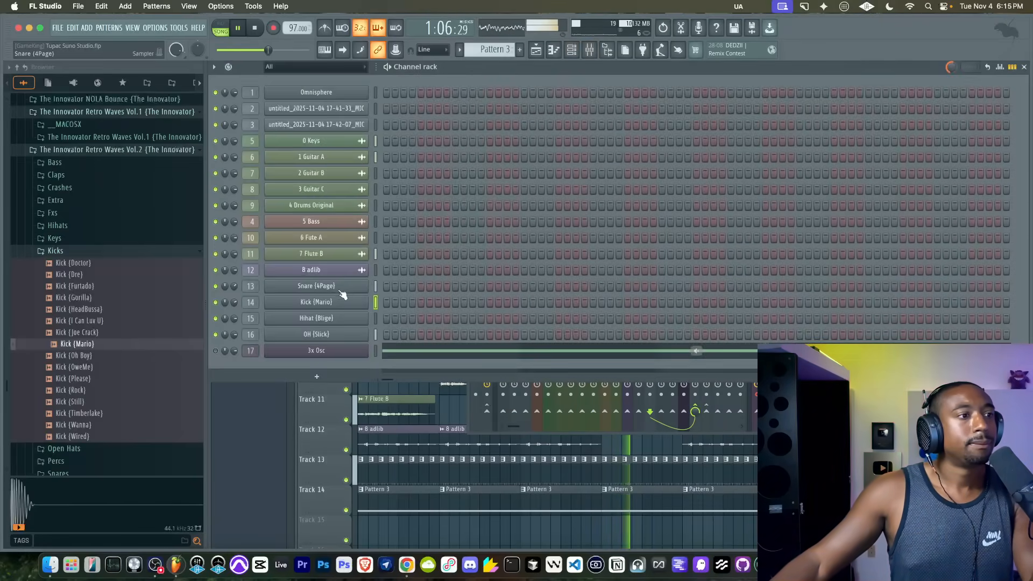
{"action": "left_click", "coordinate": [320, 335]}
{"action": "left_click", "coordinate": [285, 126]}
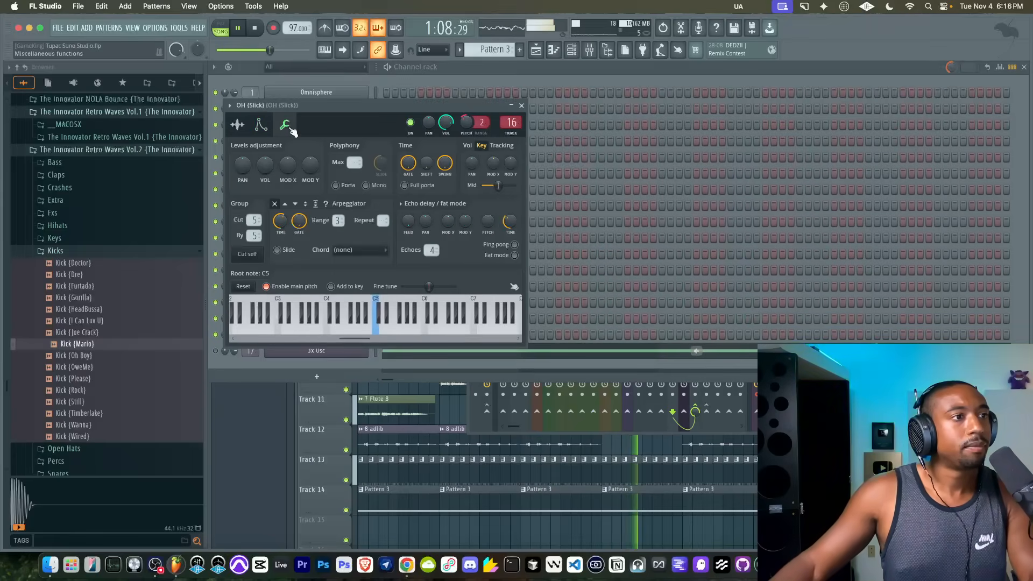
{"action": "right_click", "coordinate": [429, 166]}
{"action": "key", "text": "p"}
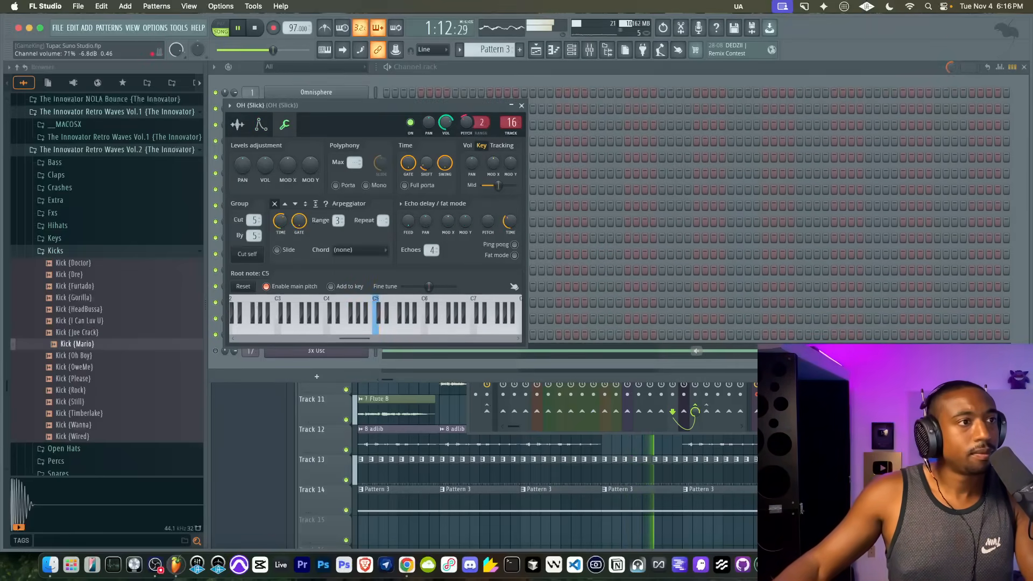
{"action": "left_click", "coordinate": [521, 105]}
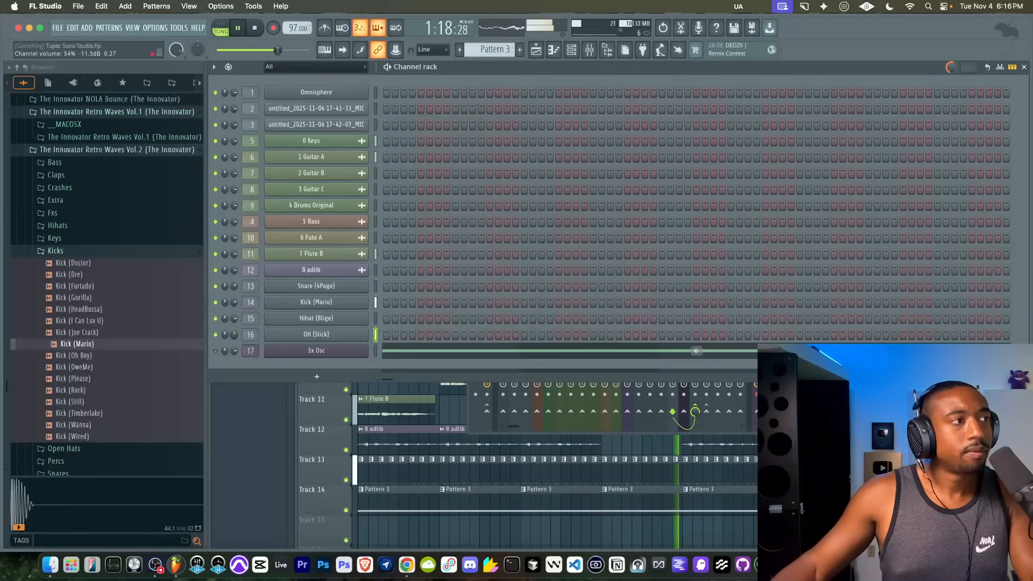
{"action": "key", "text": "super+s"}
{"action": "key", "text": "F6"}
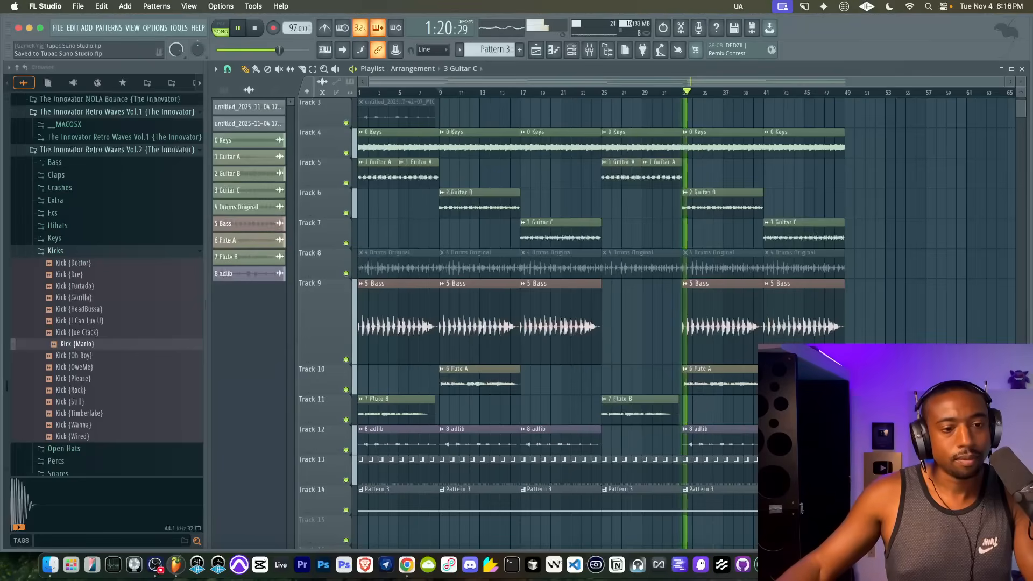
Step: Add MD4HD to the Master track's second effect slot, set its Mode to Parallel UL, and check its 5-band and EQ pages
{"action": "left_click", "coordinate": [590, 50]}
{"action": "left_click", "coordinate": [487, 193]}
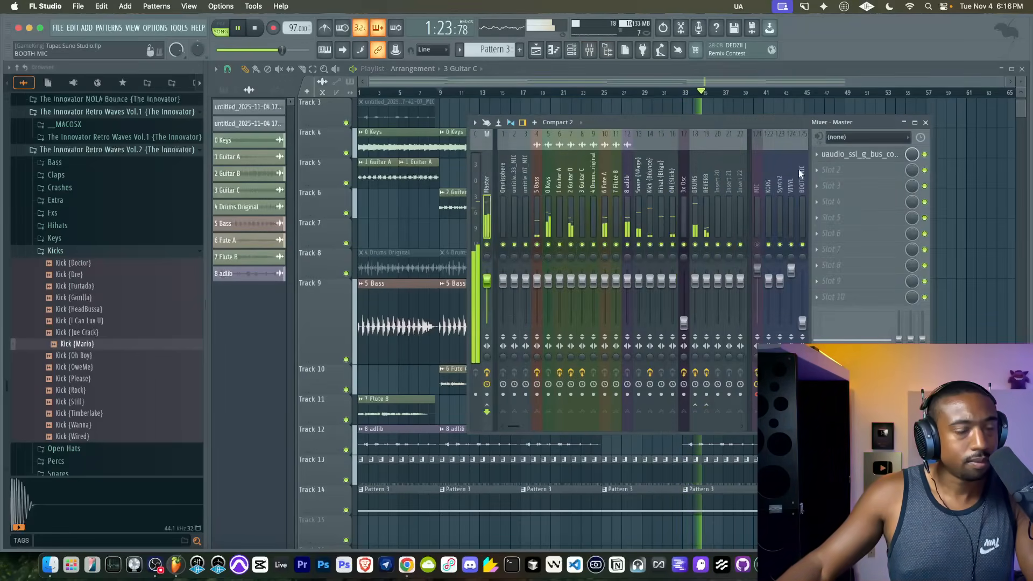
{"action": "left_click", "coordinate": [850, 171]}
{"action": "mouse_move", "coordinate": [840, 183]}
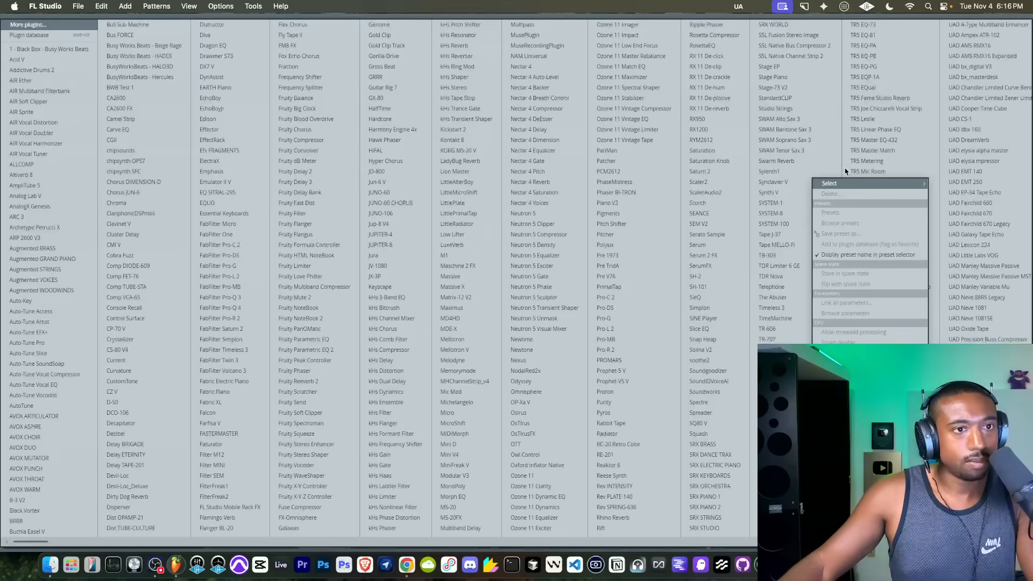
{"action": "left_click", "coordinate": [456, 320]}
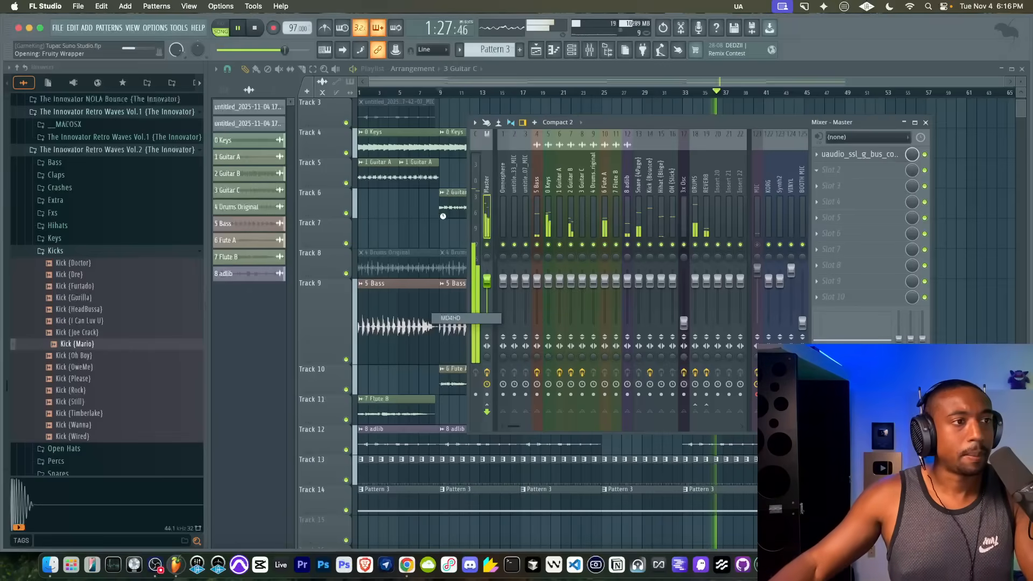
{"action": "left_click_drag", "start_coordinate": [392, 305], "coordinate": [388, 246]}
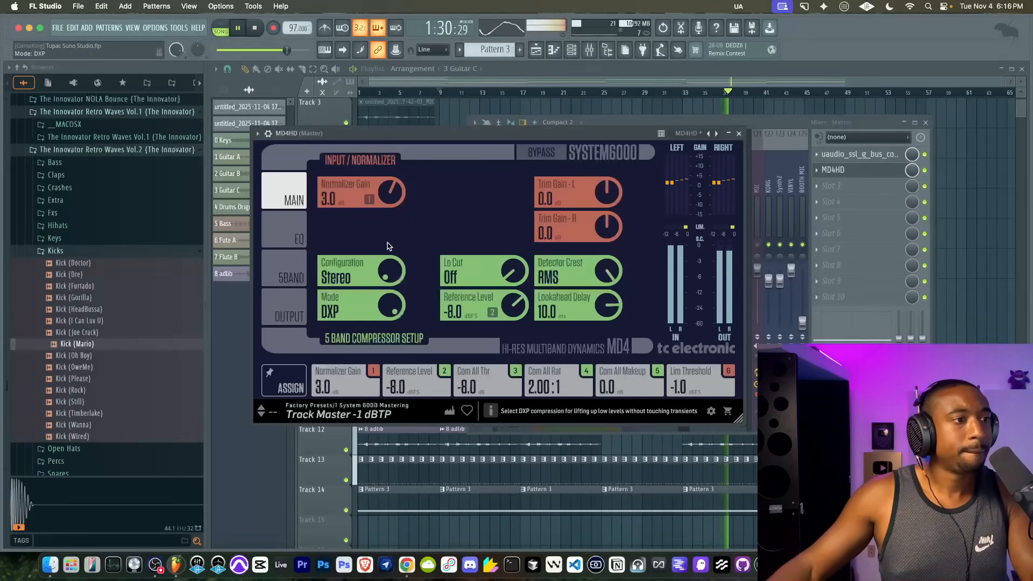
{"action": "left_click_drag", "start_coordinate": [392, 305], "coordinate": [392, 321]}
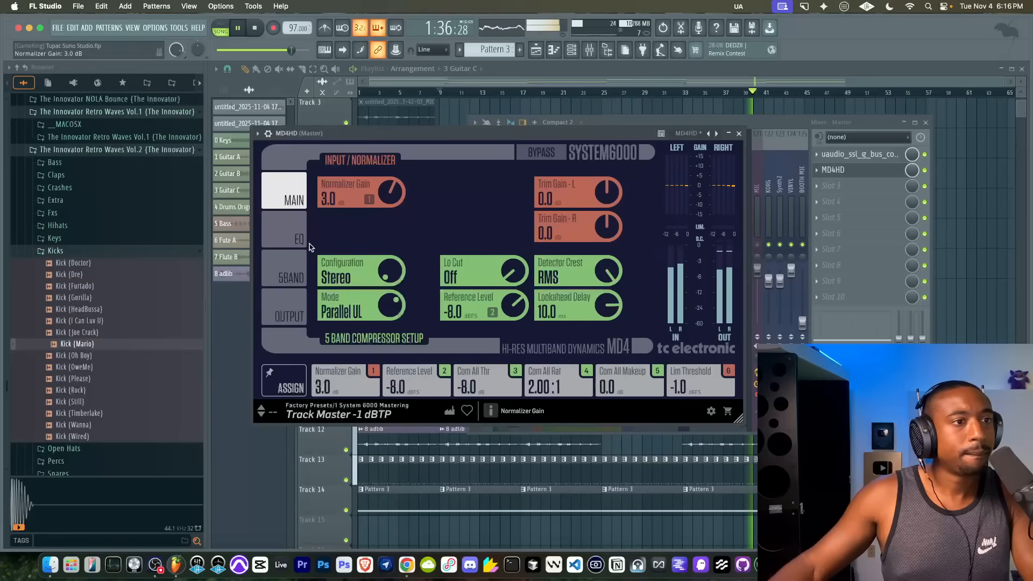
{"action": "left_click", "coordinate": [300, 276]}
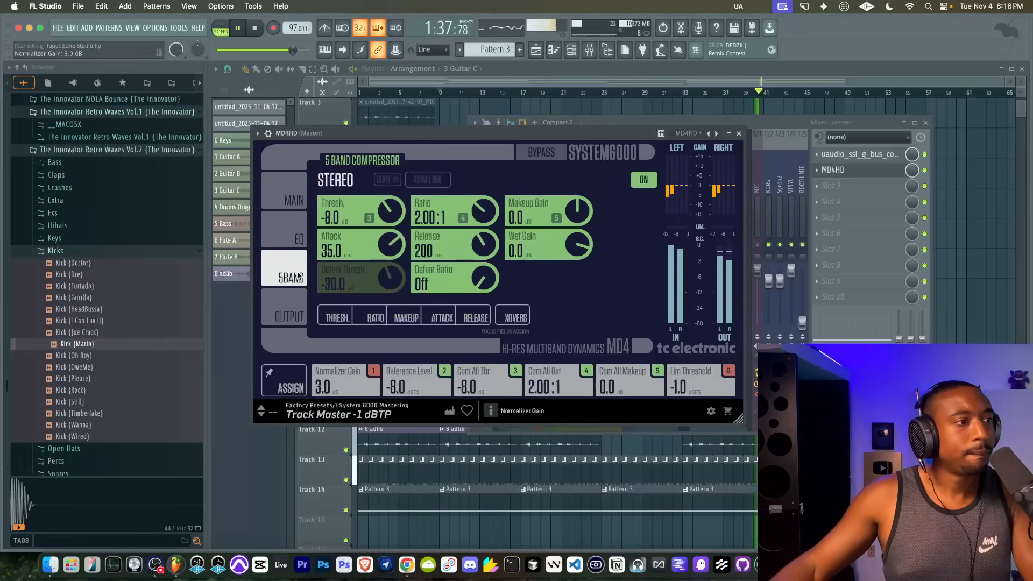
{"action": "left_click", "coordinate": [301, 234]}
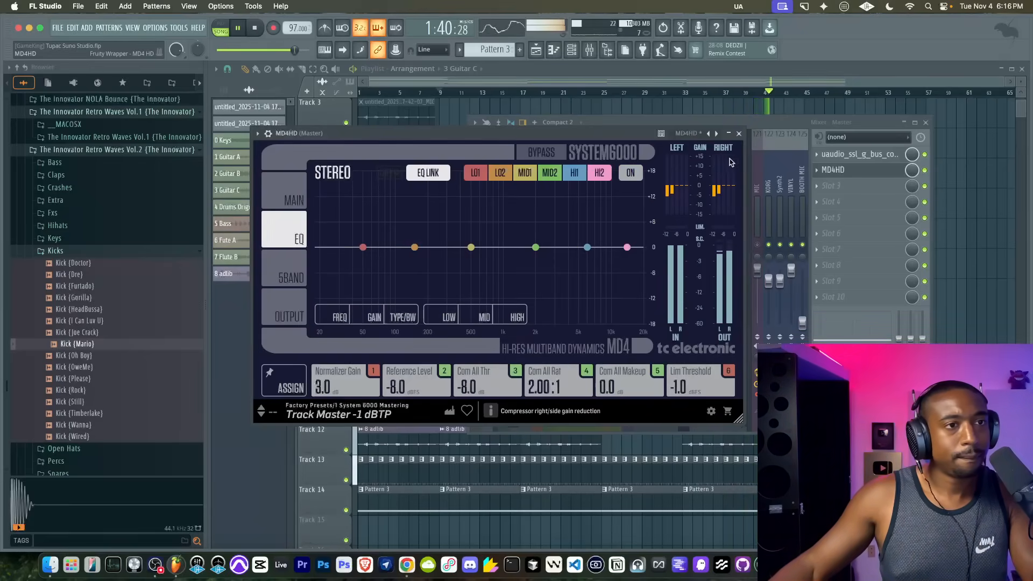
{"action": "left_click", "coordinate": [738, 134]}
Step: Add Fruity Limiter to the Master track's third effect slot and set its compressor threshold to -18.0 dB
{"action": "left_click", "coordinate": [841, 195]}
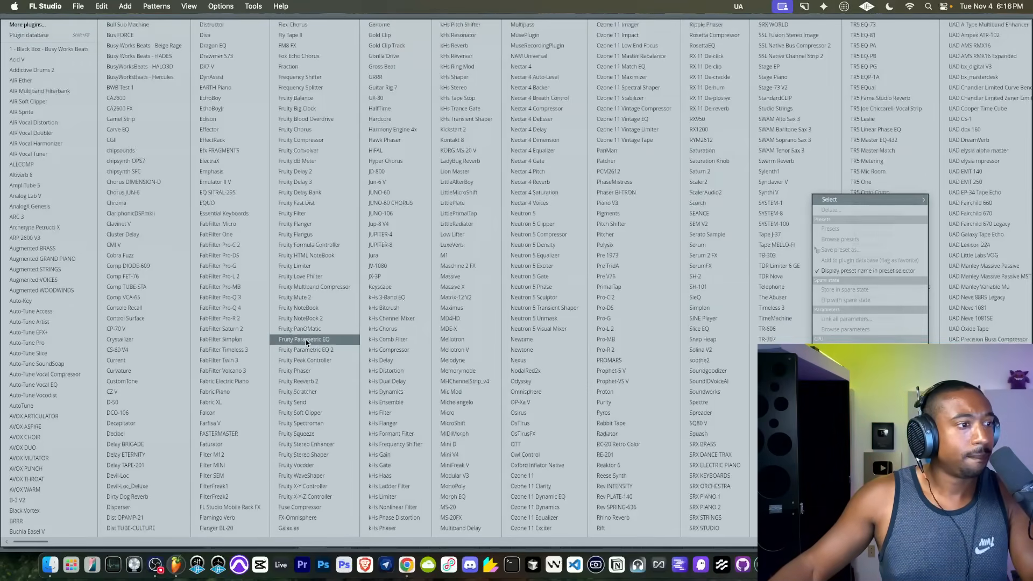
{"action": "left_click", "coordinate": [318, 266]}
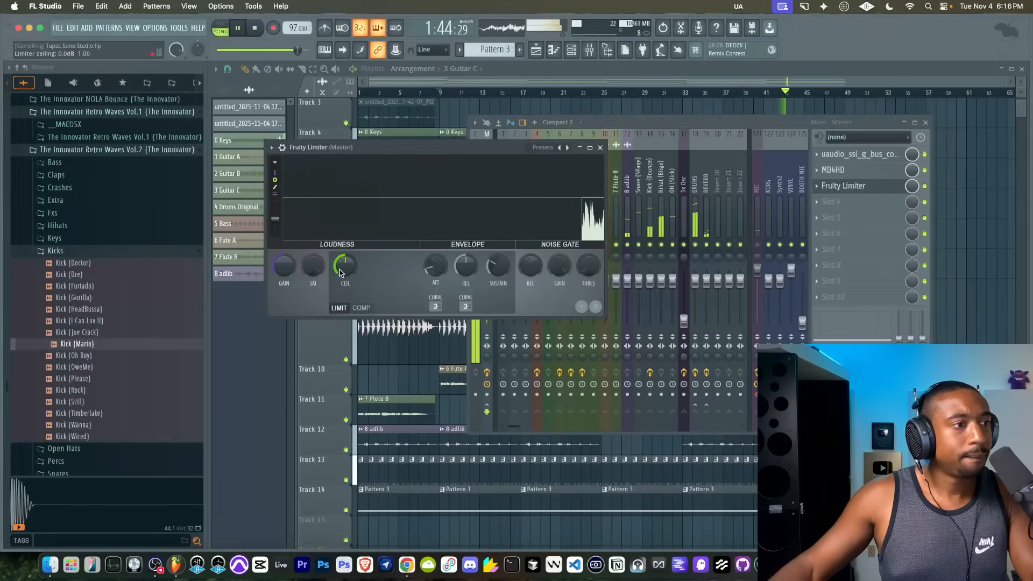
{"action": "left_click", "coordinate": [362, 307]}
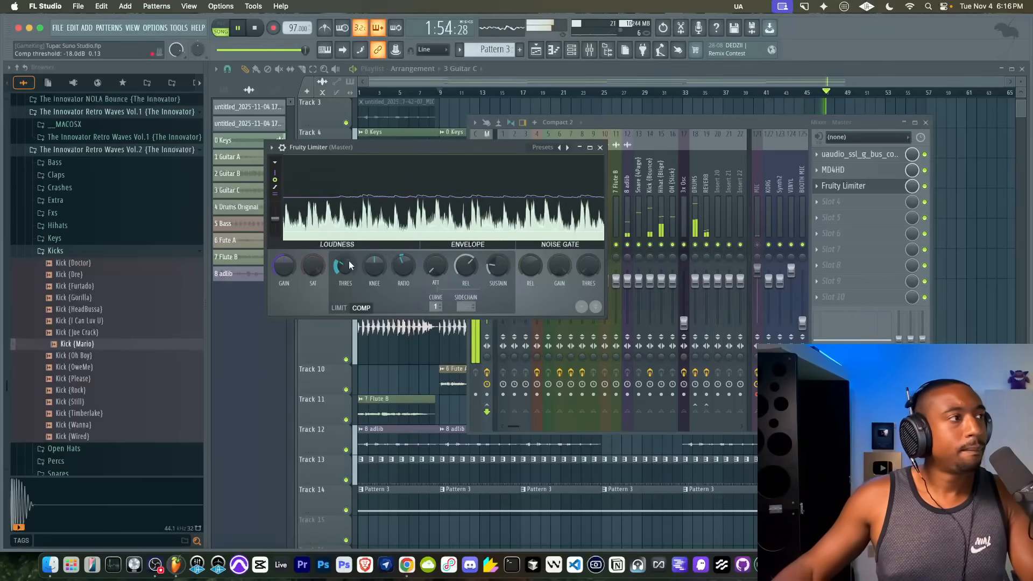
{"action": "left_click", "coordinate": [600, 147]}
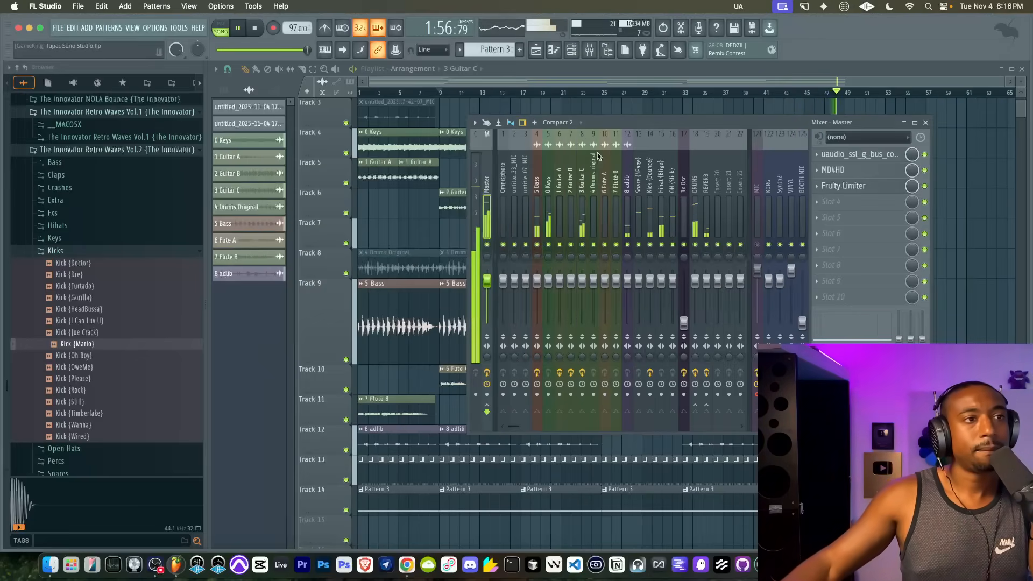
Step: Add Gold Clip to the Master's fourth slot with Unity on, Alchemy 2.00 dB and Gold 1.72 dB in Modern mode, and save the project
{"action": "left_click", "coordinate": [848, 204]}
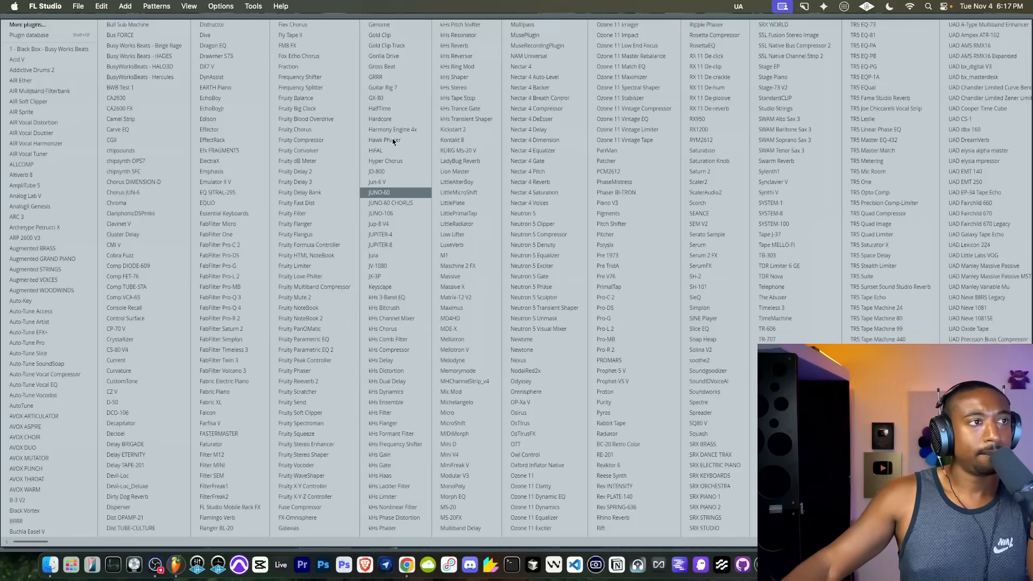
{"action": "left_click", "coordinate": [399, 37]}
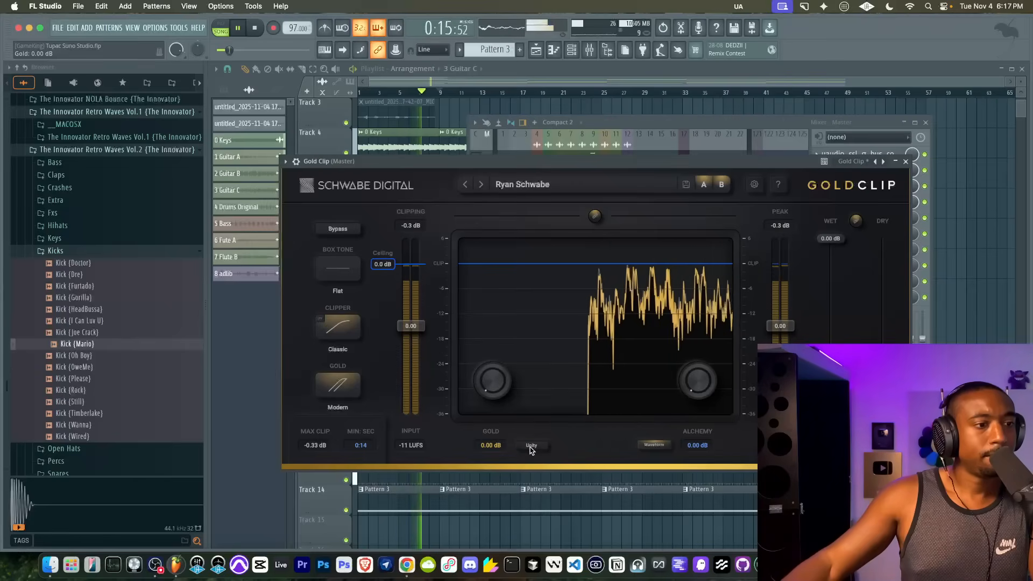
{"action": "left_click_drag", "start_coordinate": [686, 393], "coordinate": [684, 327]}
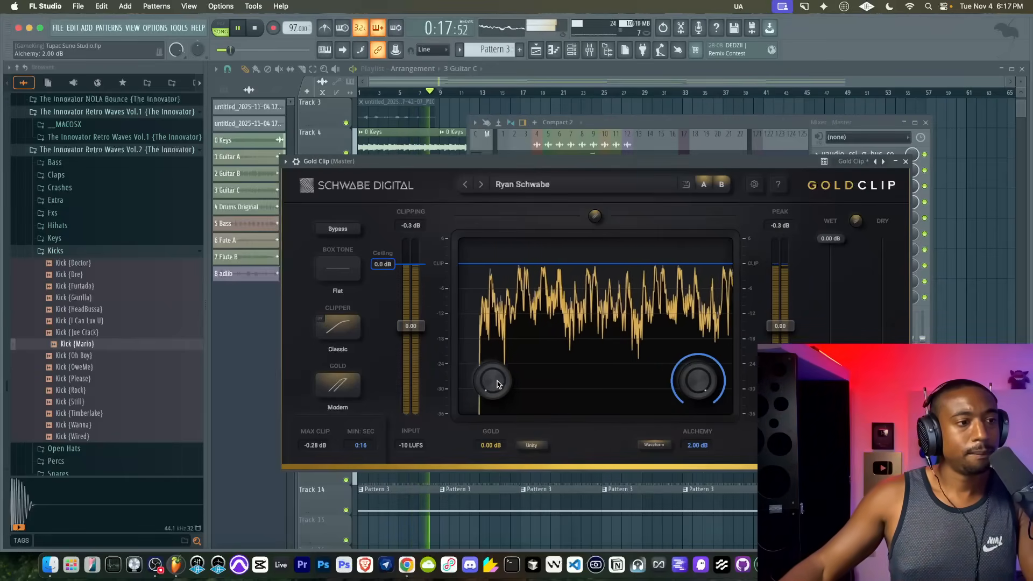
{"action": "left_click_drag", "start_coordinate": [496, 382], "coordinate": [454, 304]}
{"action": "left_click", "coordinate": [342, 383]}
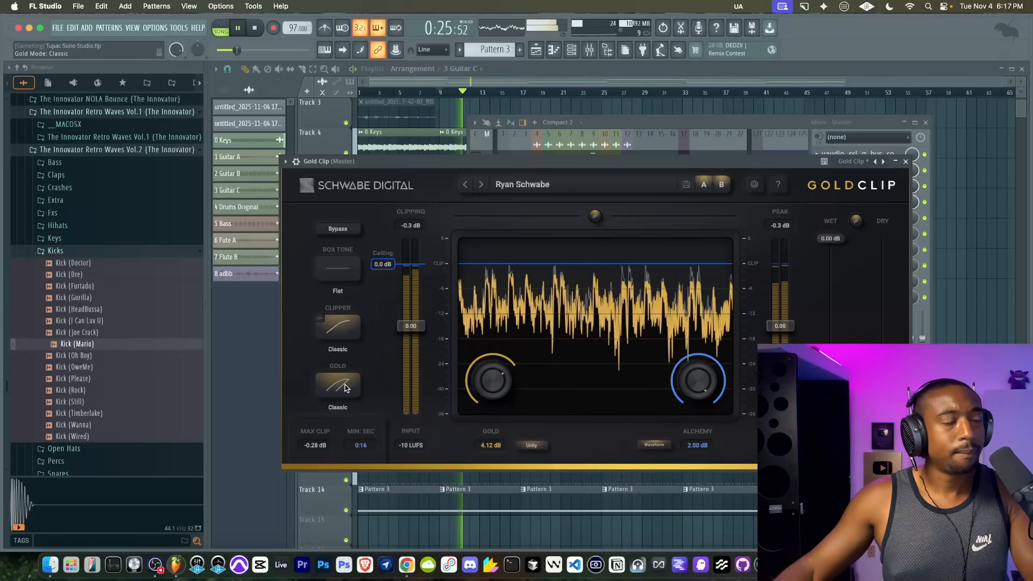
{"action": "left_click", "coordinate": [341, 384]}
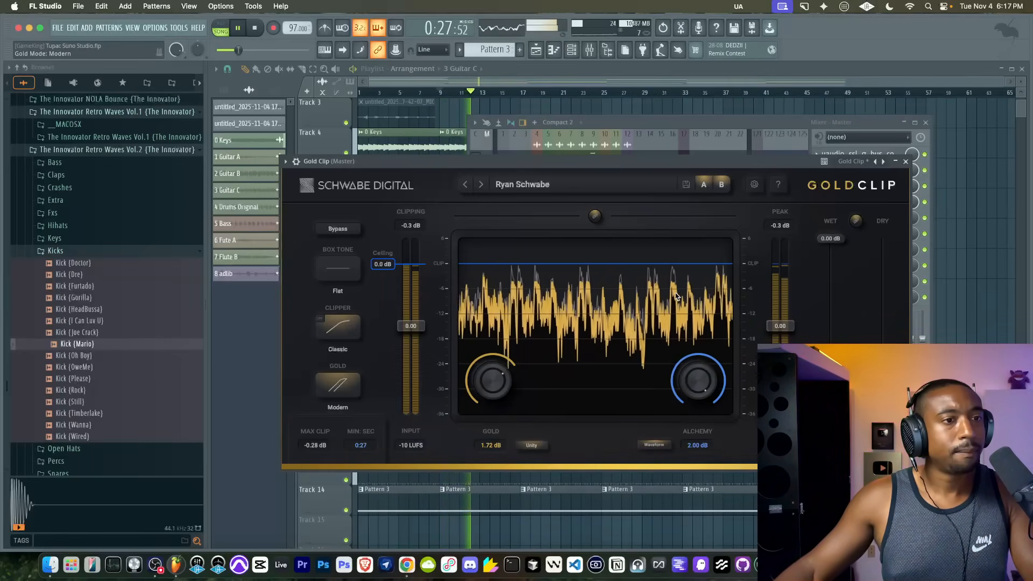
{"action": "left_click", "coordinate": [905, 161]}
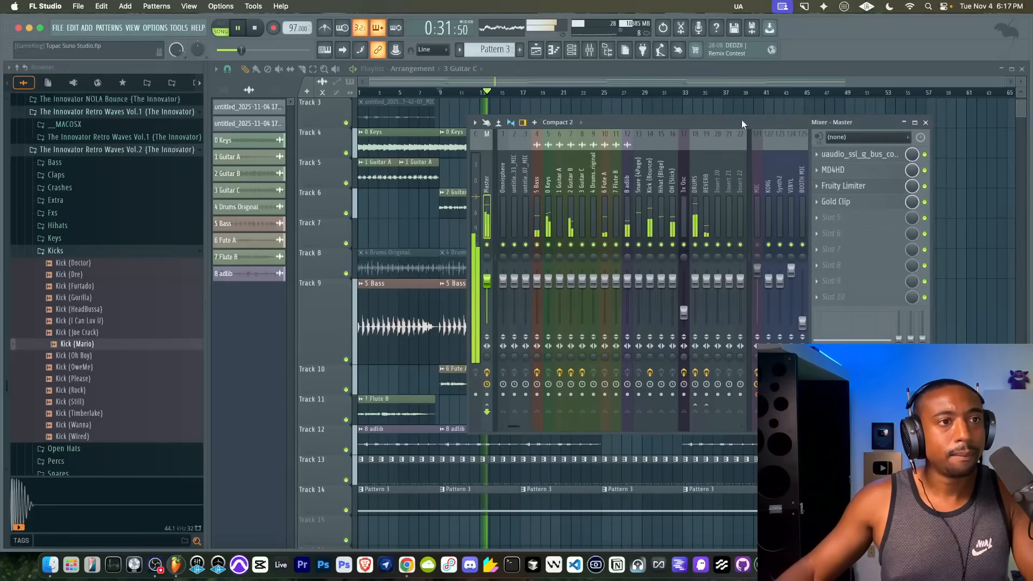
{"action": "key", "text": "super+s"}
Step: Add FabFilter Pro-L 2 to the Master track's fifth effect slot and raise its gain to +2.24 dB
{"action": "left_click", "coordinate": [865, 216]}
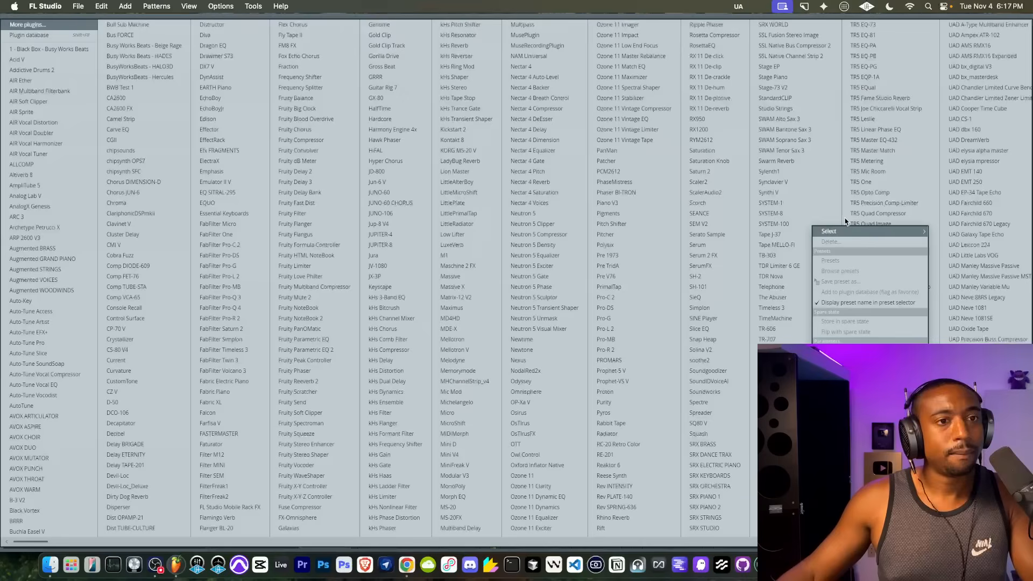
{"action": "left_click", "coordinate": [245, 276]}
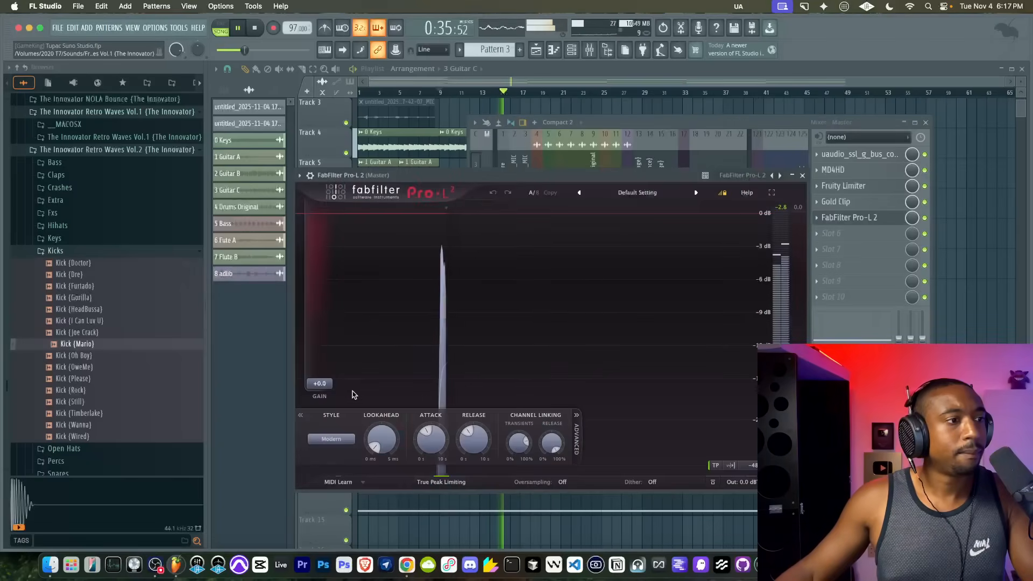
{"action": "left_click_drag", "start_coordinate": [327, 389], "coordinate": [327, 375]}
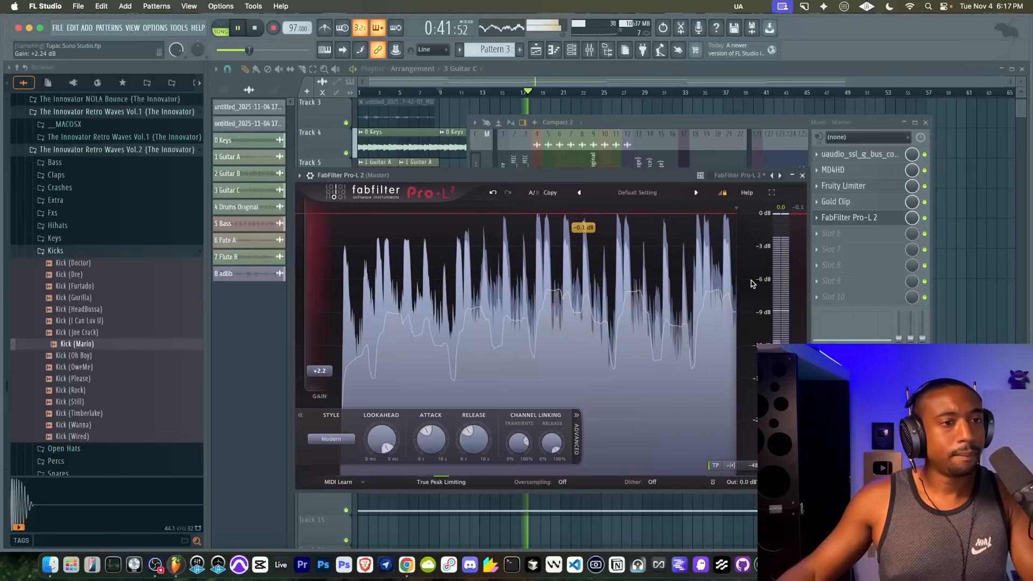
Step: Close the FabFilter Pro-L 2 and mixer windows and restart song playback from the beginning
{"action": "left_click", "coordinate": [849, 218]}
{"action": "right_click", "coordinate": [973, 231]}
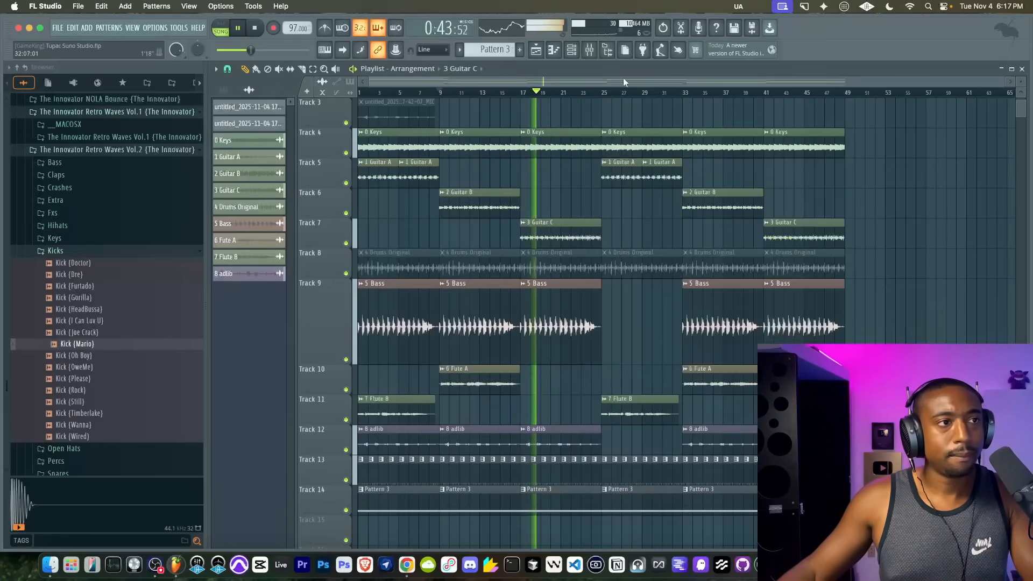
{"action": "key", "text": "space"}
{"action": "key", "text": "F9"}
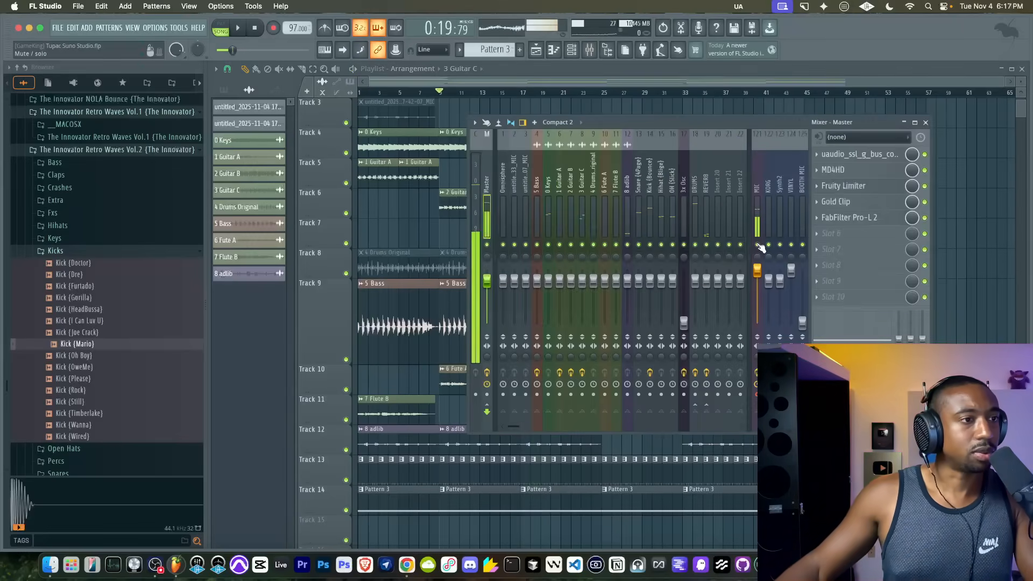
{"action": "left_click", "coordinate": [256, 31]}
{"action": "key", "text": "space"}
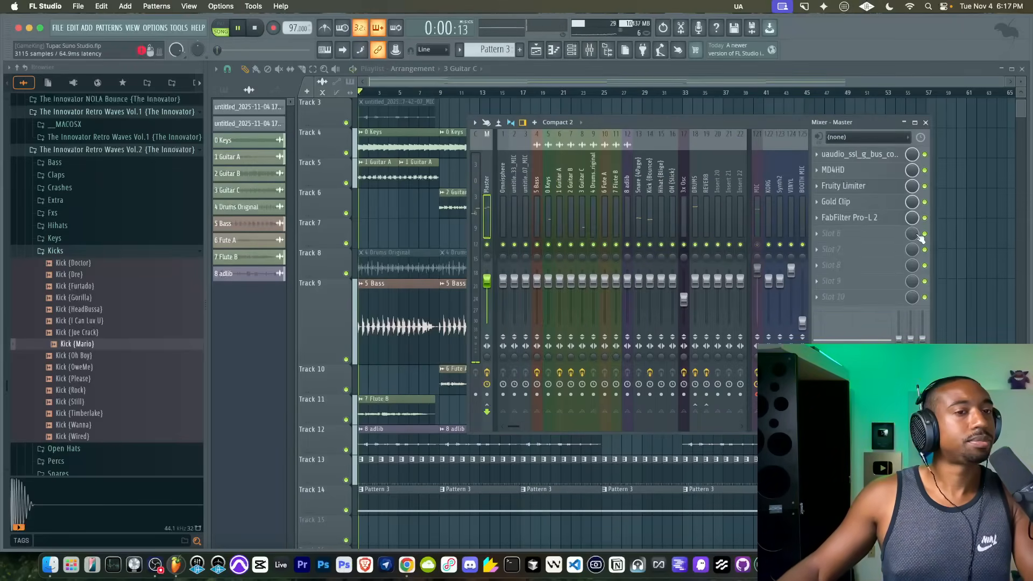
{"action": "right_click", "coordinate": [976, 253]}
{"action": "scroll", "coordinate": [500, 233], "scroll_direction": "down", "scroll_amount": 2}
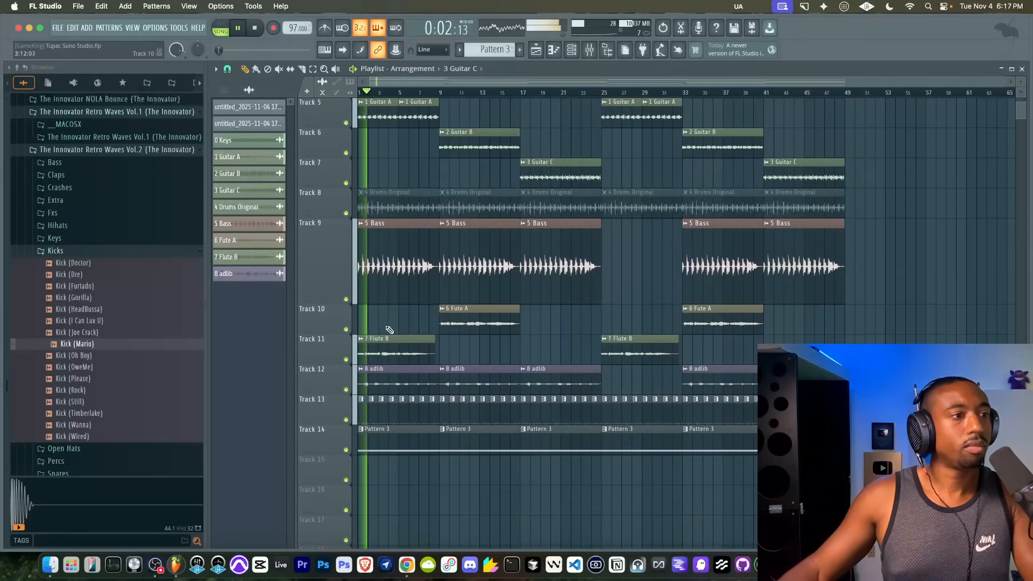
Step: Delete the drum pattern clips in the first eight bars of Tracks 13 and 14, and save the project
{"action": "key", "text": "space"}
{"action": "left_click_drag", "start_coordinate": [436, 414], "coordinate": [361, 418]}
{"action": "key", "text": "space"}
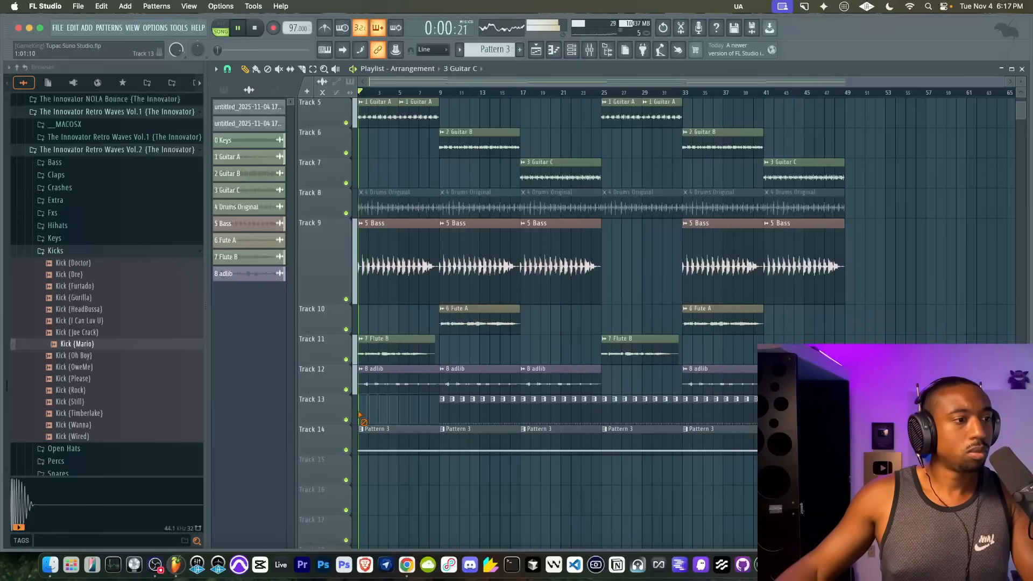
{"action": "scroll", "coordinate": [418, 423], "scroll_direction": "up", "scroll_amount": 2}
{"action": "left_click", "coordinate": [411, 492]}
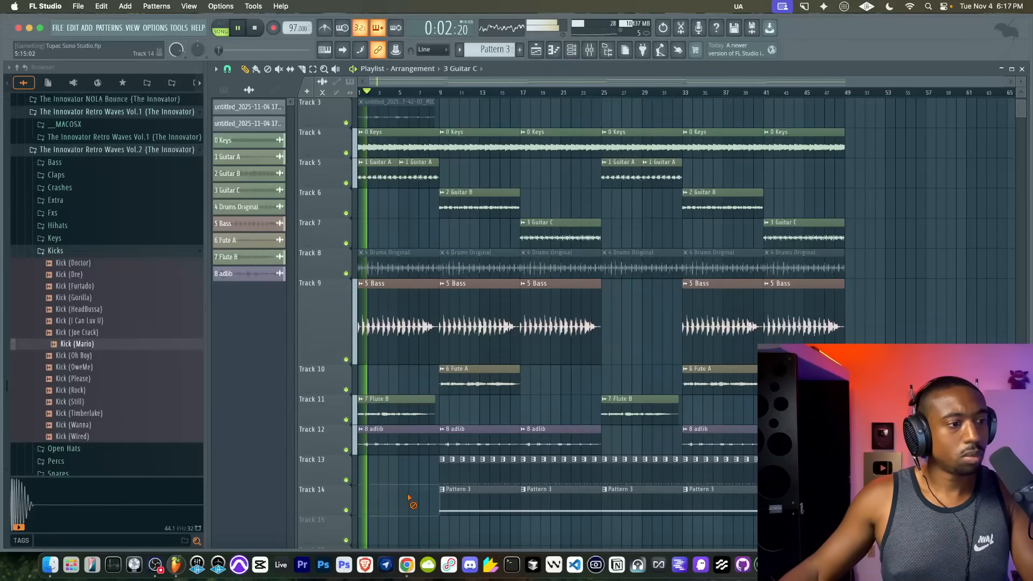
{"action": "key", "text": "super+s"}
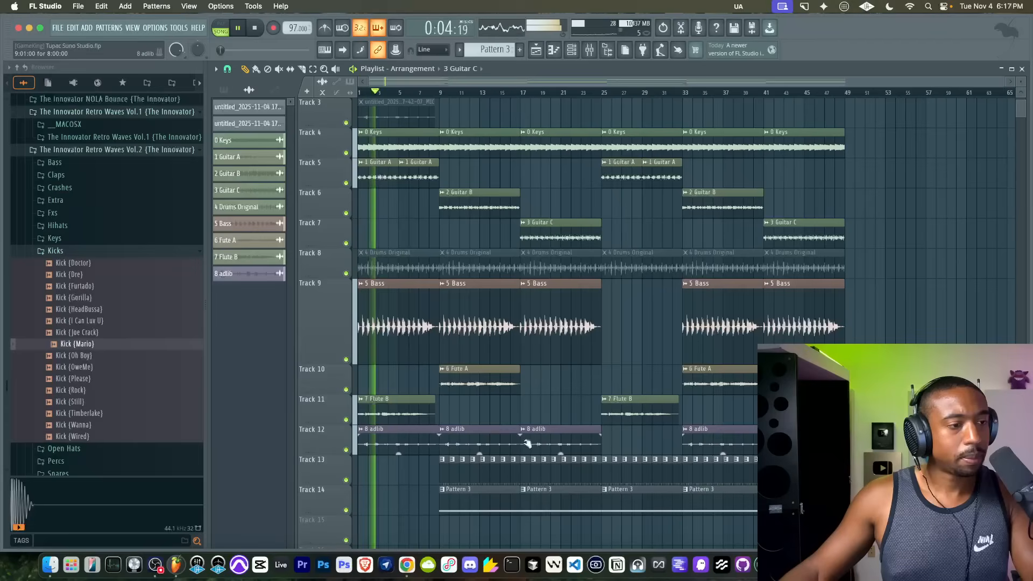
{"action": "left_click", "coordinate": [424, 447]}
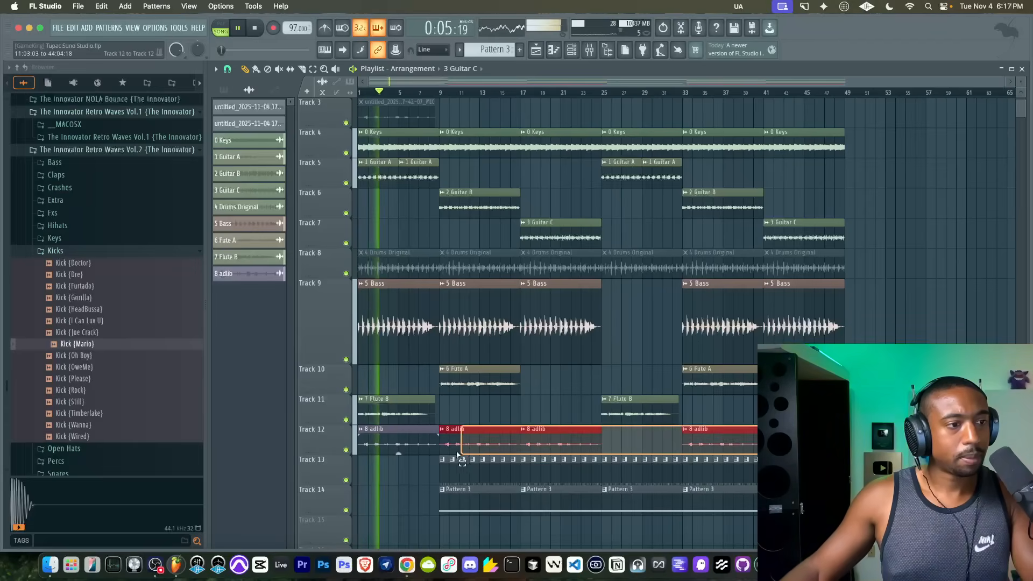
{"action": "left_click", "coordinate": [398, 476], "text": "super"}
{"action": "key", "text": "super+s"}
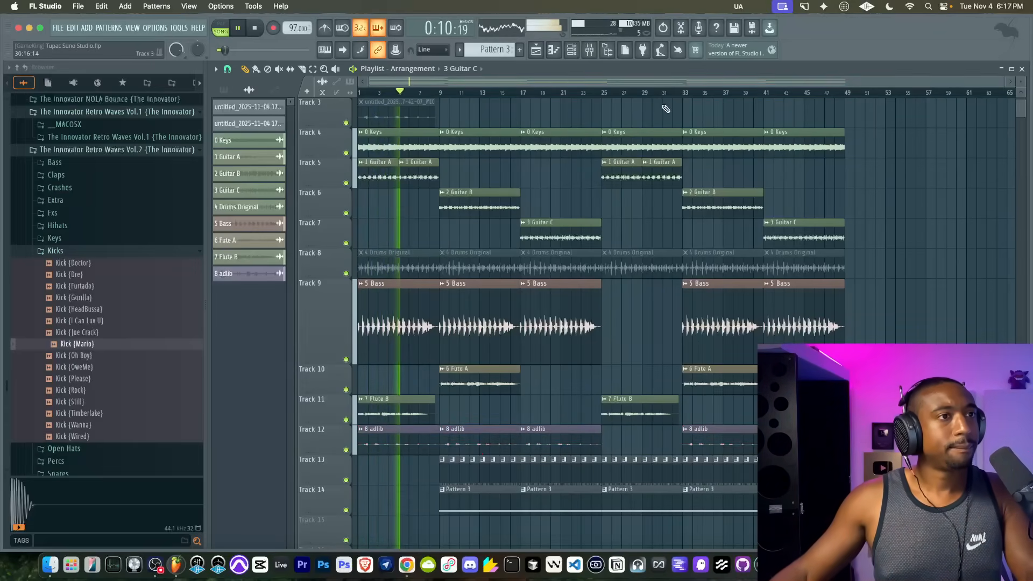
Step: Hide the browser, check the Hihat (Blige) channel's time settings from the channel rack, and save the project
{"action": "key", "text": "alt+F8"}
{"action": "scroll", "coordinate": [431, 215], "scroll_direction": "up", "scroll_amount": 2}
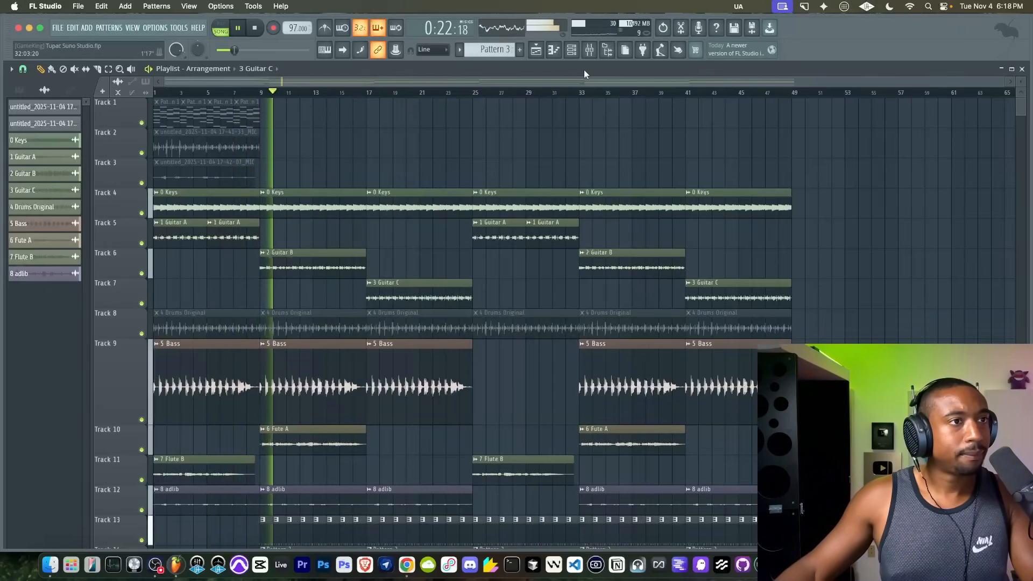
{"action": "left_click", "coordinate": [572, 56]}
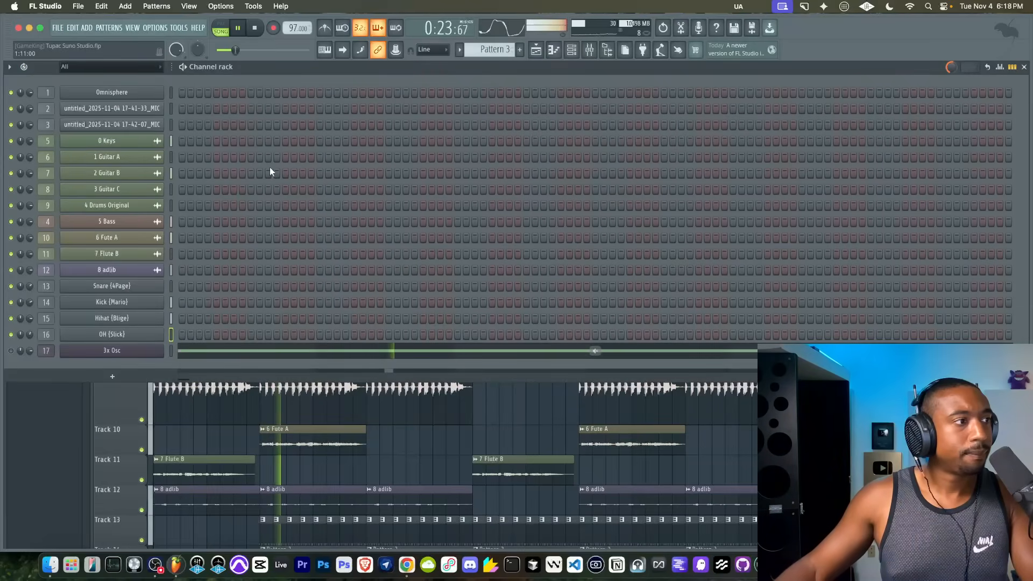
{"action": "left_click", "coordinate": [141, 301]}
{"action": "left_click", "coordinate": [94, 321]}
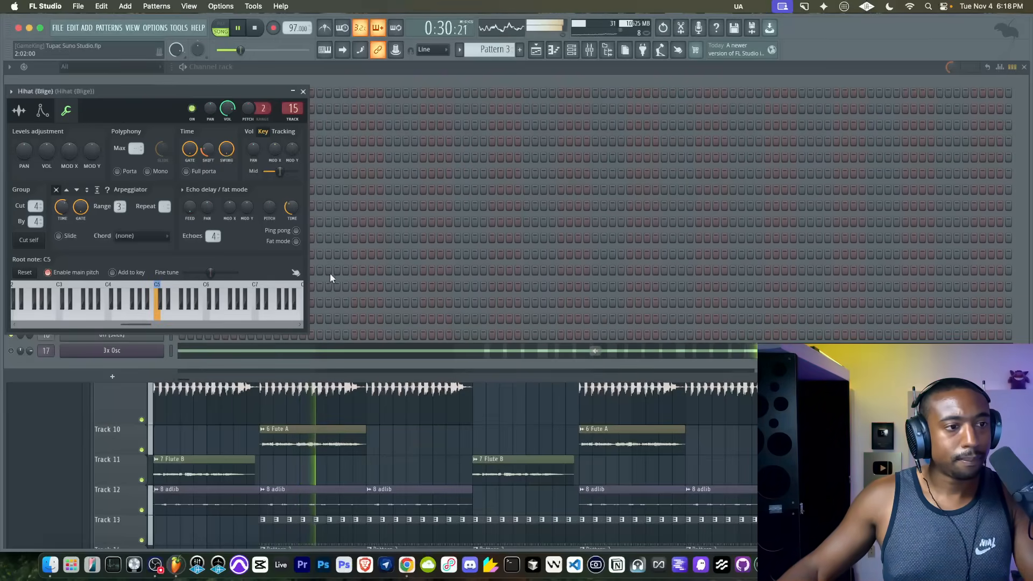
{"action": "key", "text": "F12"}
{"action": "key", "text": "super+s"}
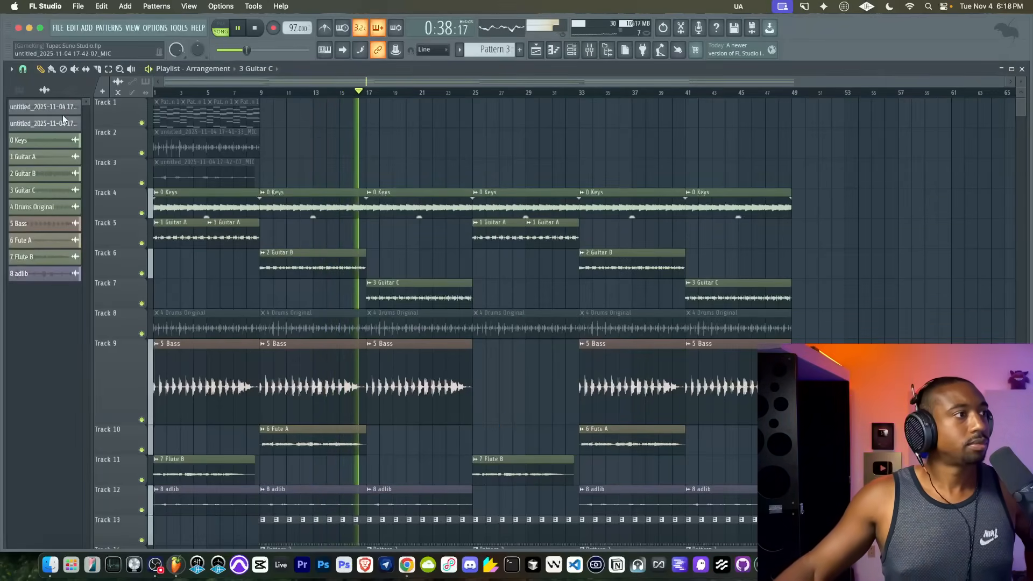
Step: Recolor all audio clips in the playlist's picker, from the first untitled recording to 8 adlib, with a pink-to-blue gradient
{"action": "left_click", "coordinate": [44, 109]}
{"action": "left_click", "coordinate": [34, 270], "text": "shift"}
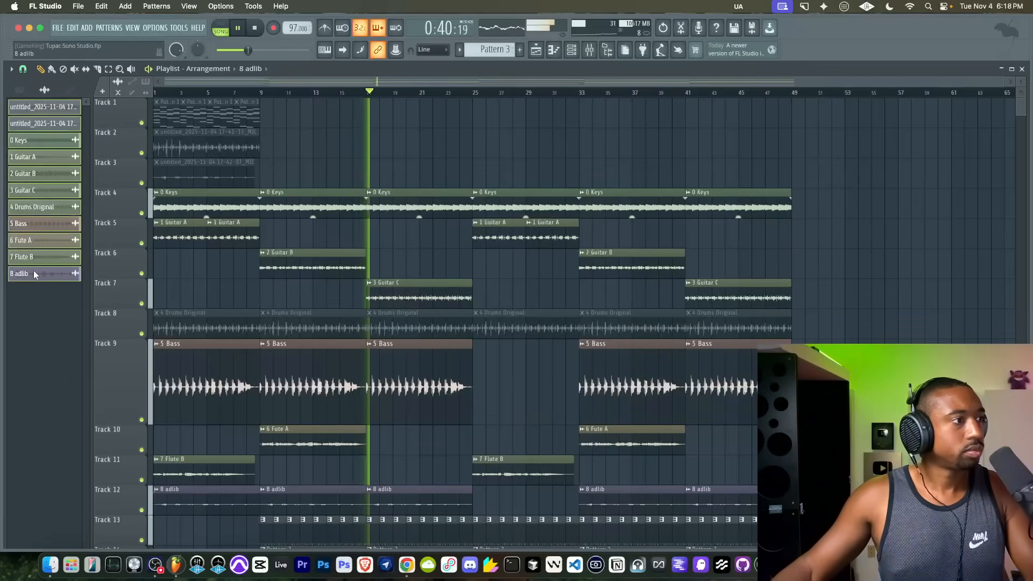
{"action": "right_click", "coordinate": [33, 270]}
{"action": "left_click", "coordinate": [61, 314]}
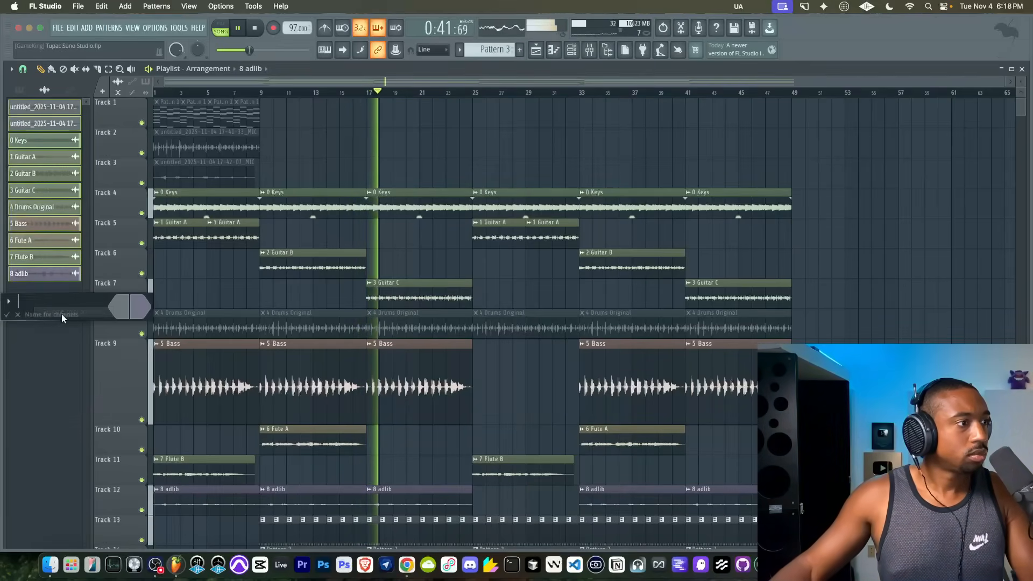
{"action": "left_click", "coordinate": [128, 306]}
{"action": "left_click", "coordinate": [181, 457]}
{"action": "key", "text": "Return"}
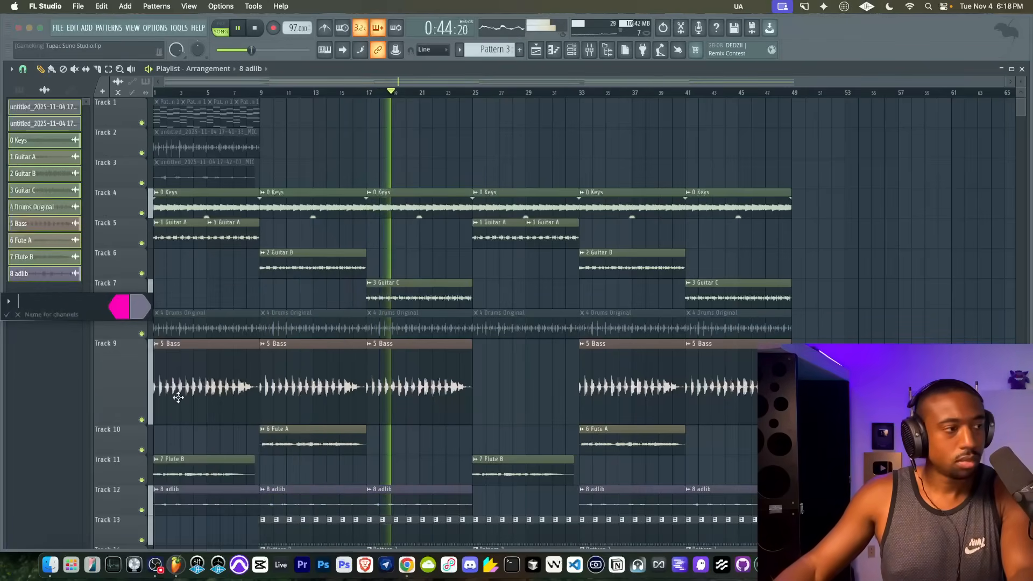
{"action": "left_click", "coordinate": [143, 311]}
{"action": "left_click", "coordinate": [193, 456]}
{"action": "key", "text": "Return"}
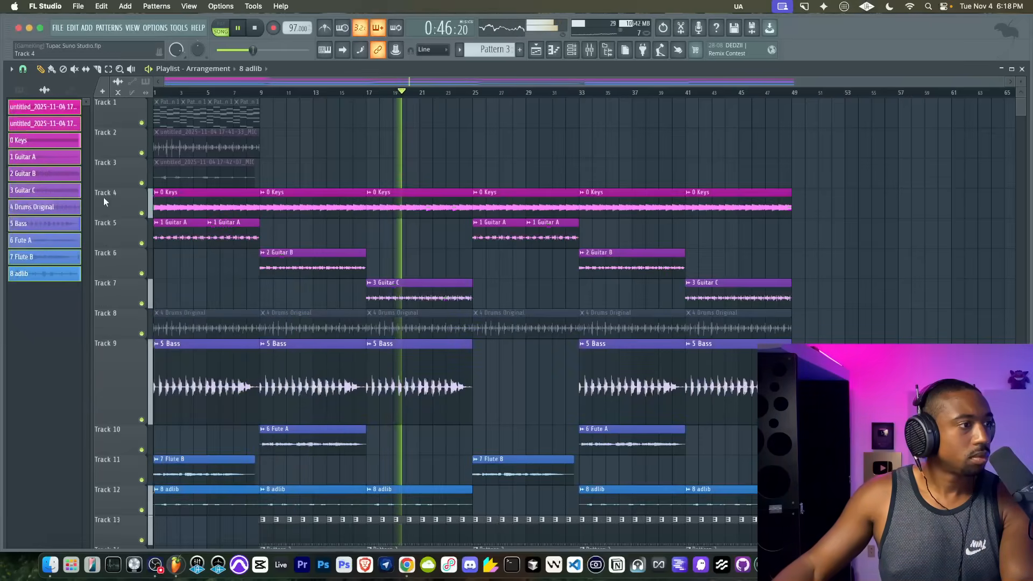
{"action": "key", "text": "Return"}
Step: Recolor Patterns 1 to 3 in the picker with a gradient from blue to magenta, and save the project
{"action": "left_click", "coordinate": [19, 90]}
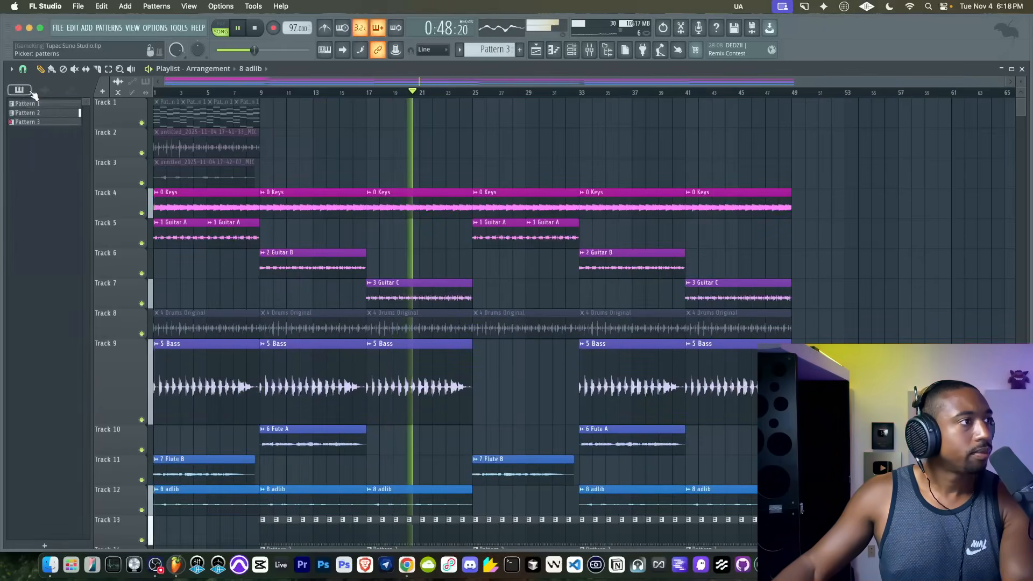
{"action": "left_click", "coordinate": [32, 124], "text": "shift"}
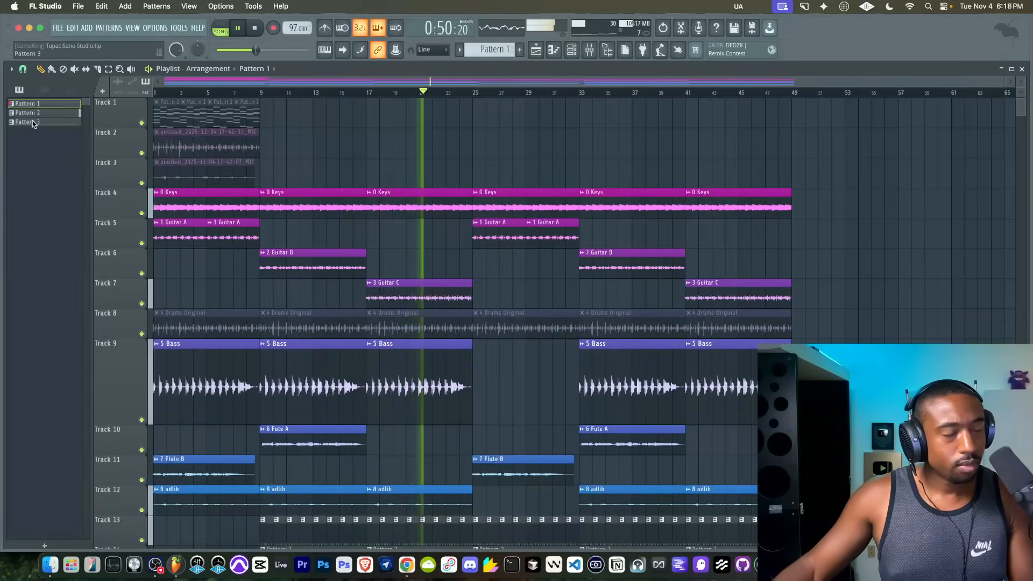
{"action": "right_click", "coordinate": [32, 124]}
{"action": "left_click", "coordinate": [60, 172]}
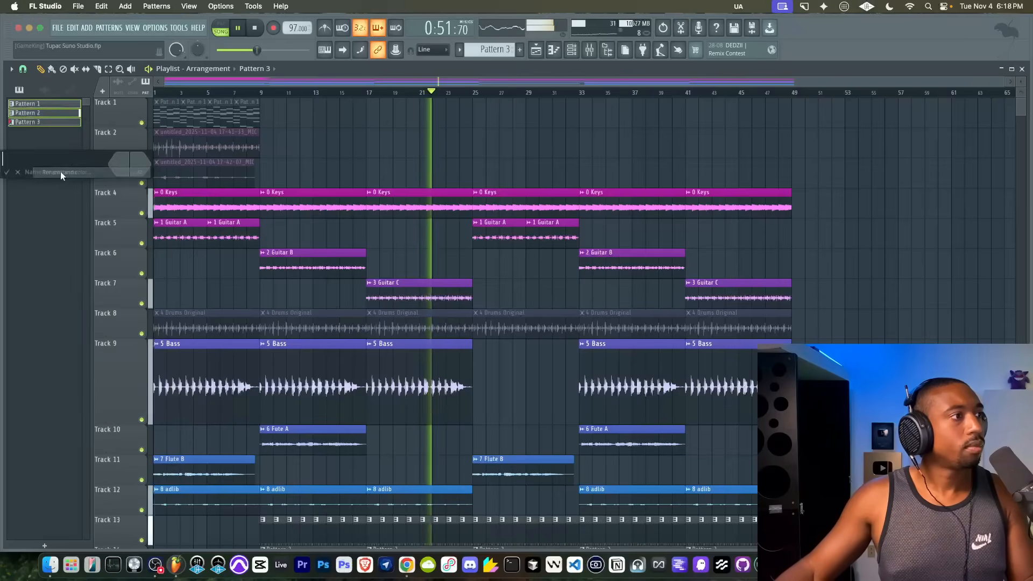
{"action": "left_click", "coordinate": [127, 167]}
{"action": "left_click", "coordinate": [195, 335]}
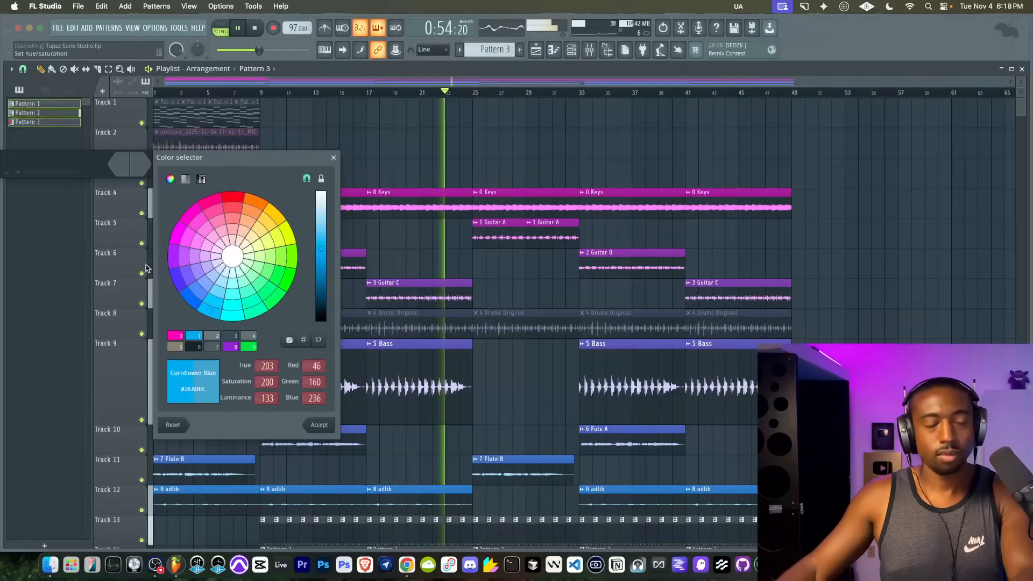
{"action": "key", "text": "Return"}
{"action": "left_click", "coordinate": [141, 171]}
{"action": "left_click", "coordinate": [196, 337]}
{"action": "key", "text": "Return"}
{"action": "key", "text": "Return"}
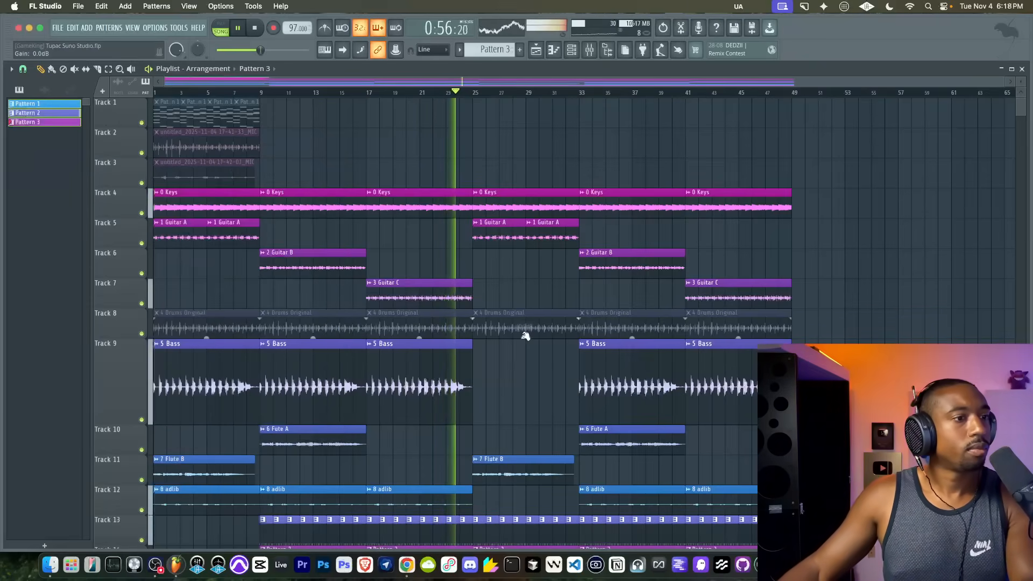
{"action": "key", "text": "super+s"}
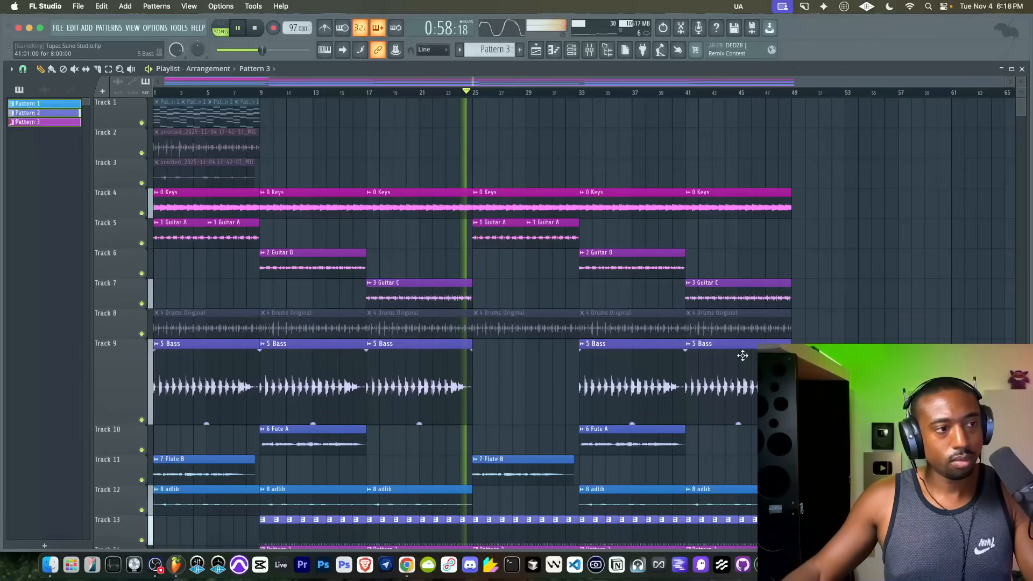
Step: Review the Master track's effect chain in the mixer and save the project
{"action": "scroll", "coordinate": [716, 330], "scroll_direction": "down", "scroll_amount": 1}
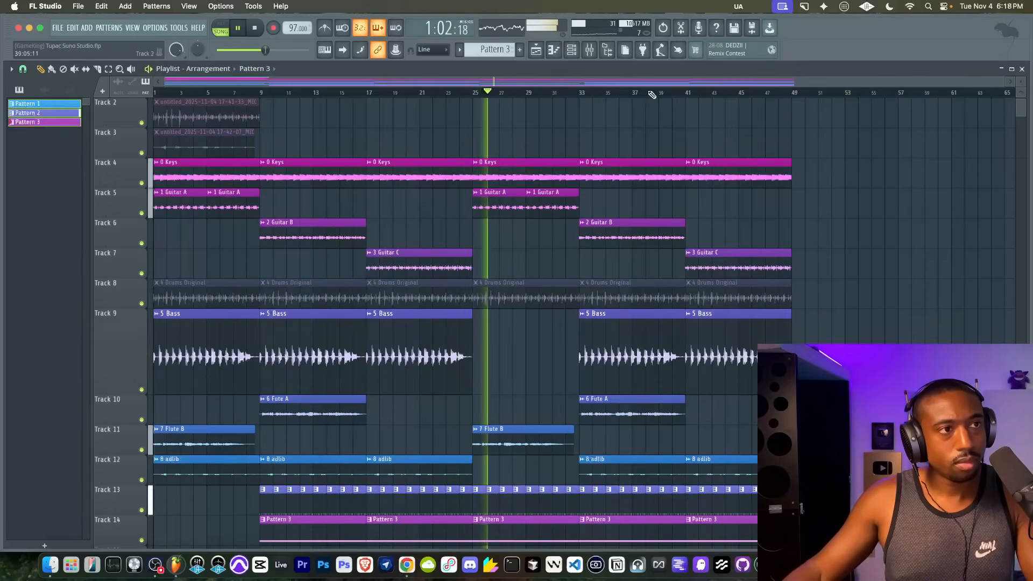
{"action": "left_click", "coordinate": [591, 53]}
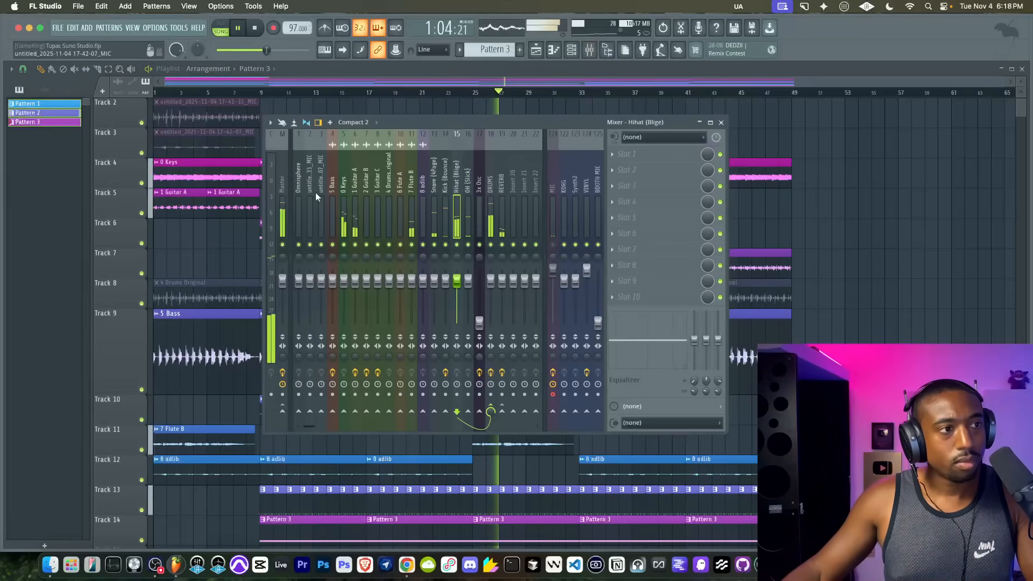
{"action": "left_click", "coordinate": [284, 204]}
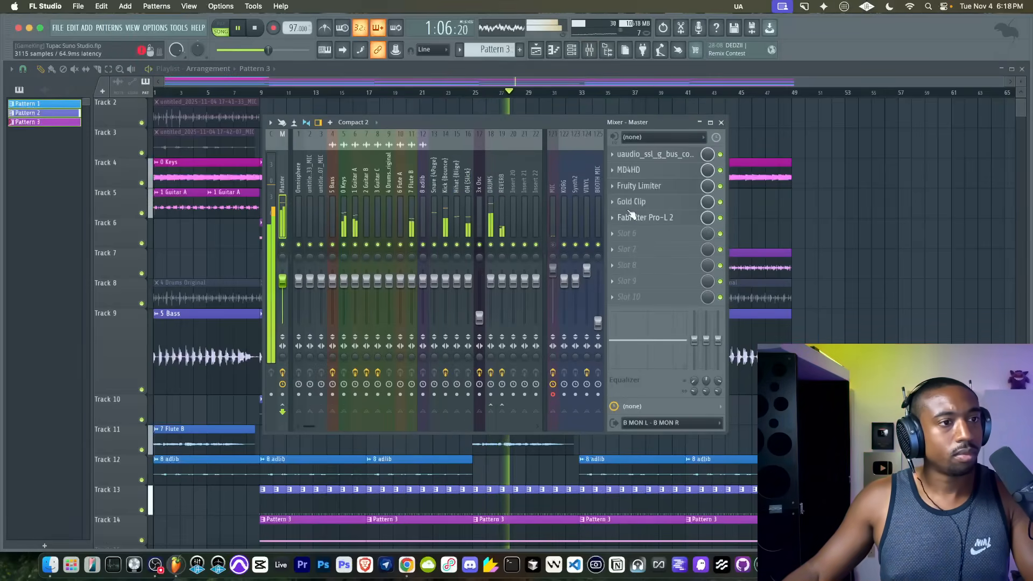
{"action": "key", "text": "Escape"}
{"action": "key", "text": "super+s"}
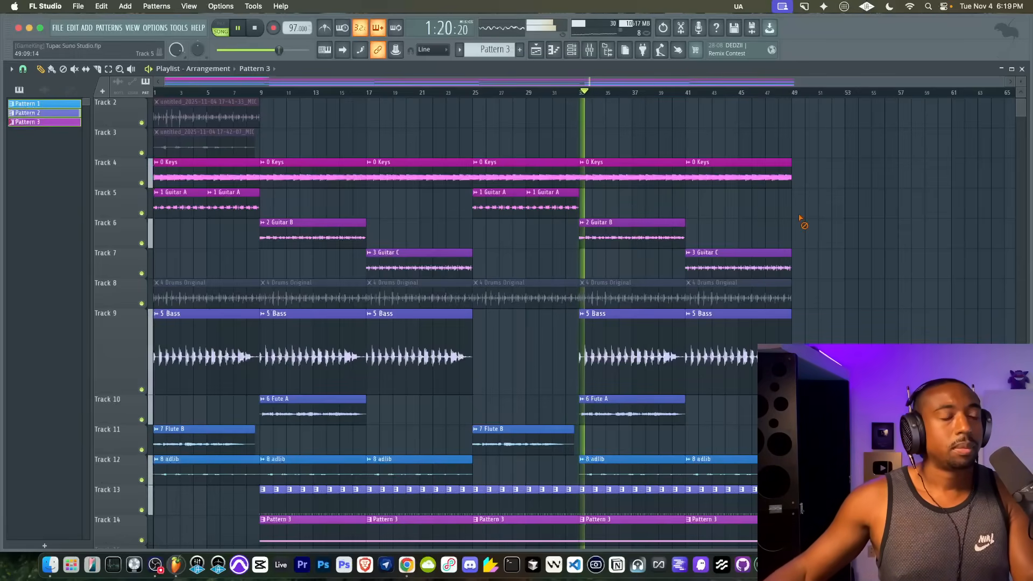
Step: Check the delay and phase settings of the Fruity Stereo Shaper on the 1 Guitar A mixer track, and save the project
{"action": "double_click", "coordinate": [561, 194]}
{"action": "left_click", "coordinate": [590, 50]}
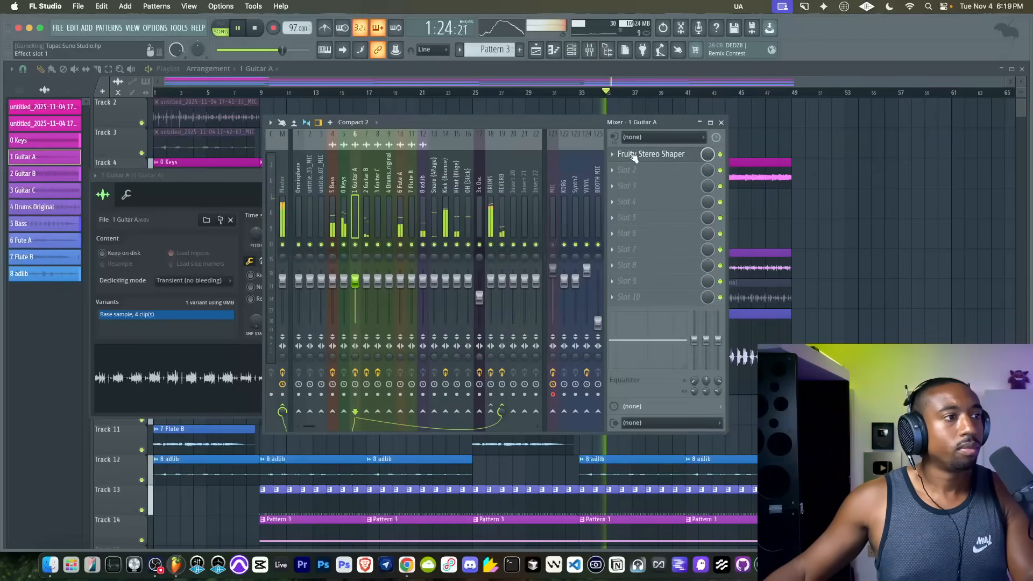
{"action": "left_click", "coordinate": [627, 155]}
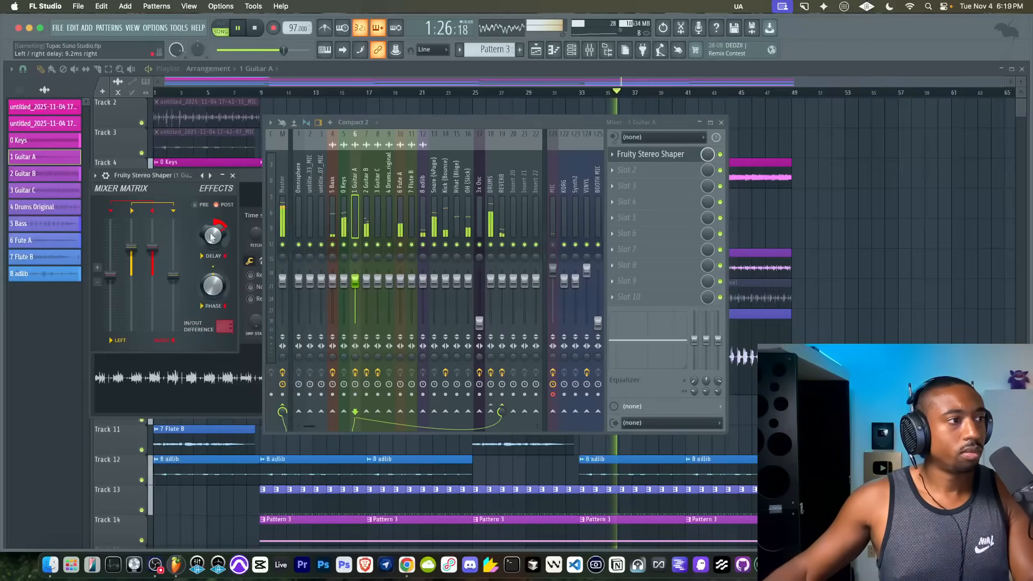
{"action": "left_click", "coordinate": [889, 224]}
{"action": "key", "text": "super+s"}
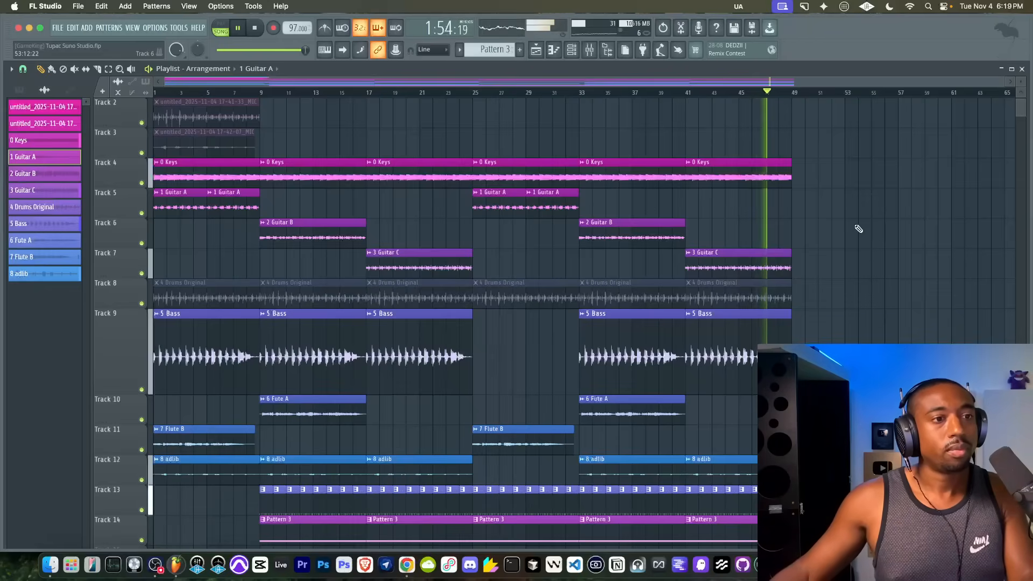
Step: Save the project and stop the playback, checking the levels in the mixer
{"action": "key", "text": "super+s"}
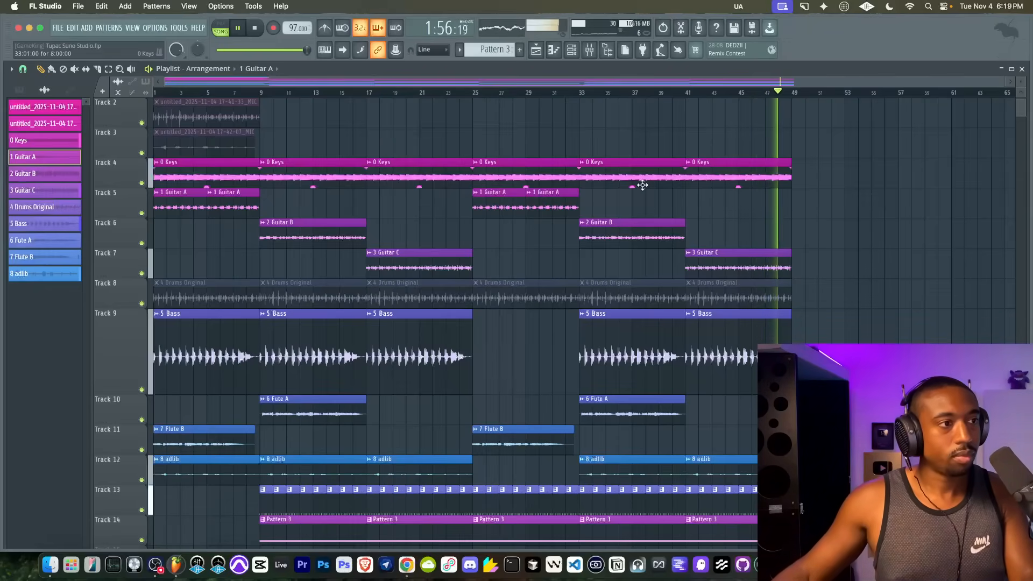
{"action": "left_click", "coordinate": [608, 49]}
{"action": "key", "text": "space"}
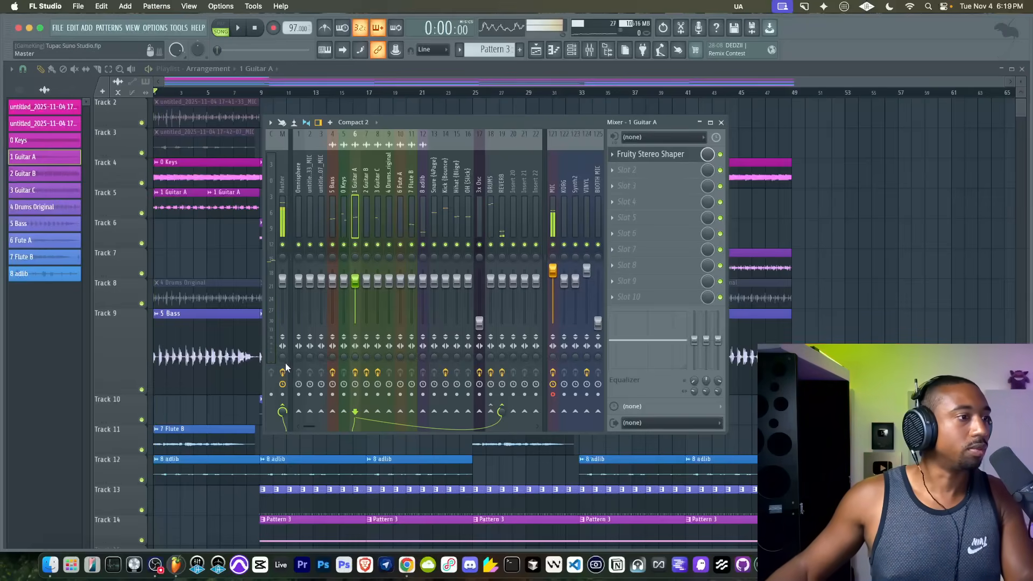
{"action": "key", "text": "F9"}
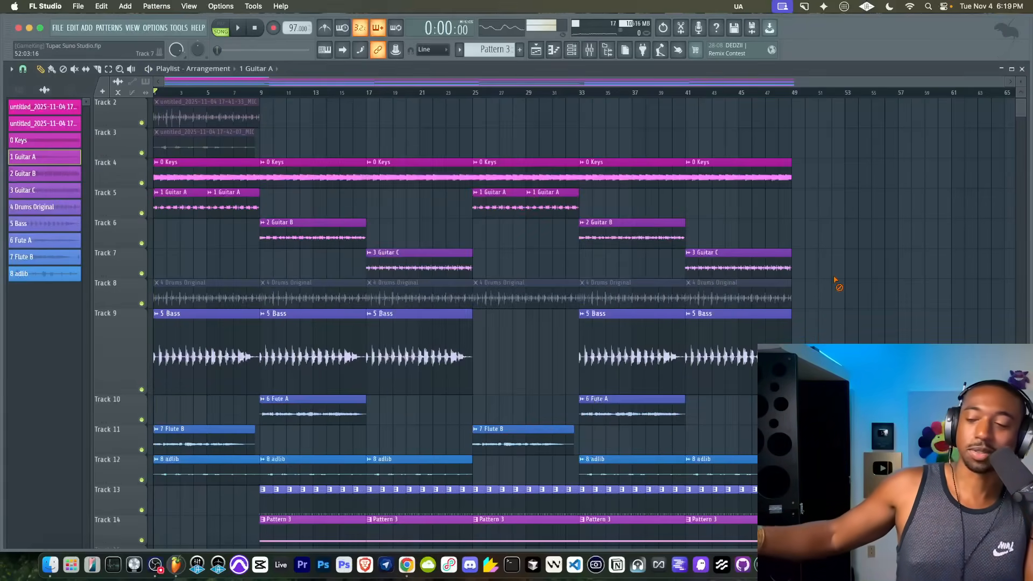